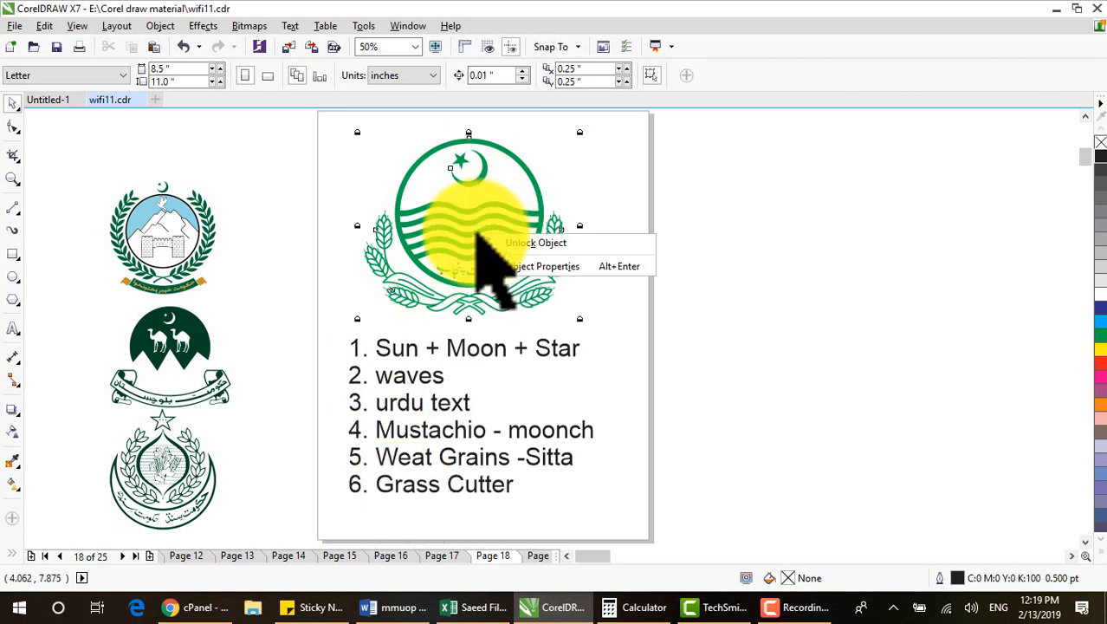
Unlock the green reference emblem and deselect it
{"action": "left_click", "coordinate": [524, 245]}
{"action": "left_click", "coordinate": [632, 248]}
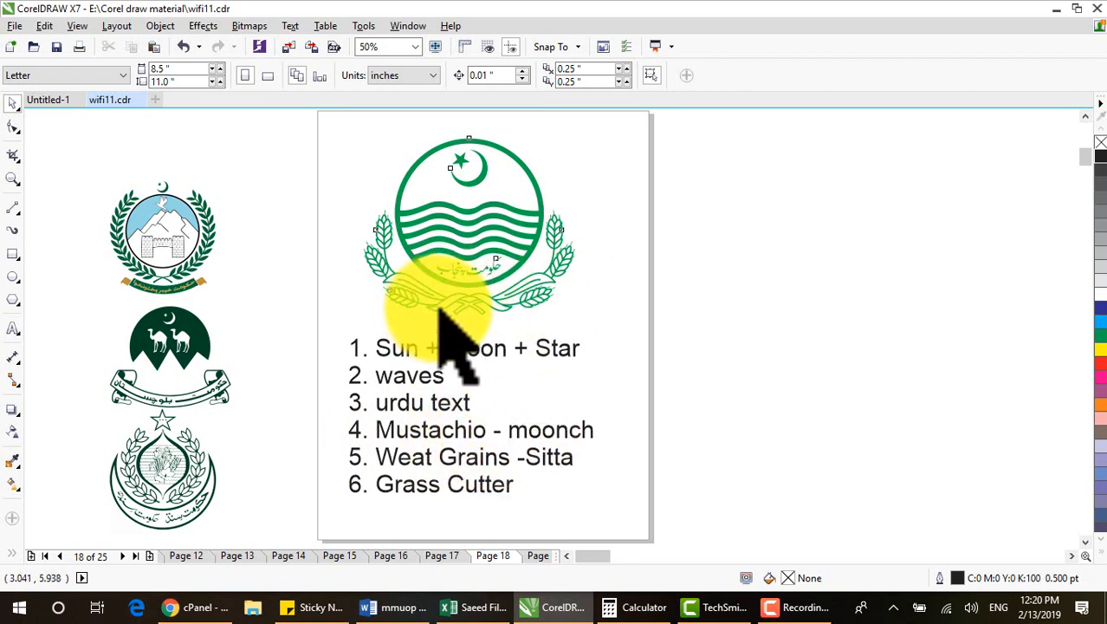
Examine the reference emblem's ribbon, wheat ears, waves and circle together with the numbered list of its parts
{"action": "scroll", "coordinate": [512, 347], "scroll_direction": "up", "scroll_amount": 3}
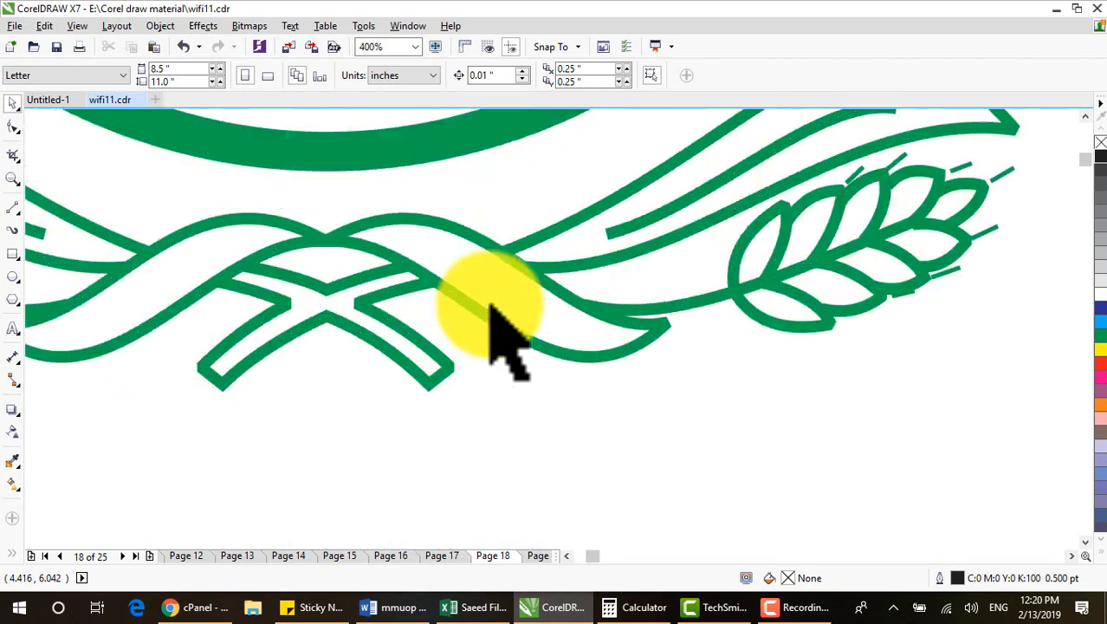
{"action": "scroll", "coordinate": [221, 333], "scroll_direction": "down", "scroll_amount": 1}
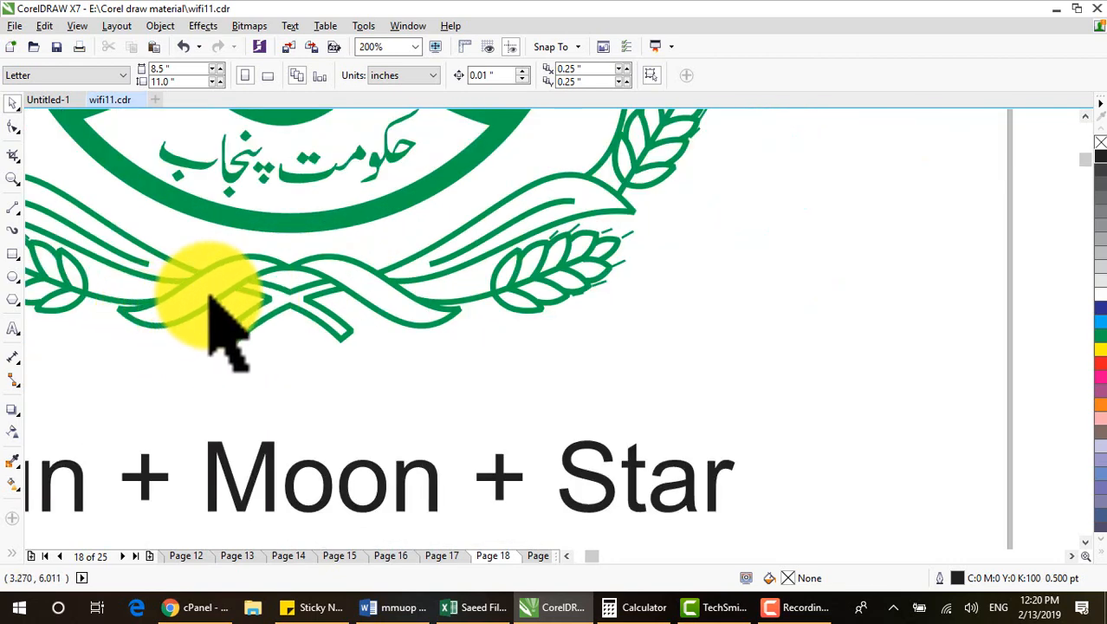
{"action": "scroll", "coordinate": [420, 314], "scroll_direction": "down", "scroll_amount": 2}
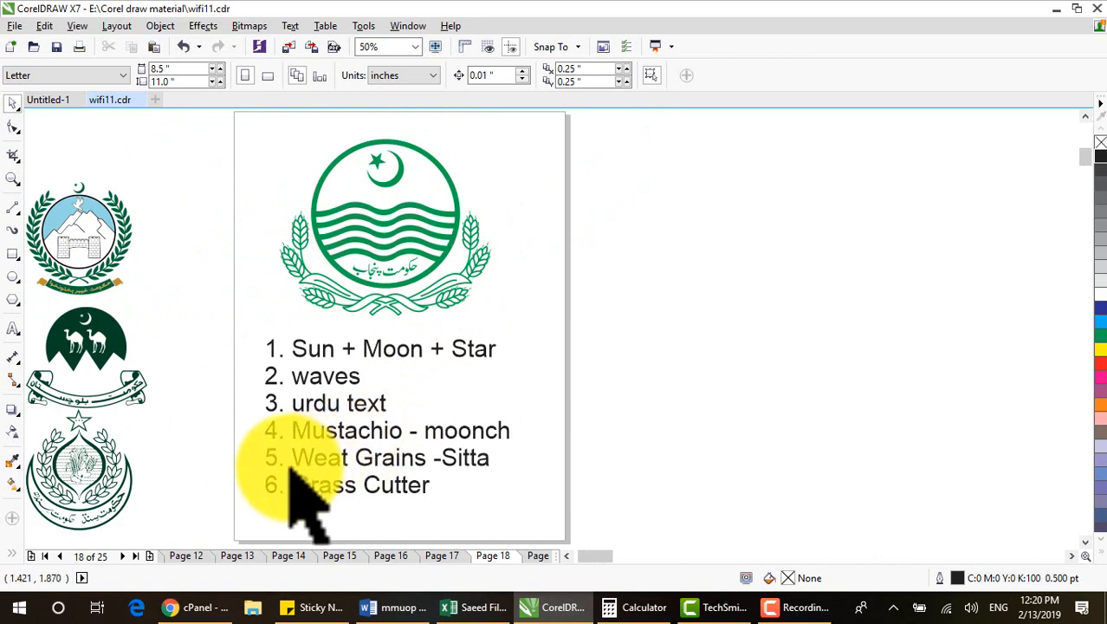
{"action": "scroll", "coordinate": [481, 230], "scroll_direction": "up", "scroll_amount": 2}
{"action": "scroll", "coordinate": [481, 230], "scroll_direction": "up", "scroll_amount": 1}
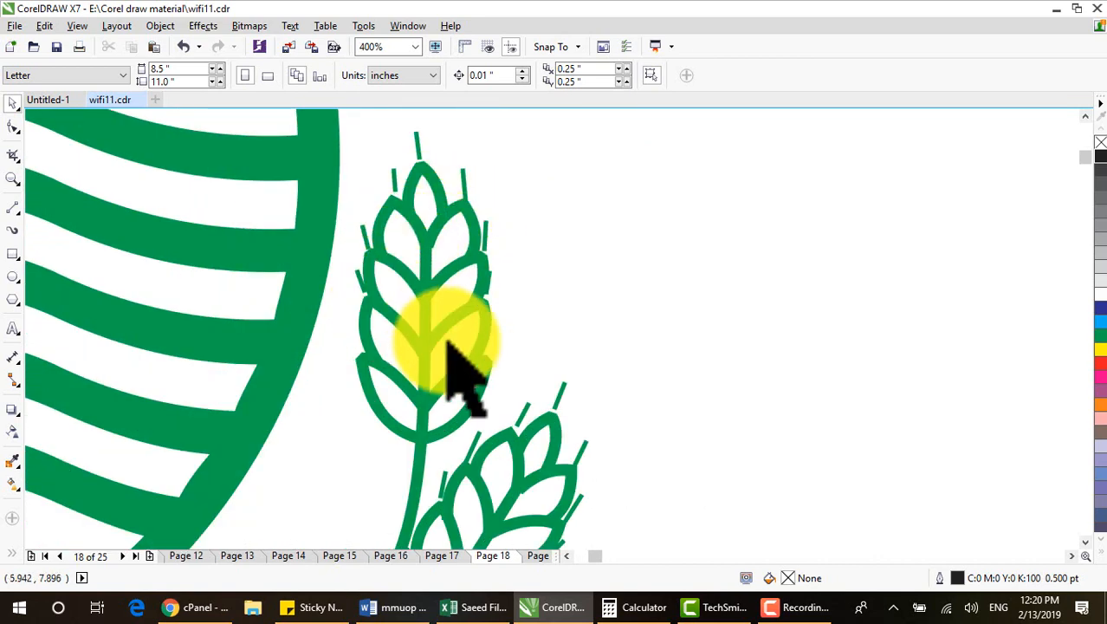
{"action": "scroll", "coordinate": [399, 442], "scroll_direction": "down", "scroll_amount": 3}
{"action": "scroll", "coordinate": [388, 485], "scroll_direction": "up", "scroll_amount": 1}
{"action": "scroll", "coordinate": [382, 497], "scroll_direction": "down", "scroll_amount": 1}
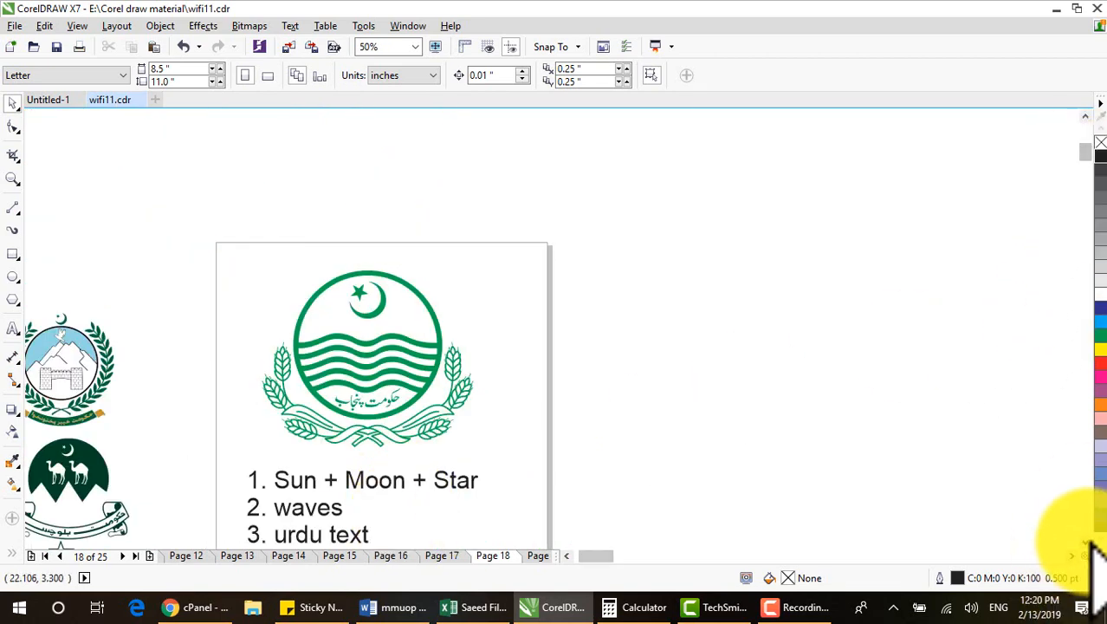
{"action": "scroll", "coordinate": [1081, 520], "scroll_direction": "down", "scroll_amount": 4}
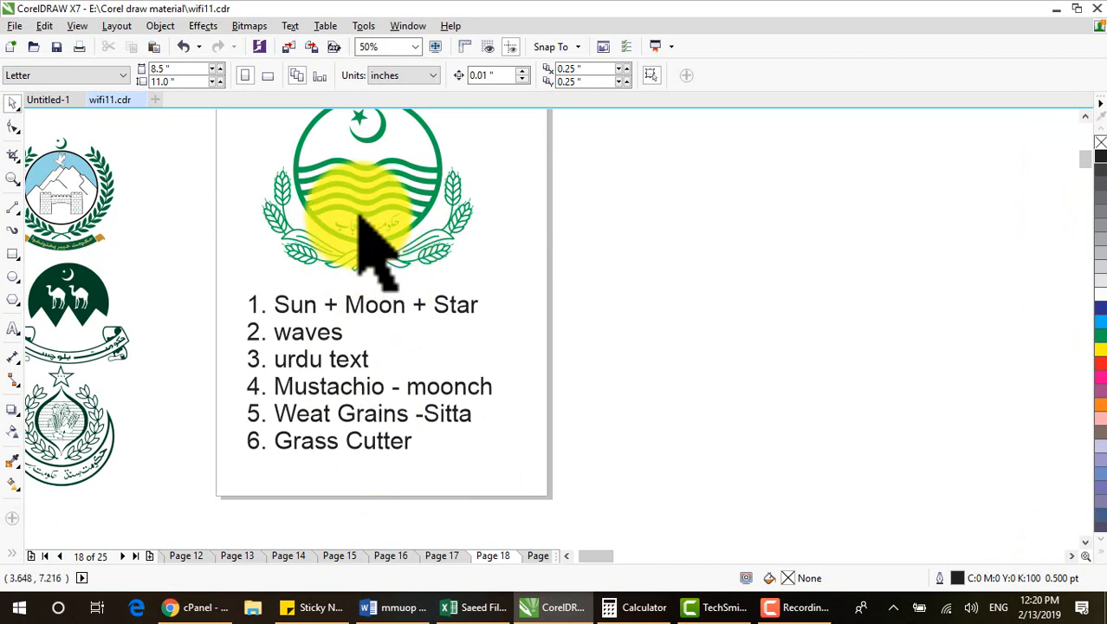
{"action": "scroll", "coordinate": [366, 245], "scroll_direction": "up", "scroll_amount": 1}
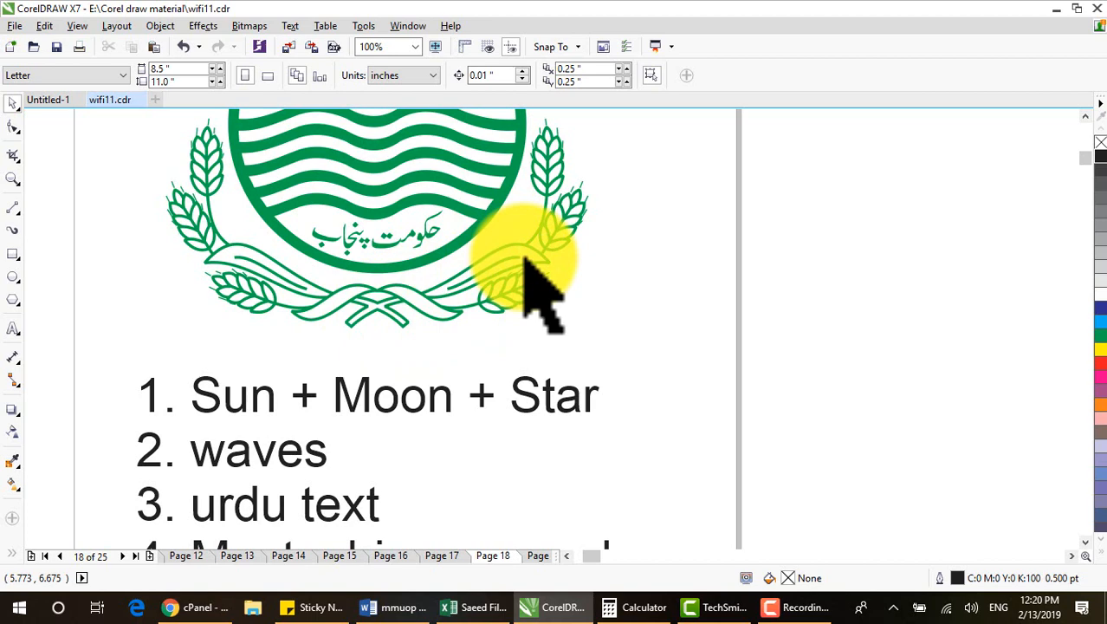
{"action": "scroll", "coordinate": [524, 260], "scroll_direction": "down", "scroll_amount": 1}
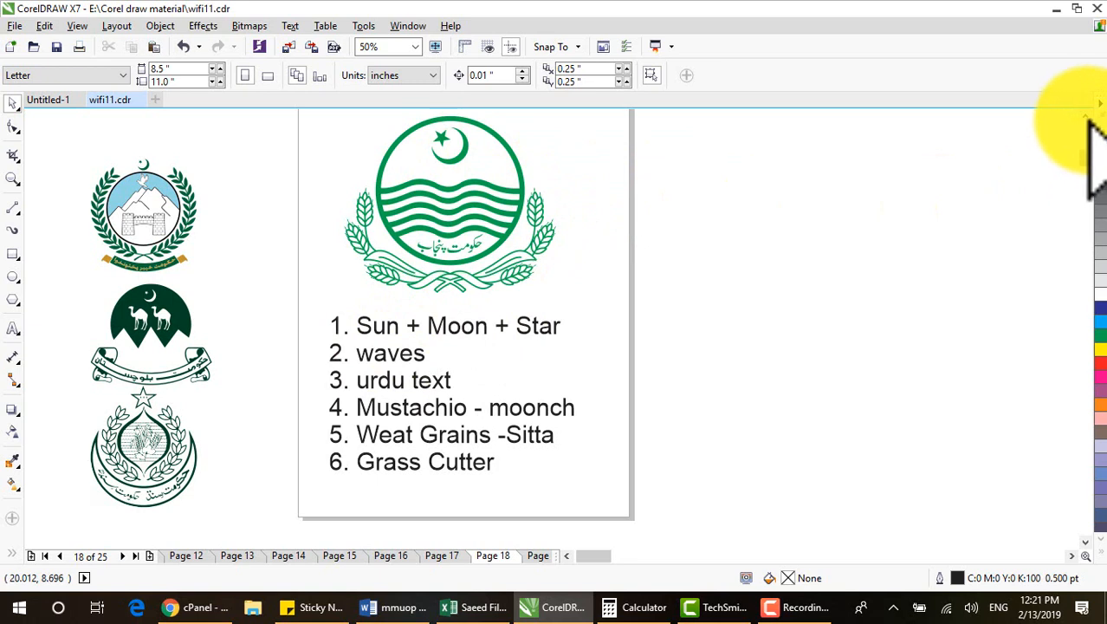
{"action": "scroll", "coordinate": [1088, 121], "scroll_direction": "up", "scroll_amount": 2}
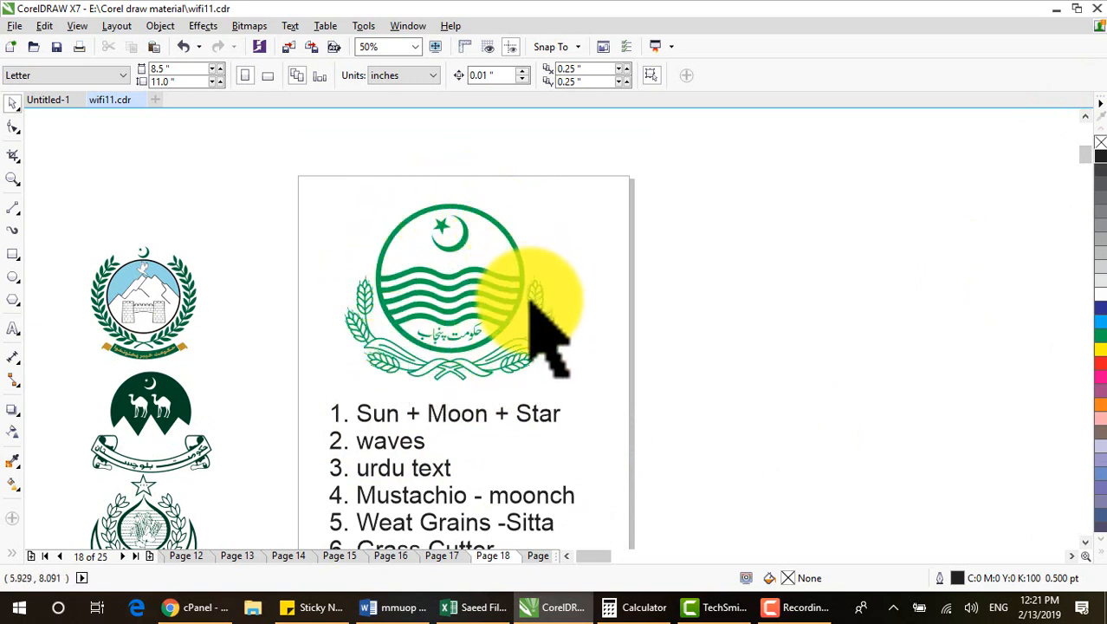
Draw a circle about 3.75 in across beside the reference emblem and set its outline width to 8 pt
{"action": "left_click", "coordinate": [13, 276]}
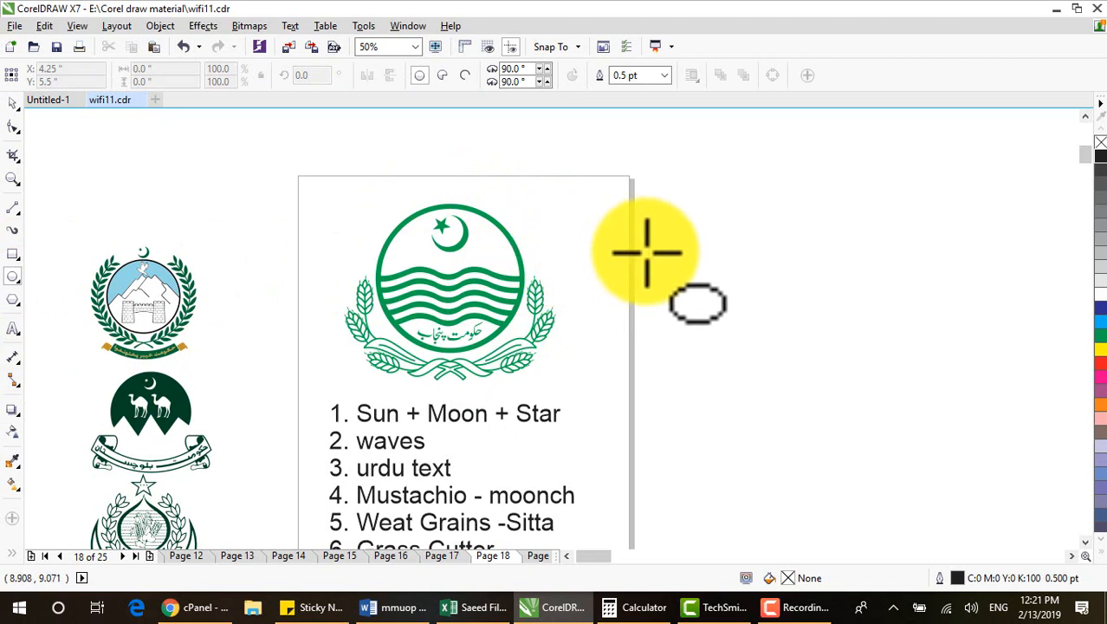
{"action": "left_click_drag", "start_coordinate": [622, 236], "coordinate": [764, 385]}
{"action": "key", "text": "space"}
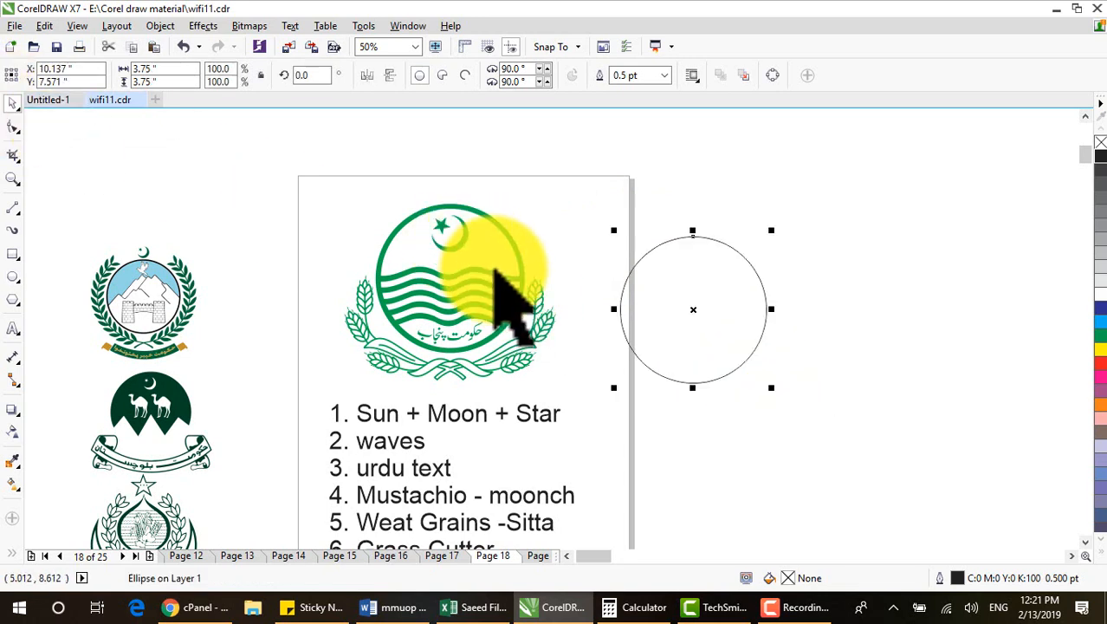
{"action": "left_click", "coordinate": [665, 76]}
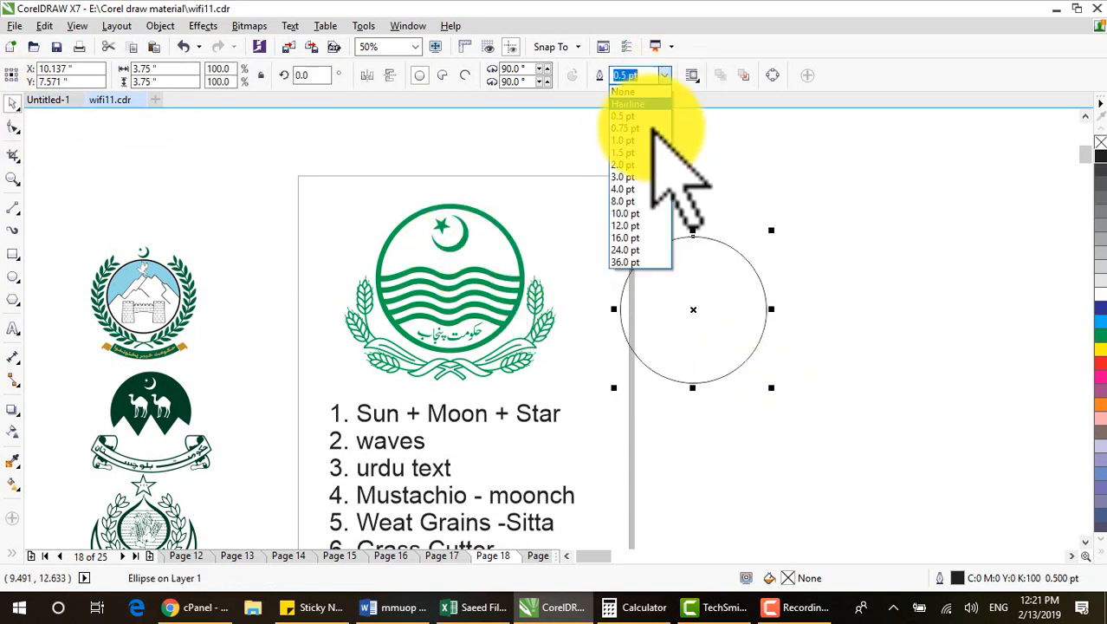
{"action": "left_click", "coordinate": [639, 201]}
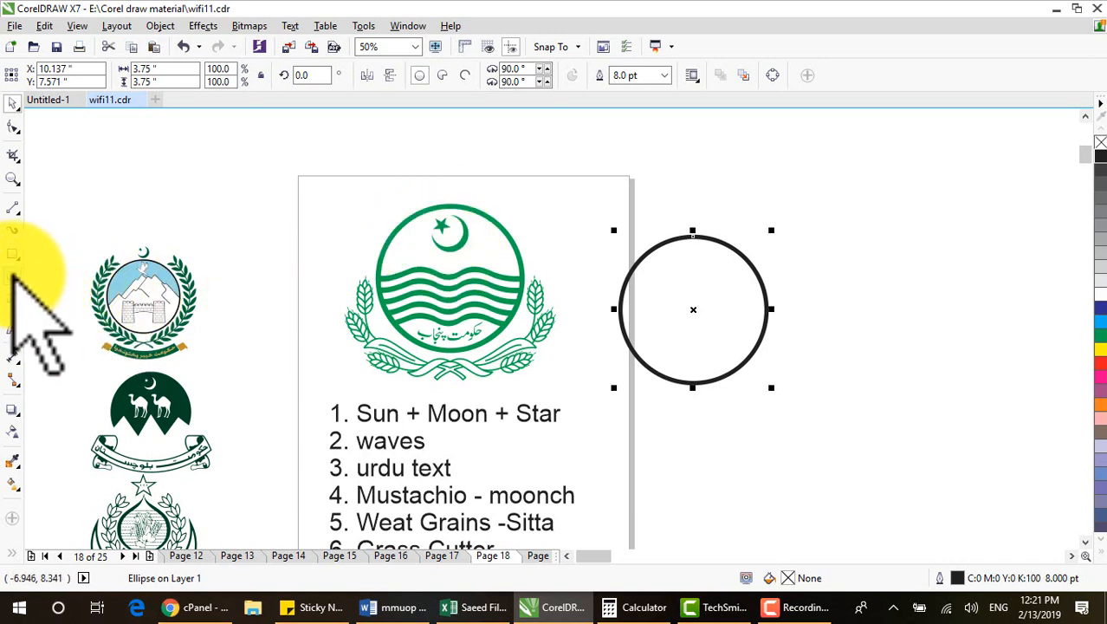
Draw a circle about 1.73 in across beside the large ring, and place an overlapping duplicate above it at about Y 10.25 in
{"action": "left_click", "coordinate": [13, 276]}
{"action": "left_click_drag", "start_coordinate": [815, 194], "coordinate": [875, 257]}
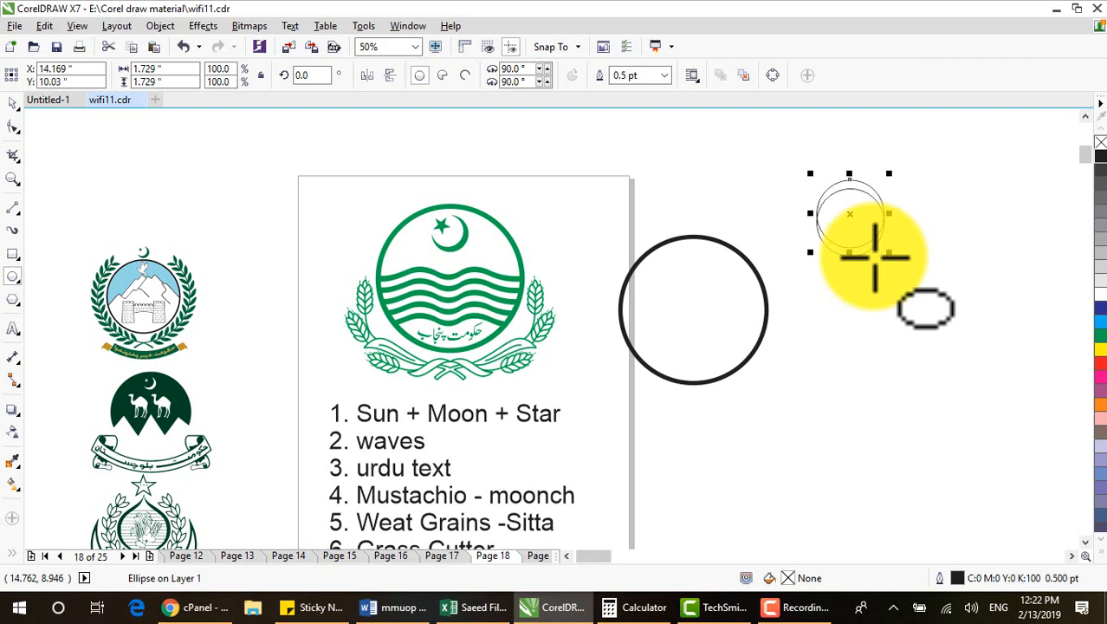
{"action": "scroll", "coordinate": [878, 217], "scroll_direction": "up", "scroll_amount": 2}
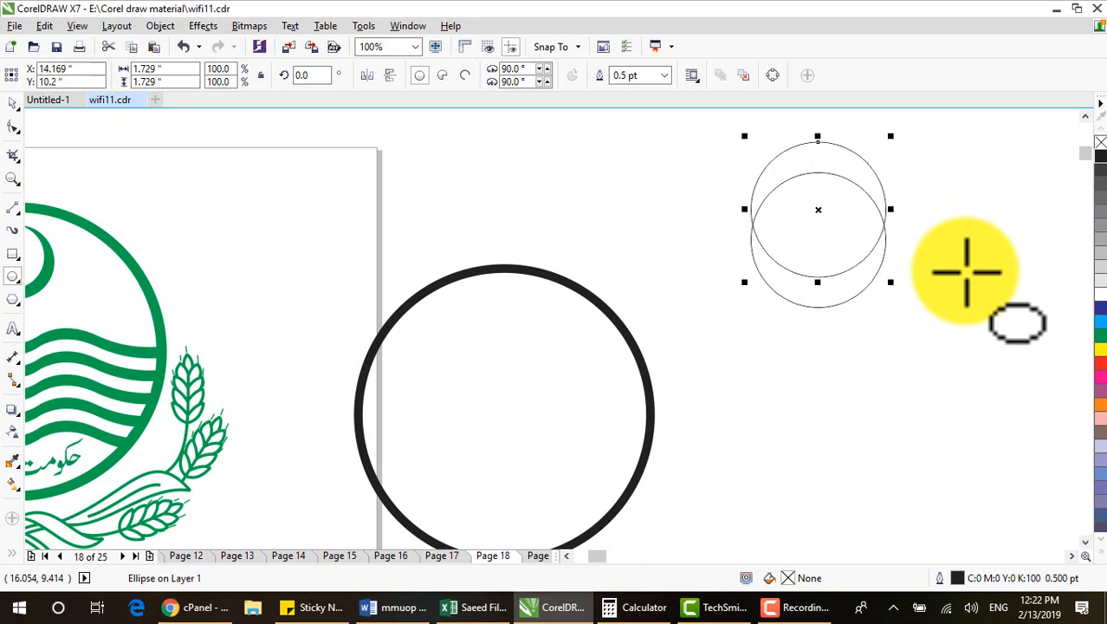
{"action": "scroll", "coordinate": [966, 271], "scroll_direction": "down", "scroll_amount": 1}
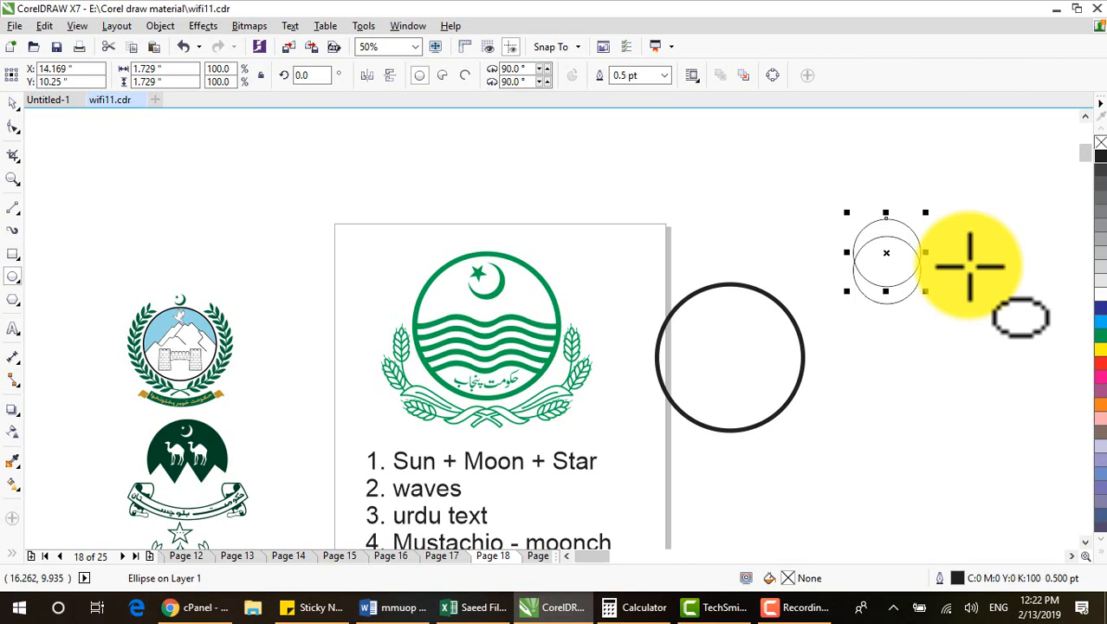
{"action": "scroll", "coordinate": [923, 294], "scroll_direction": "up", "scroll_amount": 2}
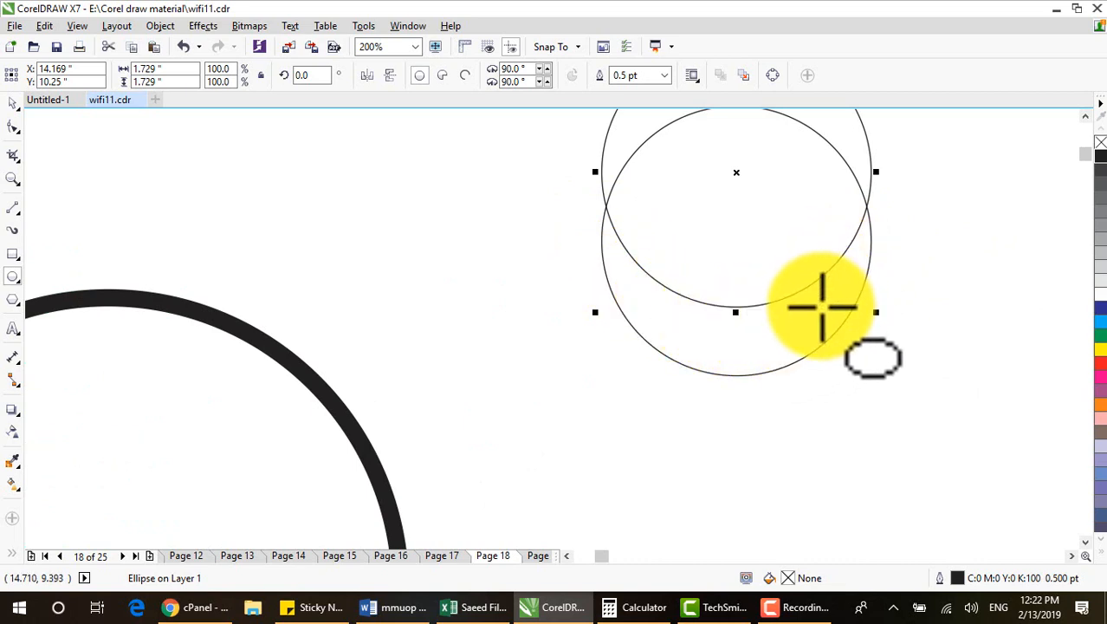
{"action": "scroll", "coordinate": [821, 308], "scroll_direction": "down", "scroll_amount": 1}
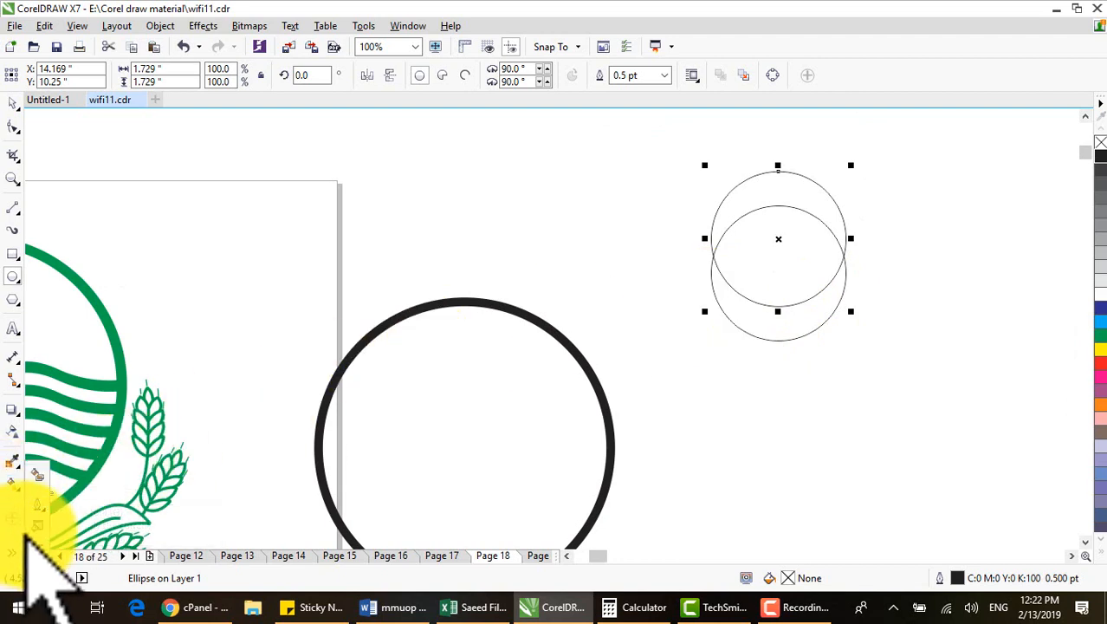
Create a crescent from the lower part of the overlapping circles with Smart Fill, and recolour it green below them
{"action": "left_click", "coordinate": [37, 474]}
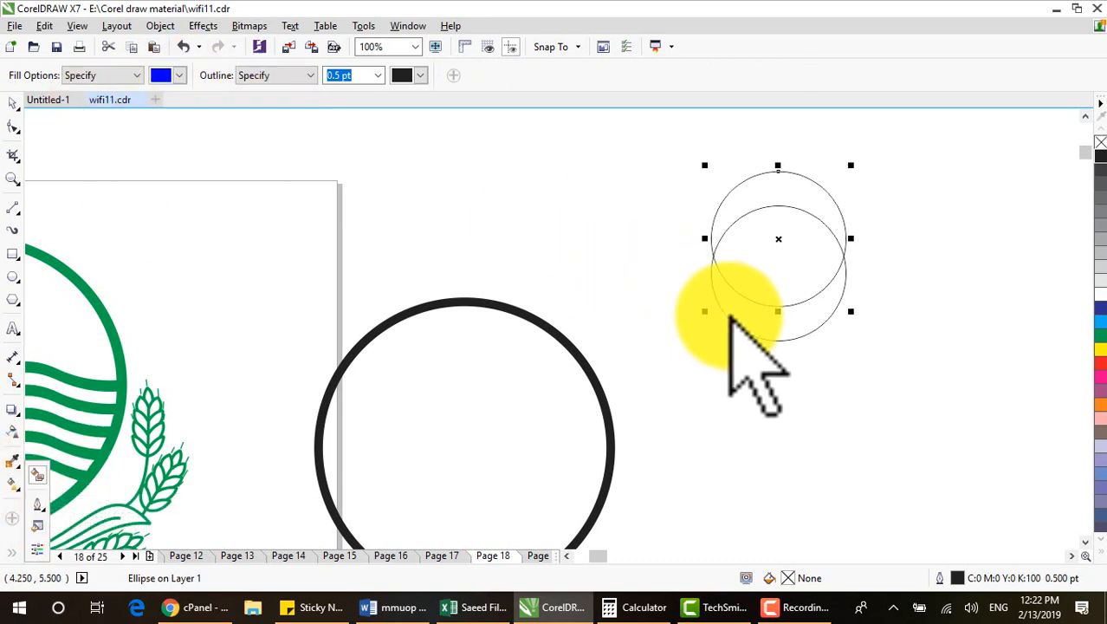
{"action": "left_click", "coordinate": [776, 316]}
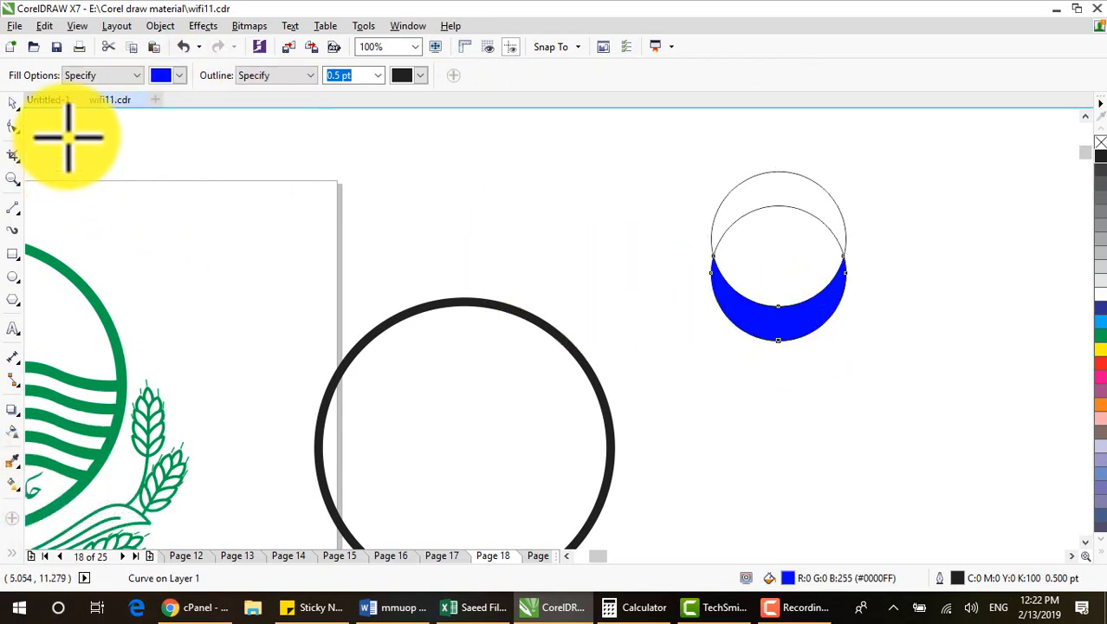
{"action": "left_click", "coordinate": [13, 103]}
{"action": "left_click_drag", "start_coordinate": [787, 331], "coordinate": [752, 443]}
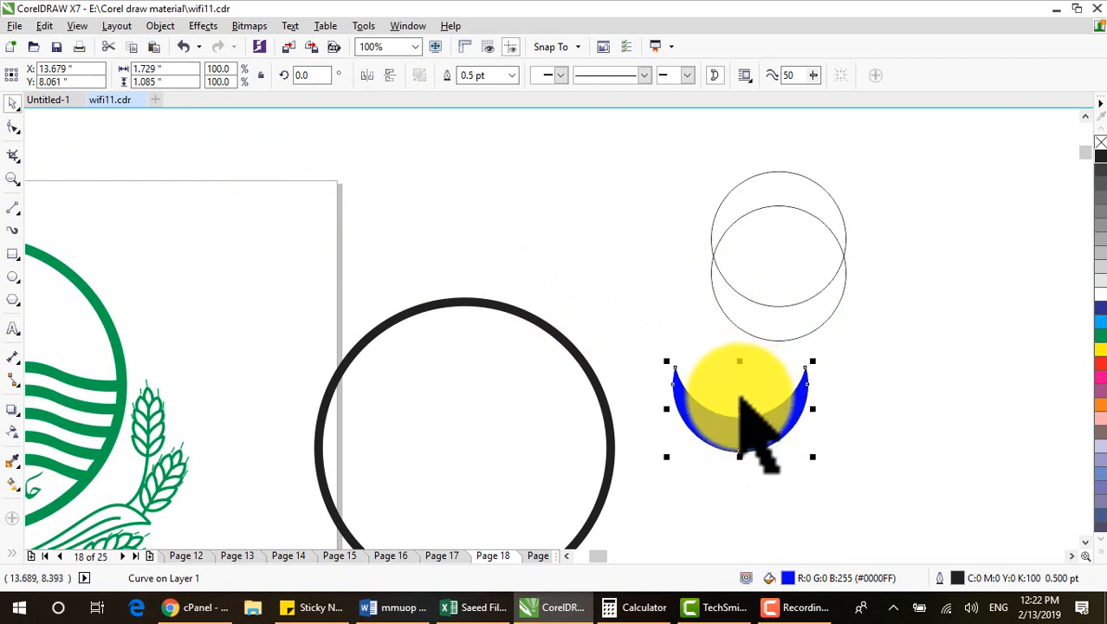
{"action": "left_click", "coordinate": [1101, 336]}
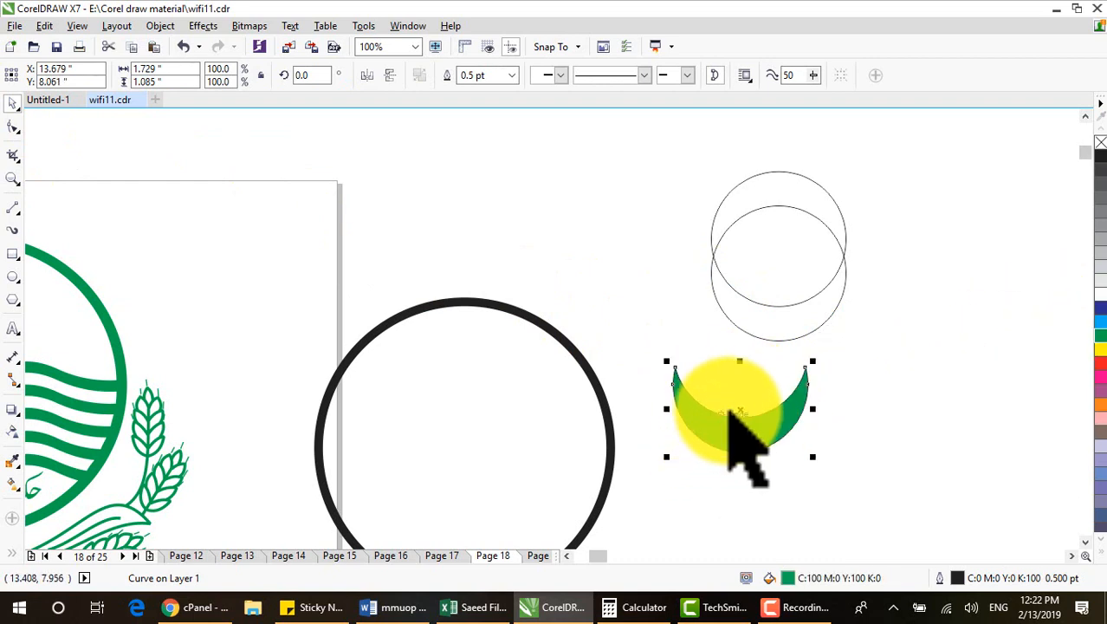
Rotate the green crescent by about 29°
{"action": "left_click", "coordinate": [732, 403]}
{"action": "left_click_drag", "start_coordinate": [811, 388], "coordinate": [759, 366]}
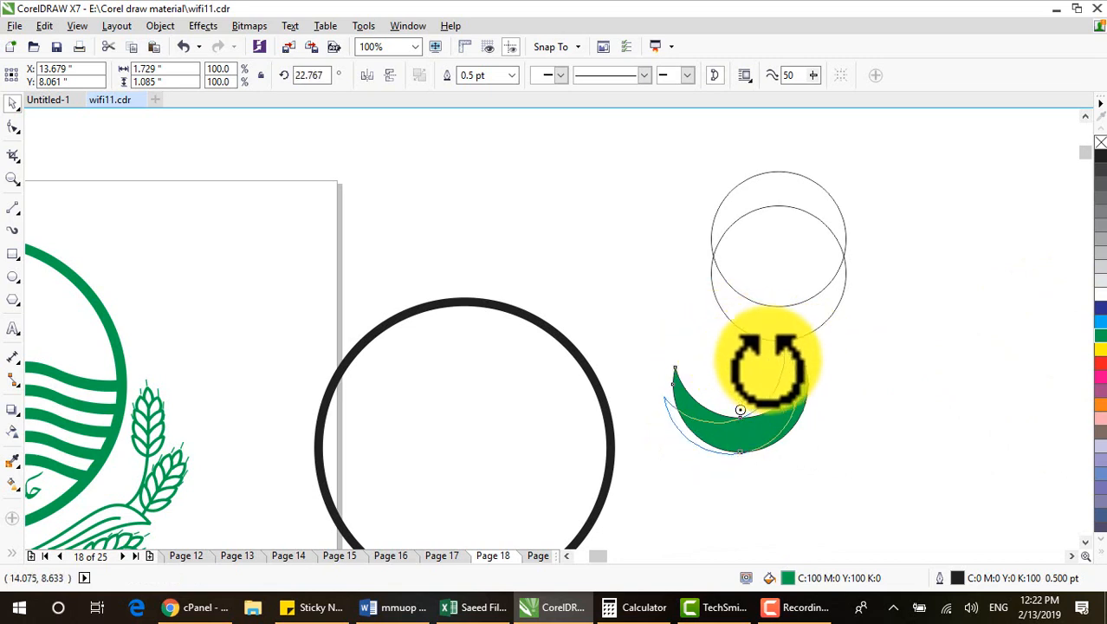
{"action": "left_click", "coordinate": [781, 424]}
Scale the rotated crescent down to about 75% and place it in the upper part of the large ring
{"action": "left_click_drag", "start_coordinate": [663, 329], "coordinate": [693, 371]}
{"action": "left_click_drag", "start_coordinate": [771, 440], "coordinate": [528, 428]}
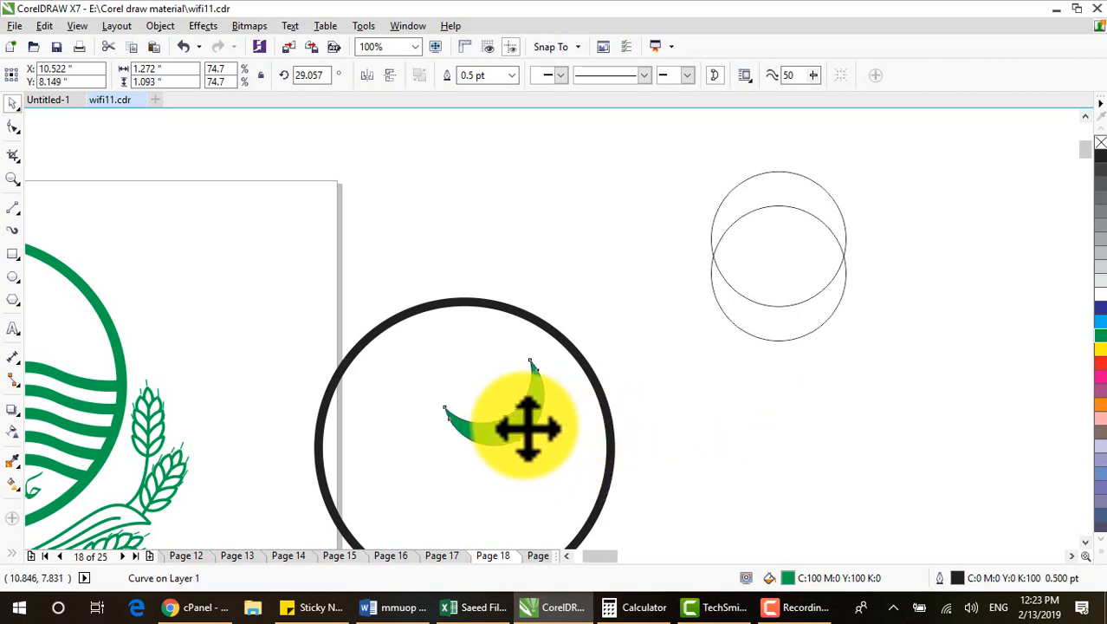
{"action": "scroll", "coordinate": [527, 427], "scroll_direction": "down", "scroll_amount": 2}
{"action": "scroll", "coordinate": [400, 397], "scroll_direction": "up", "scroll_amount": 1}
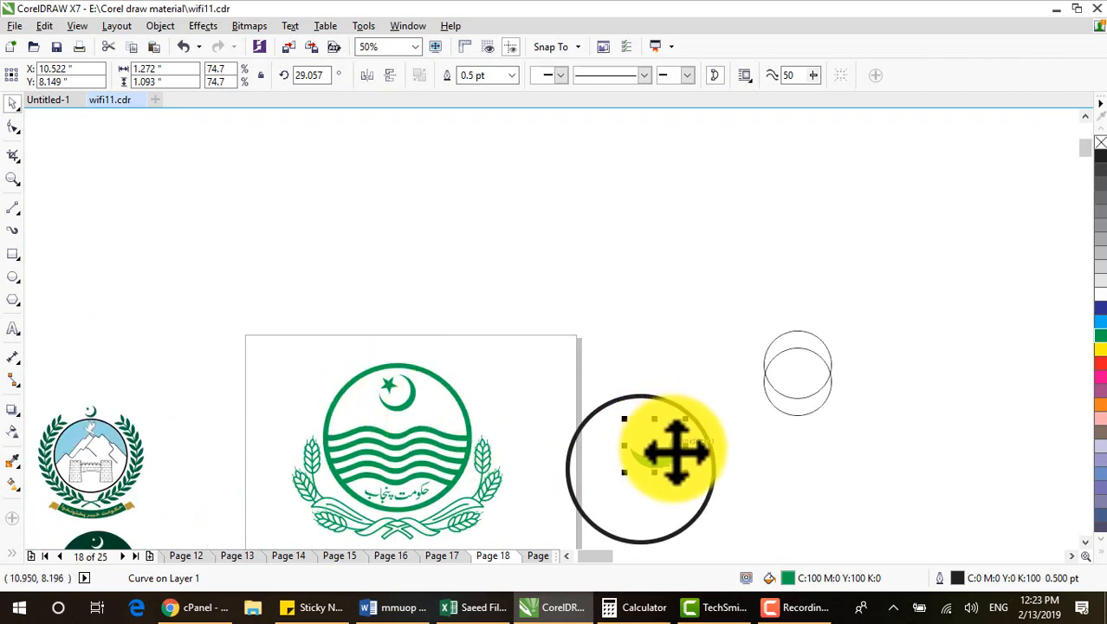
Move the upper small circle down to about Y 10.04 in so that it overlaps more of the lower circle
{"action": "left_click", "coordinate": [819, 381]}
{"action": "left_click", "coordinate": [813, 378]}
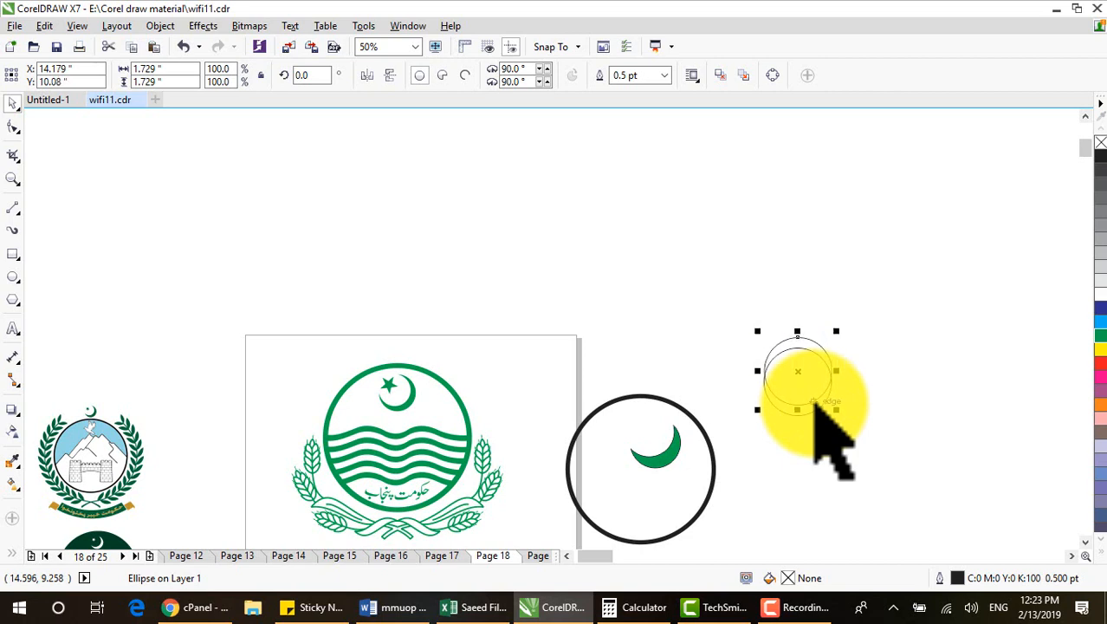
{"action": "scroll", "coordinate": [819, 412], "scroll_direction": "up", "scroll_amount": 2}
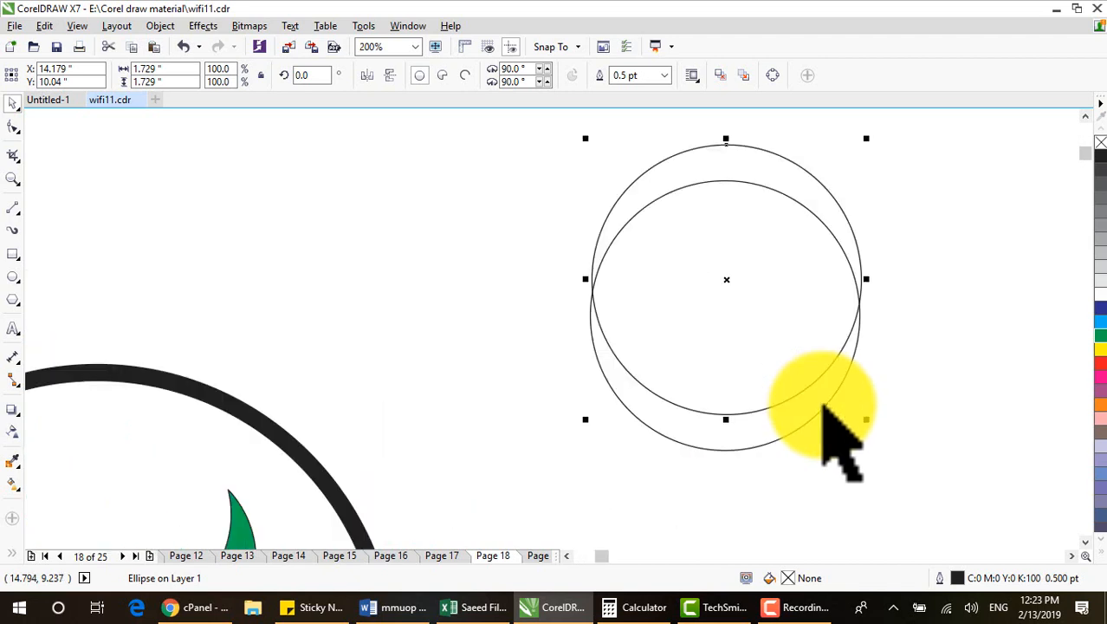
Use Smart Fill to create a thinner crescent from the lower part of the overlapping circles
{"action": "left_click", "coordinate": [13, 553]}
{"action": "left_click", "coordinate": [37, 474]}
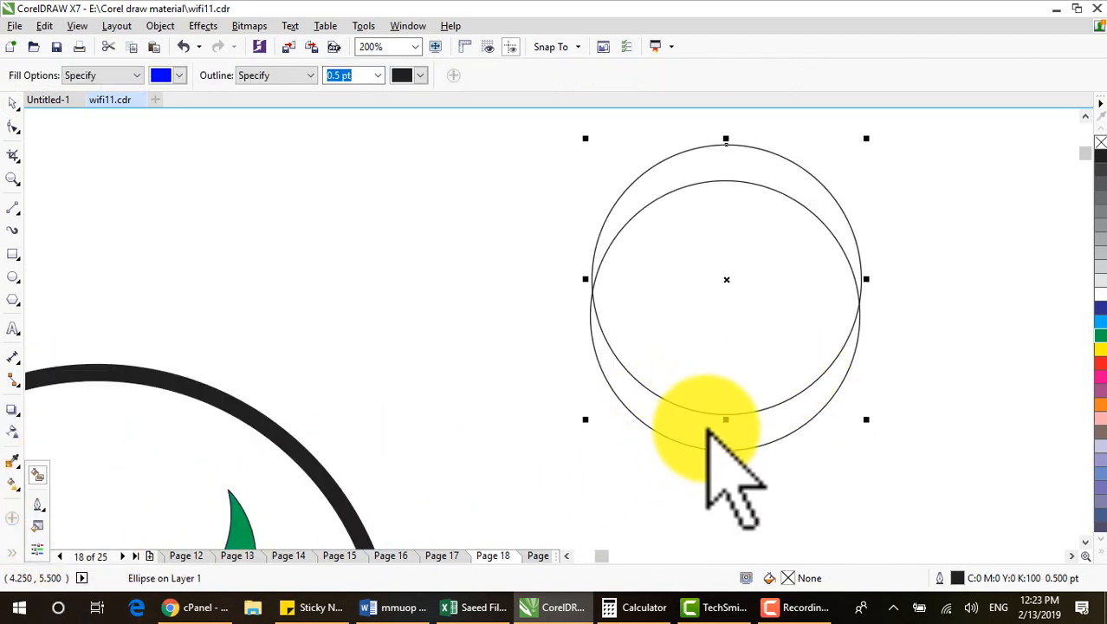
{"action": "left_click", "coordinate": [710, 432]}
{"action": "left_click", "coordinate": [12, 102]}
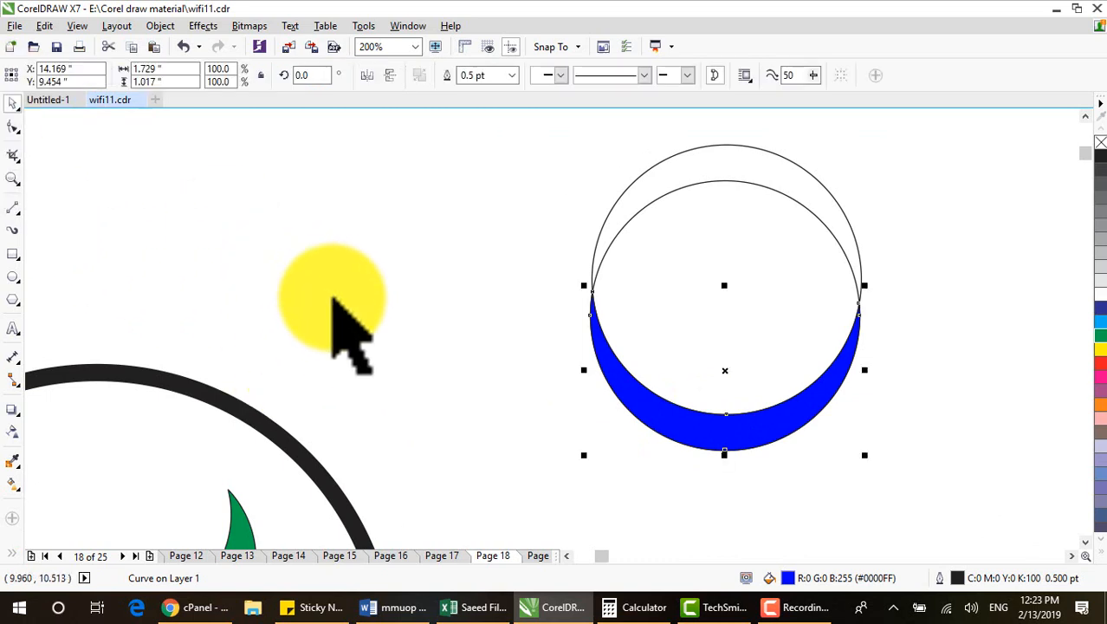
Take the old green crescent out of the large ring and delete it
{"action": "scroll", "coordinate": [332, 304], "scroll_direction": "down", "scroll_amount": 2}
{"action": "left_click_drag", "start_coordinate": [313, 373], "coordinate": [646, 407]}
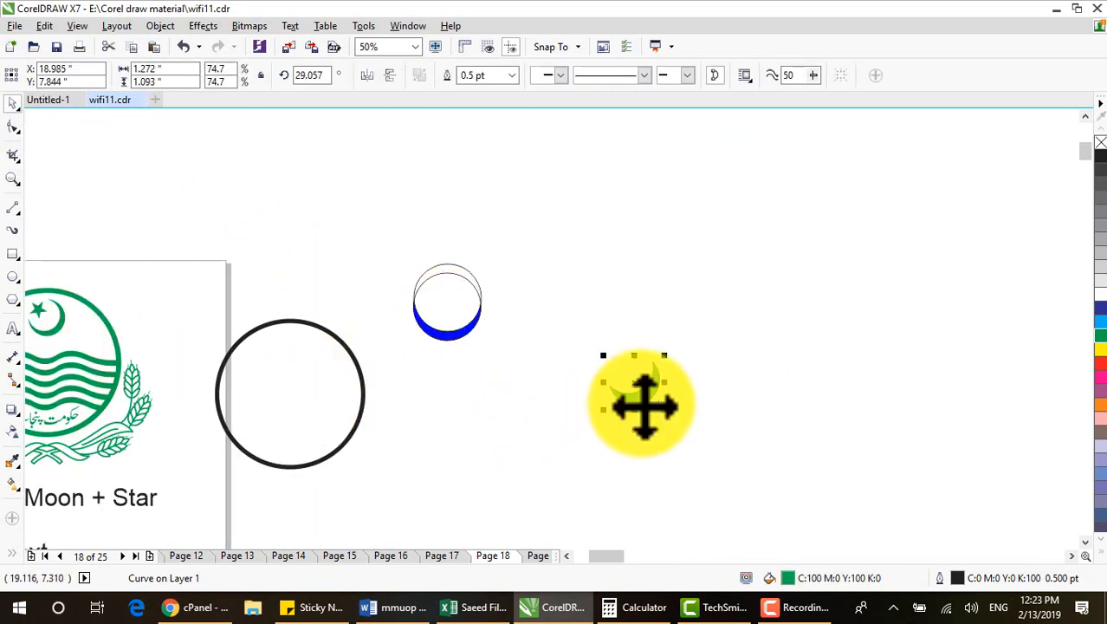
{"action": "key", "text": "Delete"}
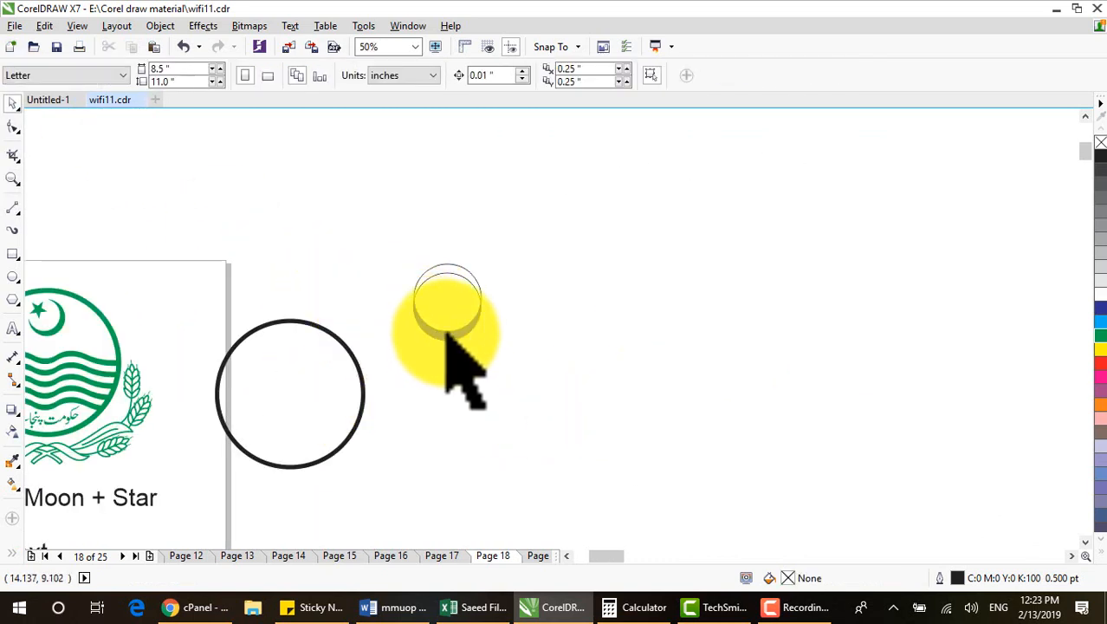
Move the new blue crescent into the upper part of the large ring and fill it with green
{"action": "left_click_drag", "start_coordinate": [449, 329], "coordinate": [298, 390]}
{"action": "left_click", "coordinate": [1101, 336]}
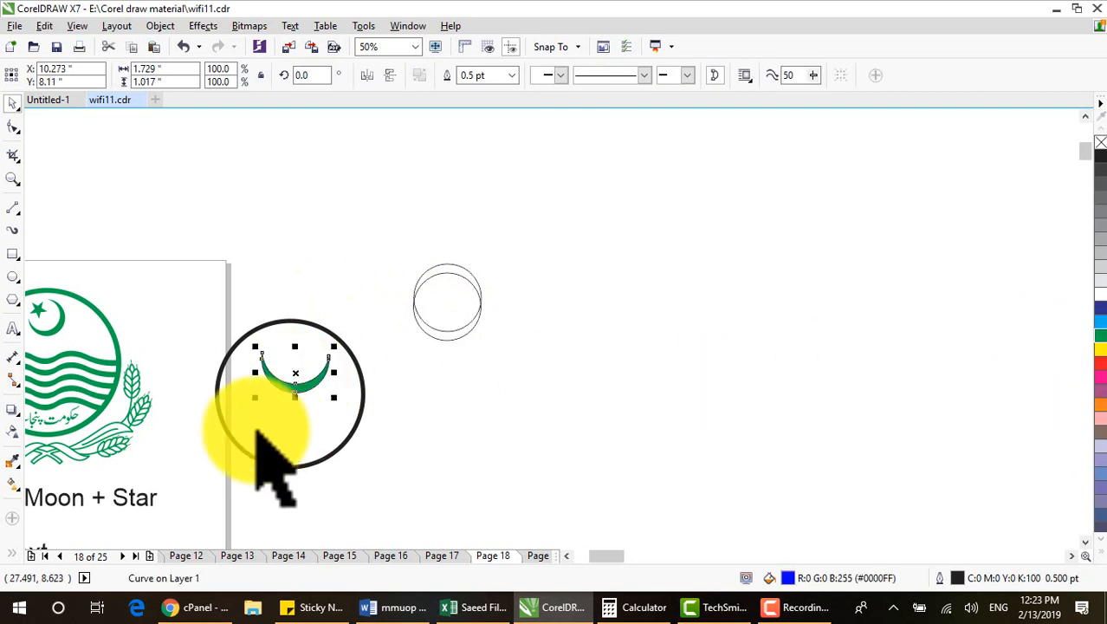
Scale the new crescent down to about 61.5% and rotate it by about 35°
{"action": "left_click_drag", "start_coordinate": [333, 347], "coordinate": [309, 364]}
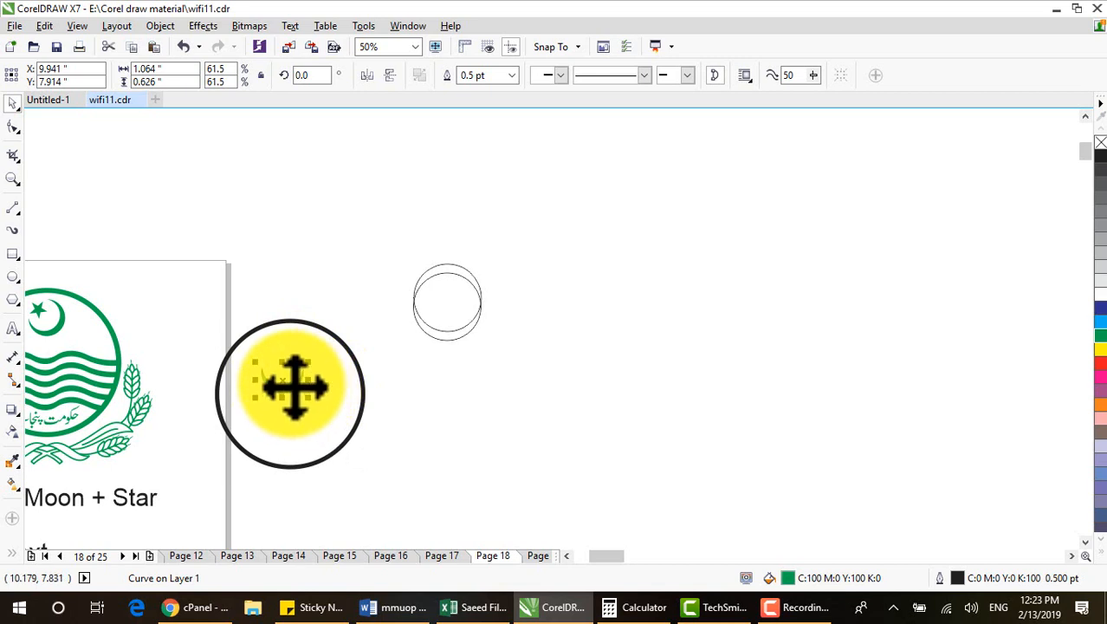
{"action": "left_click", "coordinate": [299, 379]}
{"action": "left_click_drag", "start_coordinate": [307, 372], "coordinate": [291, 359]}
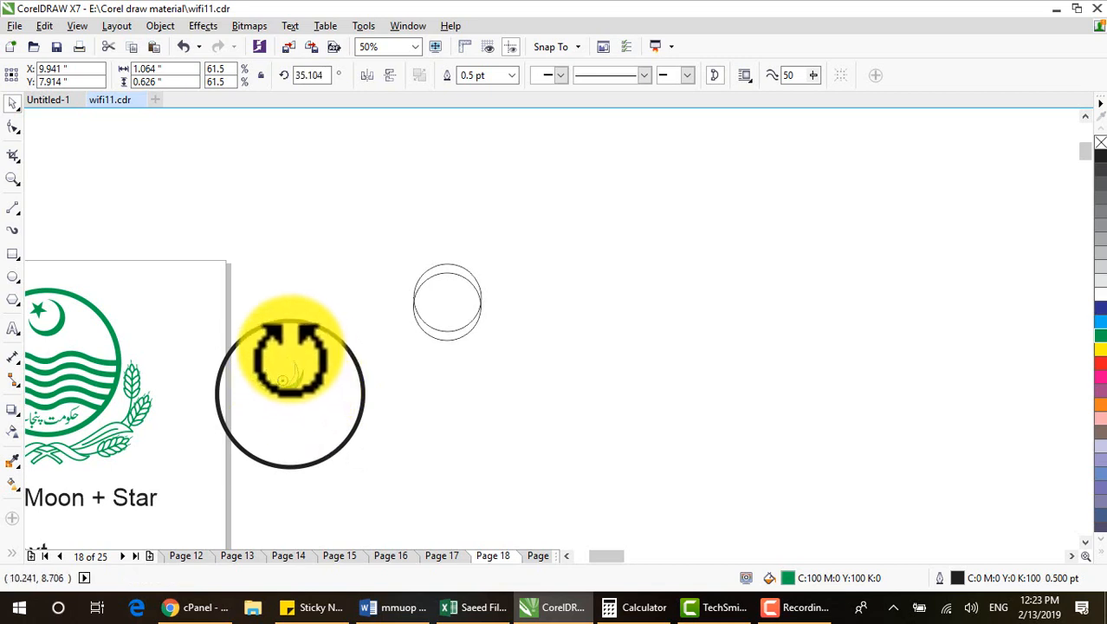
Rotate the green crescent to about 46.8° and position it in the upper centre of the ring
{"action": "scroll", "coordinate": [289, 359], "scroll_direction": "up", "scroll_amount": 2}
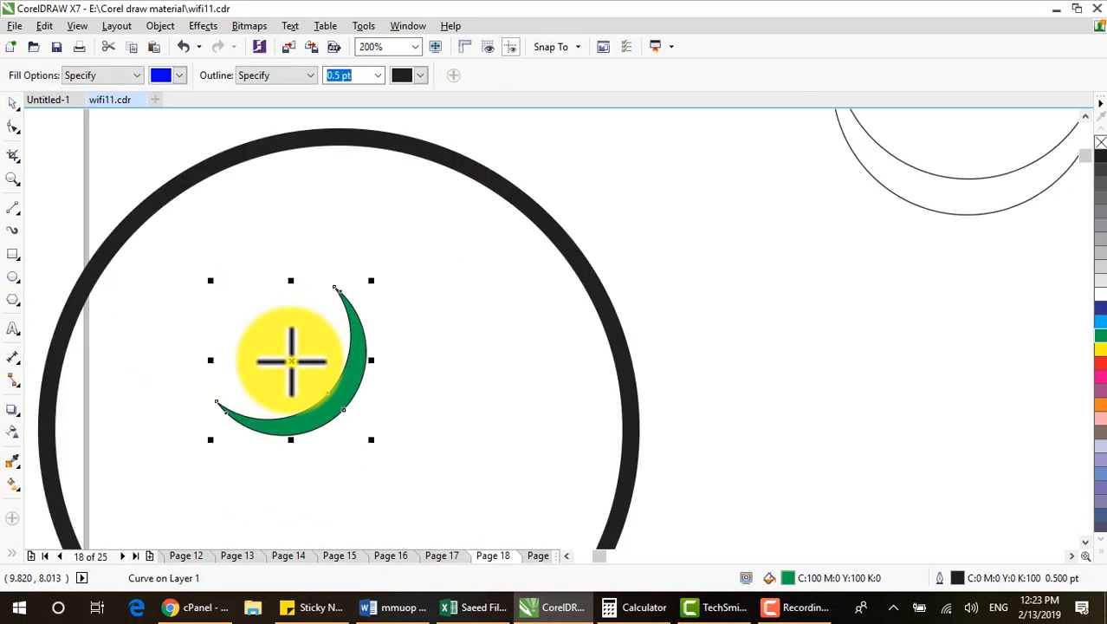
{"action": "left_click_drag", "start_coordinate": [291, 359], "coordinate": [355, 312]}
{"action": "scroll", "coordinate": [356, 312], "scroll_direction": "down", "scroll_amount": 2}
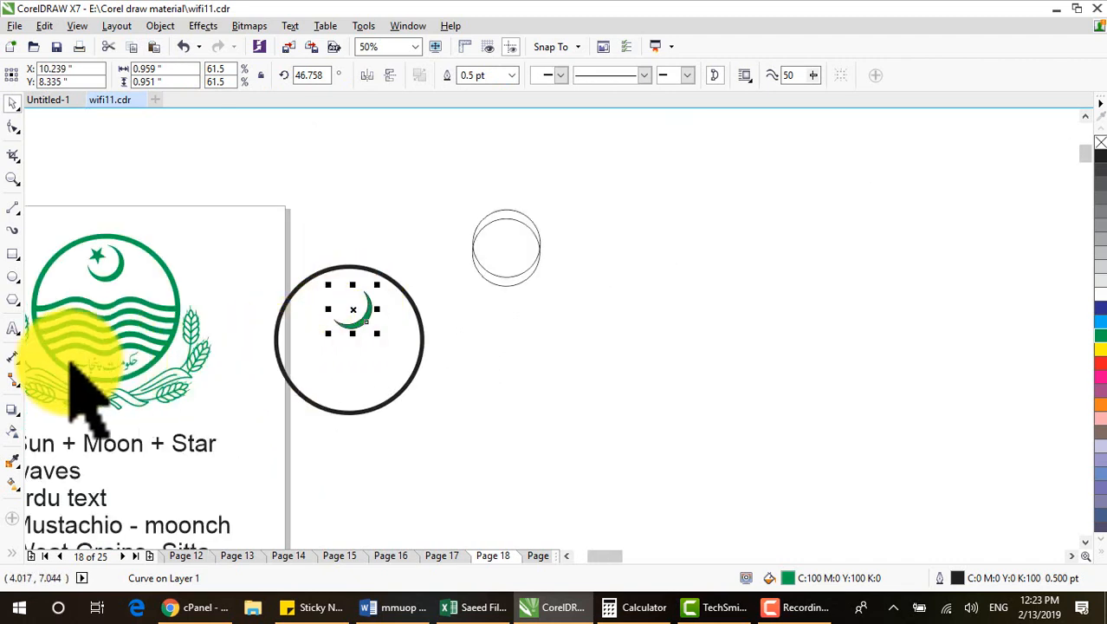
Draw a five-pointed star about 0.81 by 0.77 inches outside the ring and fill it with green
{"action": "left_click", "coordinate": [13, 301]}
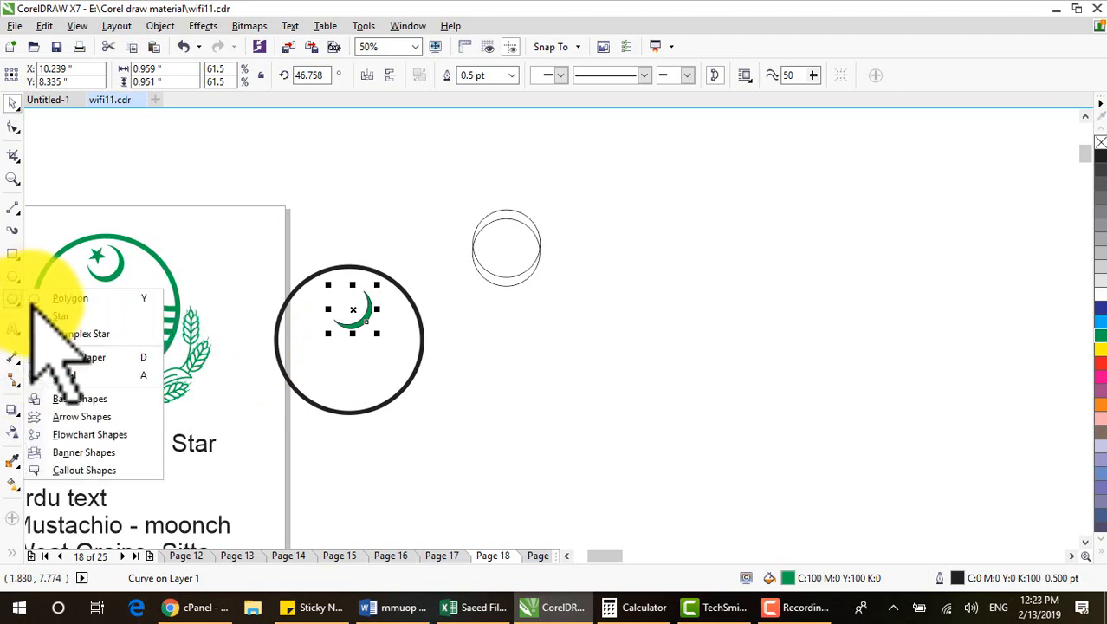
{"action": "left_click", "coordinate": [48, 321]}
{"action": "left_click_drag", "start_coordinate": [523, 312], "coordinate": [555, 343]}
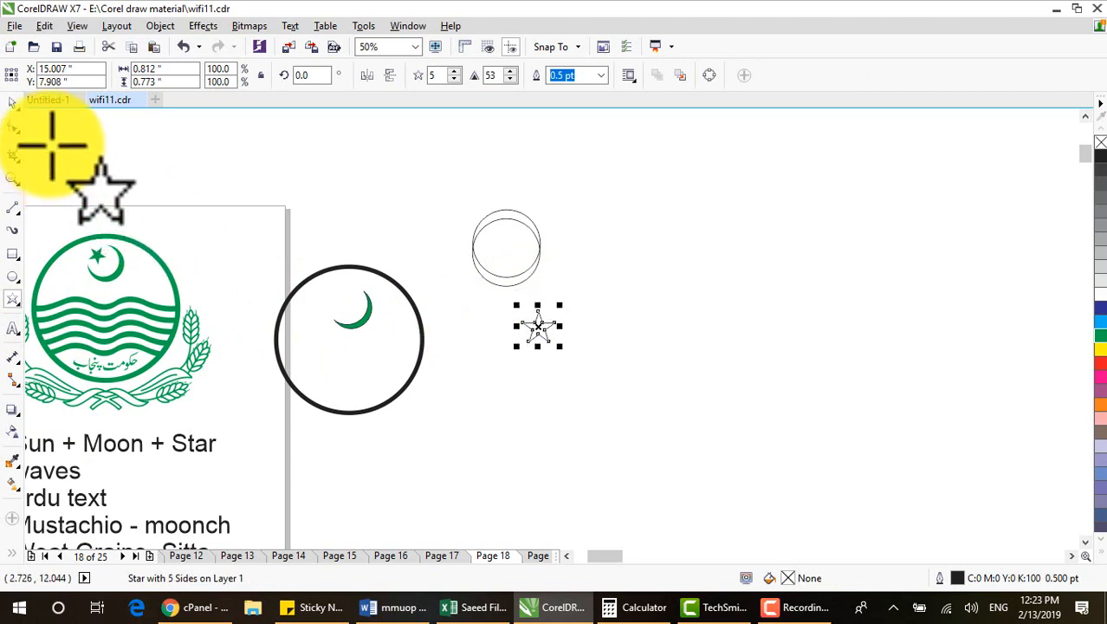
{"action": "left_click", "coordinate": [13, 103]}
{"action": "left_click", "coordinate": [1100, 335]}
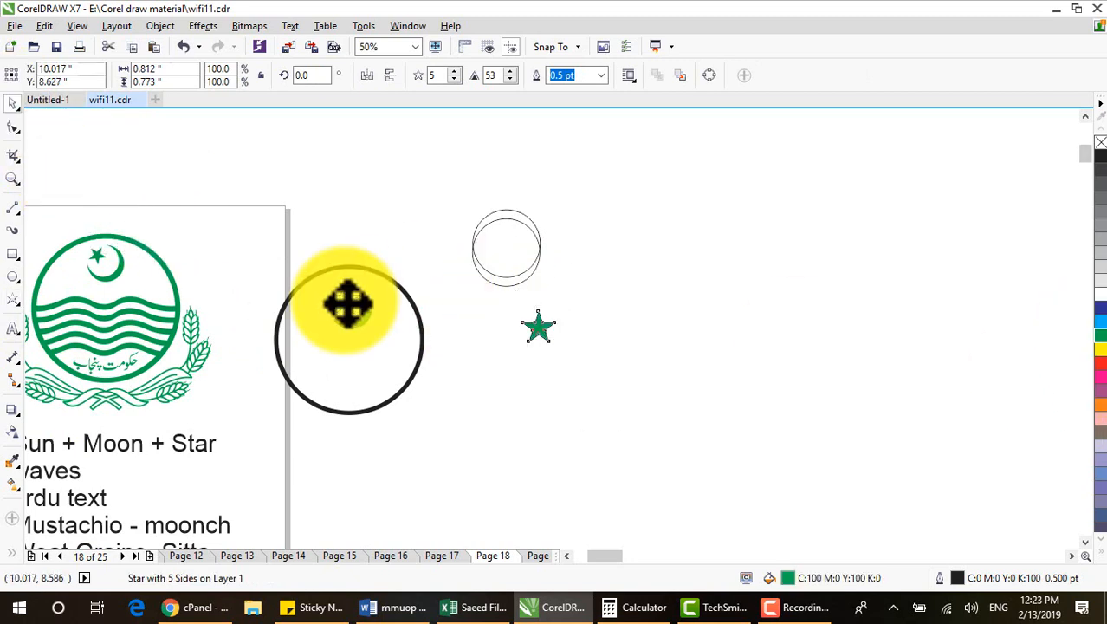
Move the green star beside the crescent's opening inside the ring and scale it down to about 69.9%
{"action": "left_click_drag", "start_coordinate": [347, 304], "coordinate": [345, 306]}
{"action": "scroll", "coordinate": [342, 312], "scroll_direction": "up", "scroll_amount": 4}
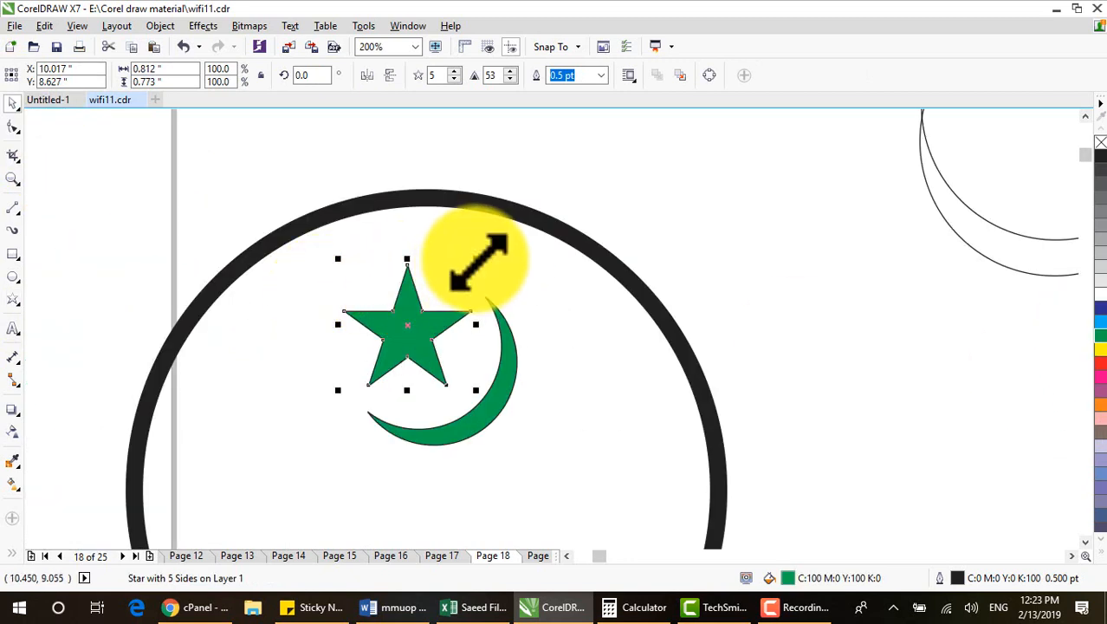
{"action": "left_click_drag", "start_coordinate": [476, 260], "coordinate": [433, 296]}
{"action": "left_click_drag", "start_coordinate": [362, 351], "coordinate": [398, 333]}
{"action": "scroll", "coordinate": [399, 334], "scroll_direction": "down", "scroll_amount": 2}
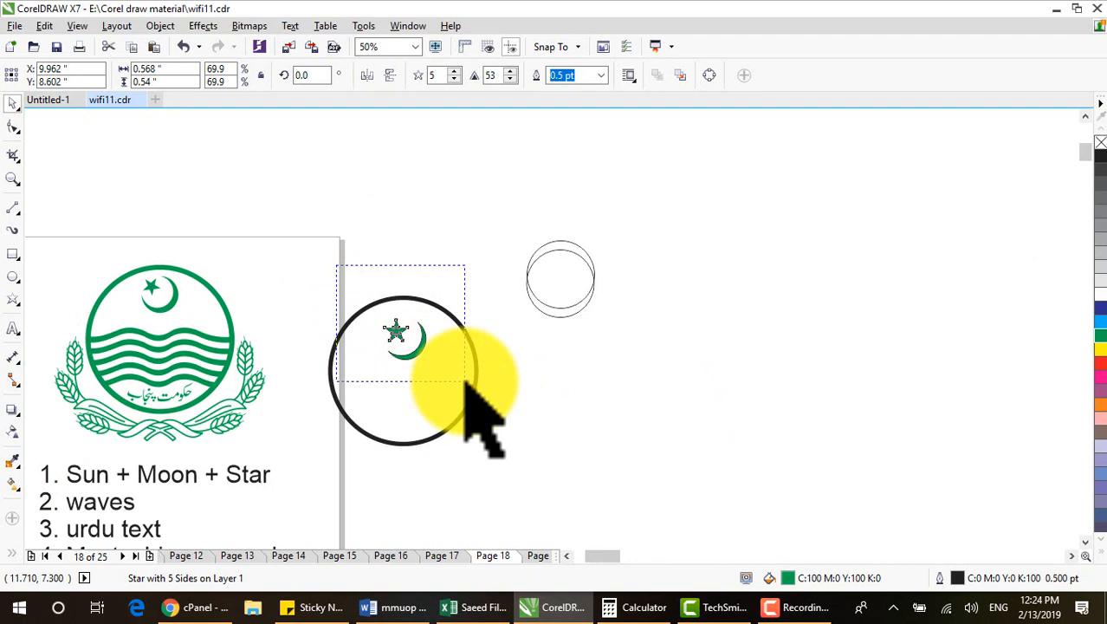
Select the star and crescent together and set their outline width to None
{"action": "left_click", "coordinate": [408, 358]}
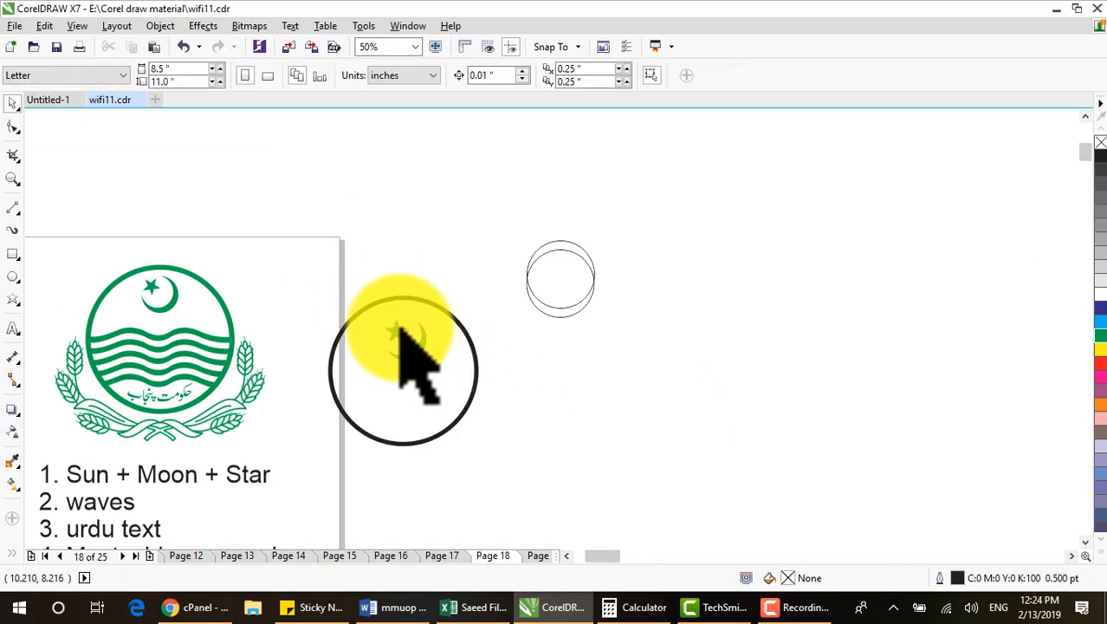
{"action": "left_click", "coordinate": [403, 329]}
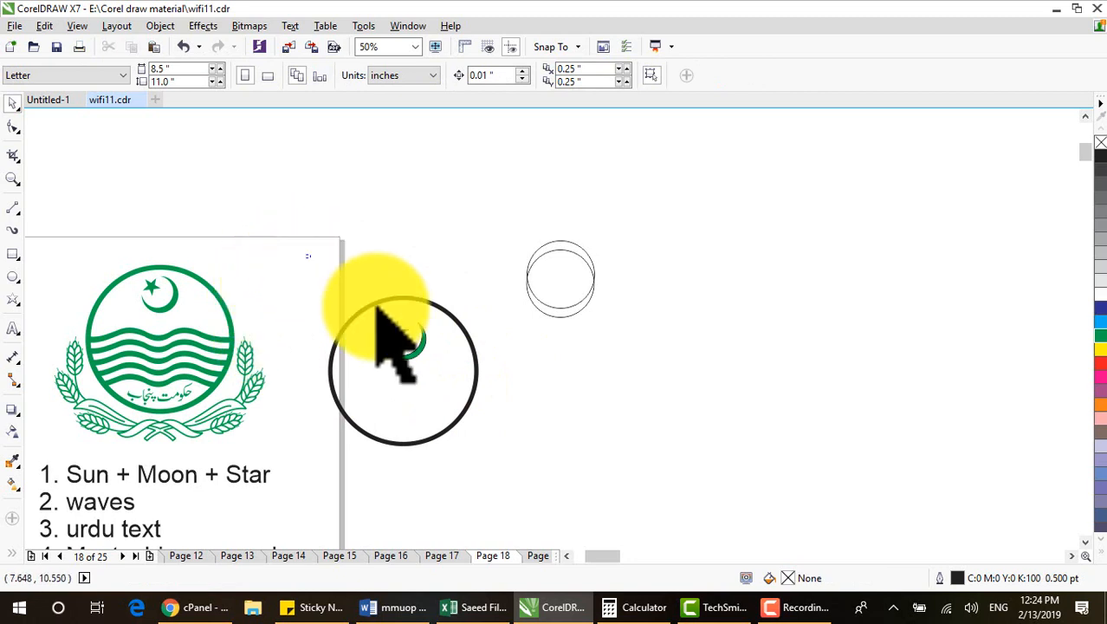
{"action": "left_click_drag", "start_coordinate": [338, 247], "coordinate": [526, 396]}
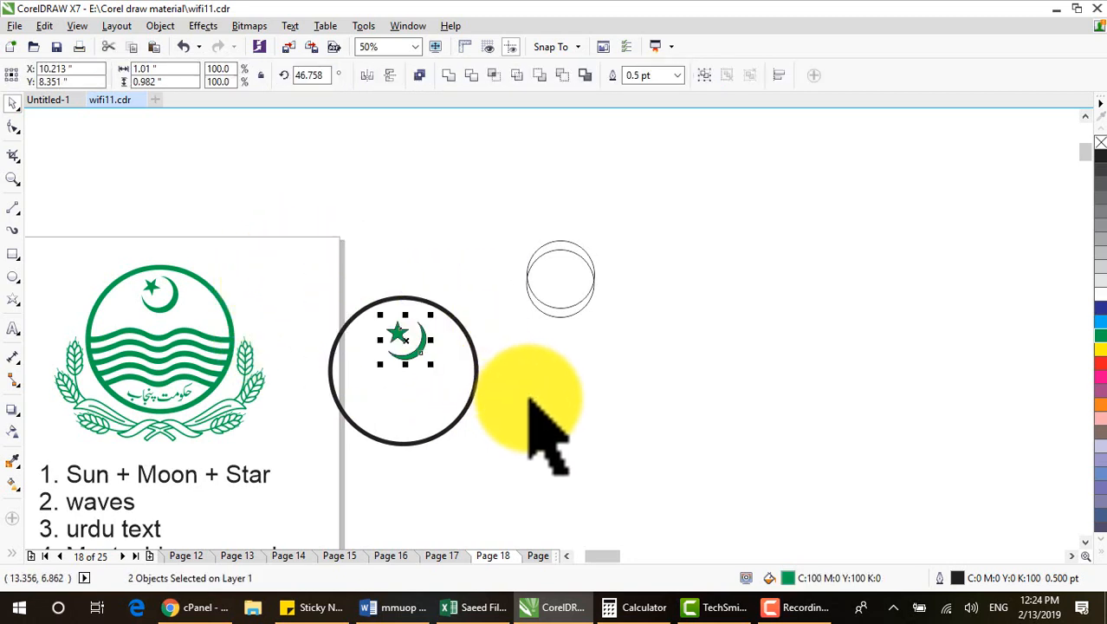
{"action": "left_click_drag", "start_coordinate": [348, 280], "coordinate": [531, 396]}
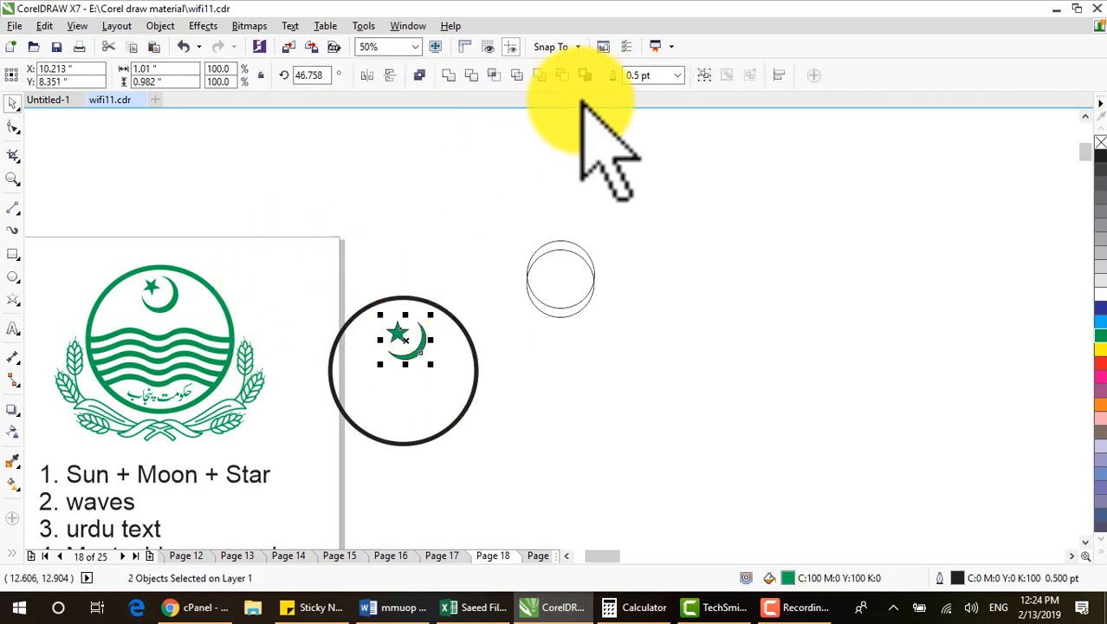
{"action": "left_click", "coordinate": [677, 76]}
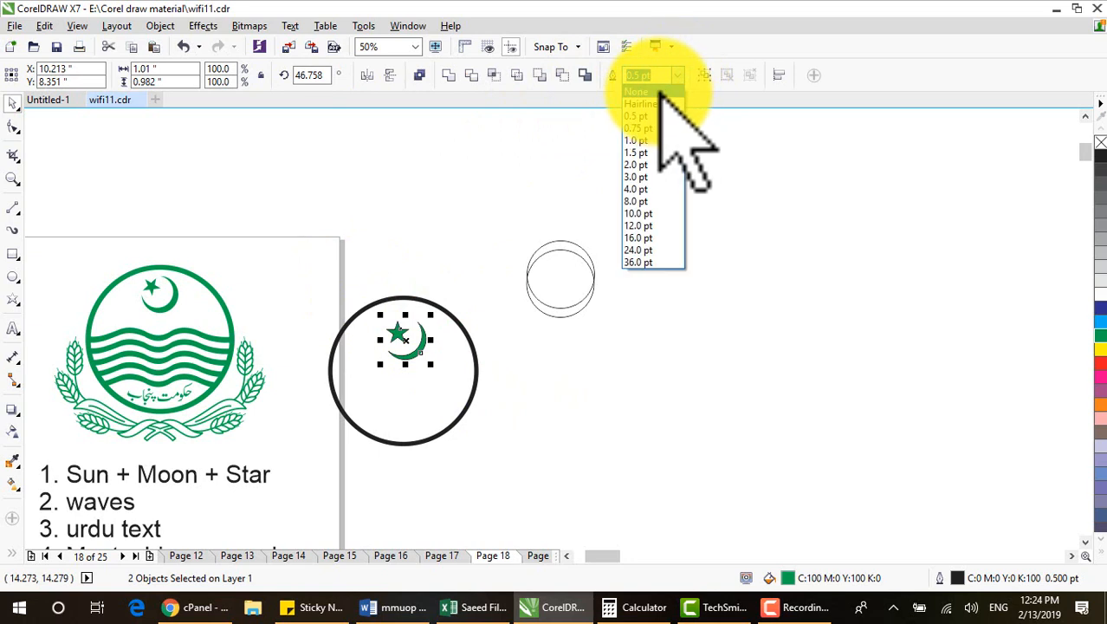
{"action": "left_click", "coordinate": [662, 92]}
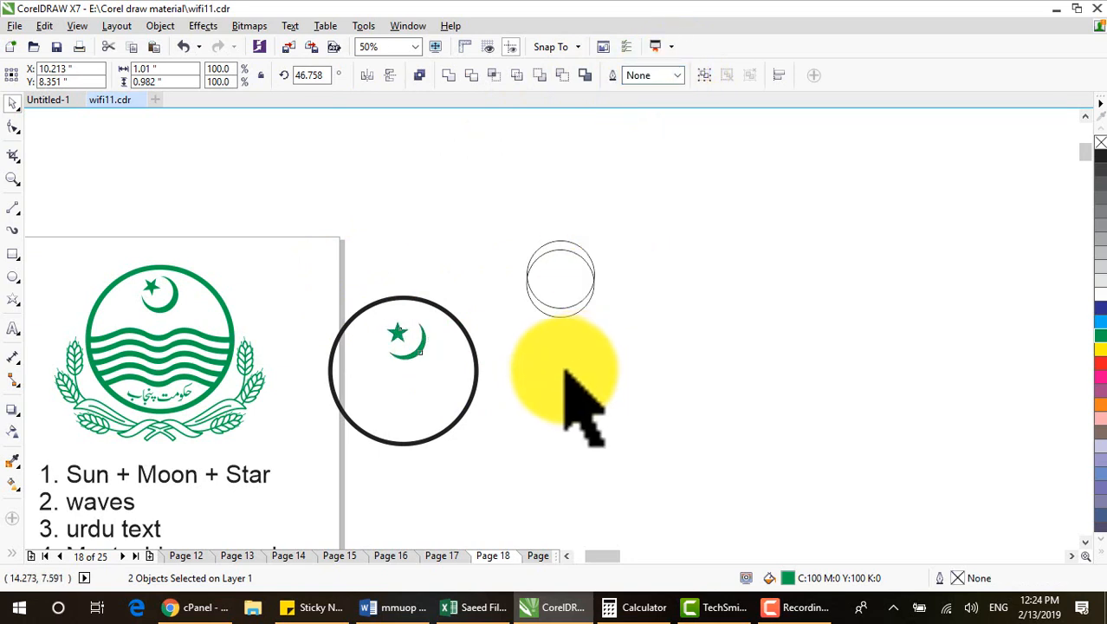
Nudge the star slightly closer to the crescent and group the two shapes
{"action": "left_click_drag", "start_coordinate": [339, 278], "coordinate": [453, 388]}
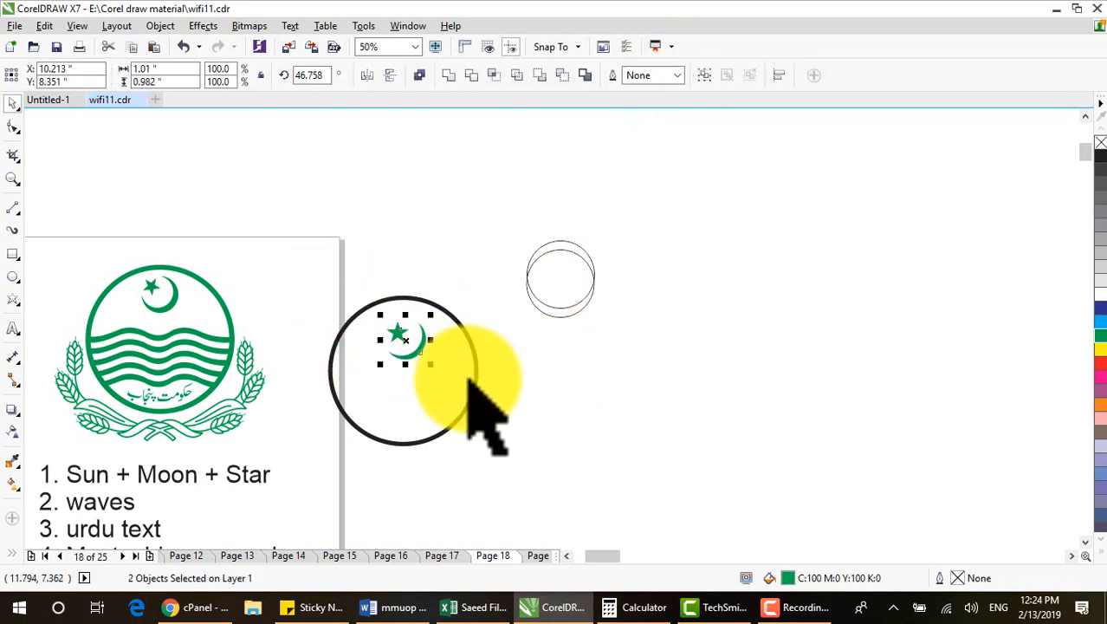
{"action": "left_click", "coordinate": [556, 370]}
{"action": "left_click", "coordinate": [397, 331]}
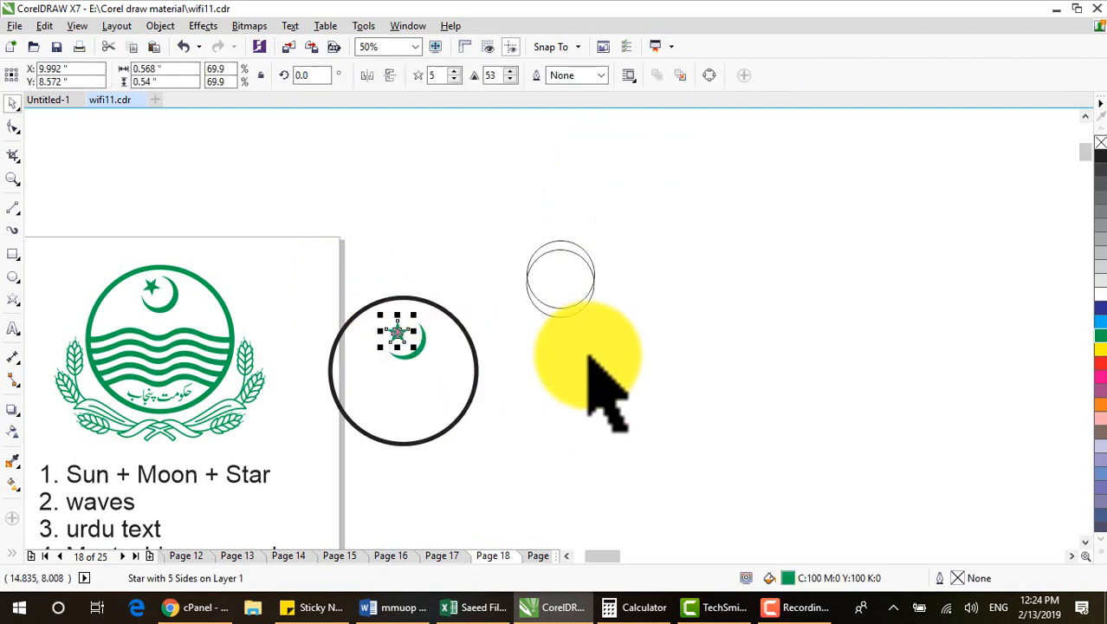
{"action": "left_click_drag", "start_coordinate": [272, 228], "coordinate": [498, 433]}
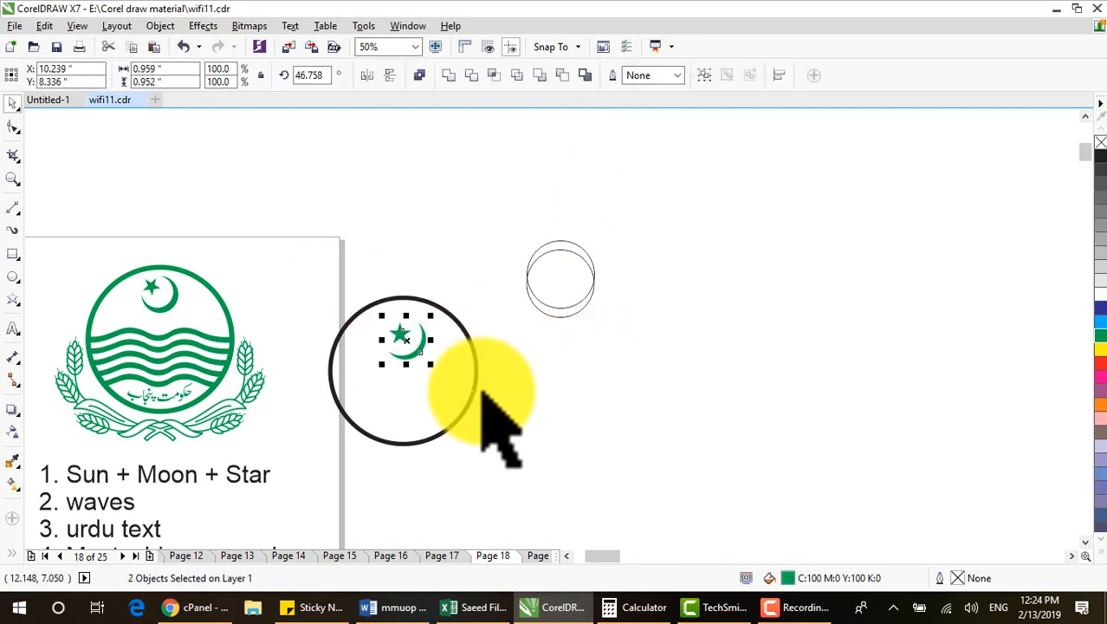
{"action": "key", "text": "ctrl+g"}
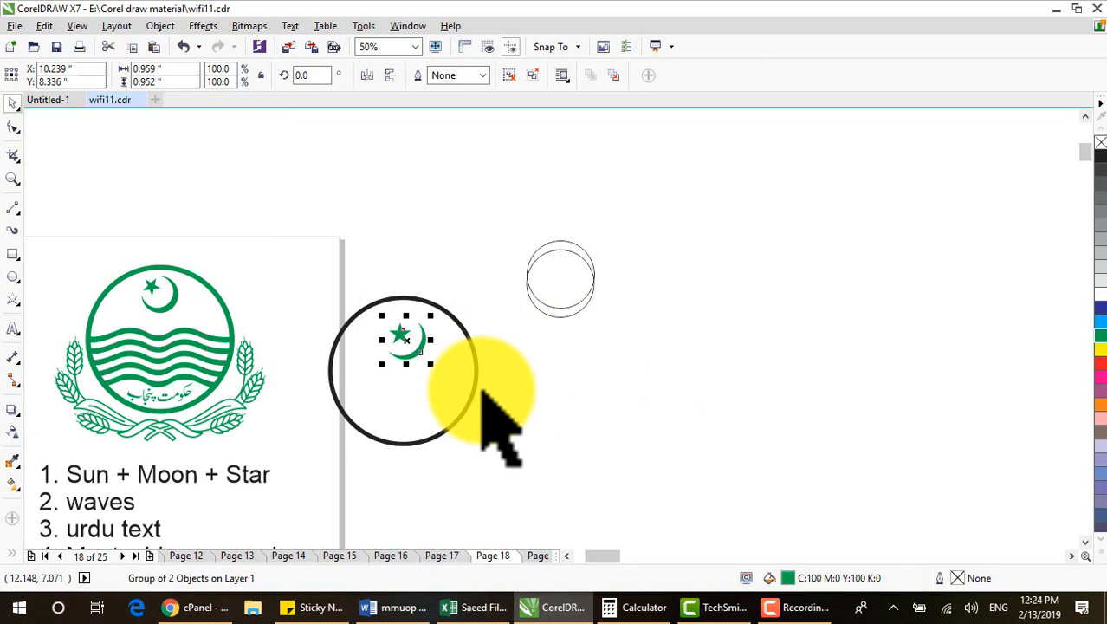
{"action": "left_click", "coordinate": [483, 381]}
{"action": "left_click", "coordinate": [477, 374]}
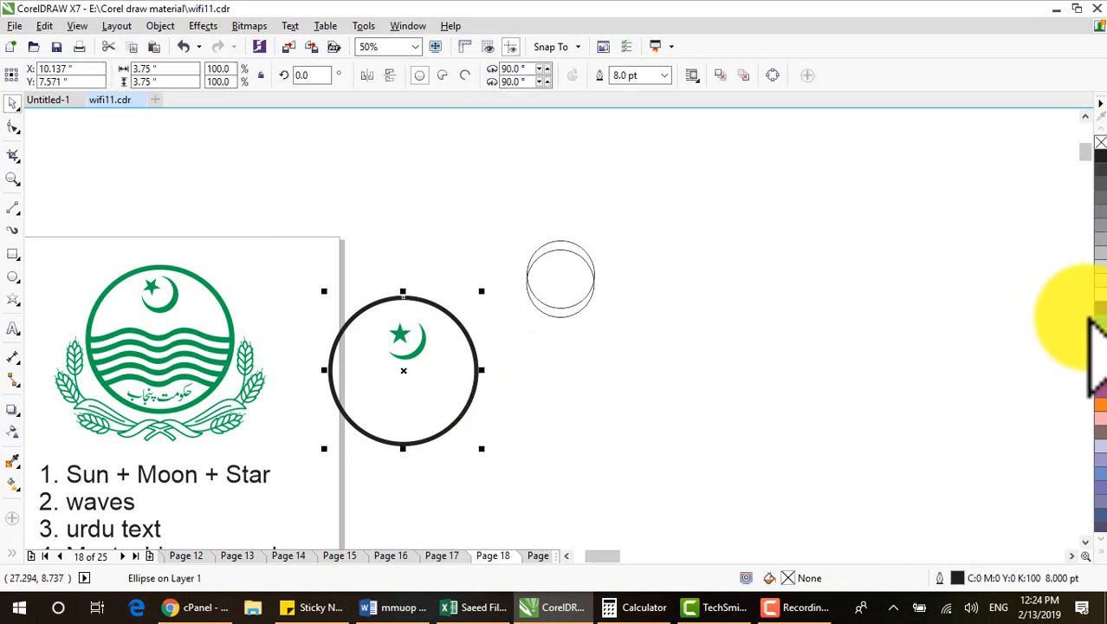
{"action": "left_click", "coordinate": [1100, 335]}
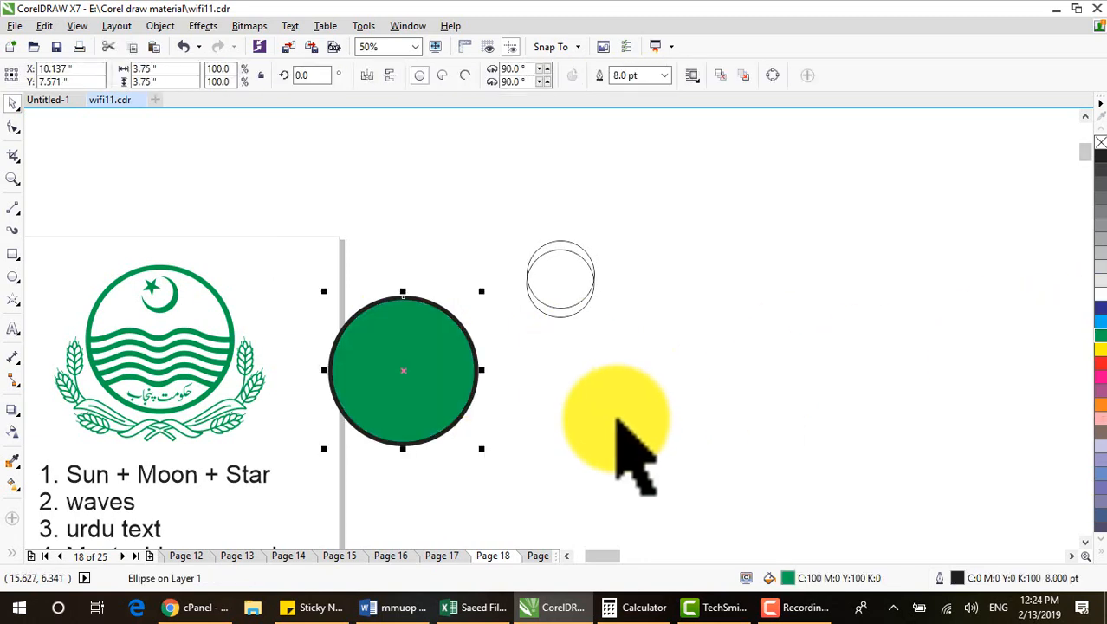
{"action": "key", "text": "ctrl+z"}
{"action": "left_click", "coordinate": [567, 412]}
Change the large ring's outline colour to the same green as the crescent and star
{"action": "left_click", "coordinate": [474, 393]}
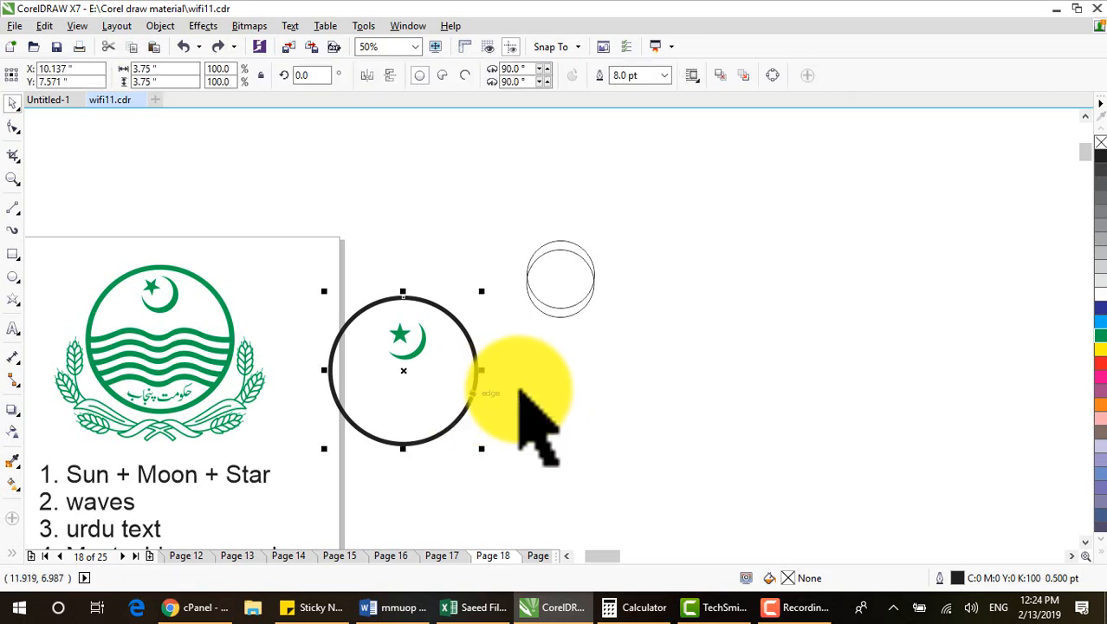
{"action": "right_click", "coordinate": [1100, 335]}
{"action": "left_click", "coordinate": [589, 417]}
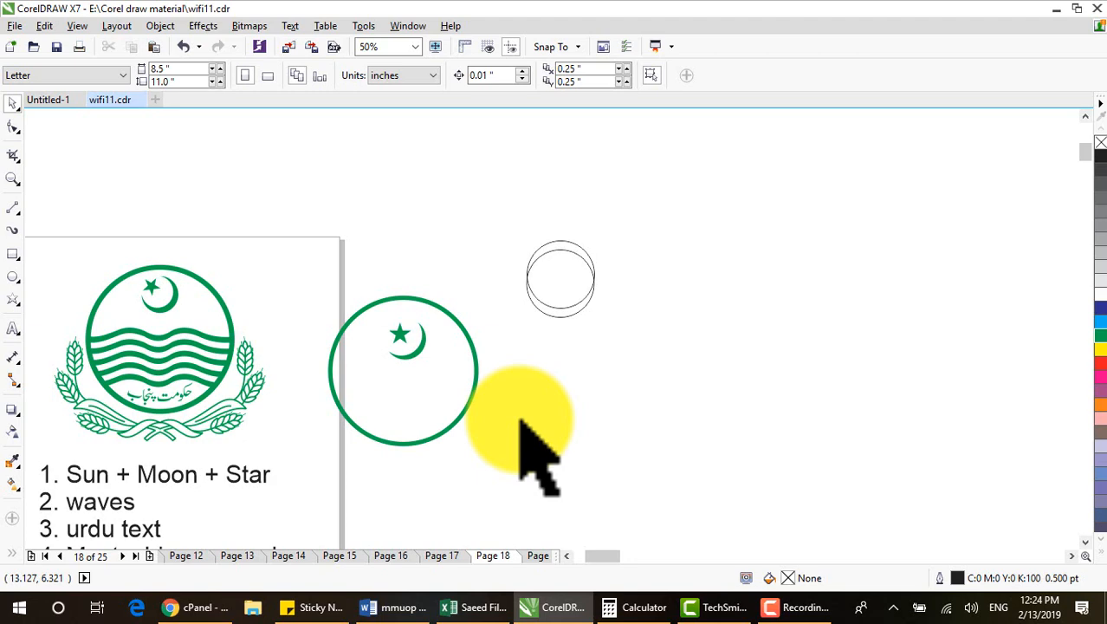
Try drawing a wavy B-Spline curve with three crests, about 9.7 inches wide, below and beside the new ring
{"action": "scroll", "coordinate": [518, 423], "scroll_direction": "down", "scroll_amount": 1}
{"action": "scroll", "coordinate": [343, 481], "scroll_direction": "up", "scroll_amount": 1}
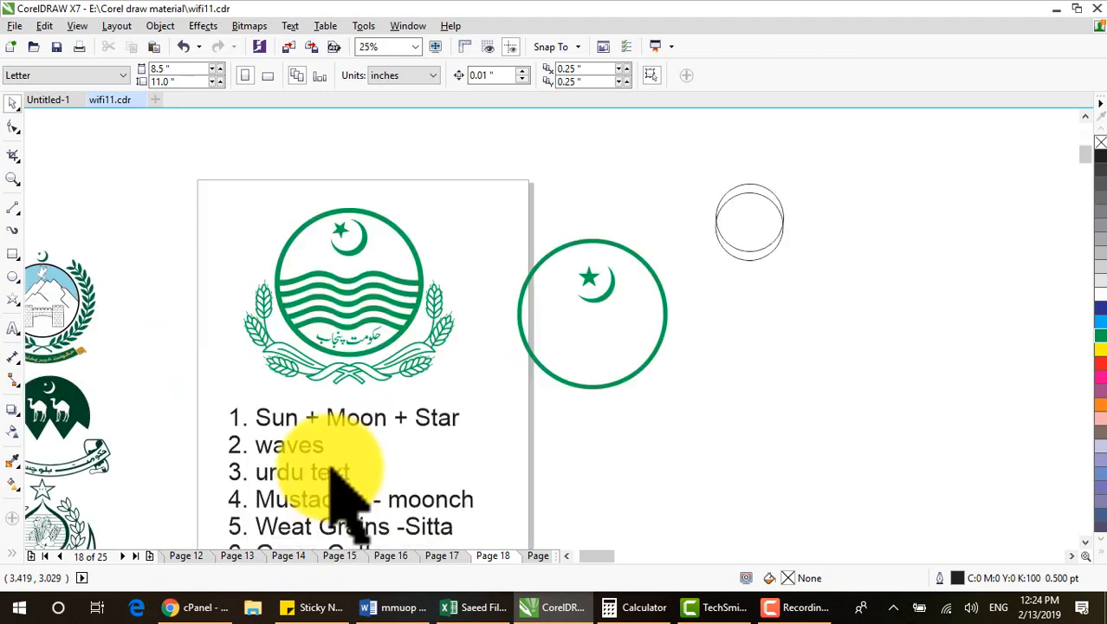
{"action": "left_click", "coordinate": [1071, 556]}
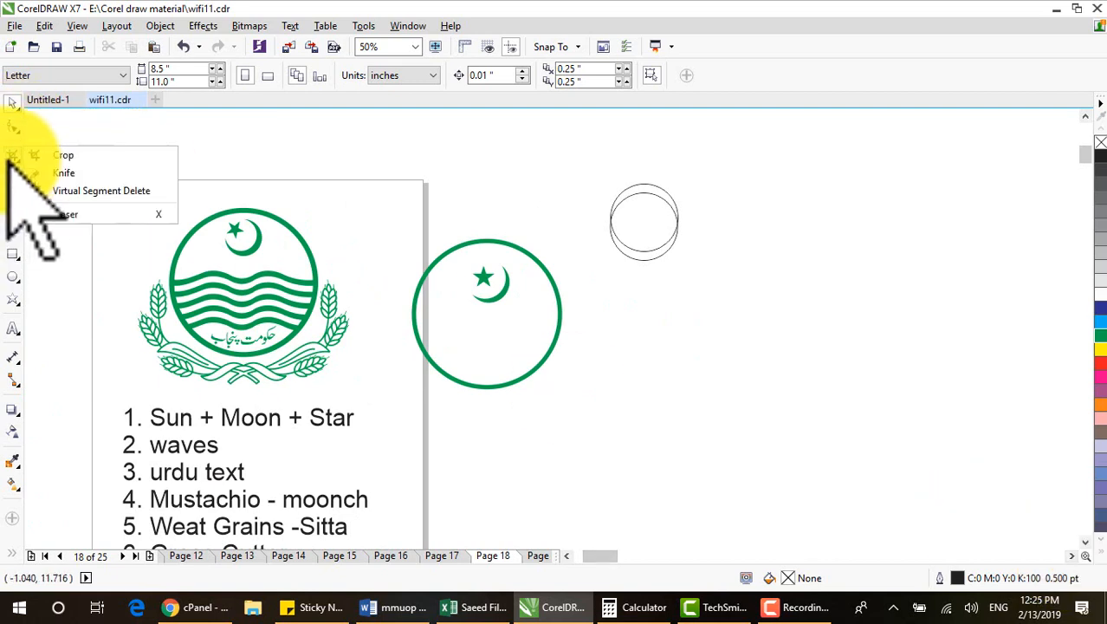
{"action": "mouse_move", "coordinate": [15, 213]}
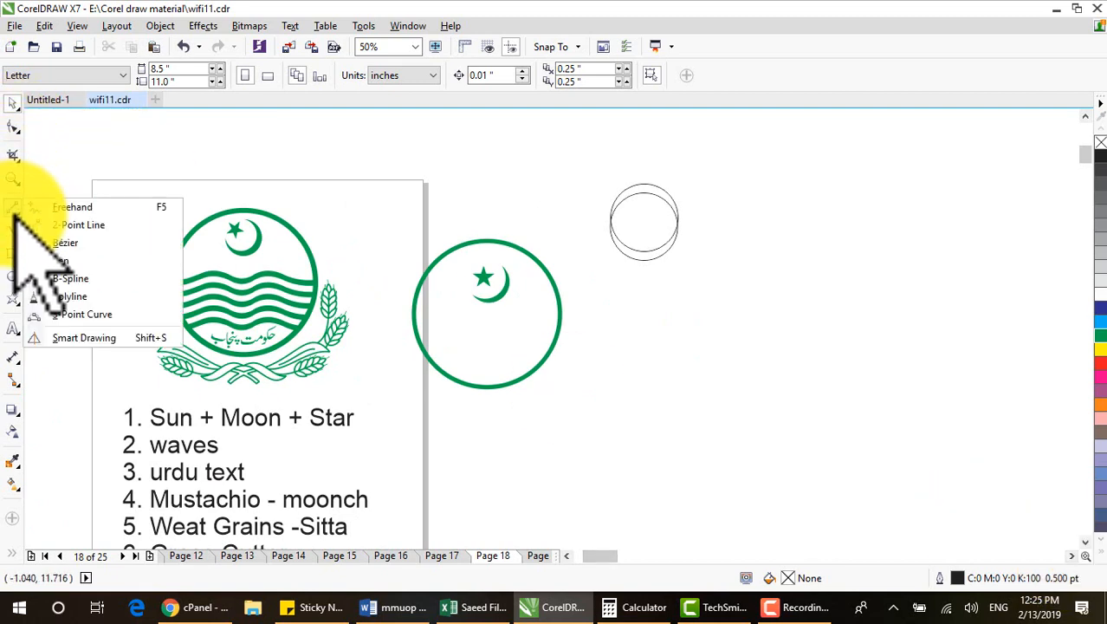
{"action": "left_click", "coordinate": [98, 279]}
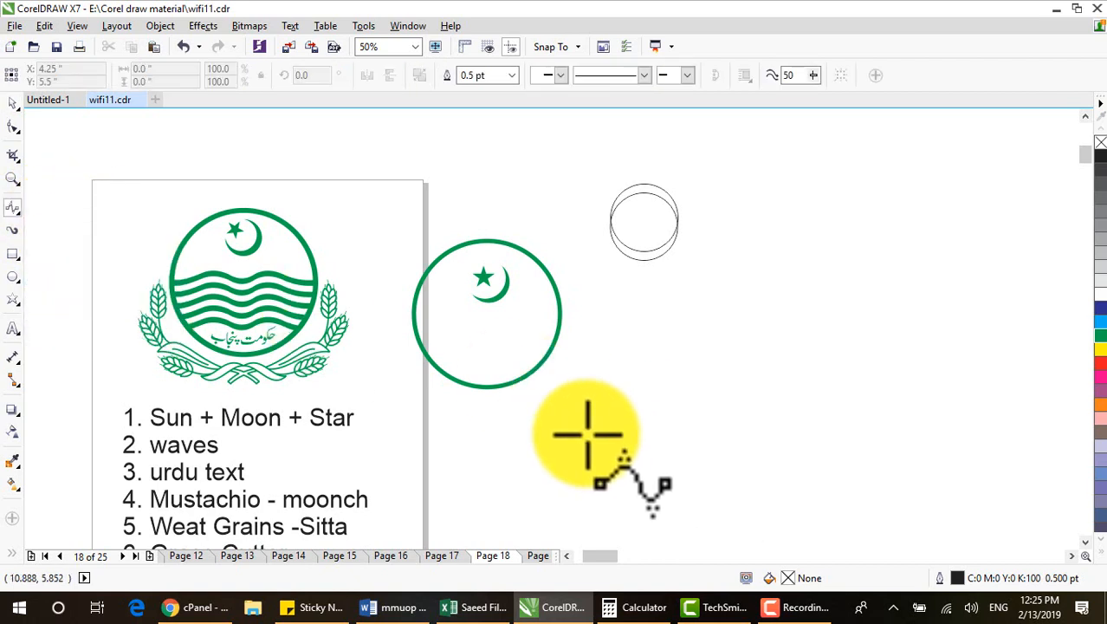
{"action": "left_click", "coordinate": [584, 432]}
{"action": "left_click", "coordinate": [635, 375]}
{"action": "left_click", "coordinate": [720, 433]}
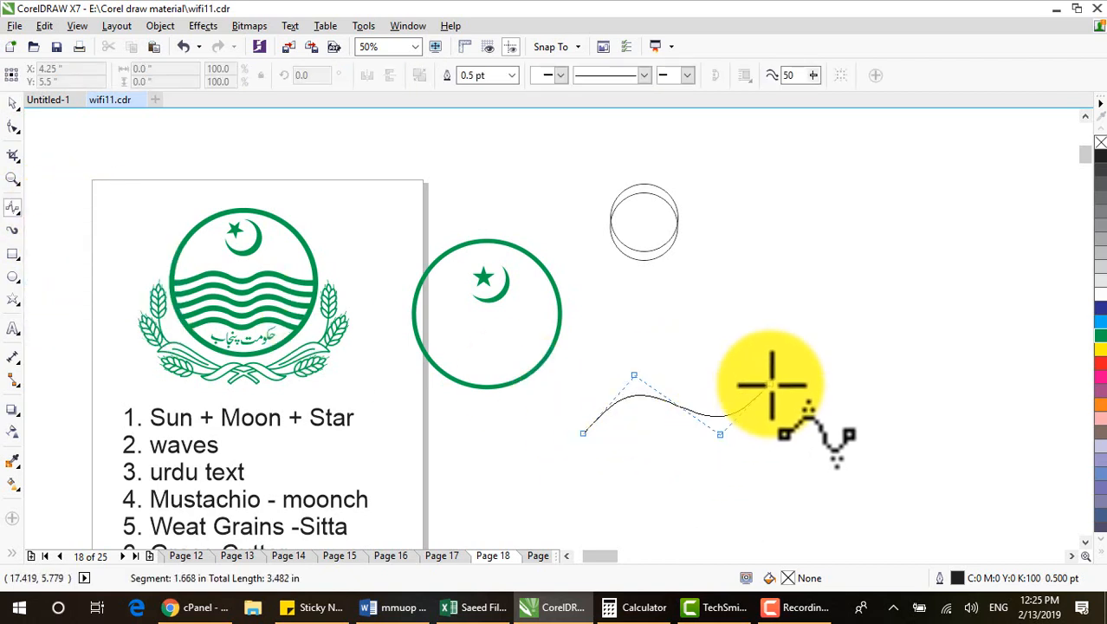
{"action": "left_click", "coordinate": [770, 383]}
{"action": "left_click", "coordinate": [848, 430]}
{"action": "left_click", "coordinate": [893, 360]}
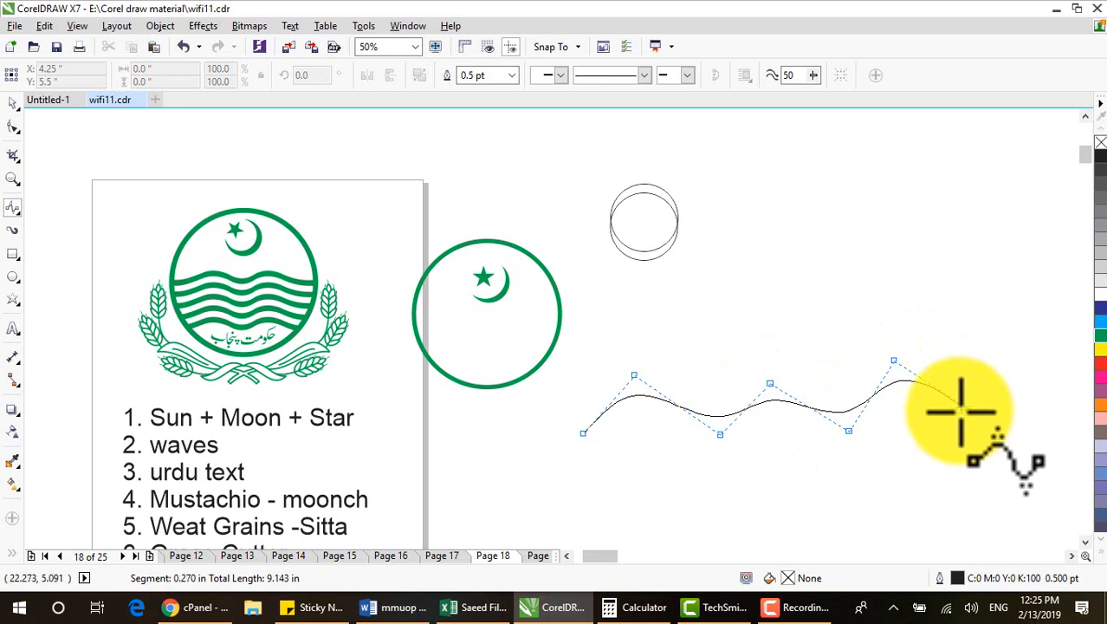
{"action": "double_click", "coordinate": [962, 412]}
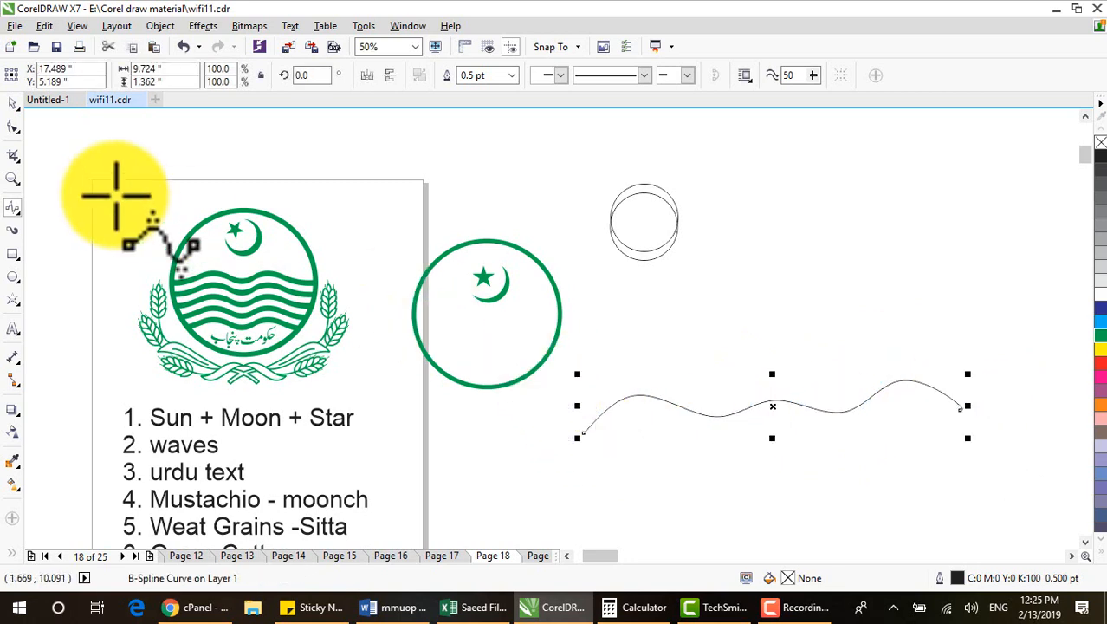
Delete the trial B-Spline wave curve
{"action": "left_click", "coordinate": [13, 102]}
{"action": "left_click_drag", "start_coordinate": [774, 409], "coordinate": [745, 454]}
{"action": "key", "text": "Delete"}
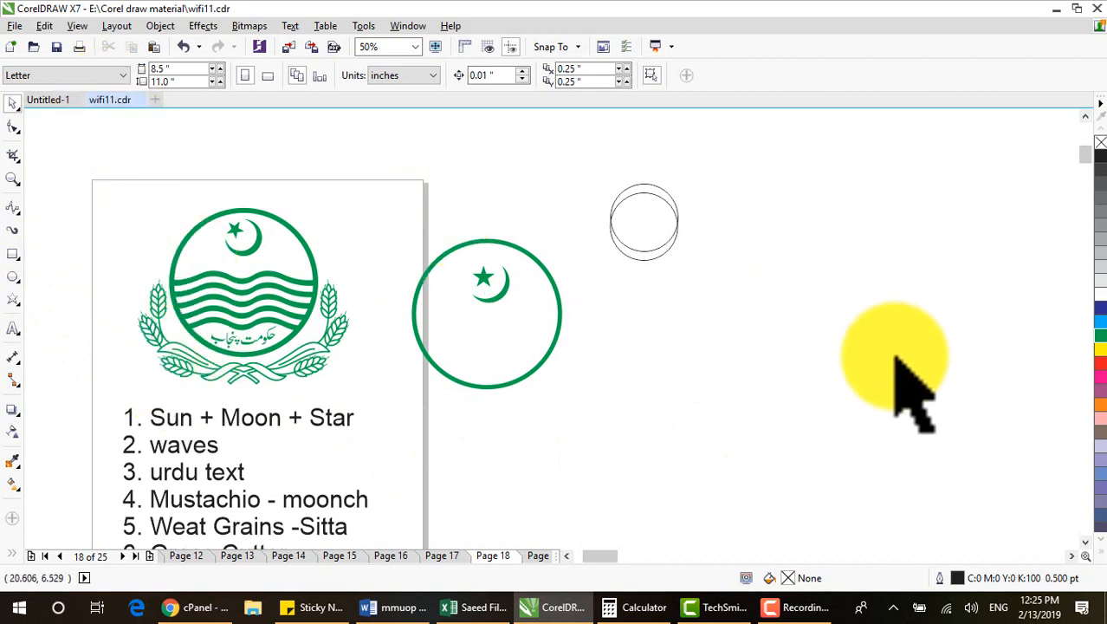
Show the rulers and place vertical guidelines at about 15.76 and 21.79 inches and horizontal ones at about 5.8 and 4.74 inches
{"action": "left_click", "coordinate": [80, 25]}
{"action": "left_click", "coordinate": [102, 327]}
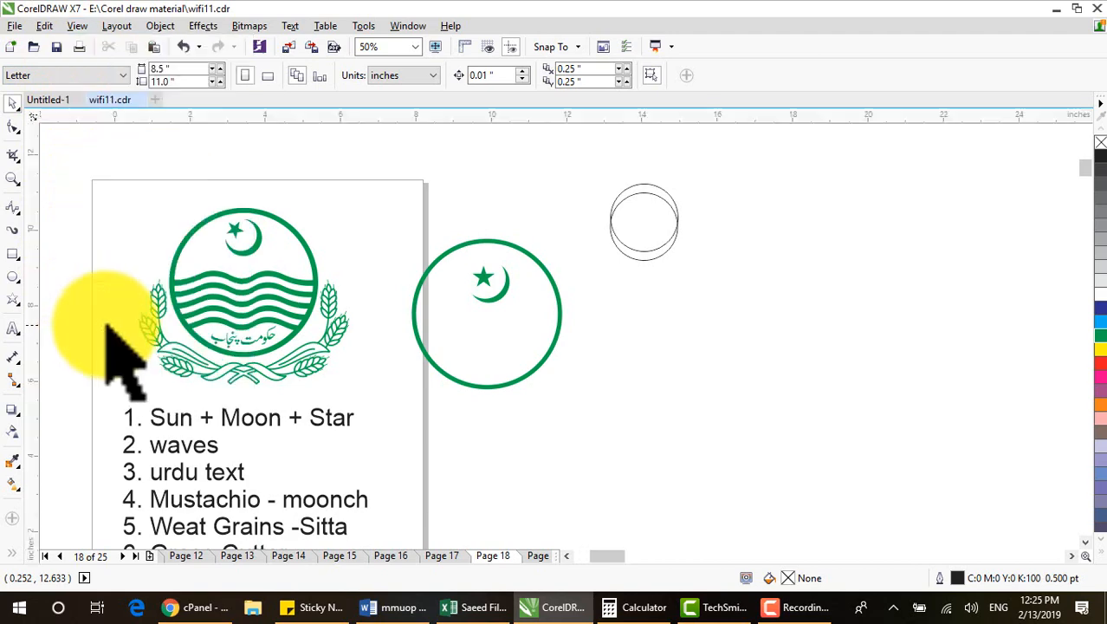
{"action": "left_click_drag", "start_coordinate": [35, 335], "coordinate": [709, 369]}
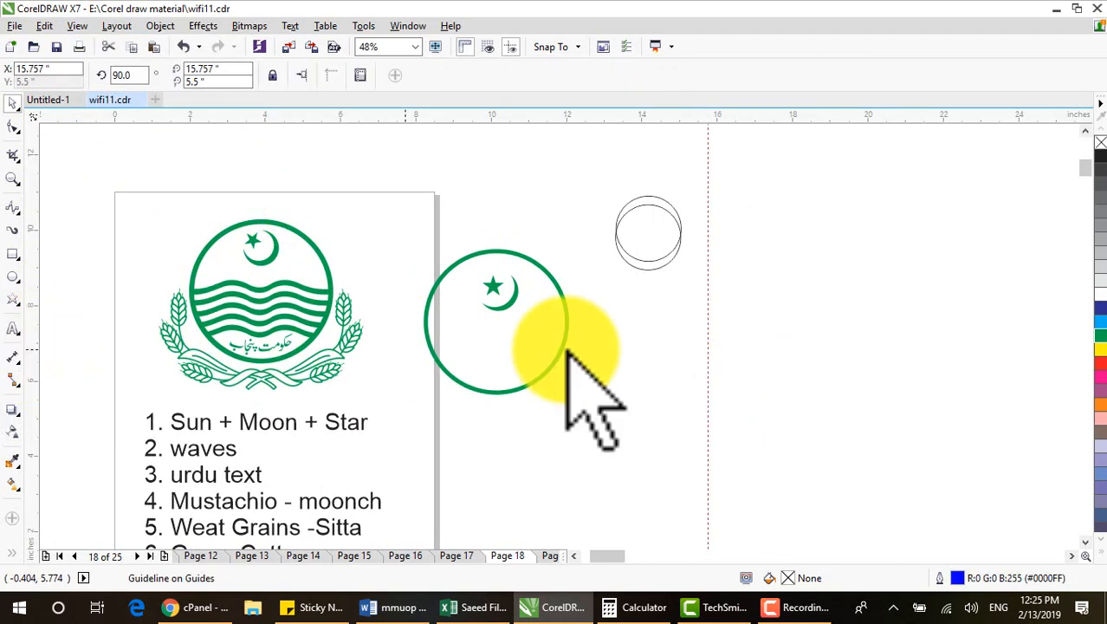
{"action": "mouse_move", "coordinate": [568, 350]}
{"action": "left_mouse_down"}
{"action": "mouse_move", "coordinate": [968, 357]}
{"action": "mouse_move", "coordinate": [936, 368]}
{"action": "left_mouse_up"}
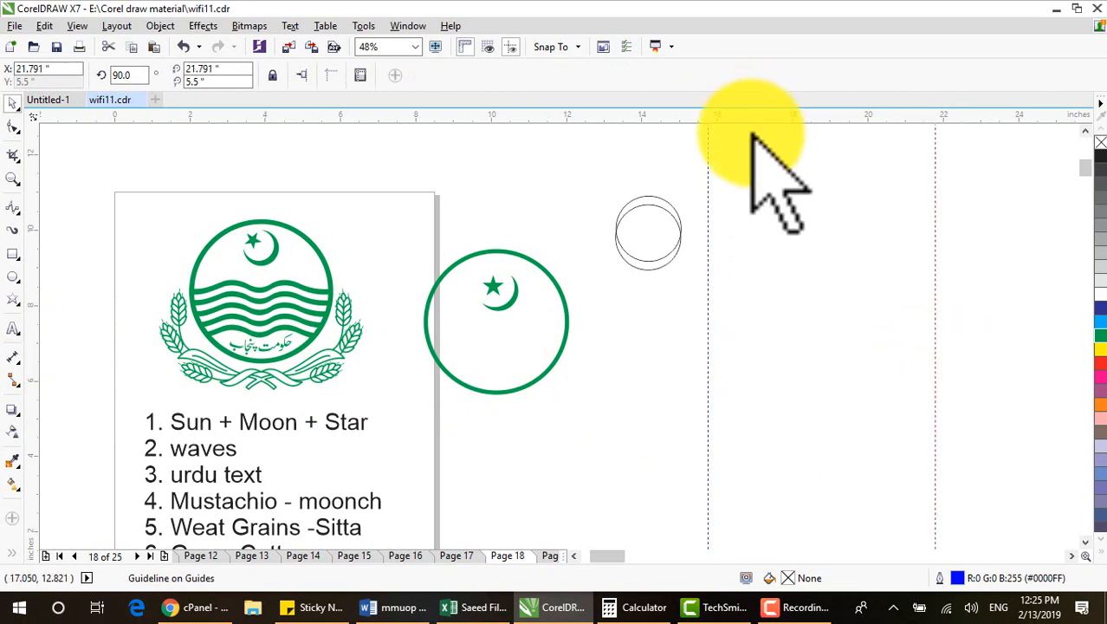
{"action": "mouse_move", "coordinate": [749, 368]}
{"action": "left_mouse_down"}
{"action": "mouse_move", "coordinate": [756, 448]}
{"action": "mouse_move", "coordinate": [763, 428]}
{"action": "left_mouse_up"}
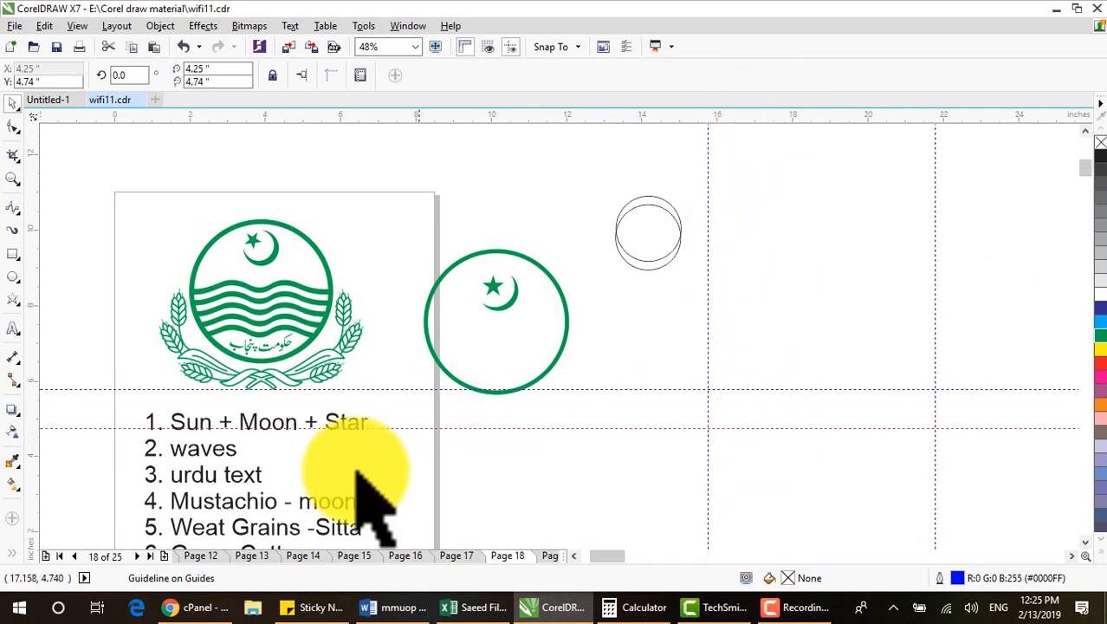
Draw a straight 2-Point Line about 6.1 inches long on the upper horizontal guideline, spanning the two vertical guidelines
{"action": "left_click", "coordinate": [12, 208]}
{"action": "left_click", "coordinate": [83, 222]}
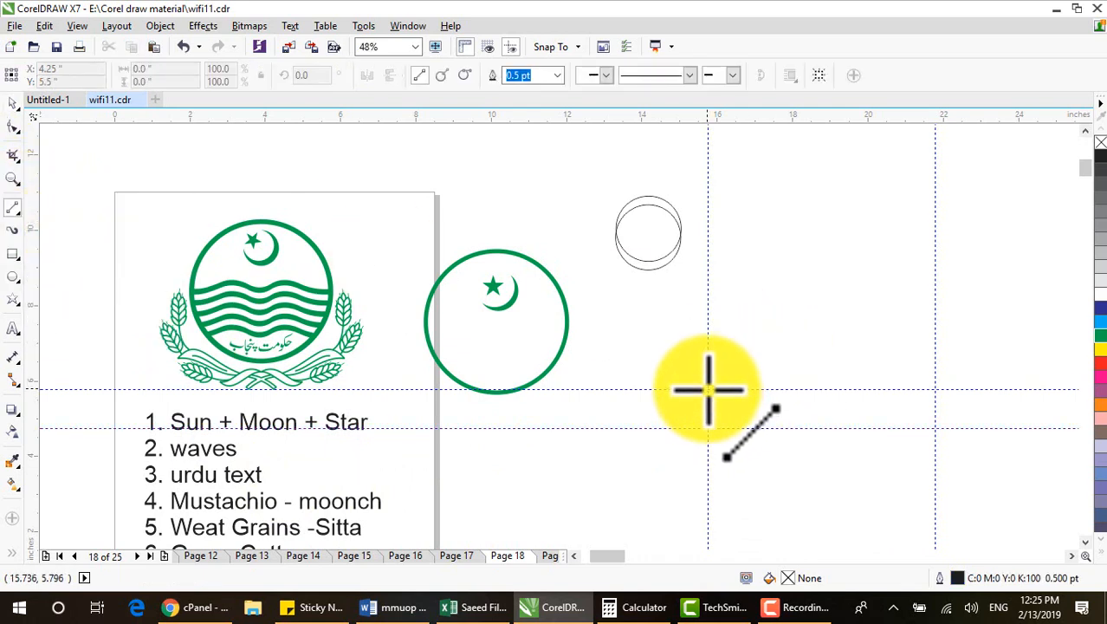
{"action": "left_click_drag", "start_coordinate": [709, 390], "coordinate": [939, 390]}
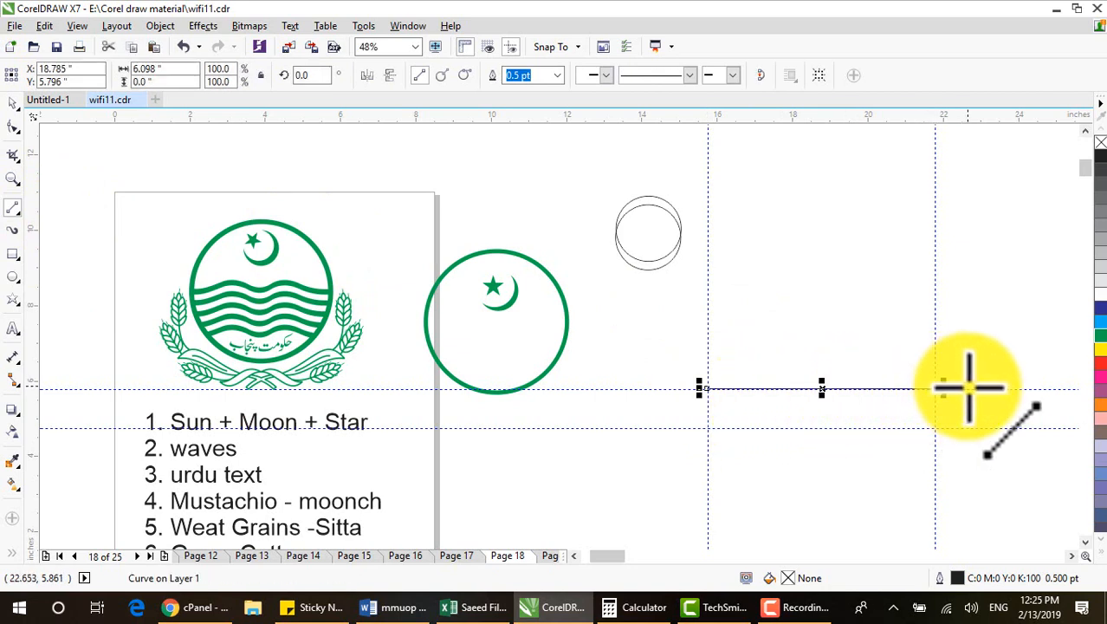
Place a copy of the straight line on the lower horizontal guideline, at about 4.75 inches
{"action": "scroll", "coordinate": [967, 383], "scroll_direction": "up", "scroll_amount": 2}
{"action": "scroll", "coordinate": [969, 379], "scroll_direction": "down", "scroll_amount": 2}
{"action": "scroll", "coordinate": [902, 387], "scroll_direction": "up", "scroll_amount": 1}
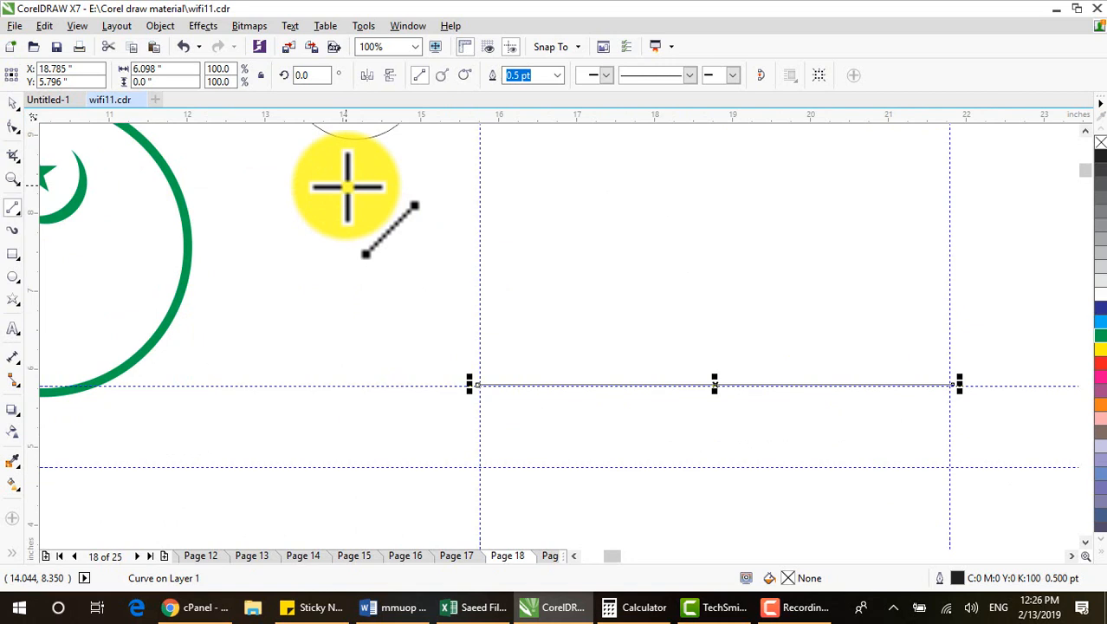
{"action": "left_click", "coordinate": [13, 103]}
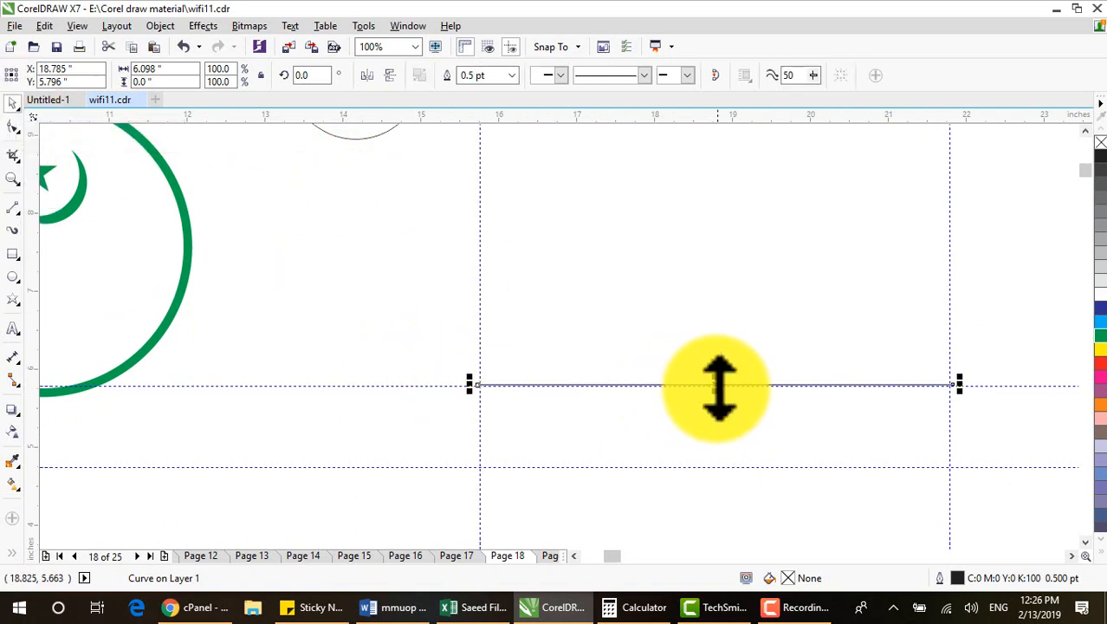
{"action": "left_click_drag", "start_coordinate": [719, 384], "coordinate": [716, 471]}
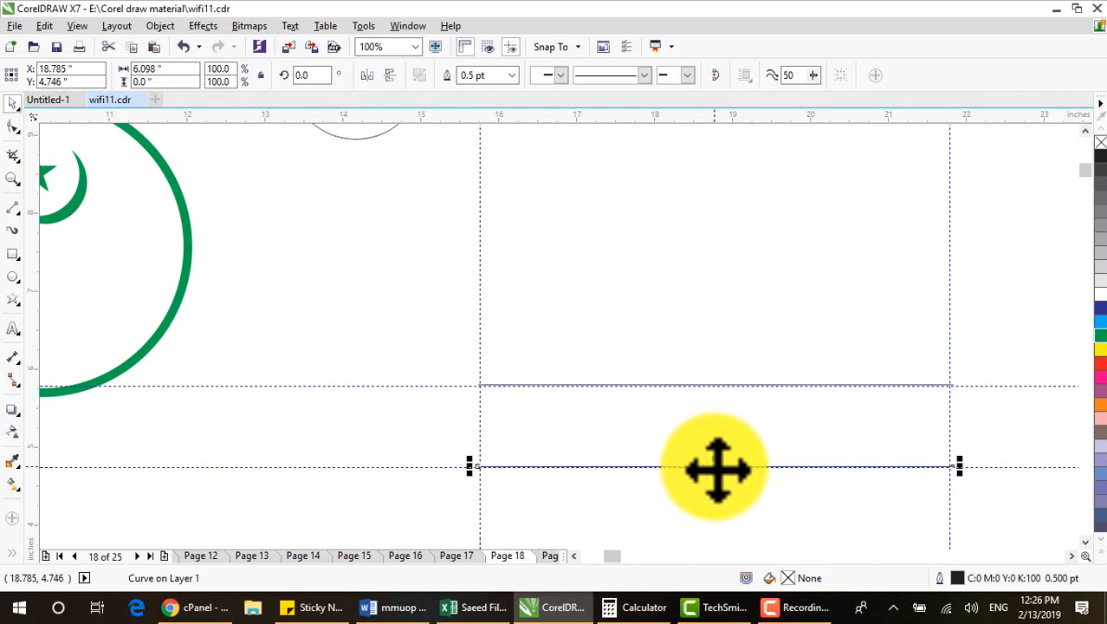
{"action": "left_click", "coordinate": [337, 314]}
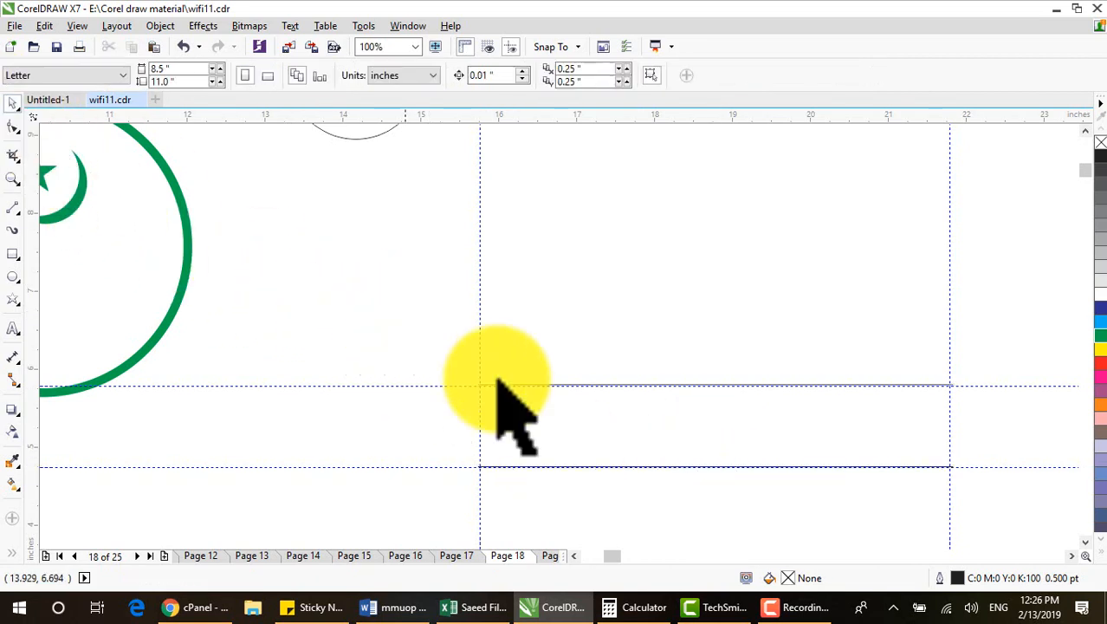
{"action": "left_click_drag", "start_coordinate": [413, 322], "coordinate": [1019, 493]}
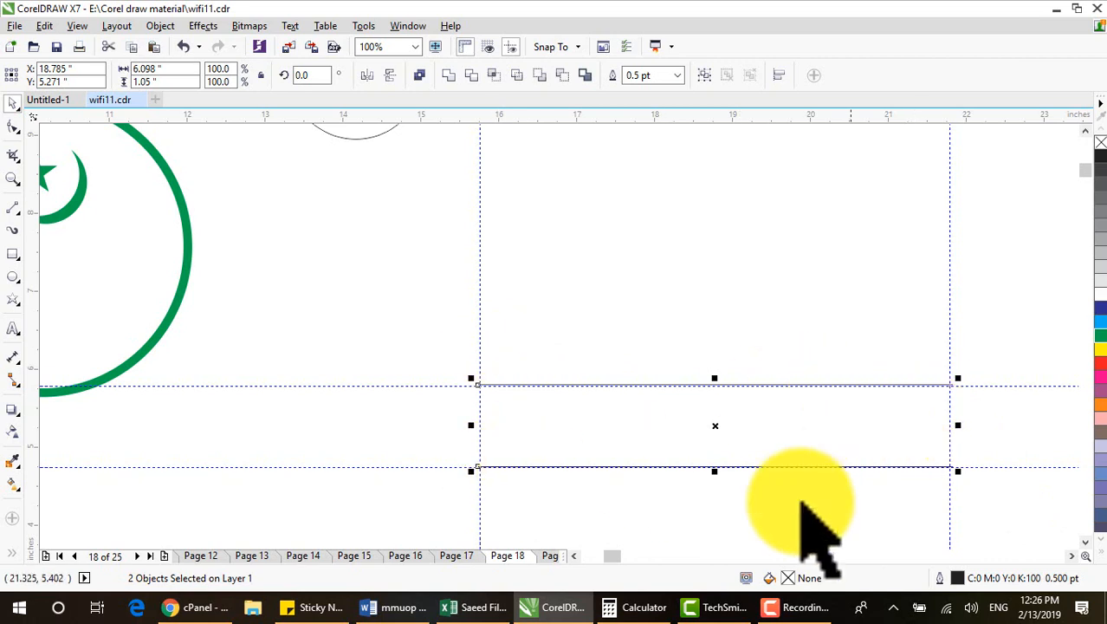
{"action": "scroll", "coordinate": [754, 483], "scroll_direction": "down", "scroll_amount": 1}
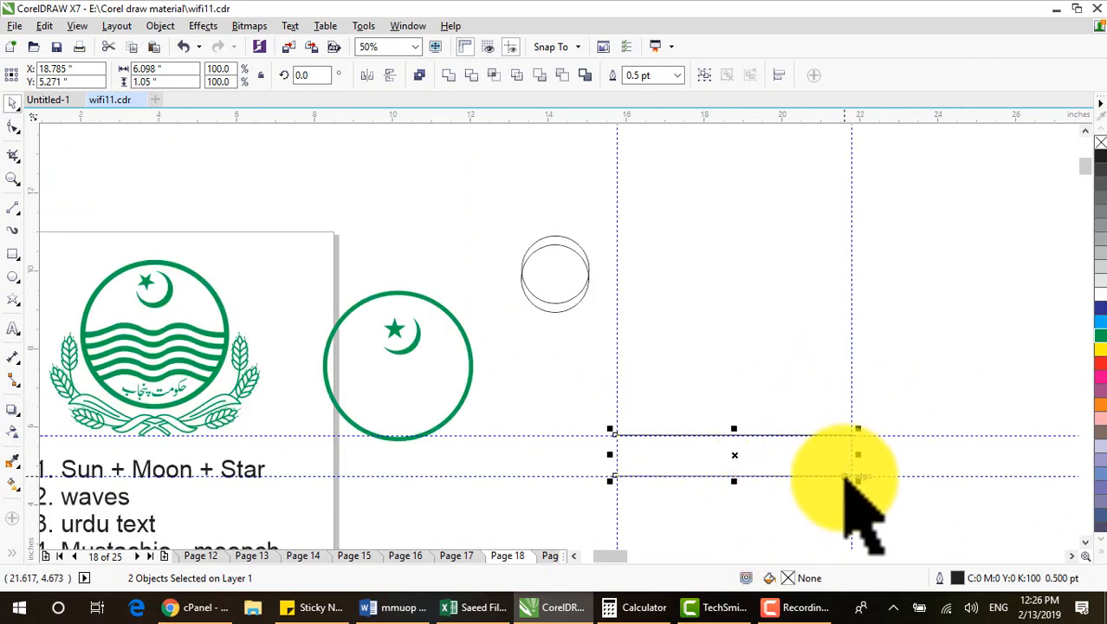
{"action": "scroll", "coordinate": [840, 479], "scroll_direction": "up", "scroll_amount": 1}
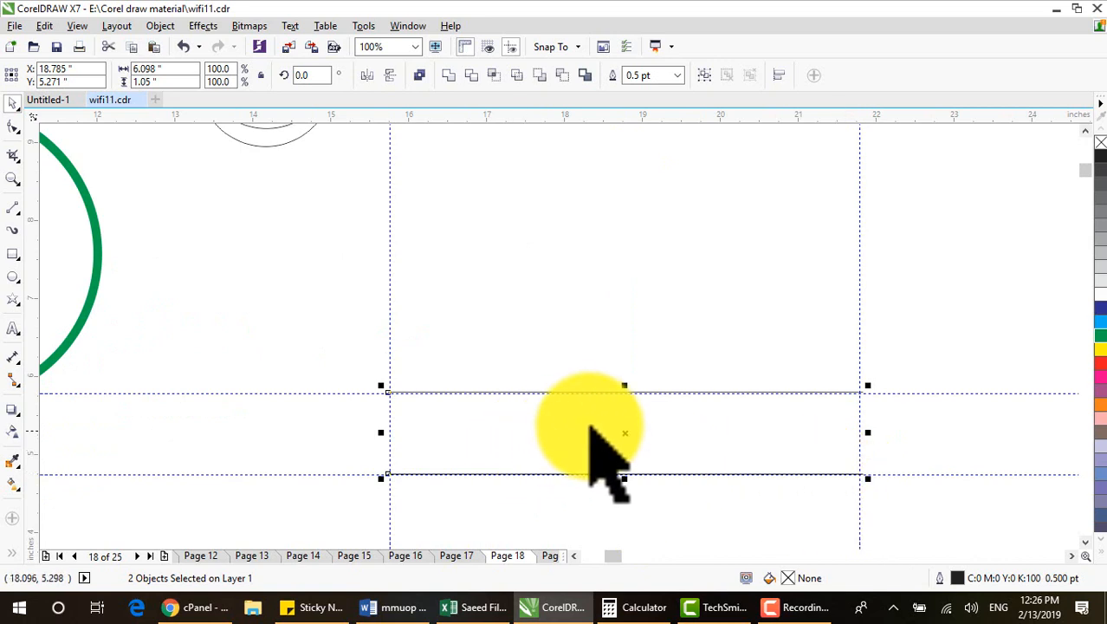
{"action": "left_click", "coordinate": [592, 418]}
{"action": "left_click", "coordinate": [596, 394]}
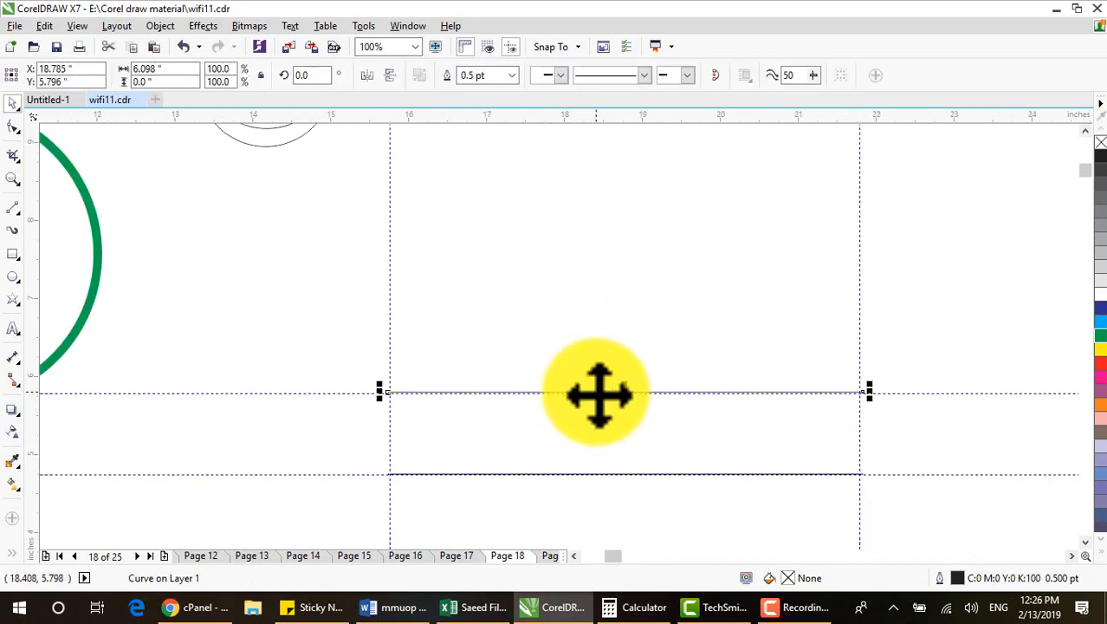
Delete all four guidelines, keeping the two straight lines
{"action": "left_click", "coordinate": [858, 307]}
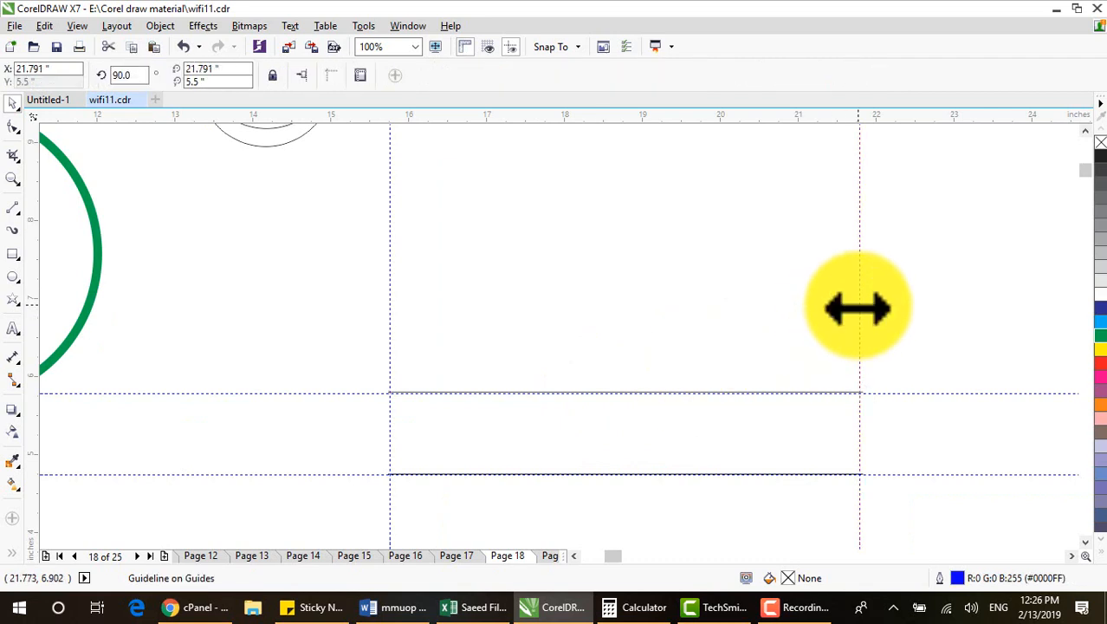
{"action": "key", "text": "ctrl+a"}
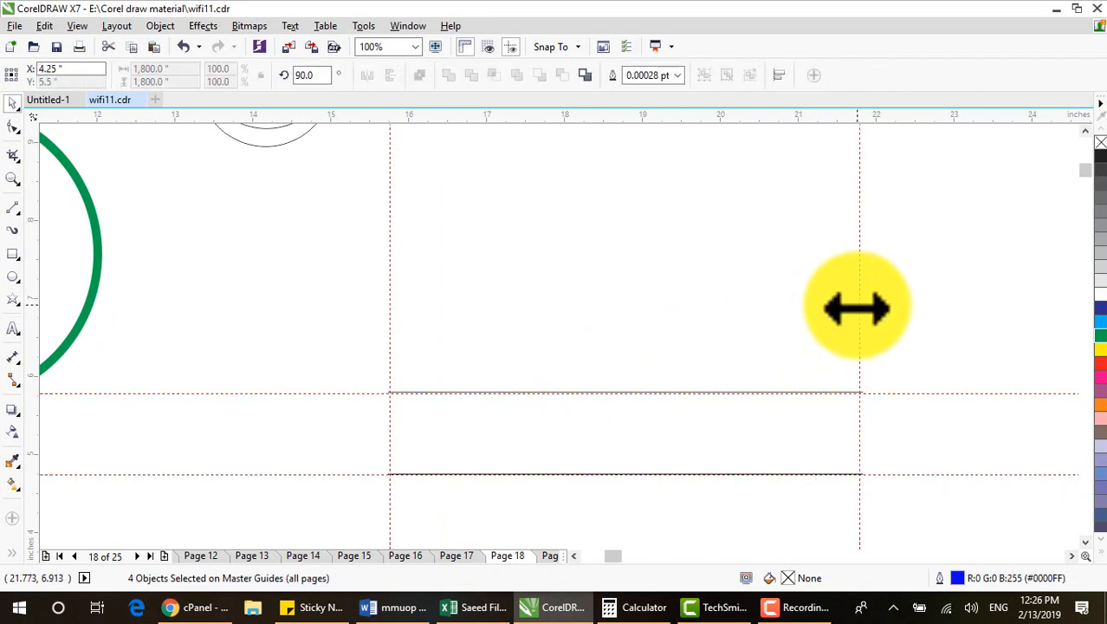
{"action": "key", "text": "Escape"}
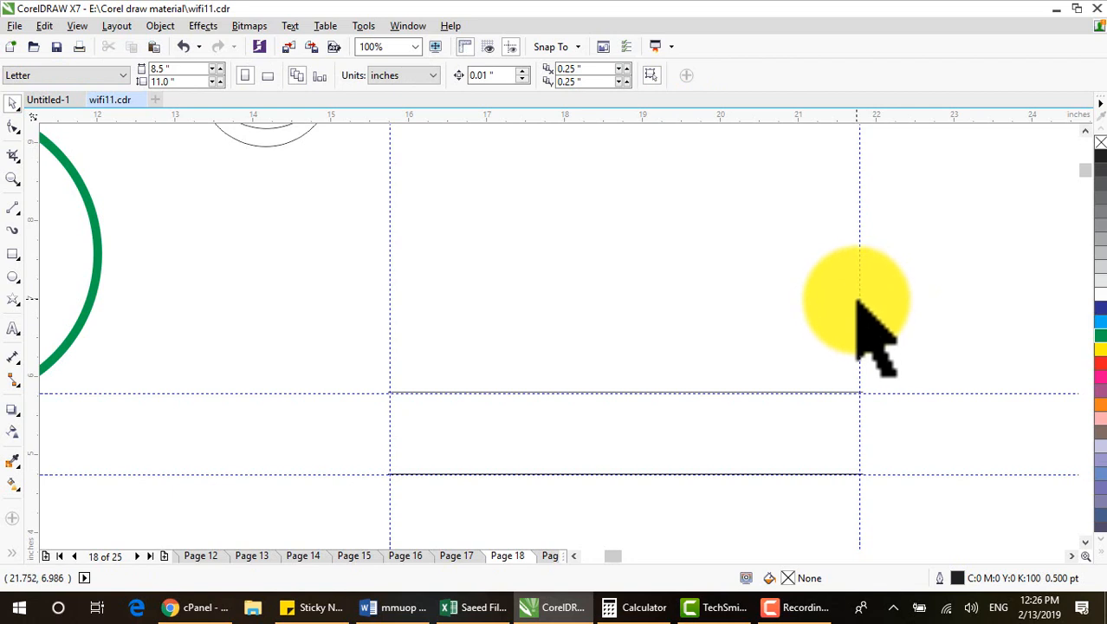
{"action": "left_click", "coordinate": [859, 303]}
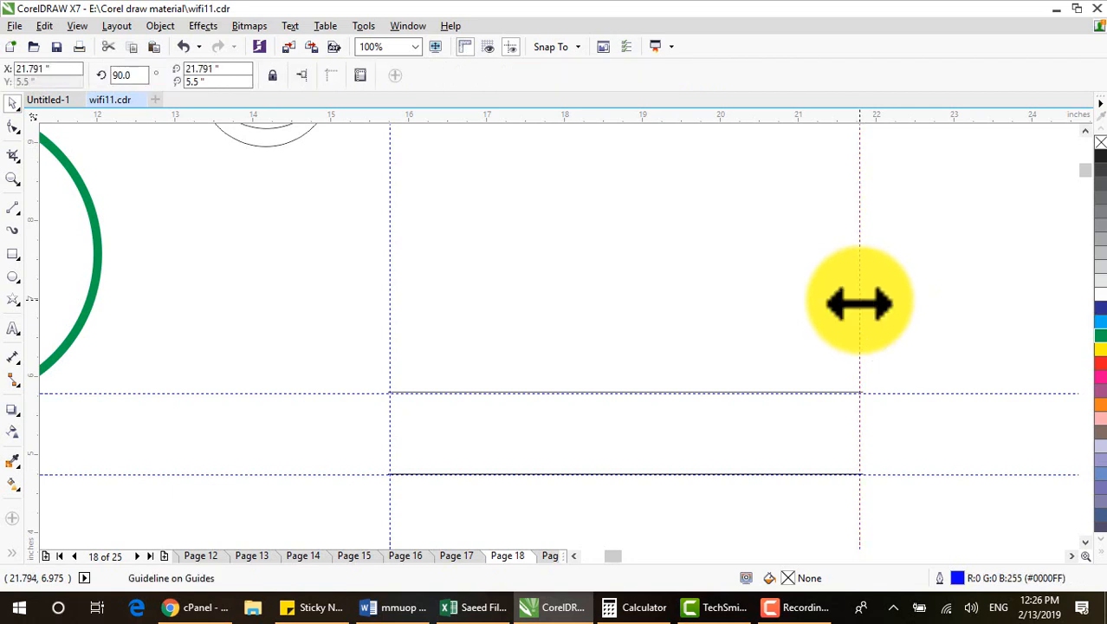
{"action": "key", "text": "ctrl+a"}
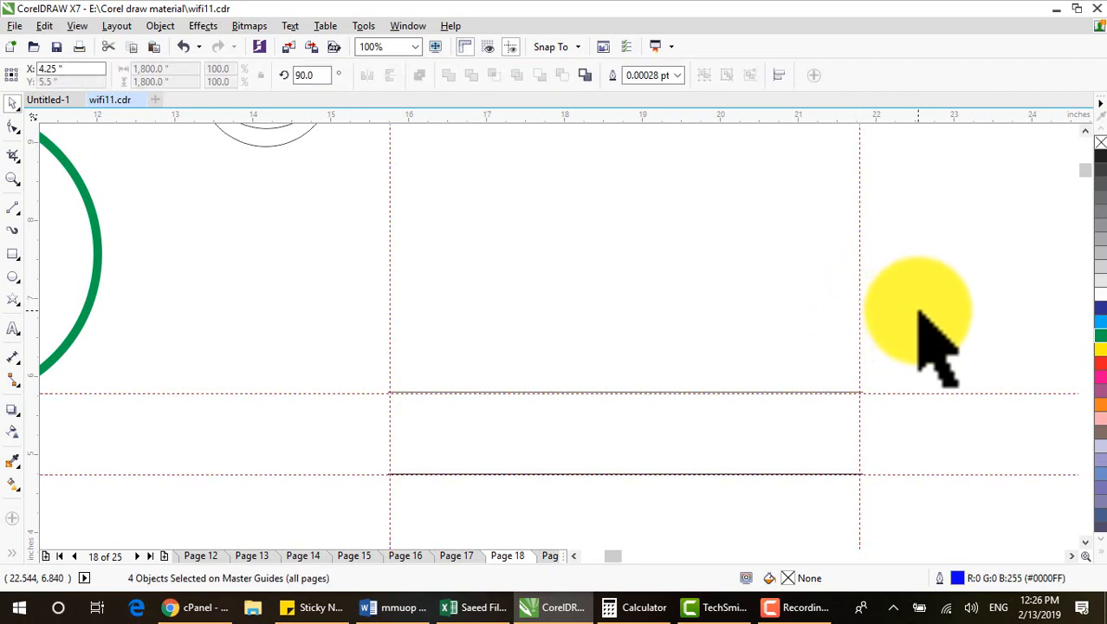
{"action": "key", "text": "Delete"}
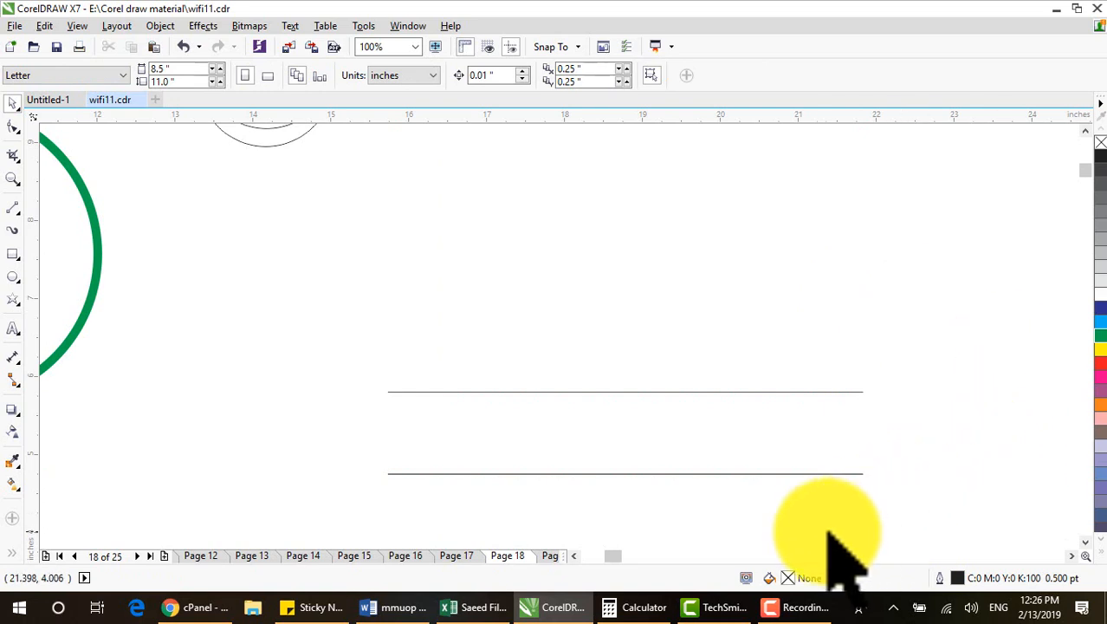
Add evenly spaced nodes along the upper straight line until it has nine nodes
{"action": "left_click", "coordinate": [701, 474]}
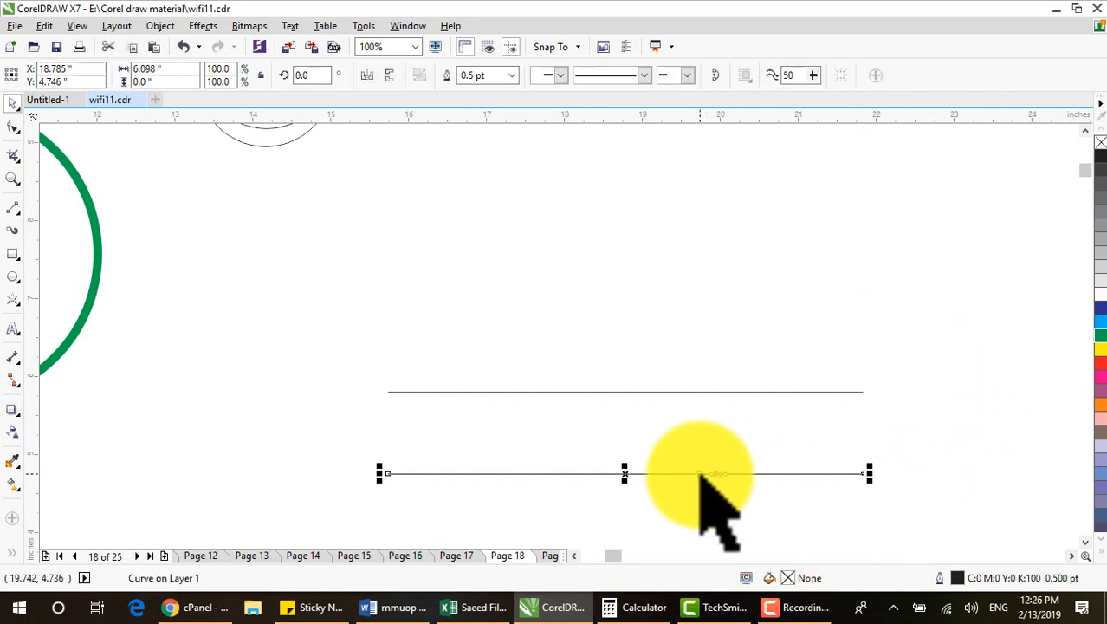
{"action": "left_click", "coordinate": [680, 392]}
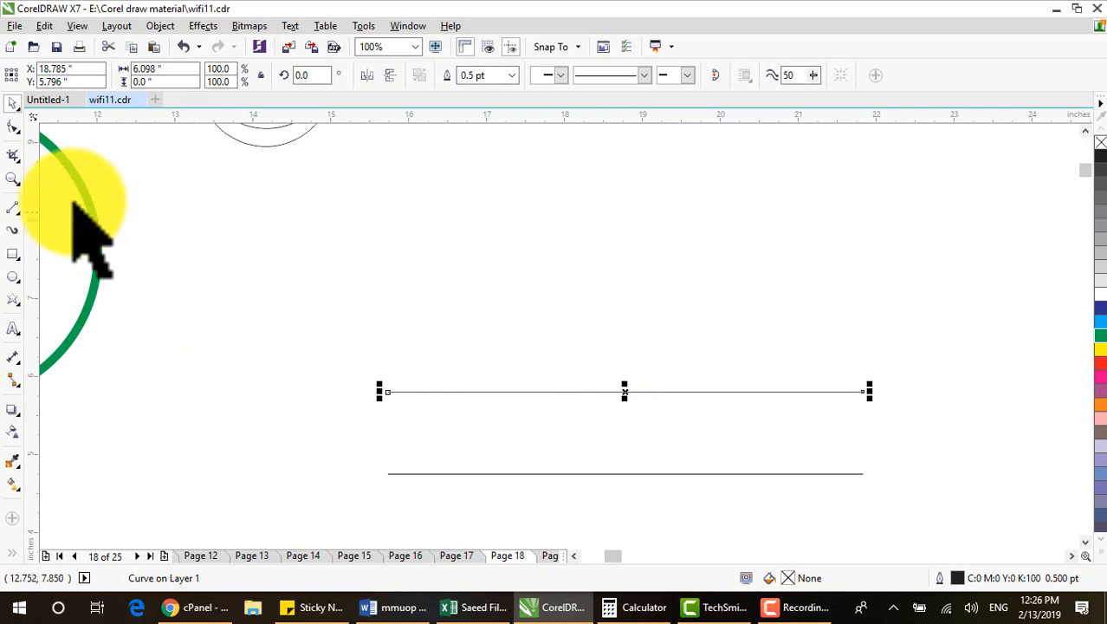
{"action": "left_click", "coordinate": [13, 124]}
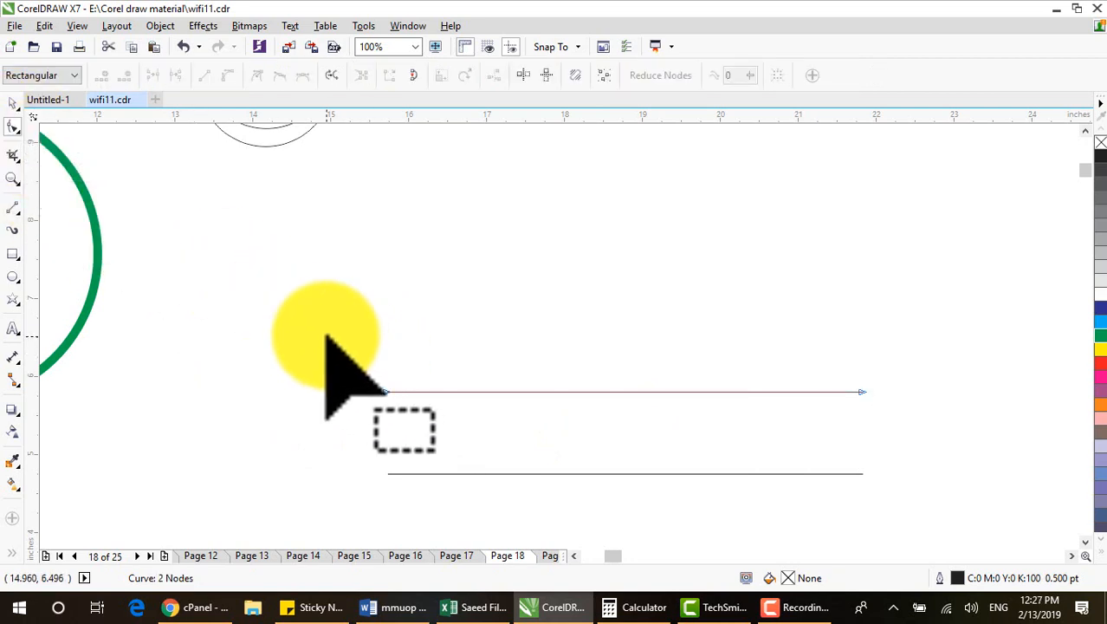
{"action": "left_click_drag", "start_coordinate": [326, 335], "coordinate": [908, 427]}
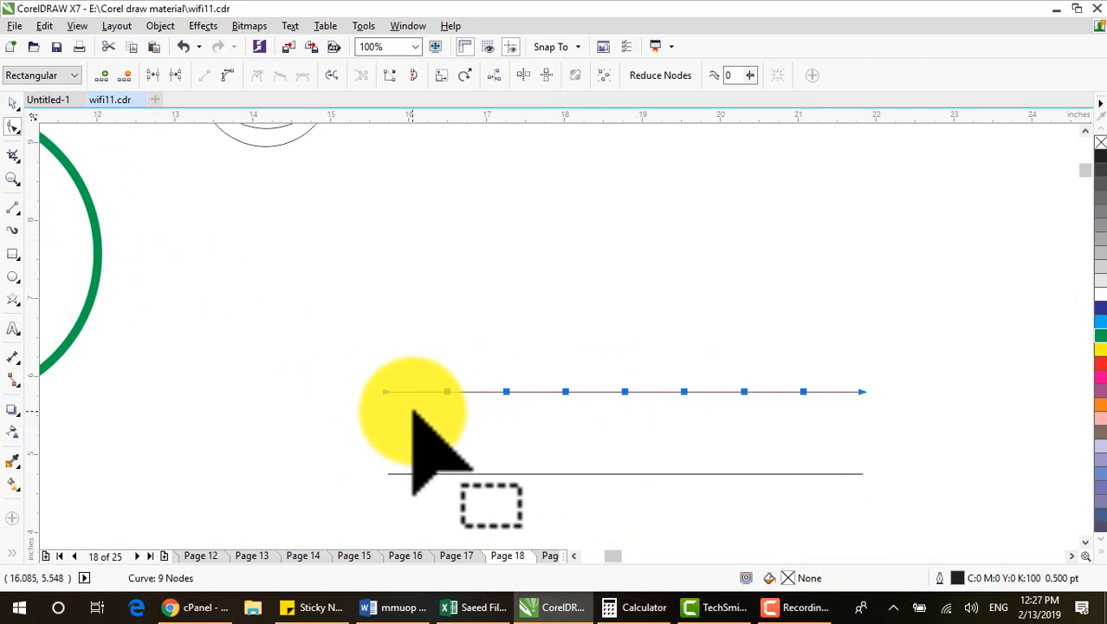
Replace the lower line with a copy of the nine-node upper line, nudged to a Y position of 5.526 inches
{"action": "left_click", "coordinate": [13, 103]}
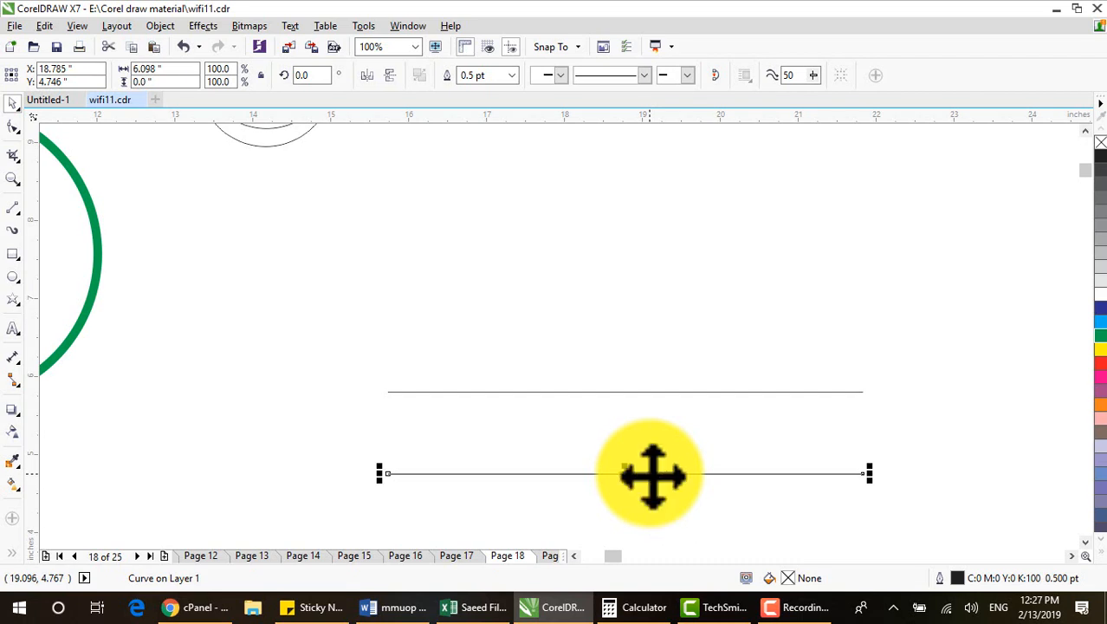
{"action": "key", "text": "Delete"}
{"action": "left_click", "coordinate": [642, 392]}
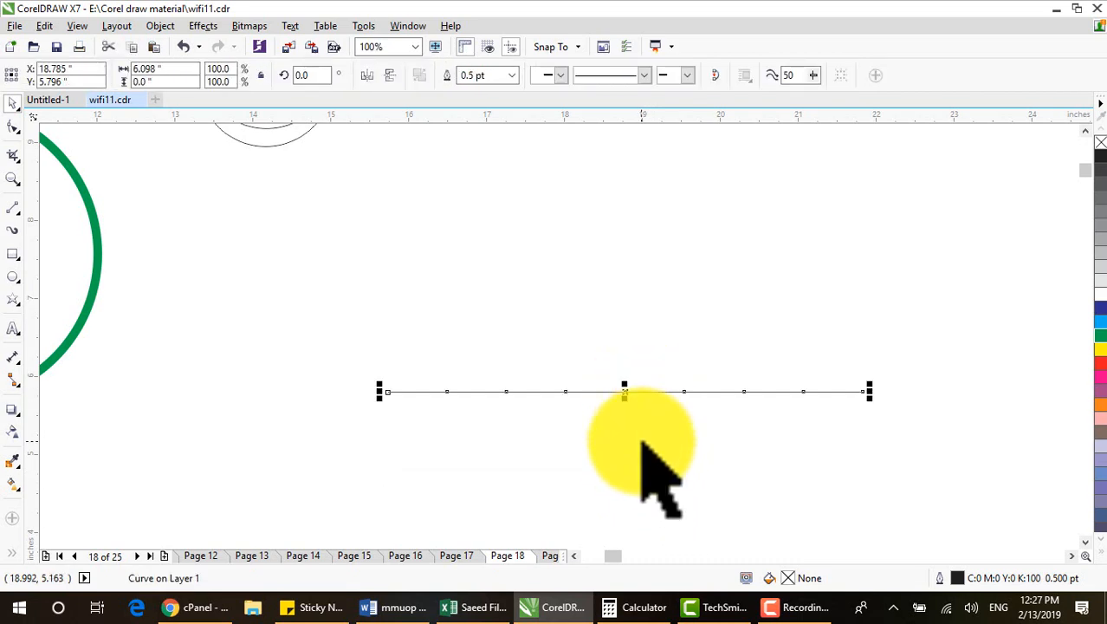
{"action": "key", "text": "Down"}
{"action": "key", "text": "Down"}
{"action": "key", "text": "Down"}
{"action": "key", "text": "Down"}
{"action": "key", "text": "Down"}
{"action": "key", "text": "Down"}
{"action": "key", "text": "Down"}
{"action": "key", "text": "Down"}
{"action": "key", "text": "Down"}
{"action": "key", "text": "Down"}
{"action": "key", "text": "Down"}
{"action": "key", "text": "Down"}
{"action": "key", "text": "Down"}
{"action": "key", "text": "Down"}
{"action": "key", "text": "Down"}
{"action": "key", "text": "Down"}
{"action": "key", "text": "Down"}
{"action": "key", "text": "Down"}
{"action": "key", "text": "Down"}
{"action": "key", "text": "Down"}
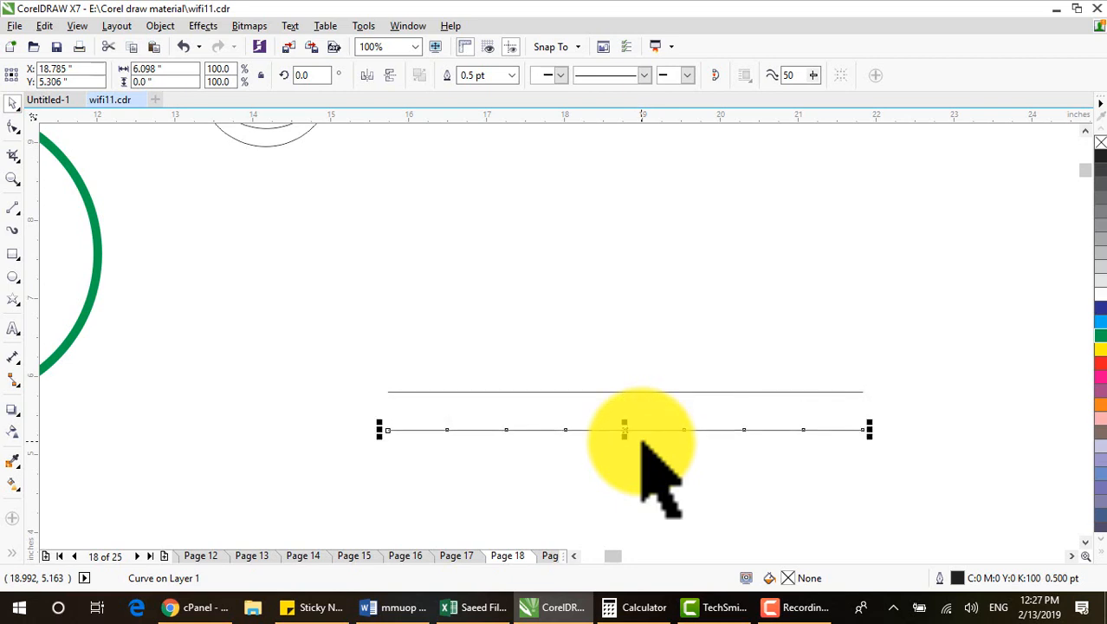
{"action": "key", "text": "Up"}
{"action": "key", "text": "Up"}
{"action": "key", "text": "Up"}
{"action": "key", "text": "Up"}
{"action": "key", "text": "Up"}
{"action": "key", "text": "Up"}
{"action": "key", "text": "Up"}
{"action": "key", "text": "Up"}
{"action": "key", "text": "Up"}
{"action": "key", "text": "Up"}
{"action": "key", "text": "Up"}
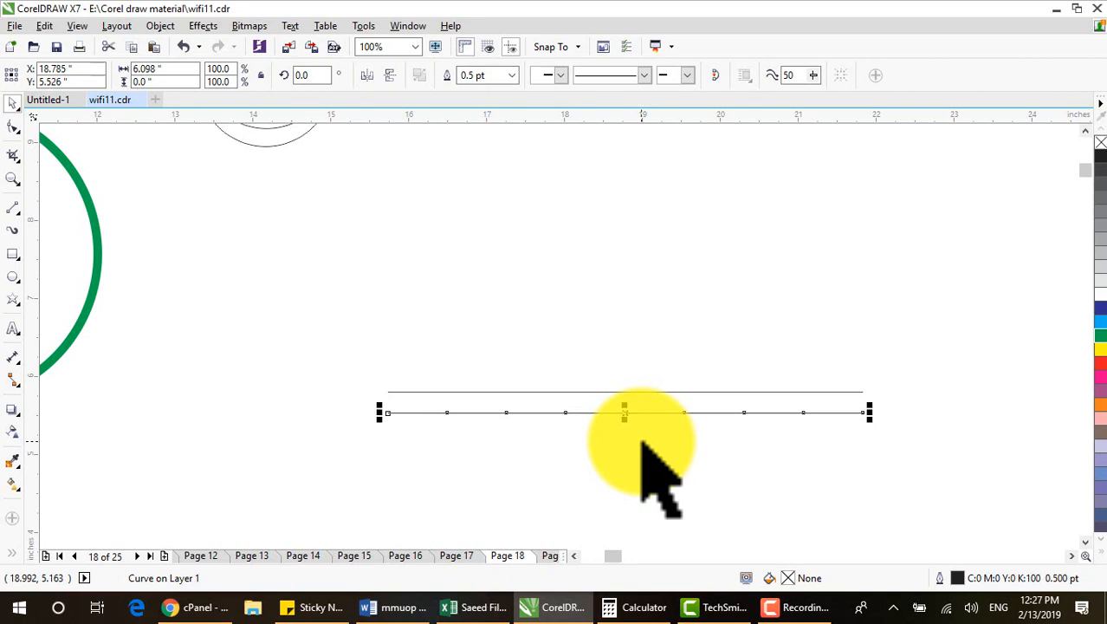
{"action": "left_click", "coordinate": [493, 458]}
{"action": "left_click_drag", "start_coordinate": [365, 349], "coordinate": [932, 459]}
{"action": "left_click", "coordinate": [490, 427]}
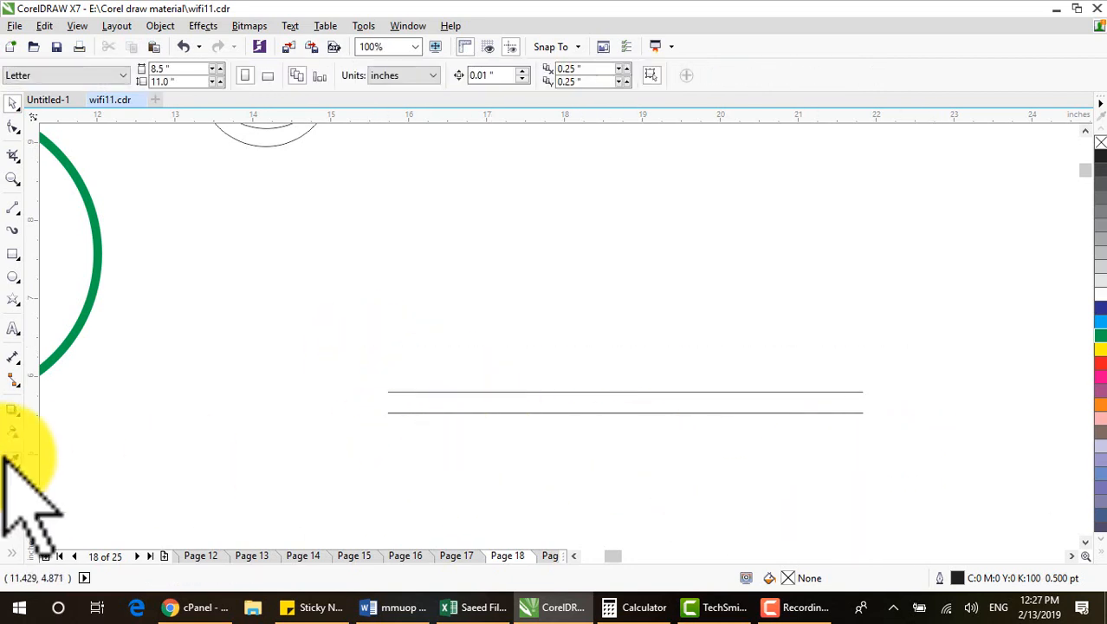
Draw a four-crest B-Spline wave about 6.1 by 0.18 inches, alternating control points between the two lines' nodes and ending at the lower line's far end
{"action": "left_click", "coordinate": [14, 208]}
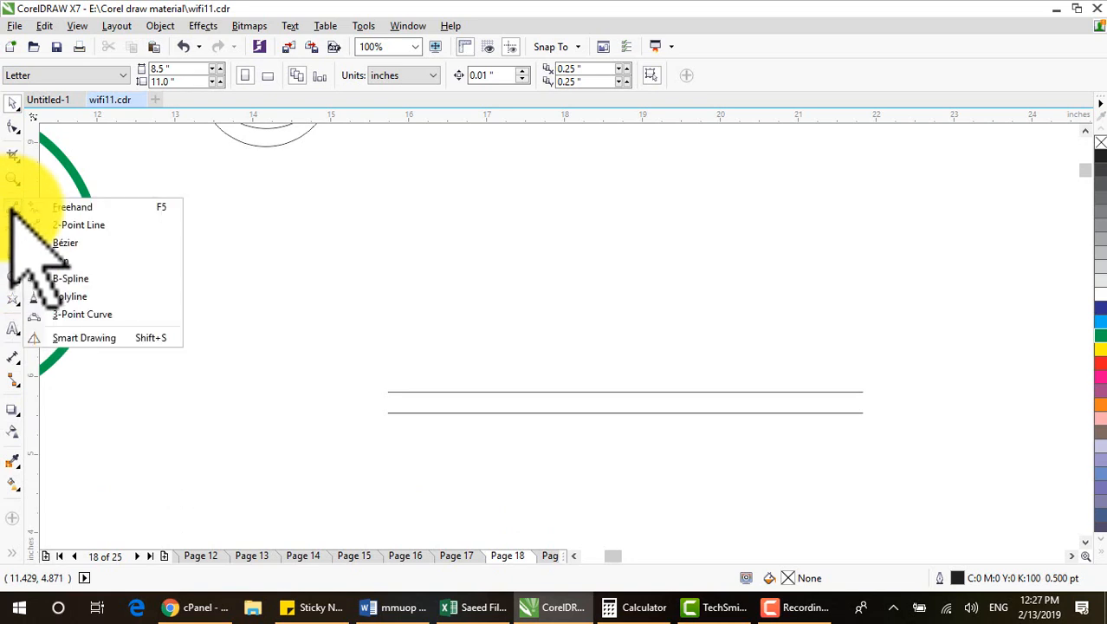
{"action": "left_click", "coordinate": [77, 279]}
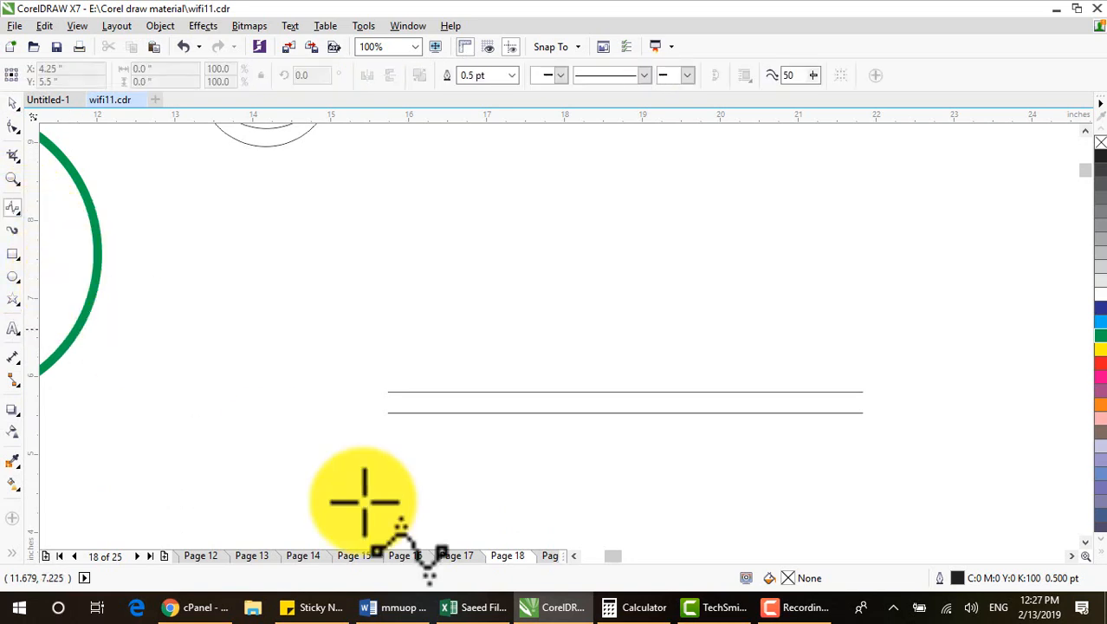
{"action": "left_click", "coordinate": [389, 412]}
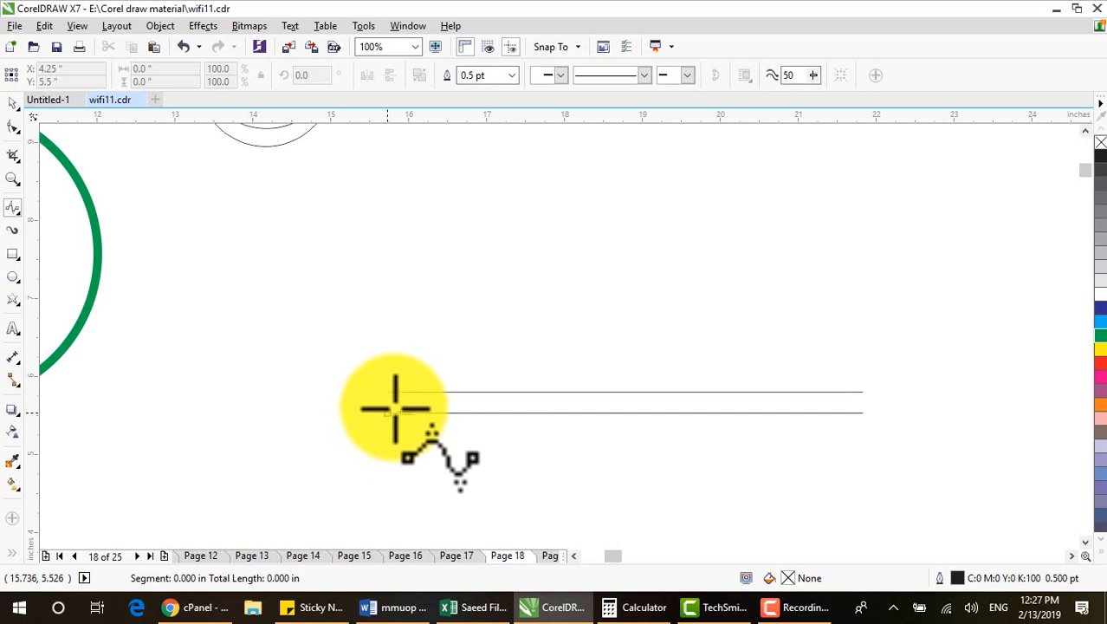
{"action": "left_click", "coordinate": [447, 392]}
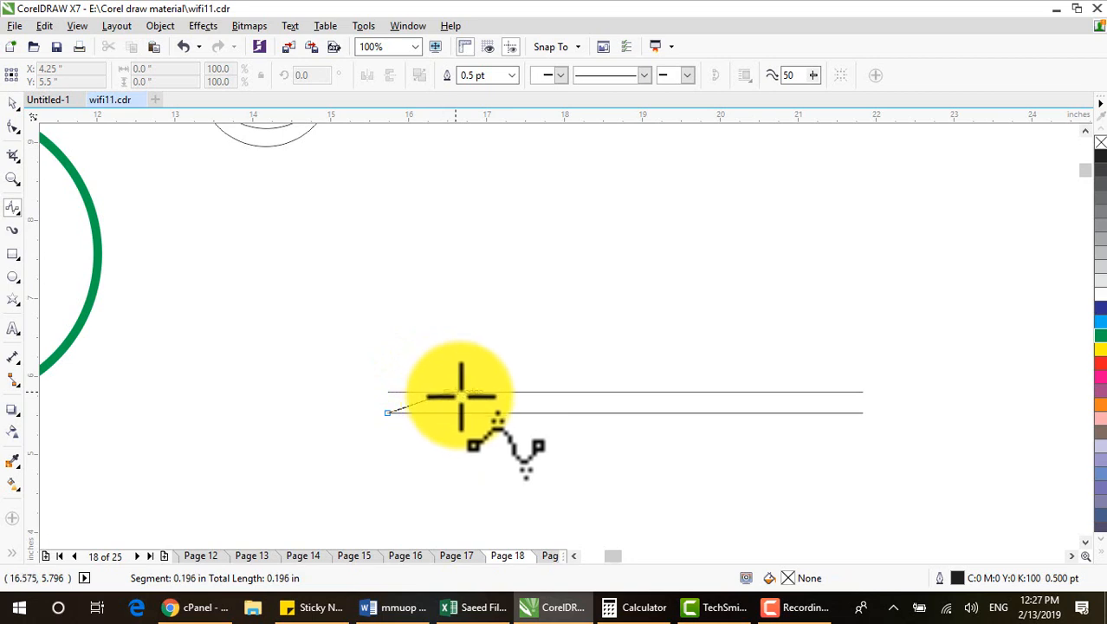
{"action": "left_click", "coordinate": [507, 414]}
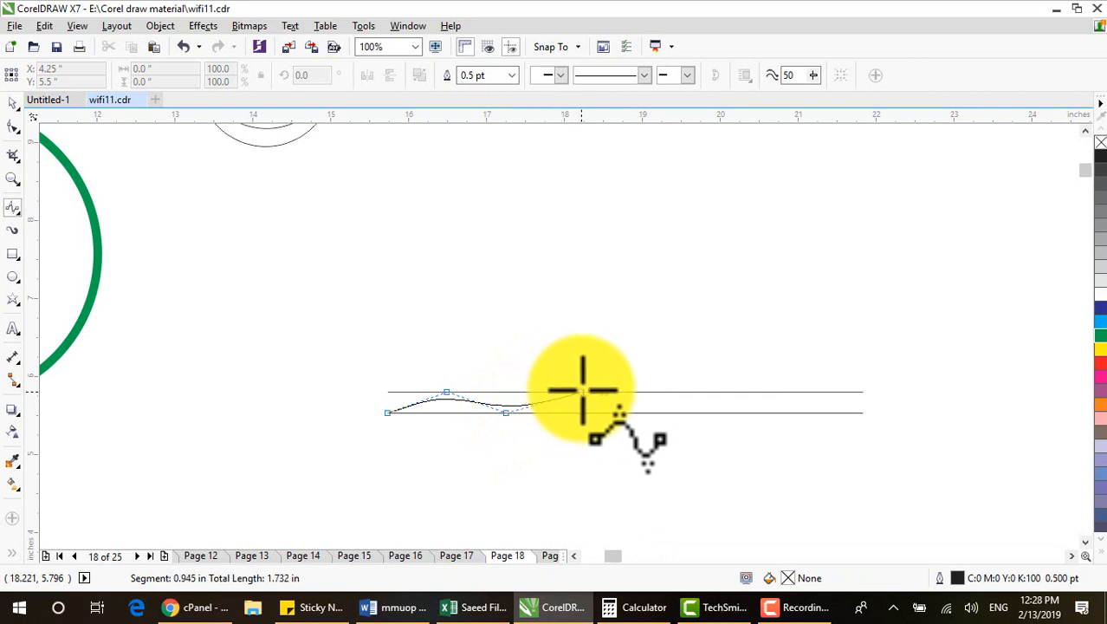
{"action": "left_click", "coordinate": [564, 392]}
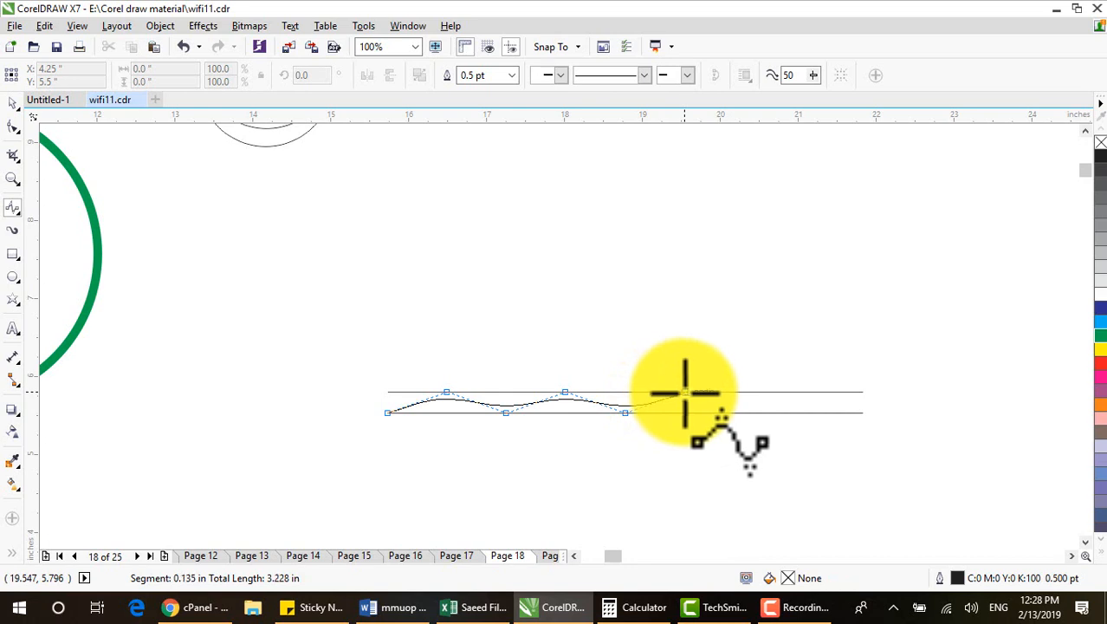
{"action": "left_click", "coordinate": [744, 413]}
{"action": "left_click", "coordinate": [804, 393]}
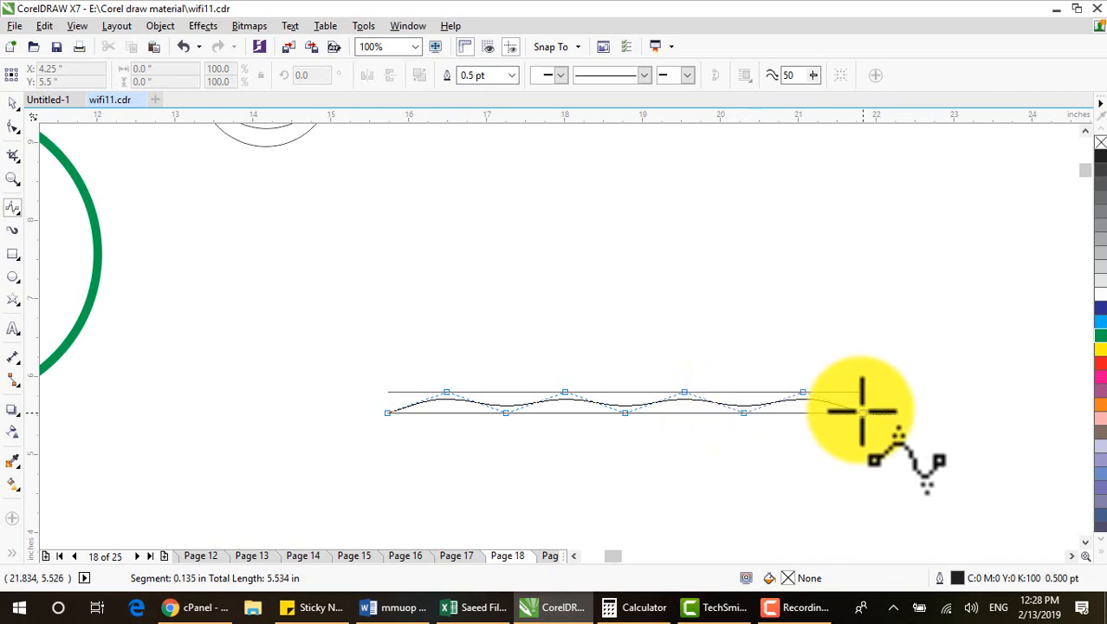
{"action": "double_click", "coordinate": [860, 407]}
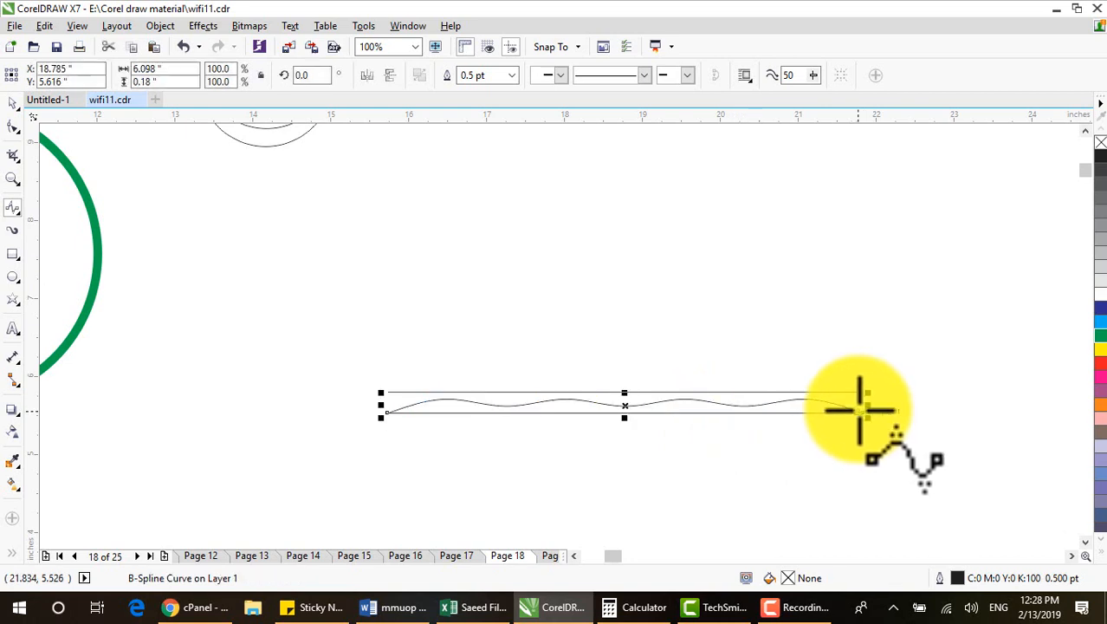
Move both straight construction lines off the wave to about Y 7.24 inches above it
{"action": "left_click", "coordinate": [13, 102]}
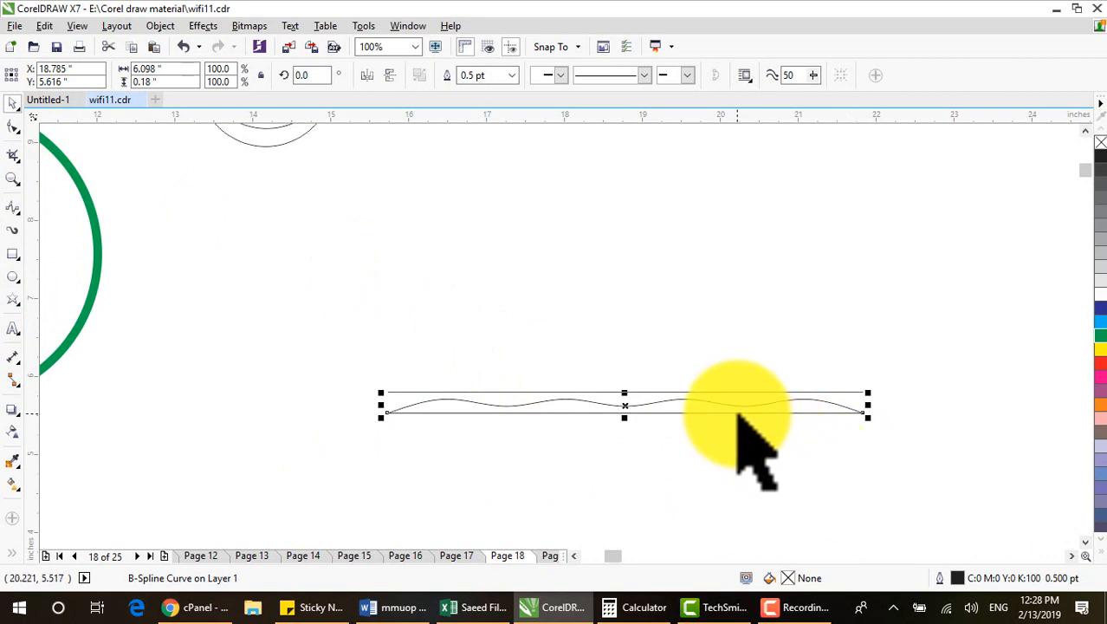
{"action": "left_click_drag", "start_coordinate": [737, 415], "coordinate": [715, 282]}
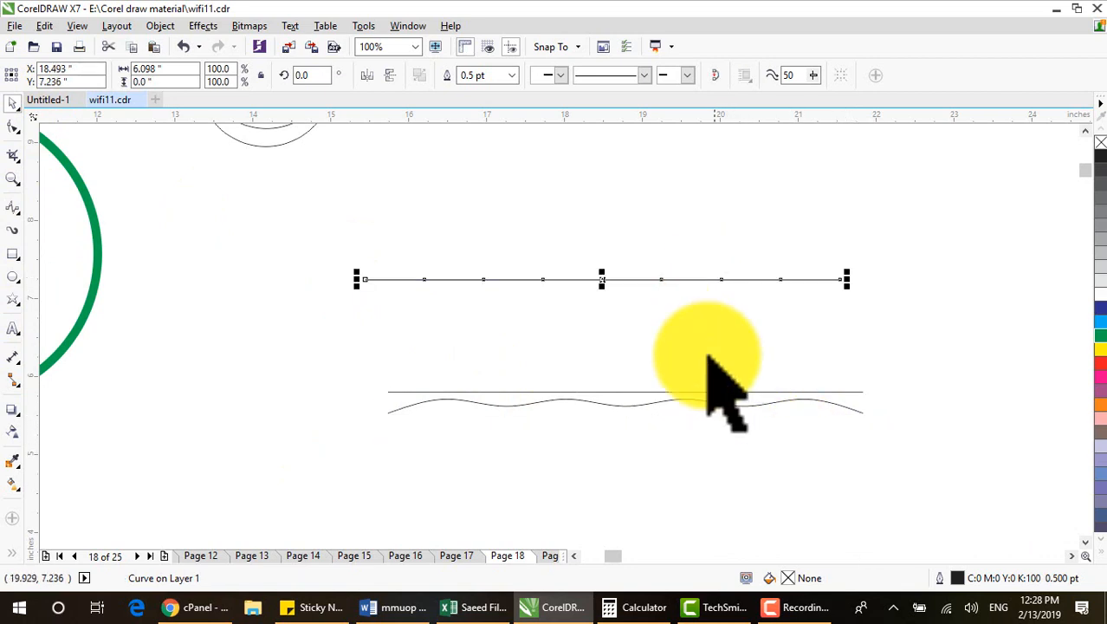
{"action": "left_click_drag", "start_coordinate": [656, 394], "coordinate": [613, 281]}
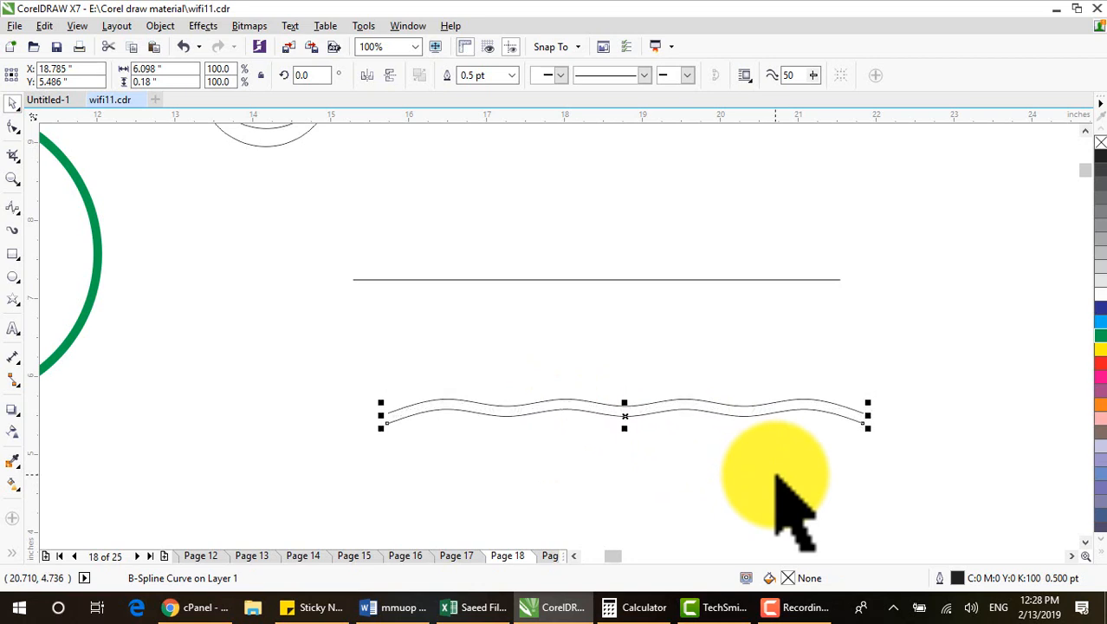
Delete the lower copy of the wave and select the original wave curve
{"action": "key", "text": "Delete"}
{"action": "left_click", "coordinate": [656, 403]}
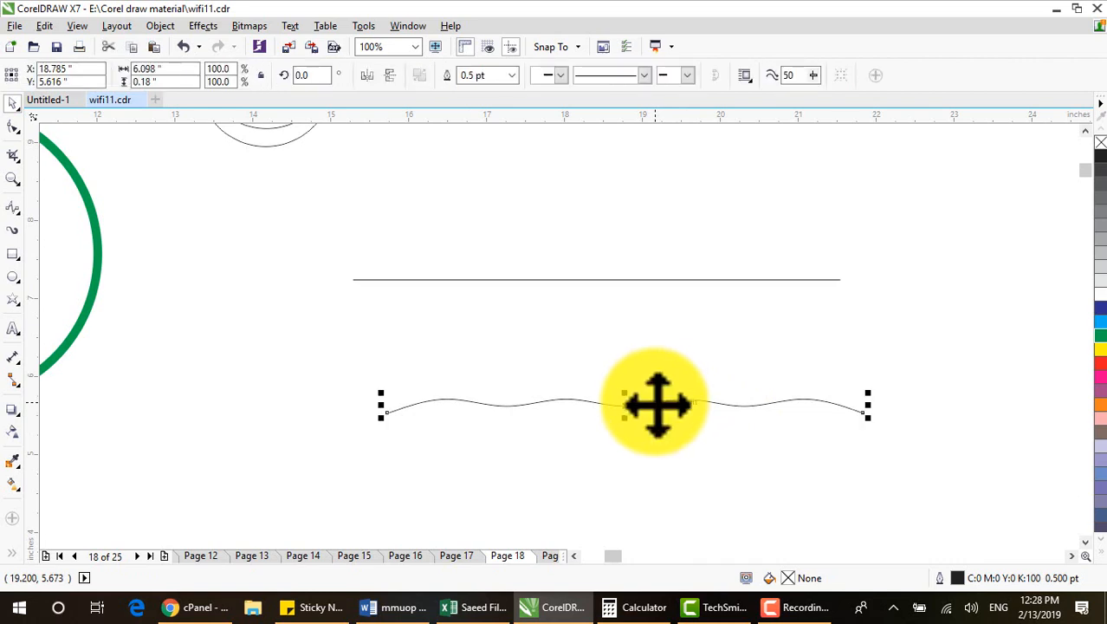
Set the wave curve's outline width to 8 pt
{"action": "left_click", "coordinate": [512, 75]}
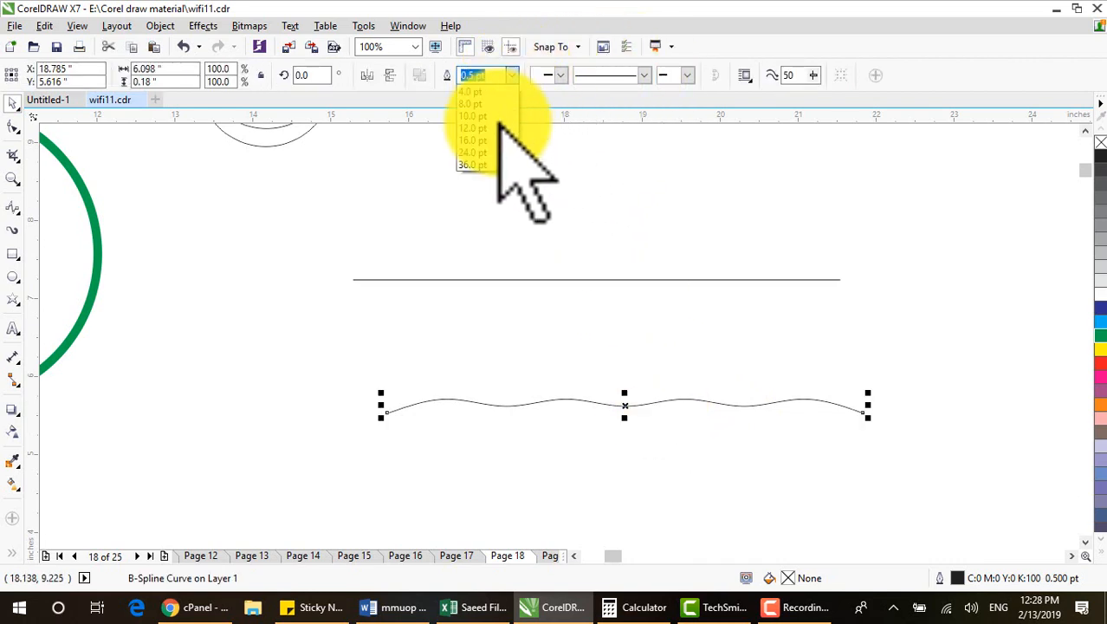
{"action": "left_click", "coordinate": [494, 198]}
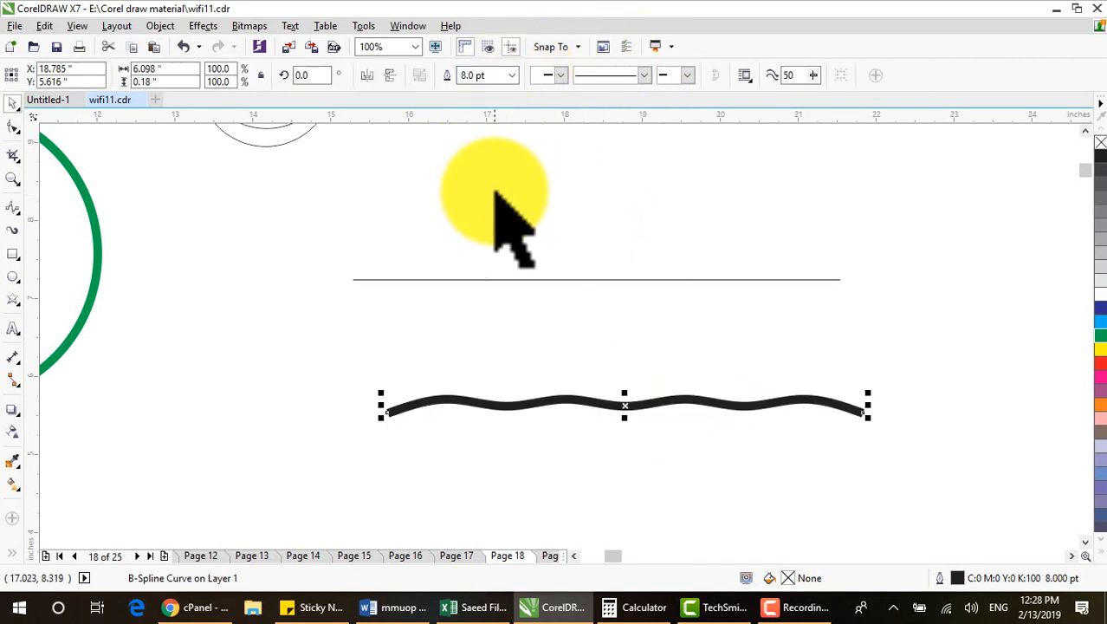
{"action": "scroll", "coordinate": [333, 403], "scroll_direction": "down", "scroll_amount": 2}
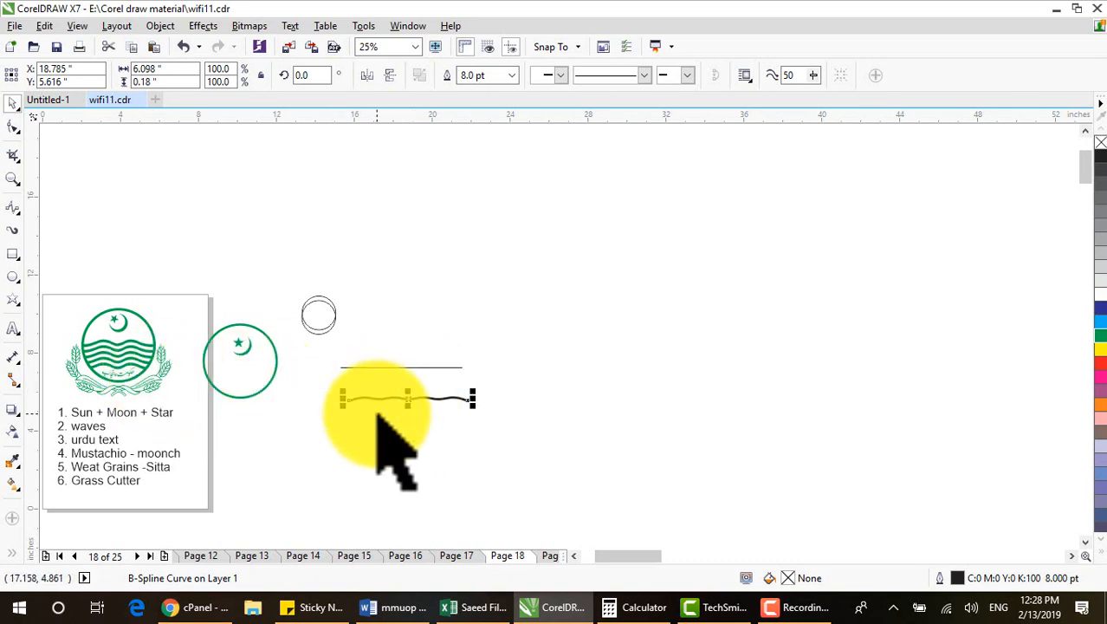
{"action": "scroll", "coordinate": [379, 414], "scroll_direction": "up", "scroll_amount": 2}
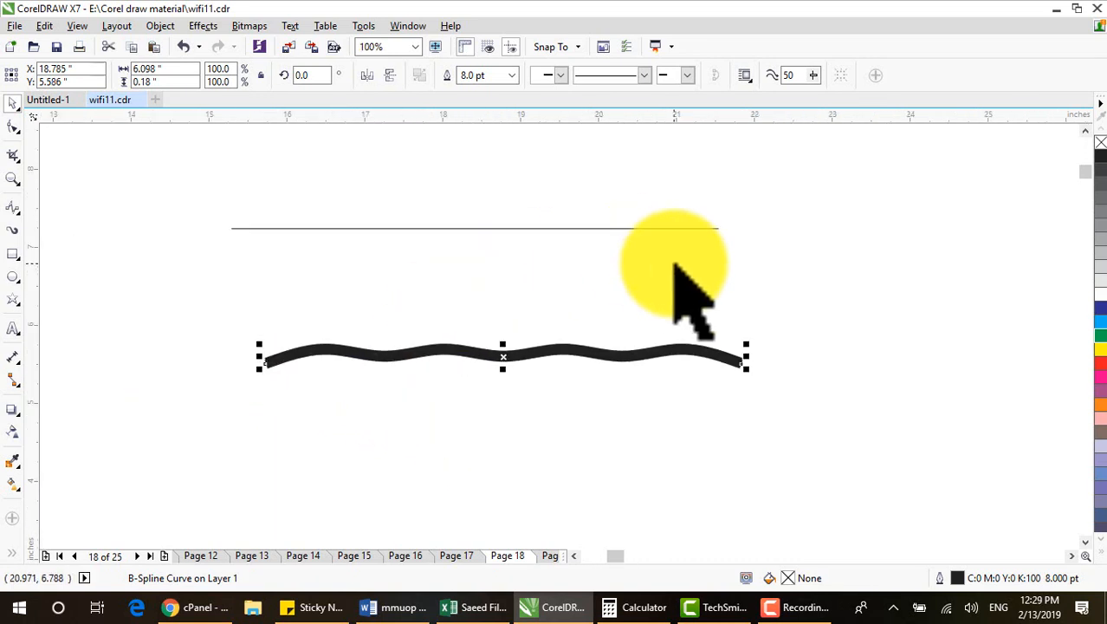
Place a copy of the wave directly below the original, nudged down to a Y position of 5.396 inches
{"action": "key", "text": "Down"}
{"action": "key", "text": "Down"}
{"action": "key", "text": "Down"}
{"action": "key", "text": "Down"}
{"action": "key", "text": "Down"}
{"action": "key", "text": "Down"}
{"action": "key", "text": "Down"}
{"action": "key", "text": "Down"}
{"action": "key", "text": "Down"}
{"action": "key", "text": "Down"}
{"action": "key", "text": "Down"}
{"action": "key", "text": "Down"}
{"action": "key", "text": "Down"}
{"action": "key", "text": "Down"}
{"action": "key", "text": "Down"}
{"action": "key", "text": "Down"}
{"action": "key", "text": "Down"}
{"action": "key", "text": "Down"}
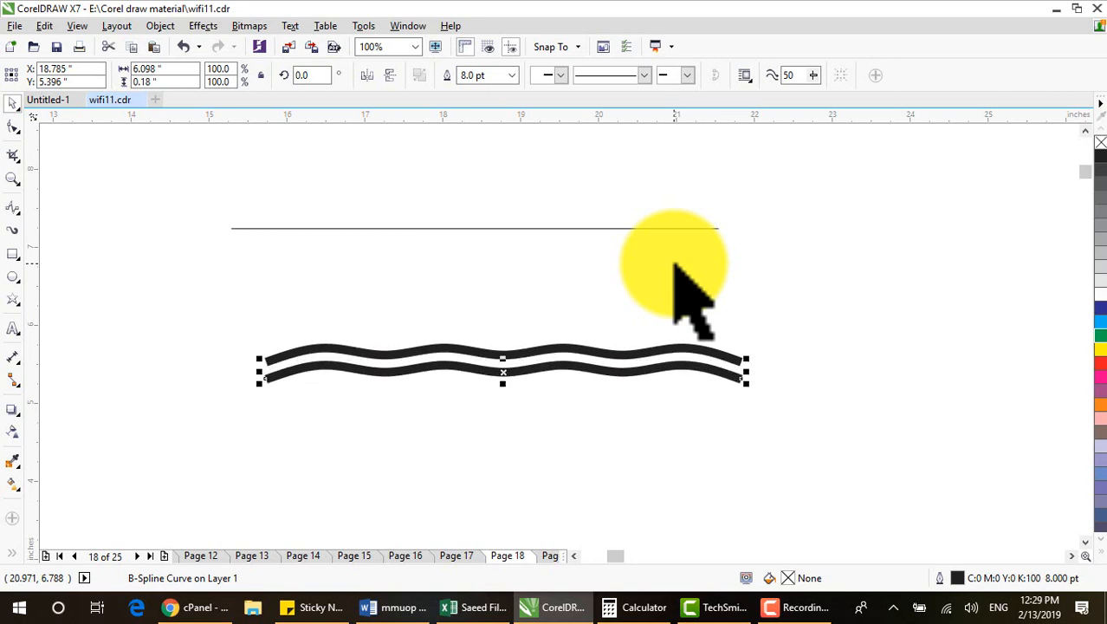
Add three more wave copies stacked downward to make five waves, with the lowest at a Y position of 4.746 inches
{"action": "key", "text": "KP_Add"}
{"action": "key", "text": "Down"}
{"action": "key", "text": "Down"}
{"action": "key", "text": "Down"}
{"action": "key", "text": "Down"}
{"action": "key", "text": "Down"}
{"action": "key", "text": "Down"}
{"action": "key", "text": "Down"}
{"action": "key", "text": "Down"}
{"action": "key", "text": "Down"}
{"action": "key", "text": "Down"}
{"action": "key", "text": "Down"}
{"action": "key", "text": "Down"}
{"action": "key", "text": "Down"}
{"action": "key", "text": "Down"}
{"action": "key", "text": "Down"}
{"action": "key", "text": "Down"}
{"action": "key", "text": "Down"}
{"action": "key", "text": "Down"}
{"action": "key", "text": "Down"}
{"action": "key", "text": "Down"}
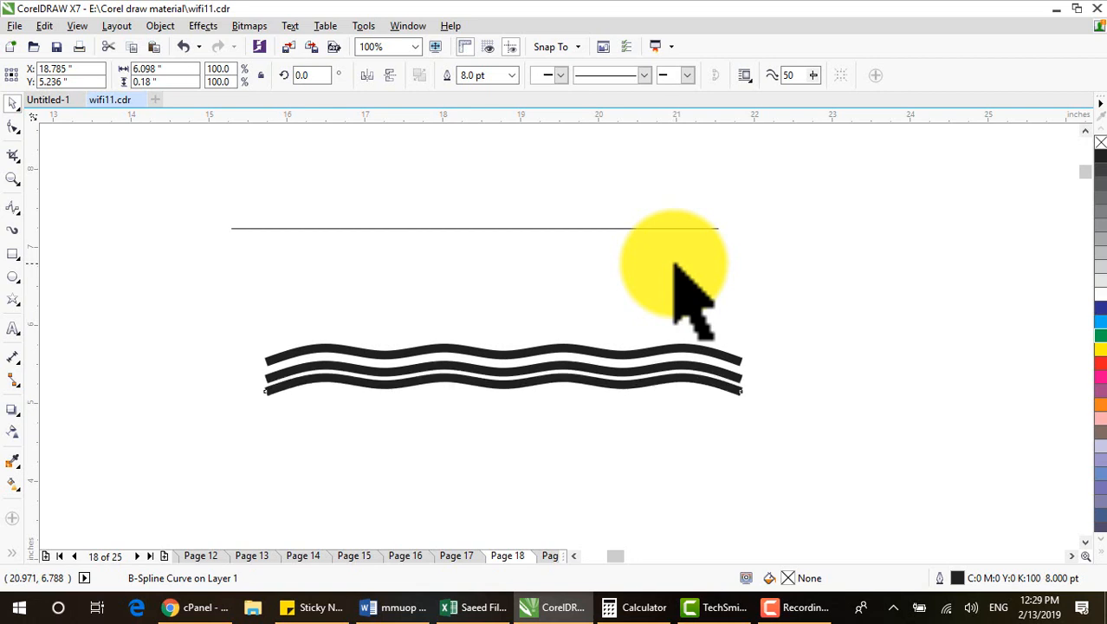
{"action": "scroll", "coordinate": [311, 341], "scroll_direction": "down", "scroll_amount": 2}
{"action": "scroll", "coordinate": [153, 334], "scroll_direction": "down", "scroll_amount": 1}
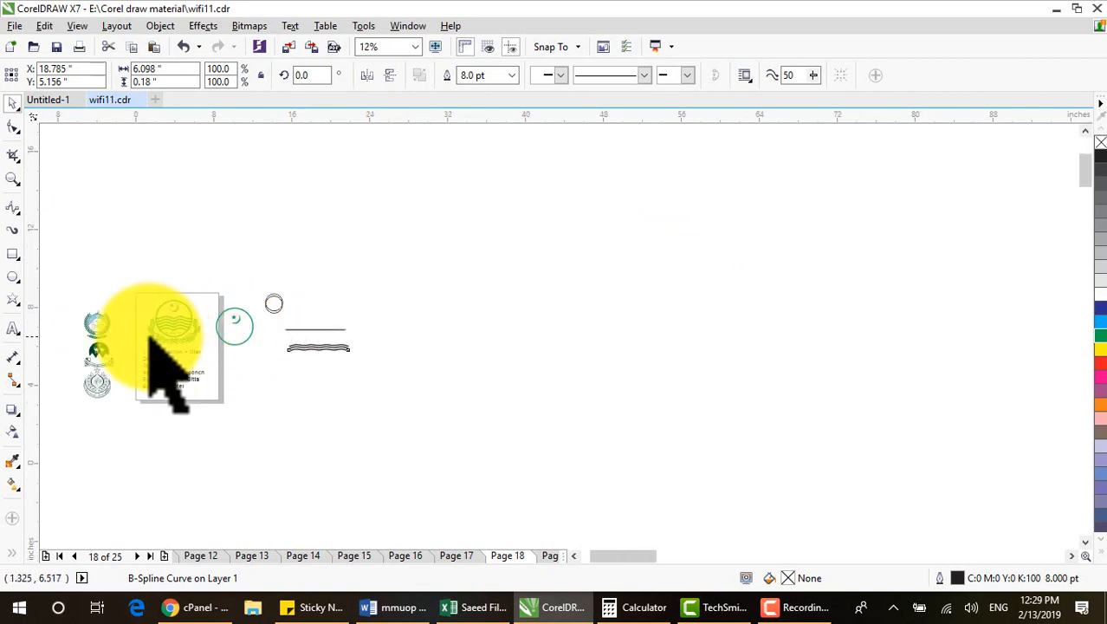
{"action": "scroll", "coordinate": [193, 322], "scroll_direction": "up", "scroll_amount": 2}
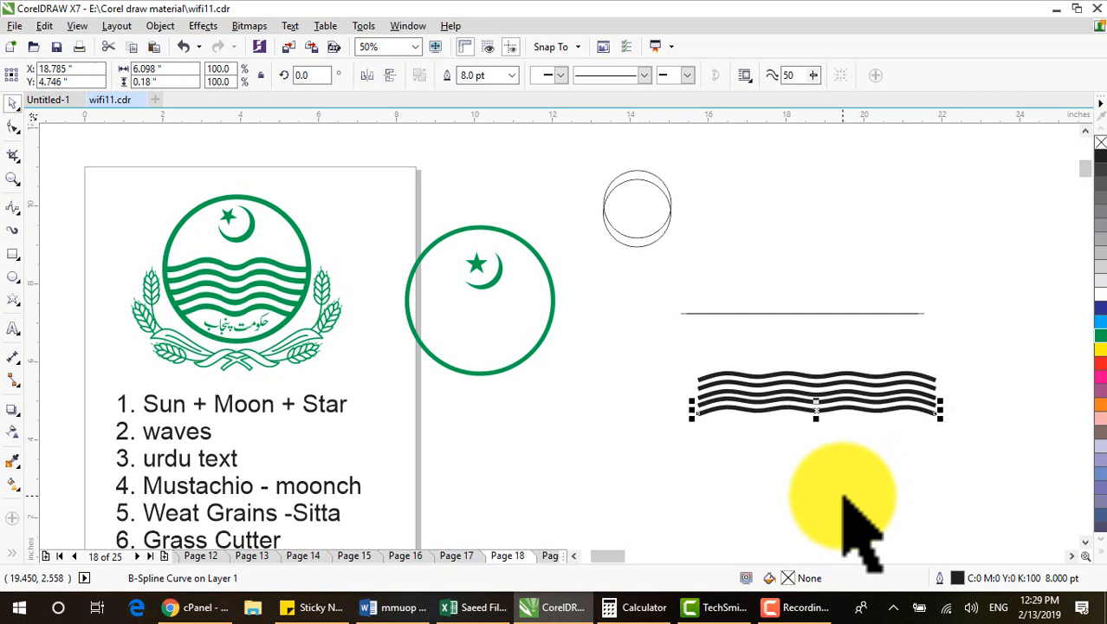
{"action": "scroll", "coordinate": [997, 411], "scroll_direction": "up", "scroll_amount": 1}
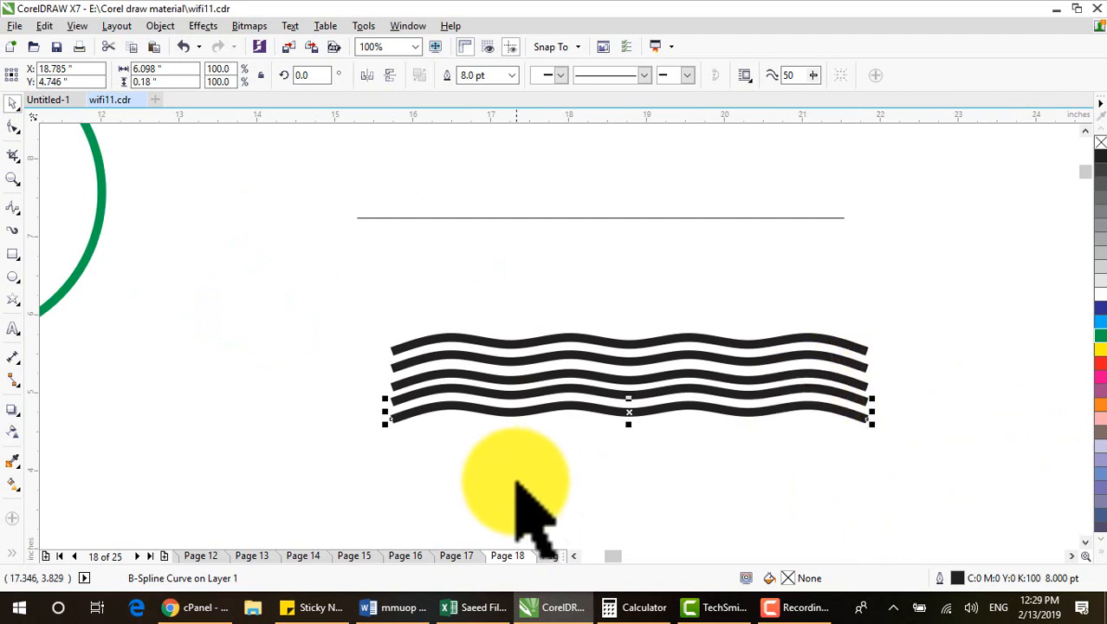
{"action": "left_click", "coordinate": [516, 482]}
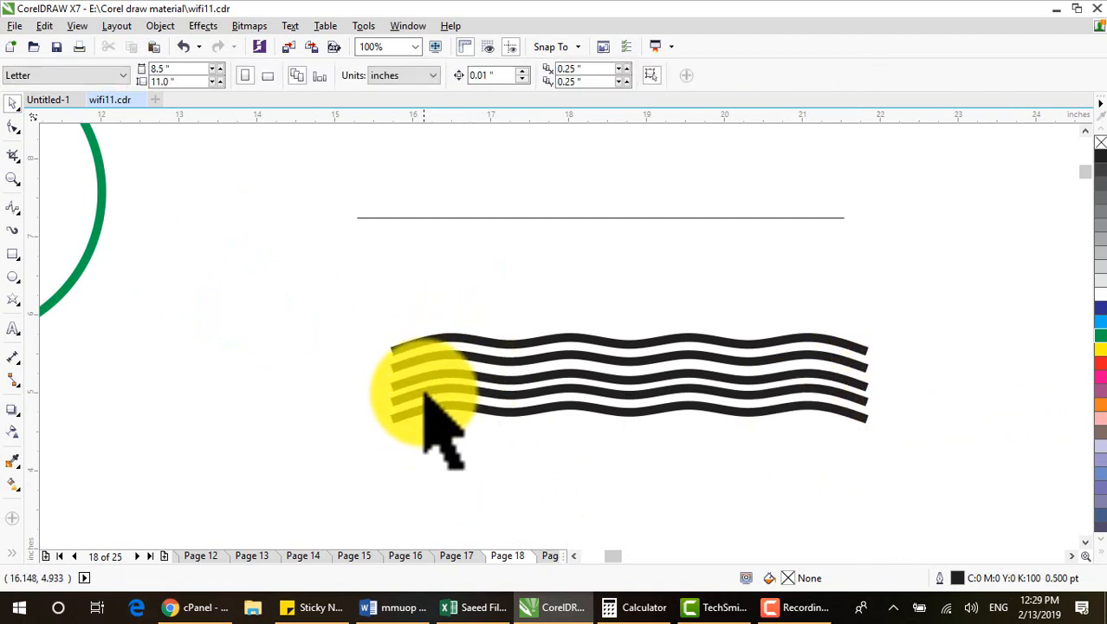
Select all five waves and distribute the space between them equally in the vertical direction
{"action": "scroll", "coordinate": [424, 386], "scroll_direction": "up", "scroll_amount": 2}
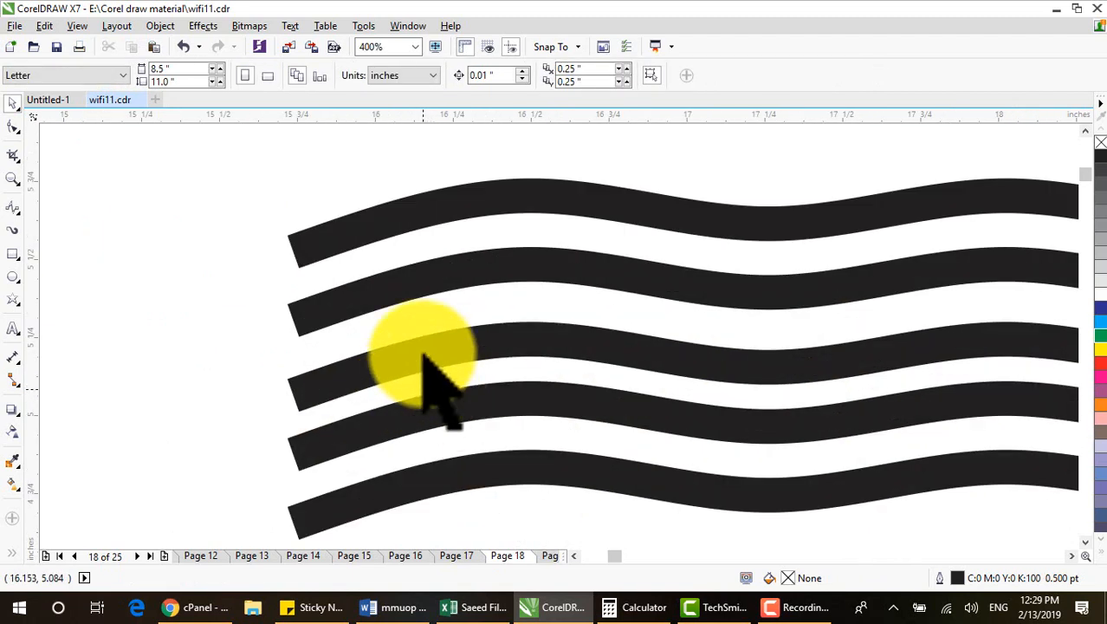
{"action": "scroll", "coordinate": [430, 299], "scroll_direction": "down", "scroll_amount": 2}
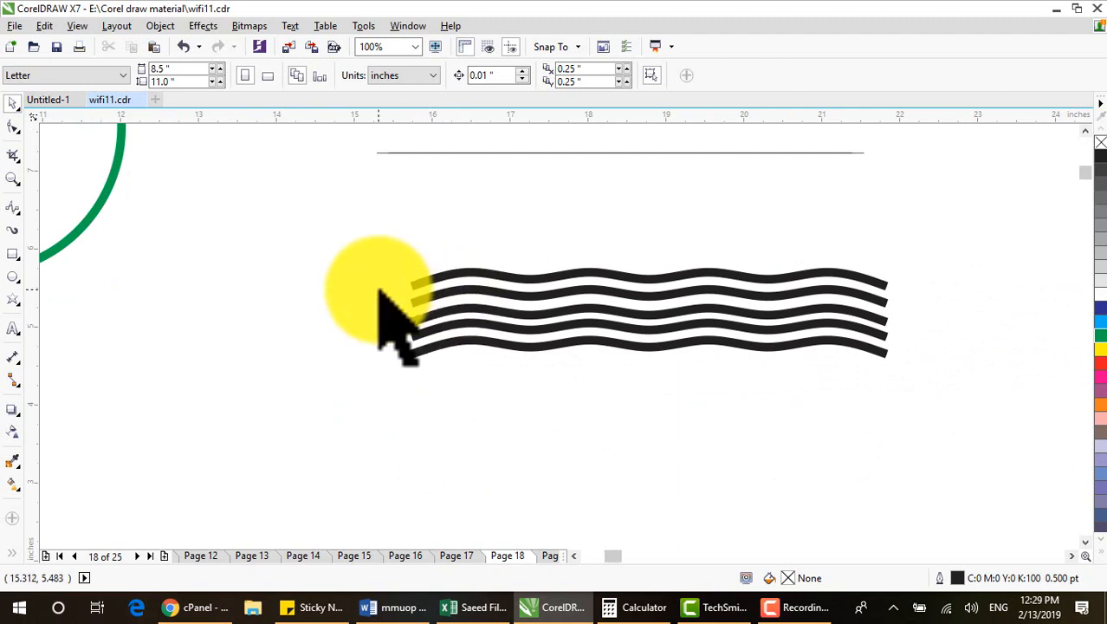
{"action": "mouse_move", "coordinate": [368, 224]}
{"action": "left_mouse_down"}
{"action": "mouse_move", "coordinate": [630, 363]}
{"action": "mouse_move", "coordinate": [936, 401]}
{"action": "left_mouse_up"}
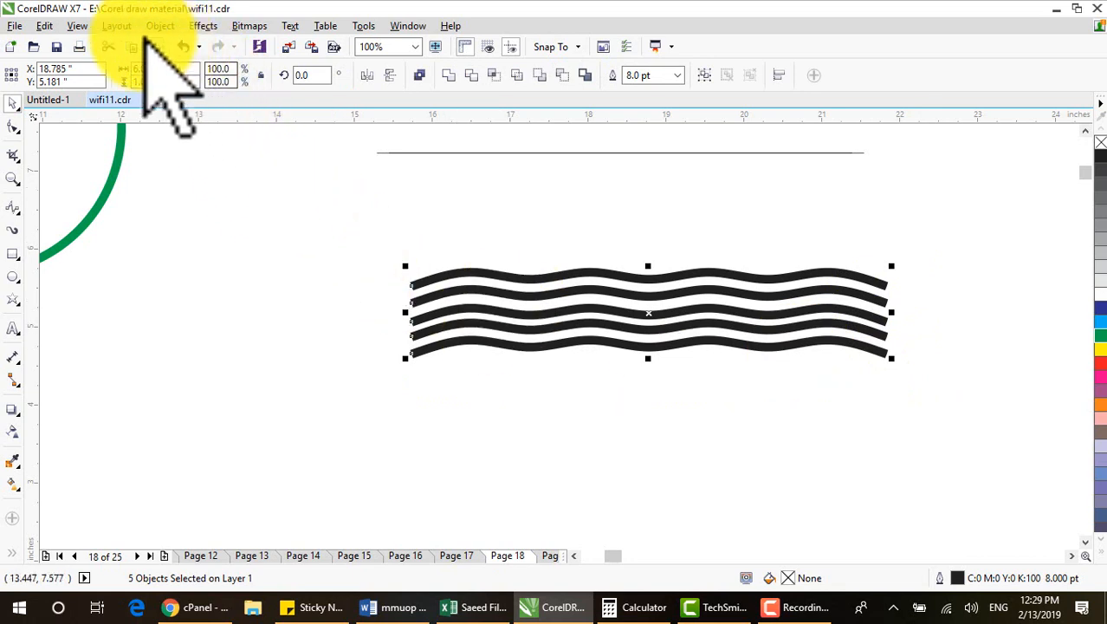
{"action": "left_click", "coordinate": [161, 26]}
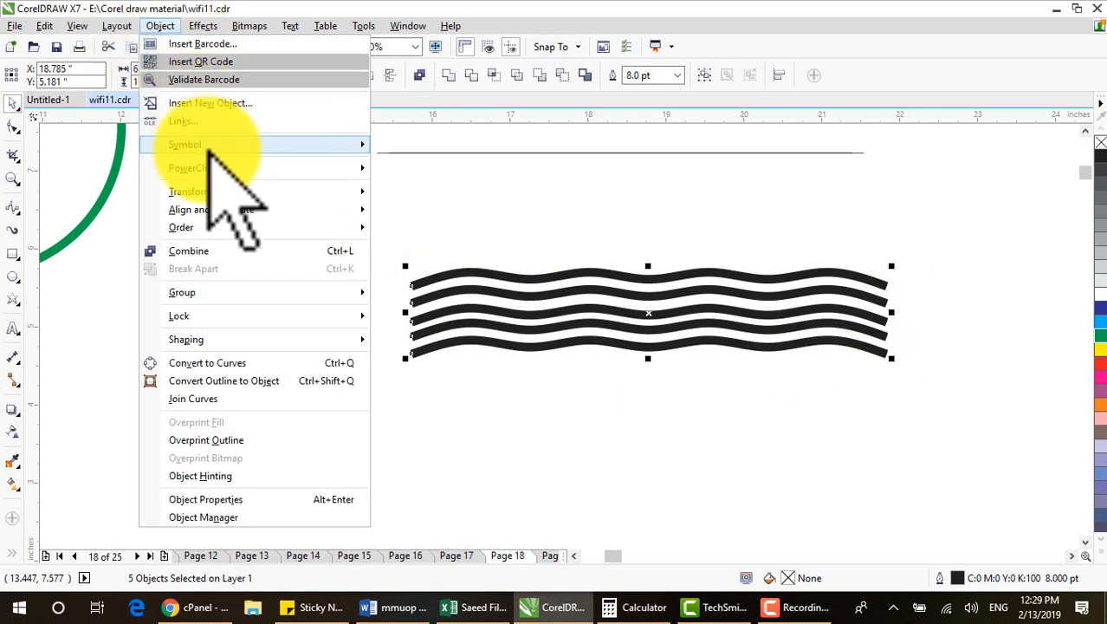
{"action": "mouse_move", "coordinate": [245, 212]}
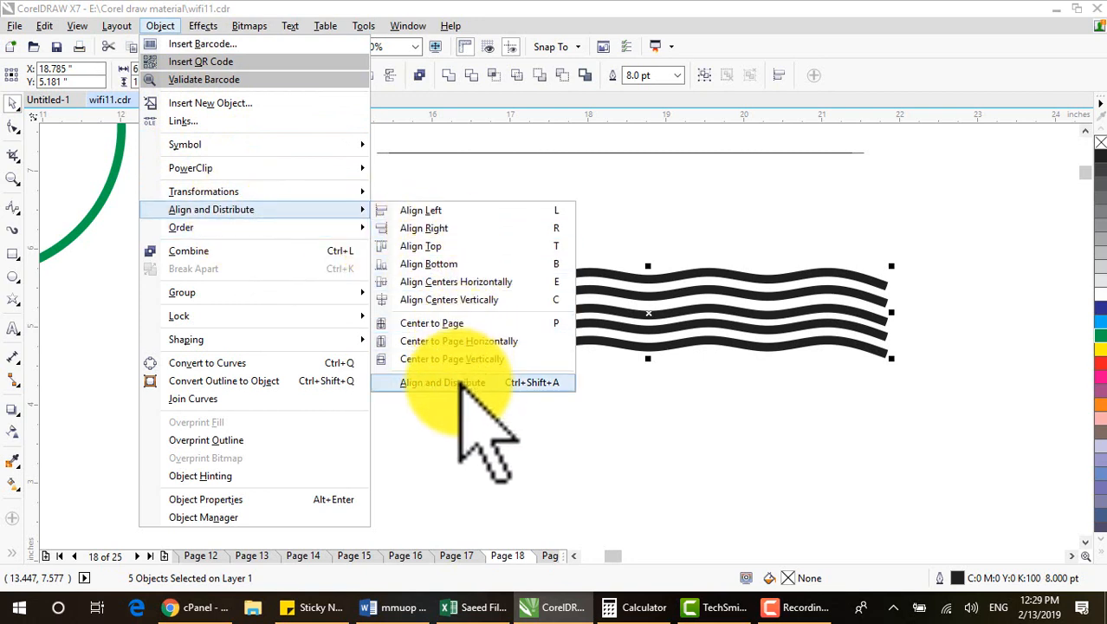
{"action": "left_click", "coordinate": [461, 382]}
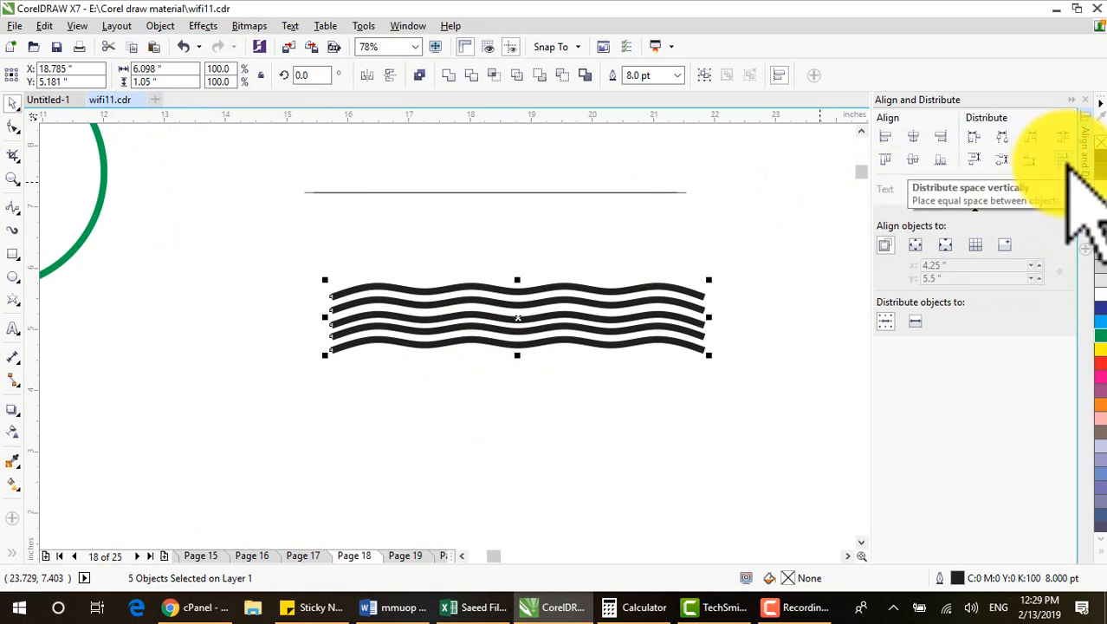
{"action": "left_click", "coordinate": [1066, 161]}
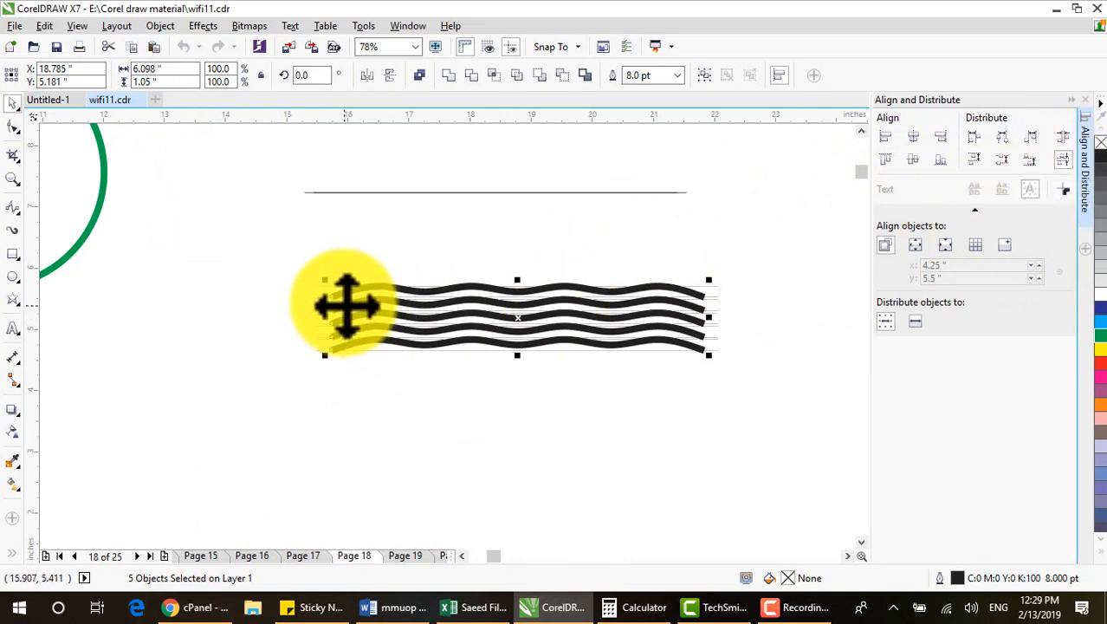
Move the five waves together onto the green ring, centred at about X 10.224, Y 7.066 inches
{"action": "scroll", "coordinate": [663, 301], "scroll_direction": "down", "scroll_amount": 2}
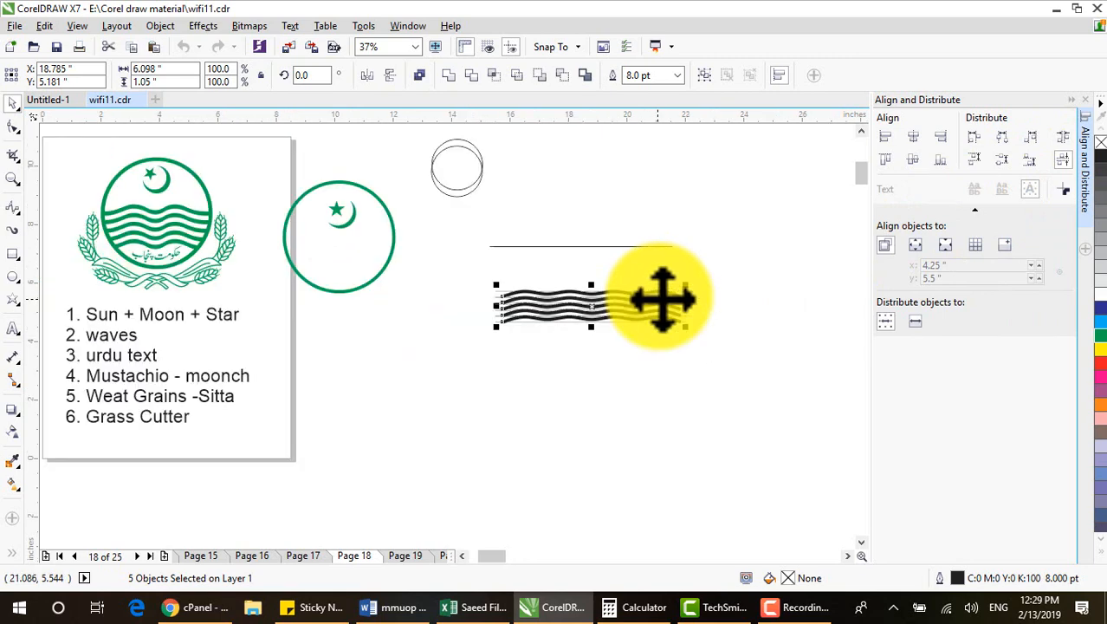
{"action": "left_click", "coordinate": [648, 204]}
{"action": "left_click_drag", "start_coordinate": [453, 275], "coordinate": [743, 343]}
{"action": "left_click_drag", "start_coordinate": [585, 318], "coordinate": [342, 254]}
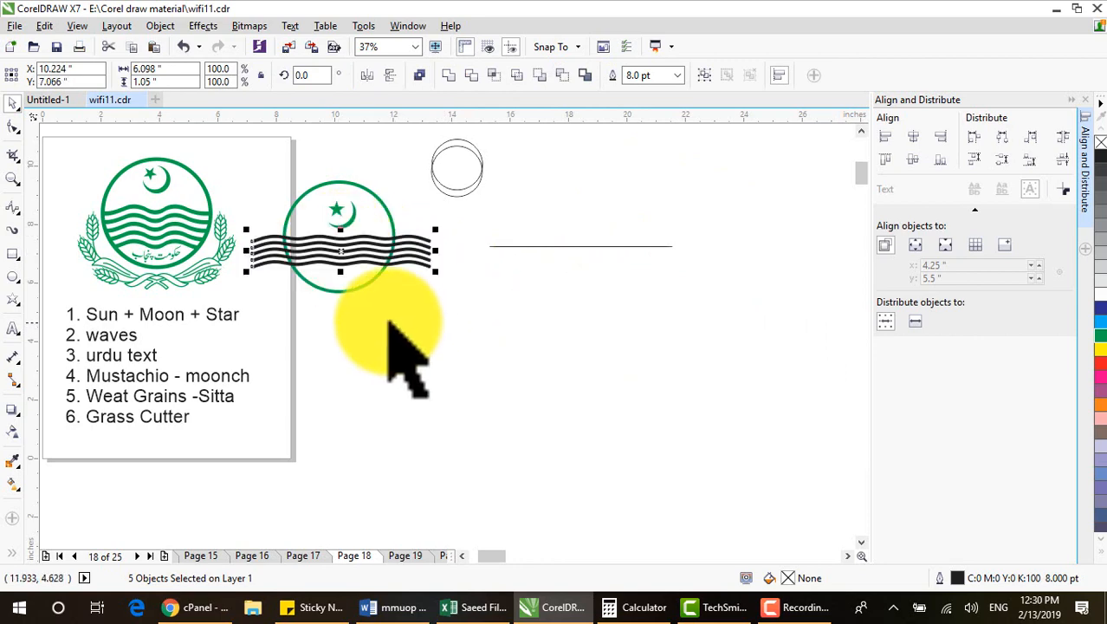
Nudge the five waves down inside the ring to a Y position of 6.846 inches and deselect them
{"action": "scroll", "coordinate": [119, 208], "scroll_direction": "up", "scroll_amount": 2}
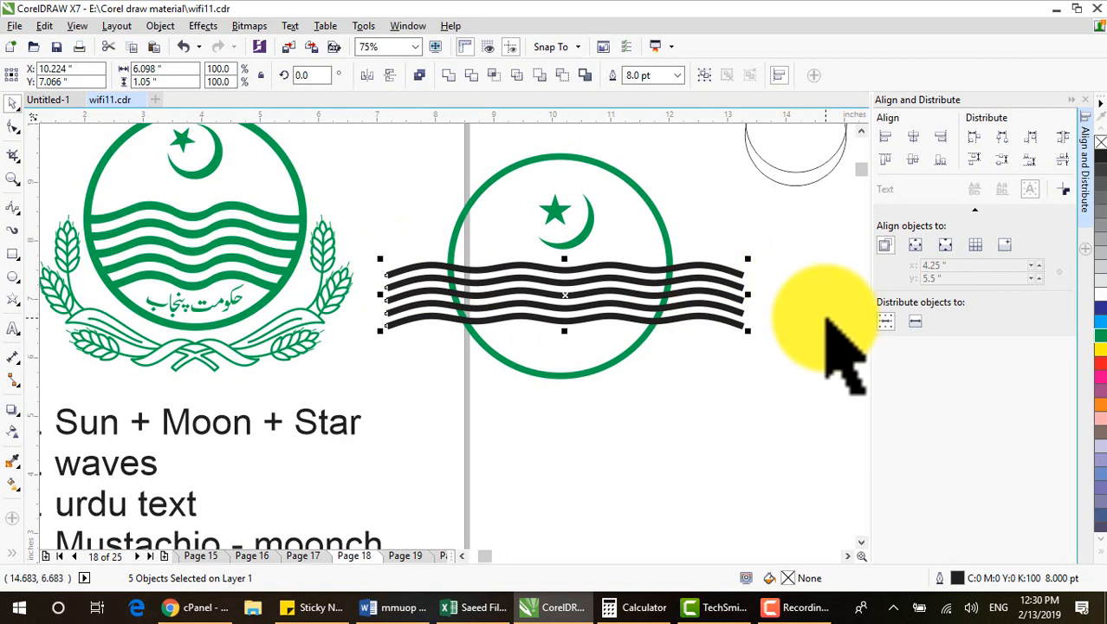
{"action": "key", "text": "Down"}
{"action": "key", "text": "Down"}
{"action": "key", "text": "Down"}
{"action": "key", "text": "Down"}
{"action": "key", "text": "Down"}
{"action": "key", "text": "Down"}
{"action": "key", "text": "Down"}
{"action": "key", "text": "Down"}
{"action": "key", "text": "Down"}
{"action": "key", "text": "Down"}
{"action": "key", "text": "Down"}
{"action": "key", "text": "Down"}
{"action": "key", "text": "Down"}
{"action": "key", "text": "Down"}
{"action": "key", "text": "Down"}
{"action": "key", "text": "Down"}
{"action": "key", "text": "Down"}
{"action": "key", "text": "Down"}
{"action": "key", "text": "Down"}
{"action": "key", "text": "Down"}
{"action": "key", "text": "Down"}
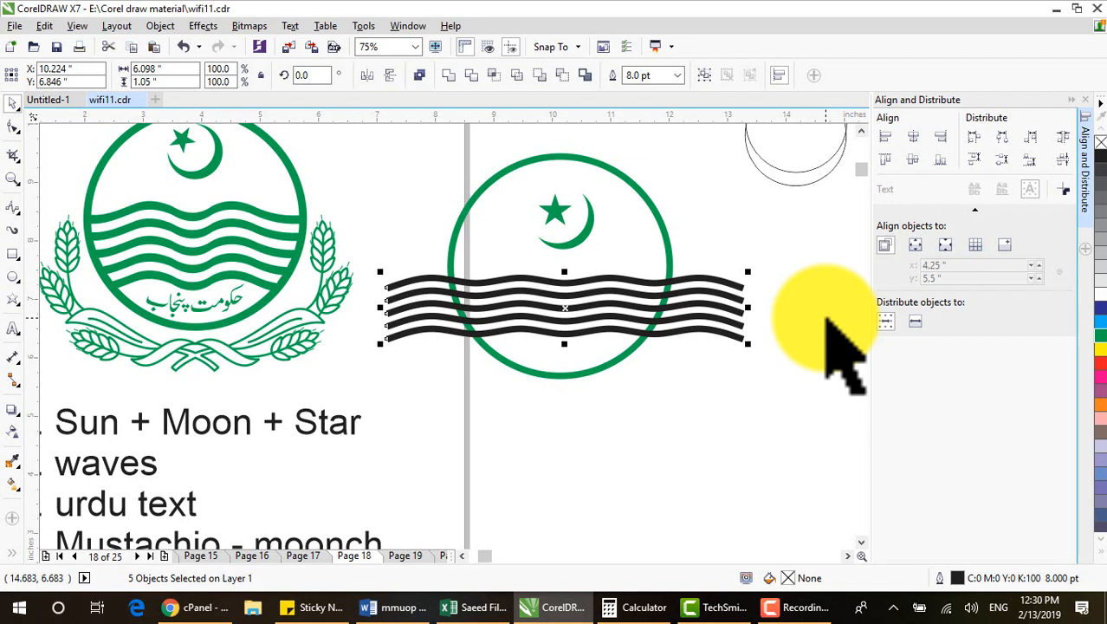
{"action": "left_click", "coordinate": [837, 266]}
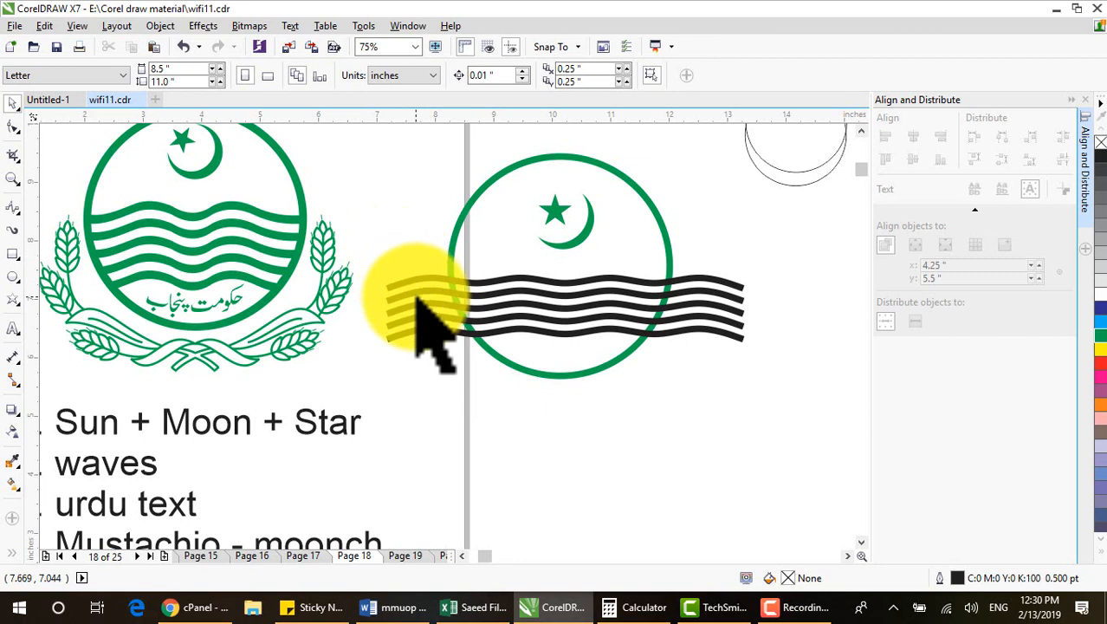
{"action": "left_click", "coordinate": [625, 357]}
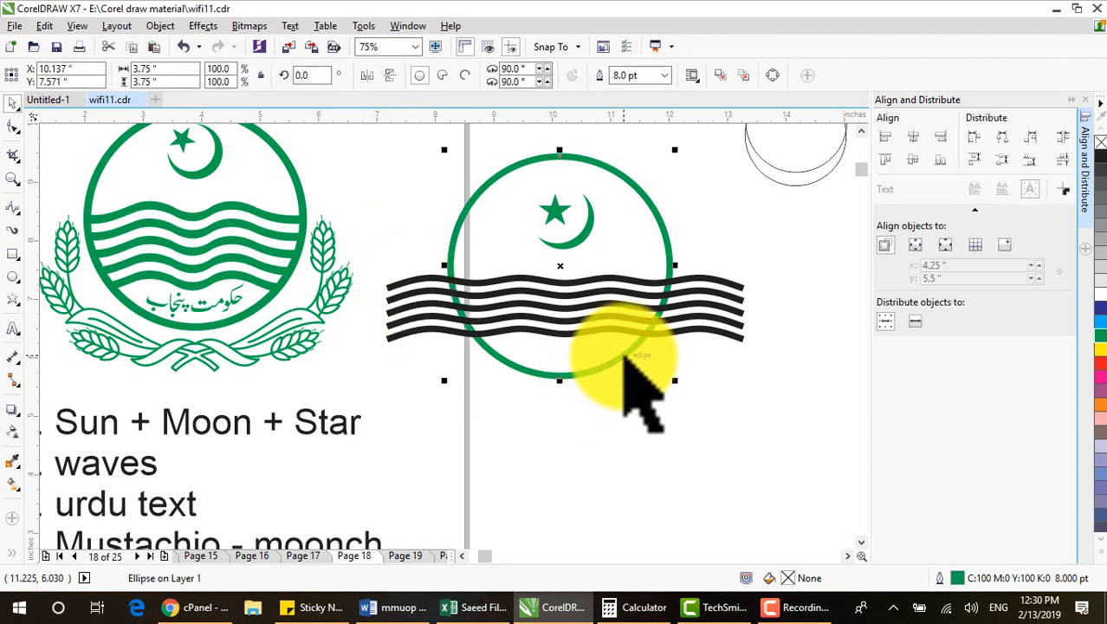
{"action": "left_click", "coordinate": [706, 305]}
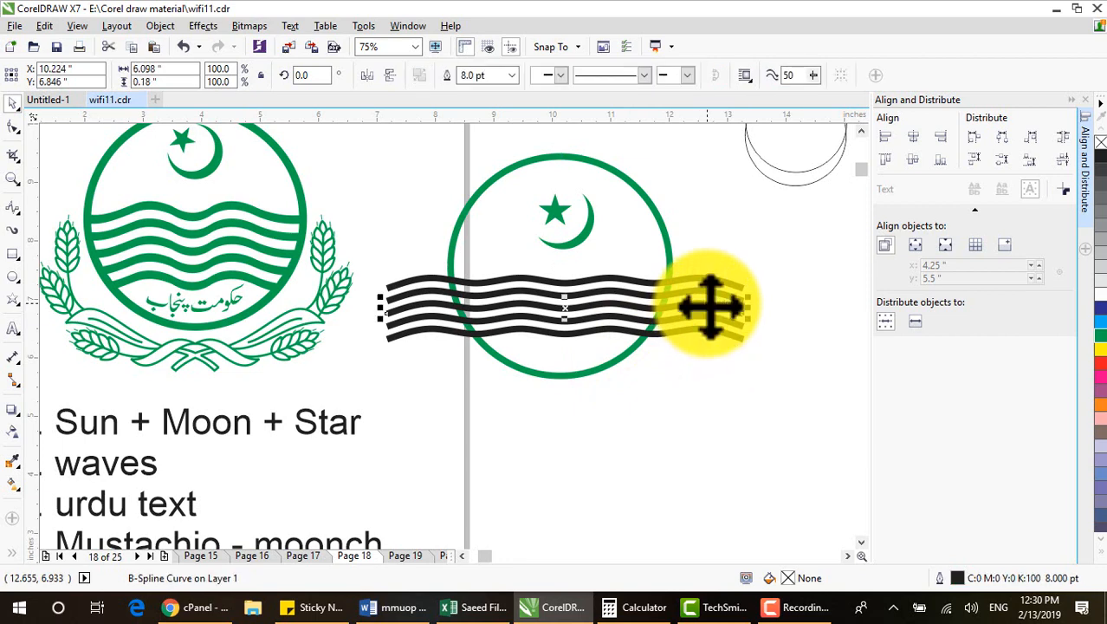
{"action": "scroll", "coordinate": [407, 212], "scroll_direction": "down", "scroll_amount": 2}
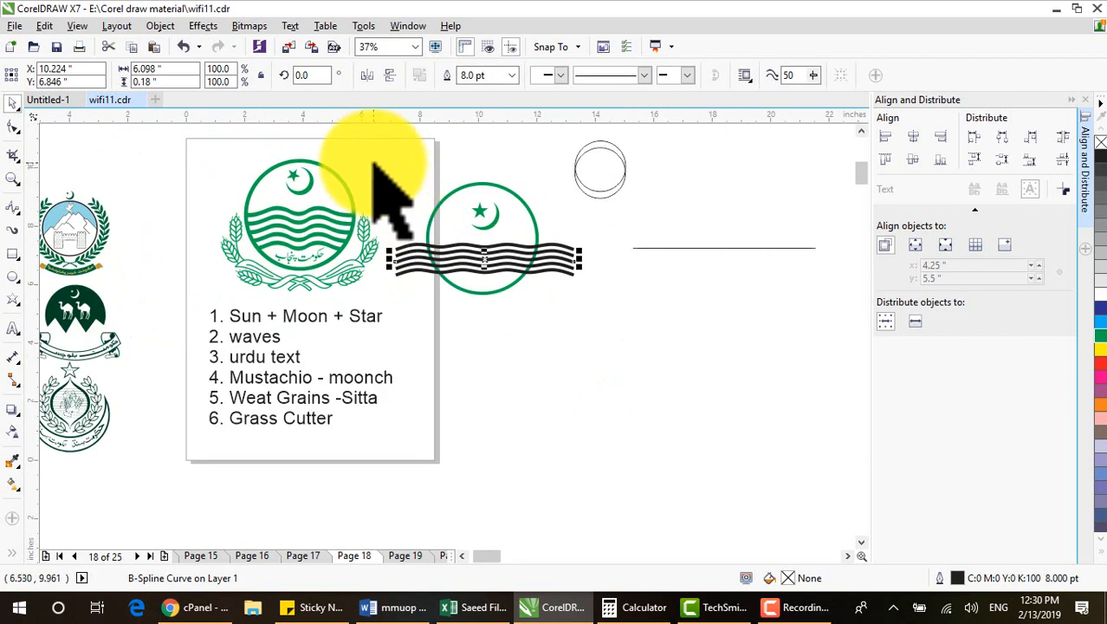
{"action": "left_click_drag", "start_coordinate": [378, 162], "coordinate": [587, 302]}
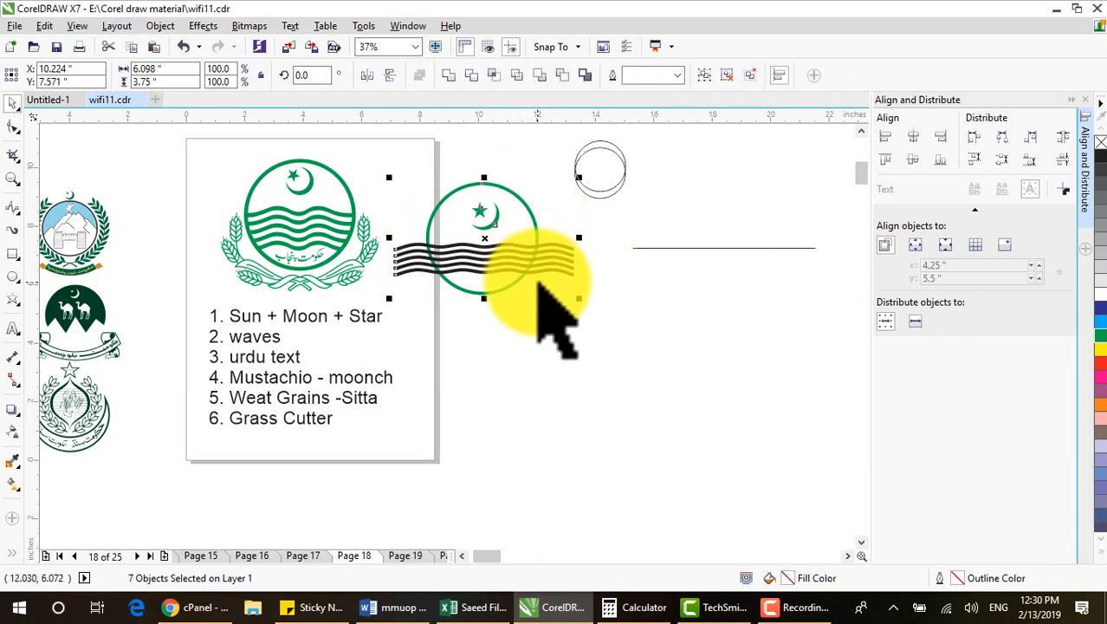
{"action": "scroll", "coordinate": [508, 303], "scroll_direction": "up", "scroll_amount": 3}
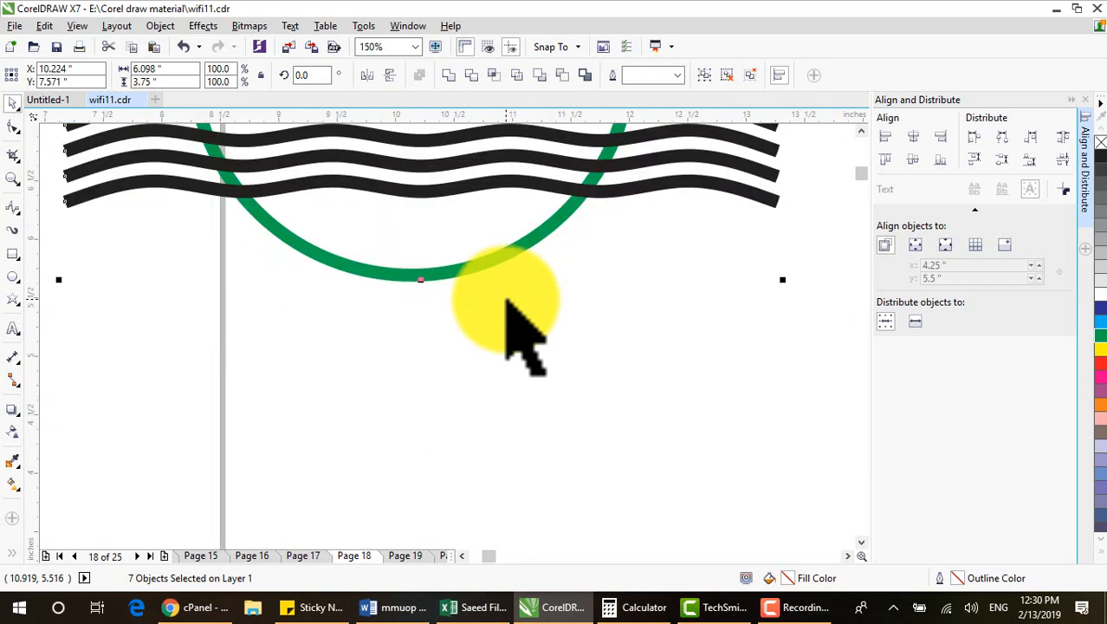
{"action": "scroll", "coordinate": [508, 302], "scroll_direction": "down", "scroll_amount": 3}
{"action": "left_click", "coordinate": [579, 313]}
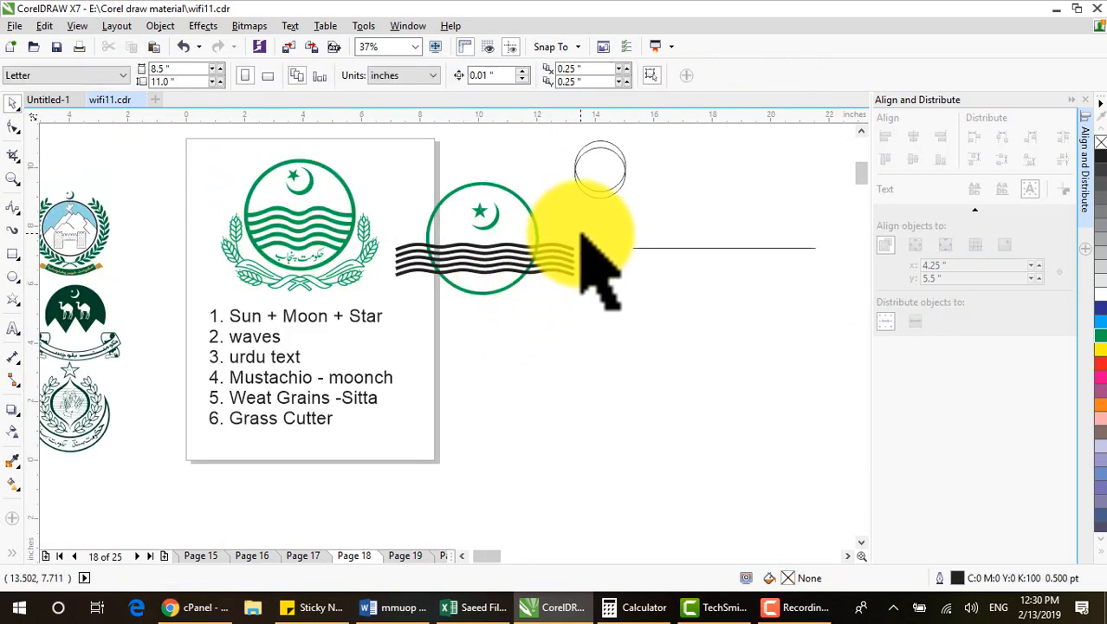
Trim off all wave ends outside both sides of the ring with the Virtual Segment Delete tool
{"action": "left_click", "coordinate": [392, 295]}
{"action": "left_click", "coordinate": [495, 333]}
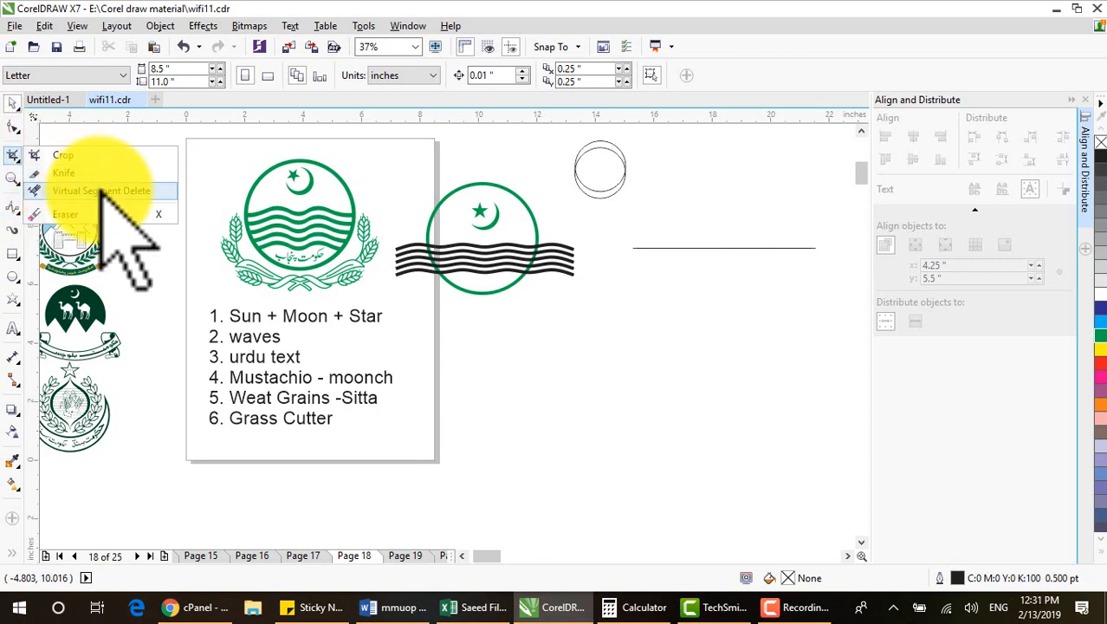
{"action": "left_click", "coordinate": [68, 214]}
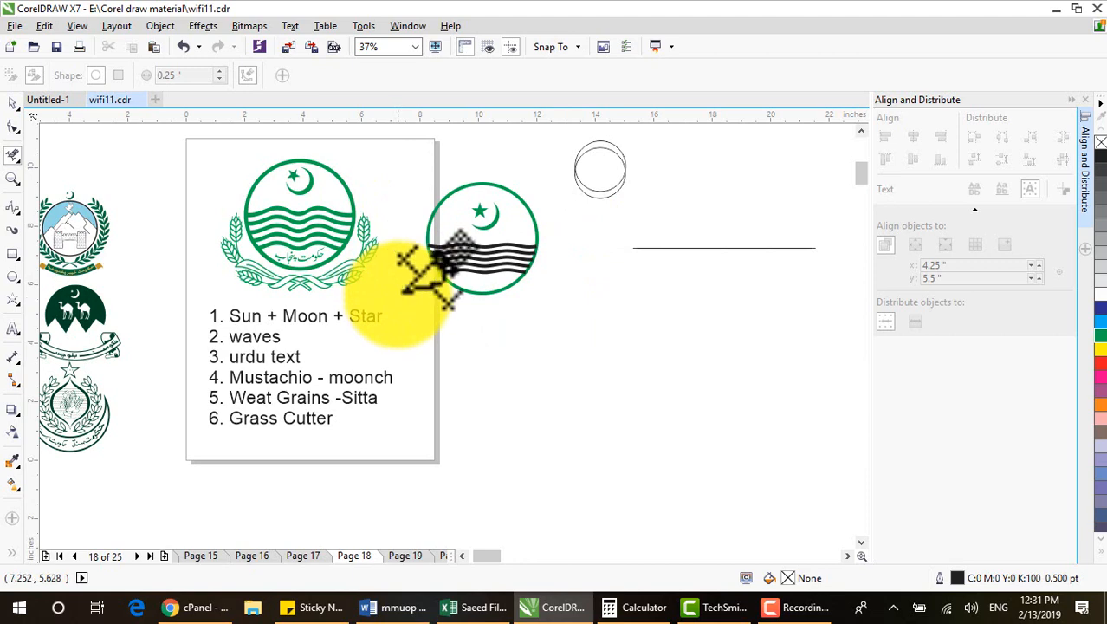
{"action": "left_click", "coordinate": [12, 103]}
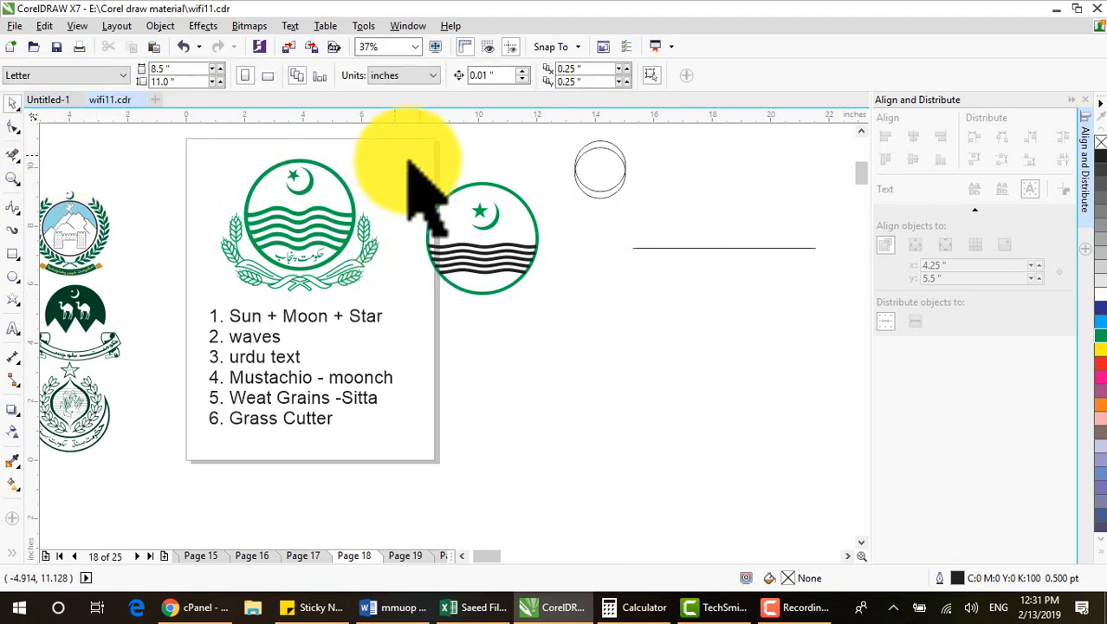
Select the five trimmed waves and colour their fill and outline green (C:100 M:0 Y:100 K:0)
{"action": "scroll", "coordinate": [469, 198], "scroll_direction": "up", "scroll_amount": 2}
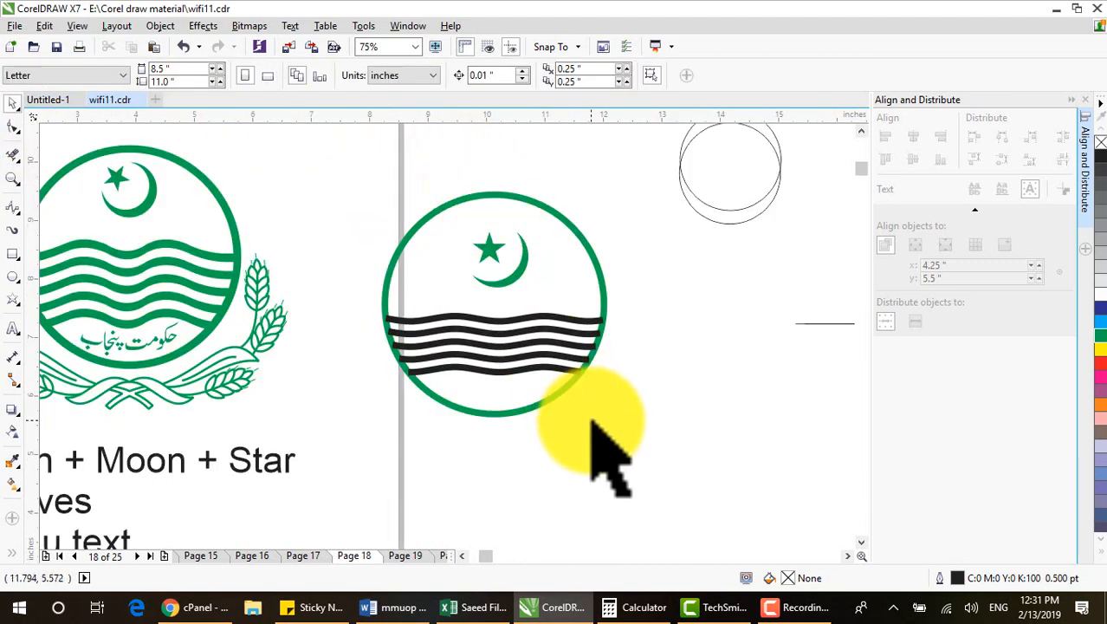
{"action": "left_click_drag", "start_coordinate": [360, 291], "coordinate": [650, 418]}
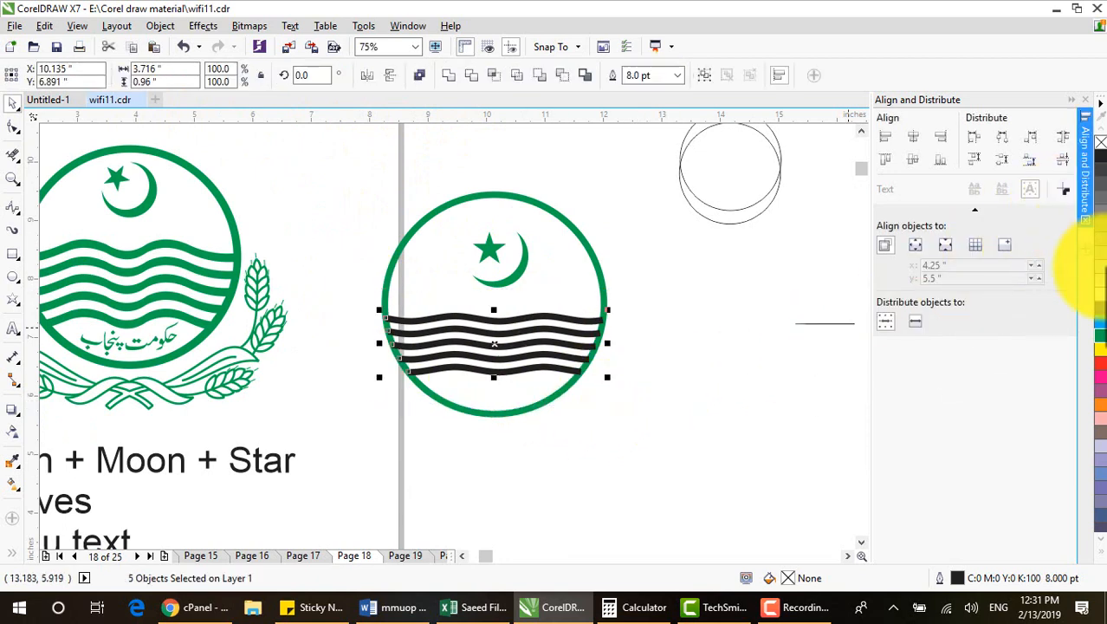
{"action": "left_click", "coordinate": [1099, 338]}
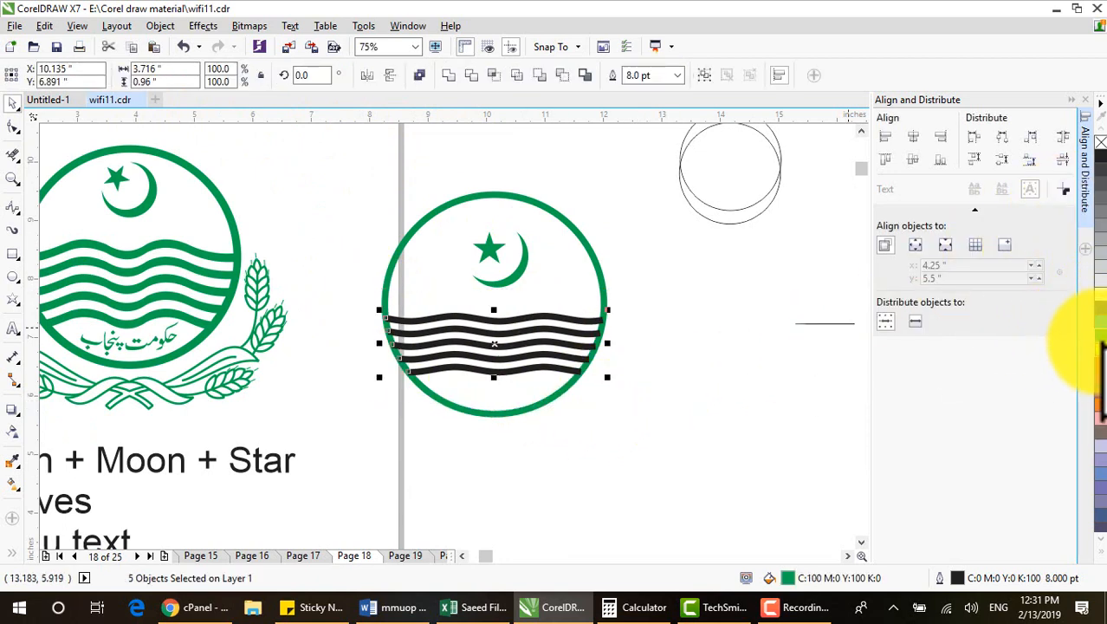
{"action": "left_click", "coordinate": [656, 358]}
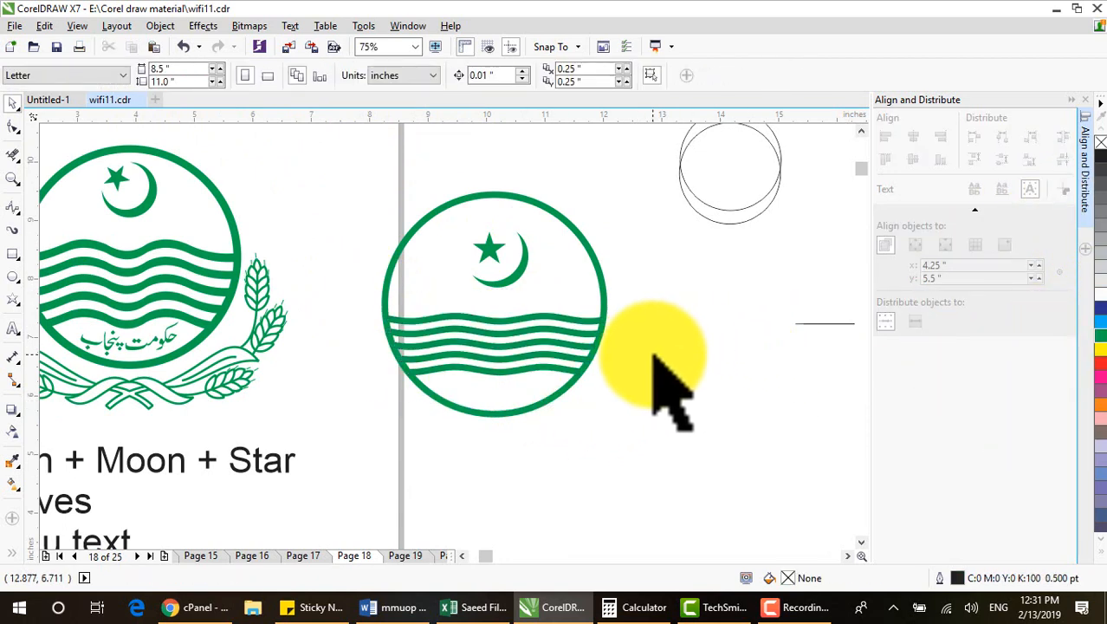
{"action": "scroll", "coordinate": [643, 355], "scroll_direction": "down", "scroll_amount": 2}
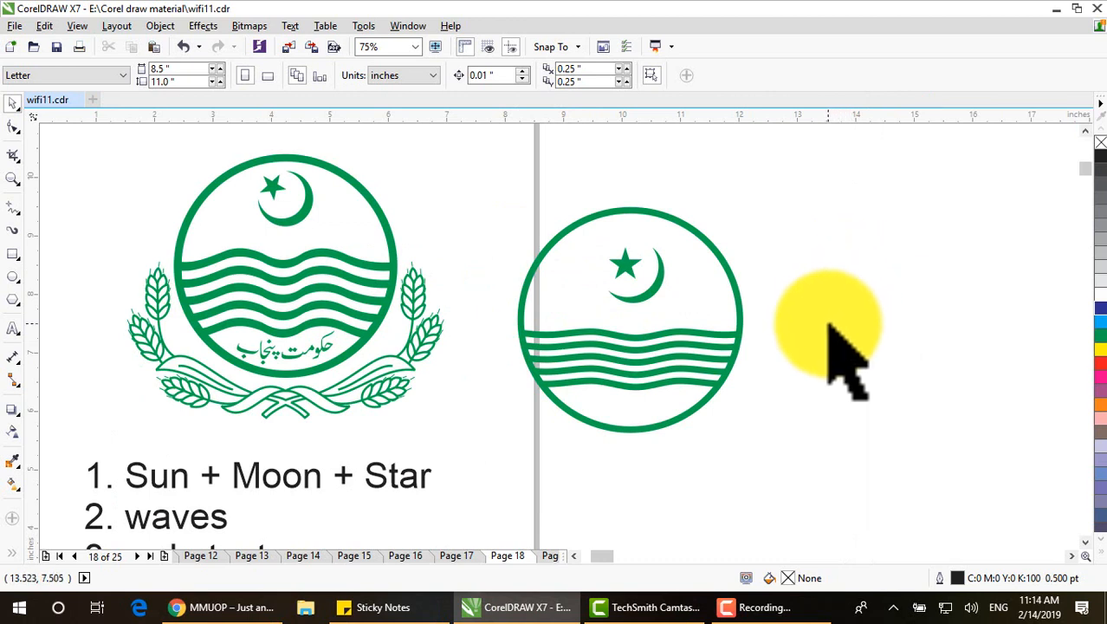
{"action": "left_click", "coordinate": [639, 338]}
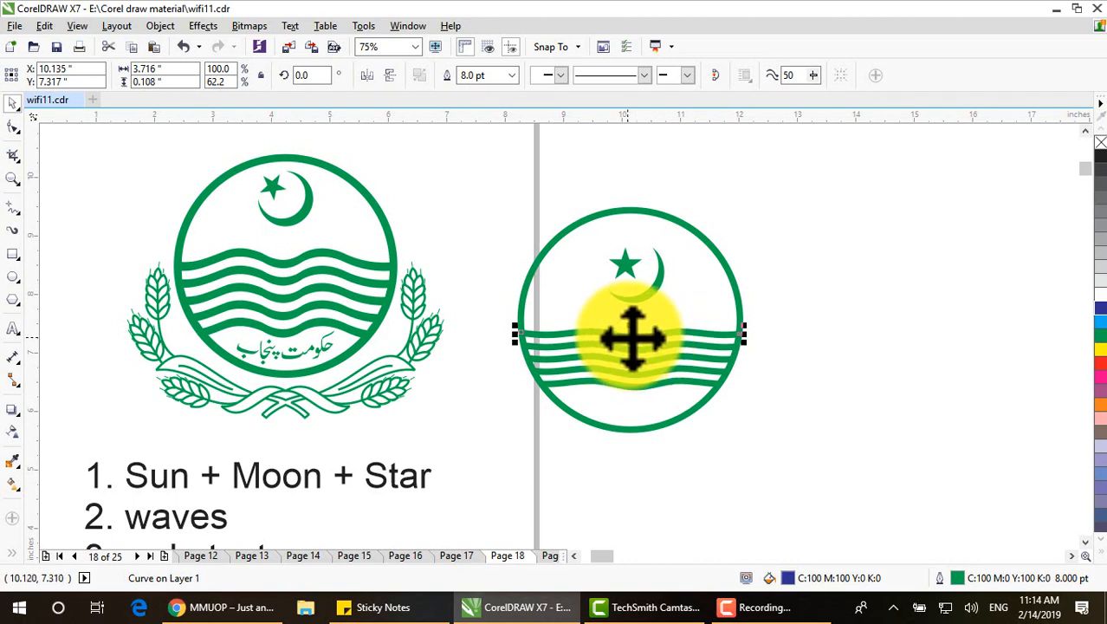
{"action": "mouse_move", "coordinate": [633, 338]}
{"action": "left_mouse_down"}
{"action": "mouse_move", "coordinate": [623, 344]}
{"action": "mouse_move", "coordinate": [606, 327]}
{"action": "mouse_move", "coordinate": [629, 332]}
{"action": "left_mouse_up"}
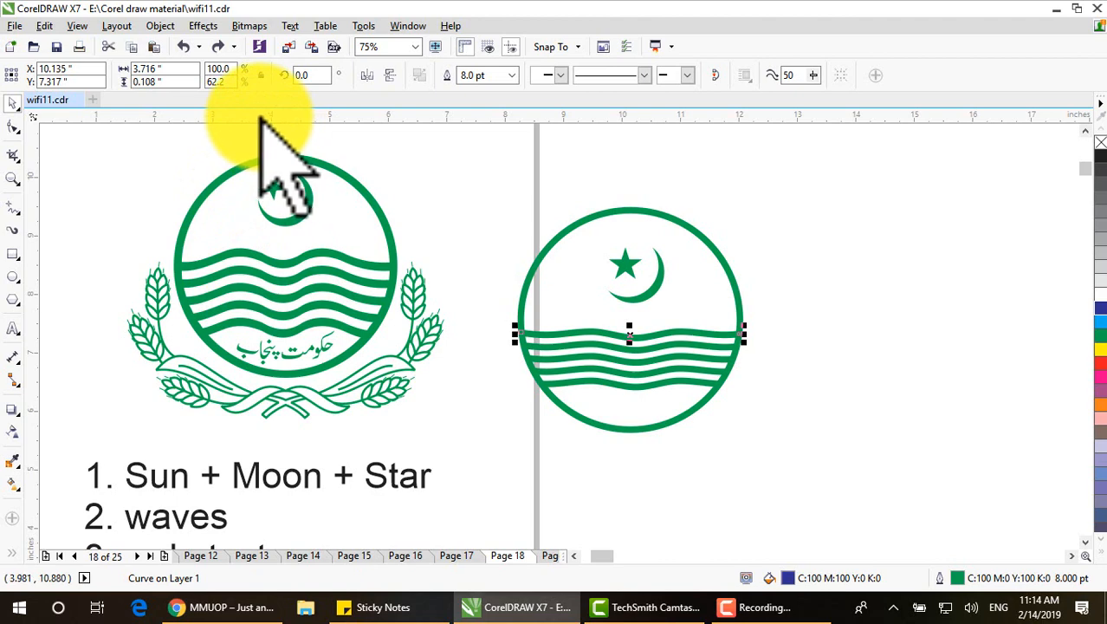
Place horizontal and vertical guidelines through the crests and troughs of the reference emblem's top wave, with verticals at X 4.878 and 3.538 inches
{"action": "left_click_drag", "start_coordinate": [261, 117], "coordinate": [346, 306]}
{"action": "scroll", "coordinate": [221, 247], "scroll_direction": "up", "scroll_amount": 2}
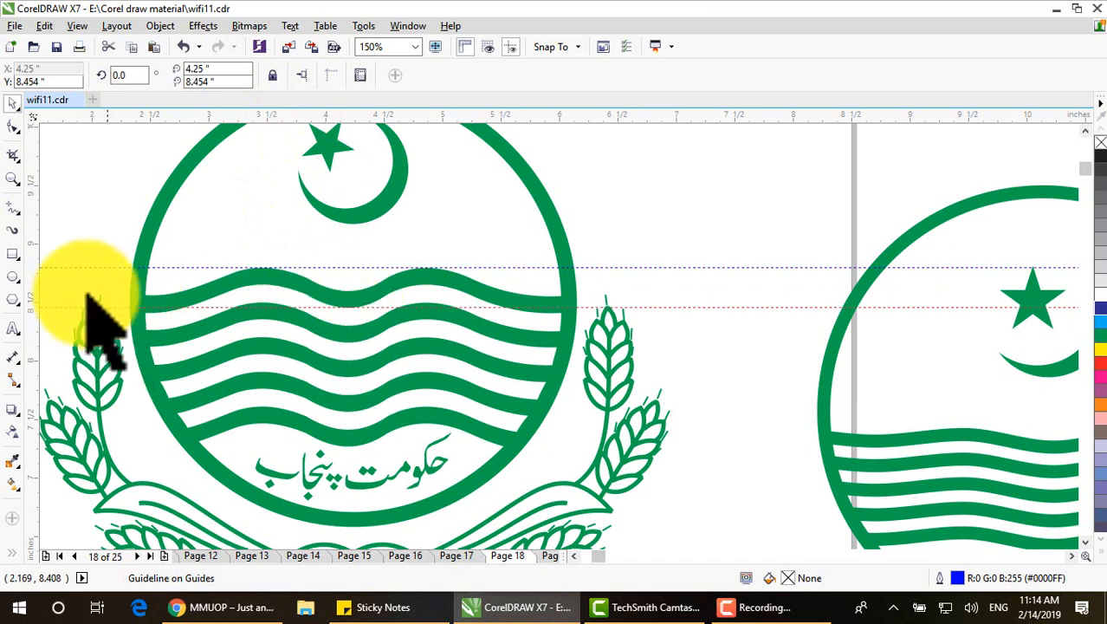
{"action": "left_click_drag", "start_coordinate": [31, 268], "coordinate": [428, 267]}
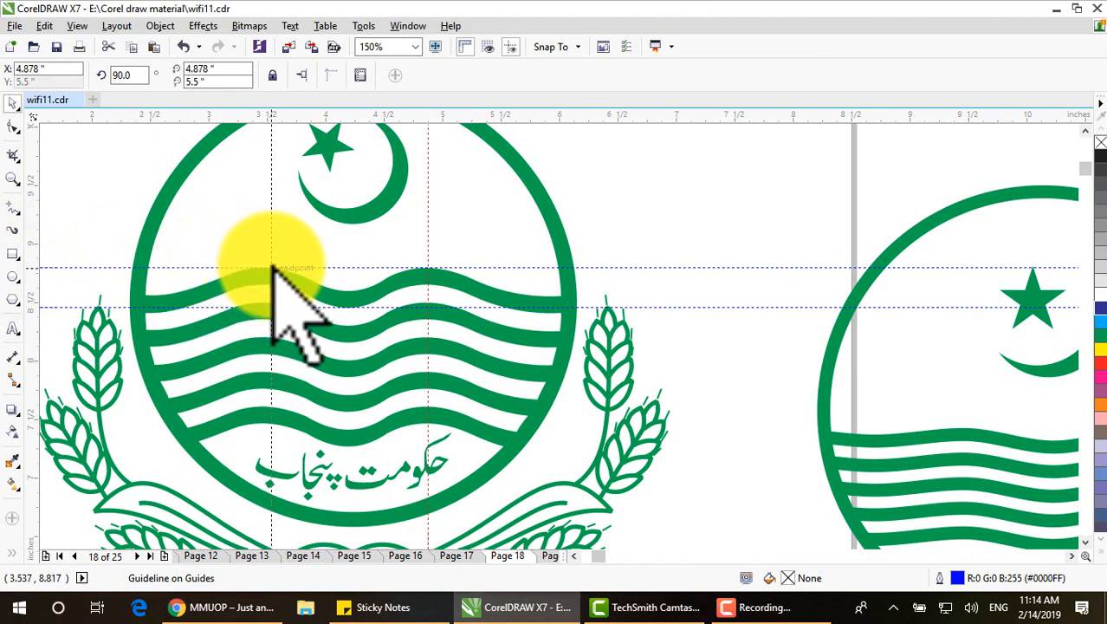
{"action": "left_click", "coordinate": [272, 269]}
{"action": "mouse_move", "coordinate": [271, 258]}
{"action": "left_mouse_down"}
{"action": "mouse_move", "coordinate": [261, 259]}
{"action": "mouse_move", "coordinate": [271, 272]}
{"action": "left_mouse_up"}
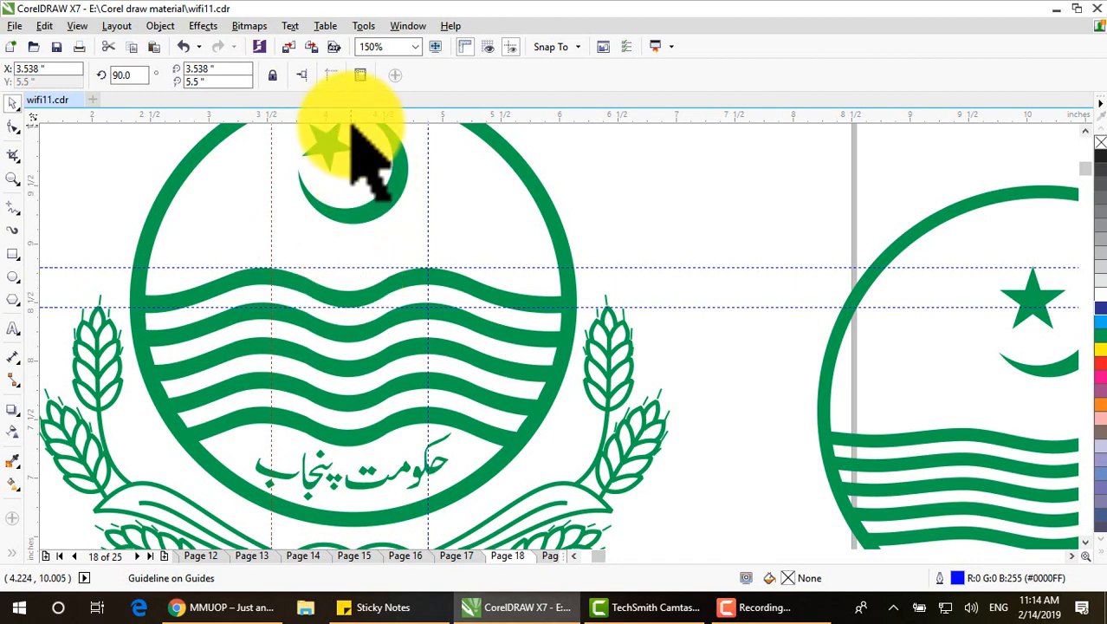
{"action": "left_click_drag", "start_coordinate": [344, 164], "coordinate": [348, 289]}
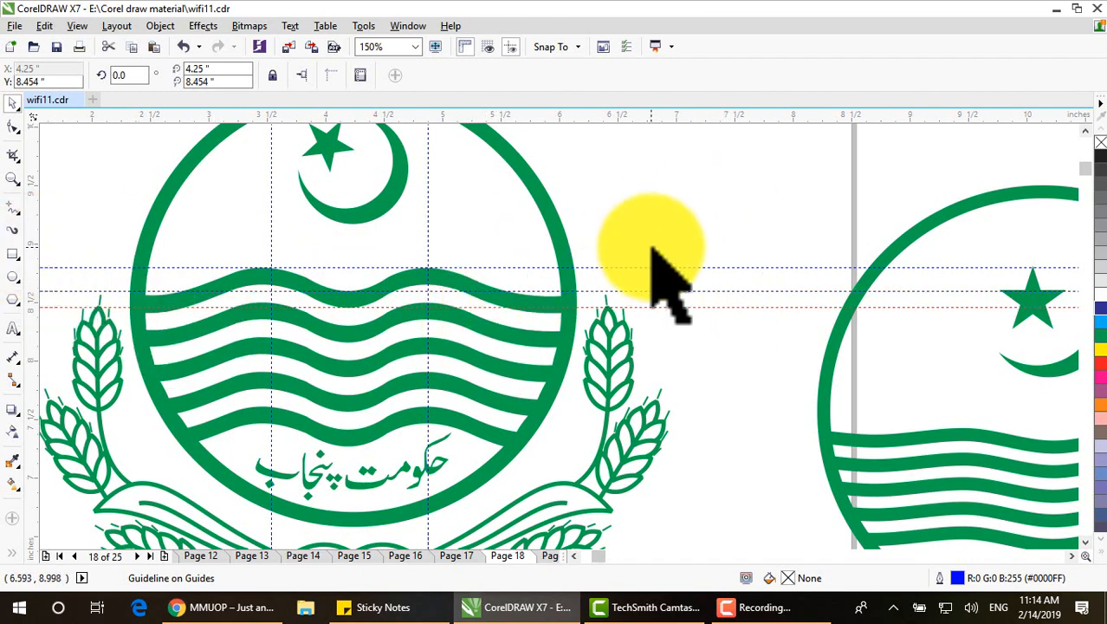
Delete all the guidelines from the page
{"action": "scroll", "coordinate": [971, 473], "scroll_direction": "down", "scroll_amount": 1}
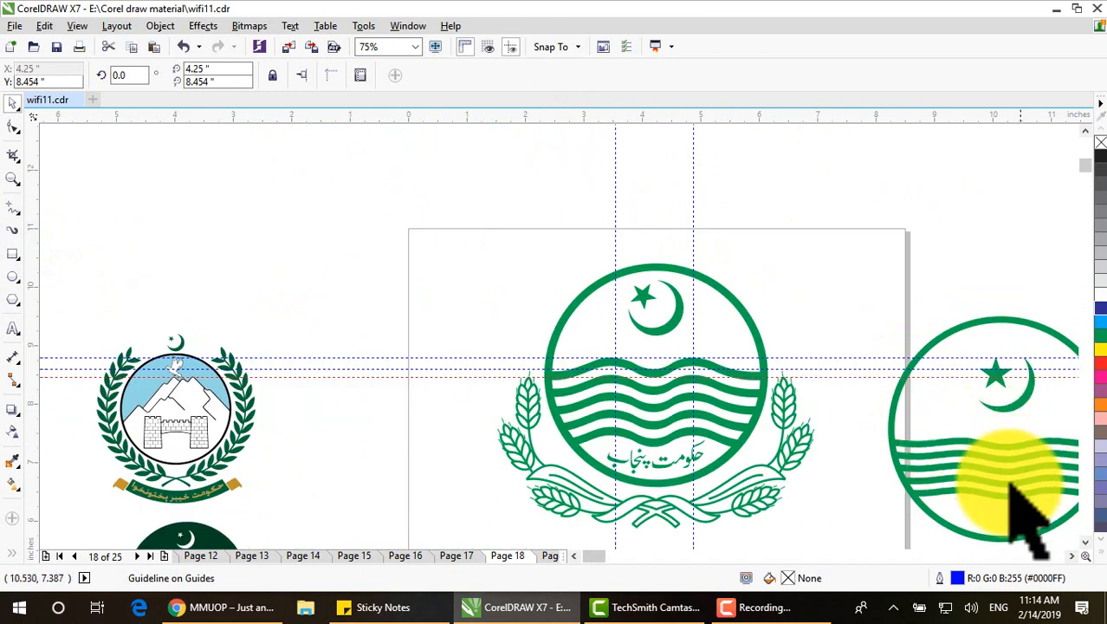
{"action": "left_click", "coordinate": [1072, 556]}
{"action": "left_click", "coordinate": [1072, 556]}
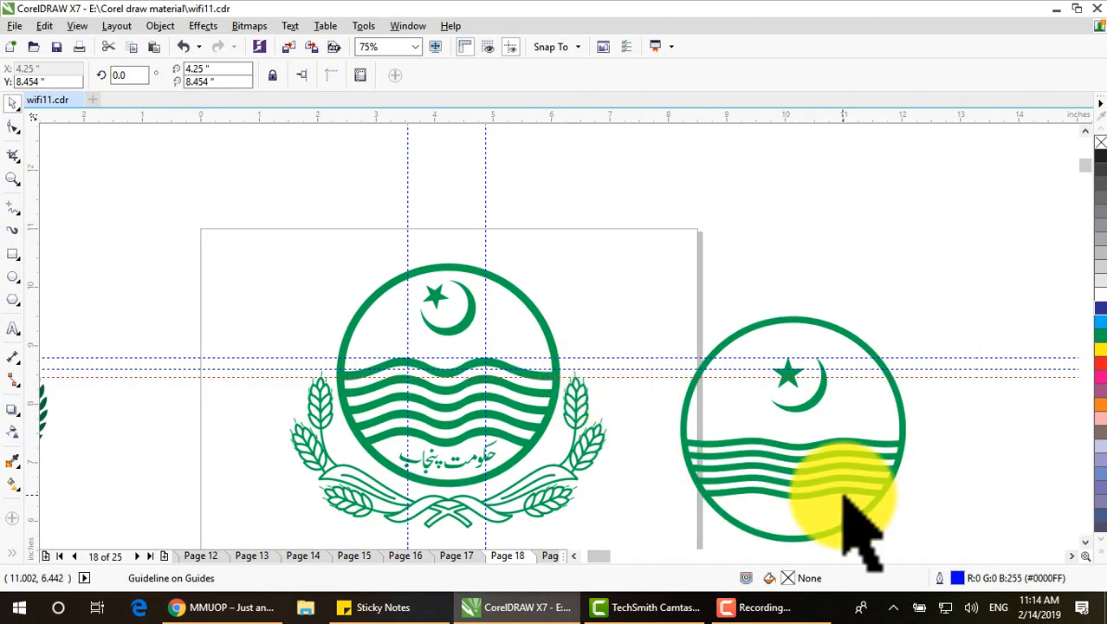
{"action": "scroll", "coordinate": [851, 498], "scroll_direction": "up", "scroll_amount": 2}
{"action": "scroll", "coordinate": [766, 441], "scroll_direction": "down", "scroll_amount": 2}
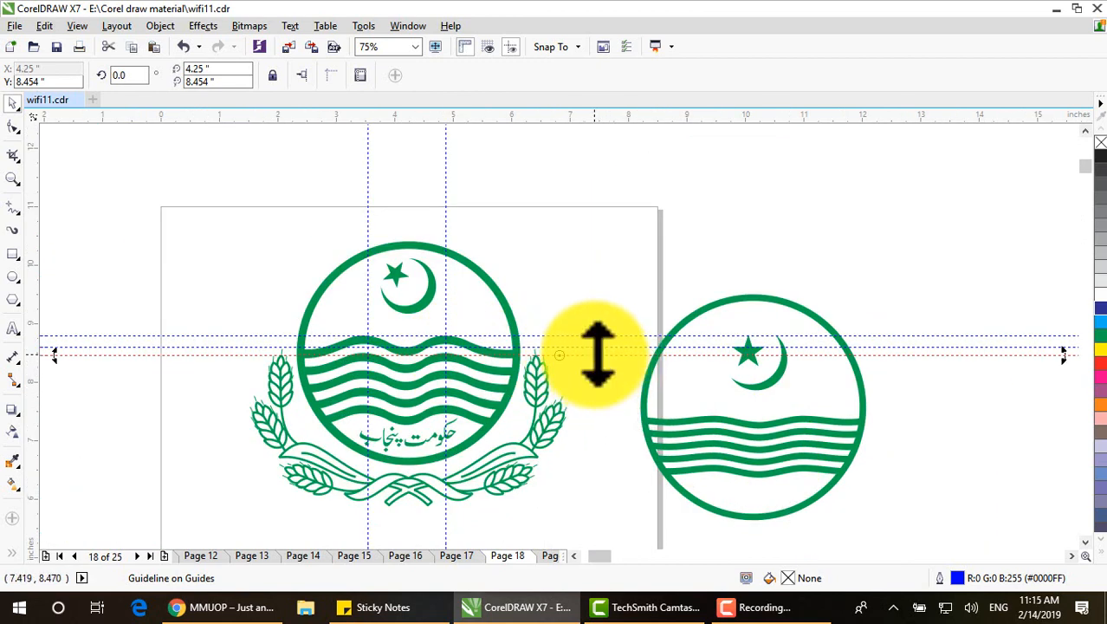
{"action": "key", "text": "ctrl+a"}
{"action": "key", "text": "Delete"}
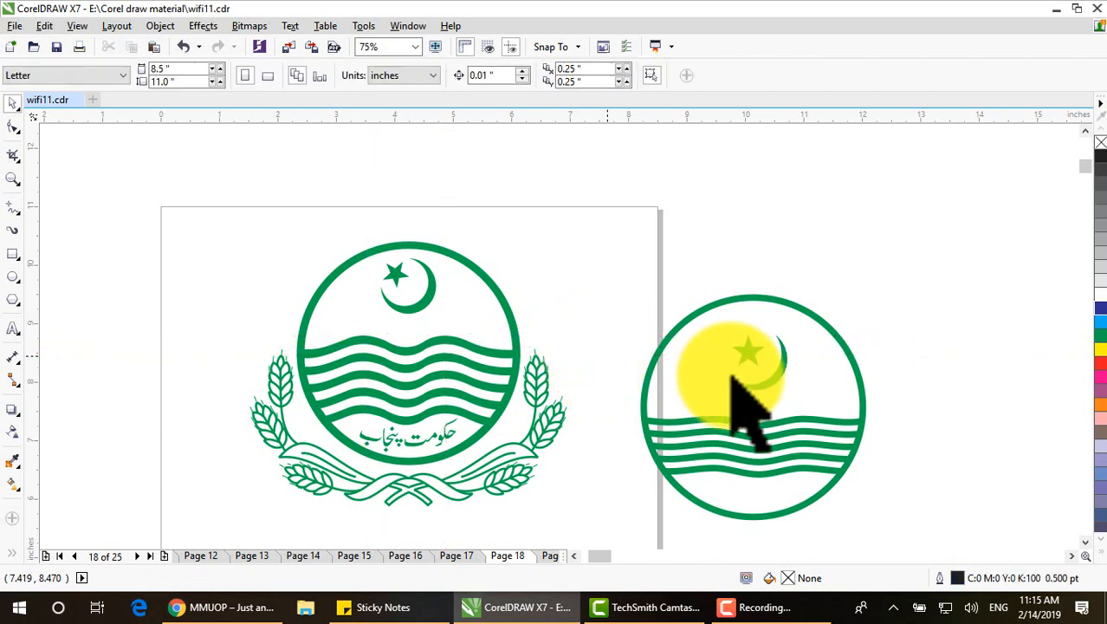
Move the new emblem's top wave over the reference's top wave, at about X 4.183, Y 8.598 inches, and colour its outline blue (C:100 M:100 Y:0 K:0)
{"action": "left_click", "coordinate": [756, 428]}
{"action": "left_click_drag", "start_coordinate": [756, 428], "coordinate": [402, 352]}
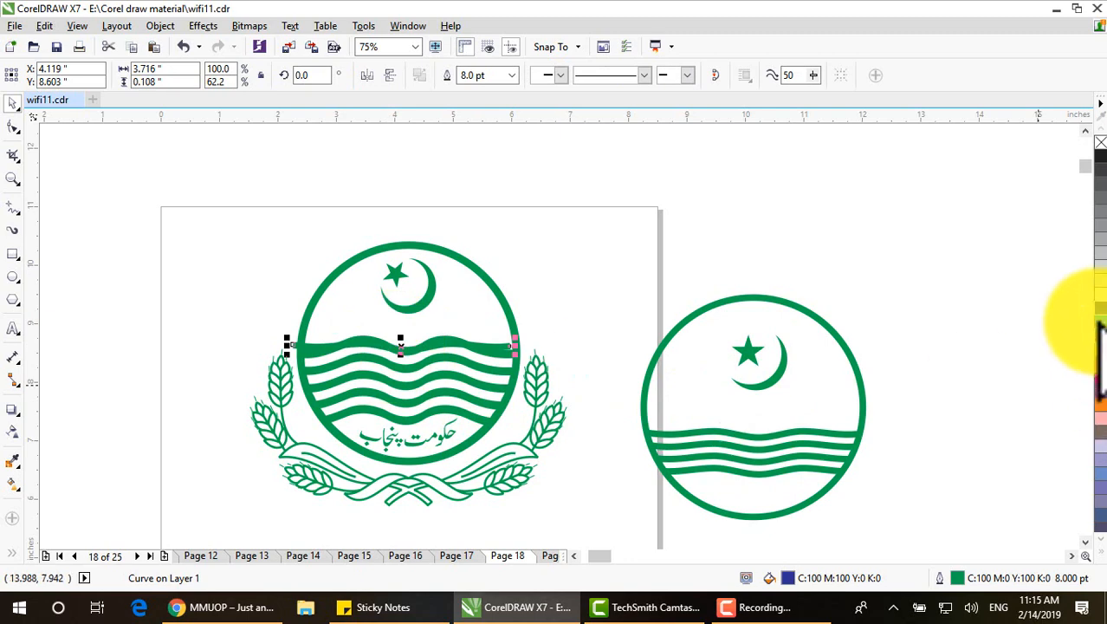
{"action": "scroll", "coordinate": [322, 346], "scroll_direction": "up", "scroll_amount": 2}
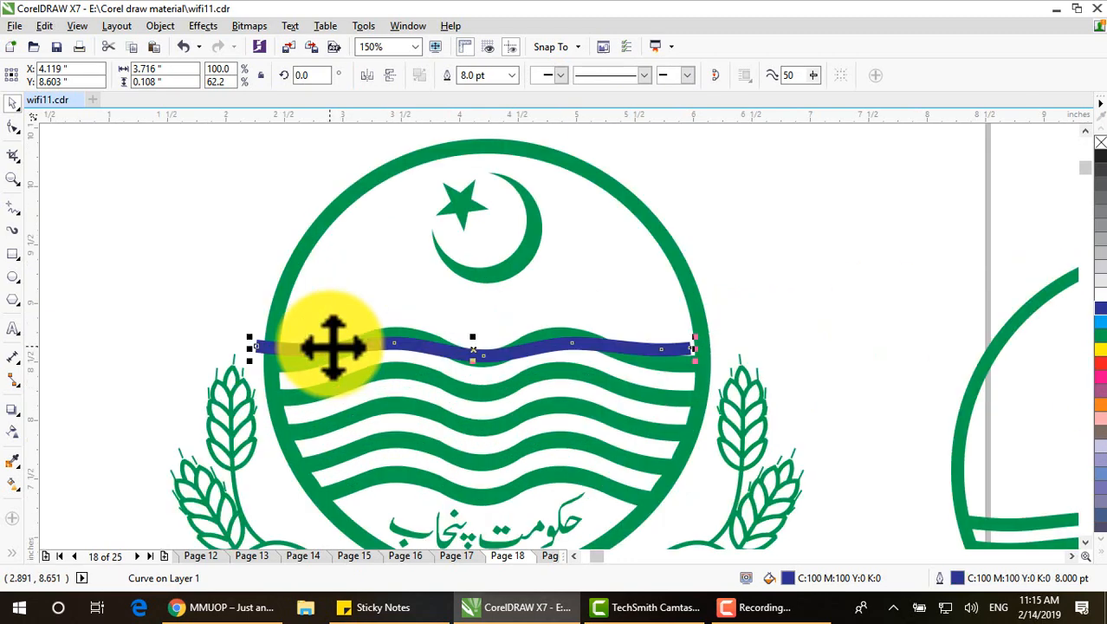
{"action": "scroll", "coordinate": [333, 346], "scroll_direction": "up", "scroll_amount": 2}
{"action": "scroll", "coordinate": [333, 347], "scroll_direction": "down", "scroll_amount": 2}
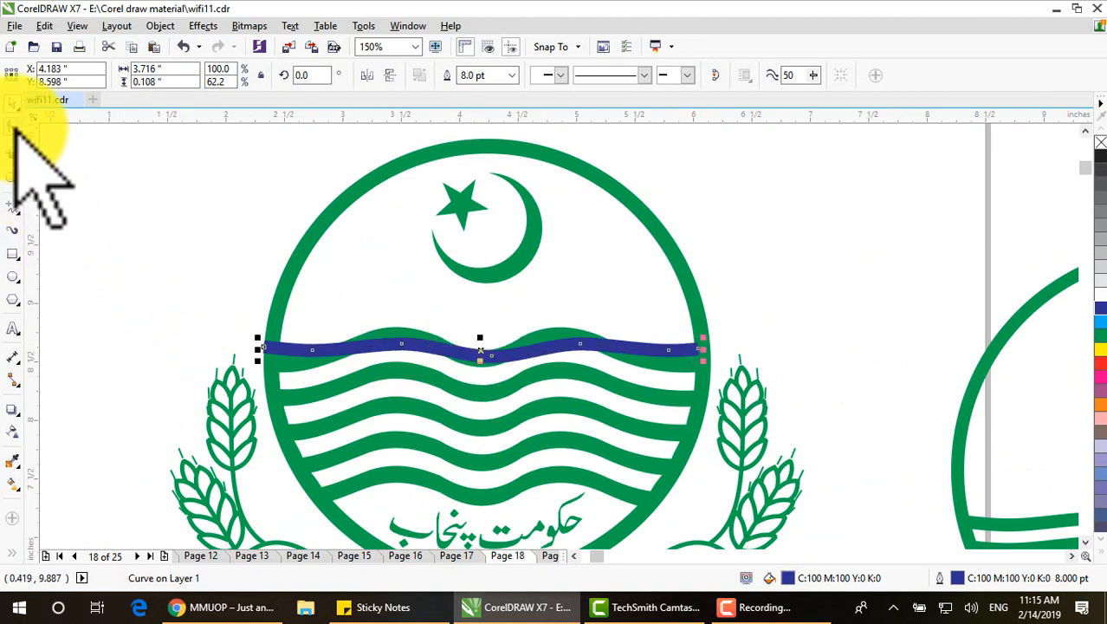
Reshape the left half of the blue wave with the Shape tool, moving its nodes to follow the reference wave's first crest and middle trough
{"action": "left_click", "coordinate": [65, 127]}
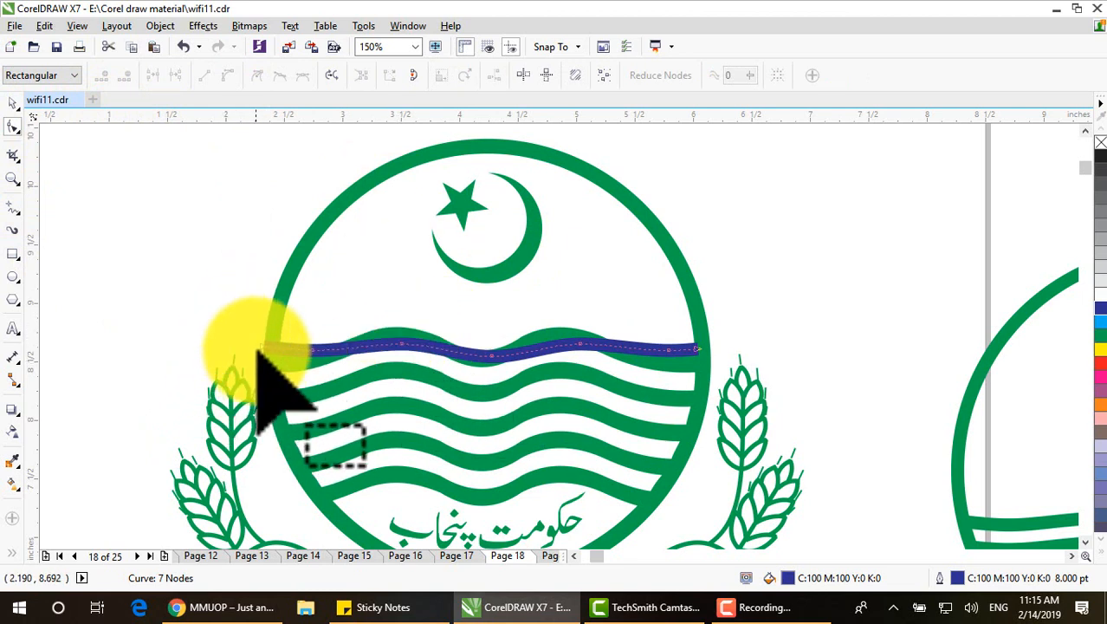
{"action": "left_click_drag", "start_coordinate": [264, 349], "coordinate": [313, 360]}
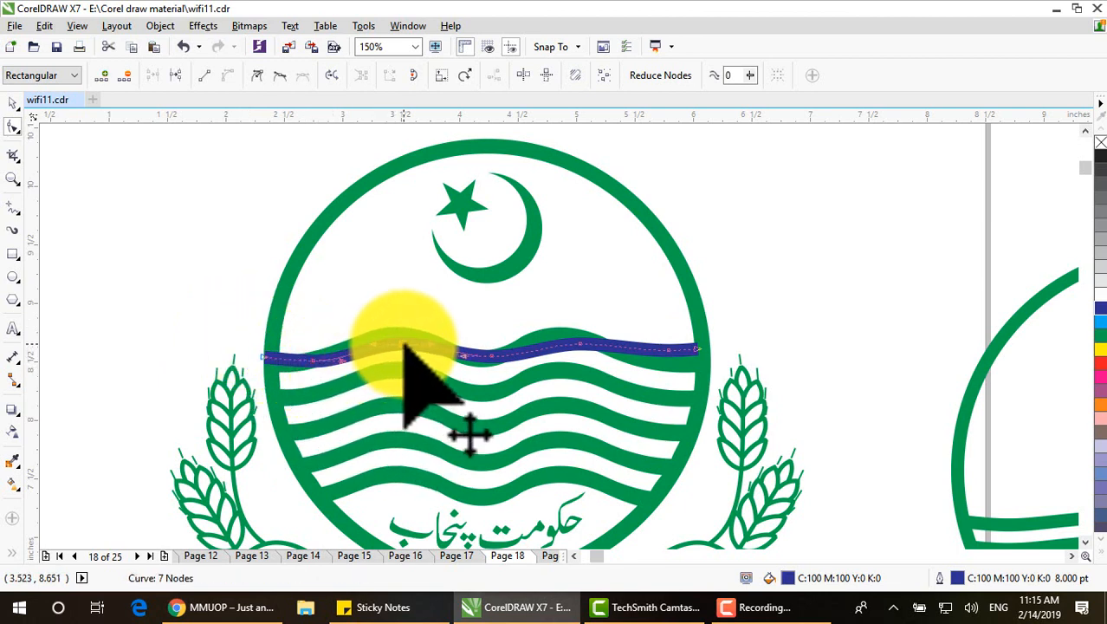
{"action": "left_click_drag", "start_coordinate": [404, 345], "coordinate": [398, 339]}
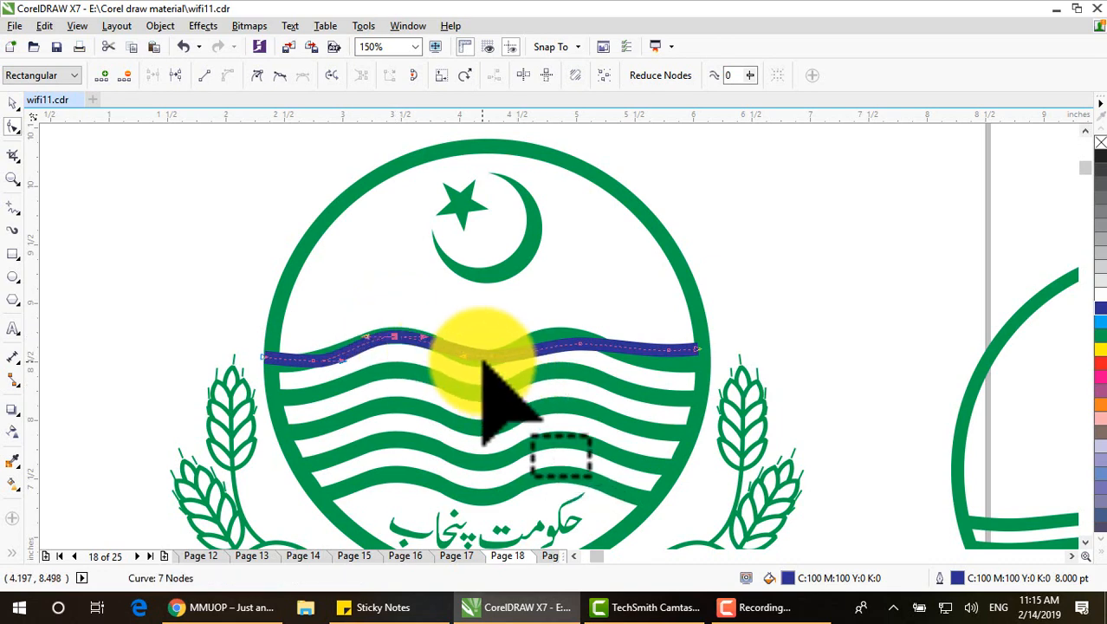
{"action": "left_click_drag", "start_coordinate": [492, 356], "coordinate": [485, 364]}
Move the blue wave's right-hand nodes to match the second crest and right end of the reference wave
{"action": "scroll", "coordinate": [565, 351], "scroll_direction": "up", "scroll_amount": 4}
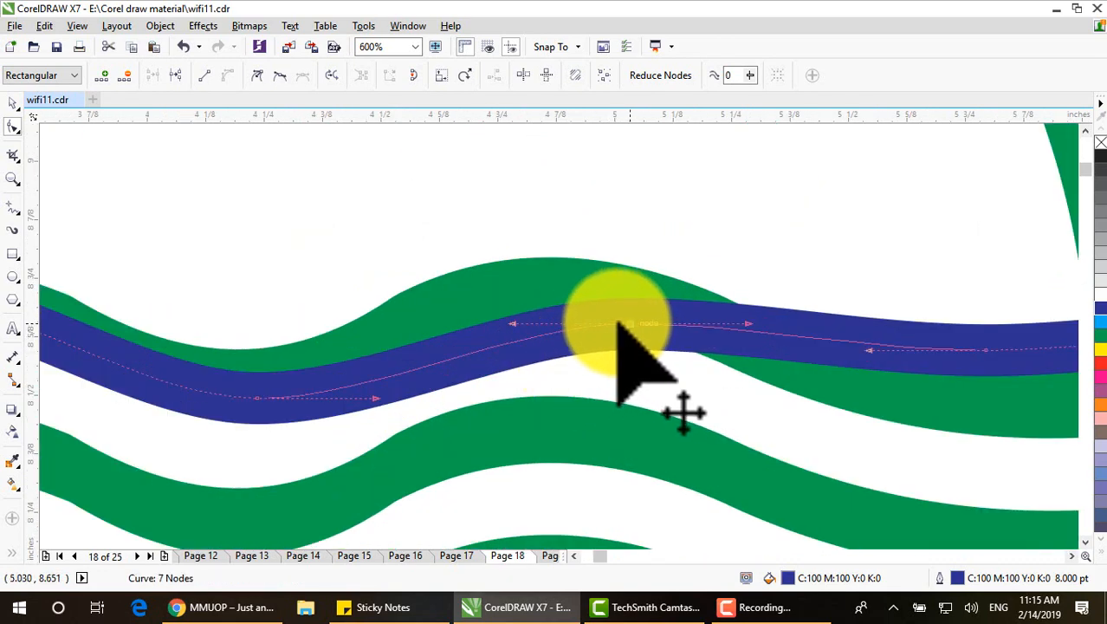
{"action": "left_click_drag", "start_coordinate": [617, 322], "coordinate": [542, 297]}
{"action": "scroll", "coordinate": [685, 307], "scroll_direction": "down", "scroll_amount": 4}
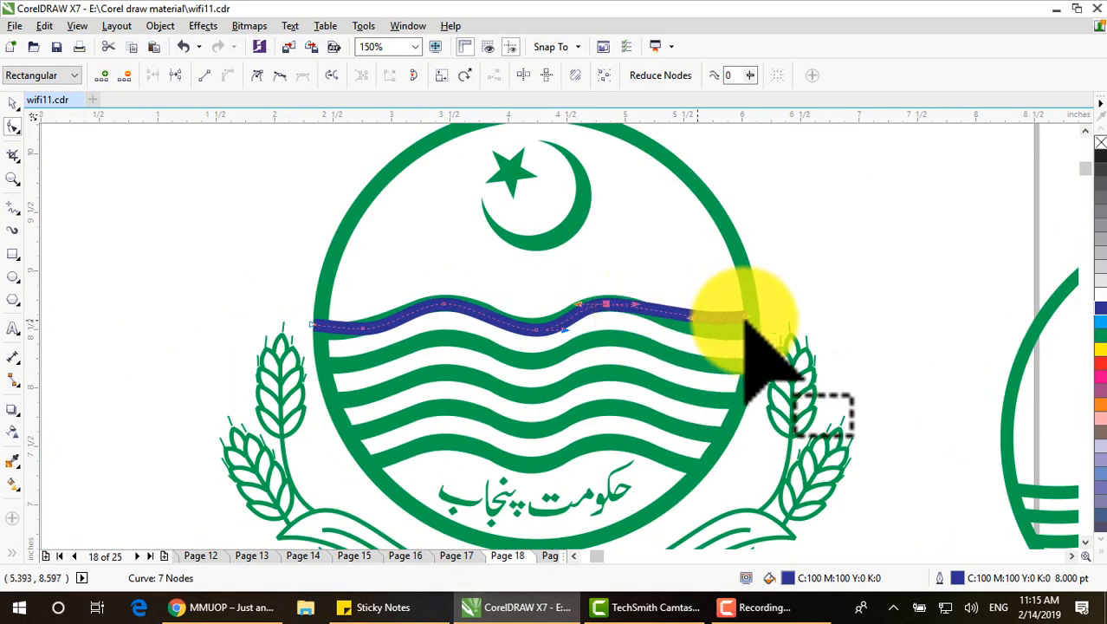
{"action": "scroll", "coordinate": [754, 314], "scroll_direction": "up", "scroll_amount": 2}
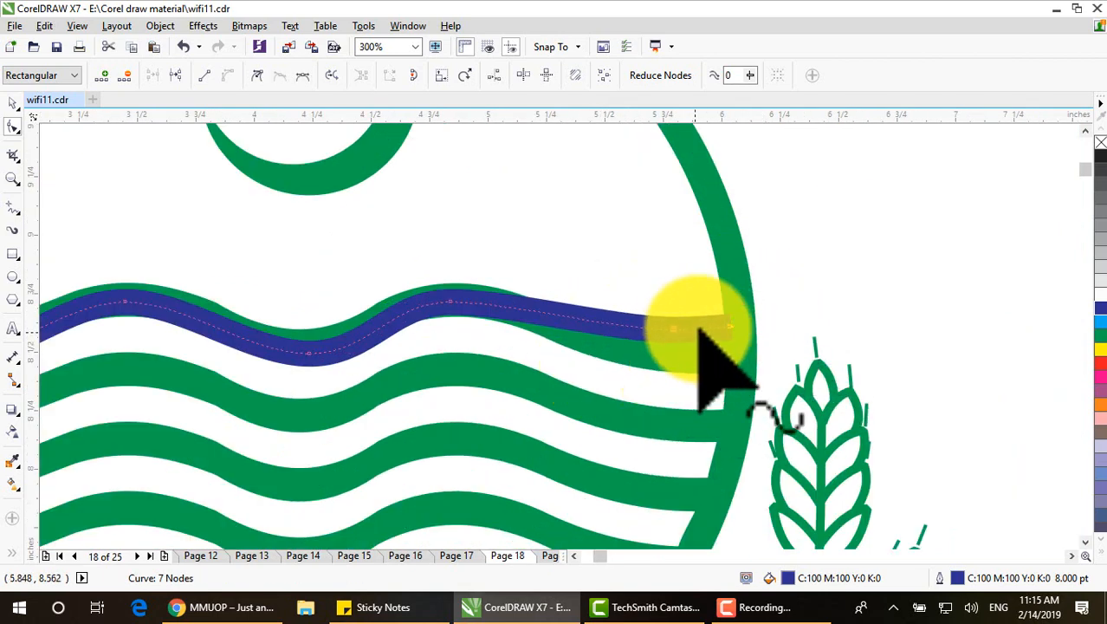
{"action": "left_click_drag", "start_coordinate": [672, 330], "coordinate": [667, 356]}
{"action": "scroll", "coordinate": [646, 368], "scroll_direction": "down", "scroll_amount": 2}
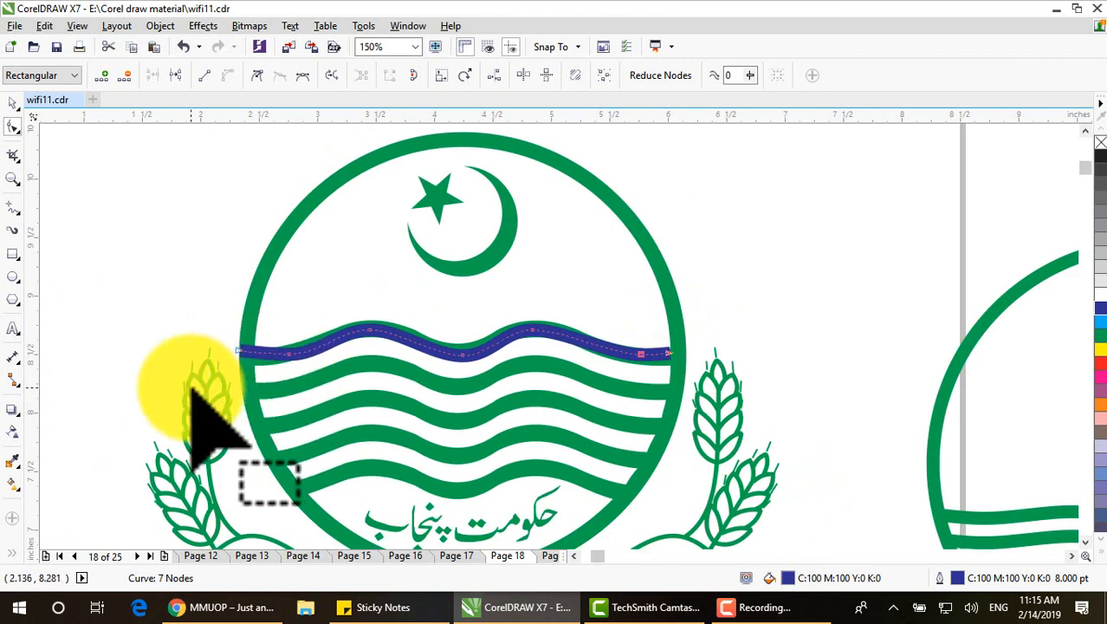
Move the reshaped blue wave back onto the new ring, centred at about X 10.06, Y 7.434 inches
{"action": "left_click", "coordinate": [13, 103]}
{"action": "scroll", "coordinate": [685, 351], "scroll_direction": "down", "scroll_amount": 2}
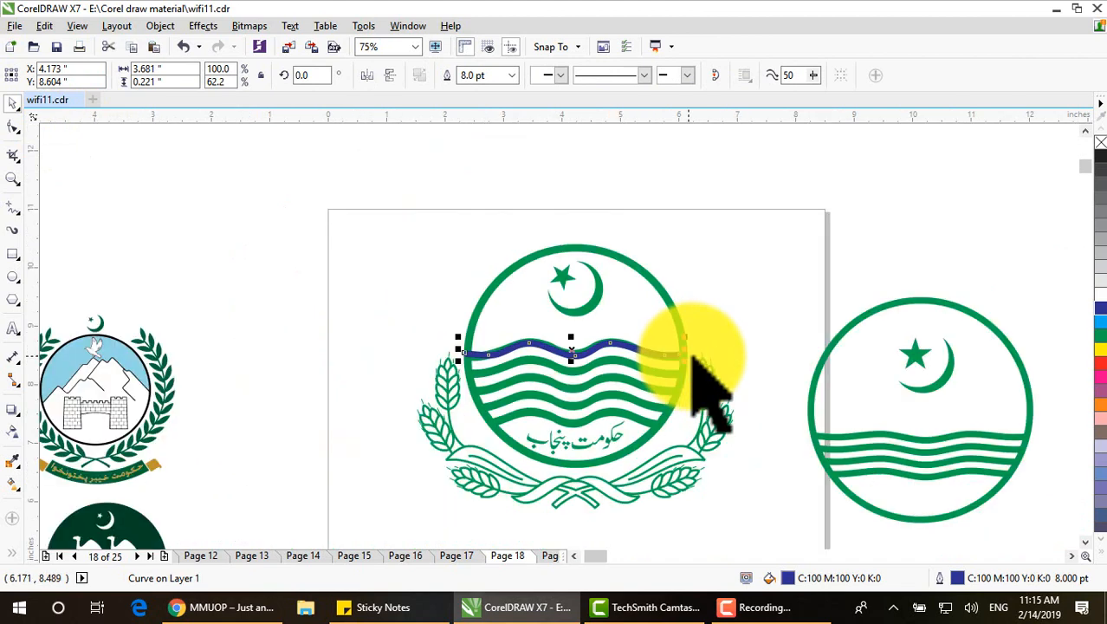
{"action": "left_click_drag", "start_coordinate": [574, 355], "coordinate": [919, 422]}
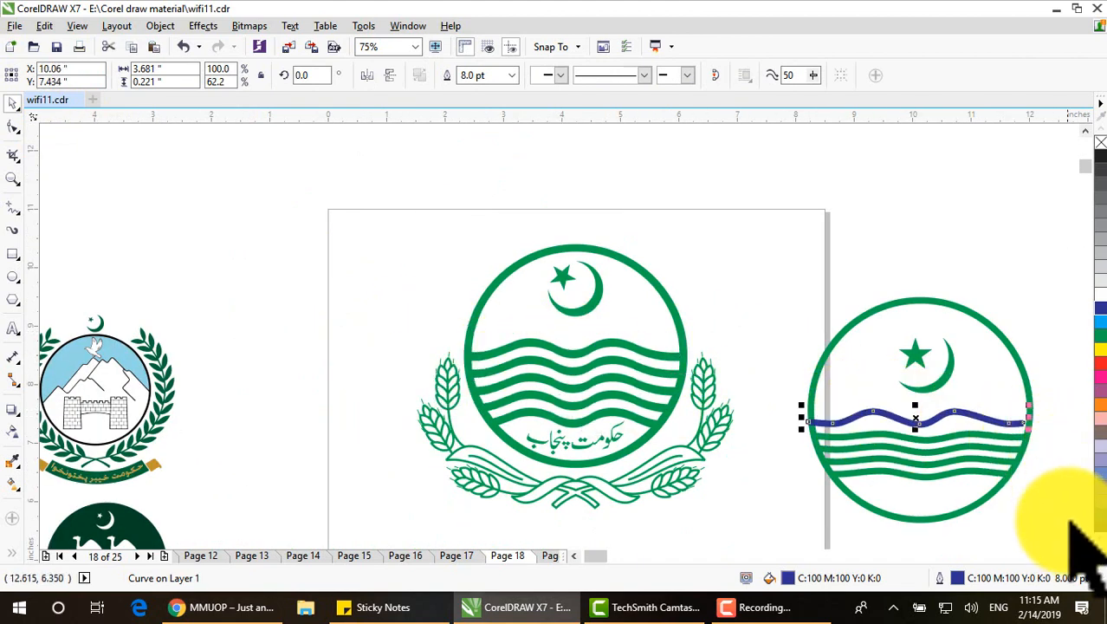
Delete the four old green waves below the blue wave in the new ring
{"action": "scroll", "coordinate": [1081, 520], "scroll_direction": "down", "scroll_amount": 1}
{"action": "scroll", "coordinate": [1081, 520], "scroll_direction": "right", "scroll_amount": 4}
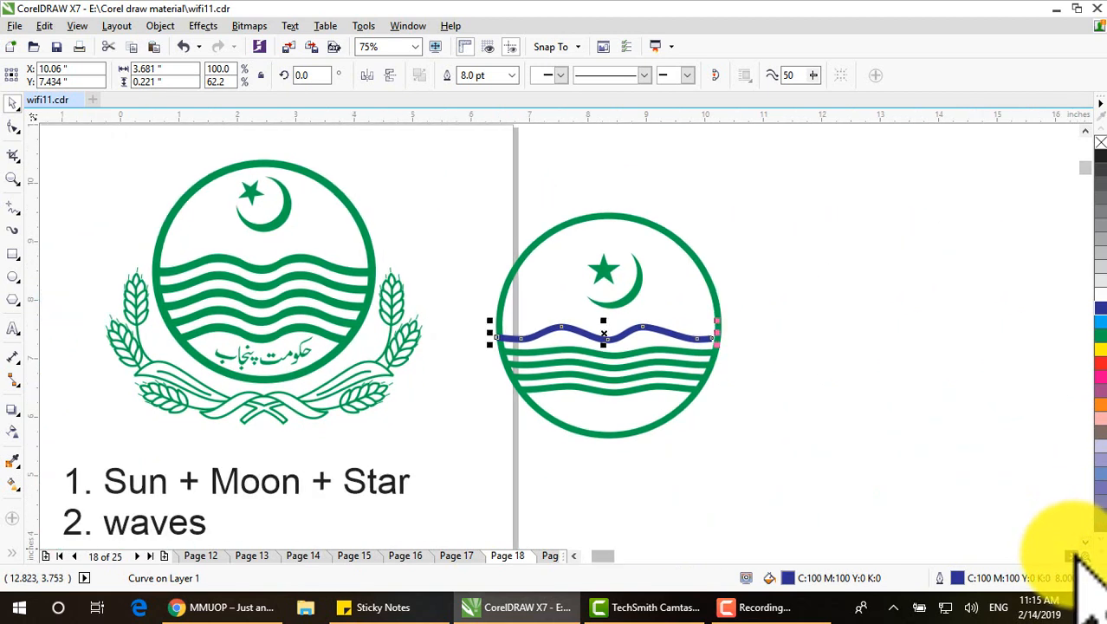
{"action": "left_click_drag", "start_coordinate": [461, 345], "coordinate": [761, 414]}
{"action": "key", "text": "Delete"}
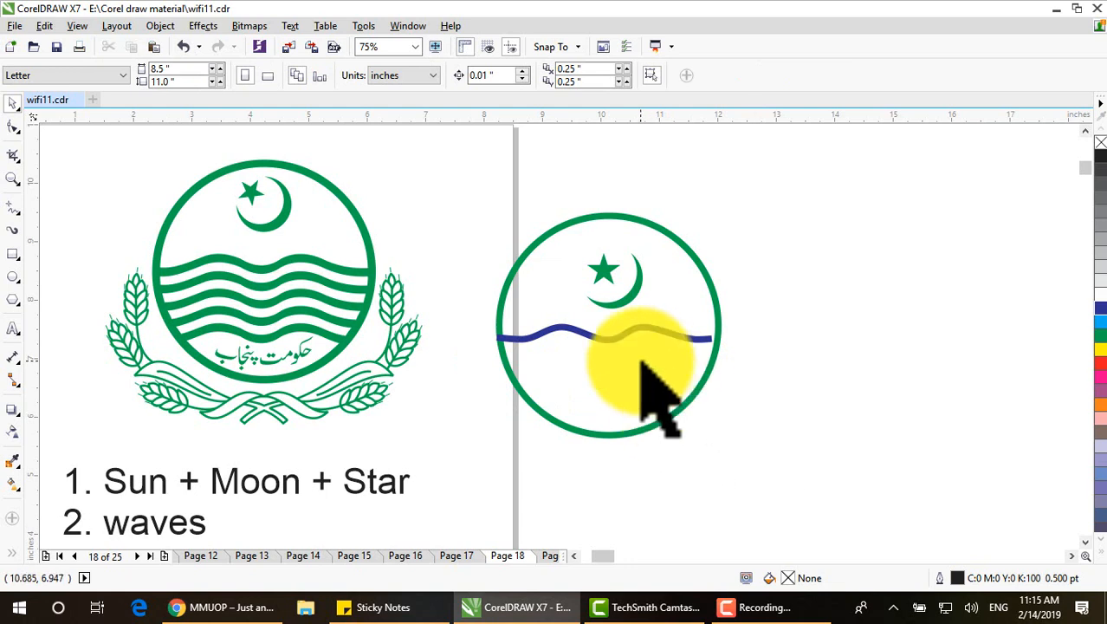
Stretch the blue wave to about 4.077 inches wide and centre it horizontally with the ring and the crescent and star
{"action": "left_click", "coordinate": [626, 338]}
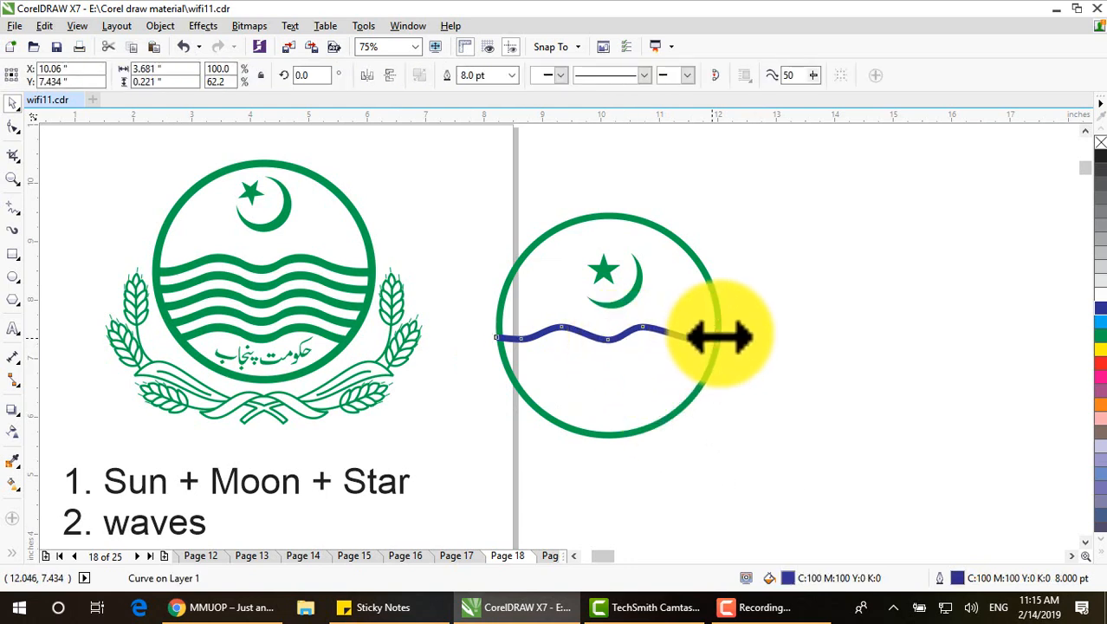
{"action": "left_click_drag", "start_coordinate": [723, 338], "coordinate": [742, 338]}
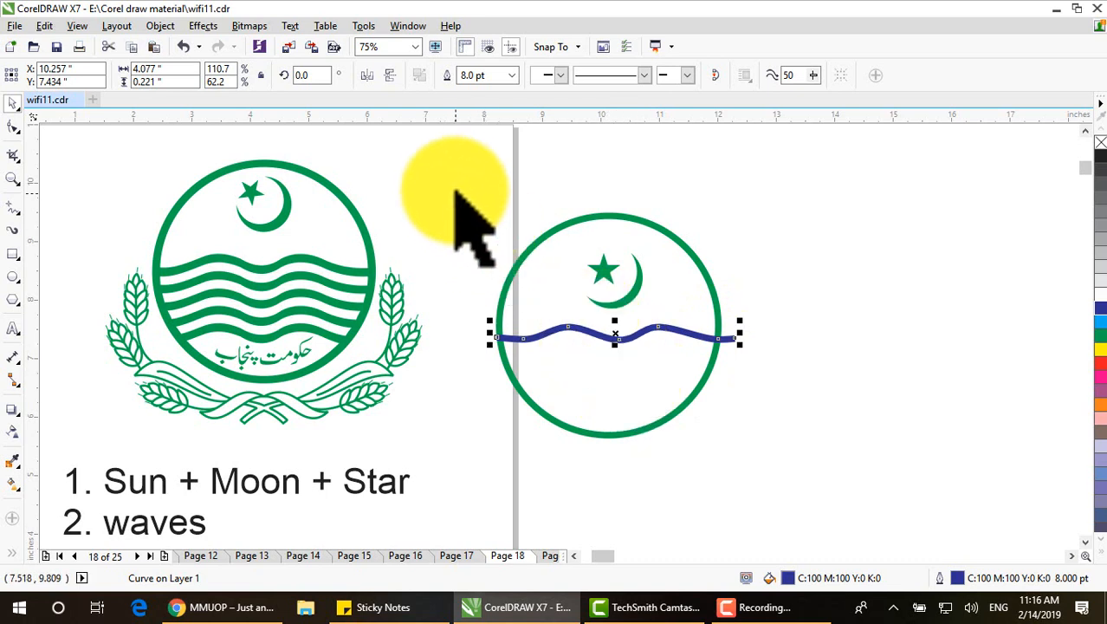
{"action": "left_click_drag", "start_coordinate": [457, 182], "coordinate": [798, 472]}
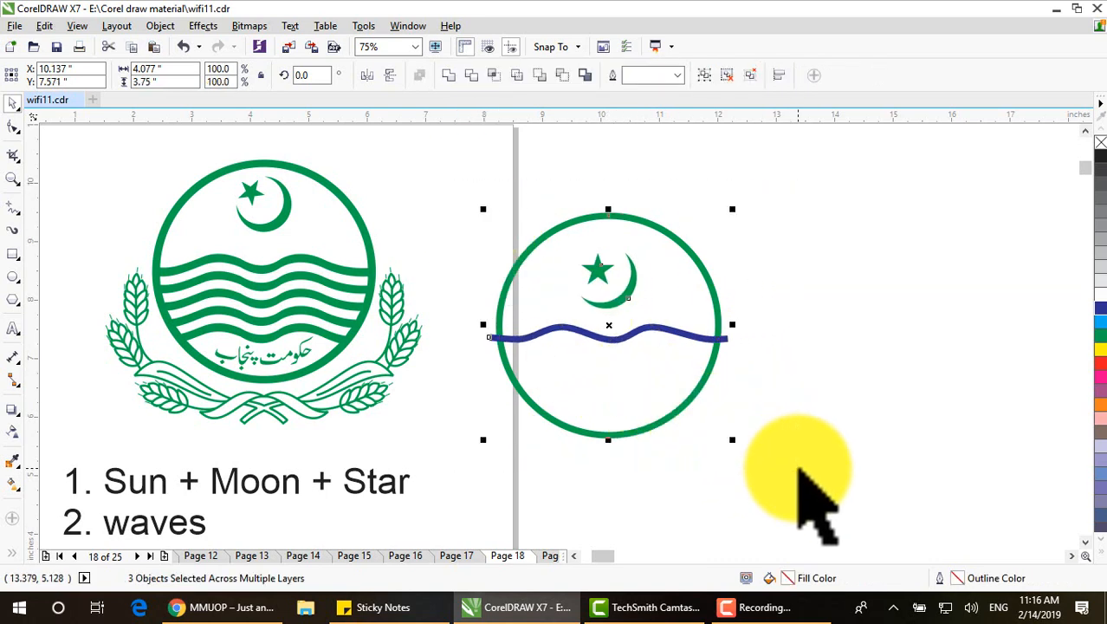
{"action": "left_click", "coordinate": [783, 442]}
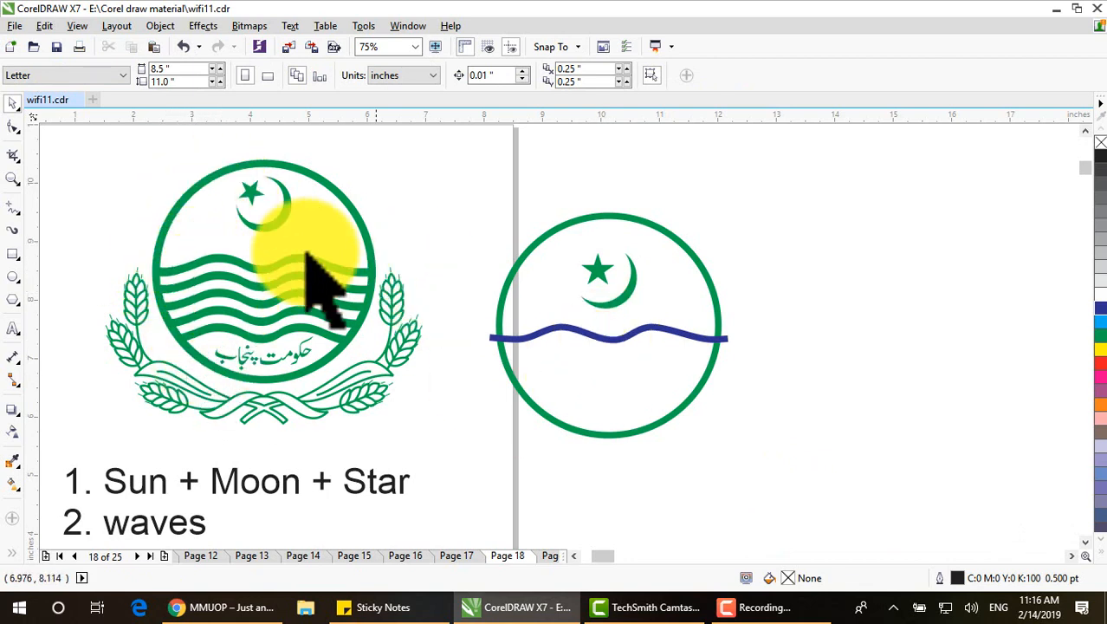
Duplicate the blue wave downward to make five evenly spaced waves and colour their outlines green (C:100 M:0 Y:100 K:0)
{"action": "left_click", "coordinate": [621, 337]}
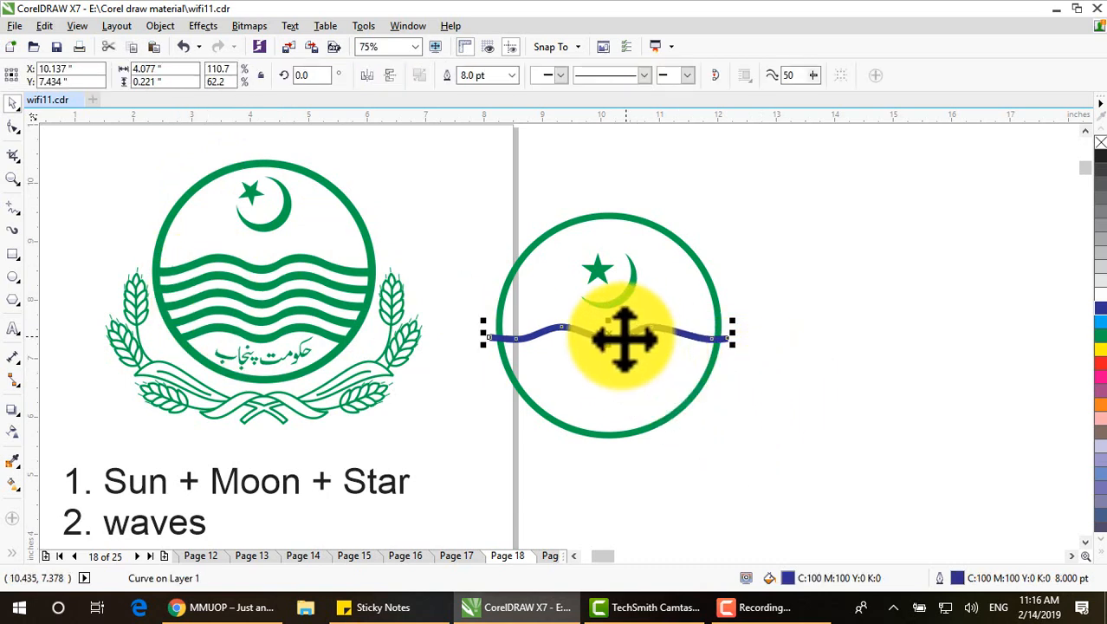
{"action": "left_click_drag", "start_coordinate": [610, 337], "coordinate": [610, 351]}
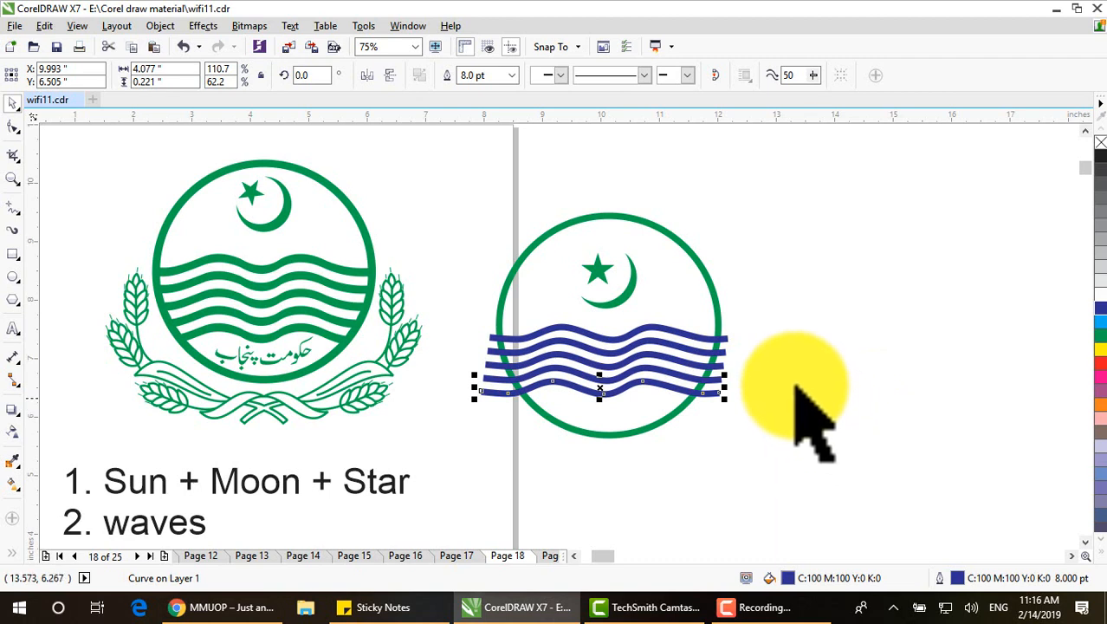
{"action": "left_click_drag", "start_coordinate": [454, 304], "coordinate": [774, 452]}
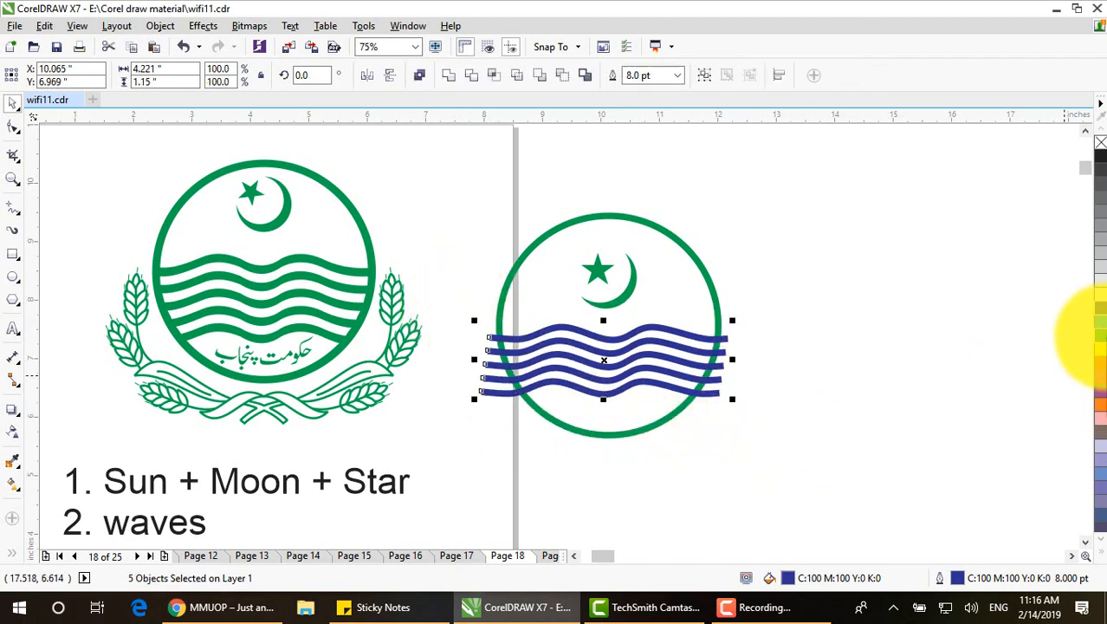
{"action": "right_click", "coordinate": [1099, 335]}
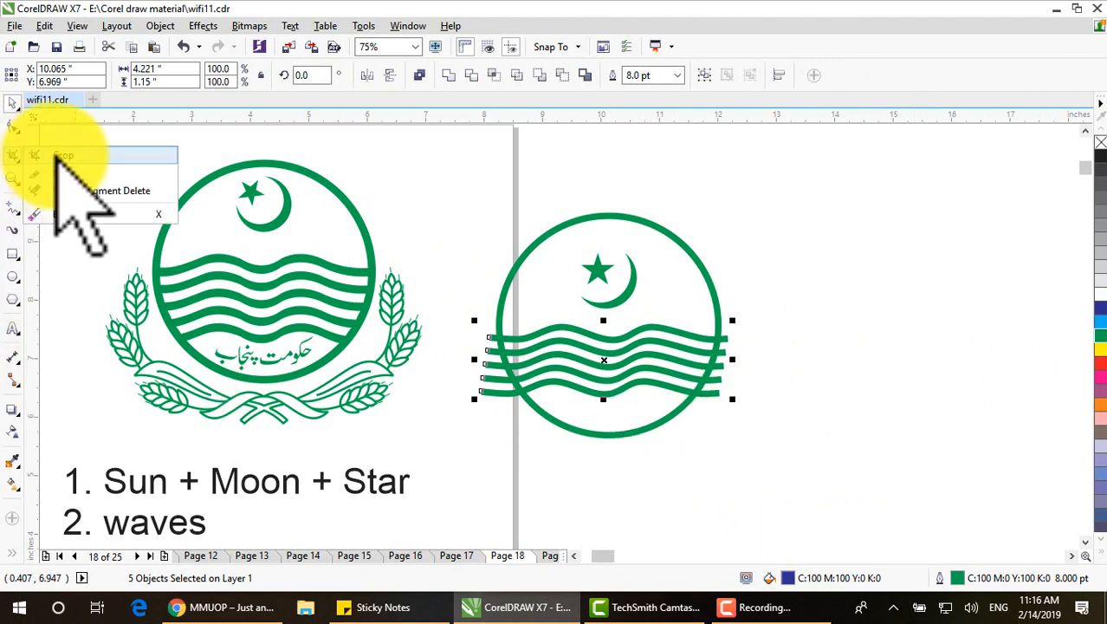
Trim the ends of all five green waves that stick out beyond both sides of the new ring with Virtual Segment Delete
{"action": "left_click", "coordinate": [65, 214]}
{"action": "scroll", "coordinate": [719, 416], "scroll_direction": "up", "scroll_amount": 3}
{"action": "scroll", "coordinate": [754, 460], "scroll_direction": "down", "scroll_amount": 2}
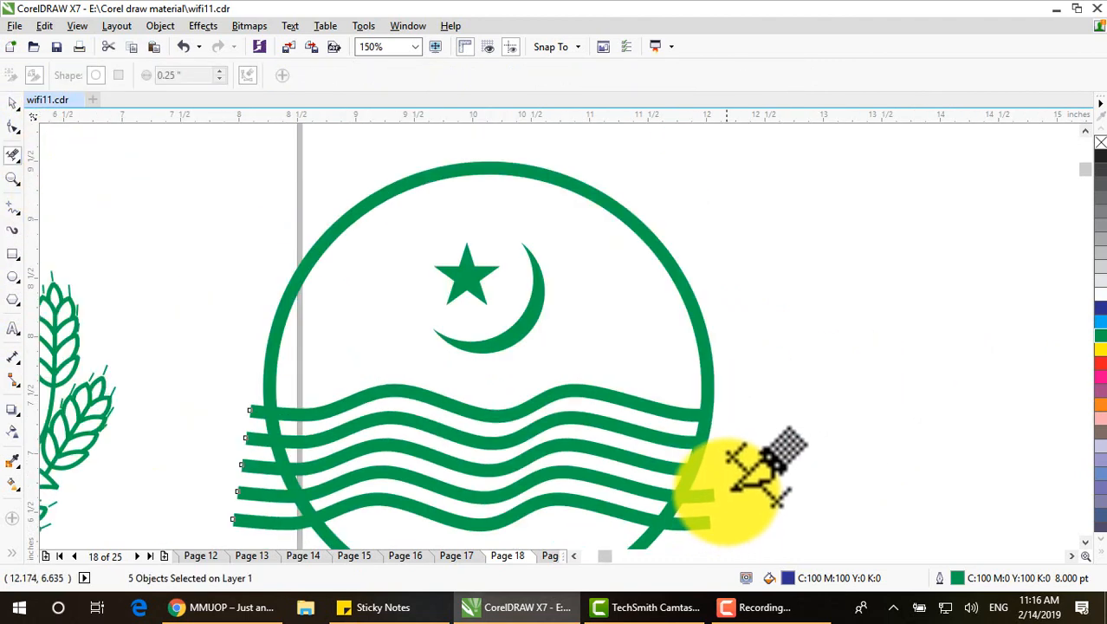
{"action": "scroll", "coordinate": [222, 390], "scroll_direction": "down", "scroll_amount": 1}
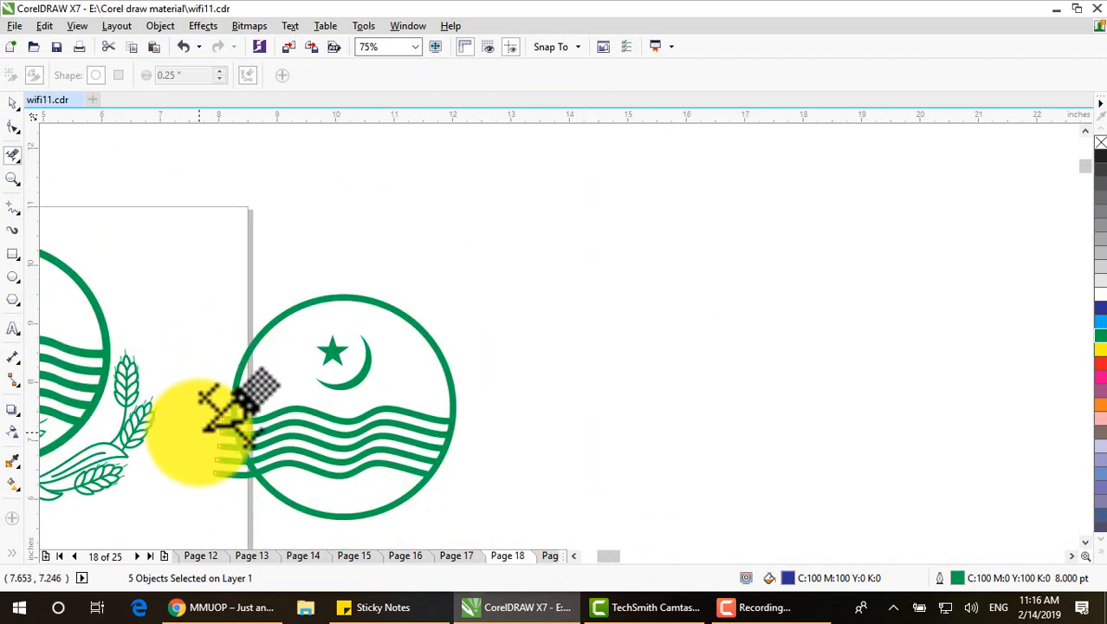
{"action": "scroll", "coordinate": [277, 330], "scroll_direction": "up", "scroll_amount": 1}
{"action": "left_click_drag", "start_coordinate": [270, 416], "coordinate": [240, 485]}
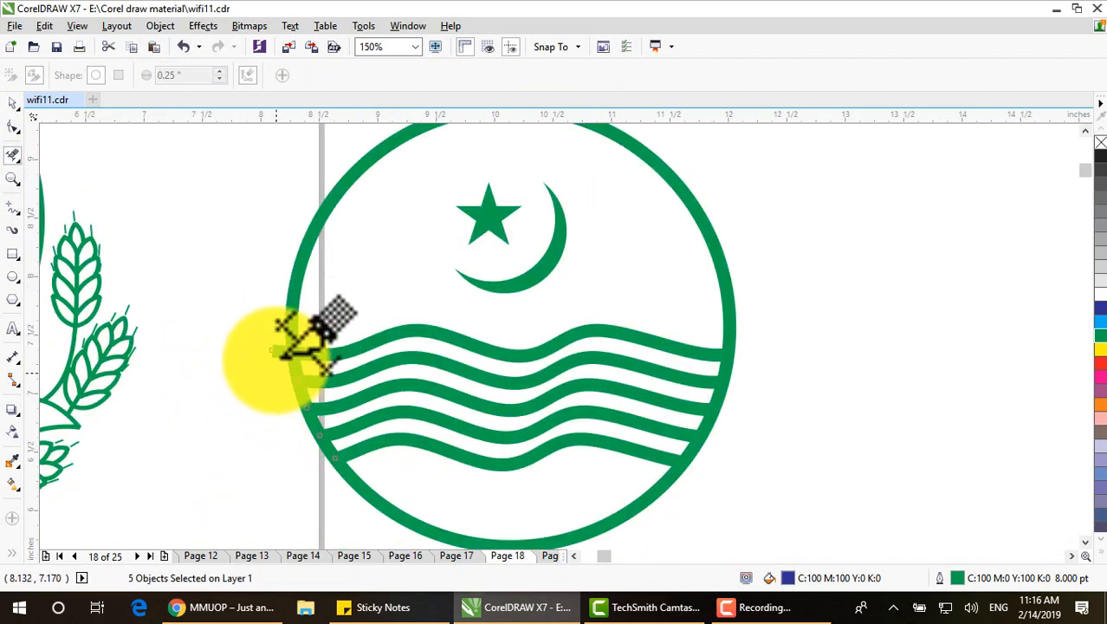
{"action": "left_click_drag", "start_coordinate": [274, 328], "coordinate": [266, 386]}
{"action": "scroll", "coordinate": [270, 381], "scroll_direction": "down", "scroll_amount": 1}
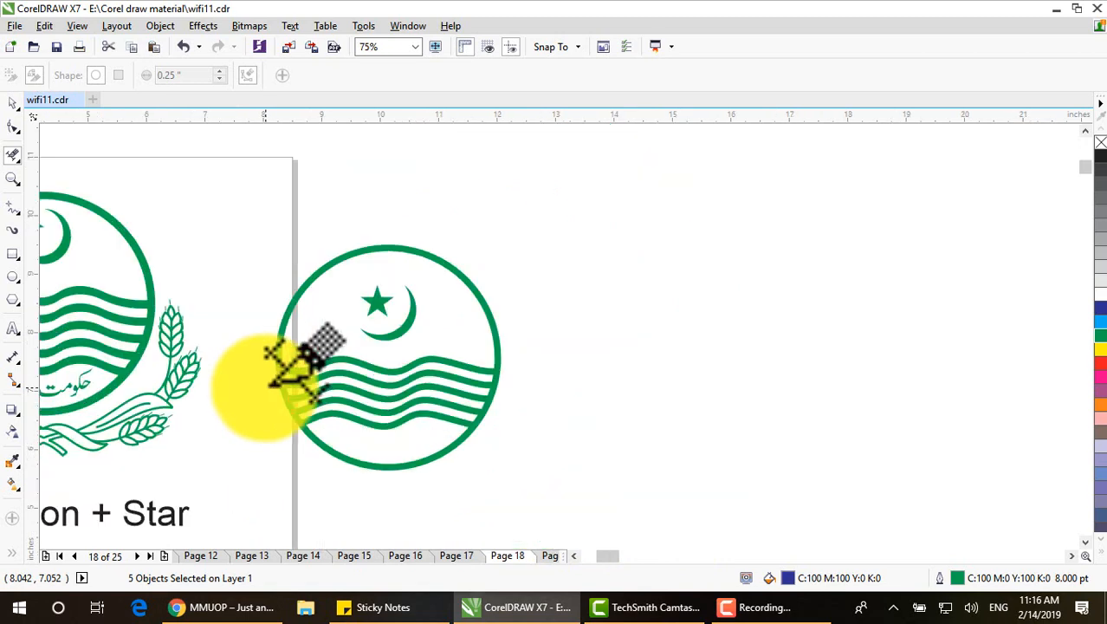
{"action": "left_click", "coordinate": [12, 103]}
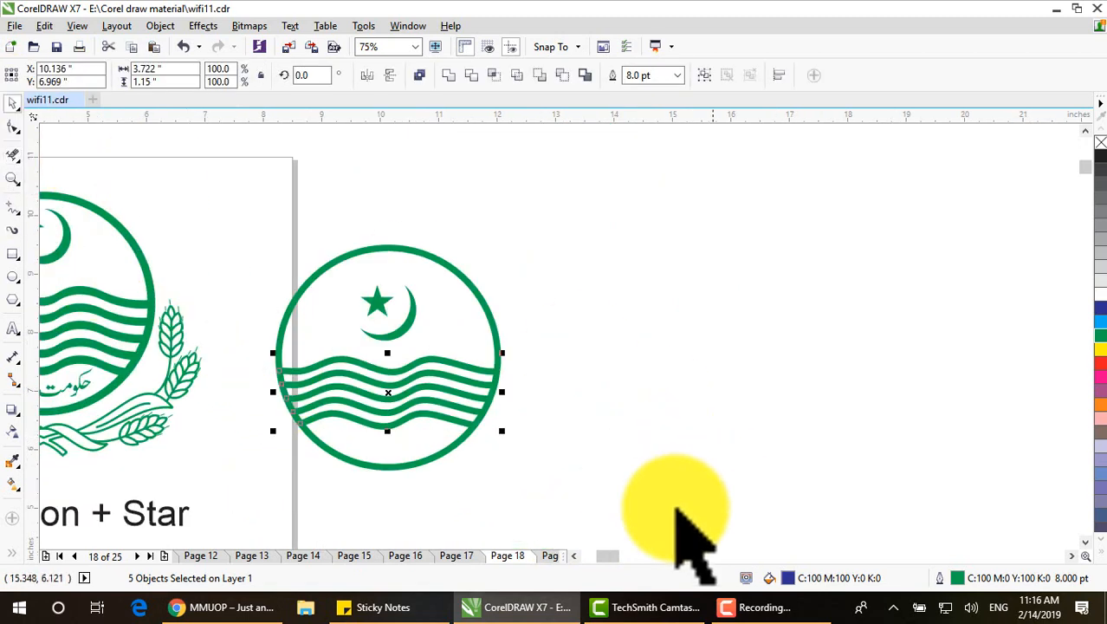
{"action": "scroll", "coordinate": [582, 559], "scroll_direction": "left", "scroll_amount": 2}
{"action": "left_click", "coordinate": [832, 278]}
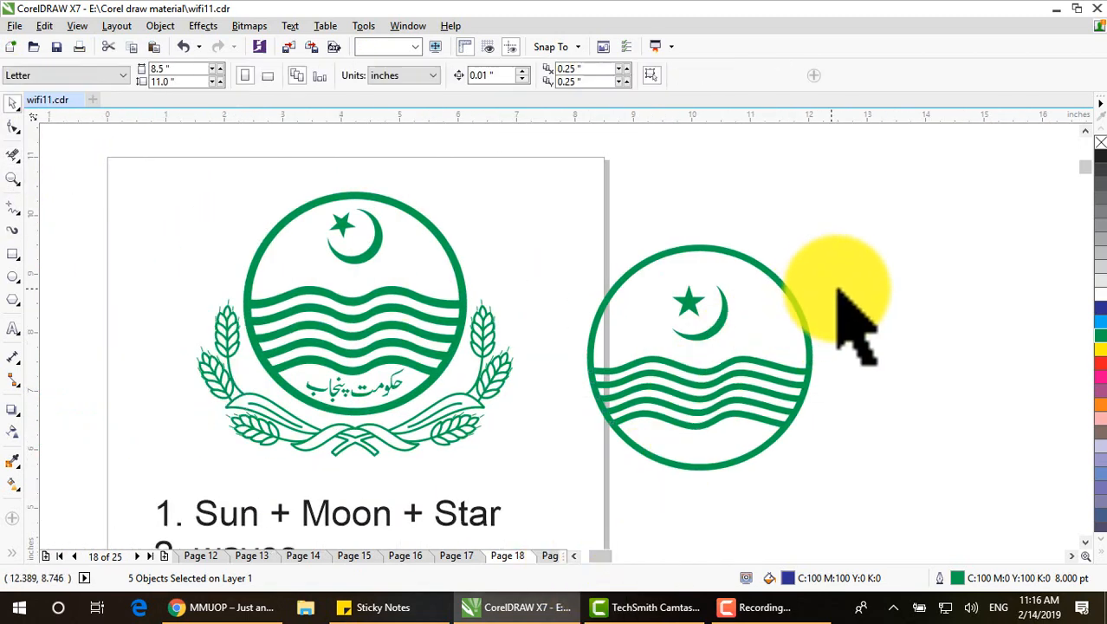
Draw an ellipse about 0.81 by 0.88 inches over the crescent in the reference emblem
{"action": "left_click", "coordinate": [711, 329]}
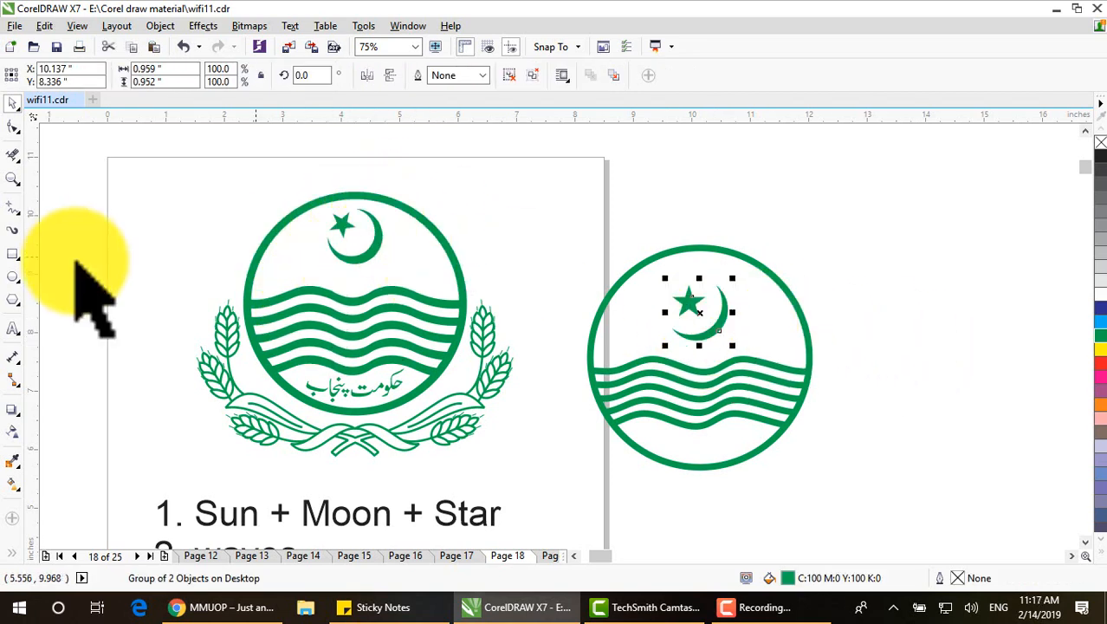
{"action": "left_click", "coordinate": [13, 275]}
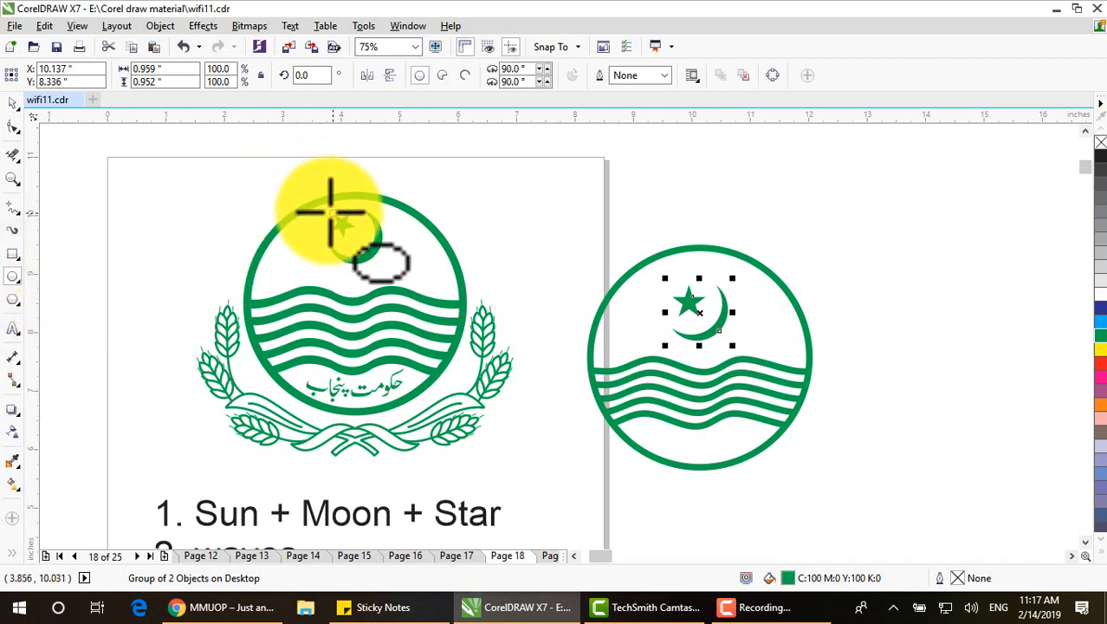
{"action": "left_click_drag", "start_coordinate": [334, 222], "coordinate": [375, 264]}
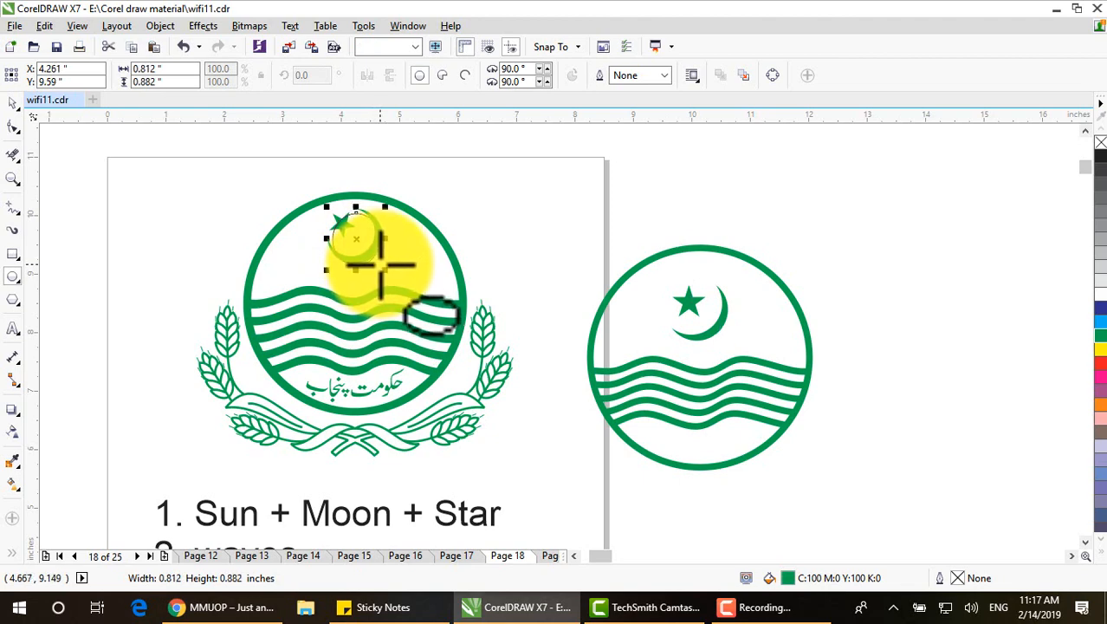
{"action": "left_click_drag", "start_coordinate": [381, 264], "coordinate": [381, 264]}
Resize the ellipse to about 0.943 by 0.952 inches so that it follows the outer edge of the reference crescent
{"action": "scroll", "coordinate": [358, 238], "scroll_direction": "up", "scroll_amount": 2}
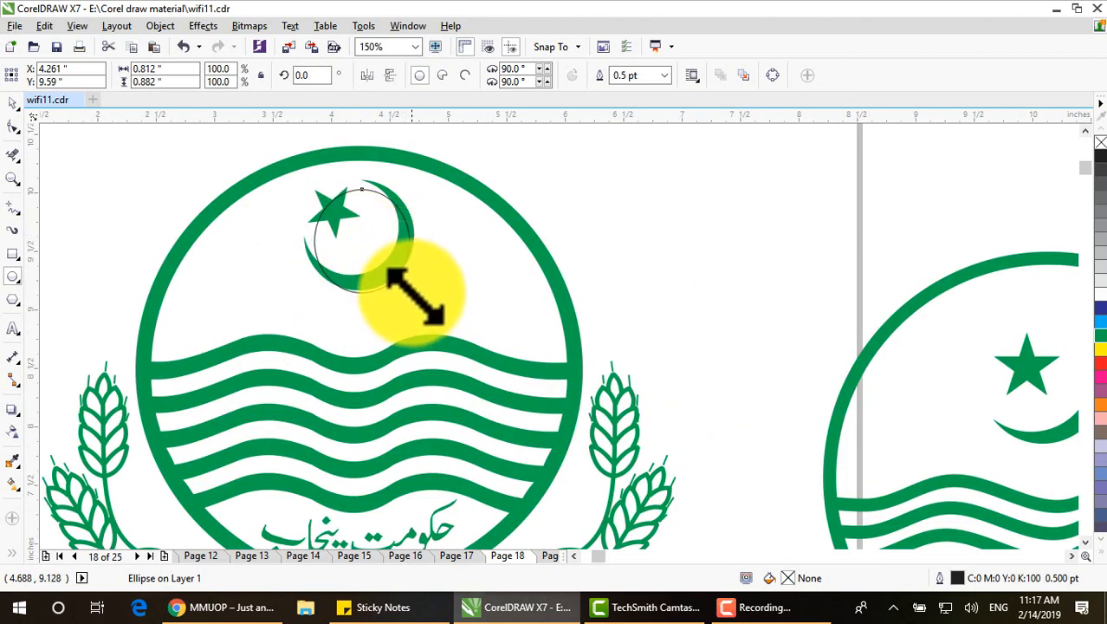
{"action": "left_click_drag", "start_coordinate": [417, 297], "coordinate": [422, 300]}
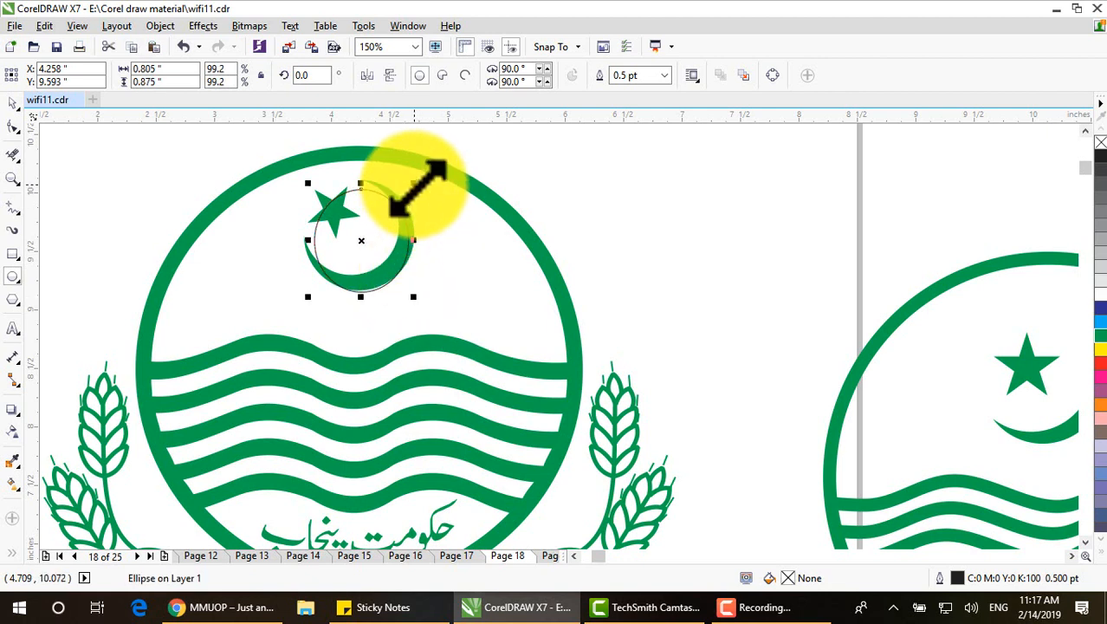
{"action": "left_click_drag", "start_coordinate": [420, 173], "coordinate": [420, 176]}
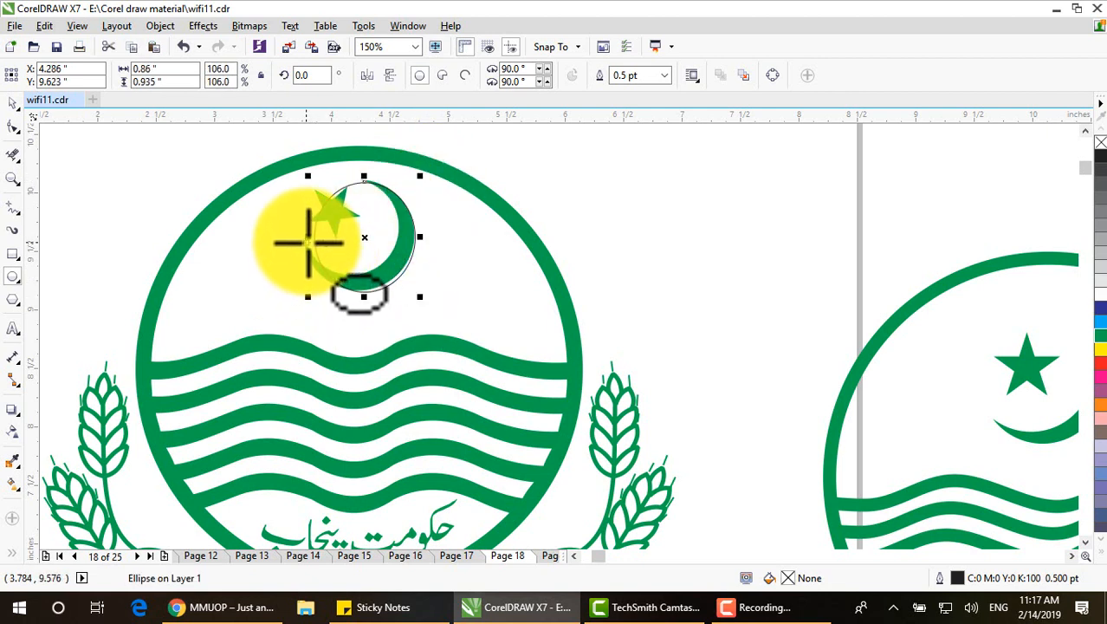
{"action": "left_click_drag", "start_coordinate": [299, 246], "coordinate": [299, 246]}
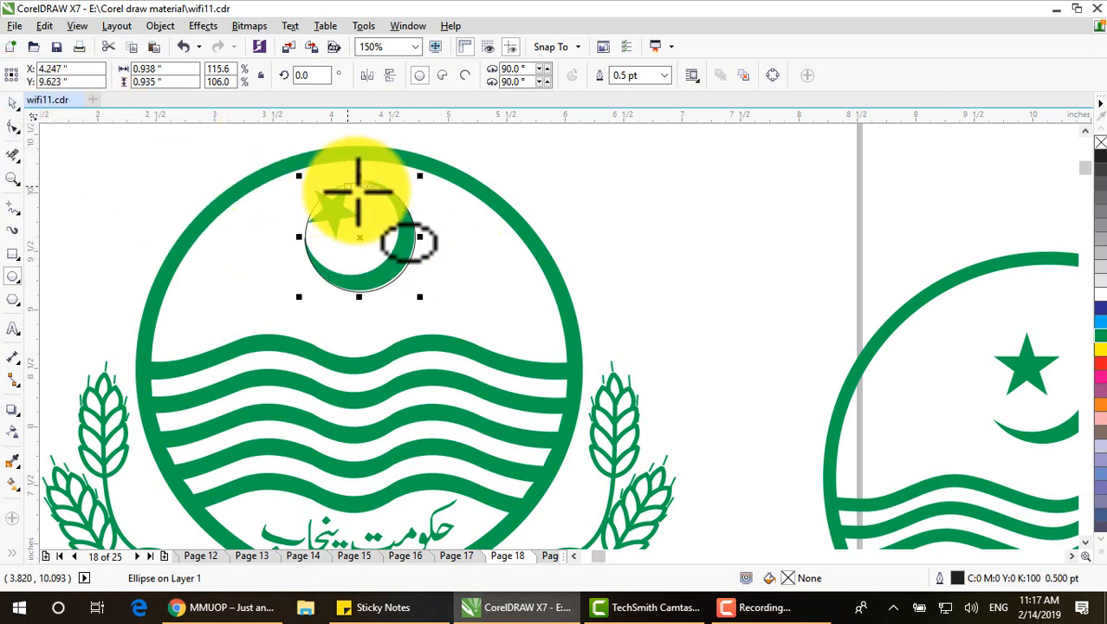
{"action": "scroll", "coordinate": [360, 174], "scroll_direction": "up", "scroll_amount": 2}
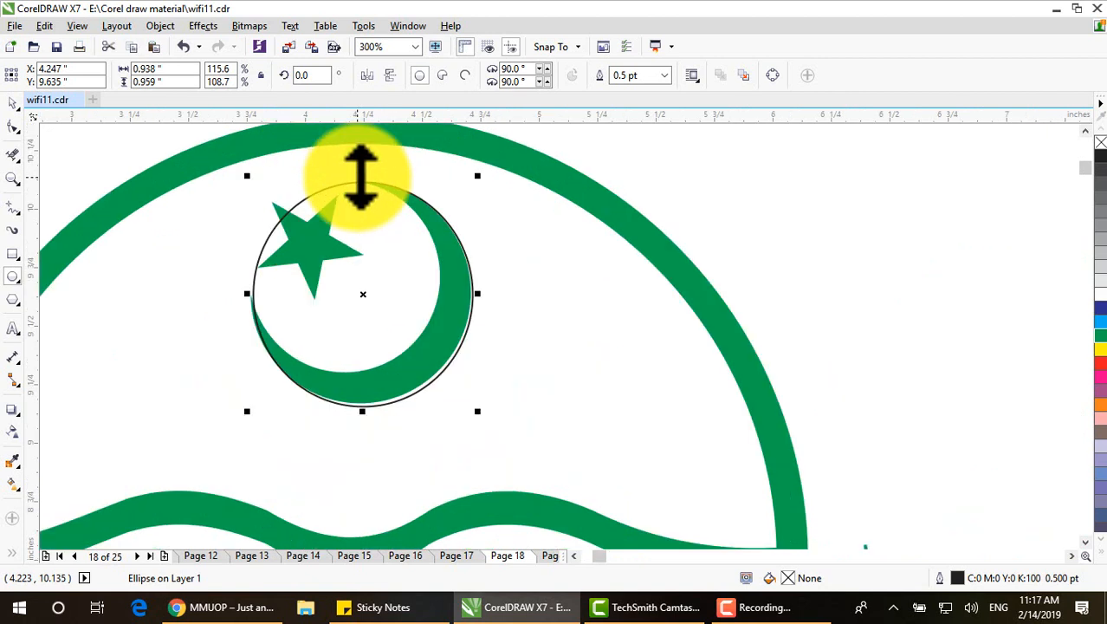
{"action": "left_click_drag", "start_coordinate": [476, 409], "coordinate": [475, 410]}
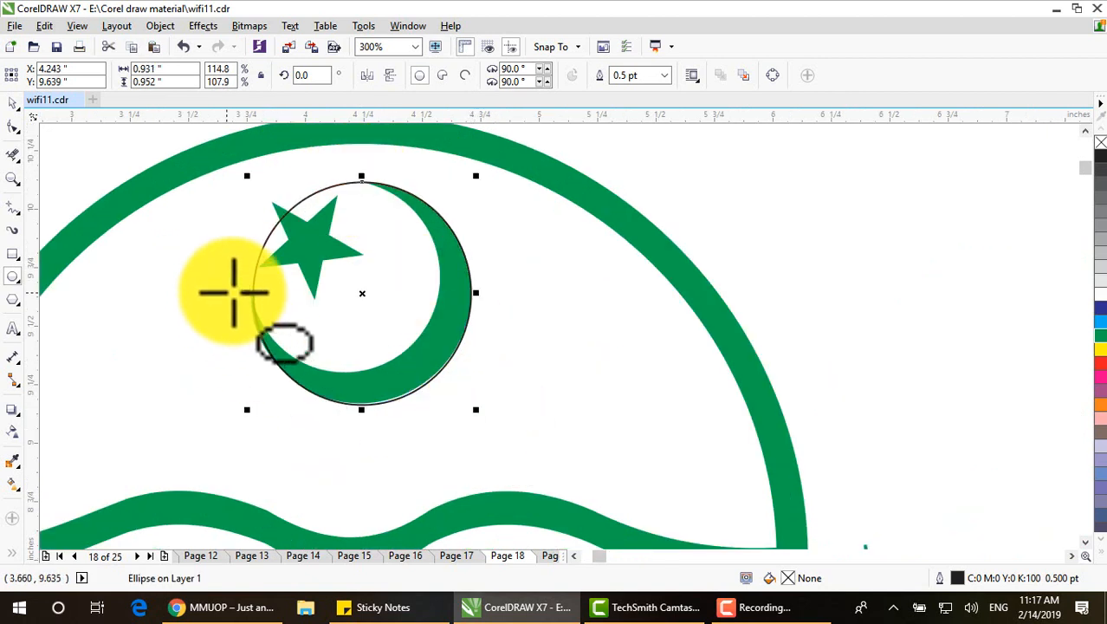
{"action": "left_click_drag", "start_coordinate": [246, 293], "coordinate": [239, 293]}
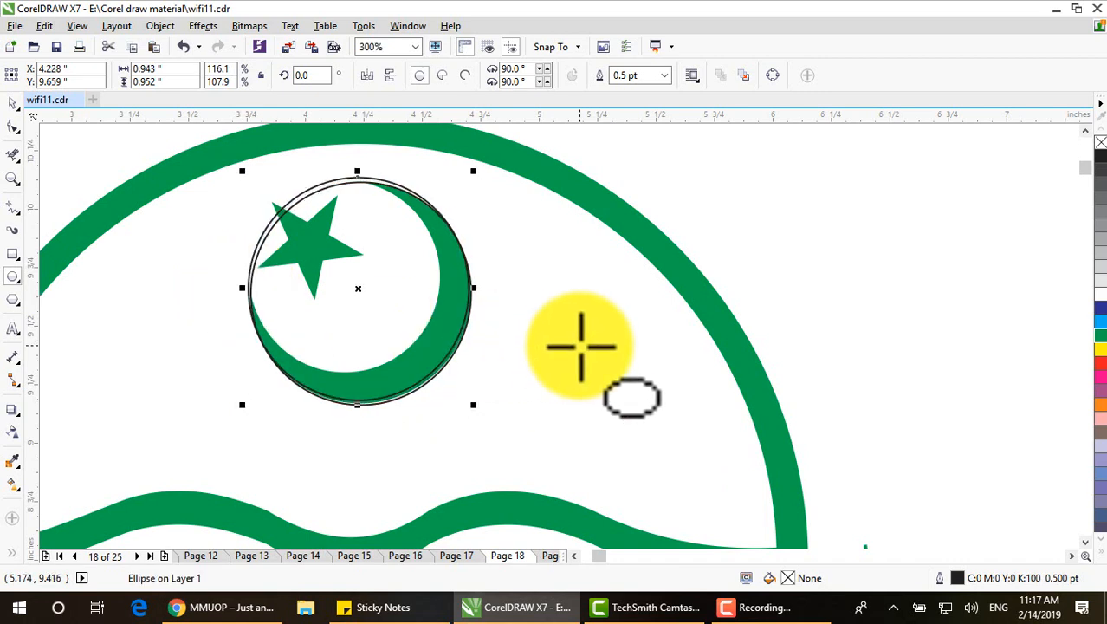
Duplicate the ellipse and nudge the copy up and to the left, centred at about X 4.128, Y 9.749 inches
{"action": "key", "text": "Left"}
{"action": "key", "text": "Up"}
{"action": "key", "text": "Left"}
{"action": "key", "text": "Up"}
{"action": "key", "text": "Left"}
{"action": "key", "text": "Up"}
{"action": "key", "text": "Left"}
{"action": "key", "text": "Up"}
{"action": "key", "text": "Left"}
{"action": "key", "text": "Up"}
{"action": "key", "text": "Left"}
{"action": "key", "text": "Up"}
{"action": "key", "text": "Left"}
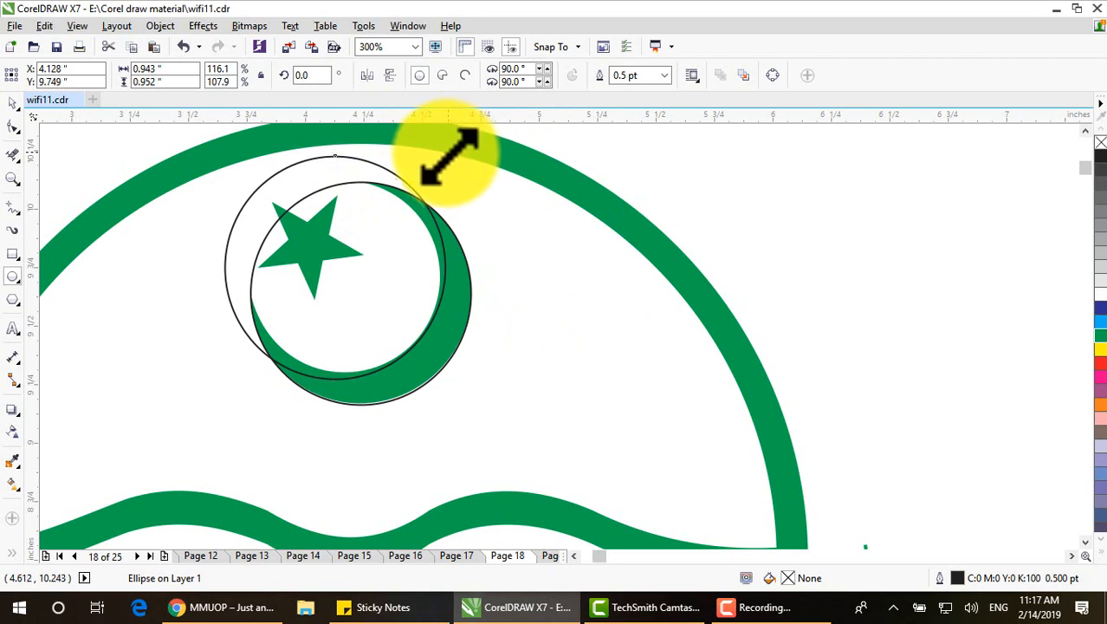
Shrink the copied ellipse to about 0.837 by 0.845 inches and fit it to the crescent's inner edge at about X 4.161, Y 9.712 inches
{"action": "left_click_drag", "start_coordinate": [446, 156], "coordinate": [432, 168]}
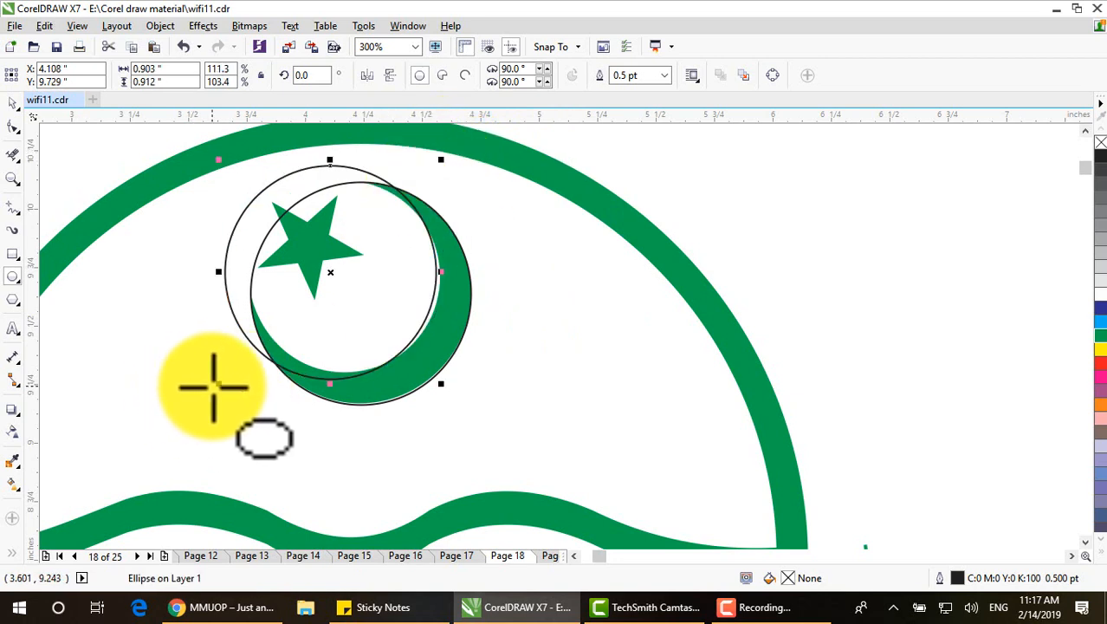
{"action": "left_click_drag", "start_coordinate": [218, 383], "coordinate": [234, 369]}
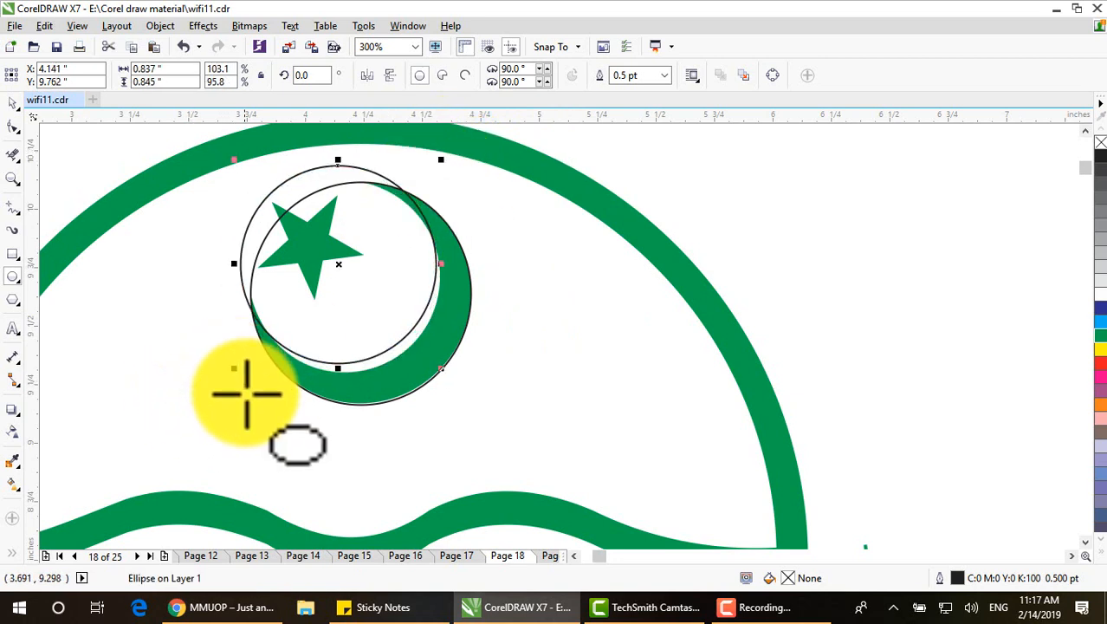
{"action": "key", "text": "Down"}
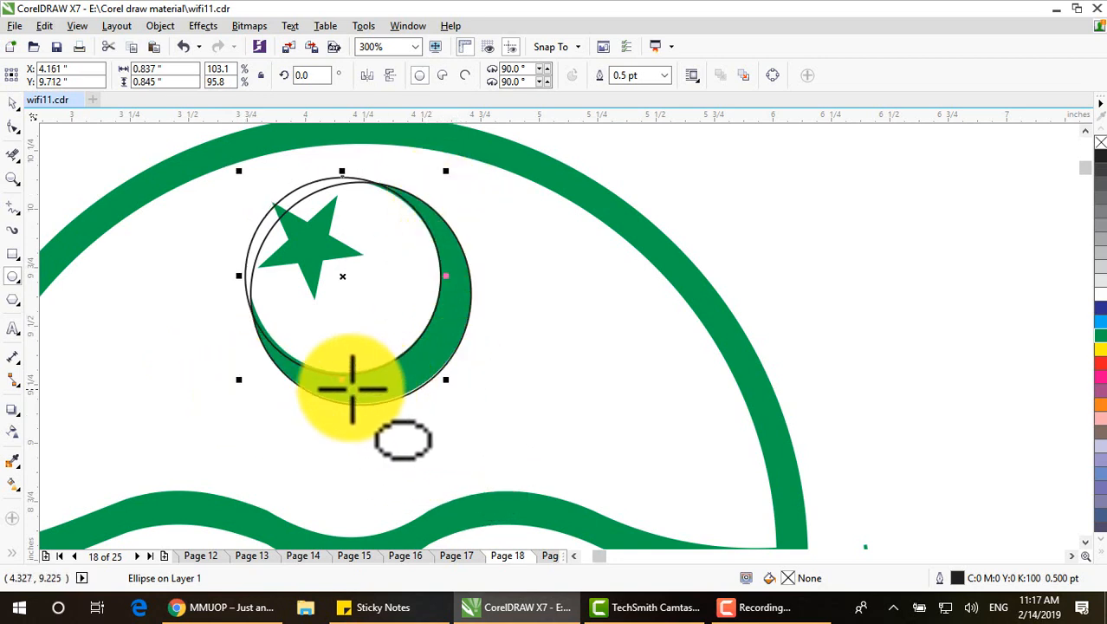
Move both ellipses outside the reference ring to about X 6.36, Y 9.68 inches and fill the crescent area between them blue with Smart Fill
{"action": "left_click", "coordinate": [13, 102]}
{"action": "left_click_drag", "start_coordinate": [153, 141], "coordinate": [568, 433]}
{"action": "left_click_drag", "start_coordinate": [387, 355], "coordinate": [885, 314]}
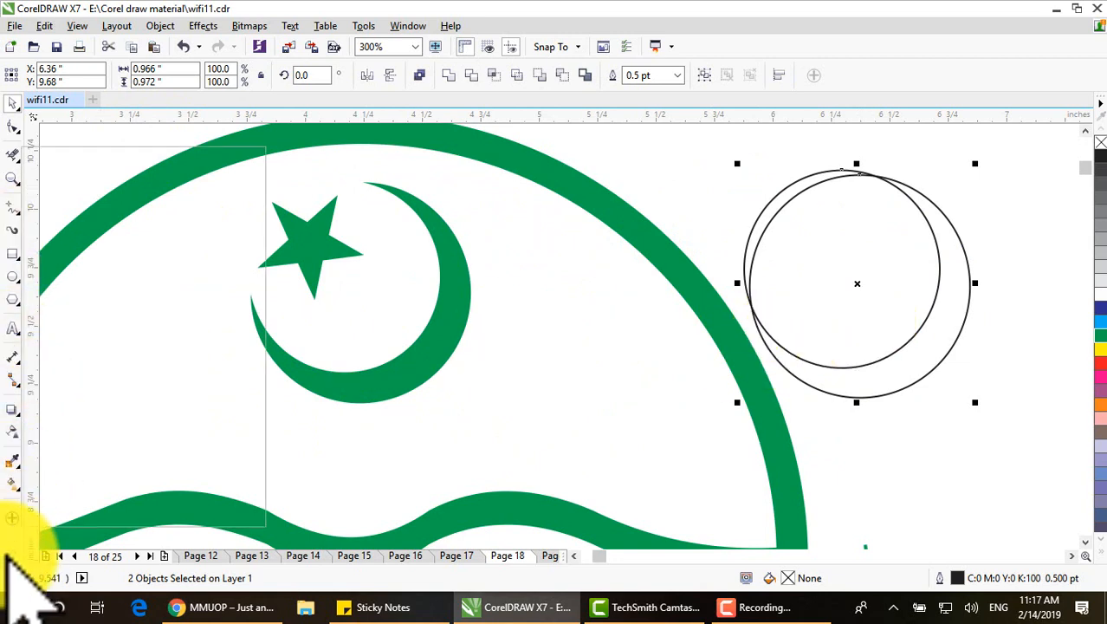
{"action": "left_click", "coordinate": [13, 484]}
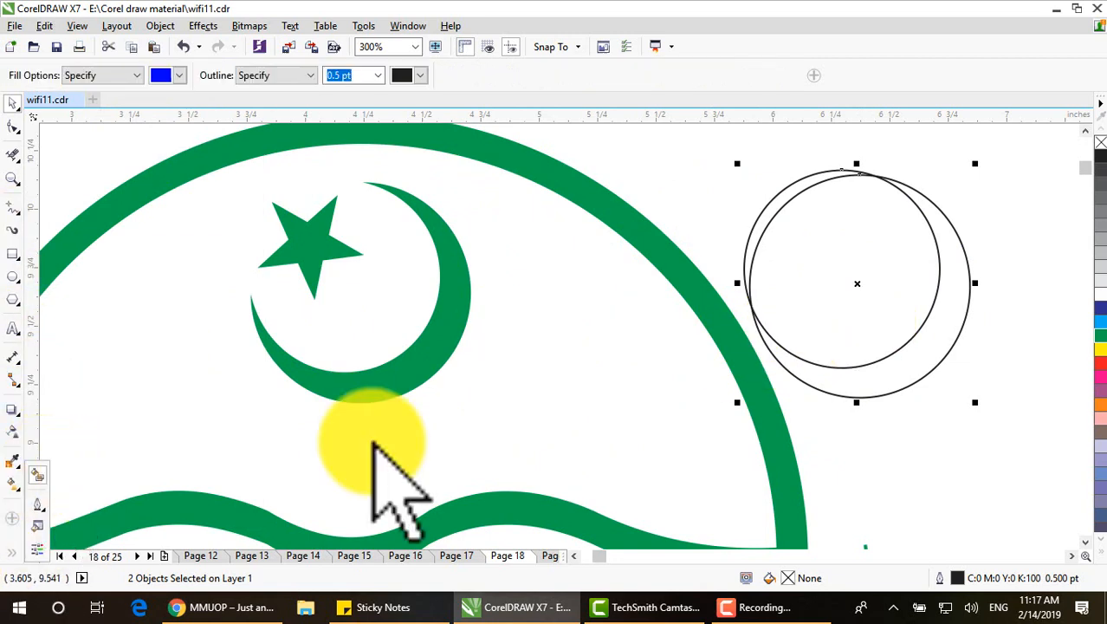
{"action": "left_click", "coordinate": [939, 351]}
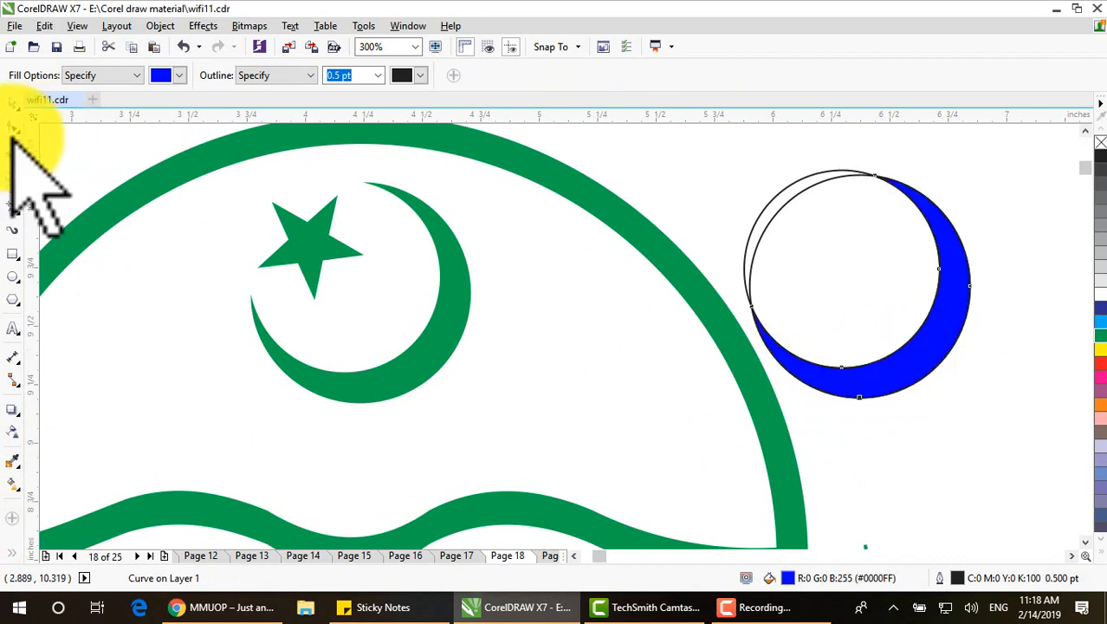
Move the blue crescent to about X 6.706, Y 9.074 inches and delete the two construction ellipses
{"action": "left_click", "coordinate": [13, 103]}
{"action": "left_click_drag", "start_coordinate": [961, 334], "coordinate": [1039, 474]}
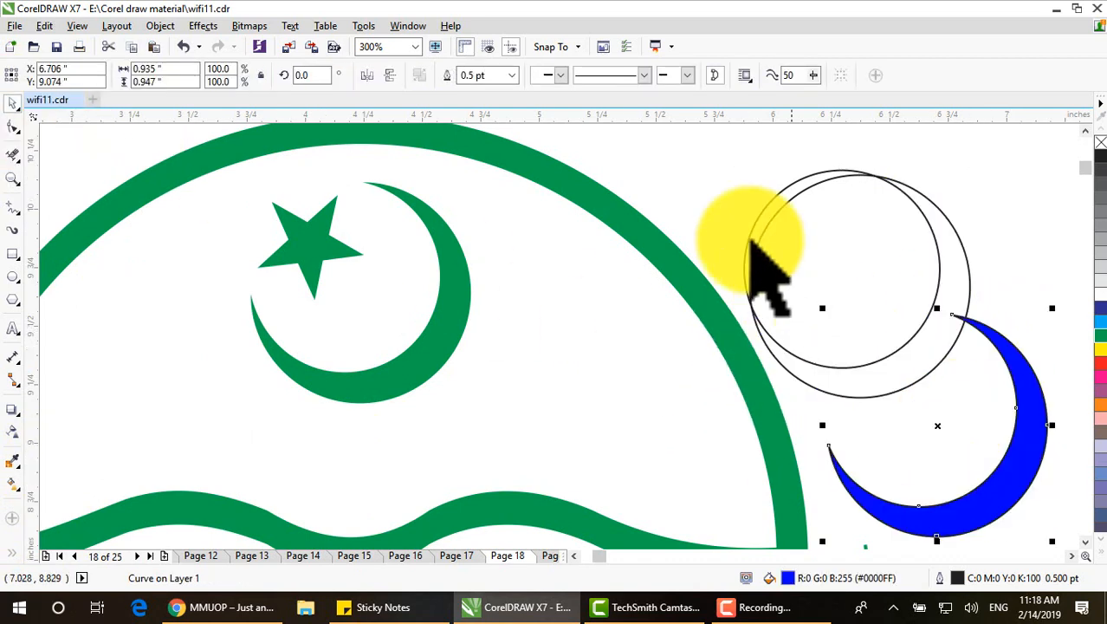
{"action": "left_click_drag", "start_coordinate": [696, 143], "coordinate": [974, 403]}
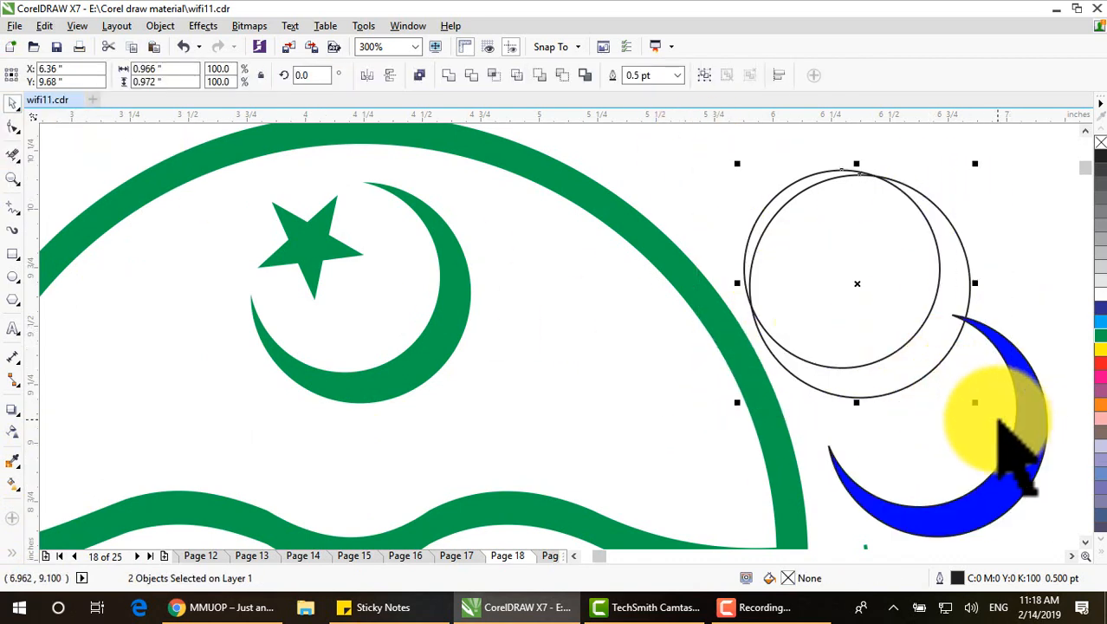
{"action": "key", "text": "Delete"}
Ungroup the crescent and star in the new ring and delete only the old crescent
{"action": "scroll", "coordinate": [1003, 397], "scroll_direction": "down", "scroll_amount": 4}
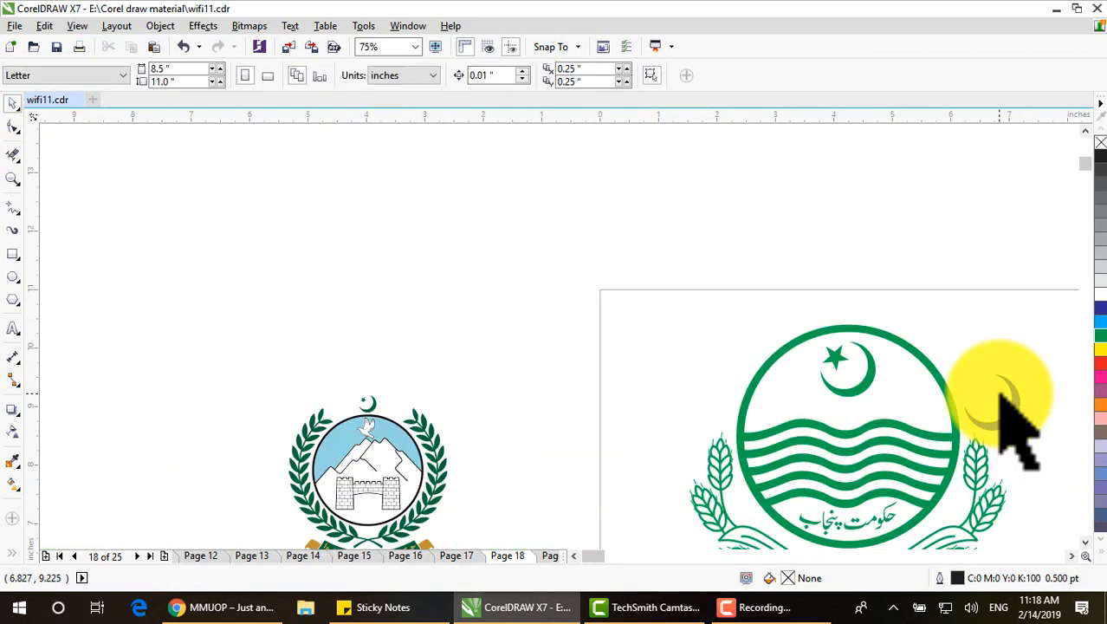
{"action": "left_click", "coordinate": [1073, 556]}
{"action": "left_click", "coordinate": [1073, 557]}
{"action": "left_click", "coordinate": [1073, 556]}
{"action": "left_click", "coordinate": [1073, 556]}
{"action": "left_click", "coordinate": [1073, 557]}
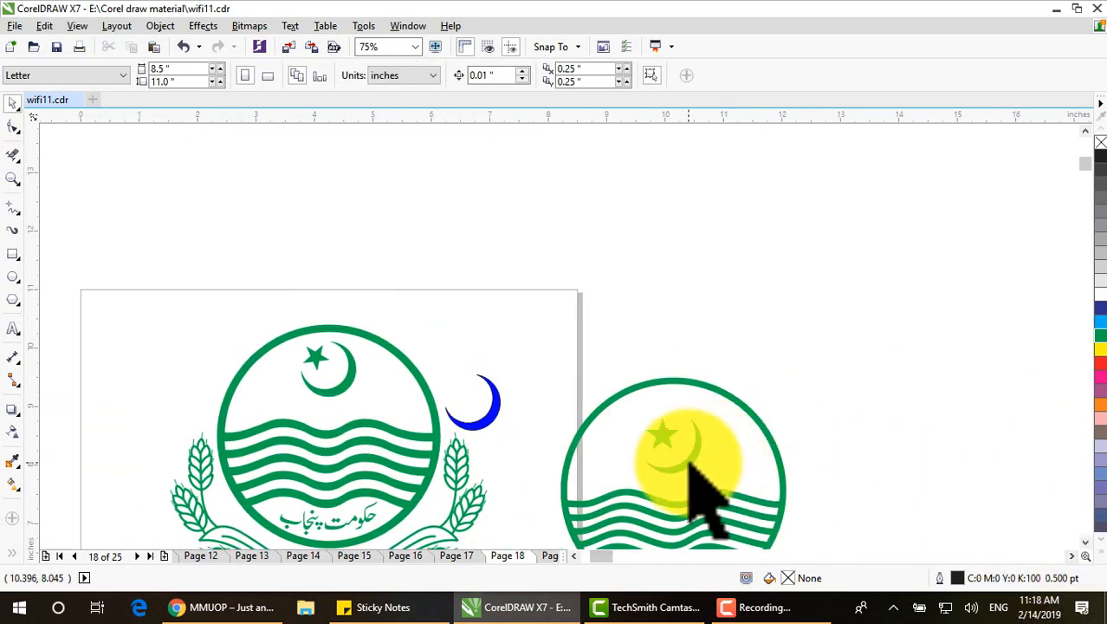
{"action": "left_click", "coordinate": [691, 464]}
{"action": "key", "text": "Delete"}
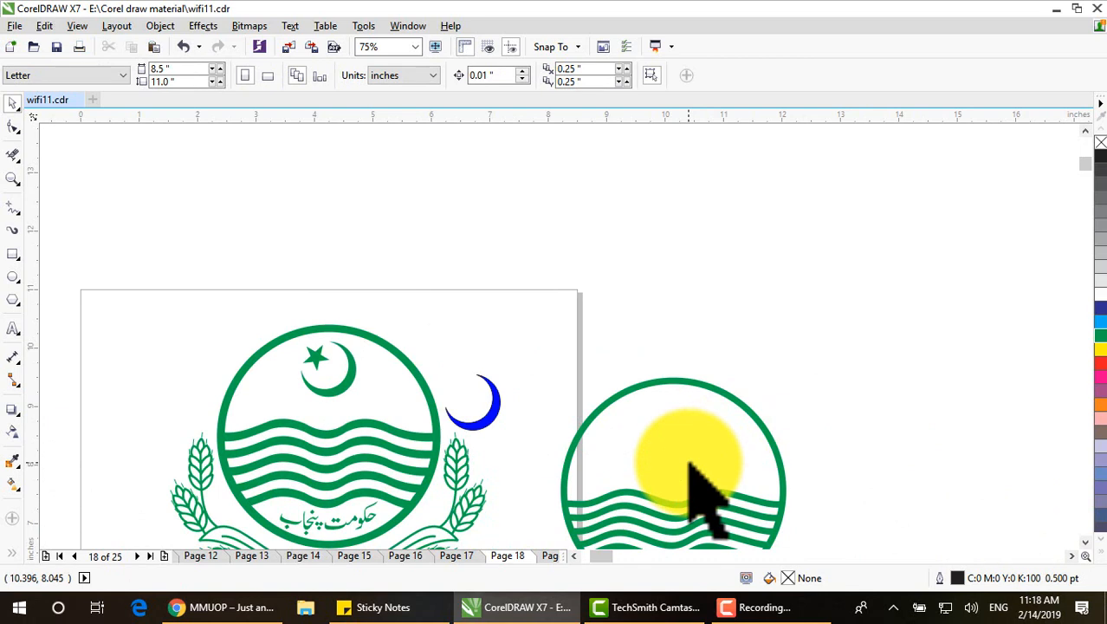
{"action": "left_click", "coordinate": [691, 463]}
{"action": "right_click", "coordinate": [688, 459]}
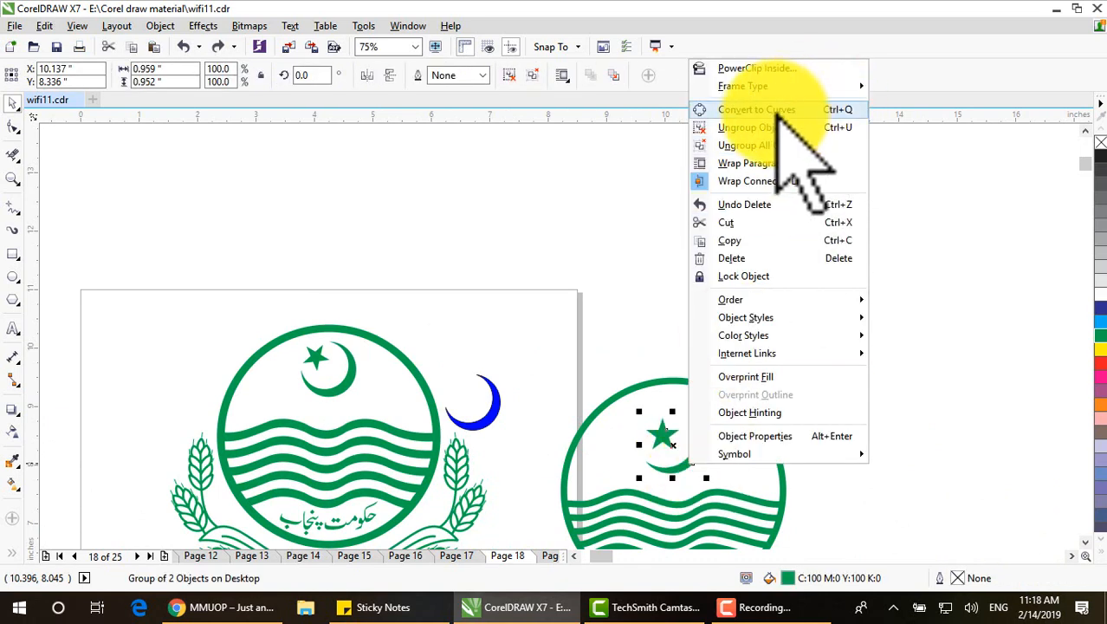
{"action": "left_click", "coordinate": [767, 127]}
{"action": "left_click", "coordinate": [890, 443]}
{"action": "left_click", "coordinate": [694, 460]}
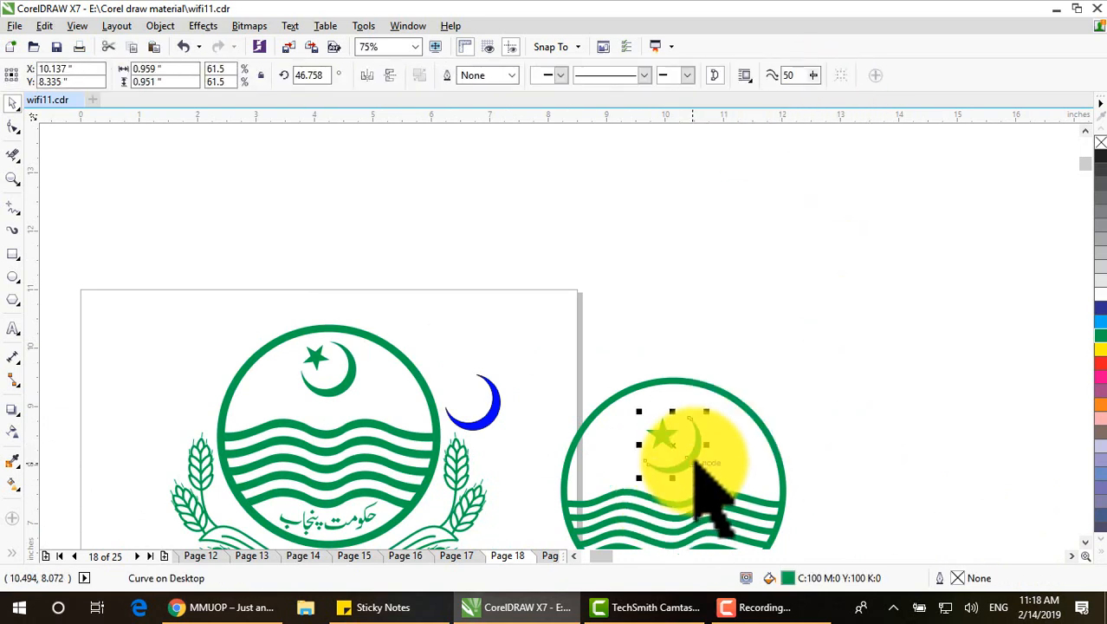
{"action": "key", "text": "Delete"}
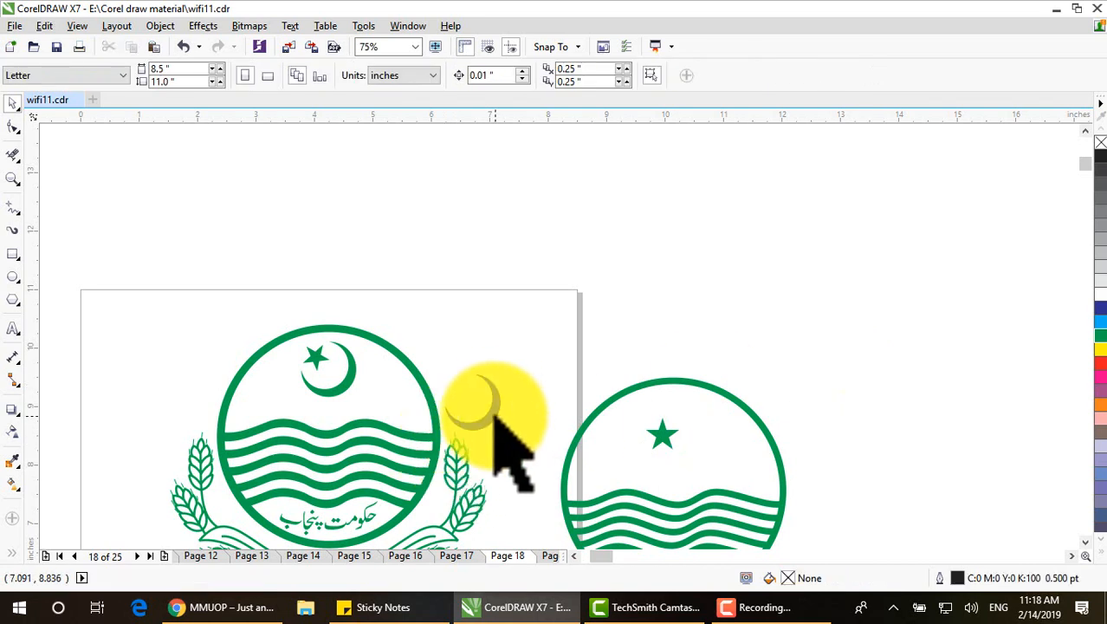
Move the blue crescent beside the star in the new ring and colour its fill and outline green (C:100 M:0 Y:100 K:0)
{"action": "left_click_drag", "start_coordinate": [495, 415], "coordinate": [693, 457]}
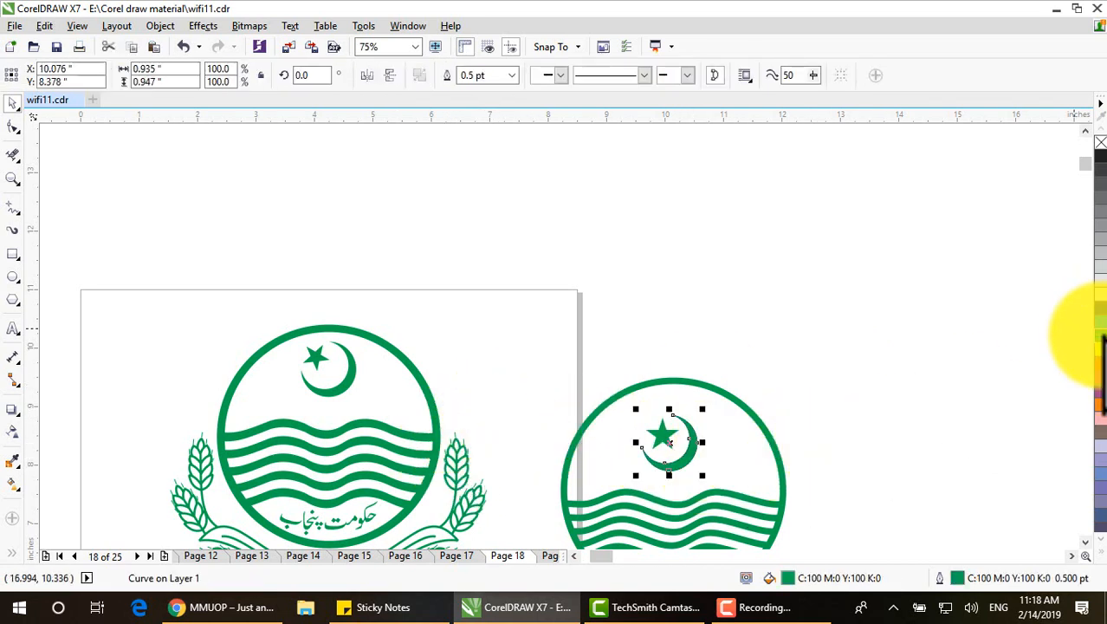
{"action": "left_click", "coordinate": [884, 455]}
Group the five trimmed waves in the new ring
{"action": "scroll", "coordinate": [877, 468], "scroll_direction": "down", "scroll_amount": 2}
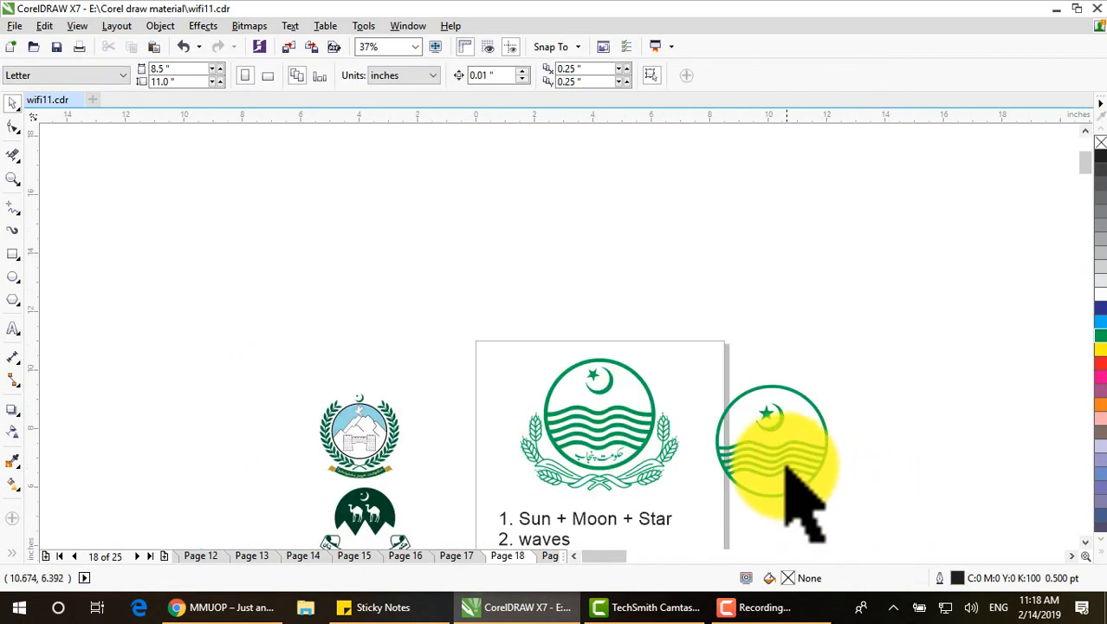
{"action": "left_click", "coordinate": [786, 466]}
{"action": "left_click", "coordinate": [778, 445]}
{"action": "left_click_drag", "start_coordinate": [702, 432], "coordinate": [878, 489]}
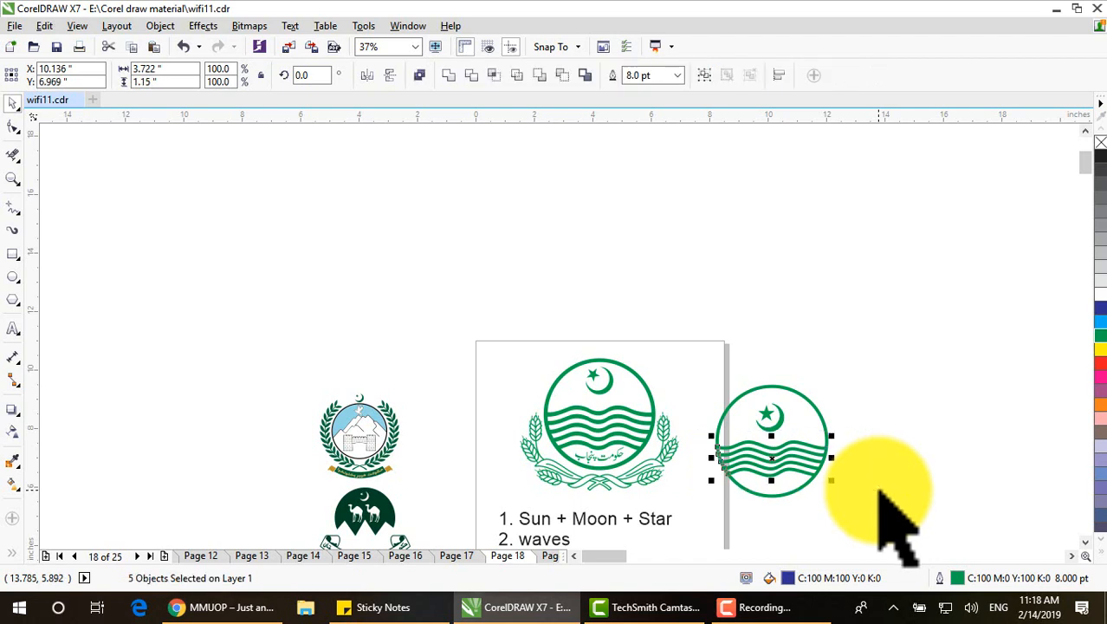
{"action": "key", "text": "ctrl+g"}
{"action": "left_click", "coordinate": [881, 491]}
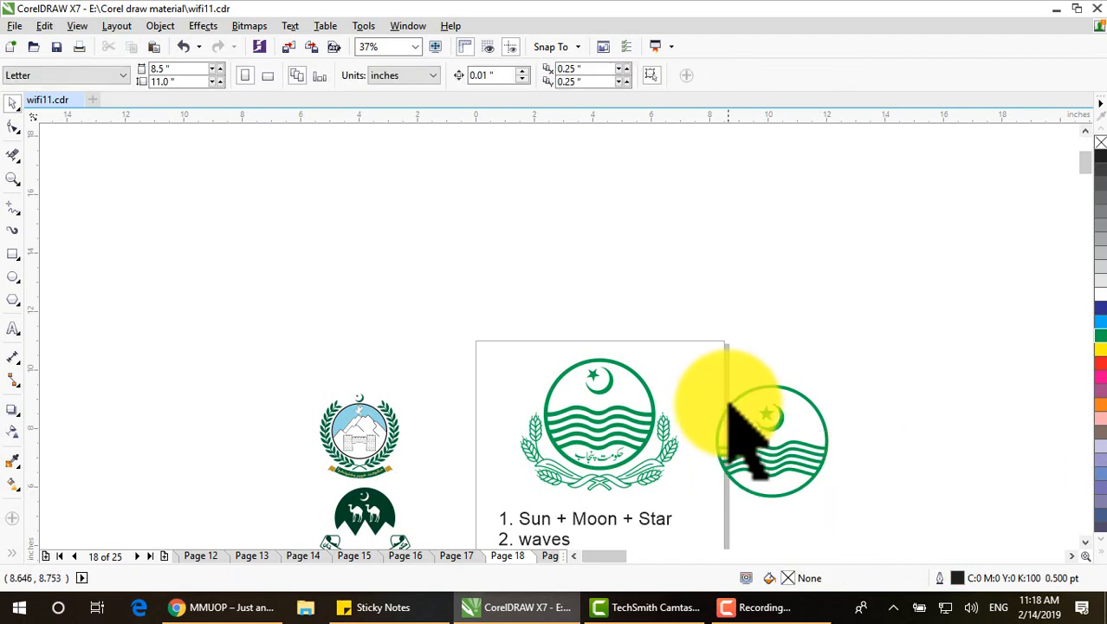
Group the crescent and star in the new ring and move the group up to about Y 8.738 inches
{"action": "left_click_drag", "start_coordinate": [724, 392], "coordinate": [834, 437]}
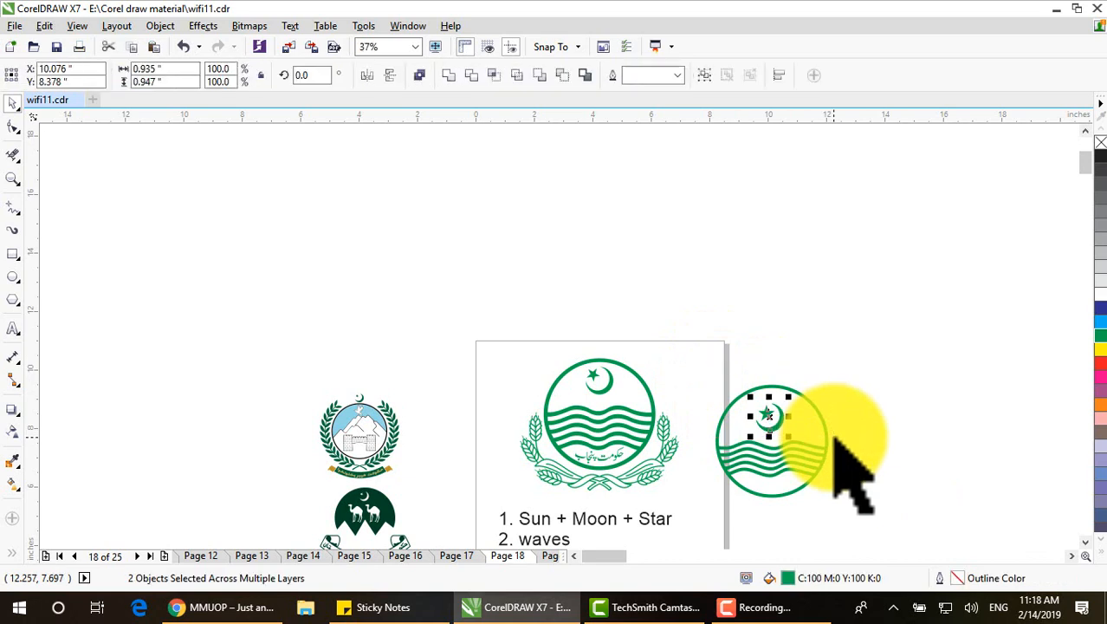
{"action": "key", "text": "ctrl+g"}
{"action": "left_click", "coordinate": [854, 433]}
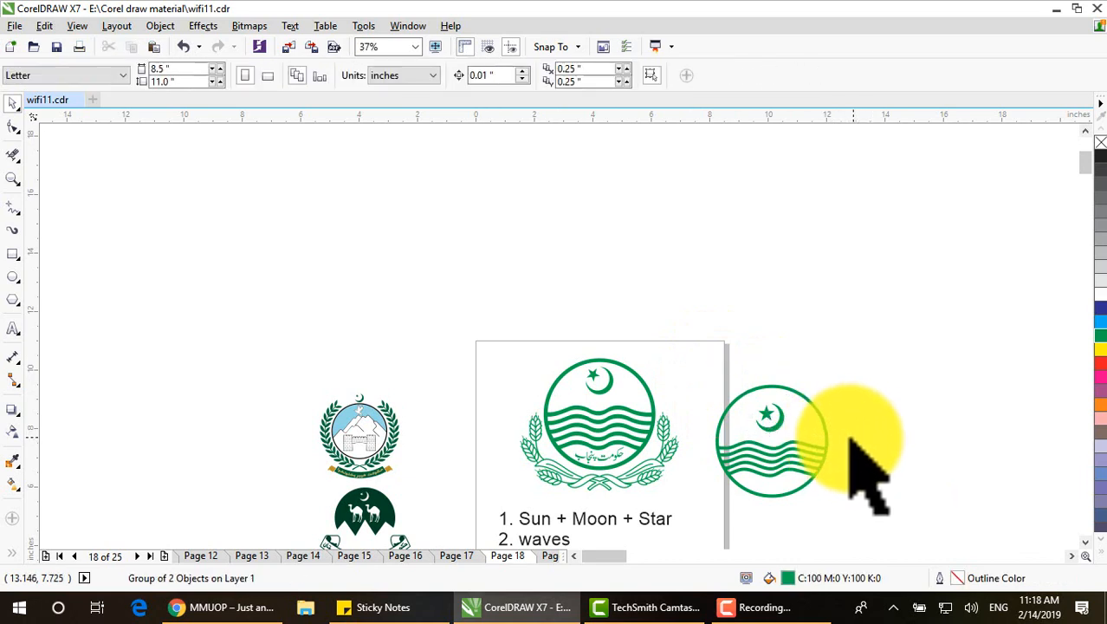
{"action": "left_click", "coordinate": [830, 438]}
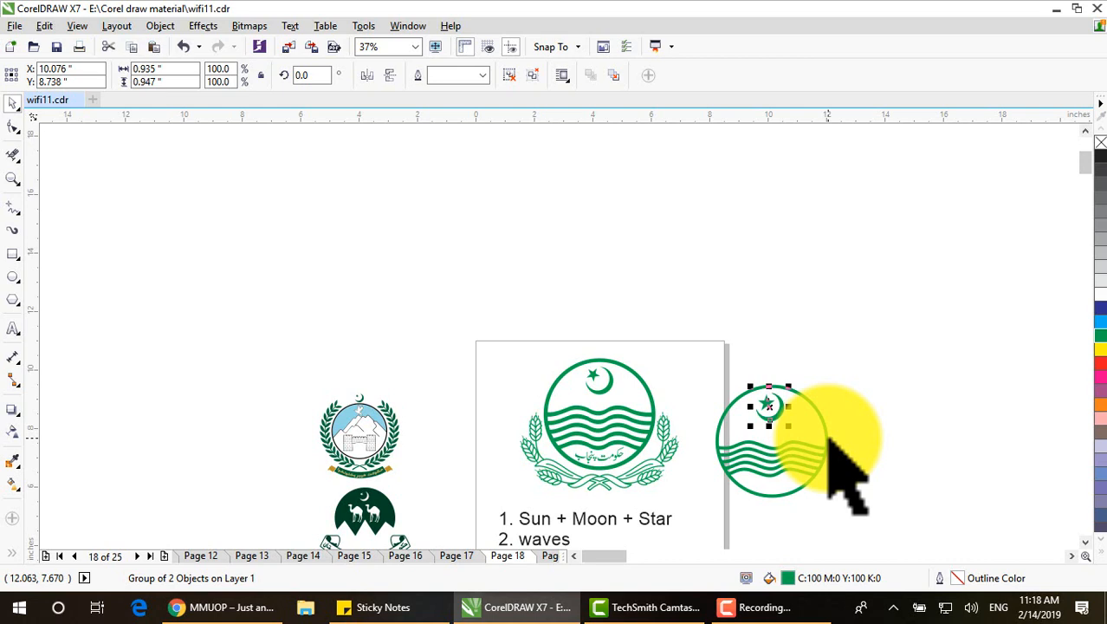
{"action": "left_click", "coordinate": [845, 503]}
{"action": "scroll", "coordinate": [810, 490], "scroll_direction": "up", "scroll_amount": 2}
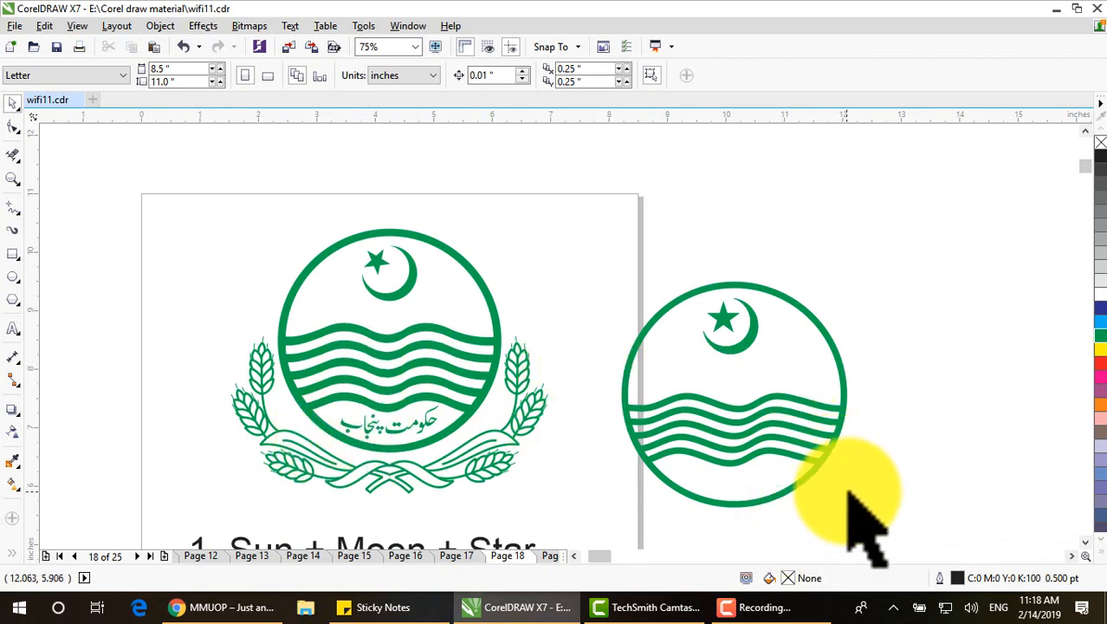
{"action": "scroll", "coordinate": [895, 470], "scroll_direction": "down", "scroll_amount": 1}
{"action": "scroll", "coordinate": [867, 476], "scroll_direction": "up", "scroll_amount": 2}
{"action": "scroll", "coordinate": [737, 483], "scroll_direction": "down", "scroll_amount": 1}
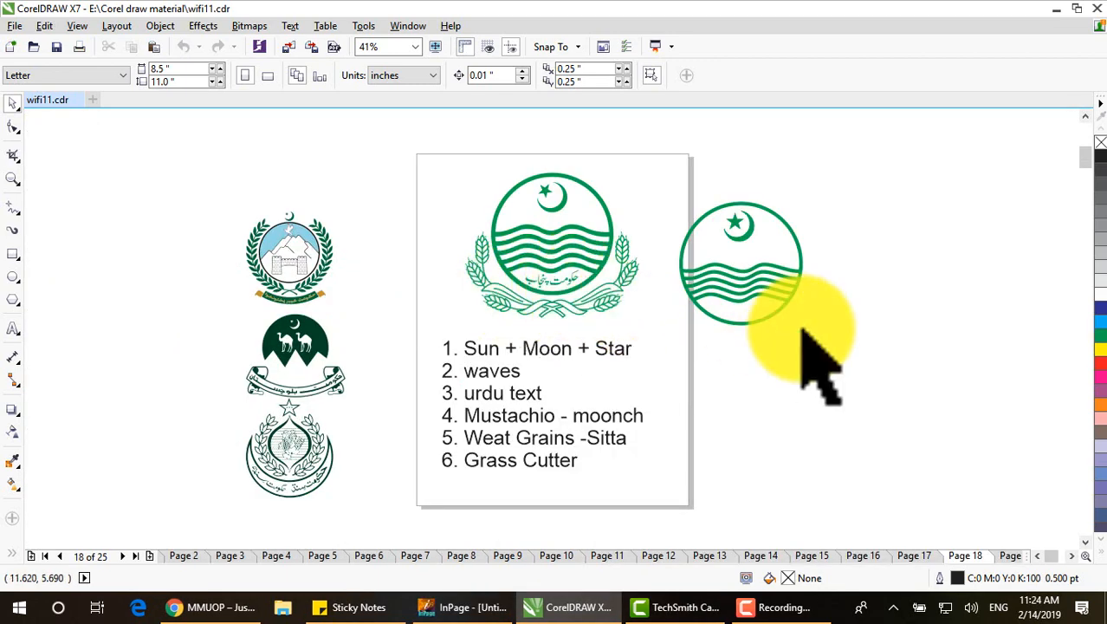
Switch to InPage and narrow the text box around the Urdu text حکومت پنجاب to about 25.14 mm
{"action": "left_click", "coordinate": [466, 610]}
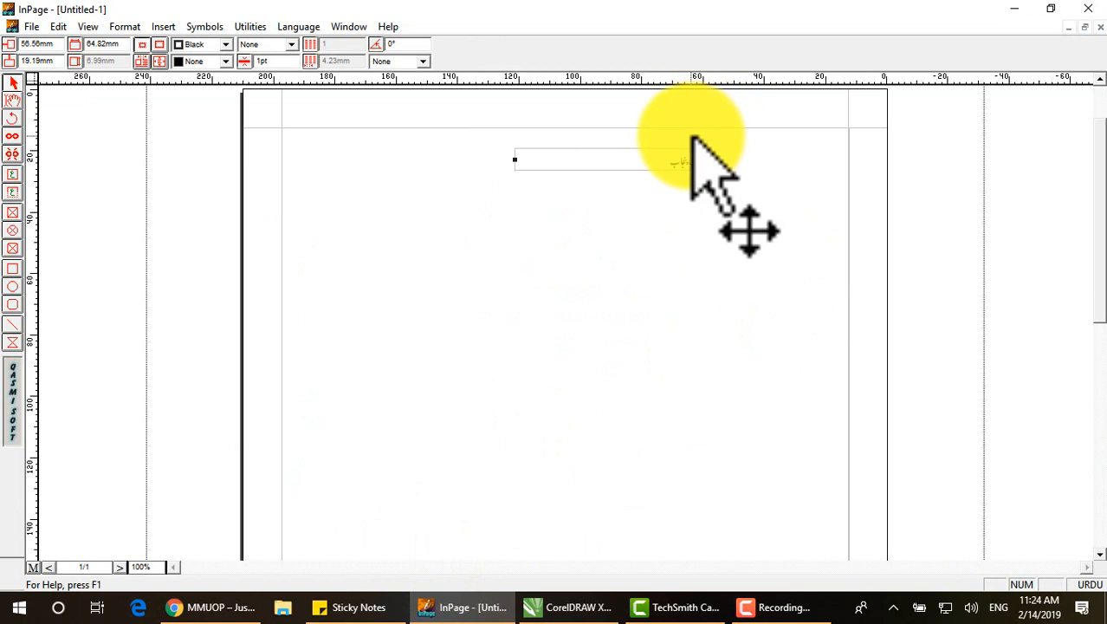
{"action": "left_click", "coordinate": [687, 167]}
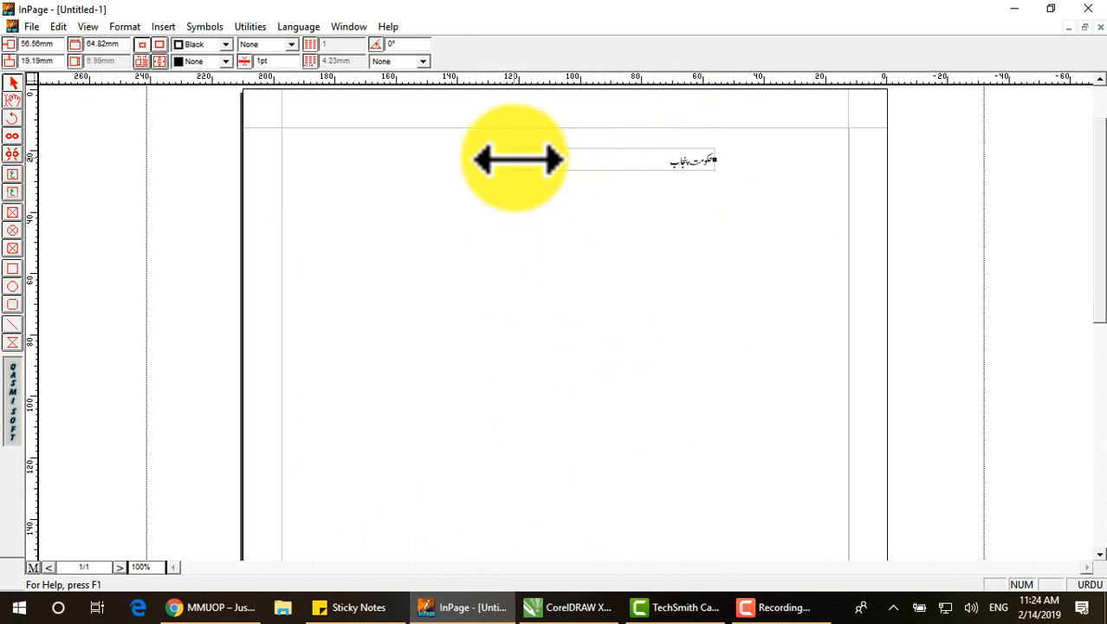
{"action": "left_click_drag", "start_coordinate": [560, 163], "coordinate": [639, 164]}
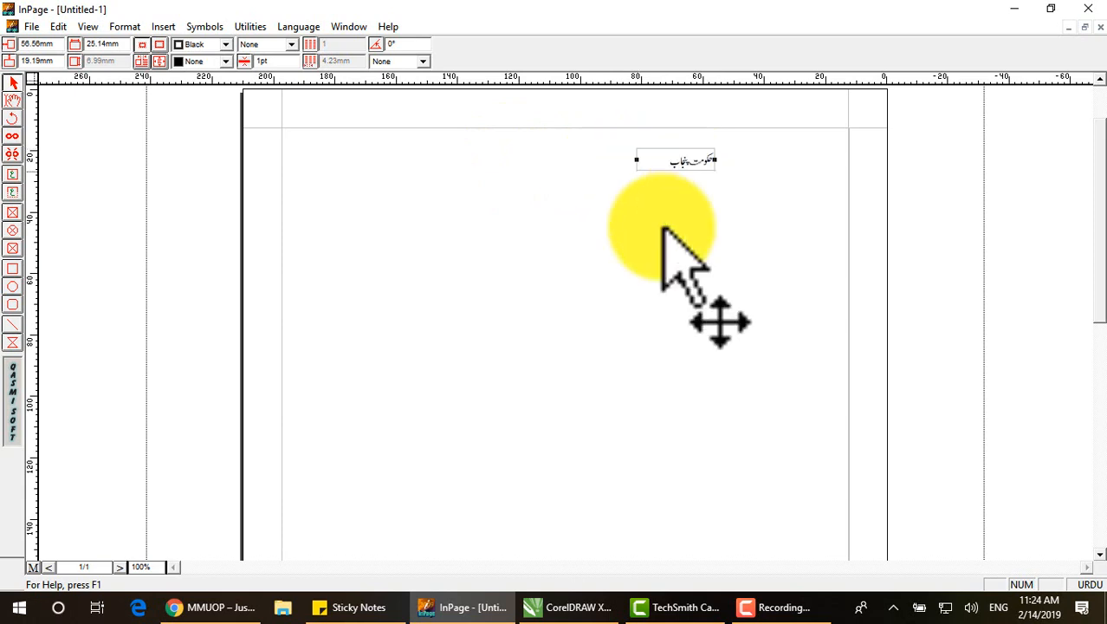
Switch back to CorelDRAW, paste the Urdu text and move it above the page at about X 14.184, Y 13.475 inches
{"action": "left_click", "coordinate": [589, 607]}
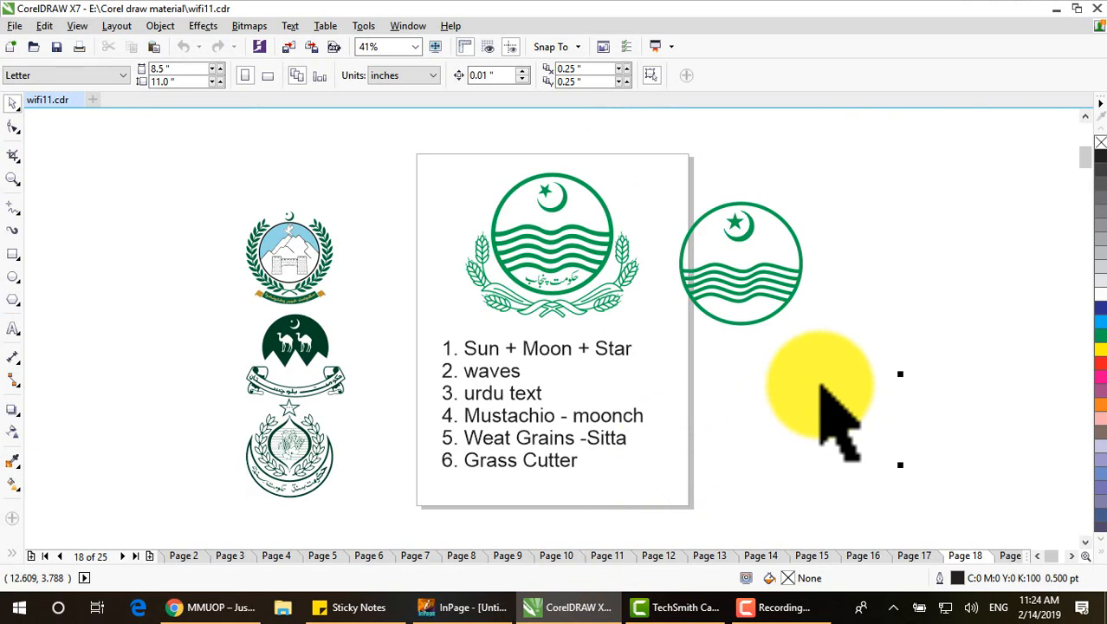
{"action": "key", "text": "ctrl+v"}
{"action": "left_click_drag", "start_coordinate": [698, 366], "coordinate": [873, 431]}
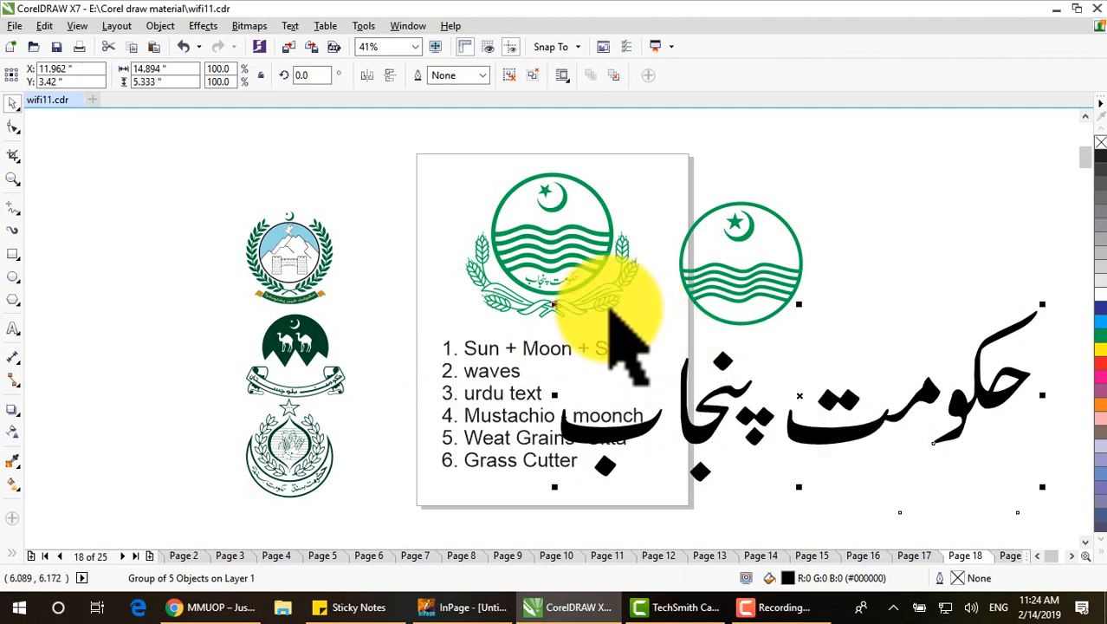
{"action": "scroll", "coordinate": [555, 273], "scroll_direction": "up", "scroll_amount": 2}
{"action": "scroll", "coordinate": [554, 279], "scroll_direction": "up", "scroll_amount": 7}
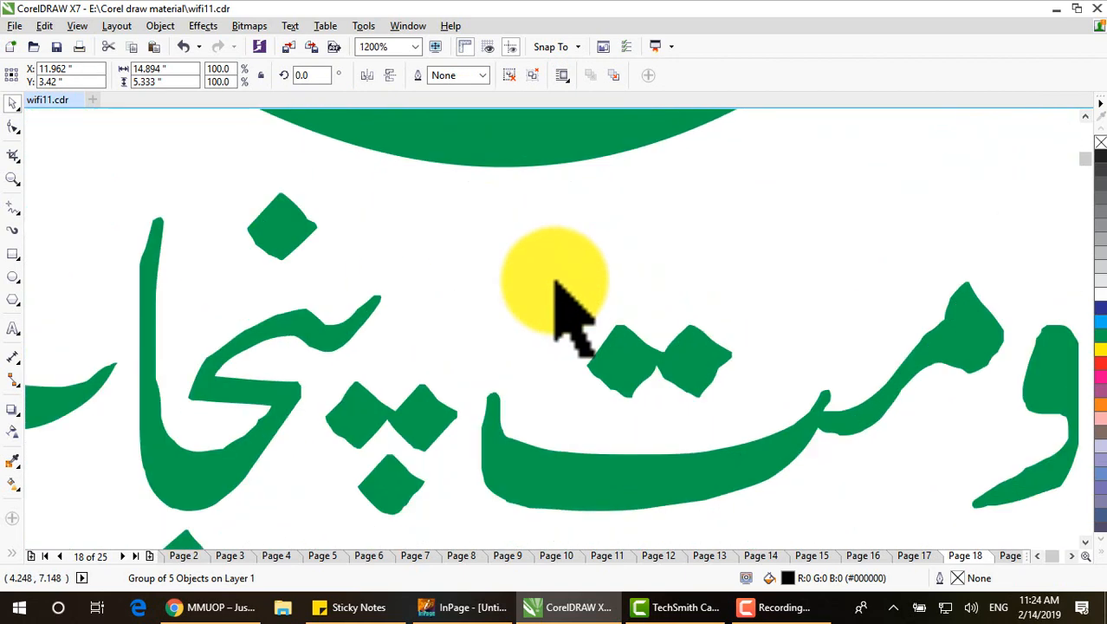
{"action": "scroll", "coordinate": [572, 381], "scroll_direction": "down", "scroll_amount": 2}
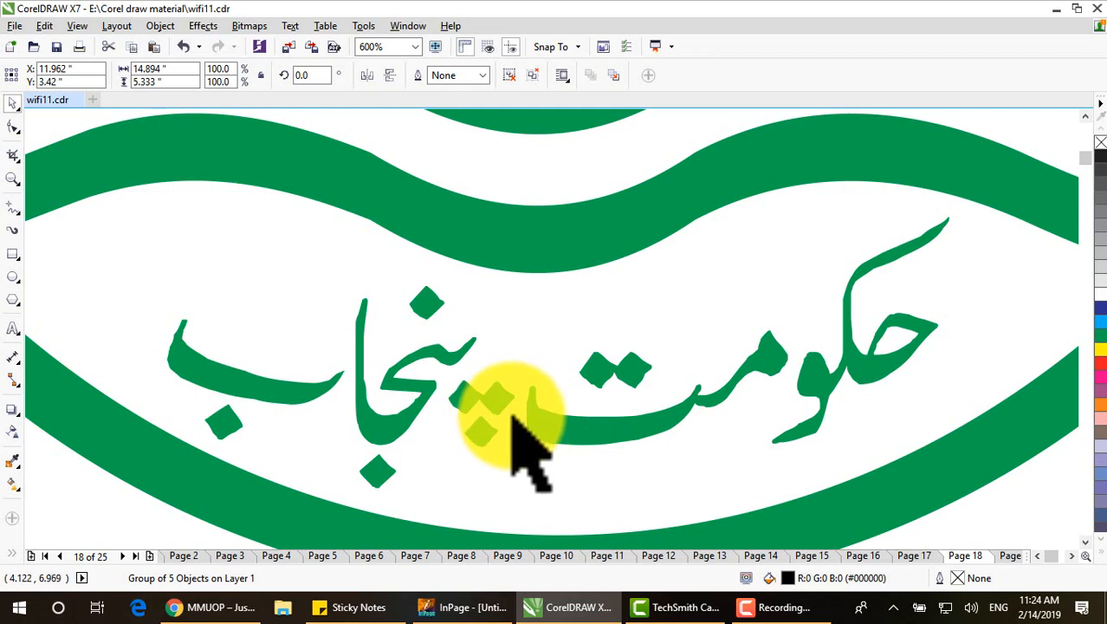
{"action": "scroll", "coordinate": [520, 416], "scroll_direction": "down", "scroll_amount": 6}
{"action": "scroll", "coordinate": [733, 512], "scroll_direction": "down", "scroll_amount": 2}
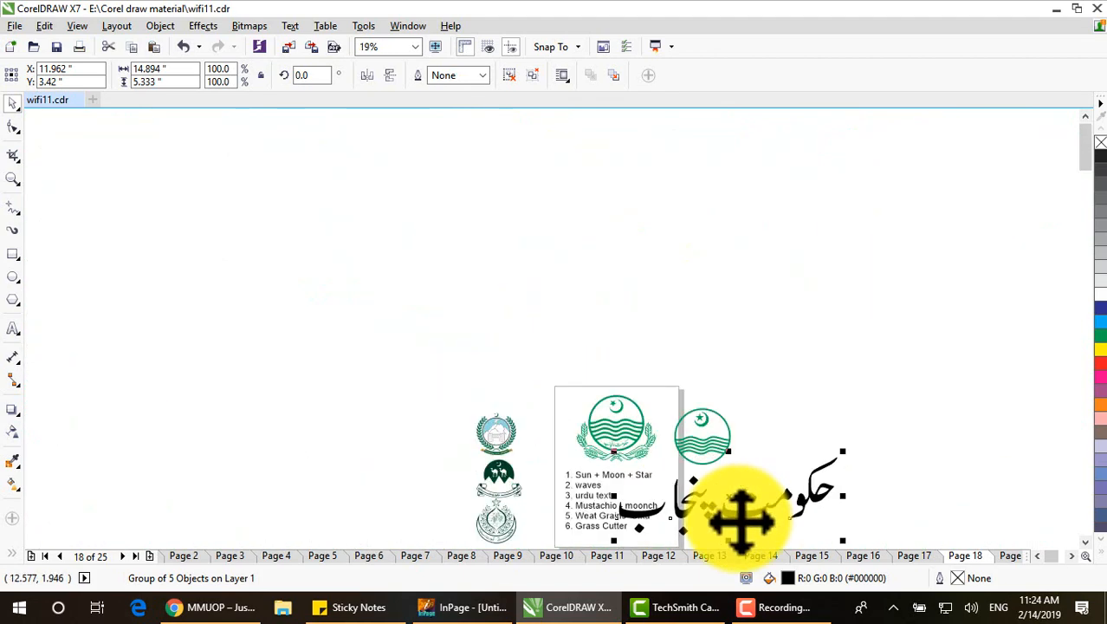
{"action": "left_click_drag", "start_coordinate": [747, 517], "coordinate": [780, 373]}
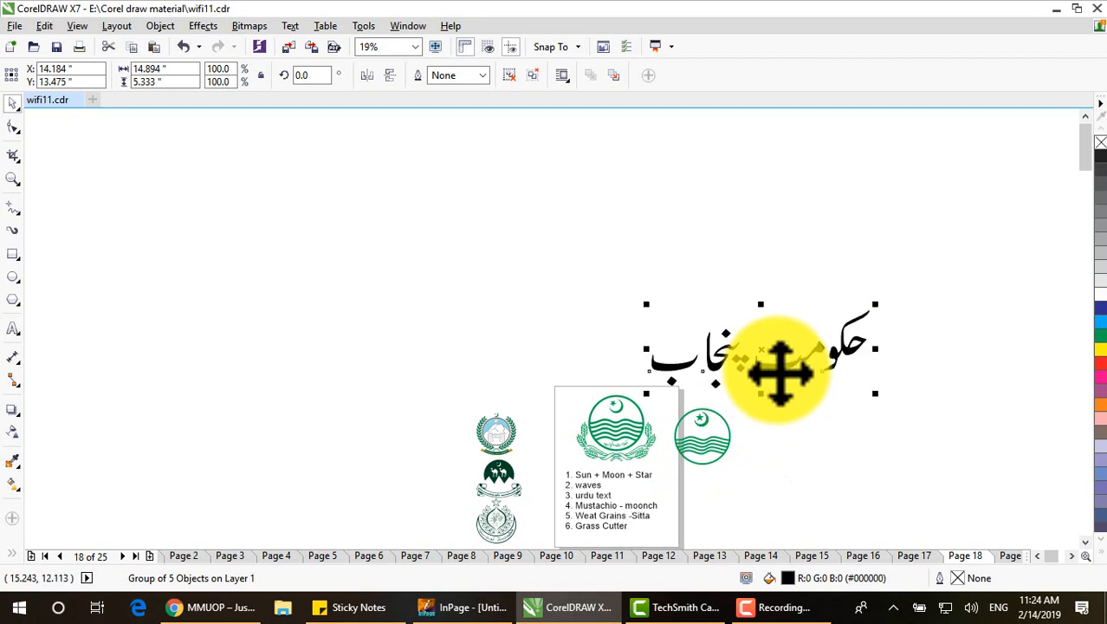
Ungroup the Urdu text and regroup its pieces as two separate words, حکومت and پنجاب
{"action": "right_click", "coordinate": [780, 373]}
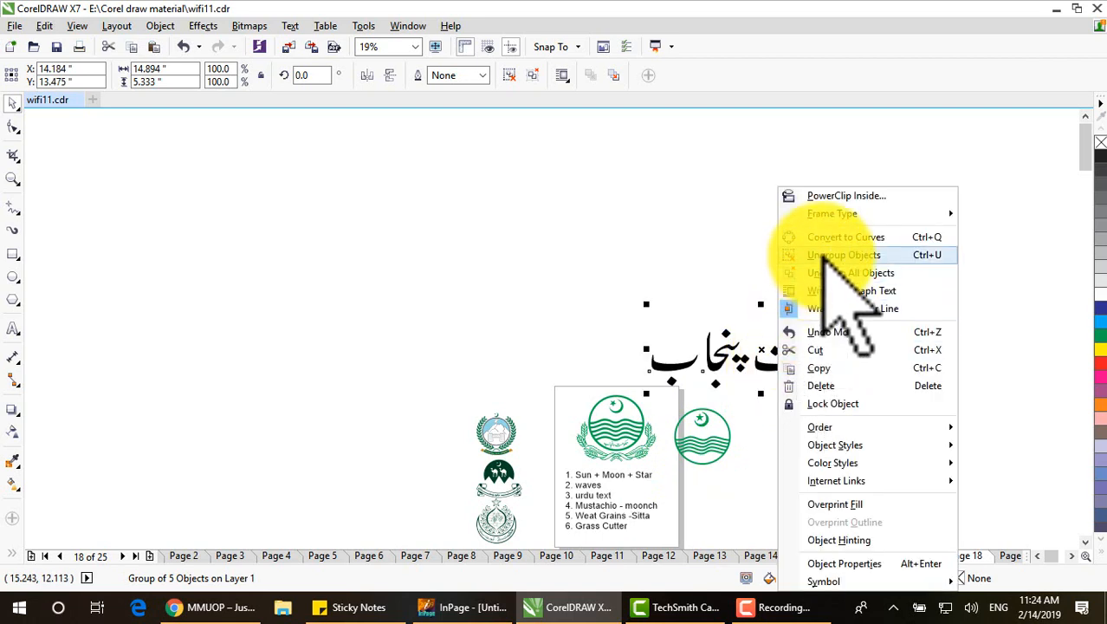
{"action": "left_click", "coordinate": [827, 255]}
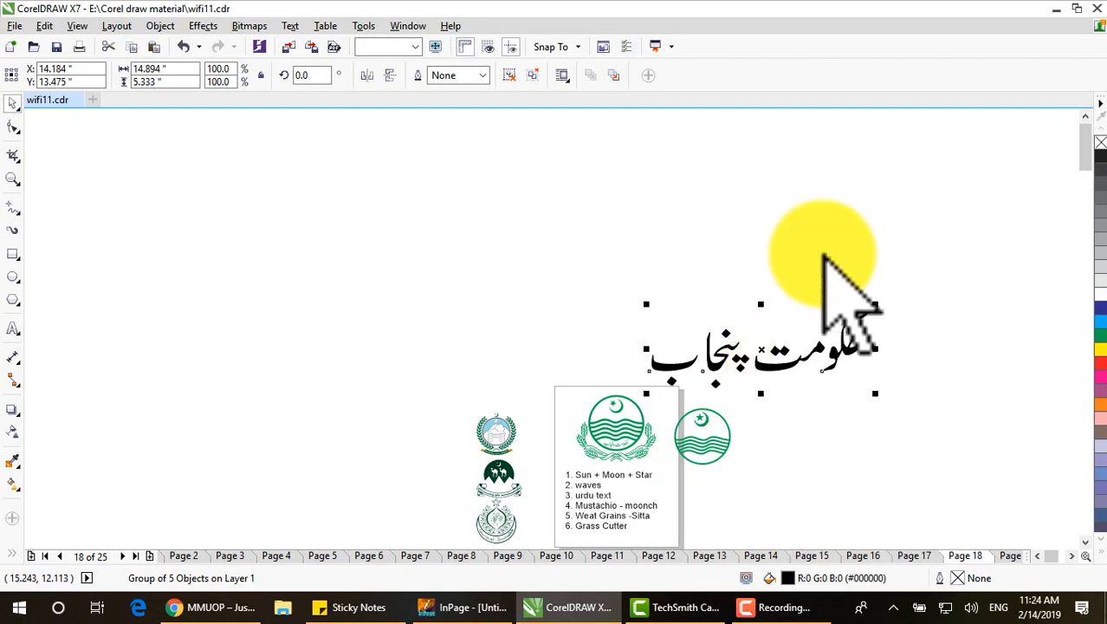
{"action": "left_click", "coordinate": [795, 361]}
{"action": "left_click", "coordinate": [823, 386]}
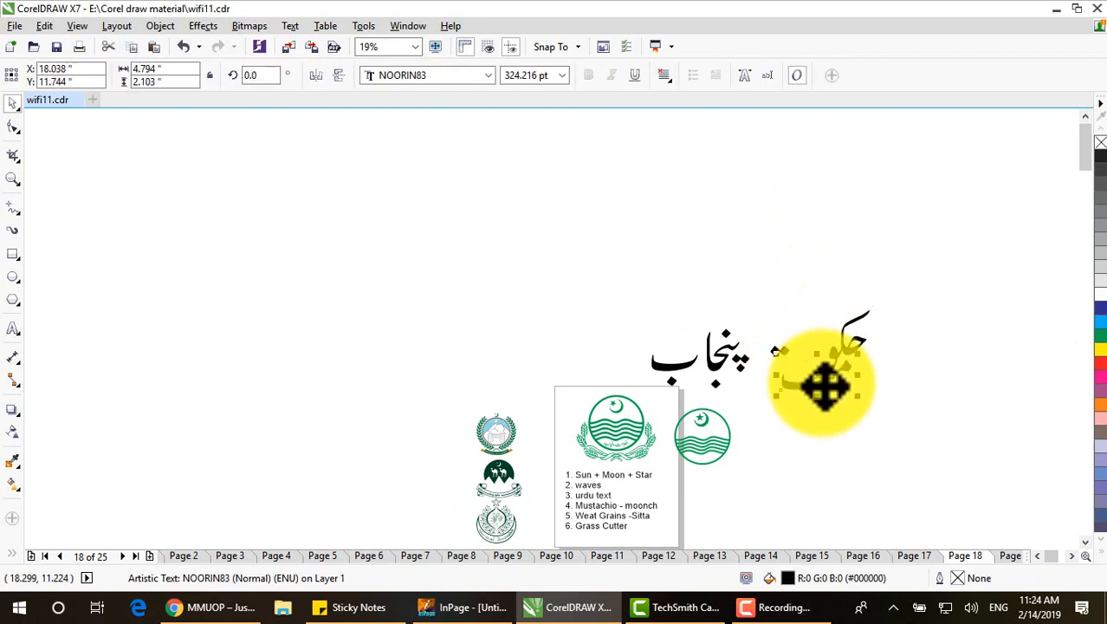
{"action": "left_click_drag", "start_coordinate": [823, 385], "coordinate": [761, 401]}
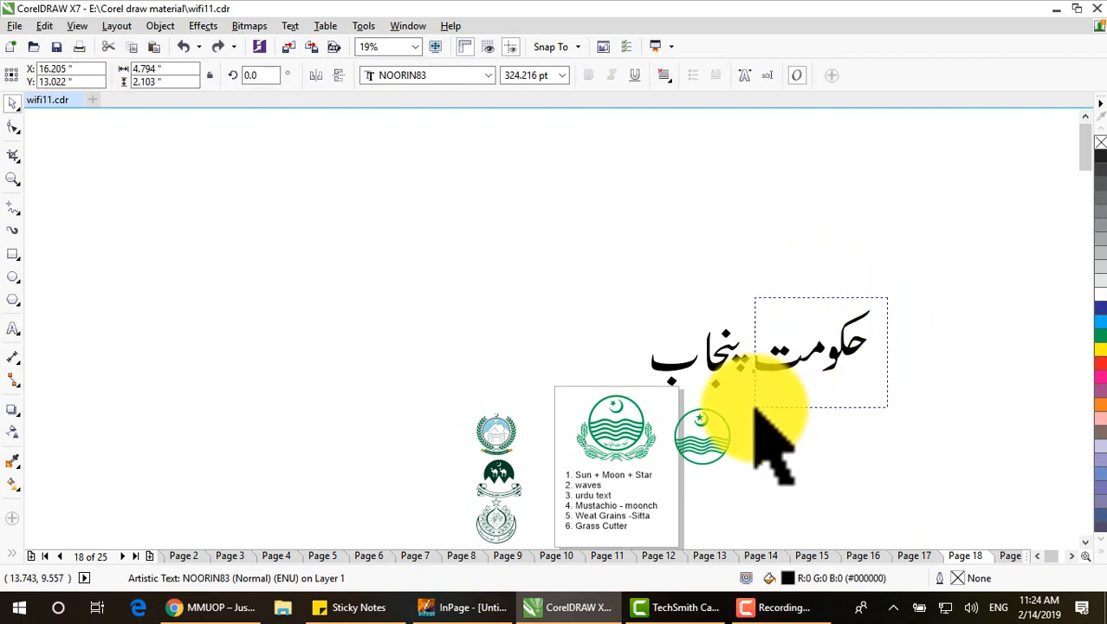
{"action": "key", "text": "ctrl+g"}
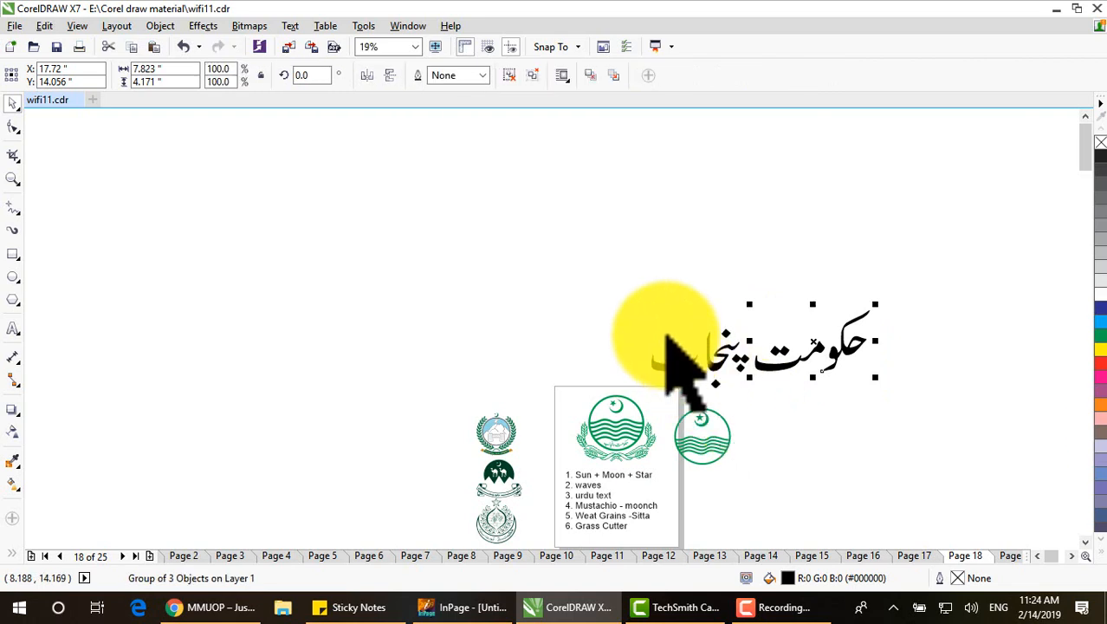
{"action": "left_click_drag", "start_coordinate": [618, 303], "coordinate": [756, 400]}
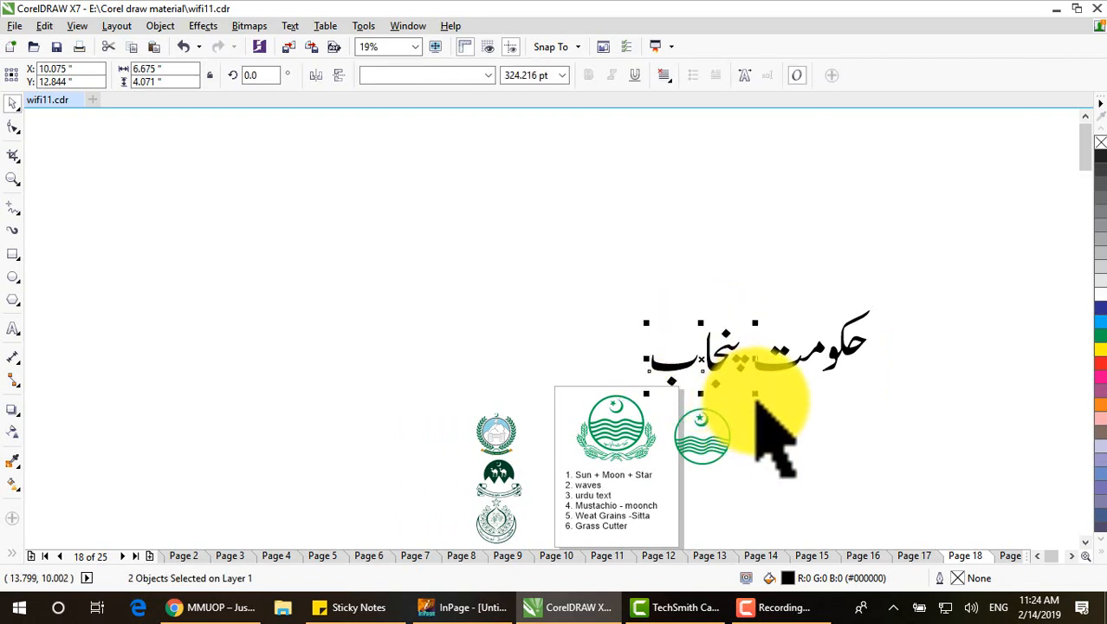
{"action": "key", "text": "ctrl+g"}
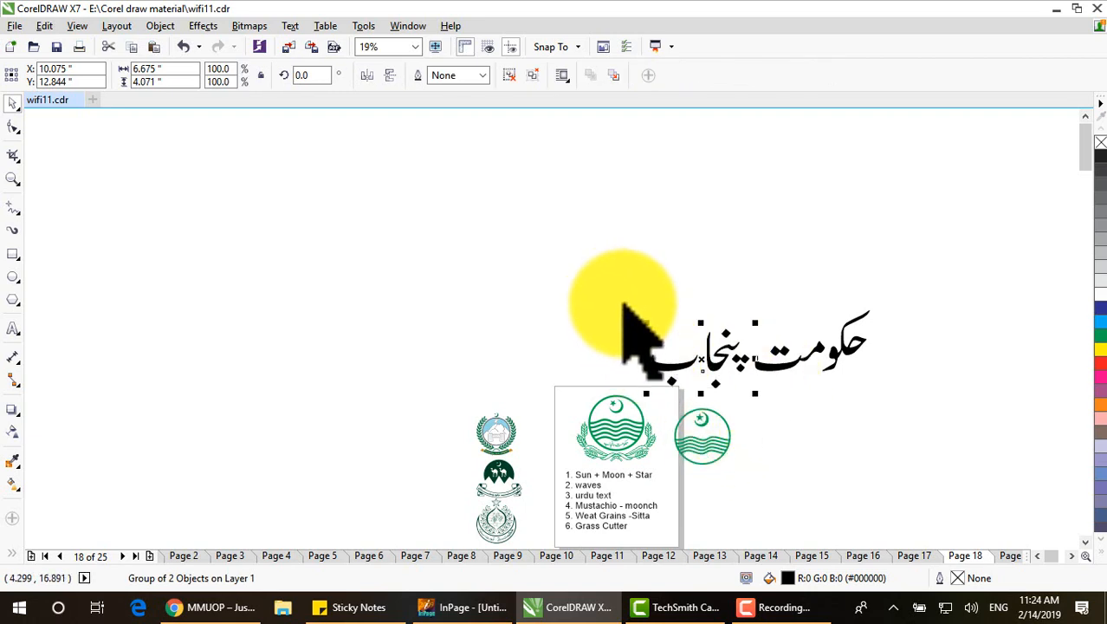
Scale both Urdu words down to about 2.822 by 1.01 inches and place them beside the new ring at about X 14.899, Y 7.199
{"action": "left_click_drag", "start_coordinate": [623, 304], "coordinate": [928, 385]}
{"action": "left_click_drag", "start_coordinate": [878, 310], "coordinate": [741, 369]}
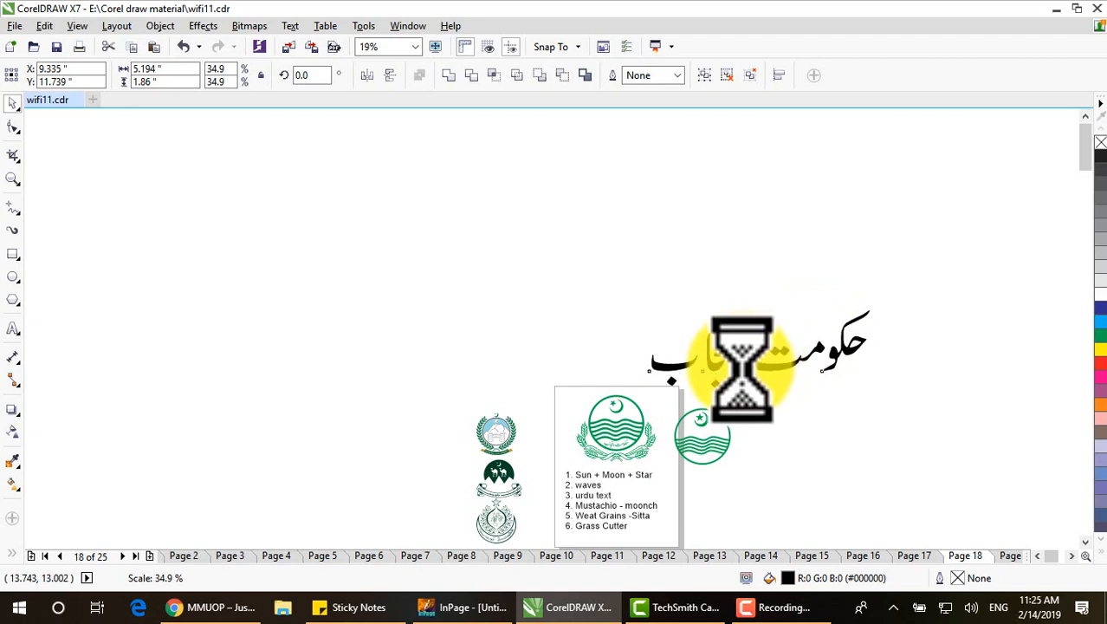
{"action": "scroll", "coordinate": [717, 437], "scroll_direction": "up", "scroll_amount": 2}
{"action": "left_click_drag", "start_coordinate": [687, 292], "coordinate": [725, 458]}
{"action": "left_click_drag", "start_coordinate": [791, 419], "coordinate": [700, 442]}
{"action": "left_click_drag", "start_coordinate": [823, 428], "coordinate": [843, 425]}
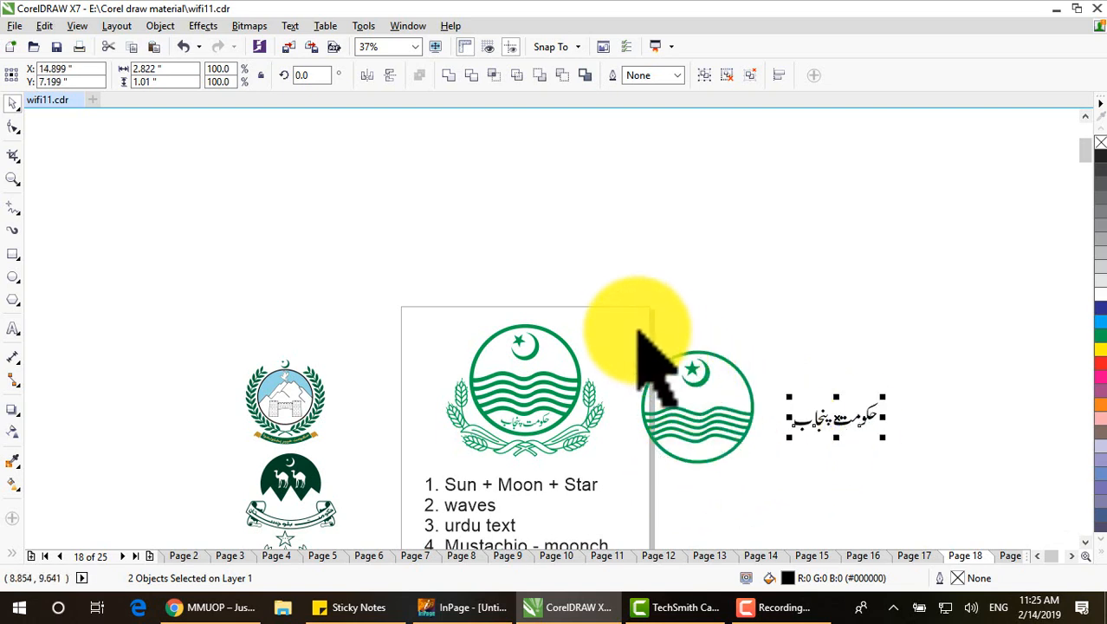
Group the new ring with its waves and crescent, and move the two Urdu words onto the ring's lower edge
{"action": "left_click_drag", "start_coordinate": [636, 328], "coordinate": [777, 541]}
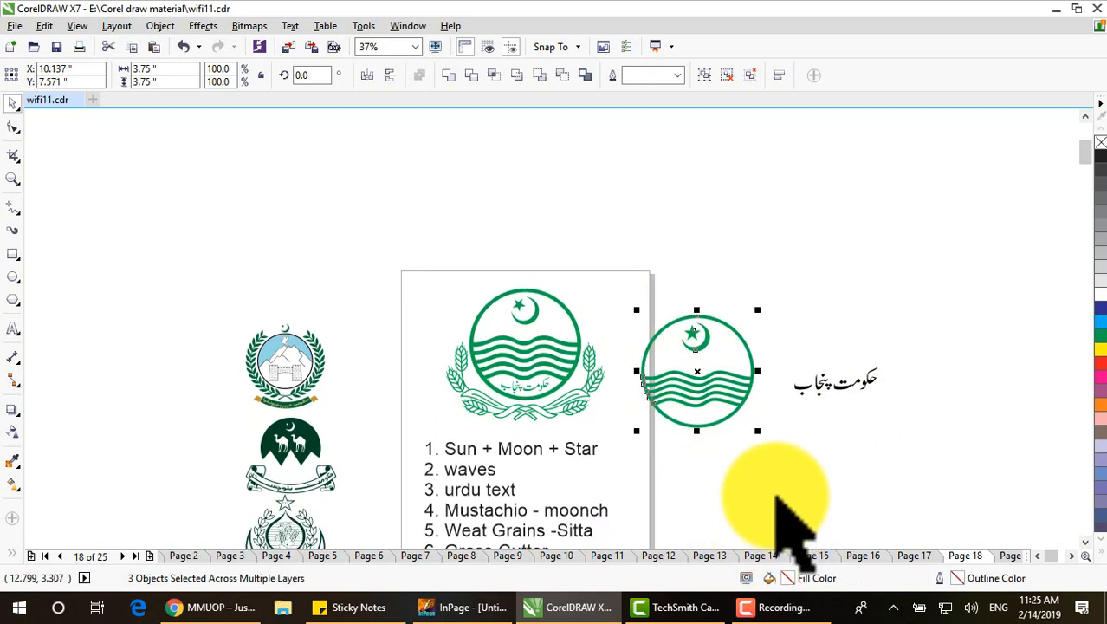
{"action": "key", "text": "ctrl+g"}
{"action": "left_click_drag", "start_coordinate": [785, 344], "coordinate": [922, 424]}
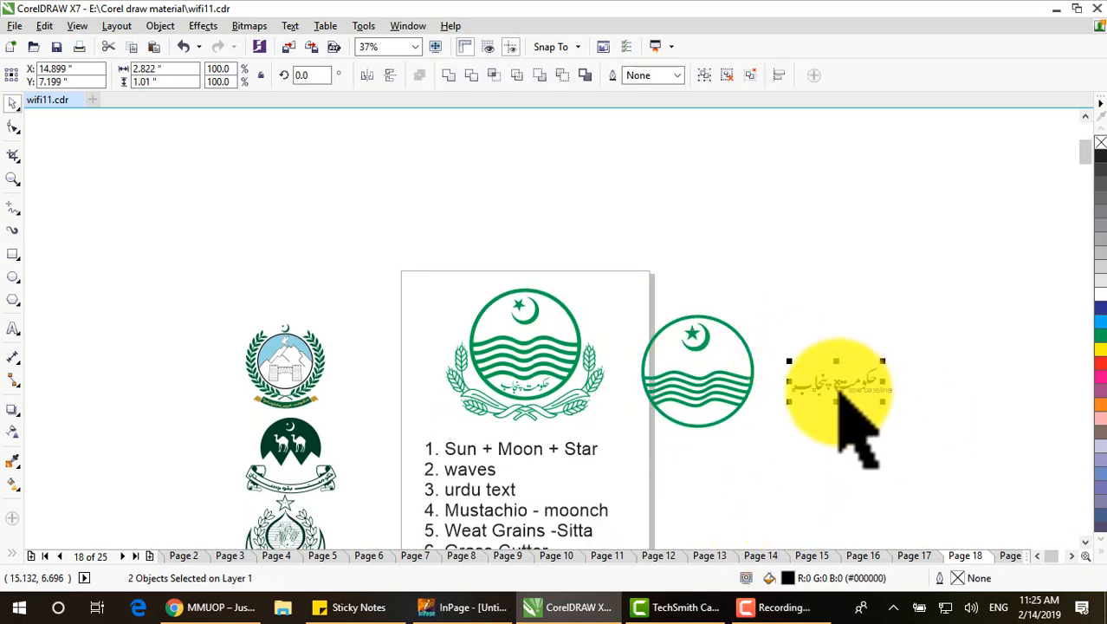
{"action": "left_click_drag", "start_coordinate": [837, 389], "coordinate": [704, 427]}
{"action": "scroll", "coordinate": [702, 429], "scroll_direction": "up", "scroll_amount": 4}
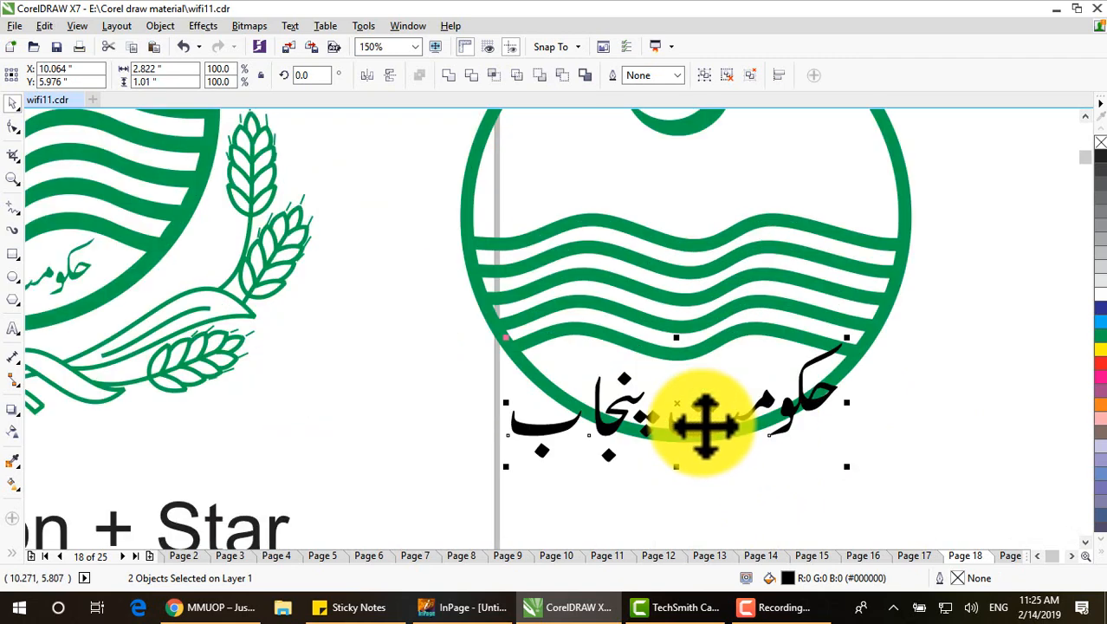
Shrink the two Urdu words to about 1.638 by 0.586 inches and place them below the waves at about X 10.125, Y 6.146
{"action": "left_click_drag", "start_coordinate": [851, 339], "coordinate": [702, 401]}
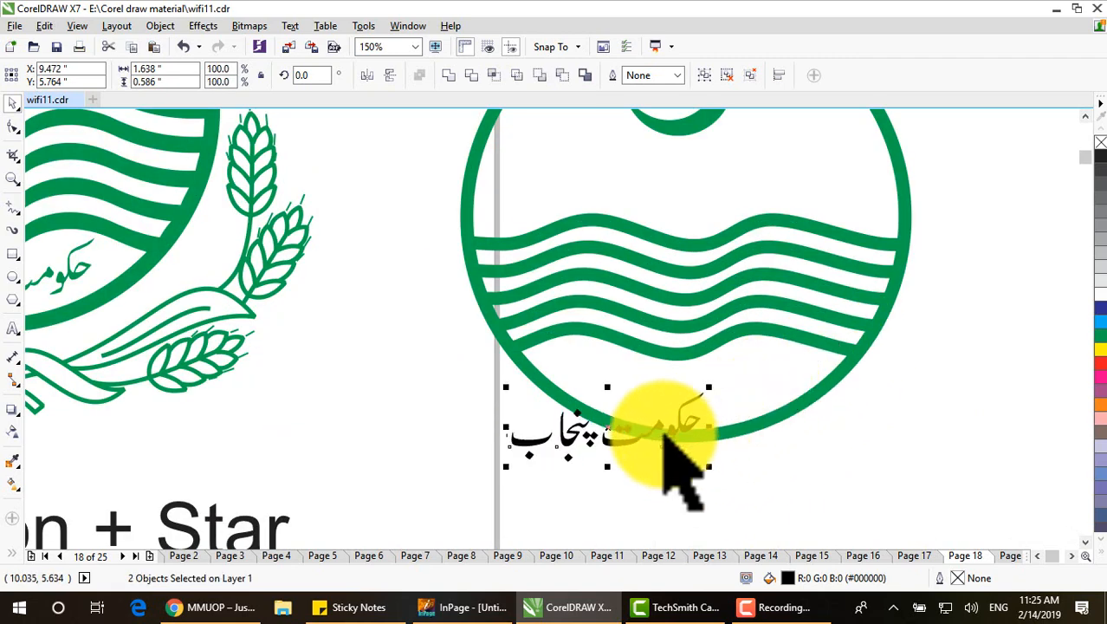
{"action": "left_click", "coordinate": [607, 441]}
{"action": "left_click", "coordinate": [605, 437]}
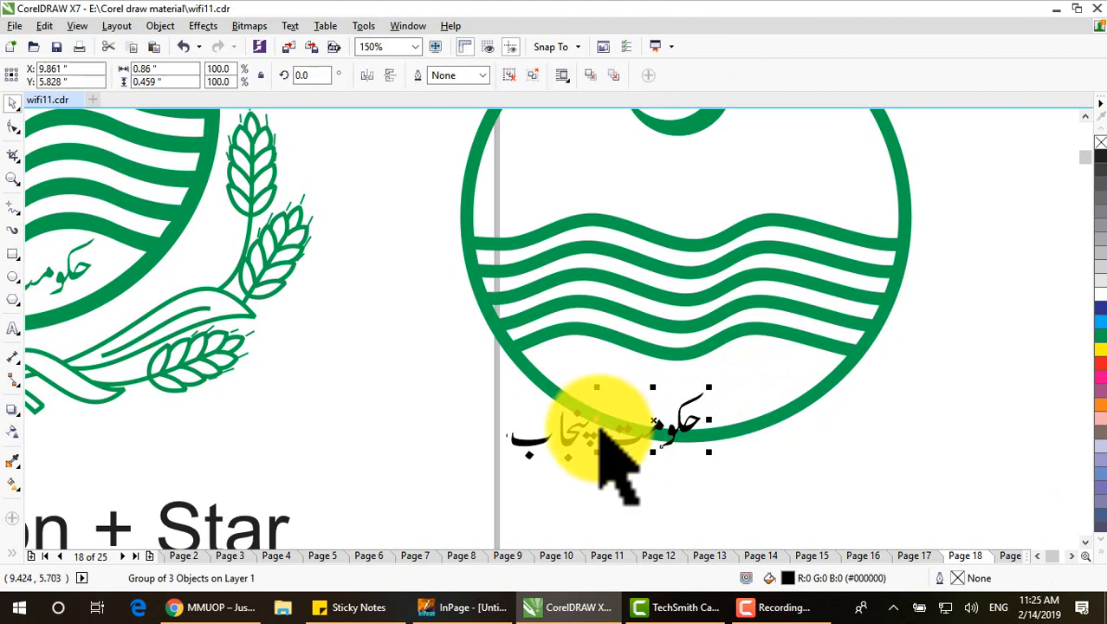
{"action": "left_click_drag", "start_coordinate": [458, 360], "coordinate": [791, 478]}
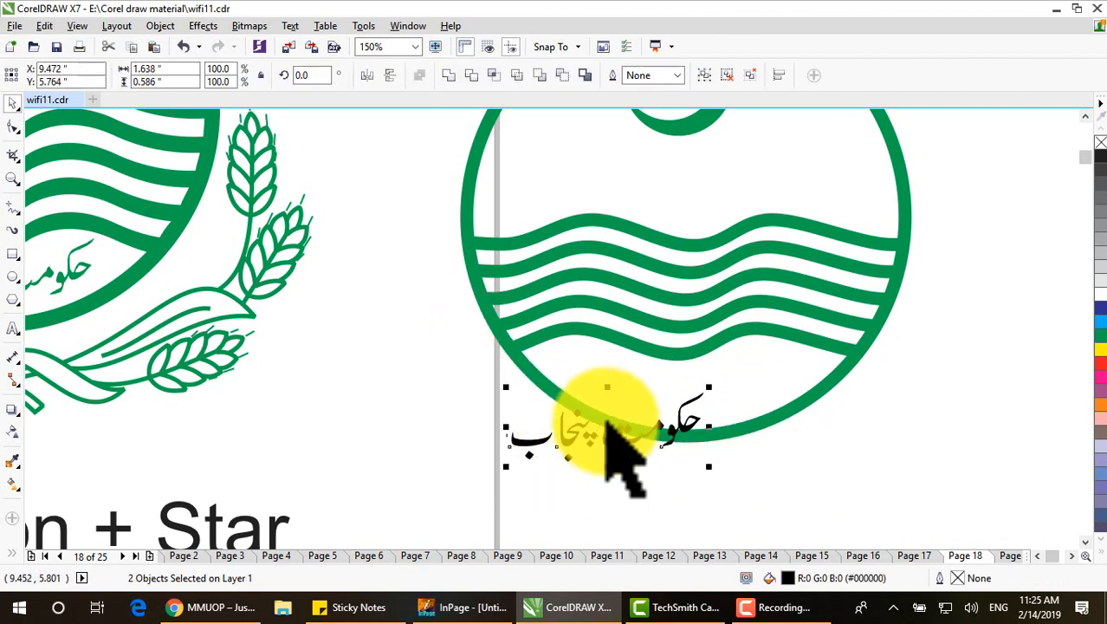
{"action": "left_click_drag", "start_coordinate": [613, 432], "coordinate": [698, 390]}
{"action": "scroll", "coordinate": [697, 390], "scroll_direction": "down", "scroll_amount": 2}
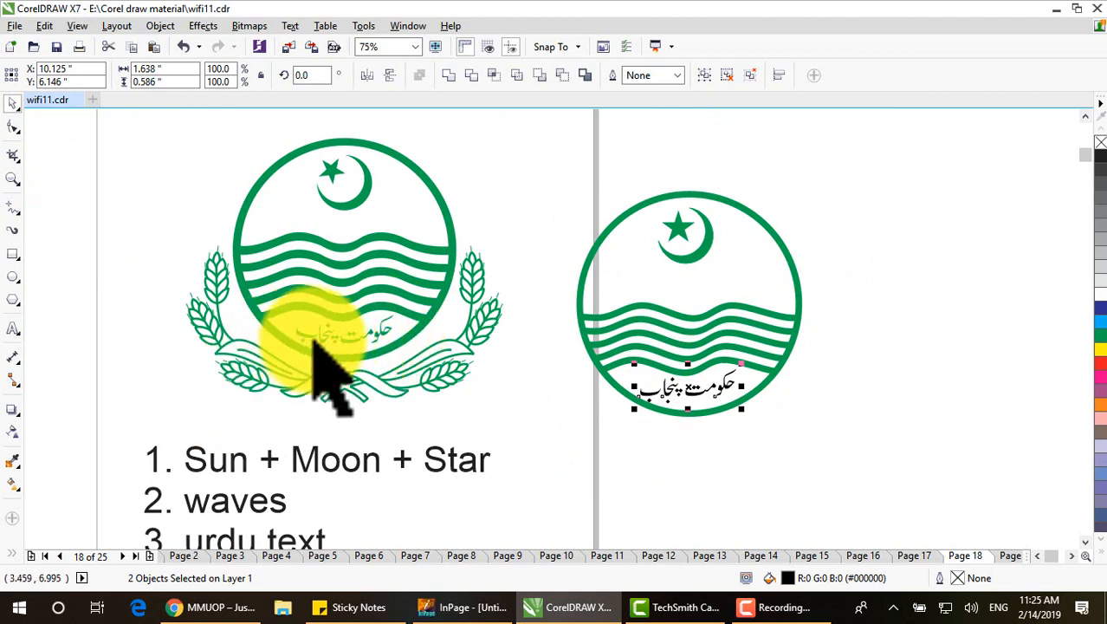
Shift the word حکومت slightly away from پنجاب to adjust its placement inside the lower part of the new ring
{"action": "scroll", "coordinate": [738, 375], "scroll_direction": "up", "scroll_amount": 2}
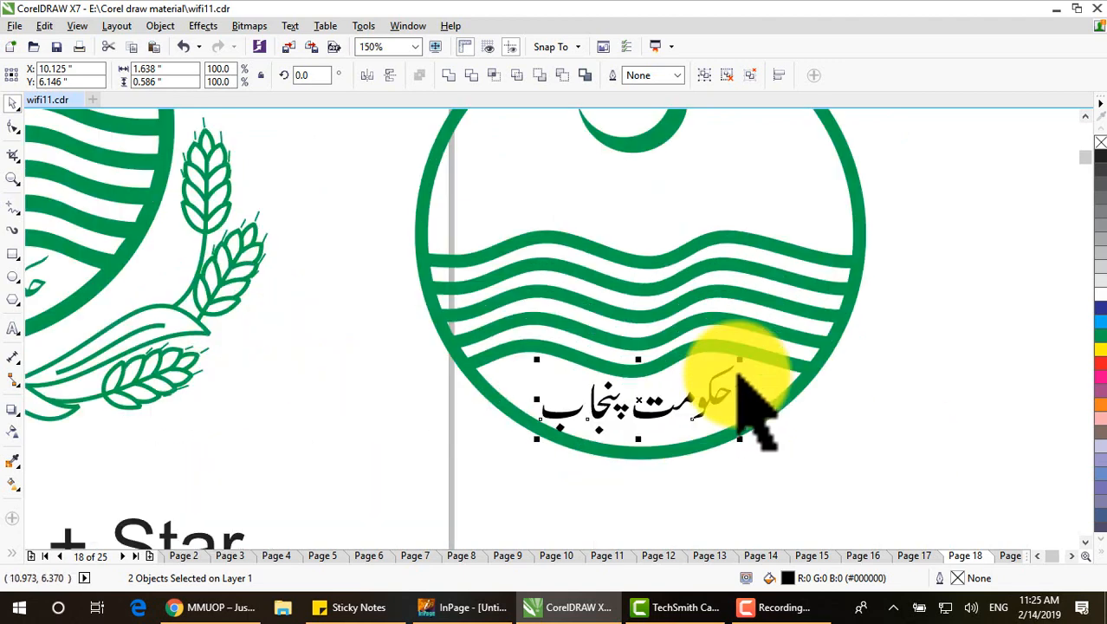
{"action": "left_click", "coordinate": [680, 415]}
{"action": "left_click", "coordinate": [677, 410]}
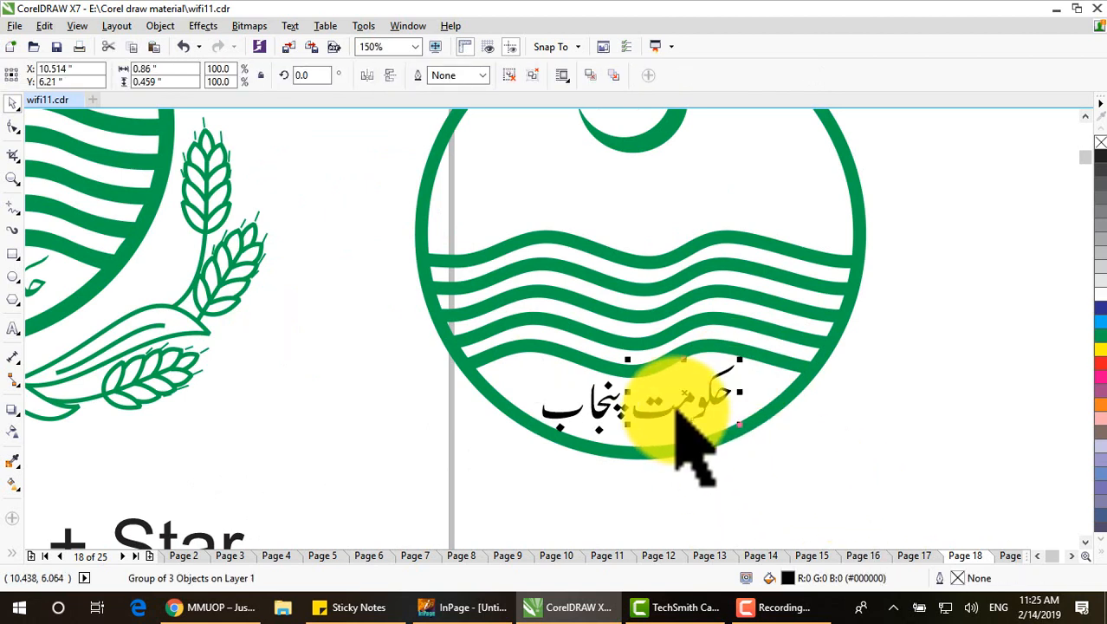
{"action": "mouse_move", "coordinate": [677, 410]}
{"action": "left_mouse_down"}
{"action": "mouse_move", "coordinate": [682, 396]}
{"action": "mouse_move", "coordinate": [694, 400]}
{"action": "left_mouse_up"}
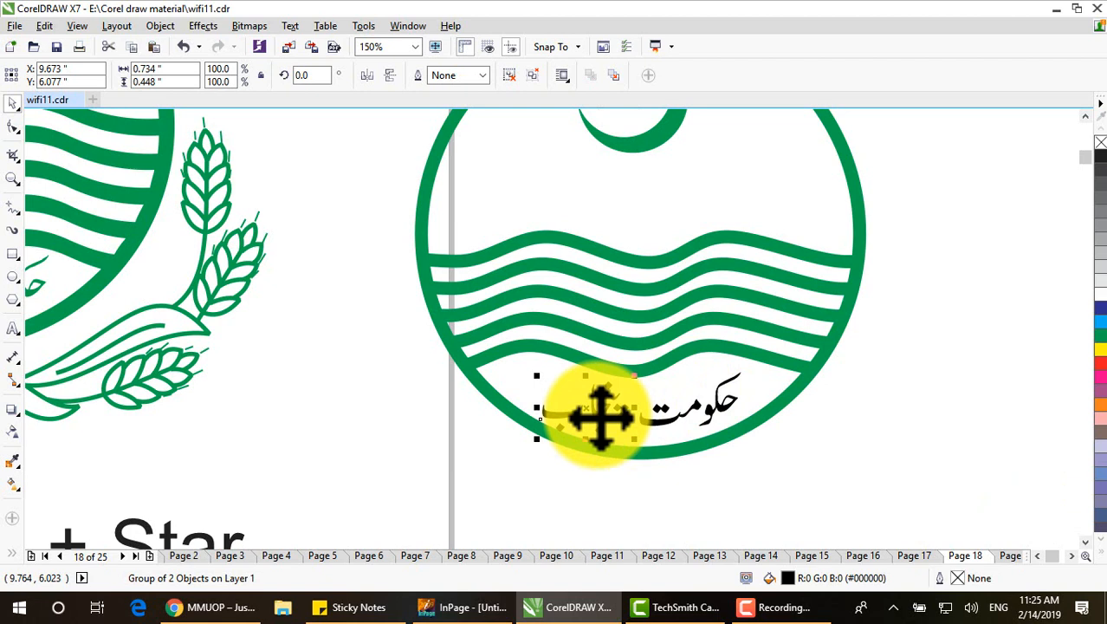
Rotate the word پنجاب clockwise to about 348.996 degrees to follow the ring's lower curve
{"action": "left_click", "coordinate": [602, 418]}
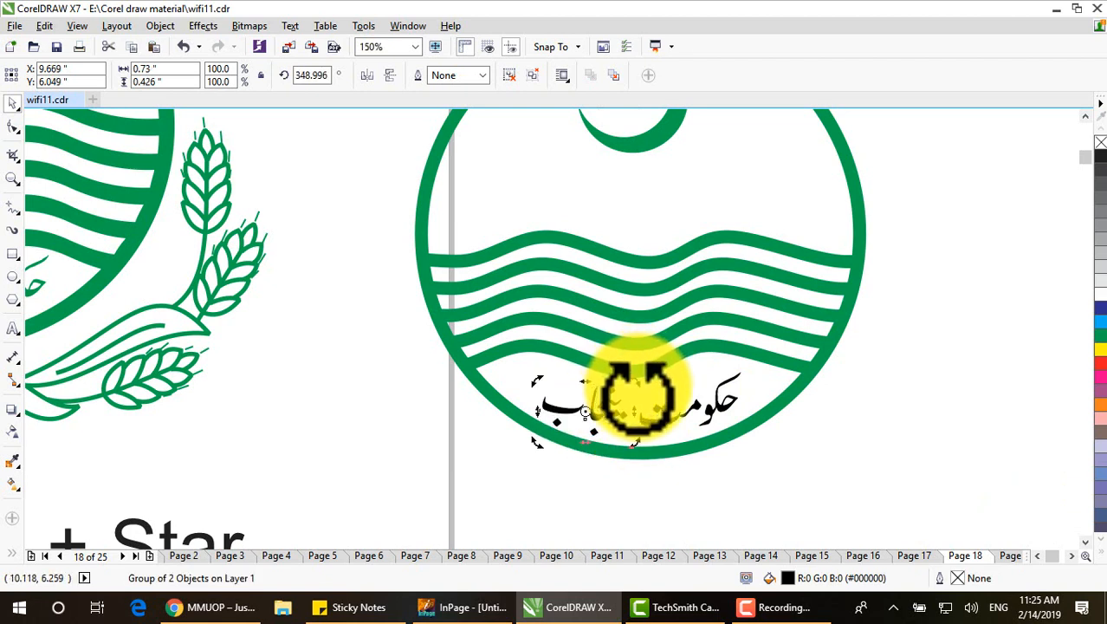
{"action": "left_click", "coordinate": [746, 468]}
{"action": "scroll", "coordinate": [545, 451], "scroll_direction": "down", "scroll_amount": 1}
{"action": "scroll", "coordinate": [546, 456], "scroll_direction": "up", "scroll_amount": 1}
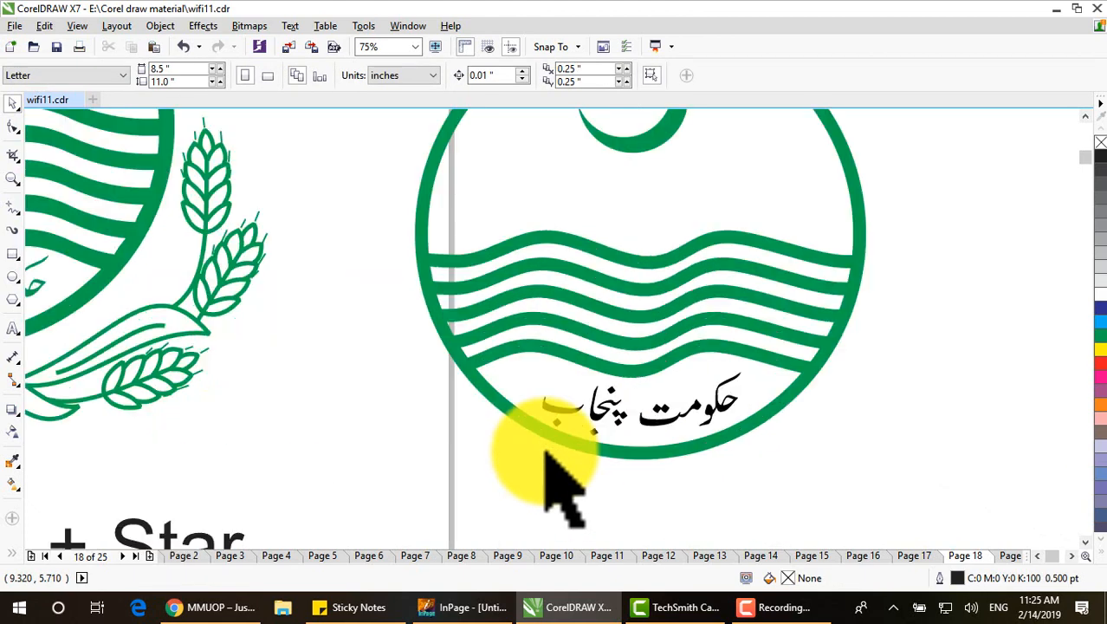
Group the two Urdu words and enlarge them by 102.5% to about 1.686 by 0.575 inches
{"action": "left_click", "coordinate": [607, 423]}
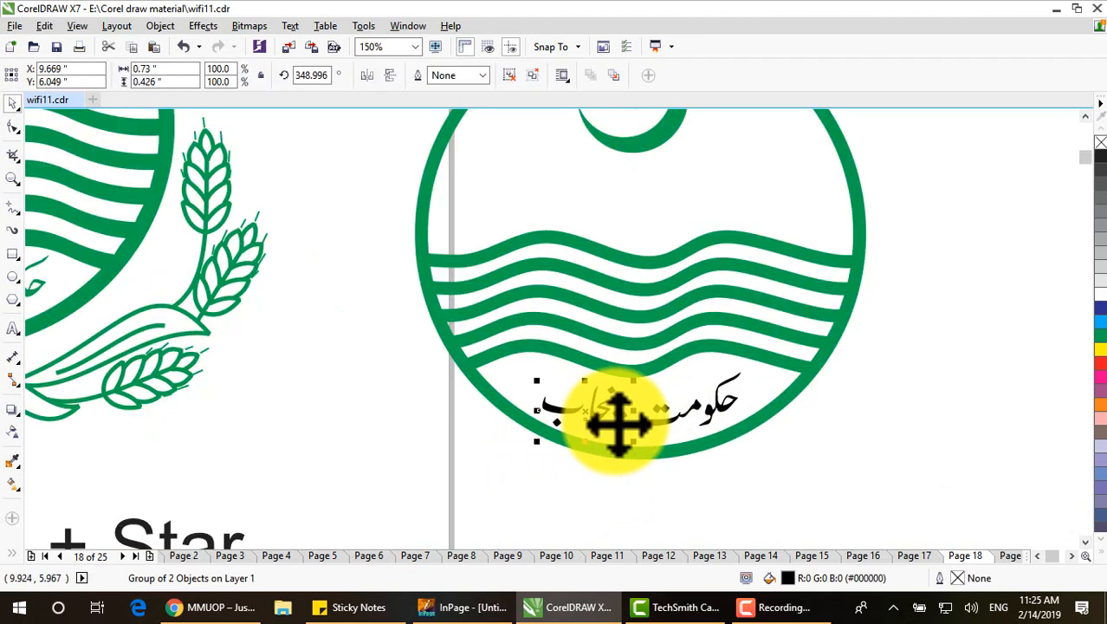
{"action": "left_click", "coordinate": [745, 466]}
{"action": "scroll", "coordinate": [745, 466], "scroll_direction": "down", "scroll_amount": 1}
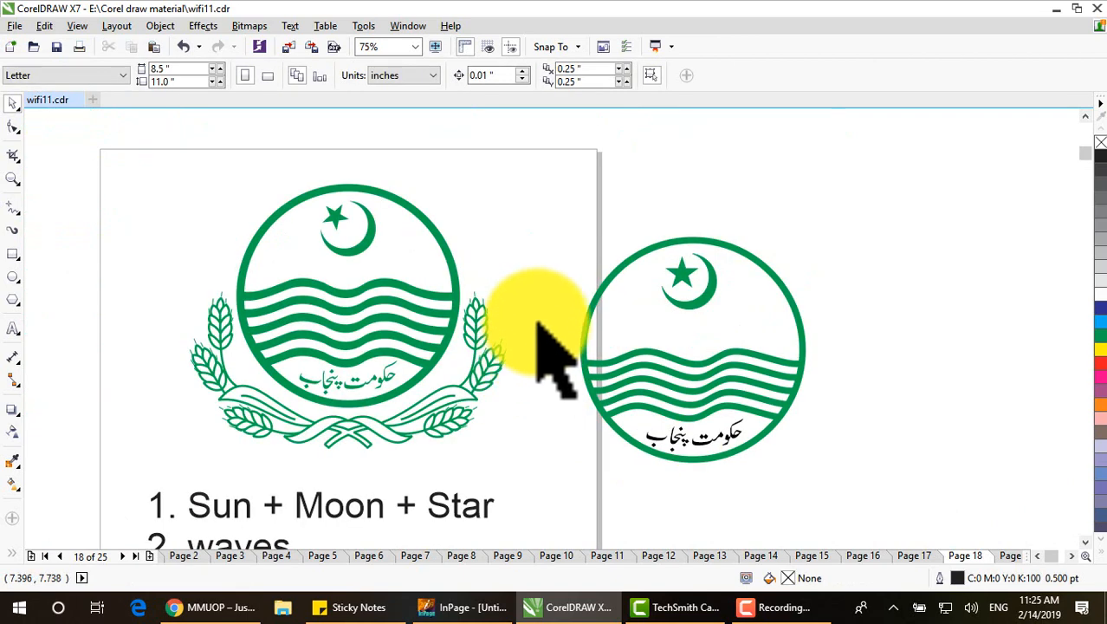
{"action": "left_click_drag", "start_coordinate": [541, 181], "coordinate": [598, 312]}
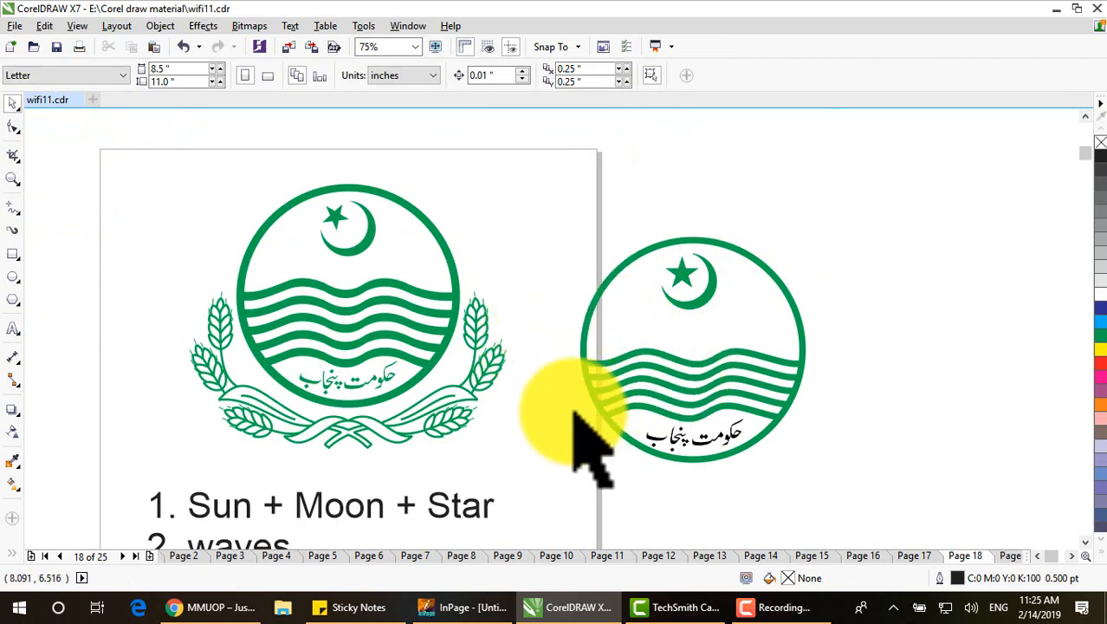
{"action": "left_click_drag", "start_coordinate": [574, 409], "coordinate": [865, 515]}
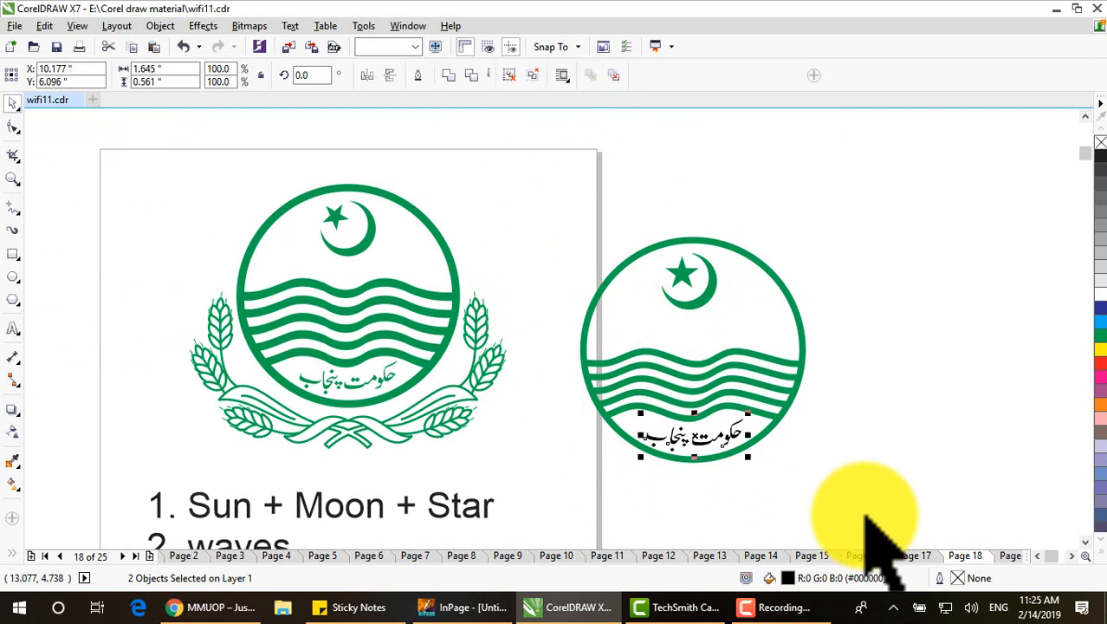
{"action": "left_click_drag", "start_coordinate": [549, 178], "coordinate": [897, 507]}
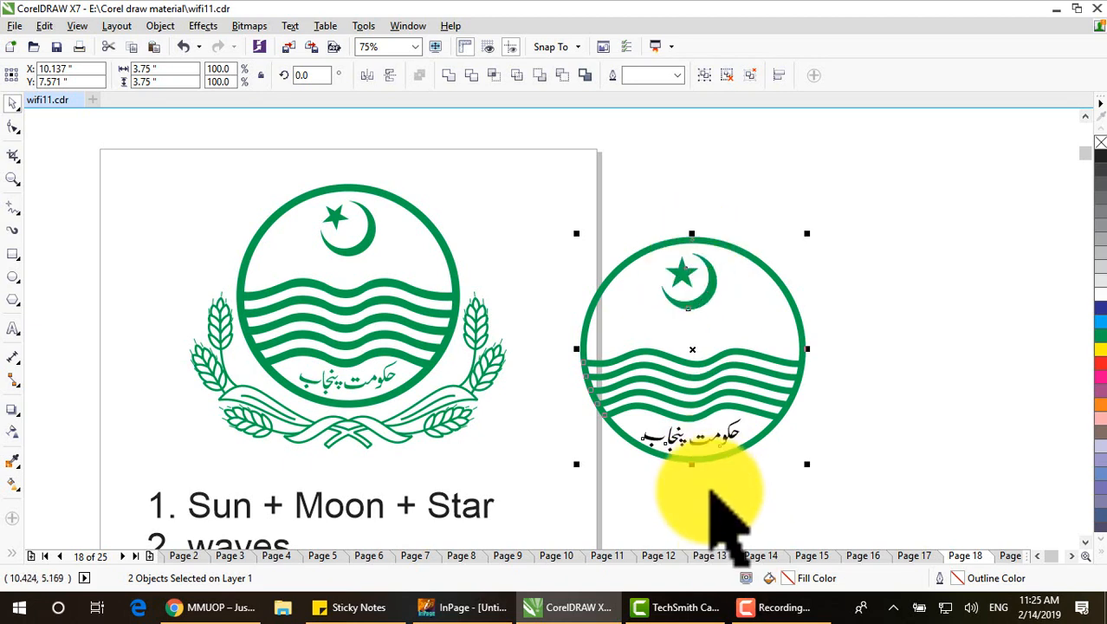
{"action": "left_click", "coordinate": [711, 494]}
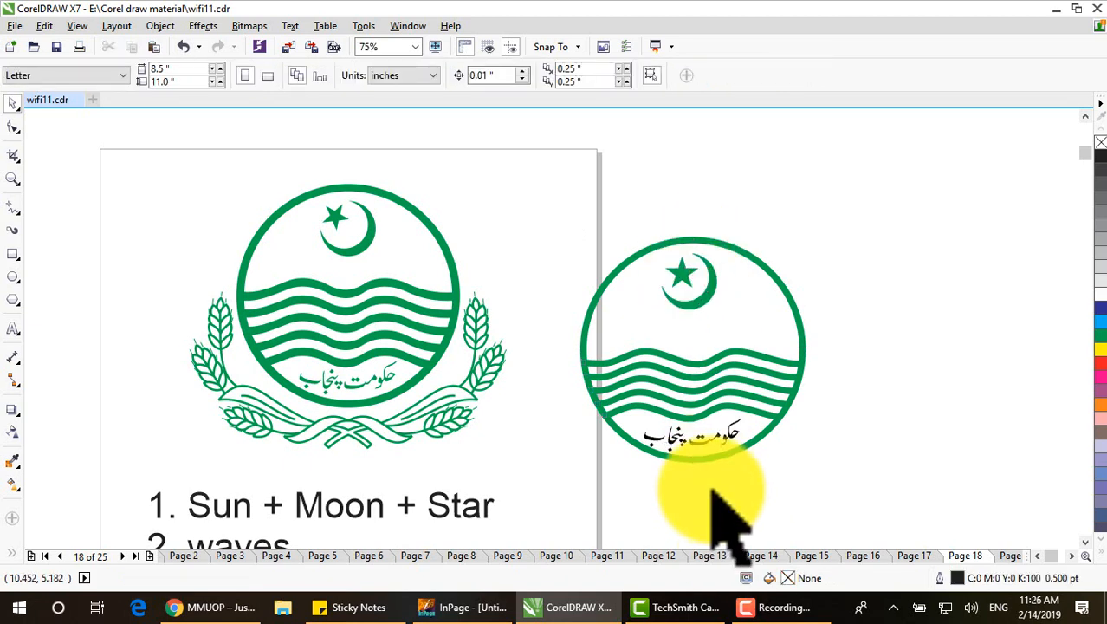
{"action": "left_click", "coordinate": [718, 447]}
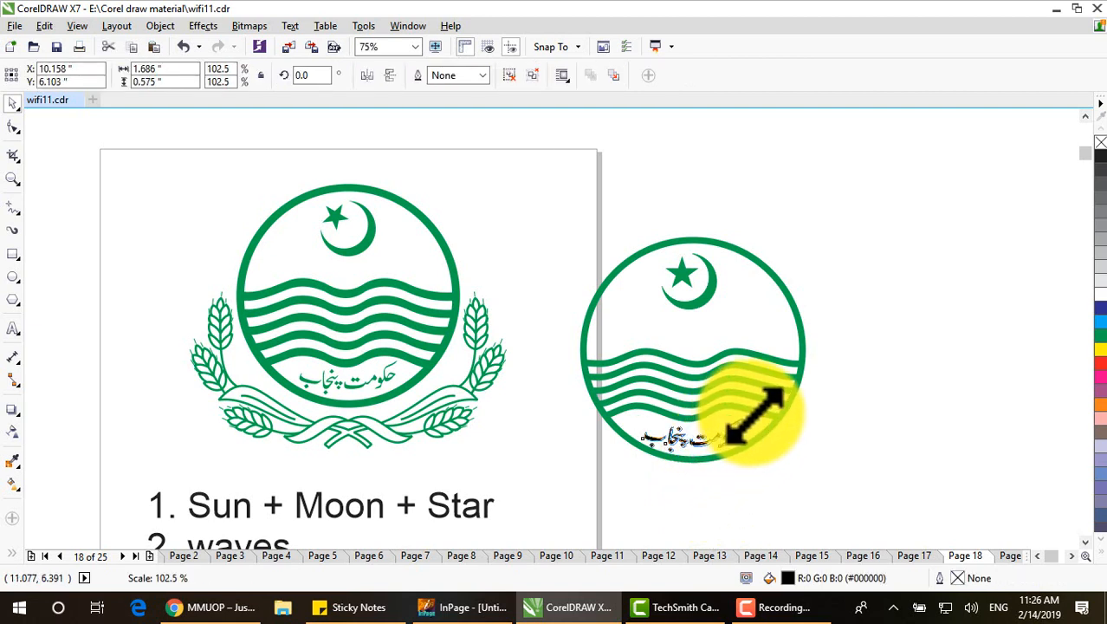
{"action": "left_click_drag", "start_coordinate": [755, 414], "coordinate": [756, 416]}
{"action": "left_click", "coordinate": [806, 456]}
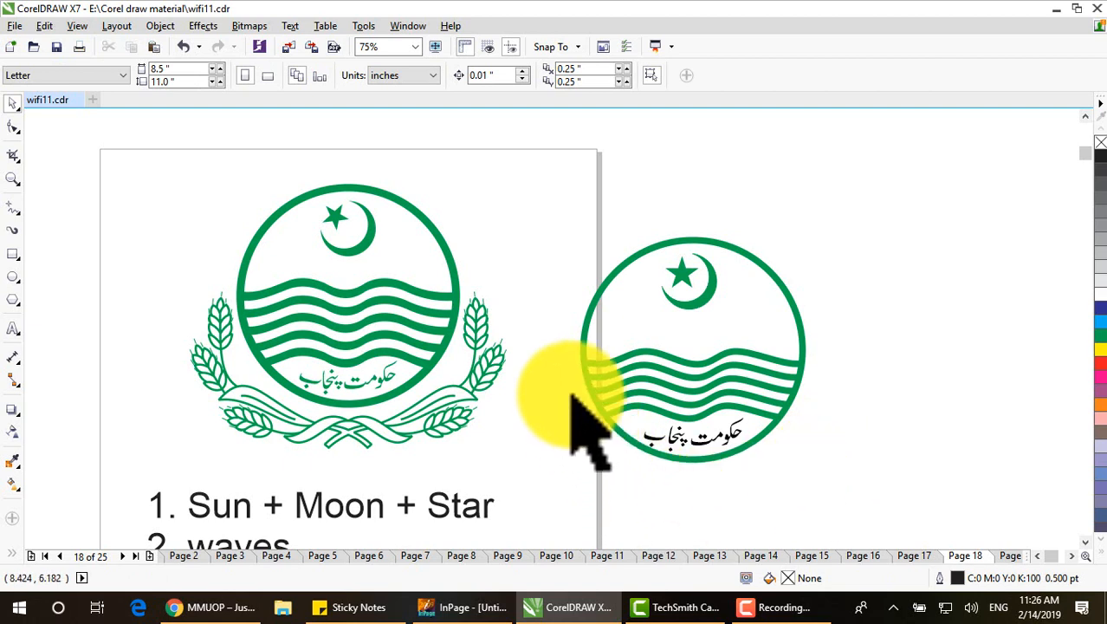
Color the grouped Urdu words green (C:100 M:0 Y:100 K:0) with a matching green hairline outline
{"action": "left_click_drag", "start_coordinate": [559, 383], "coordinate": [829, 487]}
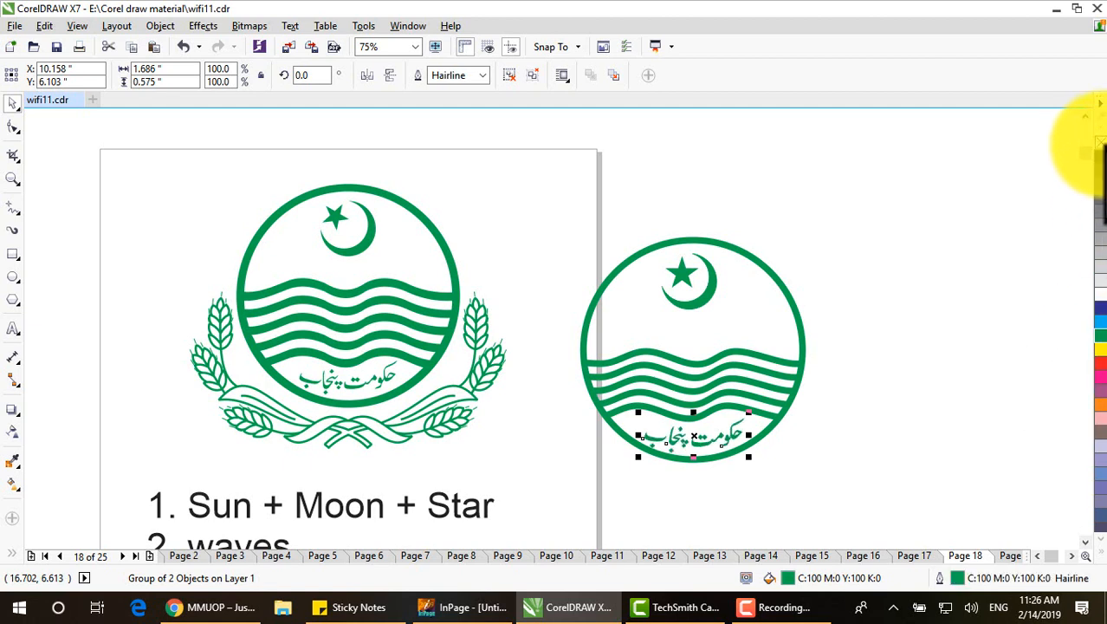
{"action": "left_click", "coordinate": [896, 446]}
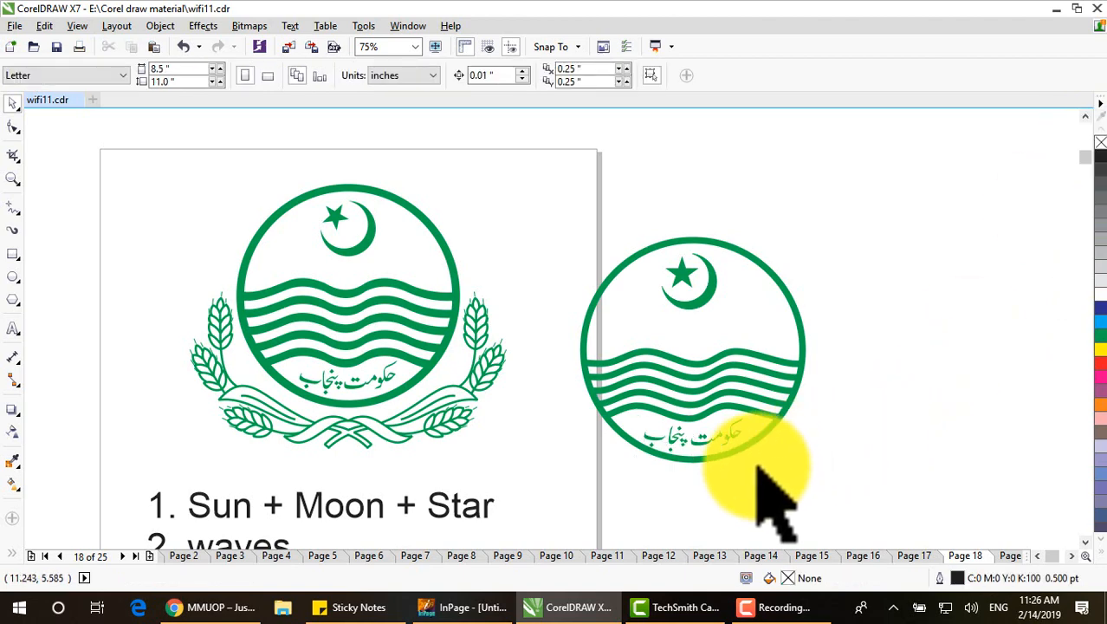
{"action": "scroll", "coordinate": [759, 472], "scroll_direction": "up", "scroll_amount": 3}
{"action": "scroll", "coordinate": [759, 472], "scroll_direction": "down", "scroll_amount": 3}
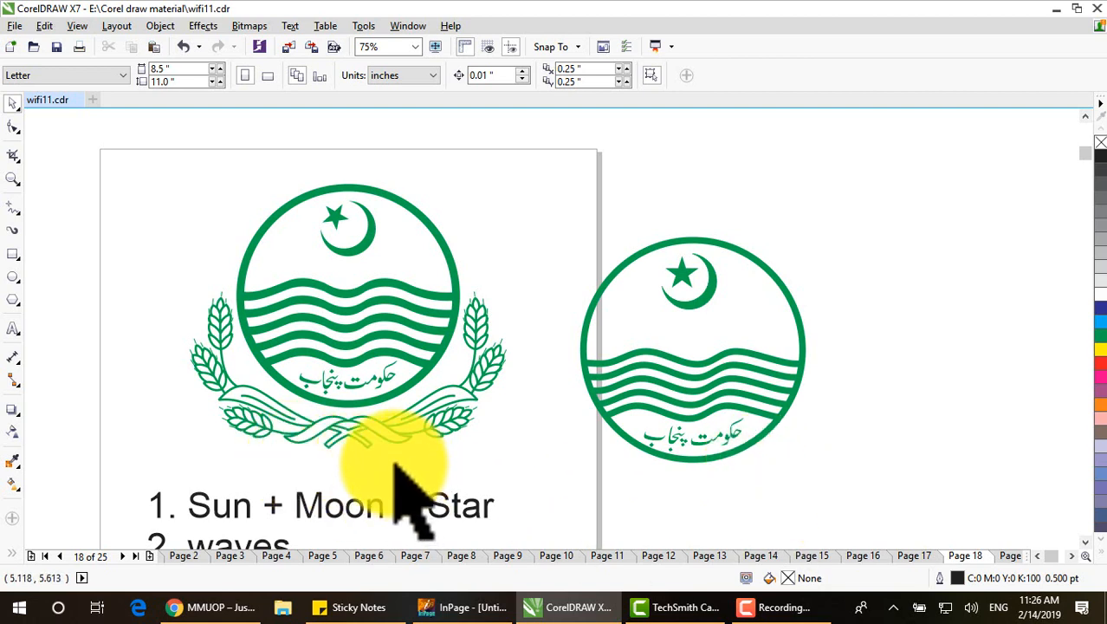
Examine the crossed ribbon and wheat stems at the base of the reference emblem
{"action": "left_click", "coordinate": [287, 440]}
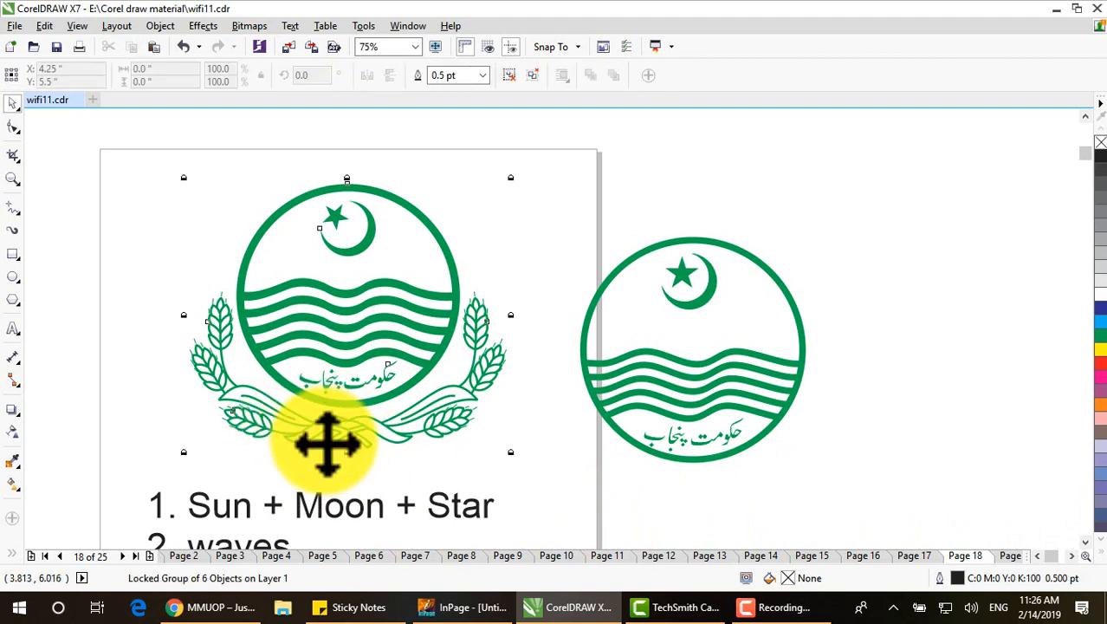
{"action": "scroll", "coordinate": [321, 444], "scroll_direction": "up", "scroll_amount": 3}
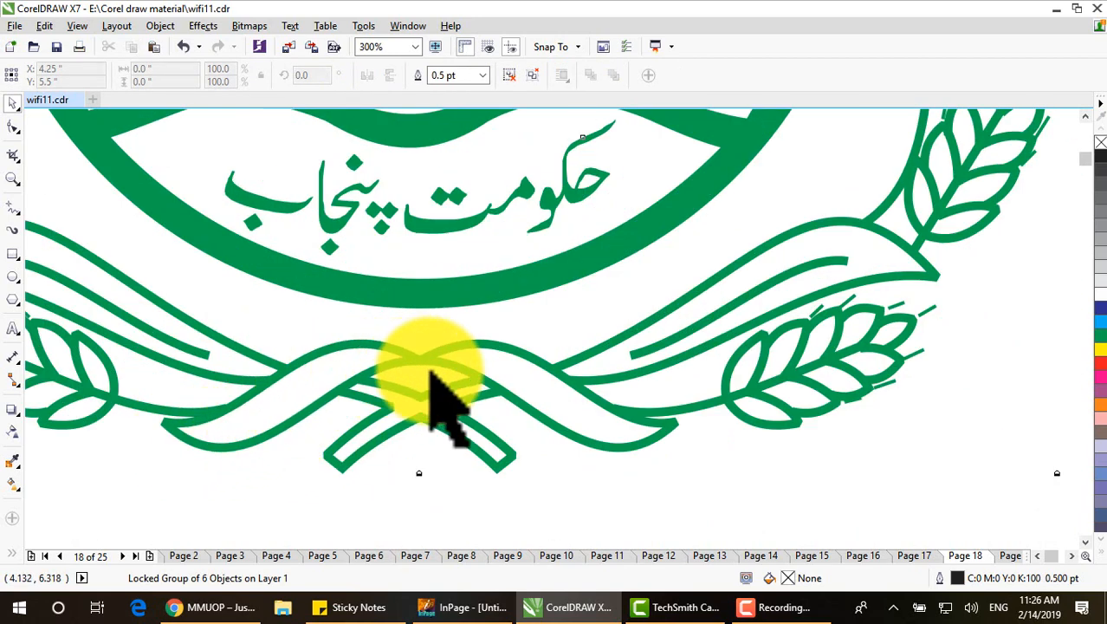
{"action": "scroll", "coordinate": [536, 394], "scroll_direction": "down", "scroll_amount": 3}
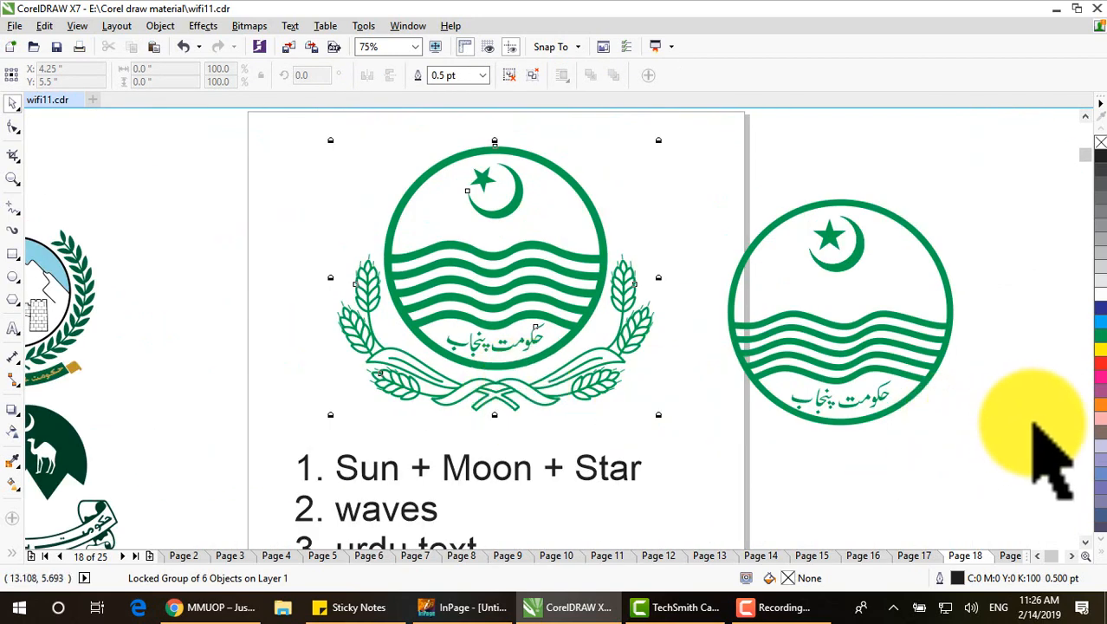
{"action": "left_click", "coordinate": [1073, 556]}
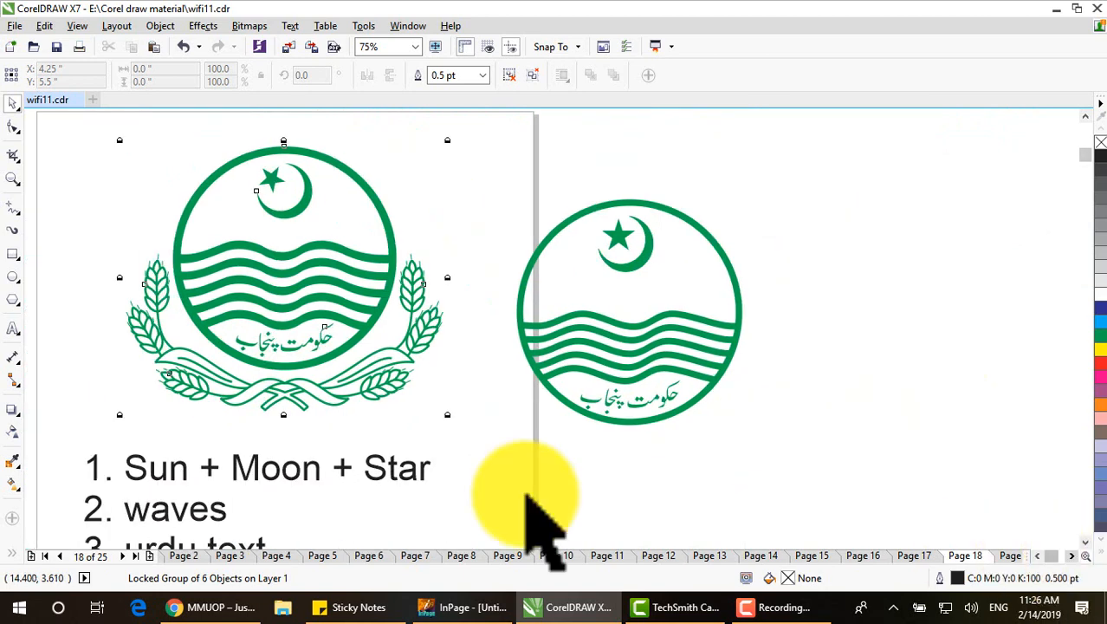
{"action": "scroll", "coordinate": [210, 391], "scroll_direction": "up", "scroll_amount": 1}
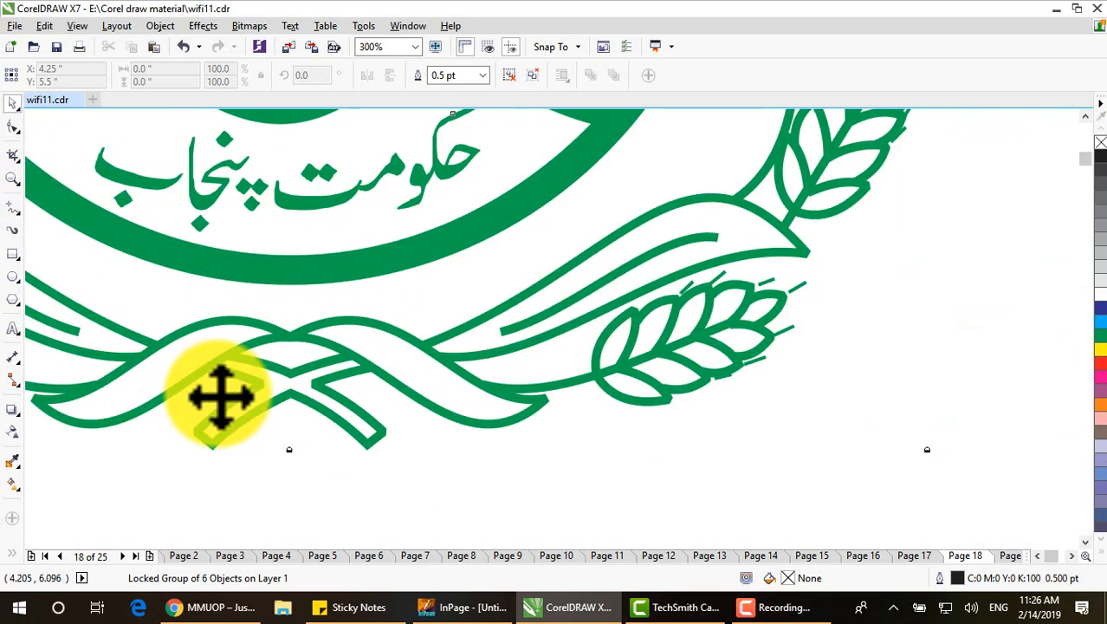
{"action": "scroll", "coordinate": [218, 421], "scroll_direction": "up", "scroll_amount": 1}
{"action": "scroll", "coordinate": [258, 384], "scroll_direction": "down", "scroll_amount": 2}
{"action": "scroll", "coordinate": [224, 386], "scroll_direction": "up", "scroll_amount": 2}
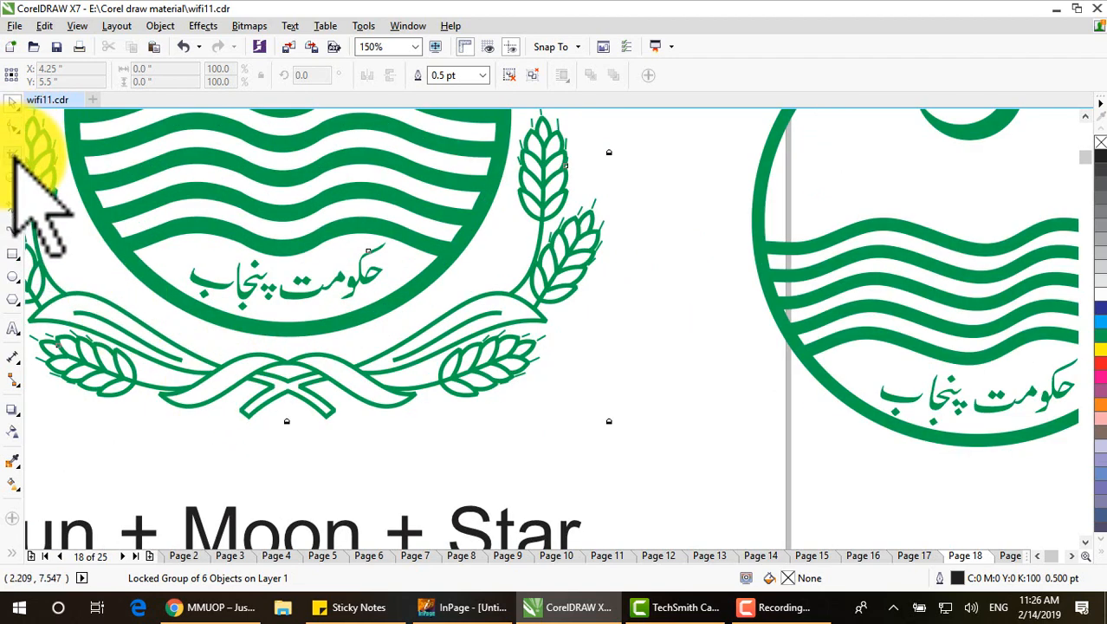
Draw a closed Bézier outline of the ribbon's wavy strip, about 1.194 by 0.556 inches, below the reference emblem's crossed ribbon
{"action": "left_click", "coordinate": [13, 206]}
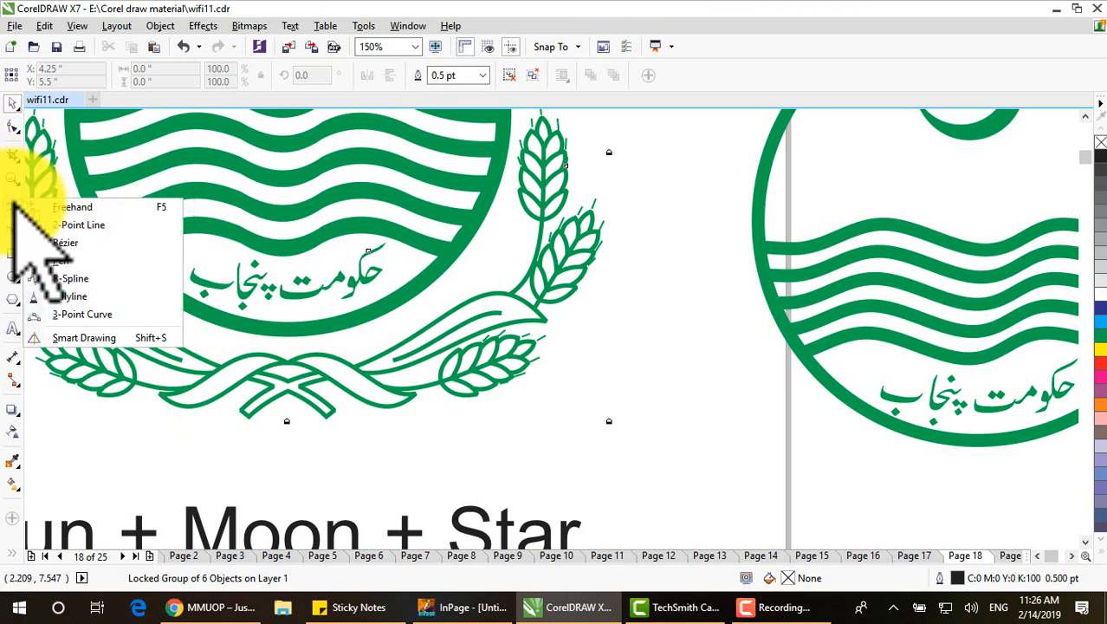
{"action": "left_click", "coordinate": [74, 242]}
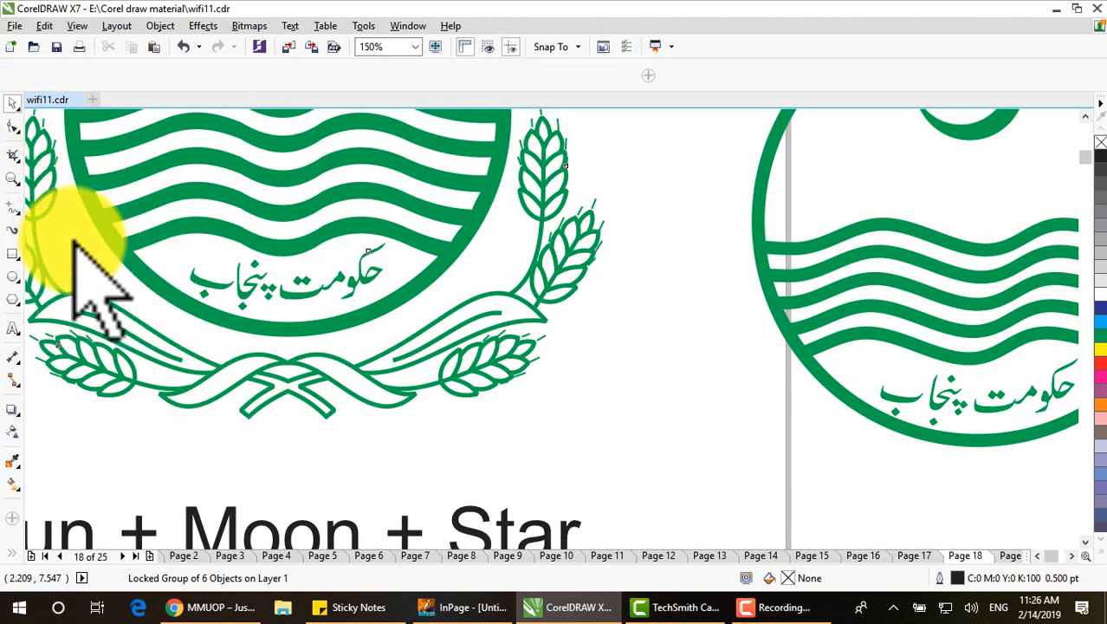
{"action": "left_click", "coordinate": [155, 450]}
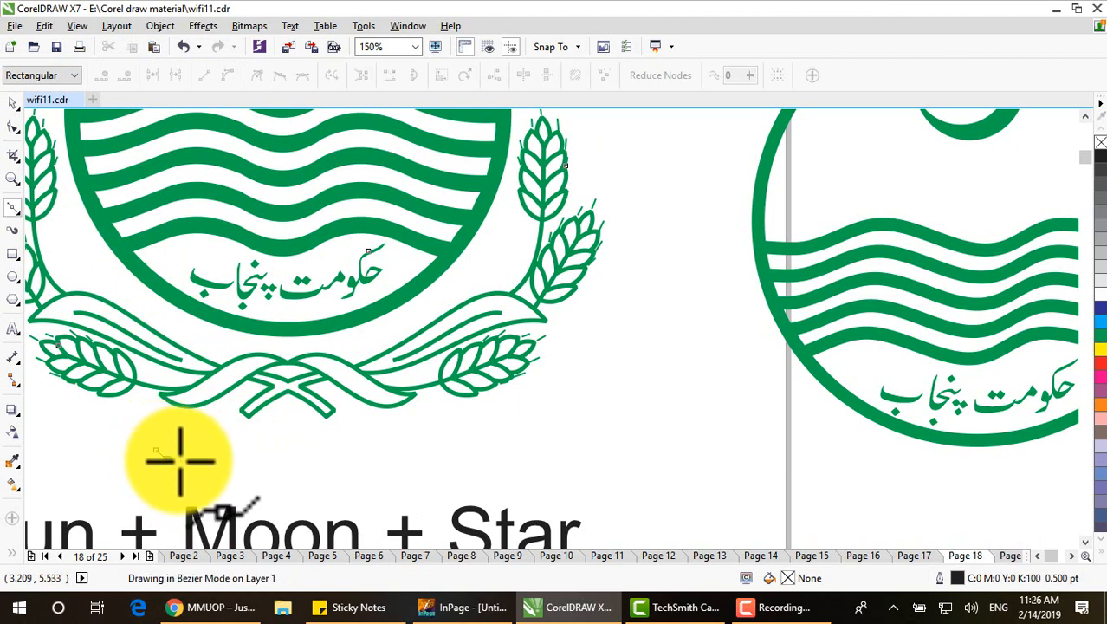
{"action": "left_click", "coordinate": [188, 446]}
{"action": "left_click", "coordinate": [218, 440]}
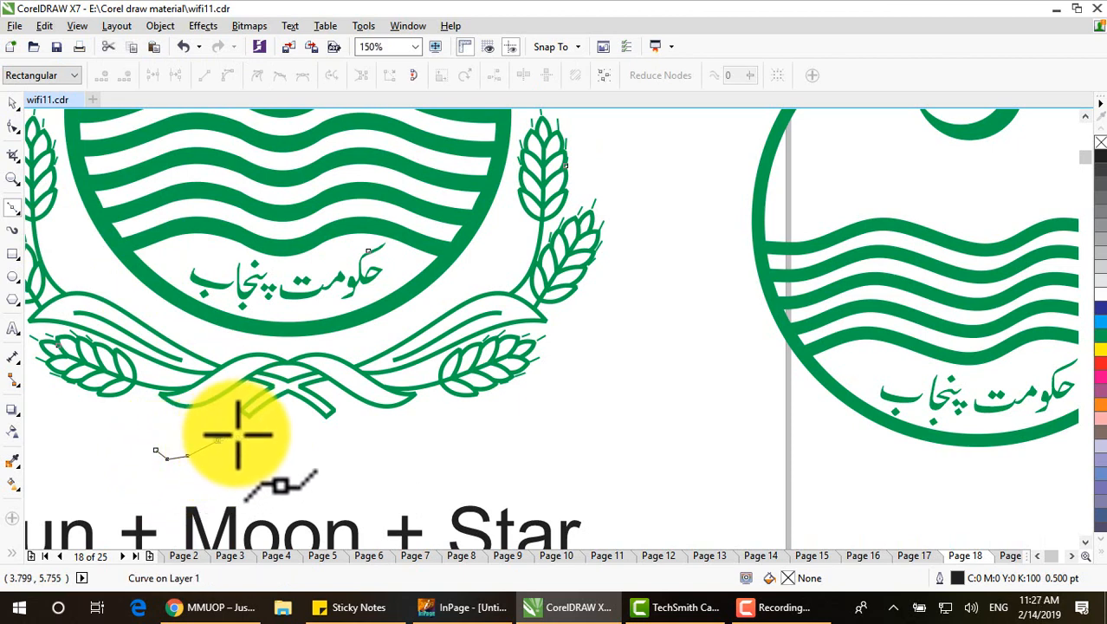
{"action": "left_click", "coordinate": [237, 432]}
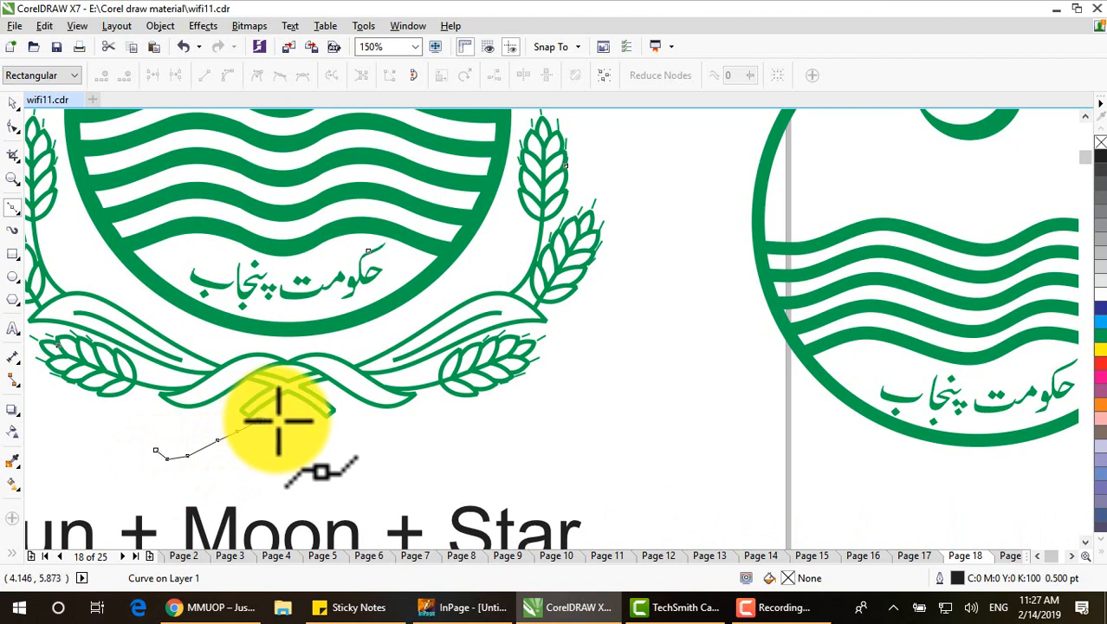
{"action": "left_click", "coordinate": [278, 420]}
{"action": "left_click", "coordinate": [295, 429]}
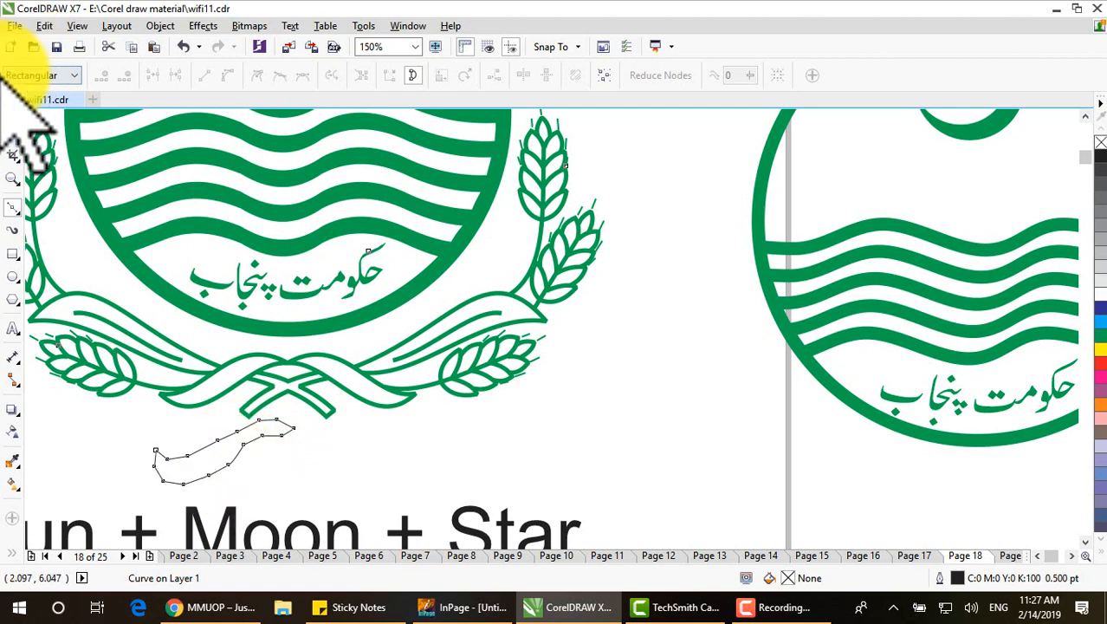
Move the ribbon outline just below the reference ribbon, to about X 3.799, Y 5.592
{"action": "left_click", "coordinate": [13, 102]}
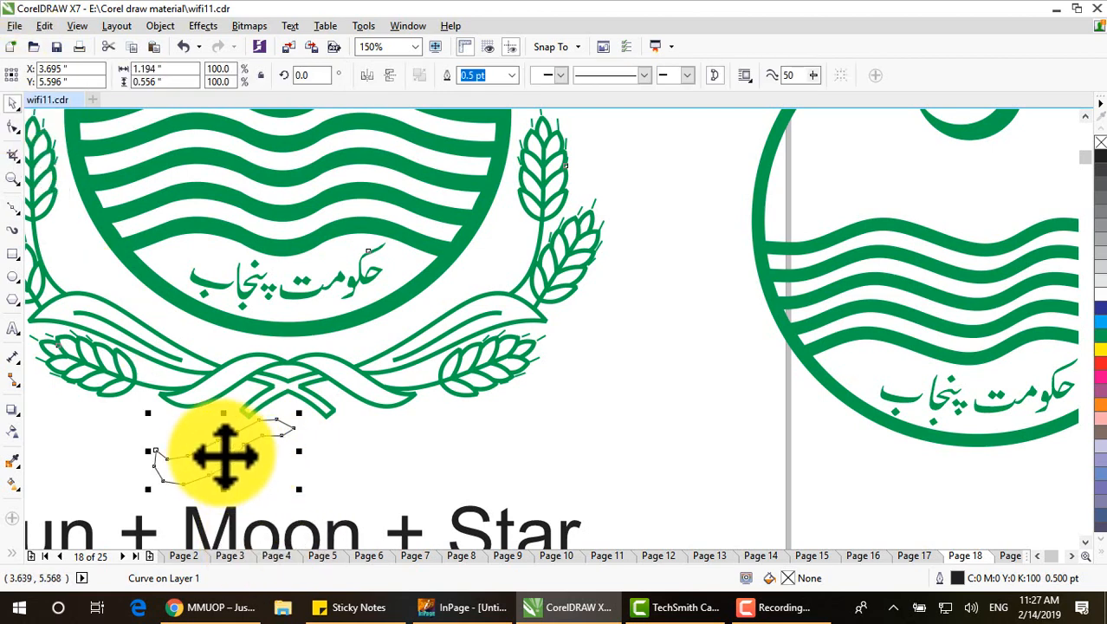
{"action": "left_click_drag", "start_coordinate": [223, 452], "coordinate": [262, 448]}
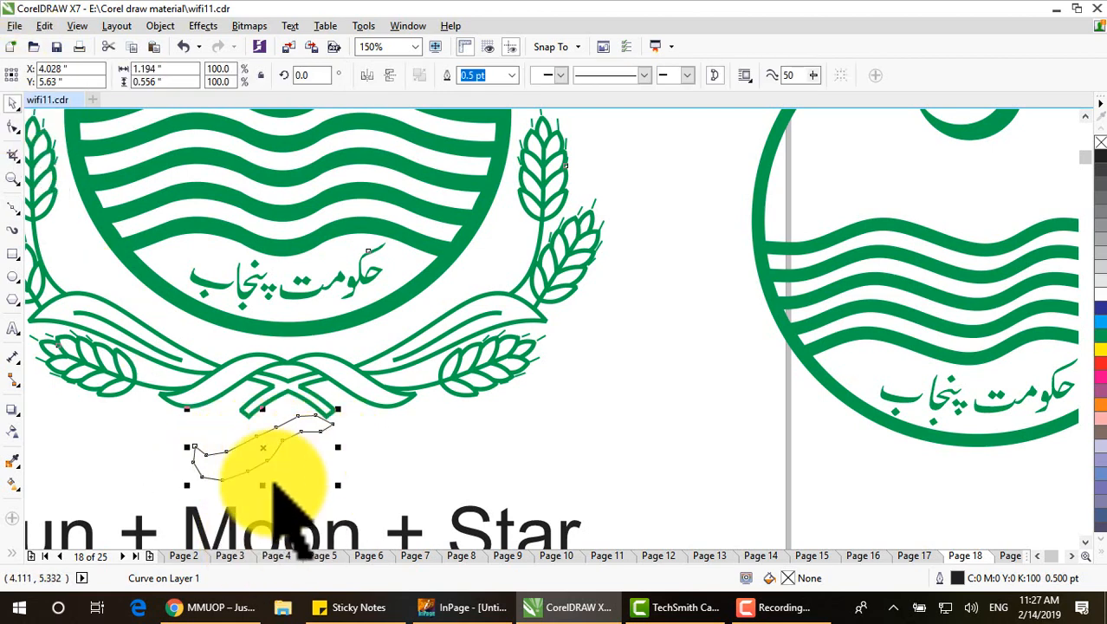
{"action": "scroll", "coordinate": [276, 502], "scroll_direction": "up", "scroll_amount": 2}
{"action": "left_click_drag", "start_coordinate": [261, 425], "coordinate": [202, 424]}
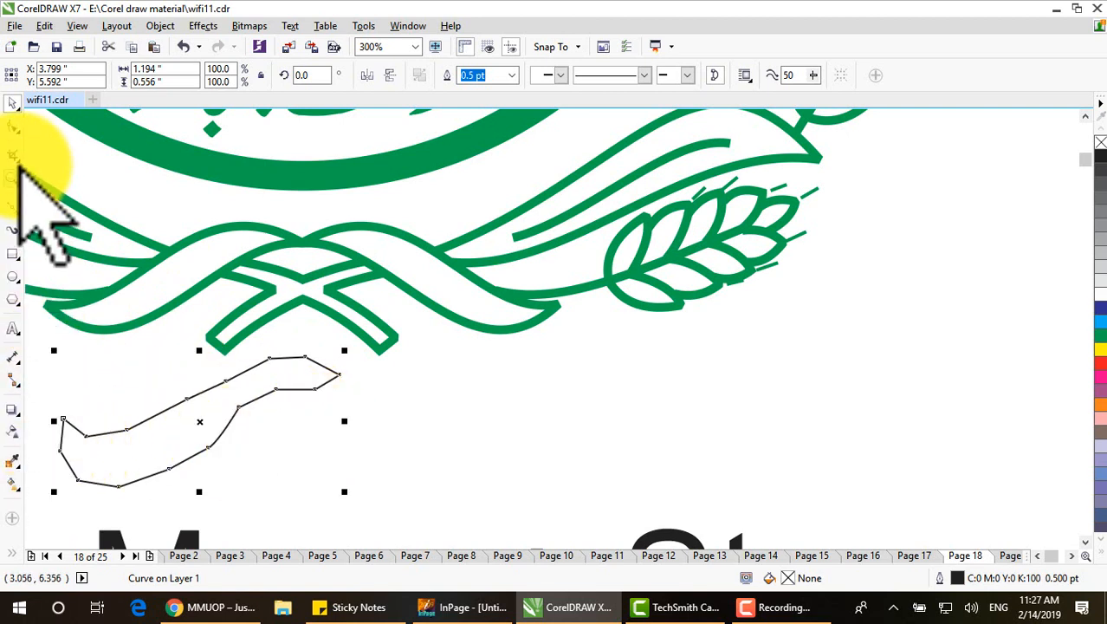
Smooth the ribbon outline's long lower edge by converting its segments to curves and deleting the surplus nodes
{"action": "left_click", "coordinate": [12, 128]}
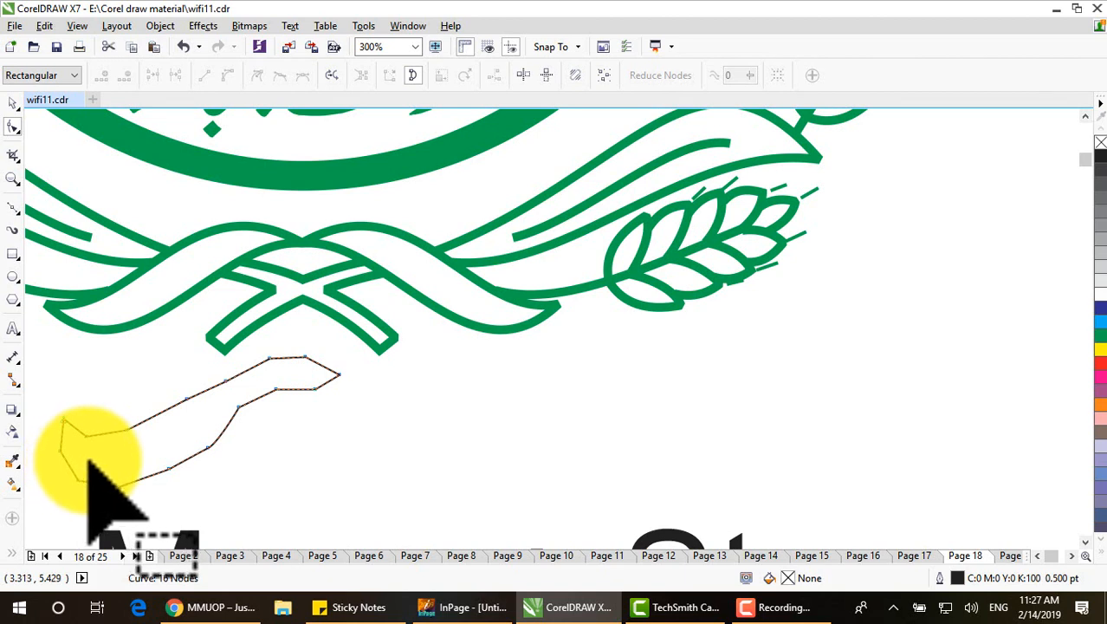
{"action": "left_click_drag", "start_coordinate": [95, 450], "coordinate": [219, 473]}
{"action": "left_click_drag", "start_coordinate": [211, 425], "coordinate": [196, 500]}
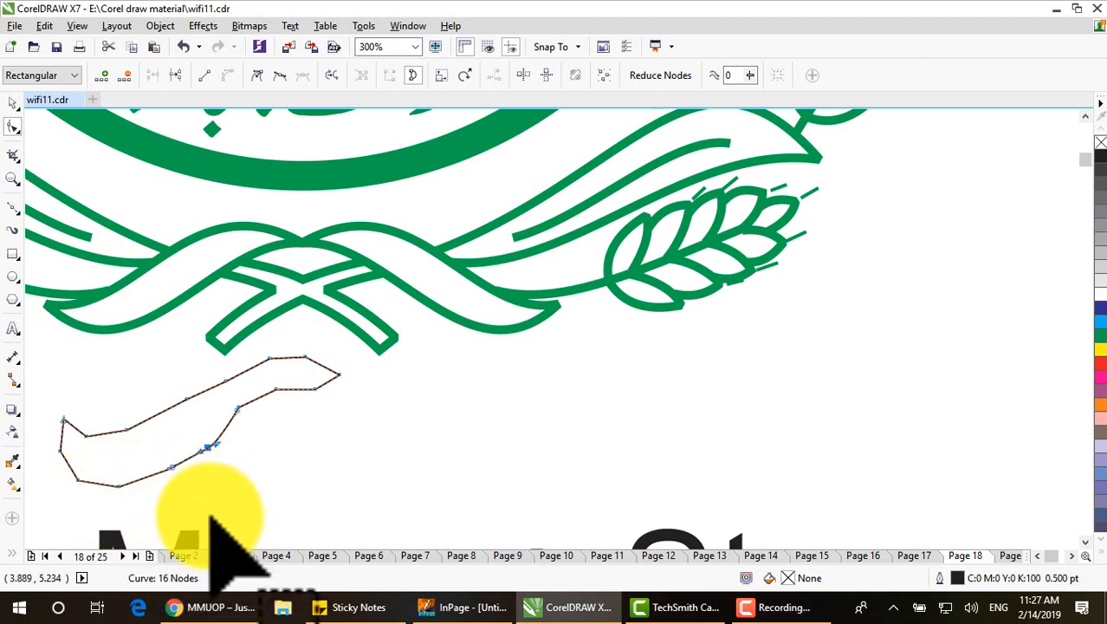
{"action": "left_click", "coordinate": [208, 506]}
{"action": "left_click_drag", "start_coordinate": [56, 485], "coordinate": [164, 497]}
{"action": "left_click_drag", "start_coordinate": [66, 505], "coordinate": [192, 461]}
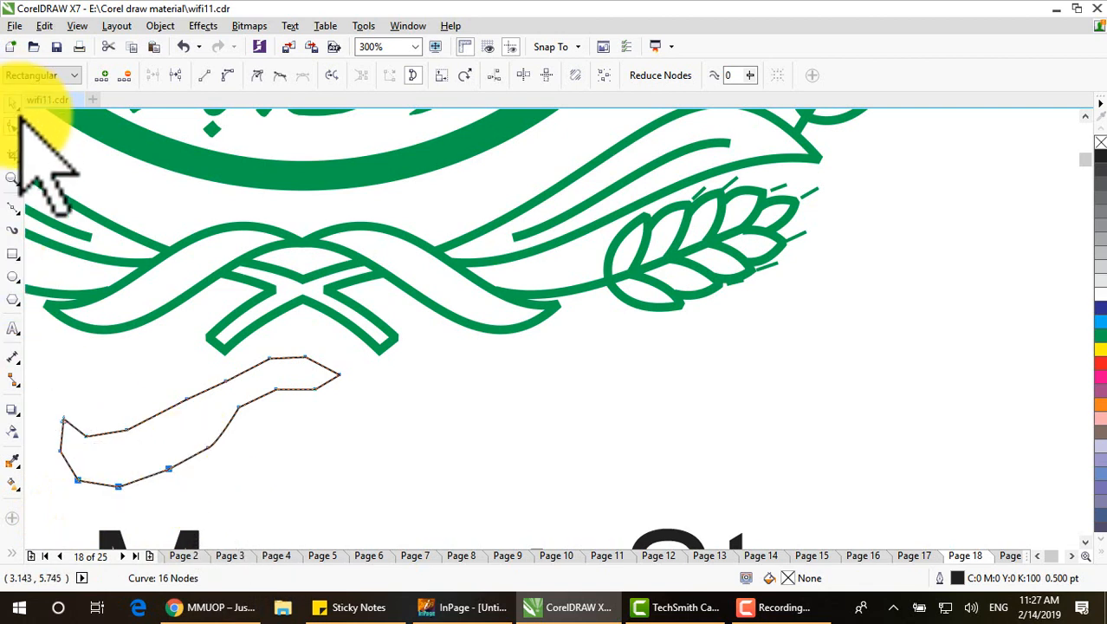
{"action": "left_click", "coordinate": [232, 78]}
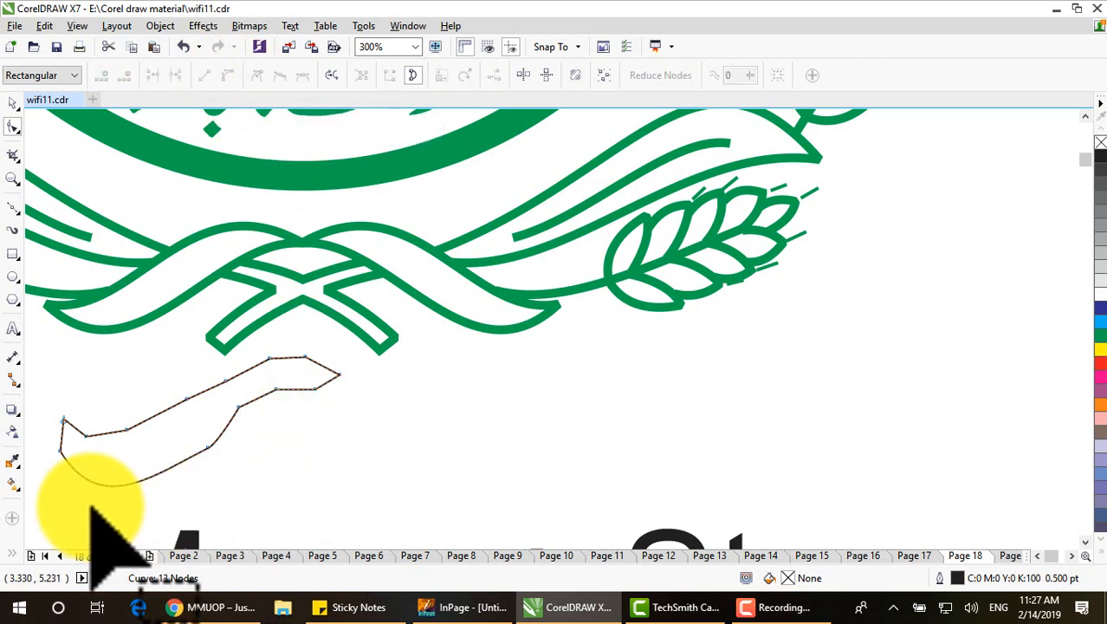
{"action": "left_click_drag", "start_coordinate": [91, 505], "coordinate": [257, 398]}
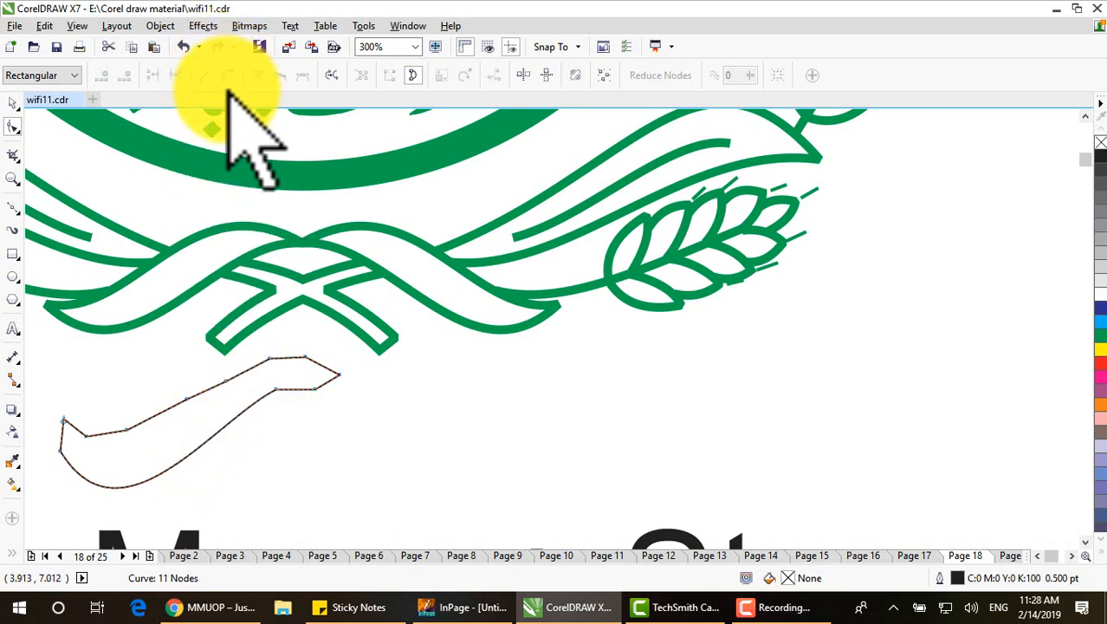
Round the short lower edge at the ribbon outline's upper tip by removing its extra node
{"action": "left_click_drag", "start_coordinate": [263, 377], "coordinate": [328, 420]}
{"action": "left_click", "coordinate": [333, 446]}
{"action": "left_click_drag", "start_coordinate": [299, 378], "coordinate": [330, 400]}
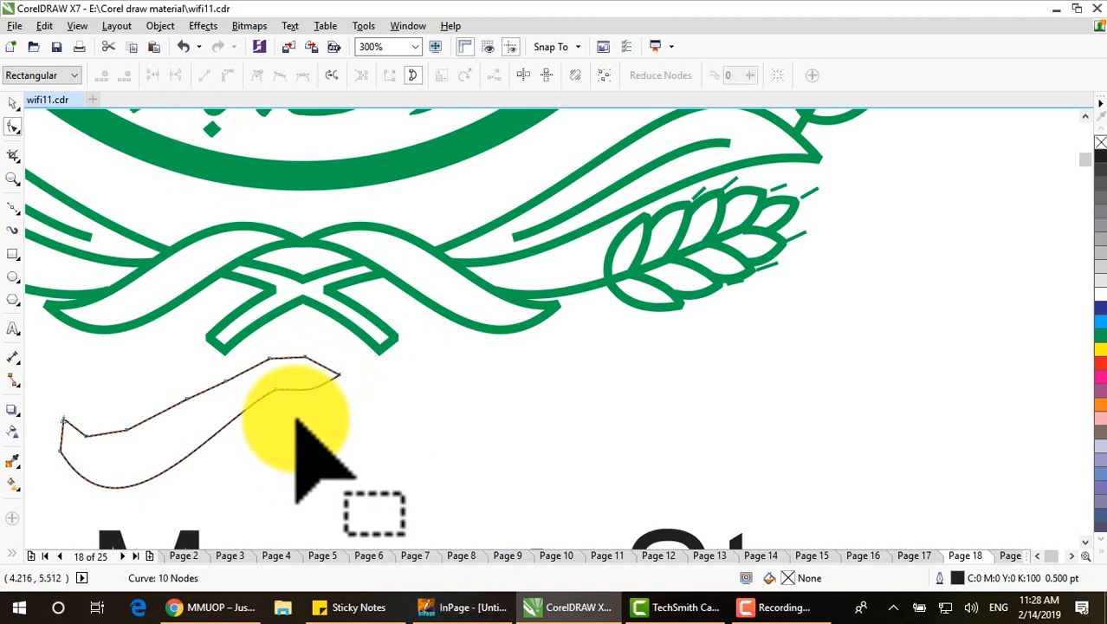
Delete the extra node at the ribbon outline's blunt lower end to turn that end into one smooth curve
{"action": "scroll", "coordinate": [265, 394], "scroll_direction": "up", "scroll_amount": 2}
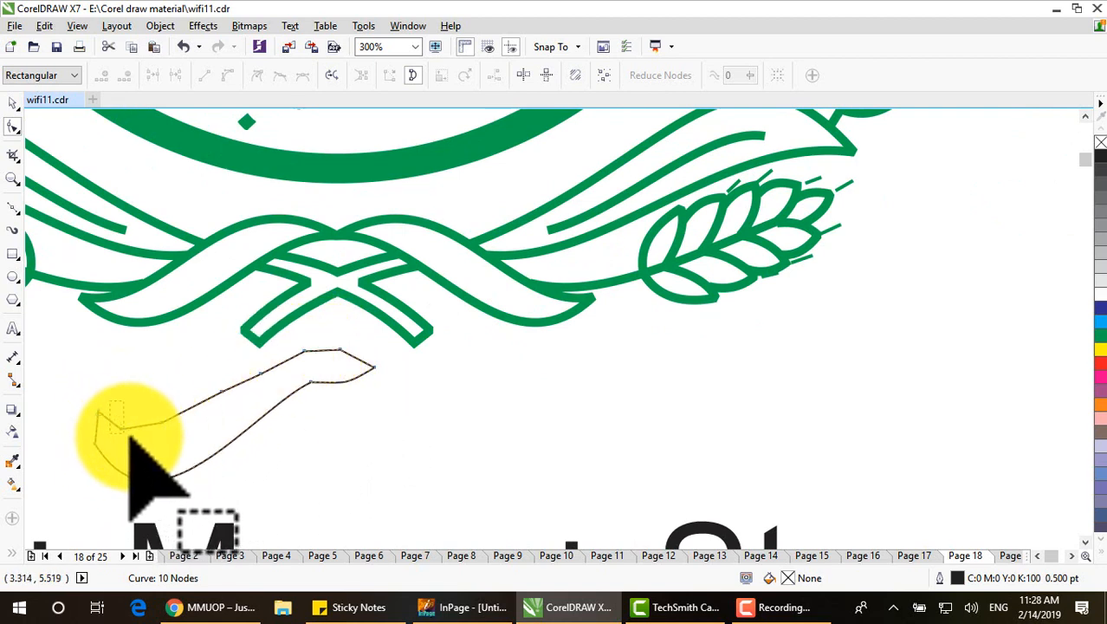
{"action": "left_click_drag", "start_coordinate": [71, 429], "coordinate": [103, 492]}
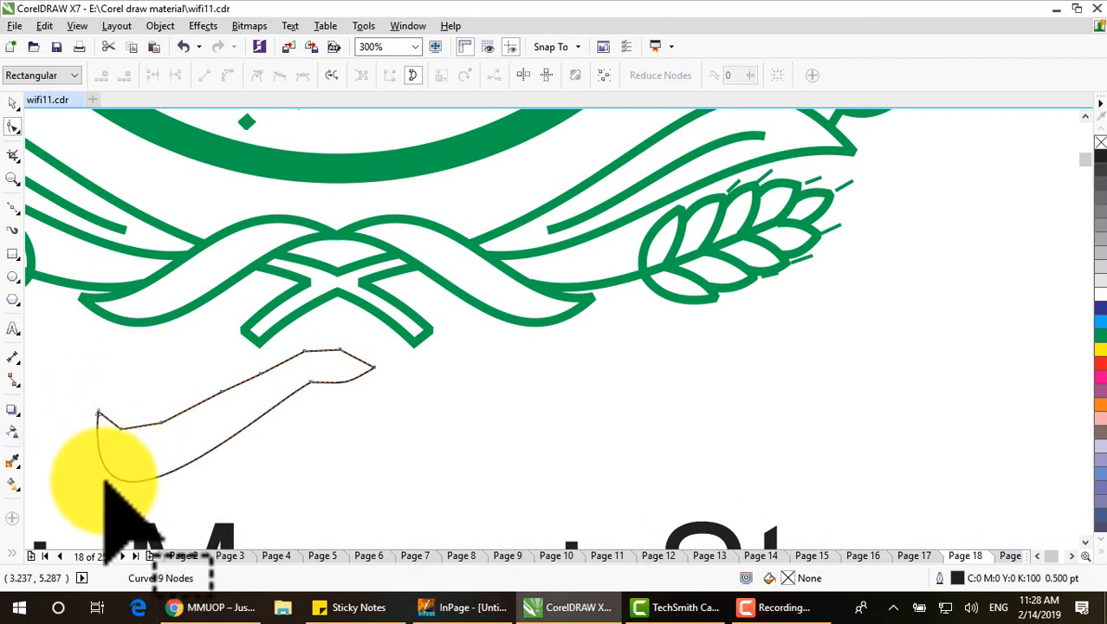
{"action": "left_click", "coordinate": [13, 102]}
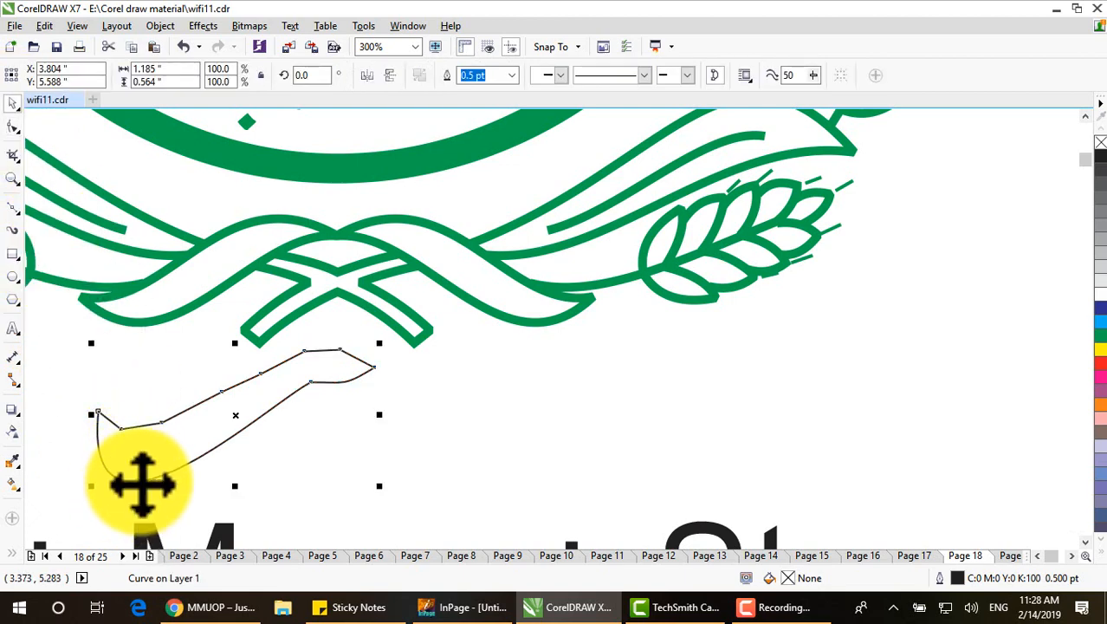
Delete the two middle nodes on the lower part of the ribbon outline's long upper edge to smooth it
{"action": "scroll", "coordinate": [146, 384], "scroll_direction": "up", "scroll_amount": 1}
{"action": "scroll", "coordinate": [146, 408], "scroll_direction": "down", "scroll_amount": 1}
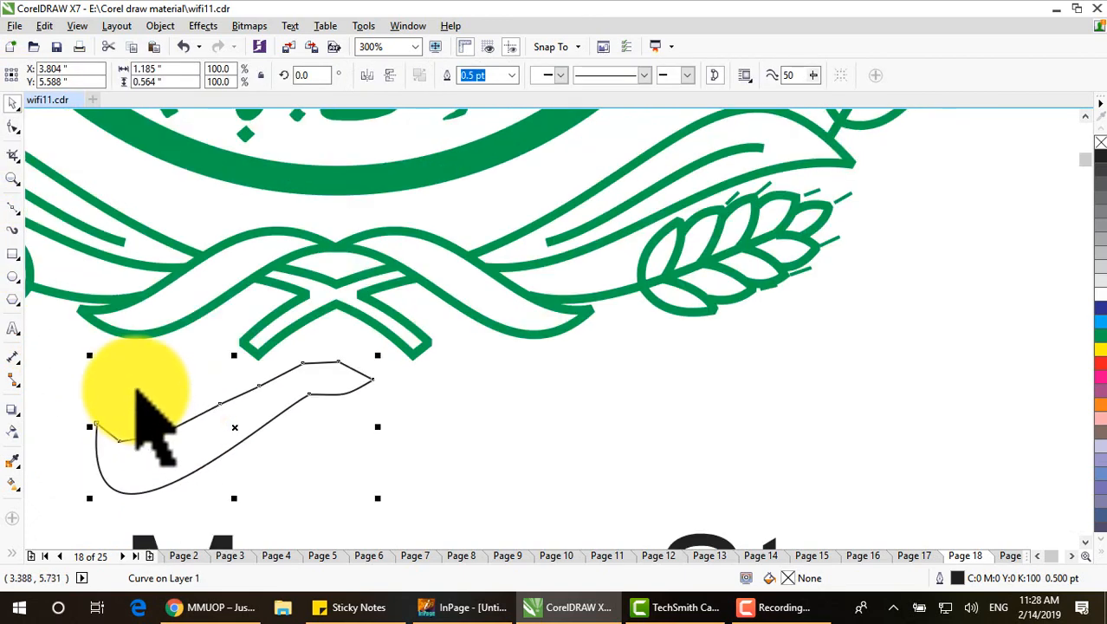
{"action": "left_click_drag", "start_coordinate": [132, 376], "coordinate": [231, 443]}
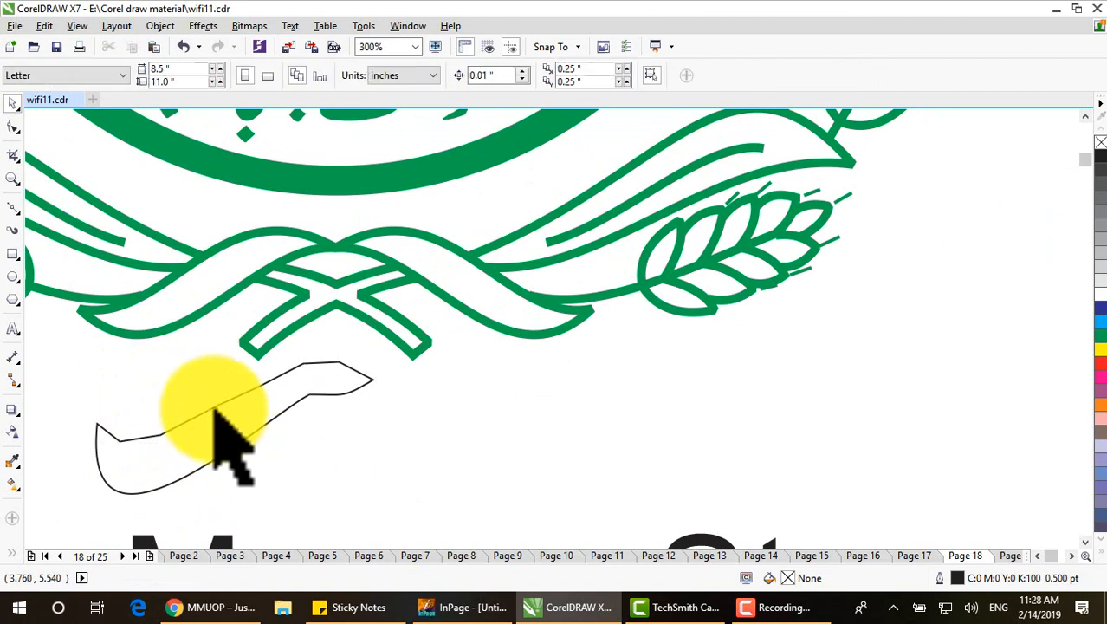
{"action": "left_click", "coordinate": [191, 417]}
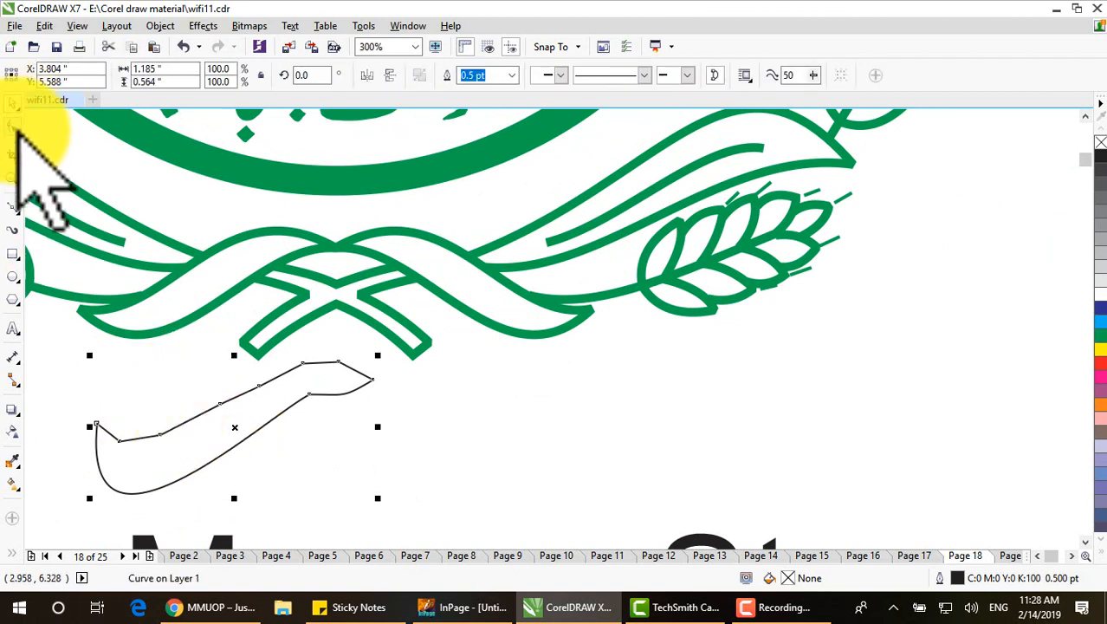
{"action": "left_click", "coordinate": [13, 127]}
{"action": "left_click_drag", "start_coordinate": [140, 381], "coordinate": [230, 450]}
{"action": "left_click_drag", "start_coordinate": [232, 73], "coordinate": [206, 147]}
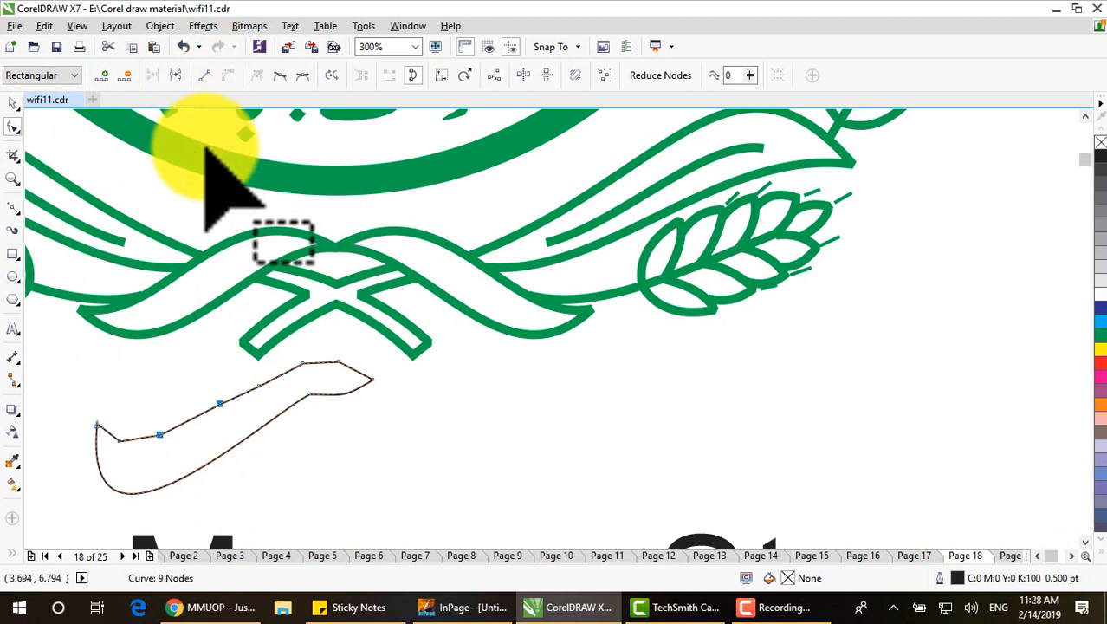
{"action": "key", "text": "Delete"}
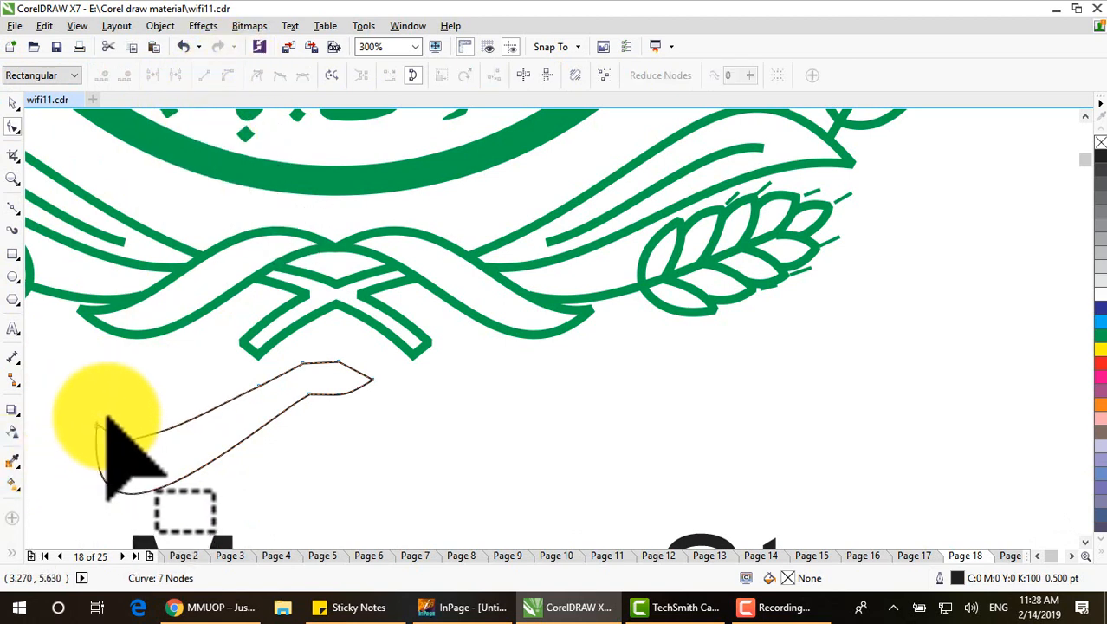
Curve the upper edge beside the ribbon outline's blunt end and round its crest by removing the three surplus nodes there
{"action": "left_click_drag", "start_coordinate": [107, 415], "coordinate": [133, 451]}
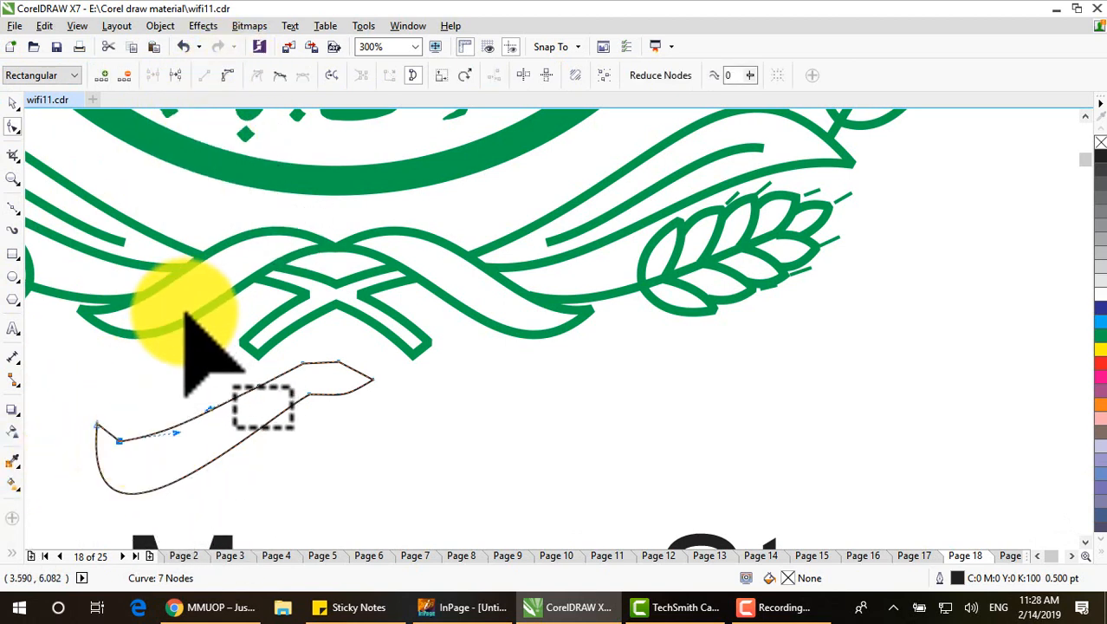
{"action": "left_click", "coordinate": [230, 76]}
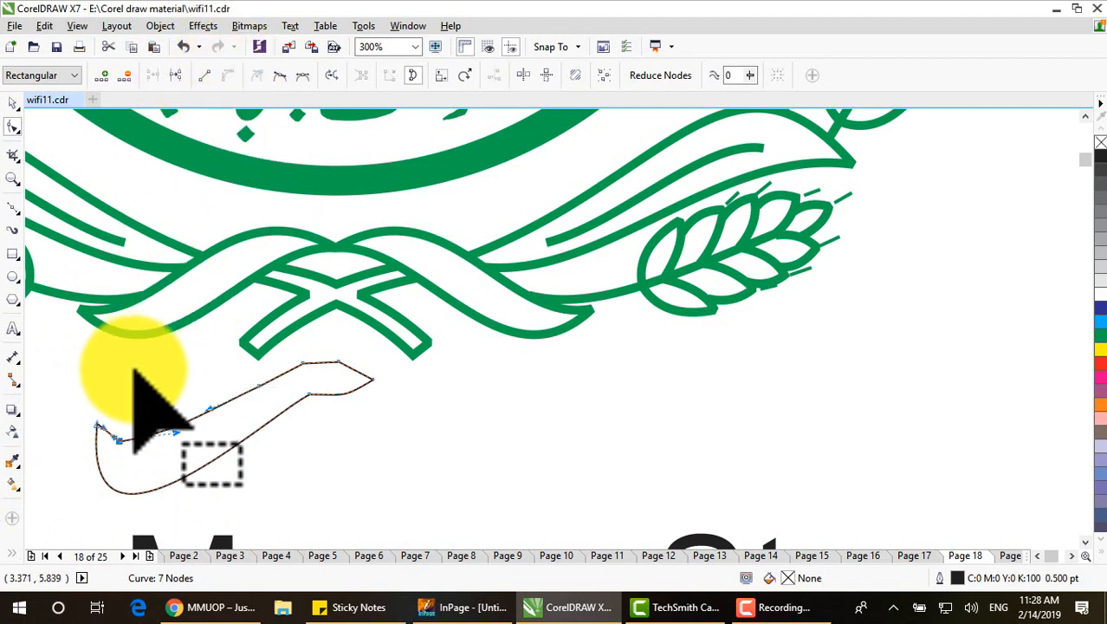
{"action": "key", "text": "Delete"}
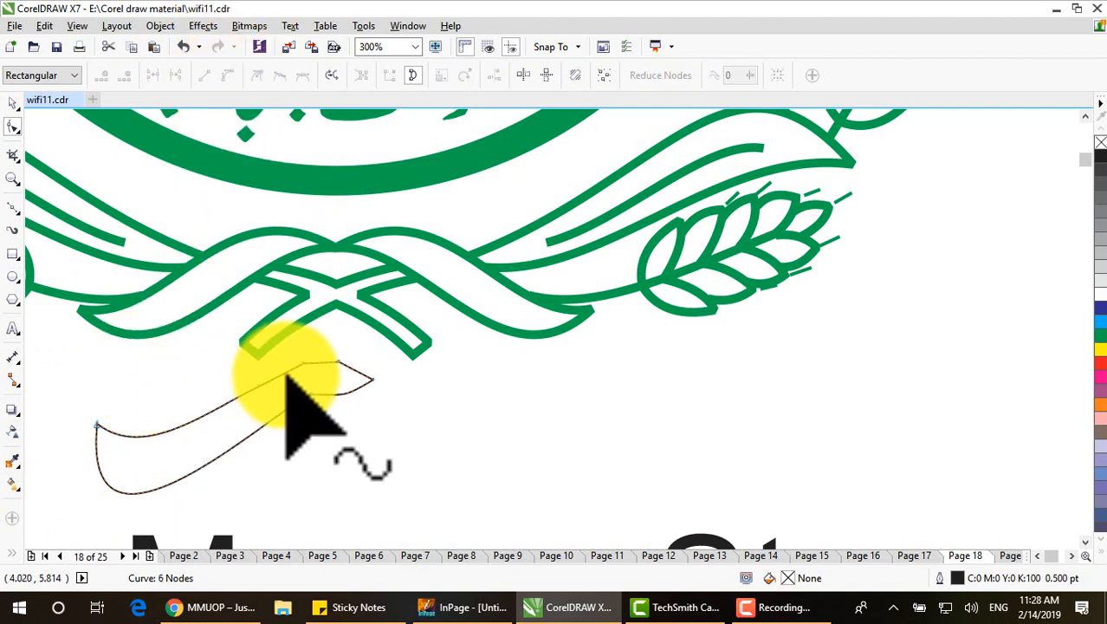
{"action": "left_click_drag", "start_coordinate": [288, 350], "coordinate": [347, 381]}
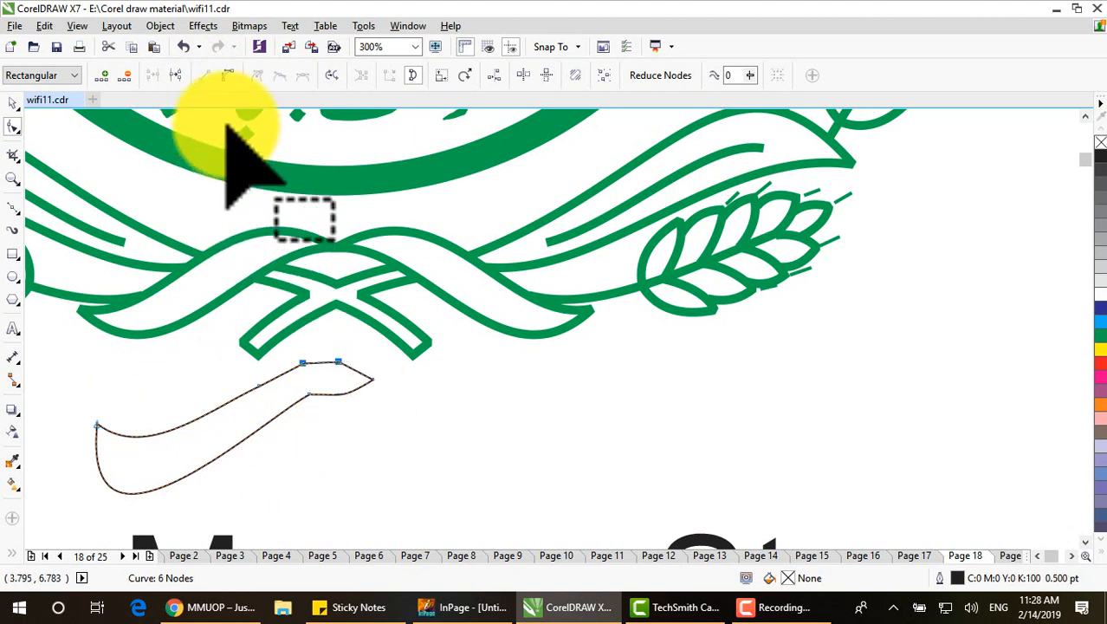
{"action": "key", "text": "Delete"}
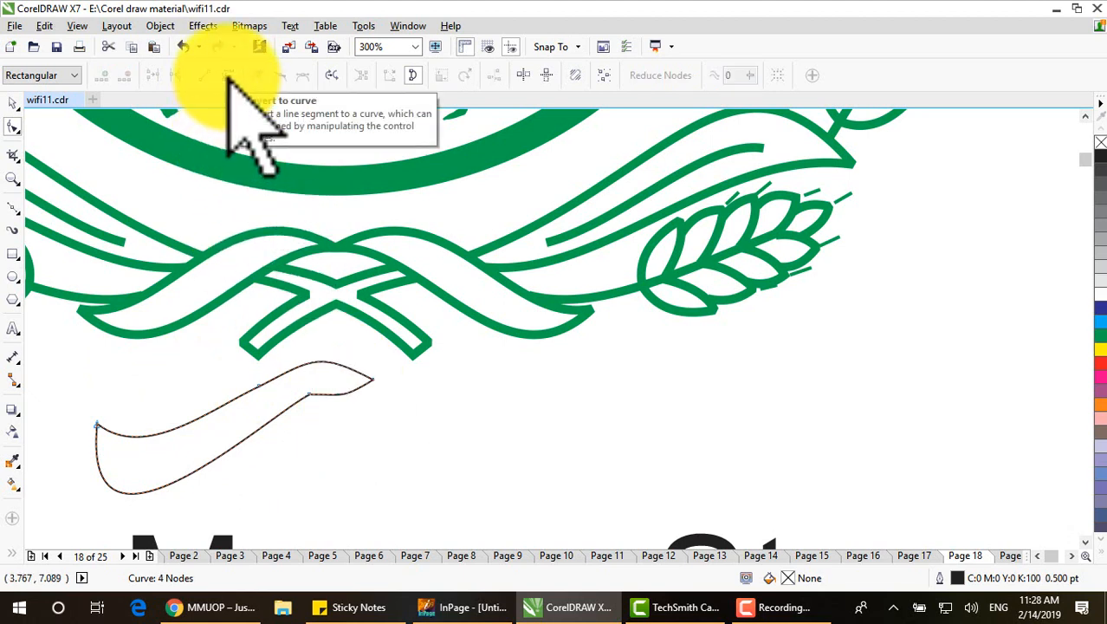
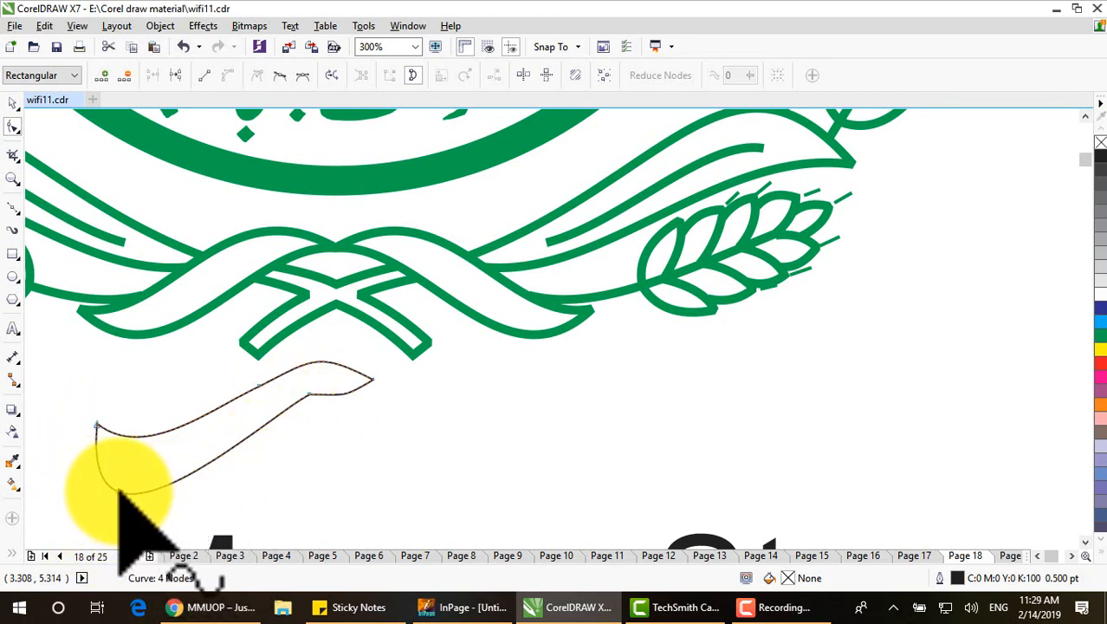
Add a node on the ribbon outline's rounded lower end and move it inward so the end tapers to a slanted tip
{"action": "double_click", "coordinate": [119, 490]}
{"action": "scroll", "coordinate": [121, 488], "scroll_direction": "up", "scroll_amount": 1}
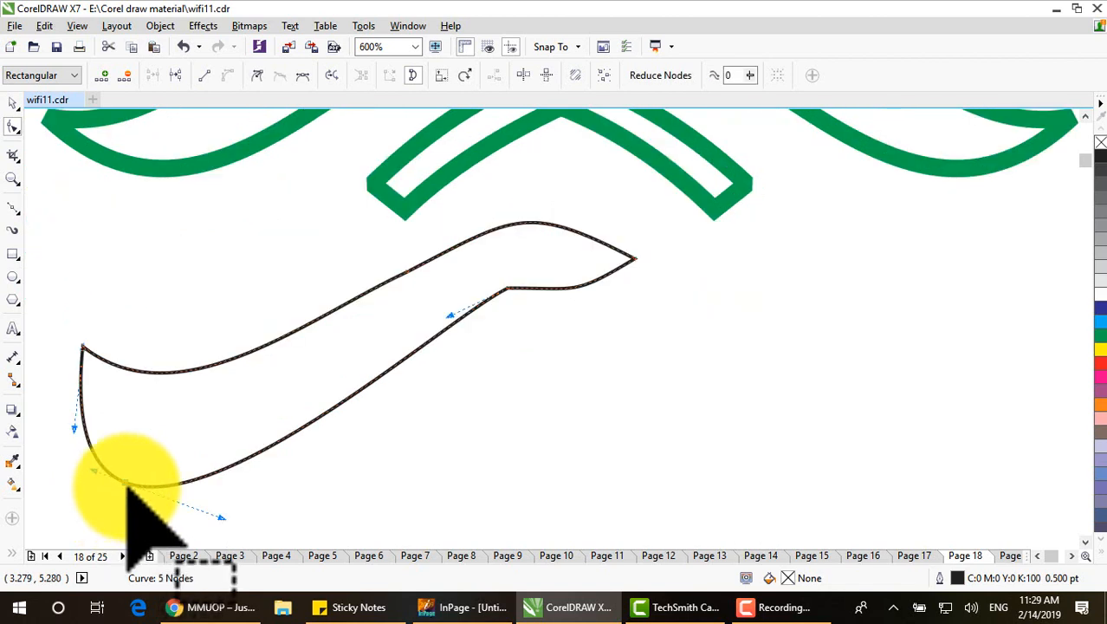
{"action": "left_click_drag", "start_coordinate": [126, 485], "coordinate": [185, 417]}
{"action": "scroll", "coordinate": [136, 441], "scroll_direction": "down", "scroll_amount": 2}
{"action": "scroll", "coordinate": [113, 440], "scroll_direction": "up", "scroll_amount": 2}
{"action": "scroll", "coordinate": [170, 417], "scroll_direction": "down", "scroll_amount": 1}
{"action": "scroll", "coordinate": [152, 421], "scroll_direction": "up", "scroll_amount": 1}
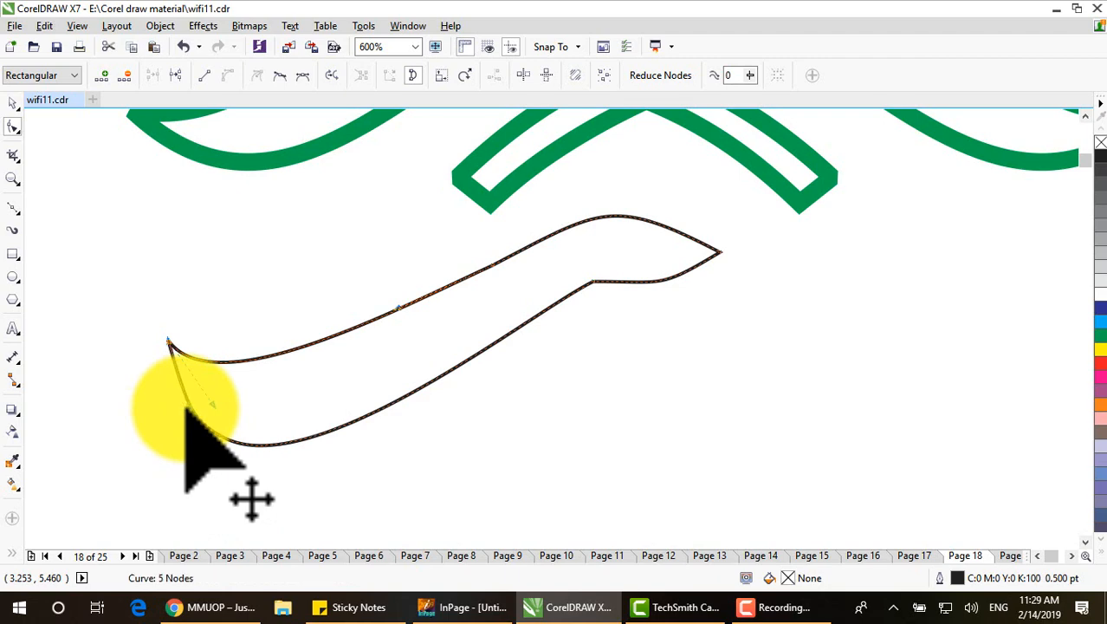
{"action": "scroll", "coordinate": [186, 406], "scroll_direction": "down", "scroll_amount": 1}
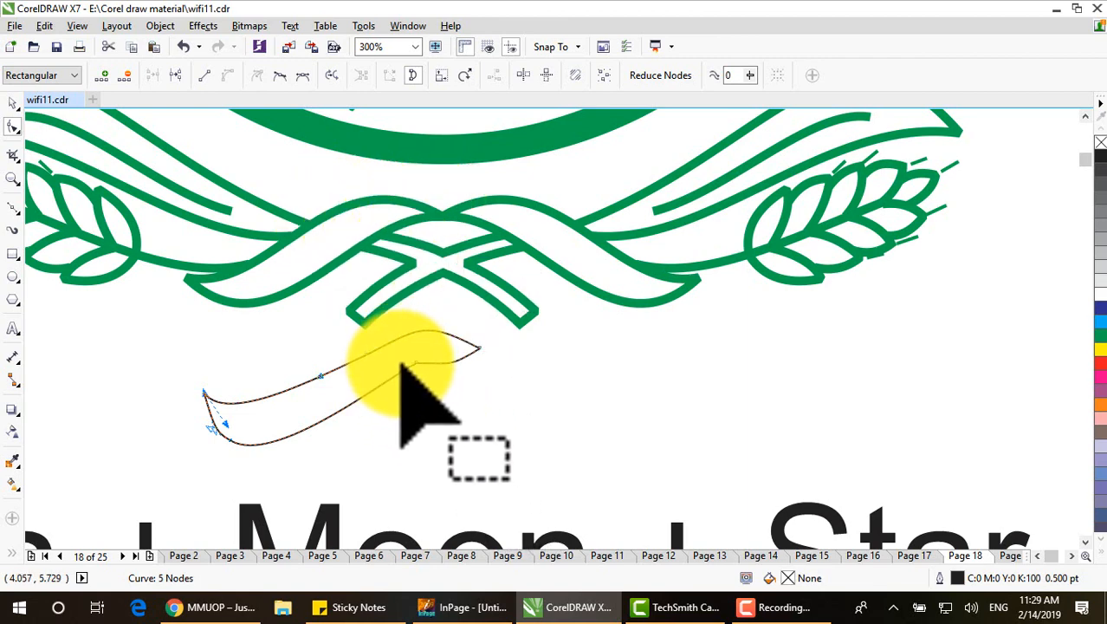
Replace the sharp corner node on the lower edge near the ribbon's upper tip with a node farther down the edge
{"action": "scroll", "coordinate": [401, 364], "scroll_direction": "up", "scroll_amount": 2}
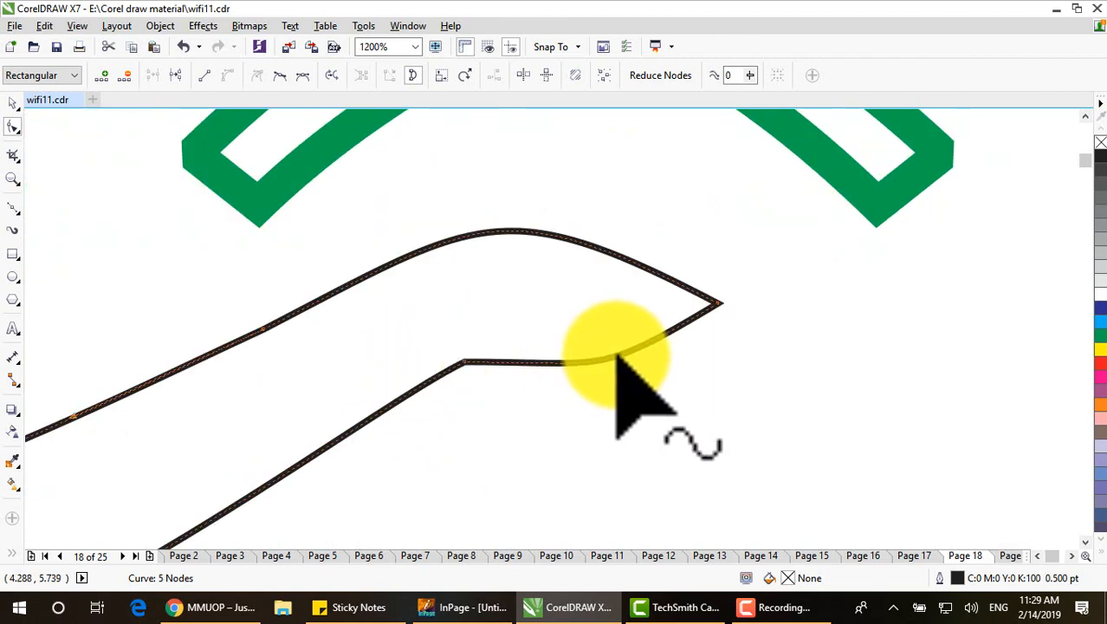
{"action": "double_click", "coordinate": [382, 410]}
{"action": "left_click_drag", "start_coordinate": [412, 320], "coordinate": [533, 410]}
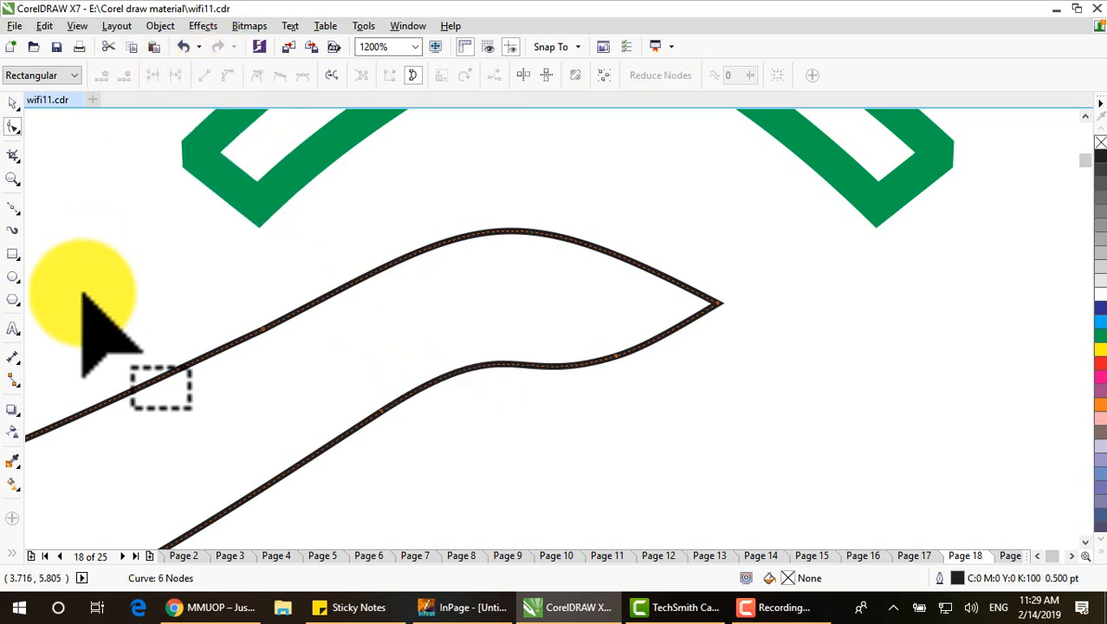
{"action": "scroll", "coordinate": [329, 376], "scroll_direction": "down", "scroll_amount": 3}
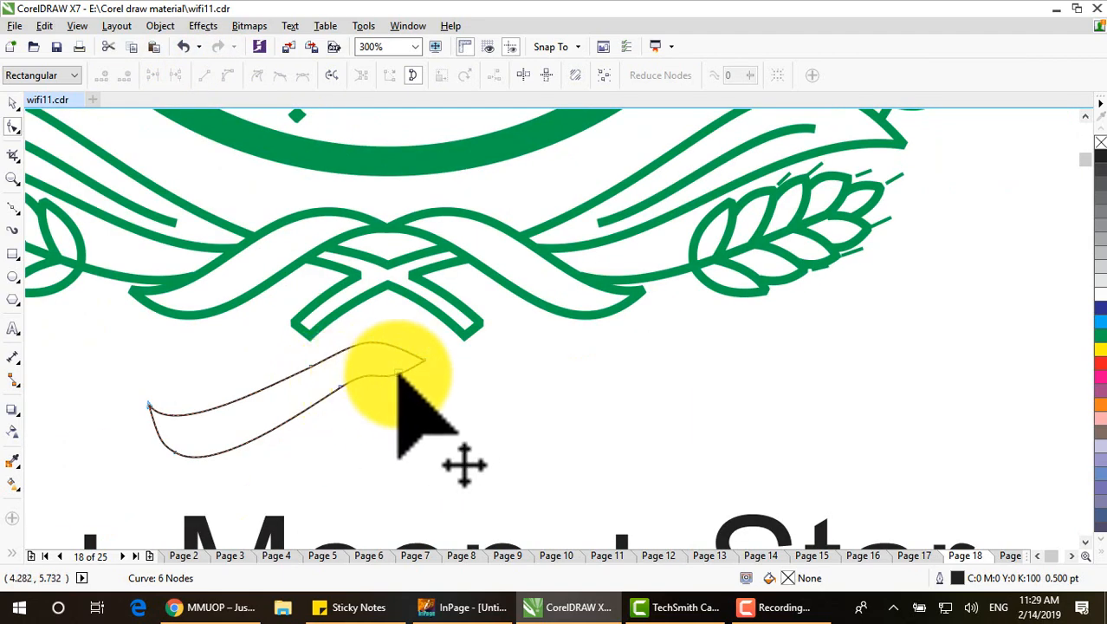
Add a node on the lower edge near the ribbon's upper tip and reposition the nodes there to straighten the dip
{"action": "scroll", "coordinate": [399, 373], "scroll_direction": "up", "scroll_amount": 1}
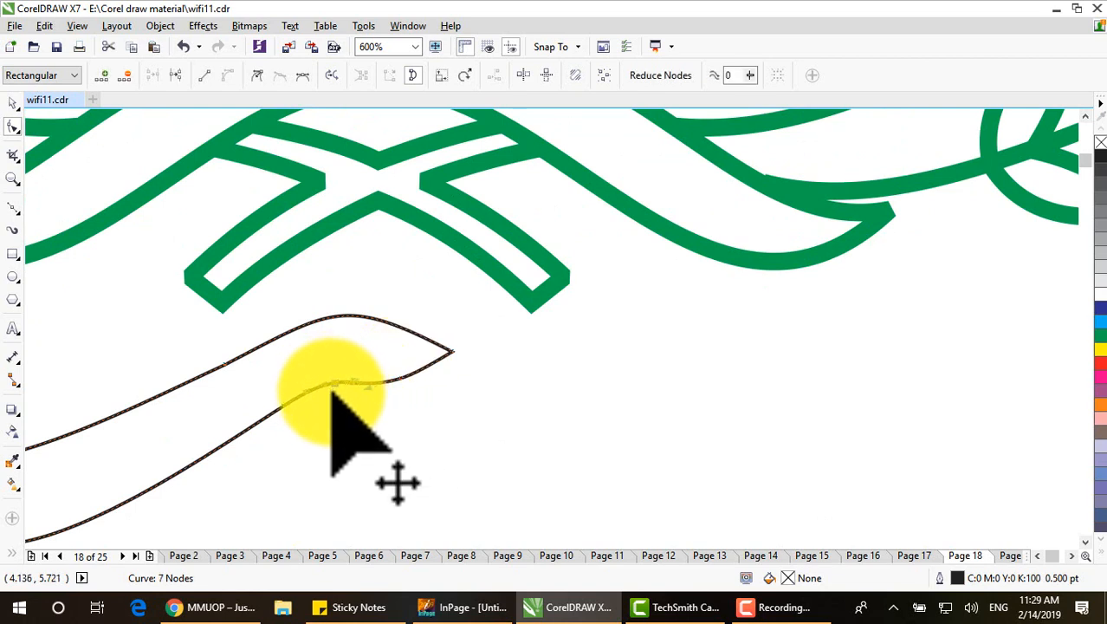
{"action": "scroll", "coordinate": [332, 393], "scroll_direction": "up", "scroll_amount": 1}
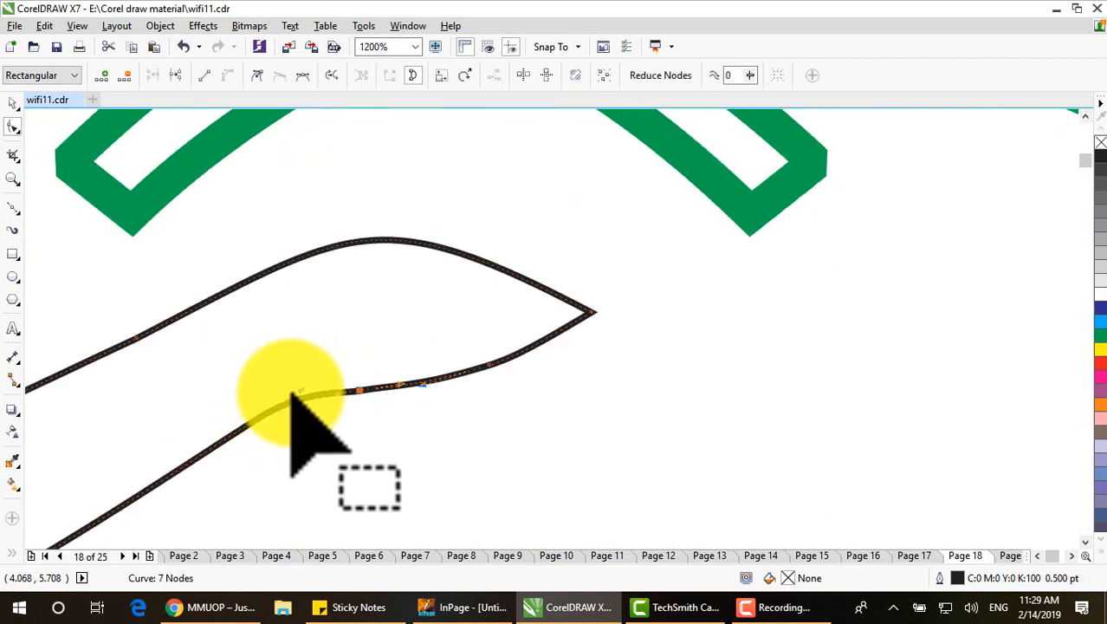
{"action": "left_click", "coordinate": [300, 392]}
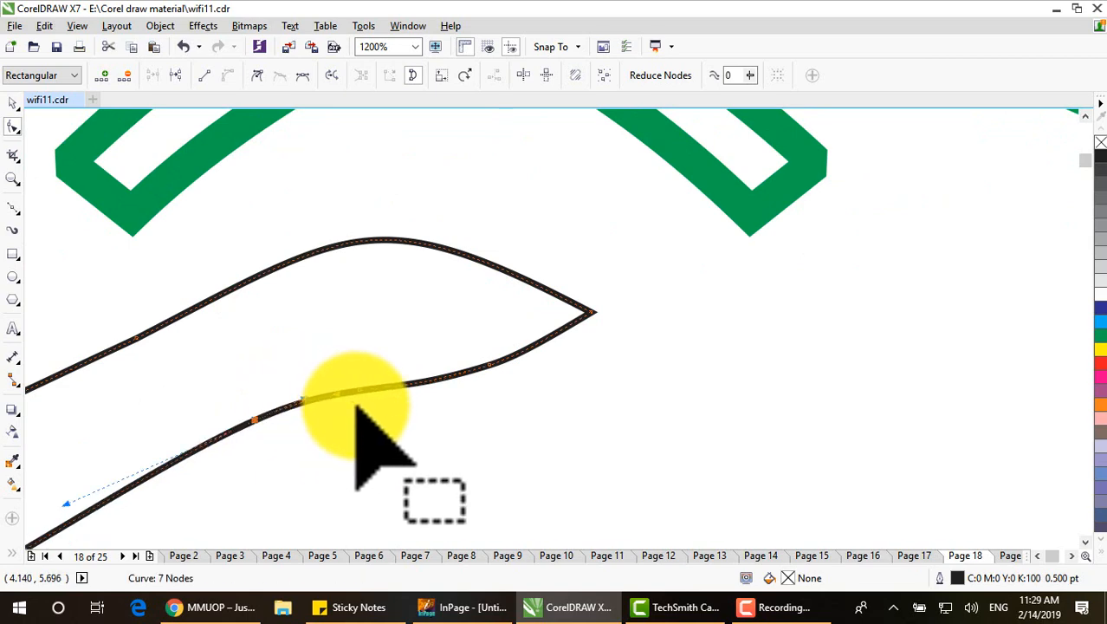
{"action": "scroll", "coordinate": [364, 403], "scroll_direction": "down", "scroll_amount": 2}
{"action": "scroll", "coordinate": [368, 405], "scroll_direction": "up", "scroll_amount": 1}
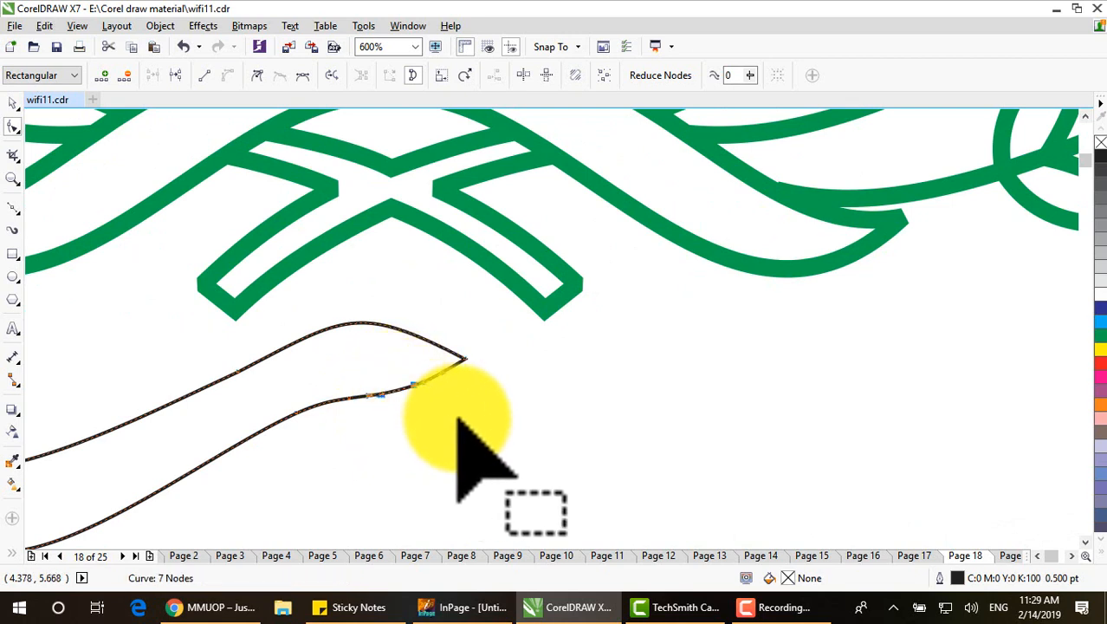
{"action": "left_click_drag", "start_coordinate": [458, 417], "coordinate": [353, 382]}
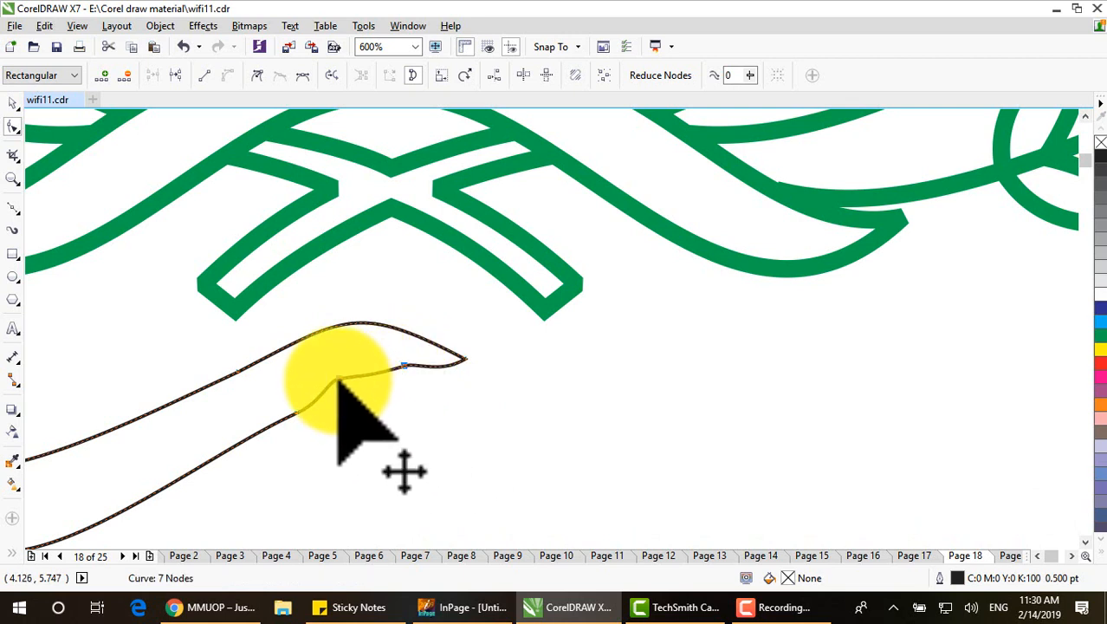
{"action": "left_click_drag", "start_coordinate": [348, 391], "coordinate": [349, 391]}
{"action": "left_click", "coordinate": [421, 413]}
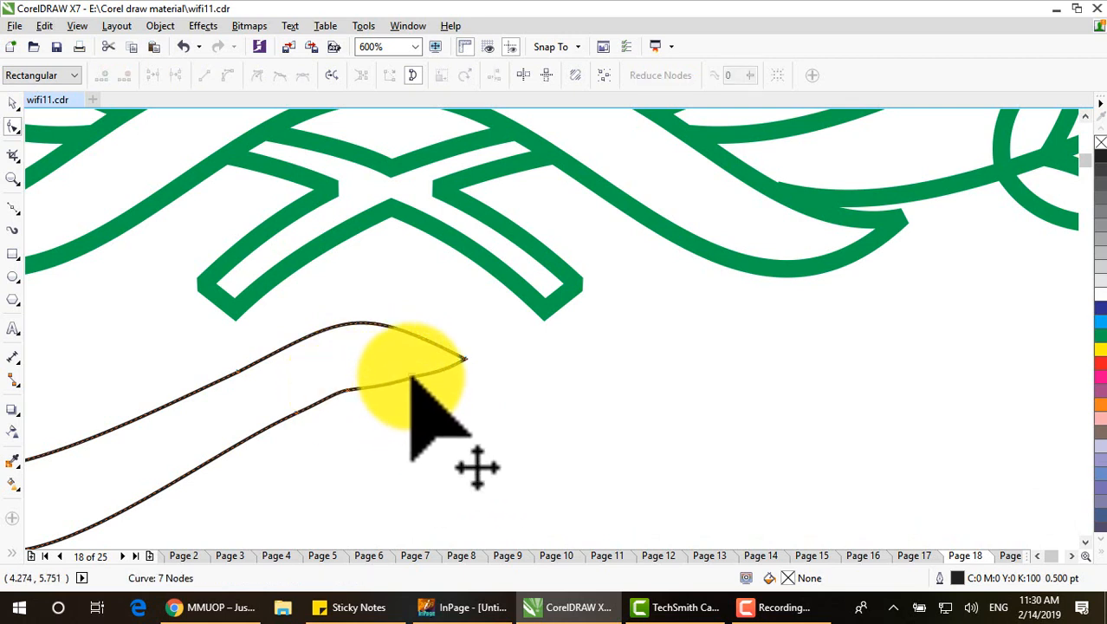
Adjust the curve handles and raise the lower edge's nodes toward the upper edge to narrow the ribbon's upper tip
{"action": "scroll", "coordinate": [384, 389], "scroll_direction": "up", "scroll_amount": 2}
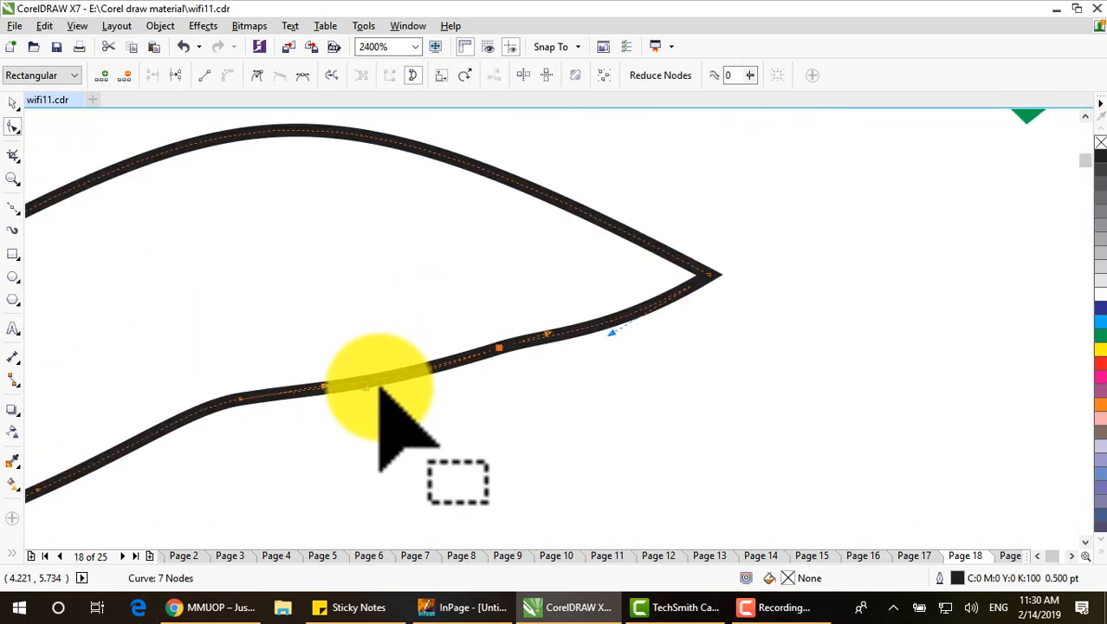
{"action": "left_click_drag", "start_coordinate": [368, 390], "coordinate": [353, 364]}
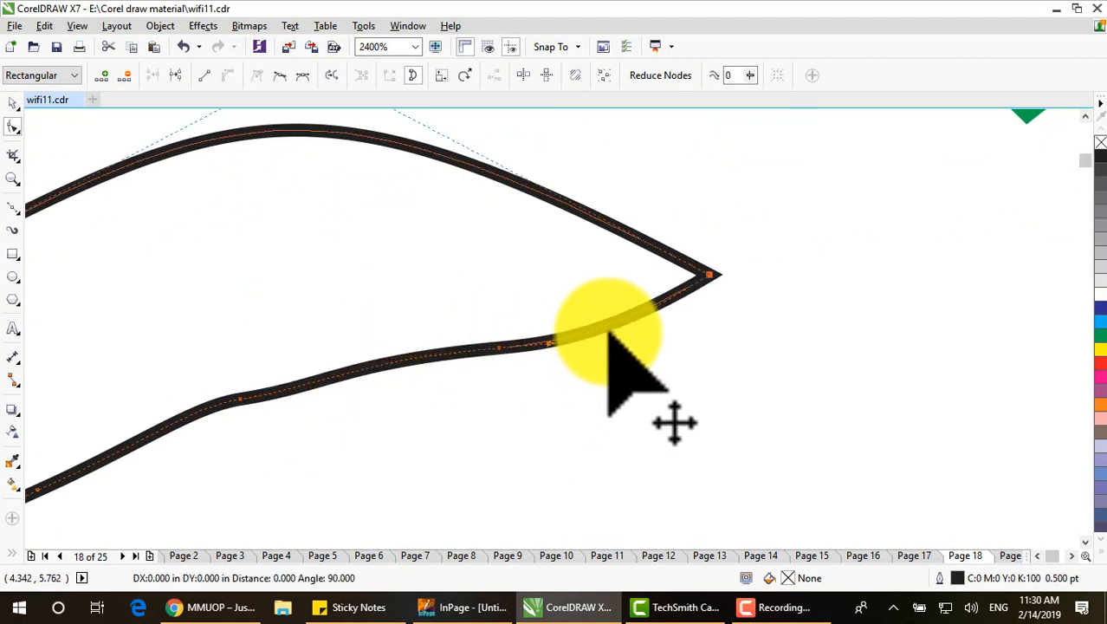
{"action": "left_click_drag", "start_coordinate": [609, 331], "coordinate": [593, 317]}
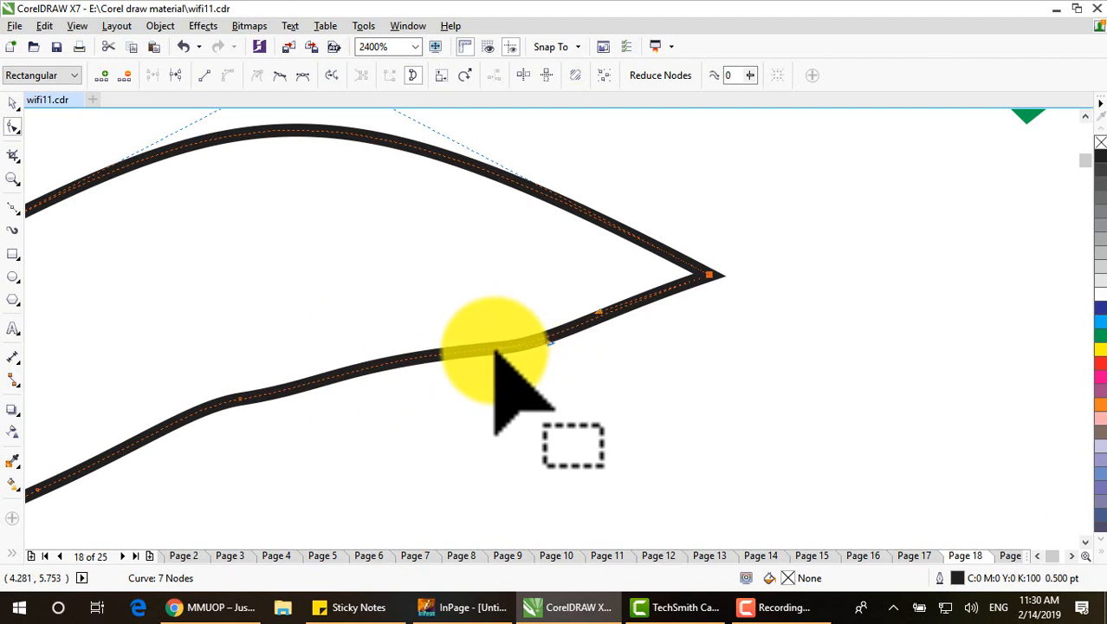
{"action": "left_click_drag", "start_coordinate": [312, 385], "coordinate": [403, 340]}
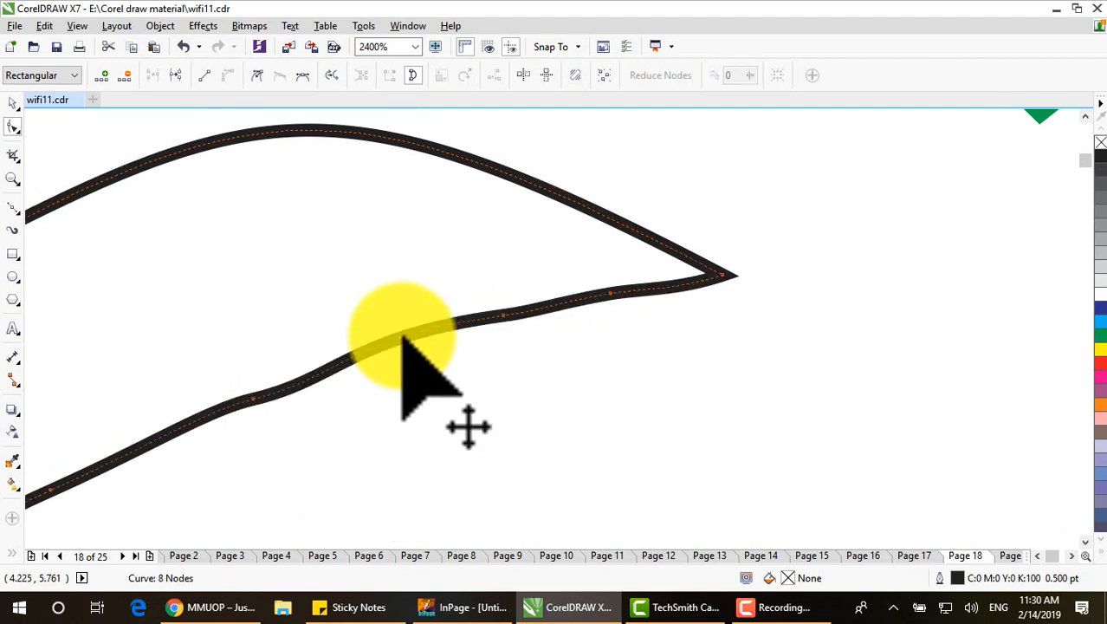
Add a node farther down the lower edge and delete the two nodes causing kinks to smooth the edge toward the tip
{"action": "double_click", "coordinate": [174, 432]}
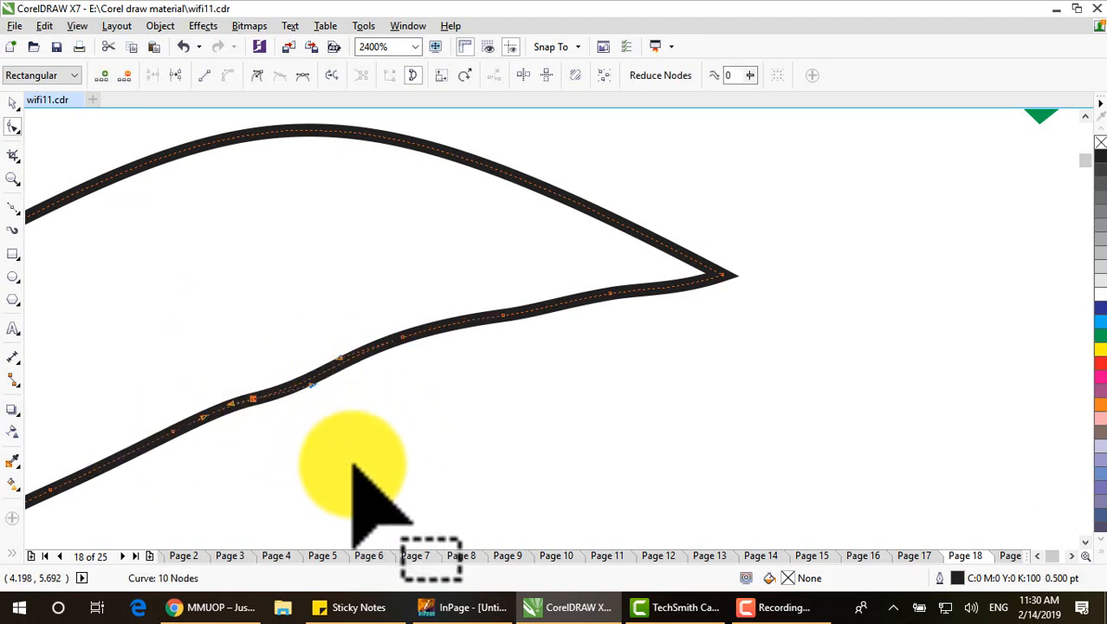
{"action": "key", "text": "ctrl+z"}
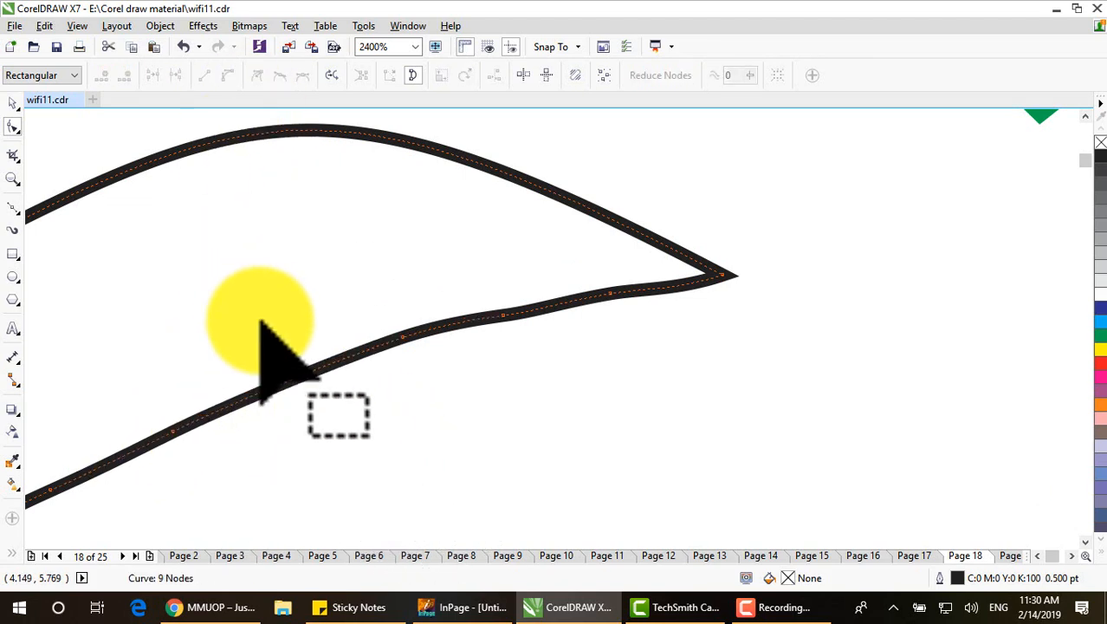
{"action": "left_click", "coordinate": [507, 312]}
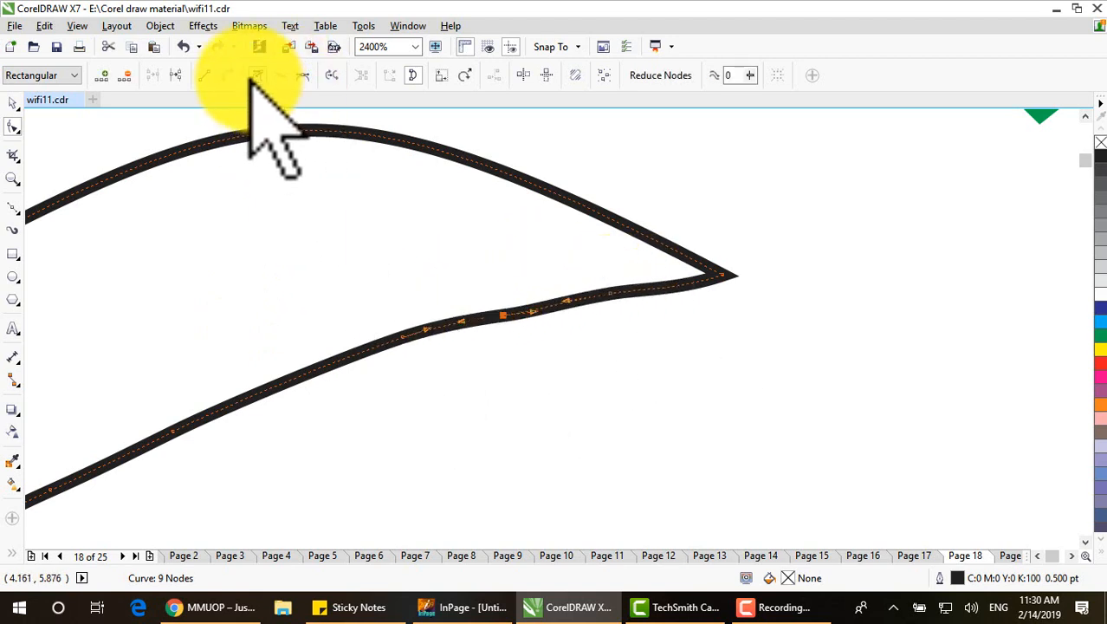
Move the ribbon outline onto the reference ribbon's left band at about X 3.706, Y 6.205 and resize it to about 1.102 by 0.456 inches
{"action": "scroll", "coordinate": [325, 251], "scroll_direction": "down", "scroll_amount": 5}
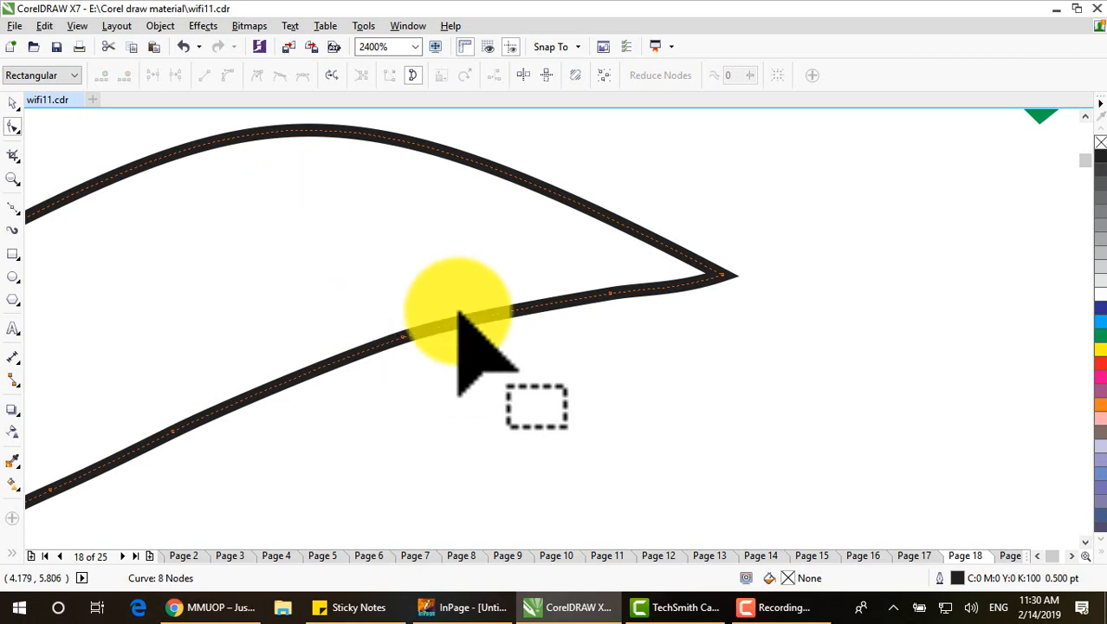
{"action": "left_click", "coordinate": [13, 102]}
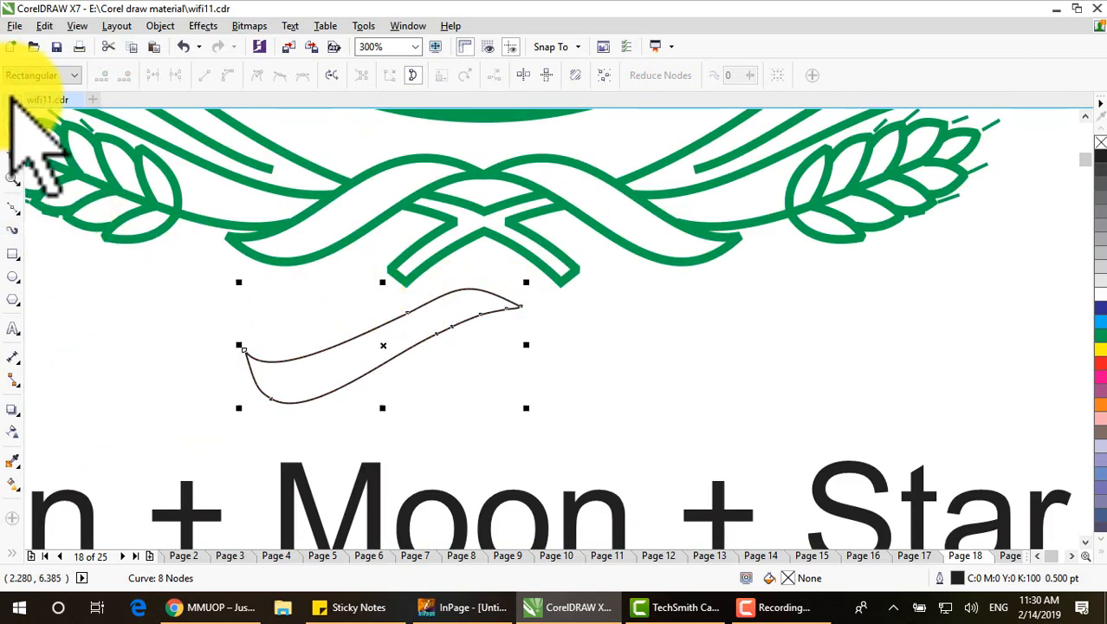
{"action": "left_click_drag", "start_coordinate": [304, 359], "coordinate": [364, 213]}
{"action": "mouse_move", "coordinate": [224, 213]}
{"action": "left_mouse_down"}
{"action": "mouse_move", "coordinate": [217, 248]}
{"action": "mouse_move", "coordinate": [227, 217]}
{"action": "left_mouse_up"}
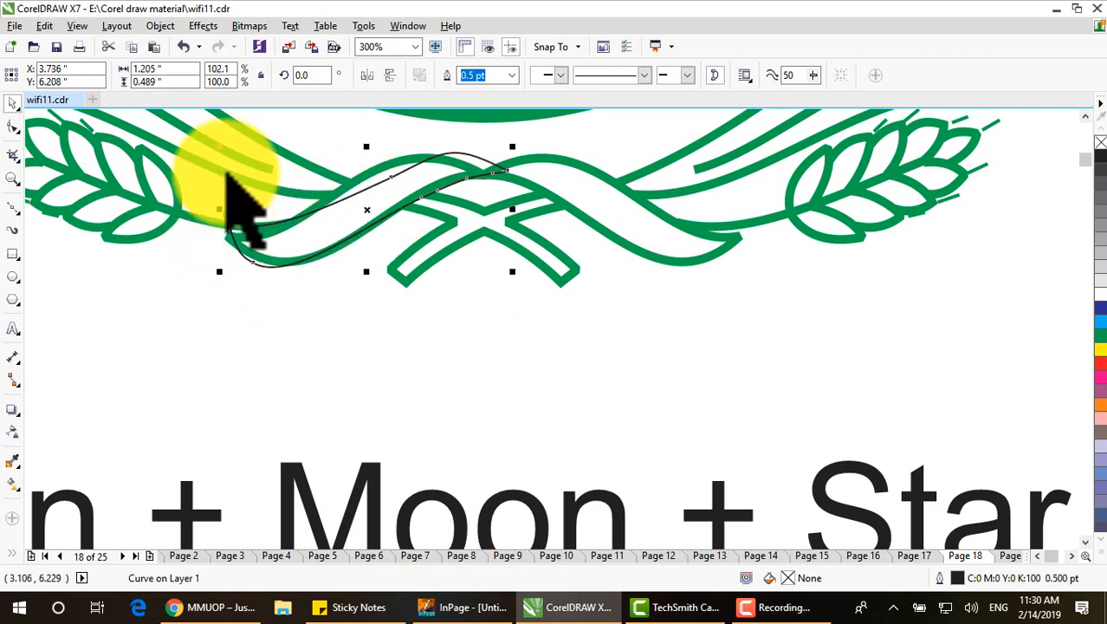
{"action": "left_click_drag", "start_coordinate": [363, 141], "coordinate": [370, 155]}
{"action": "mouse_move", "coordinate": [367, 213]}
{"action": "left_mouse_down"}
{"action": "mouse_move", "coordinate": [328, 210]}
{"action": "mouse_move", "coordinate": [347, 216]}
{"action": "left_mouse_up"}
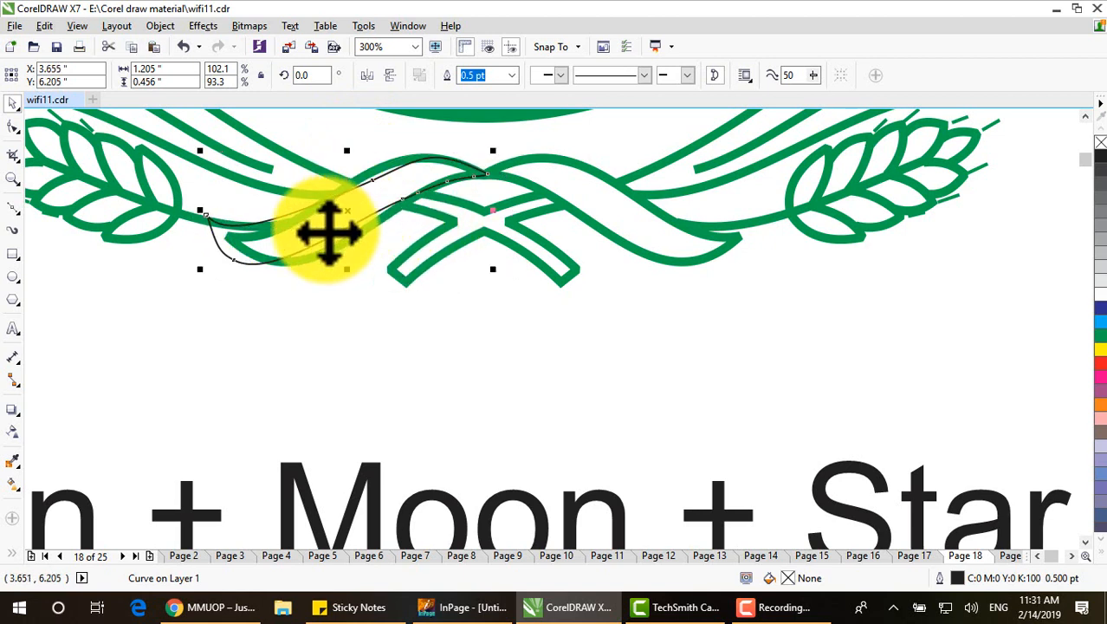
{"action": "left_click_drag", "start_coordinate": [203, 217], "coordinate": [224, 216]}
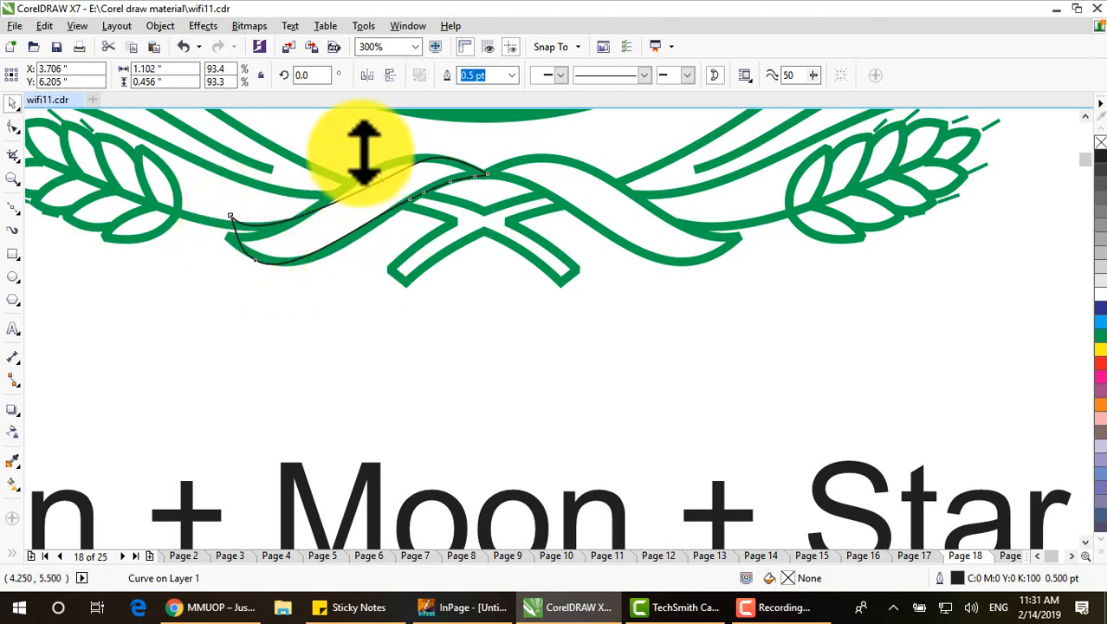
Stretch the ribbon outline to about 0.471 inches high and move it off the reference to about X 4.703, Y 5.67
{"action": "left_click_drag", "start_coordinate": [364, 152], "coordinate": [359, 149]}
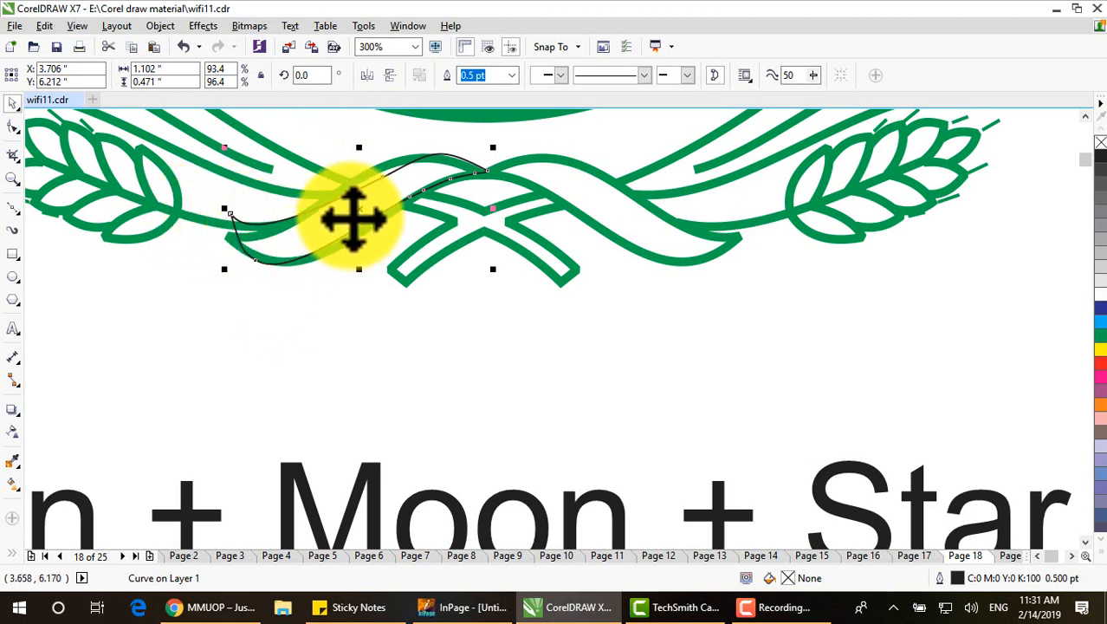
{"action": "left_click_drag", "start_coordinate": [361, 211], "coordinate": [596, 338]}
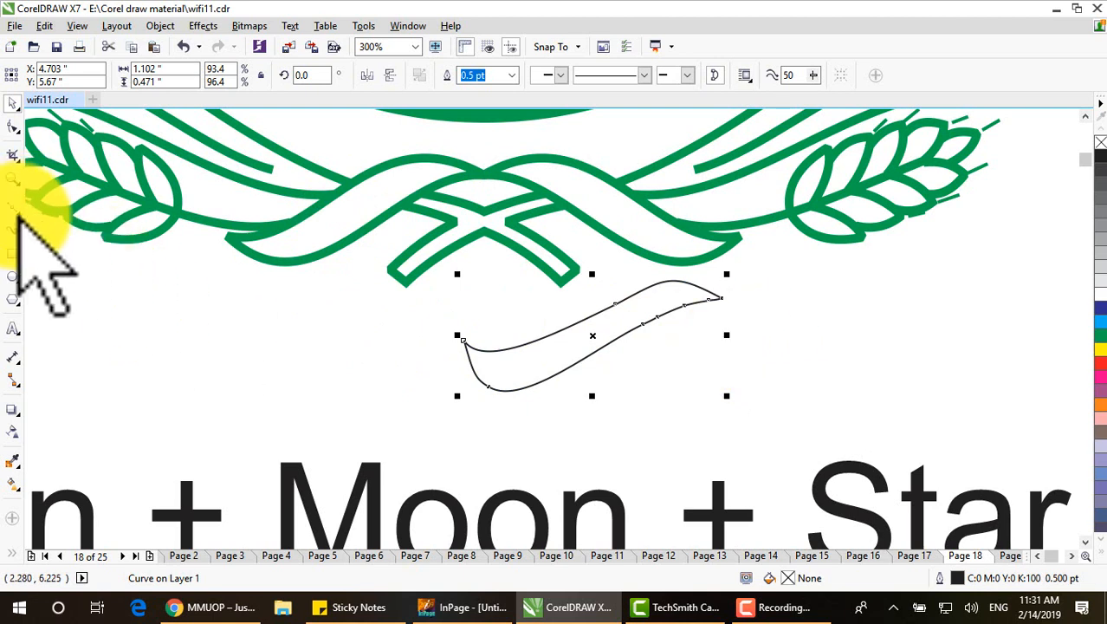
Draw the S-shaped upper edge of another ribbon with the Bezier tool below the left part of the reference ribbon
{"action": "left_click", "coordinate": [13, 208]}
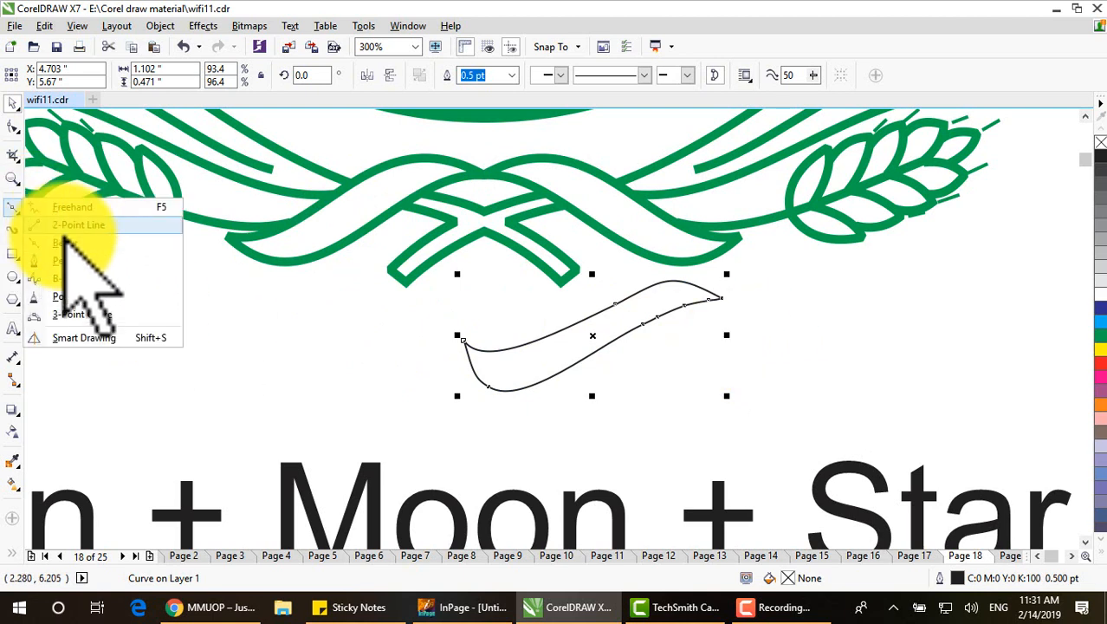
{"action": "left_click", "coordinate": [30, 219]}
{"action": "left_click", "coordinate": [156, 362]}
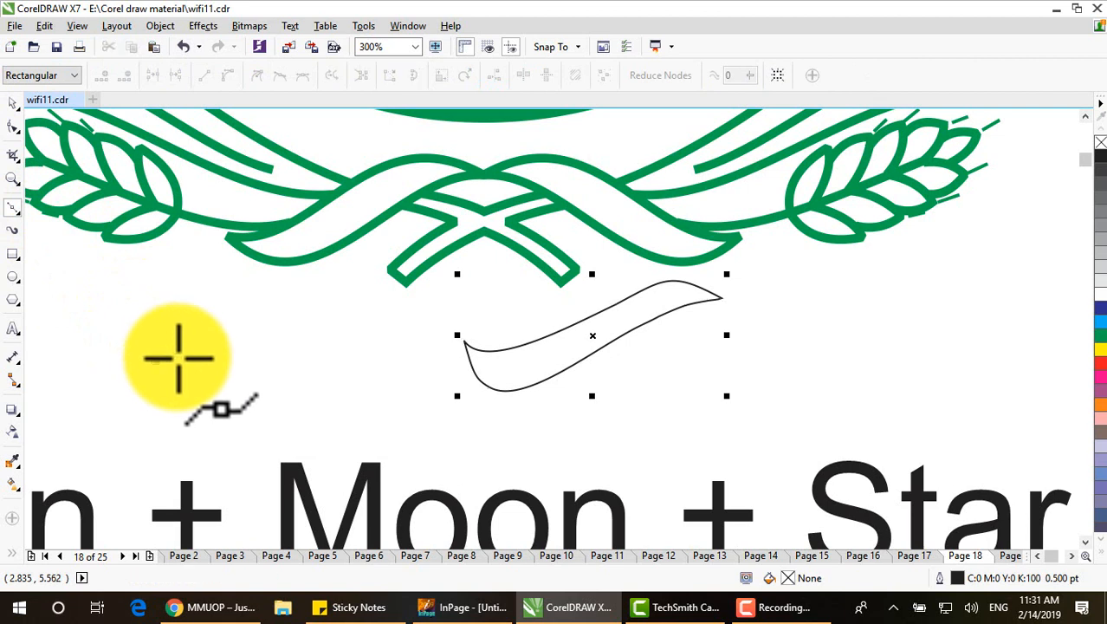
{"action": "left_click_drag", "start_coordinate": [292, 318], "coordinate": [339, 279]}
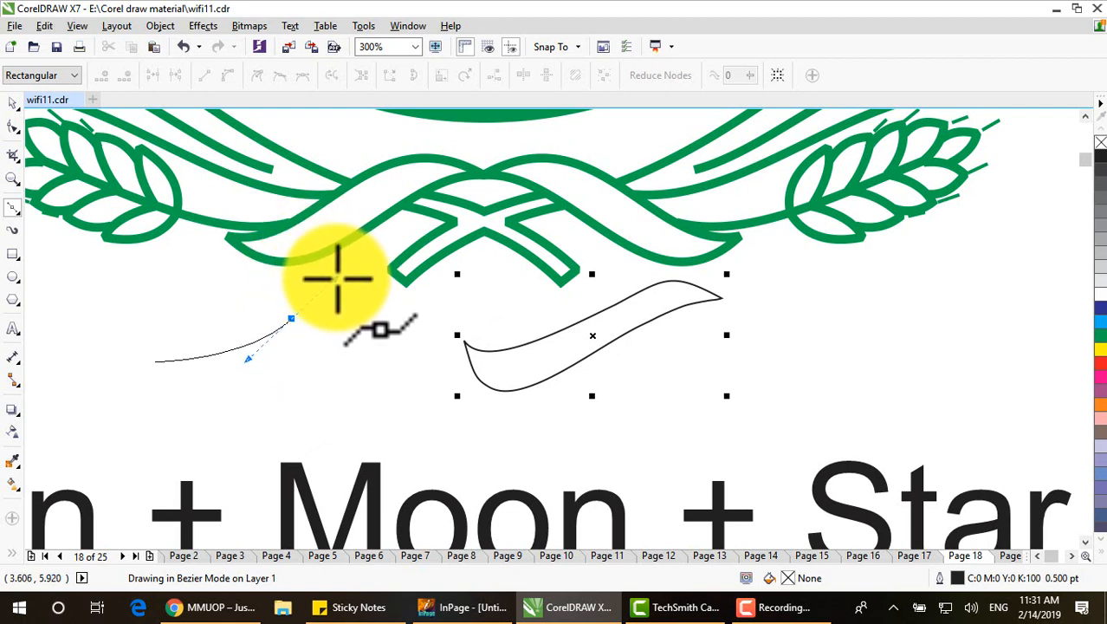
{"action": "left_click_drag", "start_coordinate": [338, 278], "coordinate": [337, 279]}
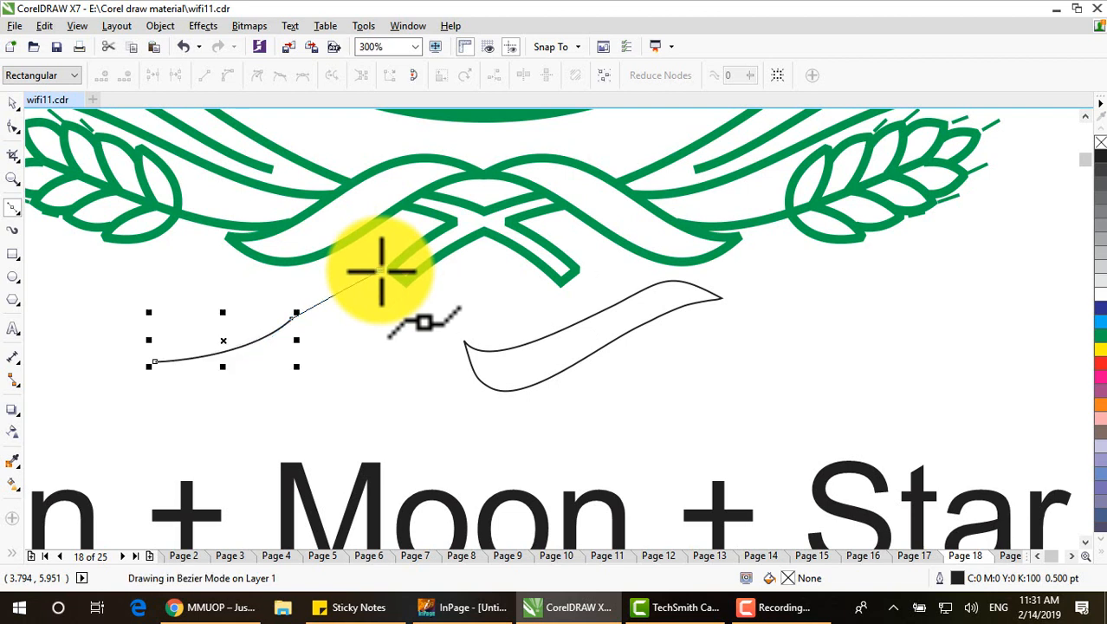
{"action": "left_click_drag", "start_coordinate": [382, 271], "coordinate": [455, 234]}
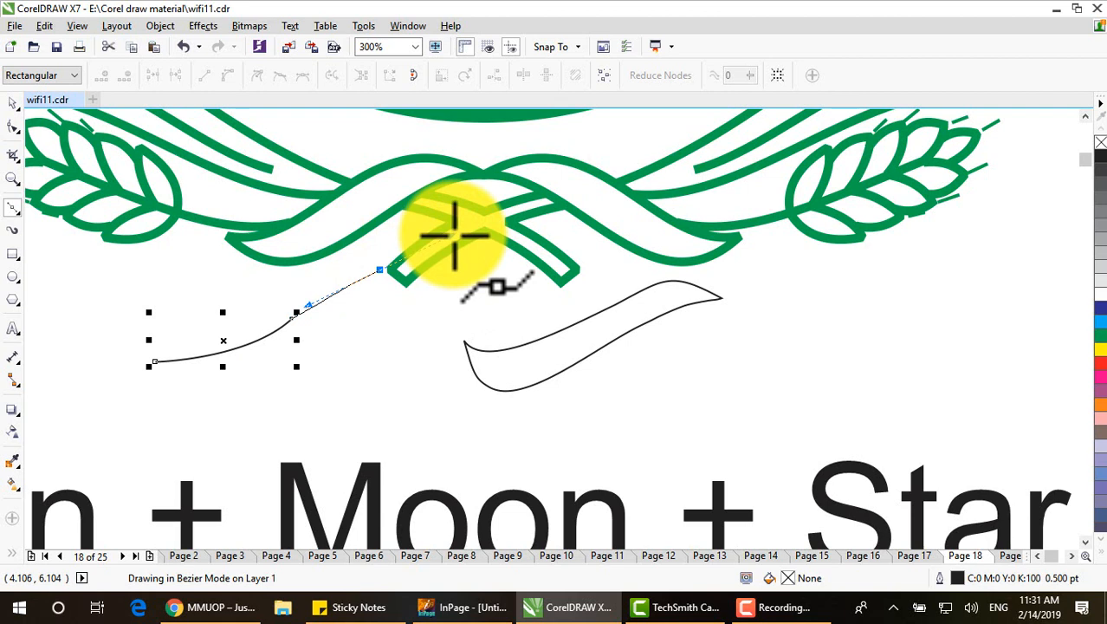
{"action": "left_click_drag", "start_coordinate": [455, 234], "coordinate": [433, 221]}
{"action": "key", "text": "ctrl+z"}
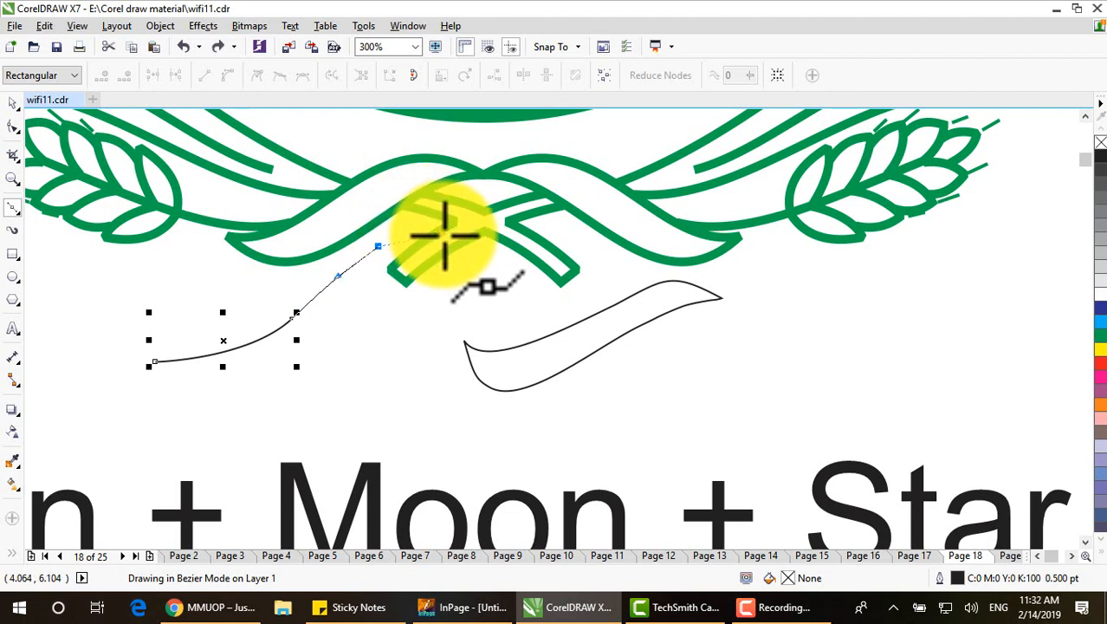
{"action": "key", "text": "Escape"}
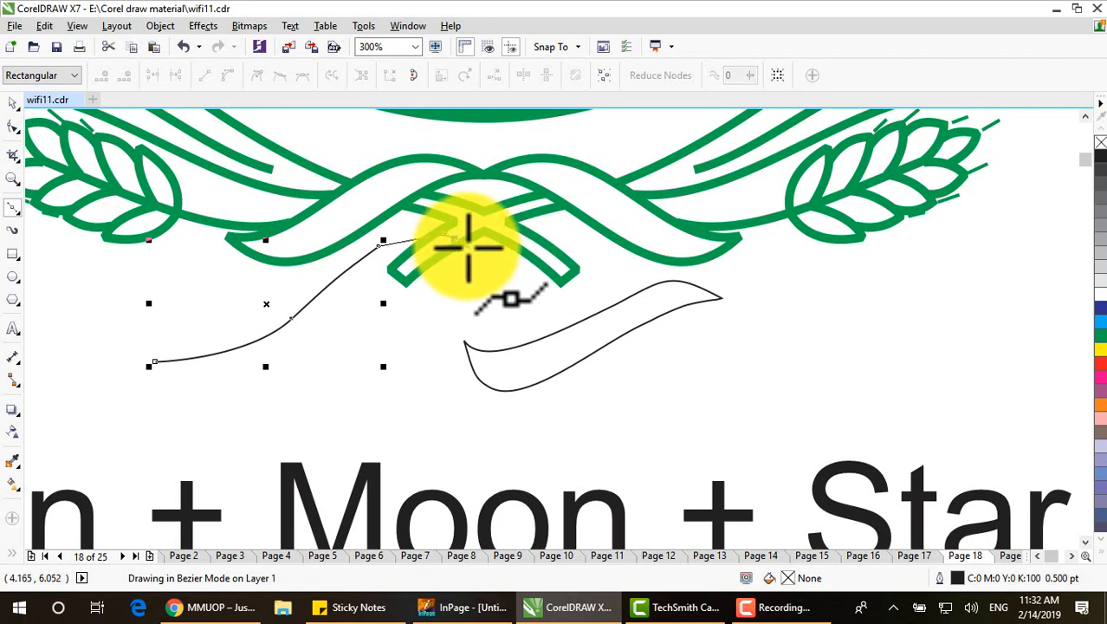
Continue the Bezier path back along the new ribbon's lower edge and close it at the starting node
{"action": "left_click_drag", "start_coordinate": [453, 237], "coordinate": [367, 305]}
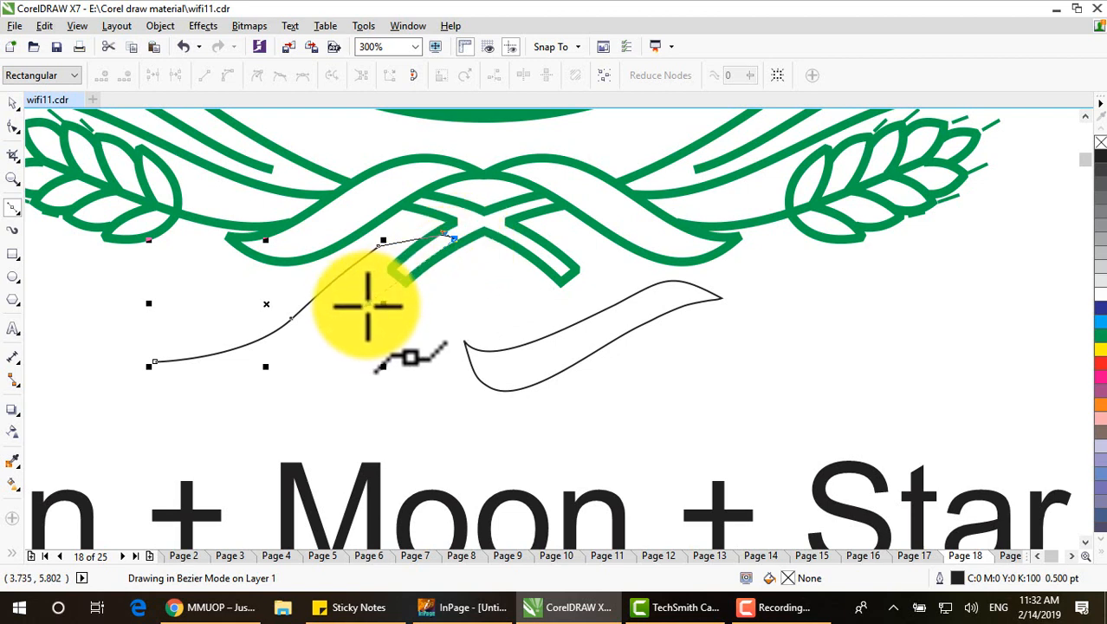
{"action": "left_click_drag", "start_coordinate": [363, 318], "coordinate": [357, 326]}
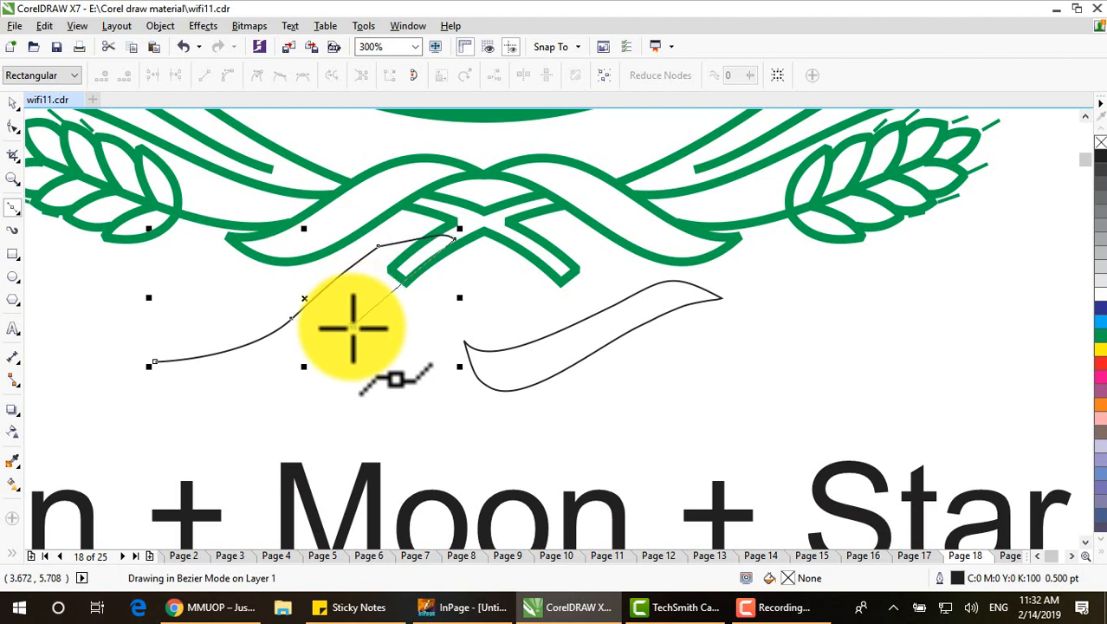
{"action": "left_click_drag", "start_coordinate": [354, 328], "coordinate": [317, 362]}
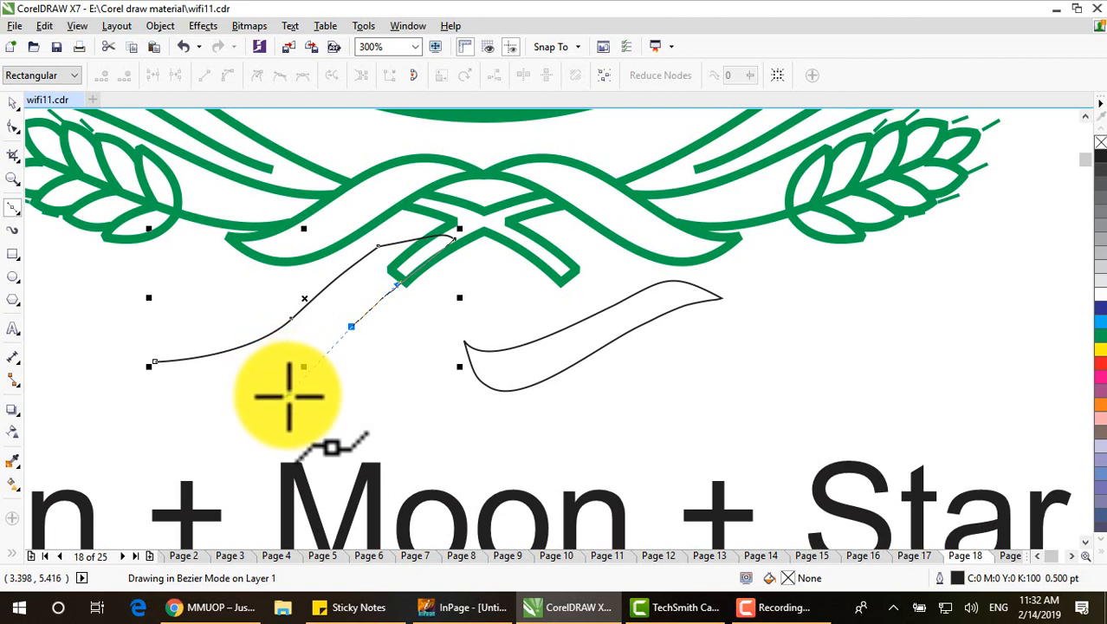
{"action": "left_click_drag", "start_coordinate": [288, 396], "coordinate": [212, 414]}
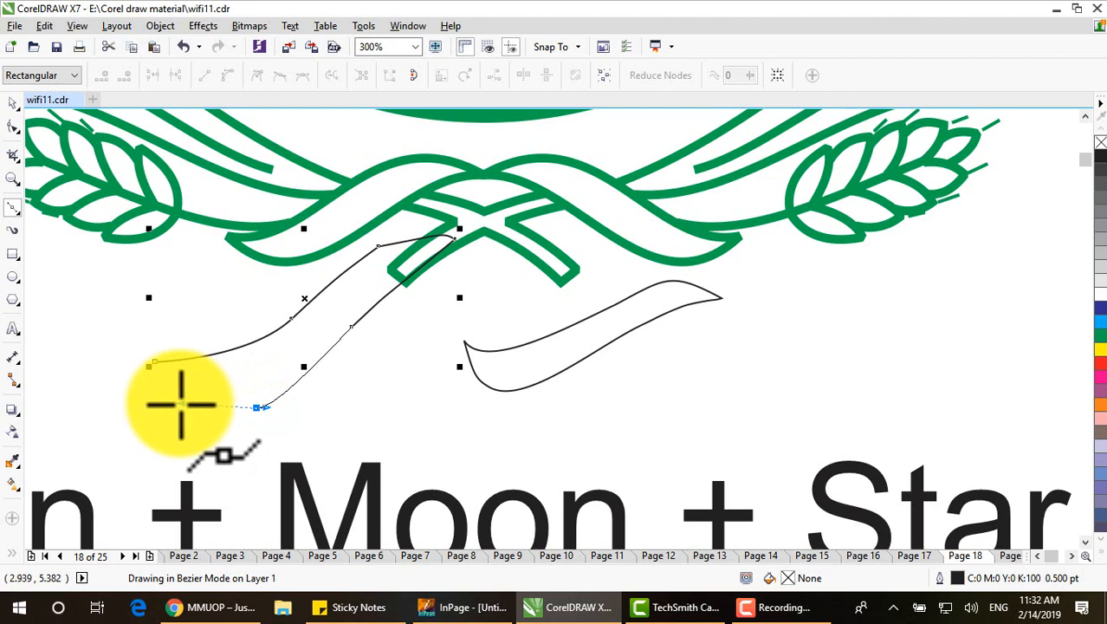
{"action": "left_click_drag", "start_coordinate": [187, 405], "coordinate": [183, 401]}
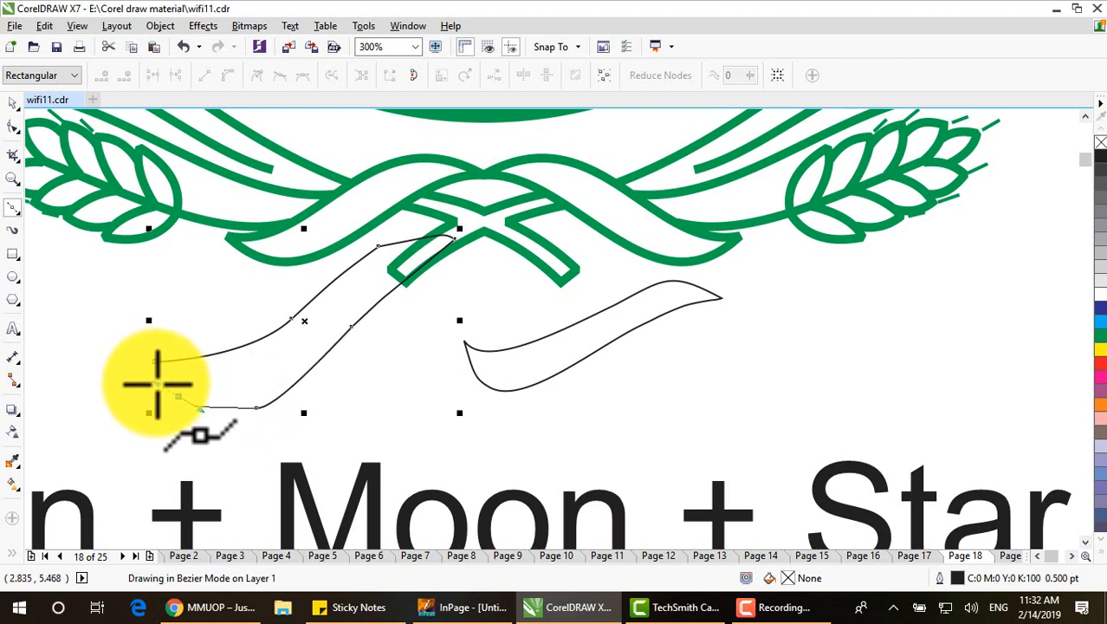
{"action": "left_click", "coordinate": [154, 364]}
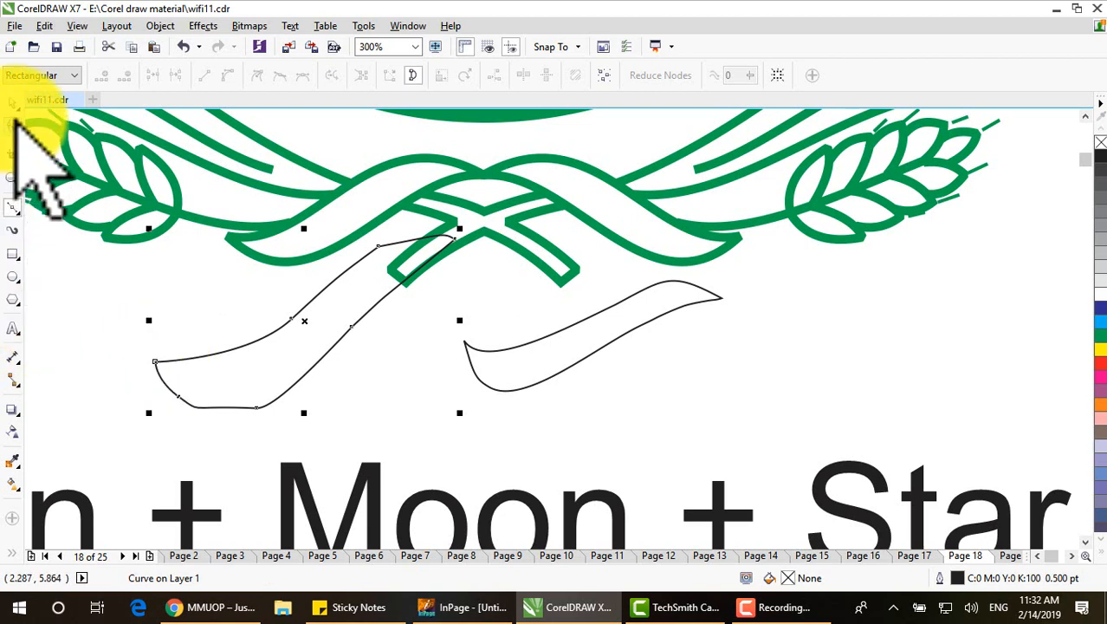
Move the new ribbon clear of the reference and delete its two bottom nodes and the upper bend node to smooth the outline
{"action": "left_click", "coordinate": [13, 102]}
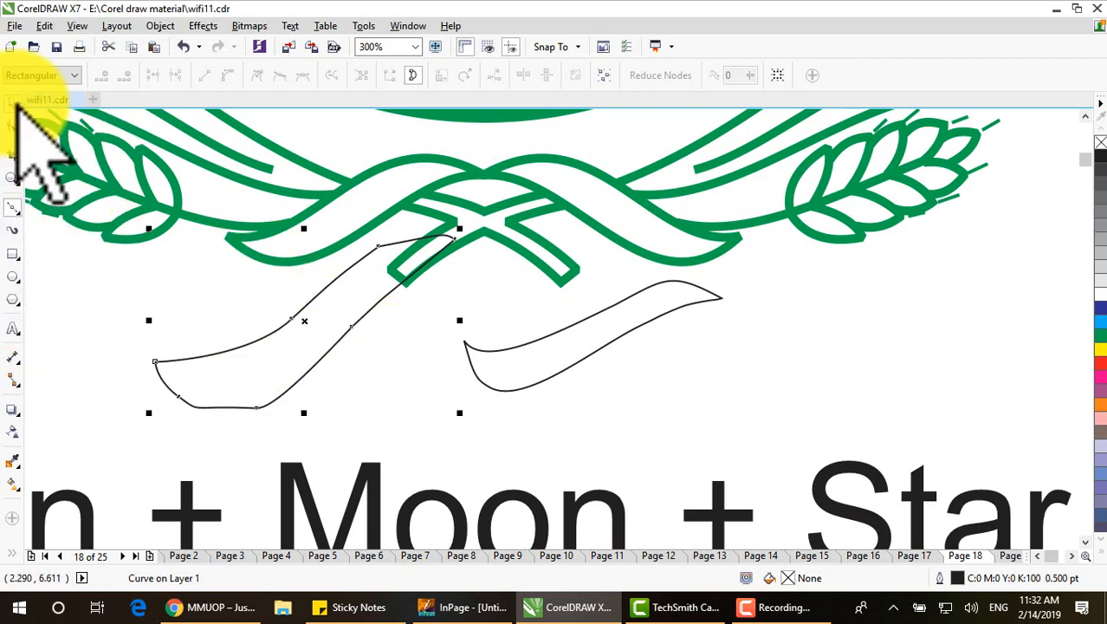
{"action": "left_click", "coordinate": [13, 103]}
{"action": "left_click_drag", "start_coordinate": [322, 355], "coordinate": [251, 394]}
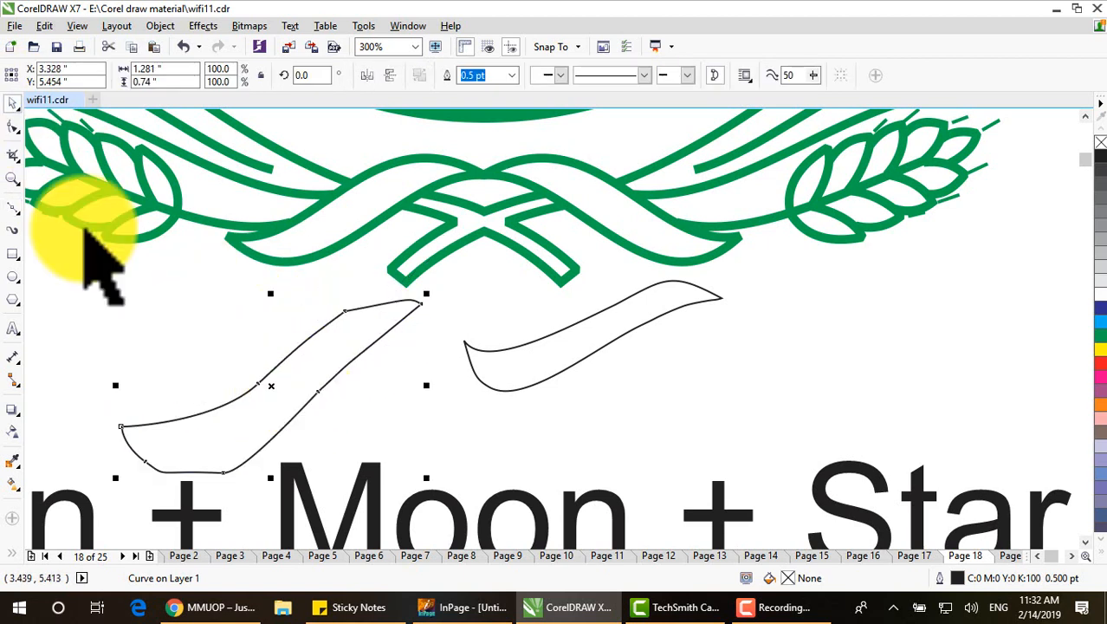
{"action": "left_click", "coordinate": [13, 127]}
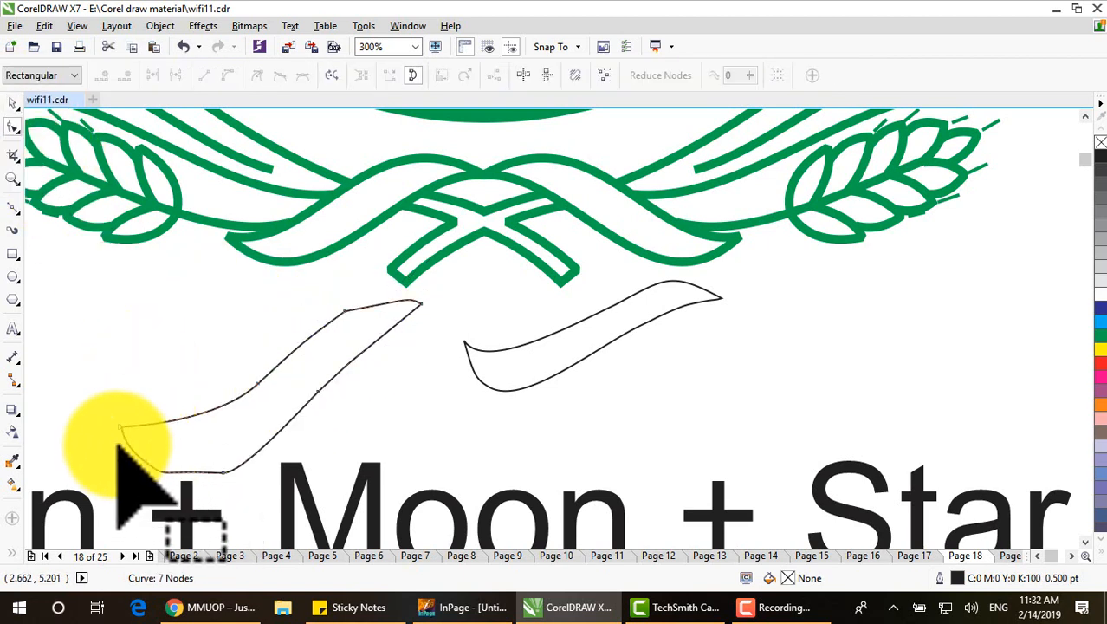
{"action": "left_click_drag", "start_coordinate": [117, 445], "coordinate": [282, 485]}
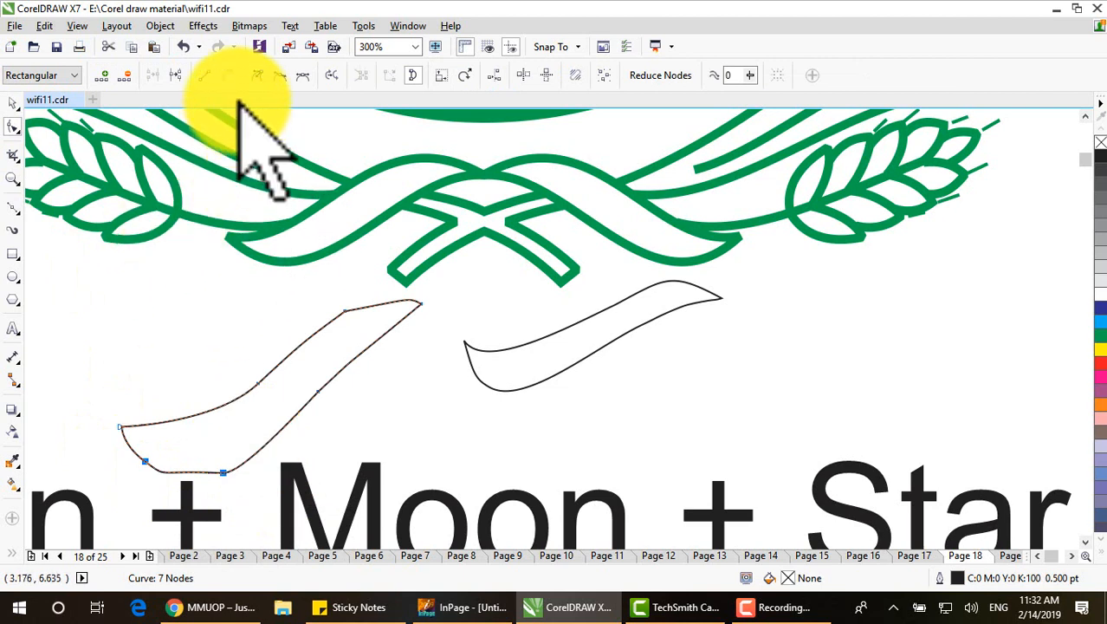
{"action": "key", "text": "Delete"}
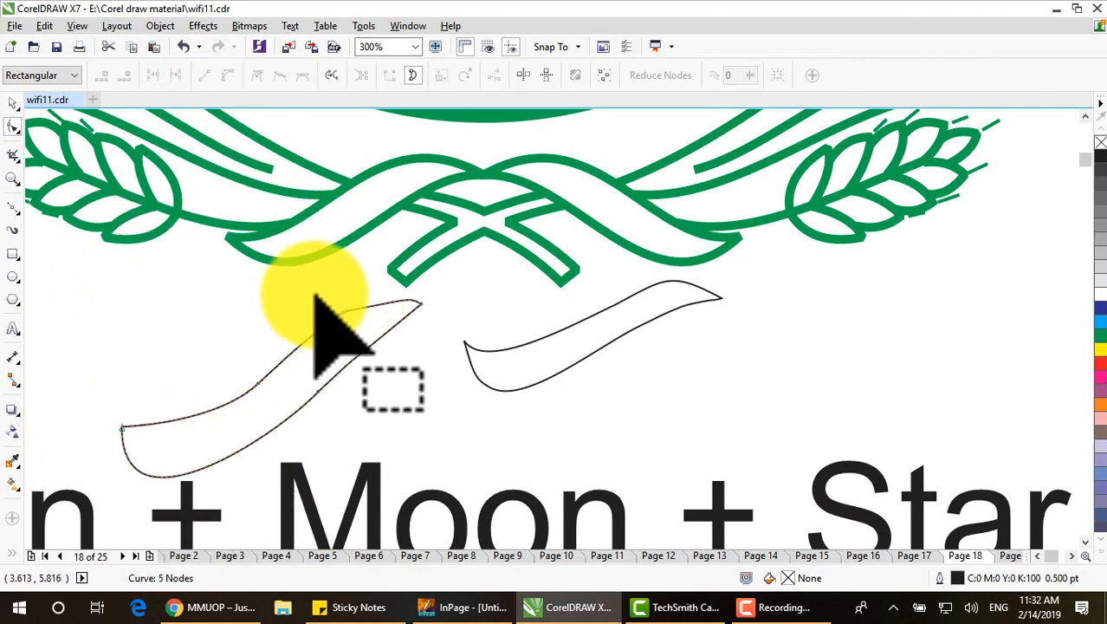
{"action": "left_click_drag", "start_coordinate": [314, 292], "coordinate": [366, 327]}
{"action": "key", "text": "Delete"}
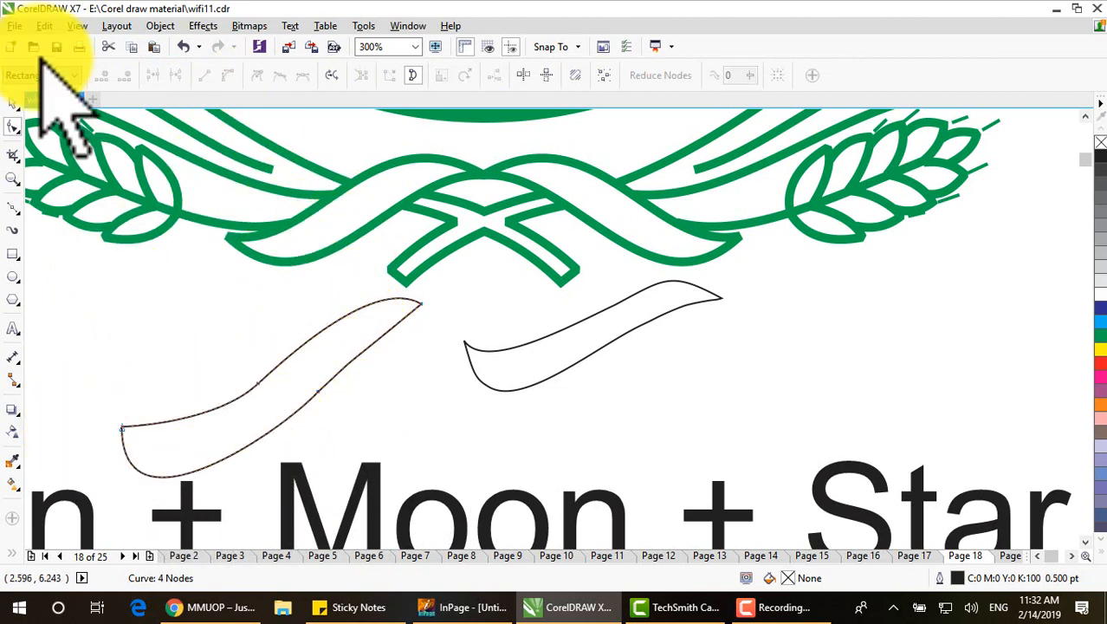
Shift the newly drawn practice ribbon farther left and delete it
{"action": "left_click", "coordinate": [13, 102]}
{"action": "left_click_drag", "start_coordinate": [259, 404], "coordinate": [216, 404]}
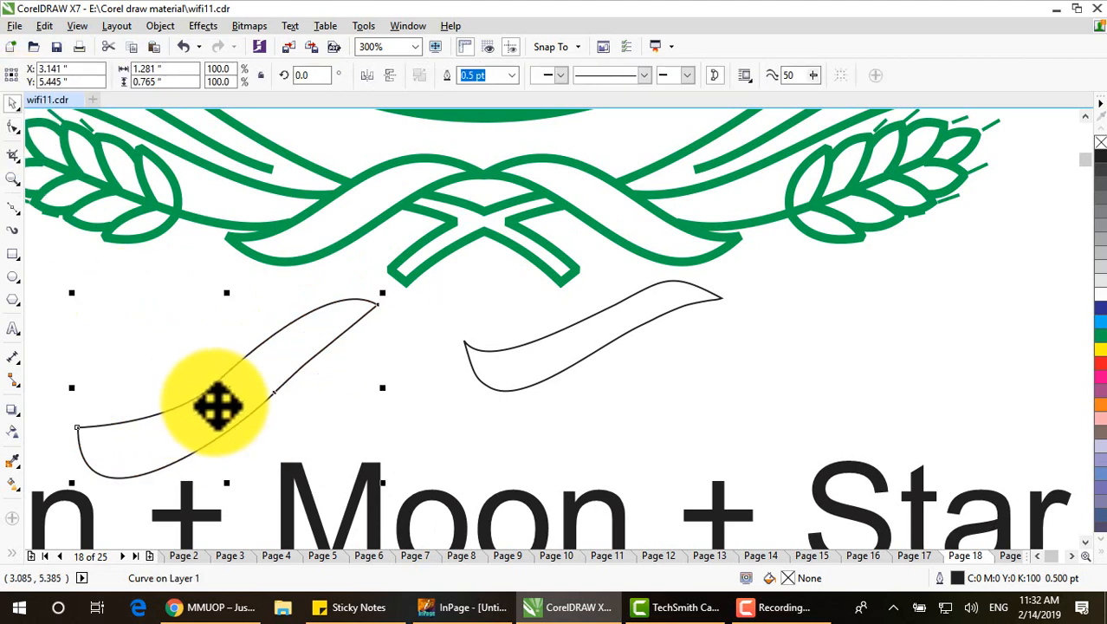
{"action": "key", "text": "Delete"}
Move the original ribbon to about X 3.384, Y 5.628 and place a horizontally mirrored copy beside it at about X 4.464, Y 5.628
{"action": "left_click_drag", "start_coordinate": [593, 337], "coordinate": [290, 350]}
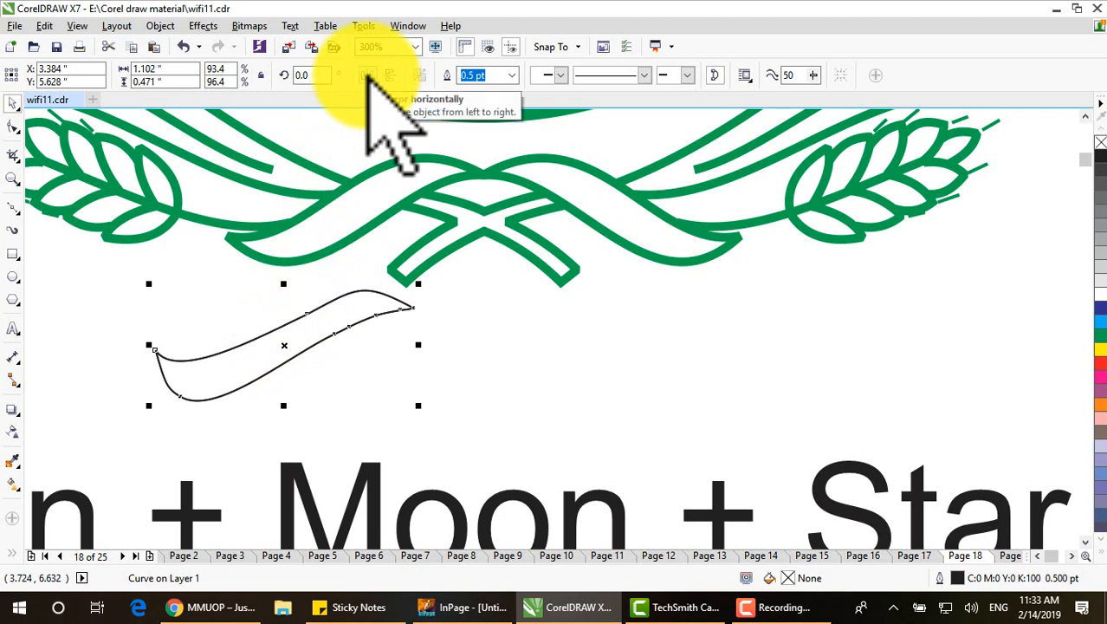
{"action": "left_click", "coordinate": [368, 75]}
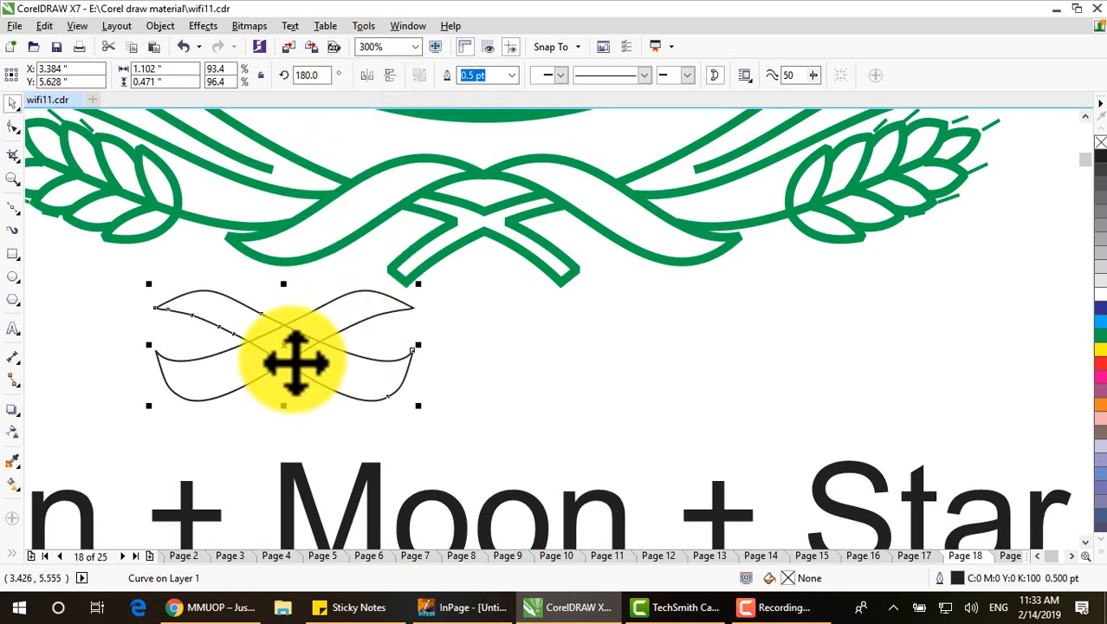
{"action": "left_click_drag", "start_coordinate": [284, 346], "coordinate": [540, 377]}
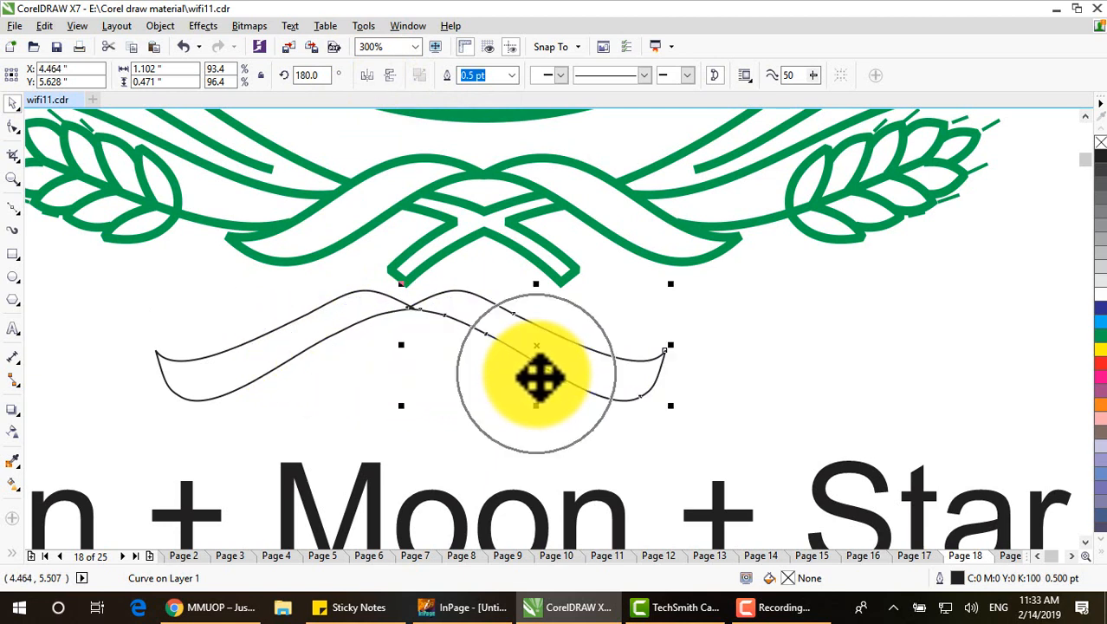
{"action": "left_click", "coordinate": [463, 409]}
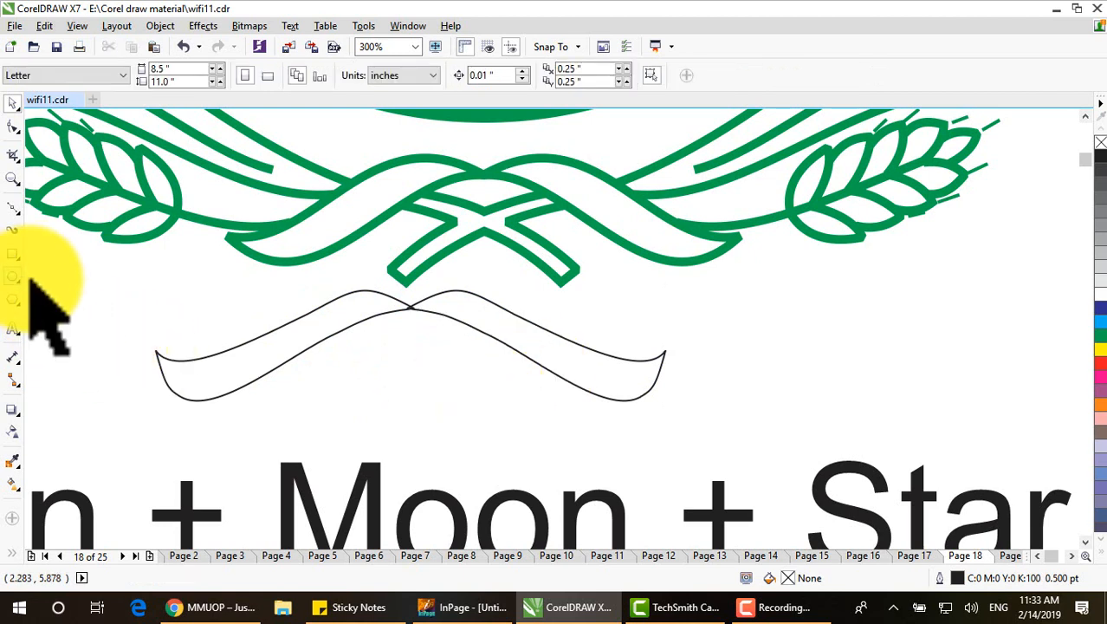
Shift the mirrored ribbon half slightly to the right so the two halves' upper tips just meet
{"action": "left_click_drag", "start_coordinate": [48, 268], "coordinate": [776, 454]}
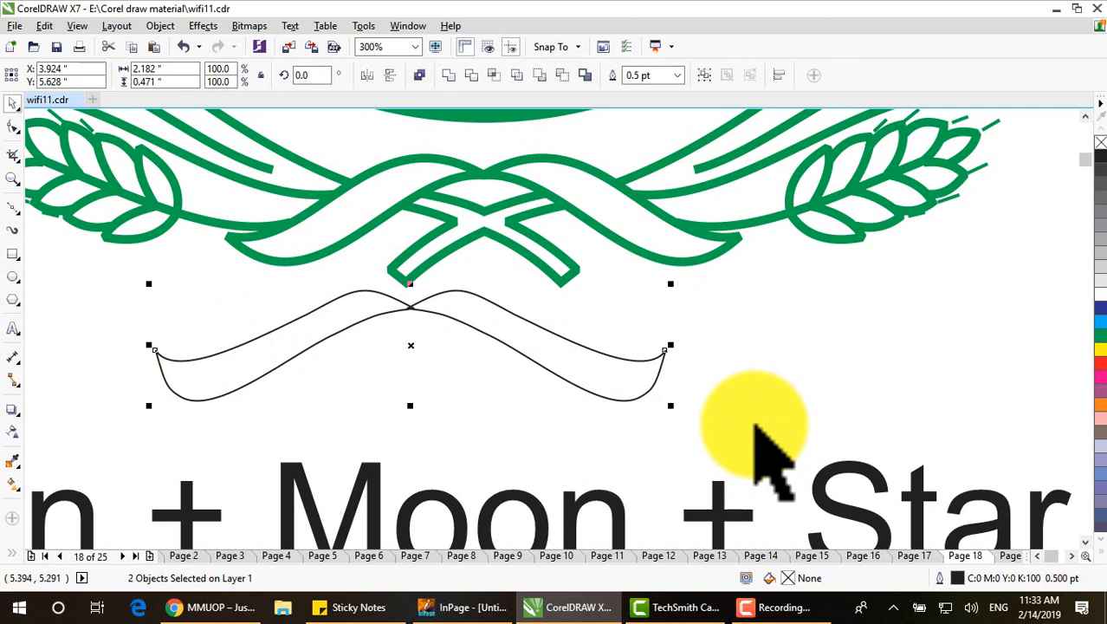
{"action": "scroll", "coordinate": [407, 305], "scroll_direction": "up", "scroll_amount": 5}
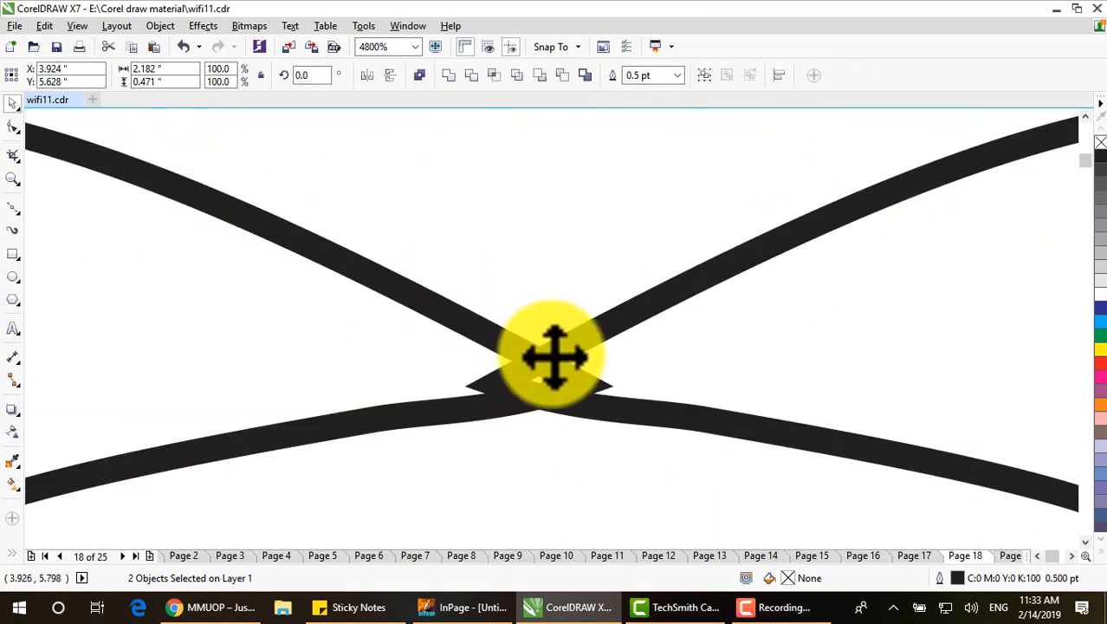
{"action": "left_click_drag", "start_coordinate": [554, 356], "coordinate": [678, 345]}
{"action": "left_click", "coordinate": [628, 499]}
{"action": "scroll", "coordinate": [677, 345], "scroll_direction": "down", "scroll_amount": 4}
Select both ribbon halves, join them into one curve and check the junction at their tips
{"action": "left_click_drag", "start_coordinate": [377, 299], "coordinate": [964, 478]}
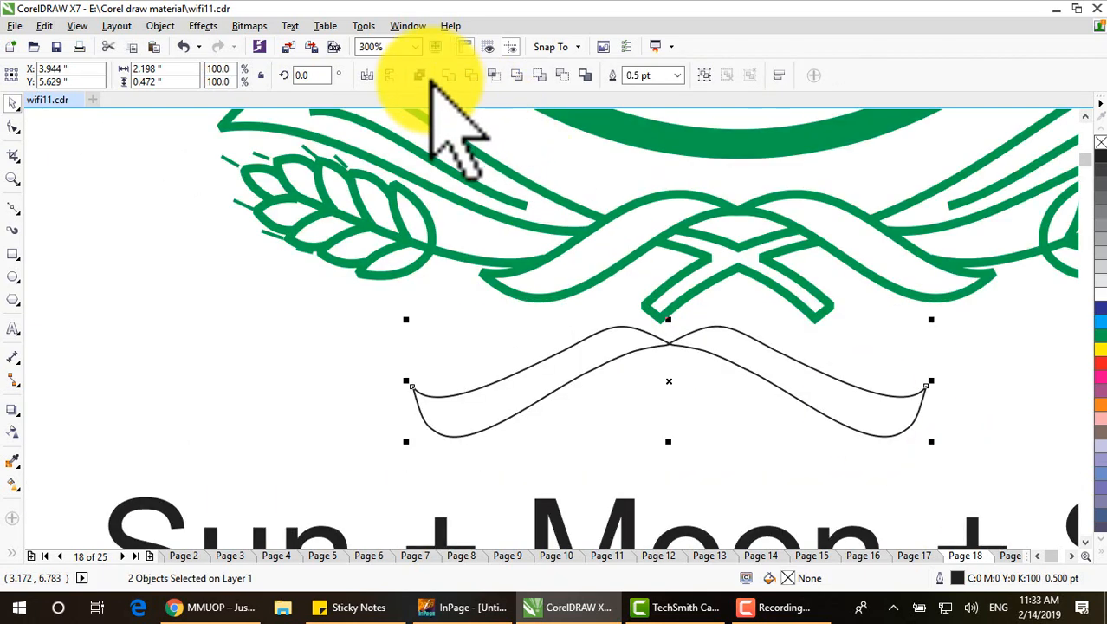
{"action": "left_click", "coordinate": [729, 424]}
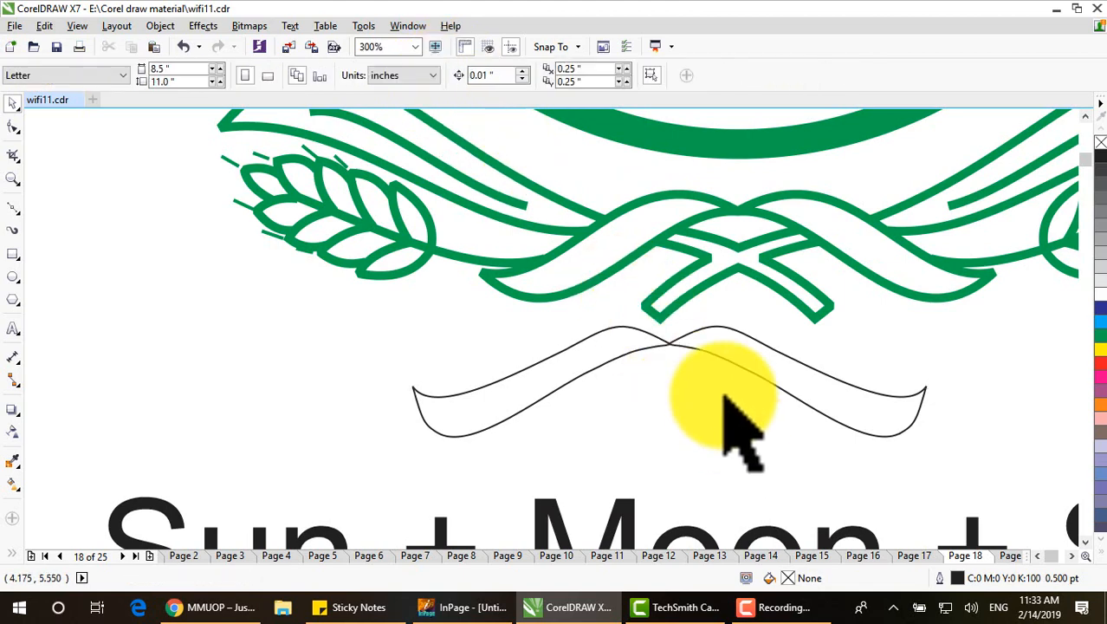
{"action": "scroll", "coordinate": [678, 344], "scroll_direction": "up", "scroll_amount": 4}
{"action": "scroll", "coordinate": [676, 345], "scroll_direction": "down", "scroll_amount": 6}
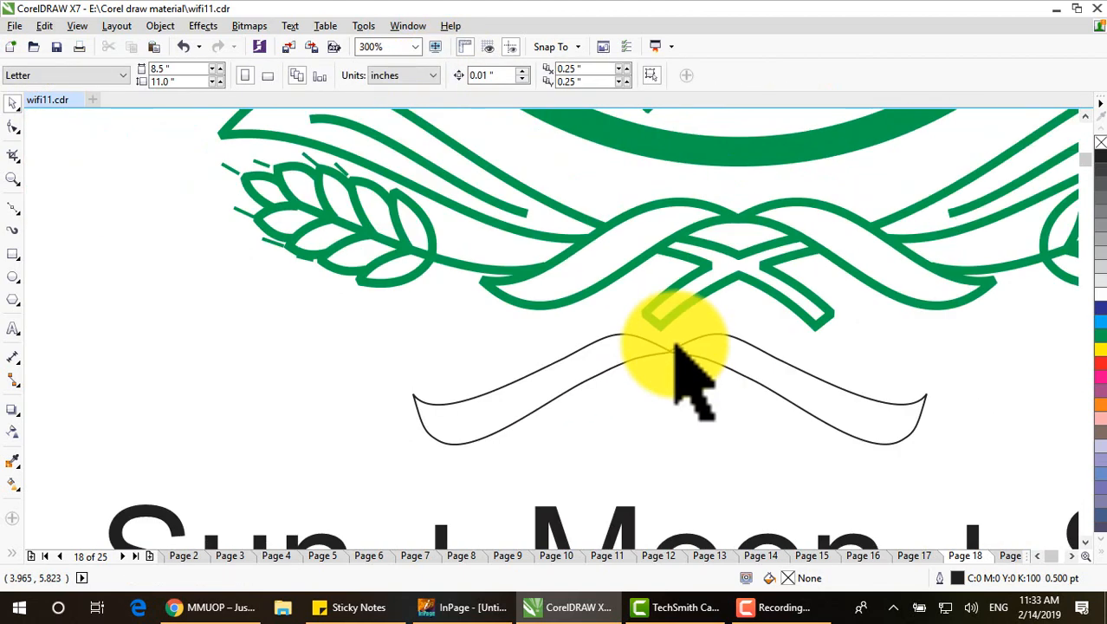
Move the joined ribbon to just below the recreated ring, centred at about X 10.156, Y 5.08
{"action": "left_click_drag", "start_coordinate": [675, 347], "coordinate": [943, 373]}
{"action": "scroll", "coordinate": [1017, 452], "scroll_direction": "down", "scroll_amount": 1}
{"action": "left_click", "coordinate": [1073, 557]}
{"action": "left_click", "coordinate": [1073, 557]}
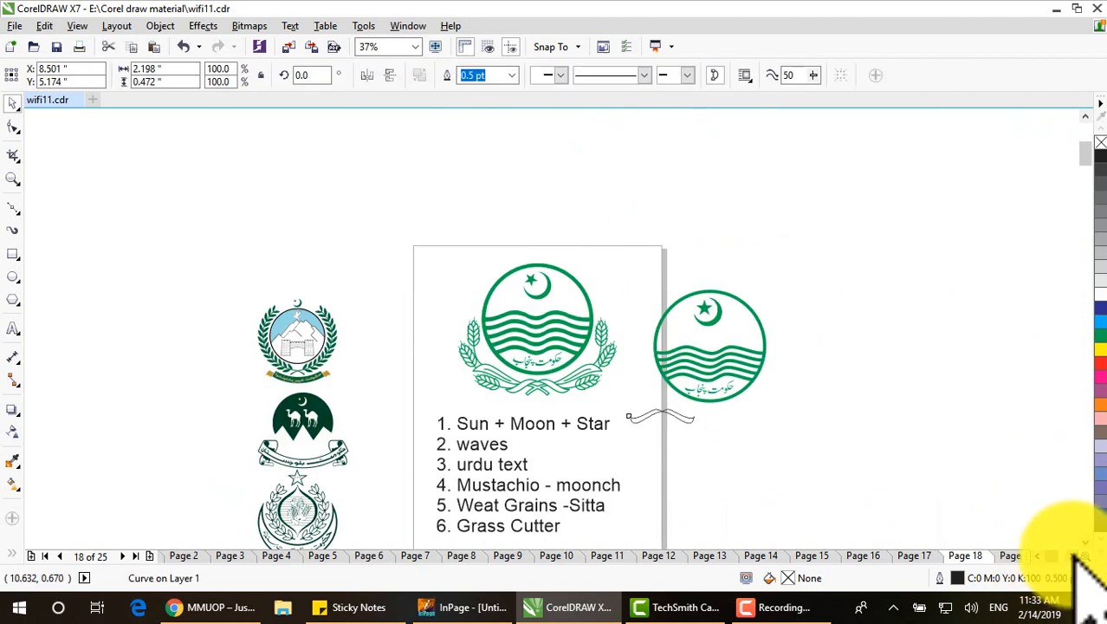
{"action": "left_click_drag", "start_coordinate": [656, 420], "coordinate": [697, 420]}
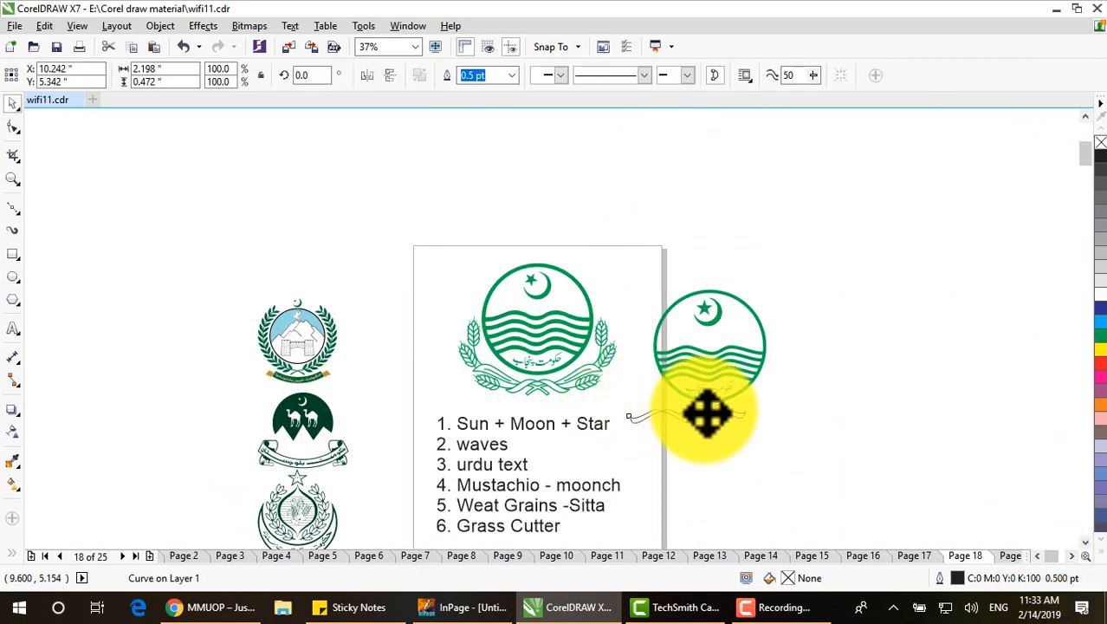
{"action": "scroll", "coordinate": [706, 414], "scroll_direction": "up", "scroll_amount": 4}
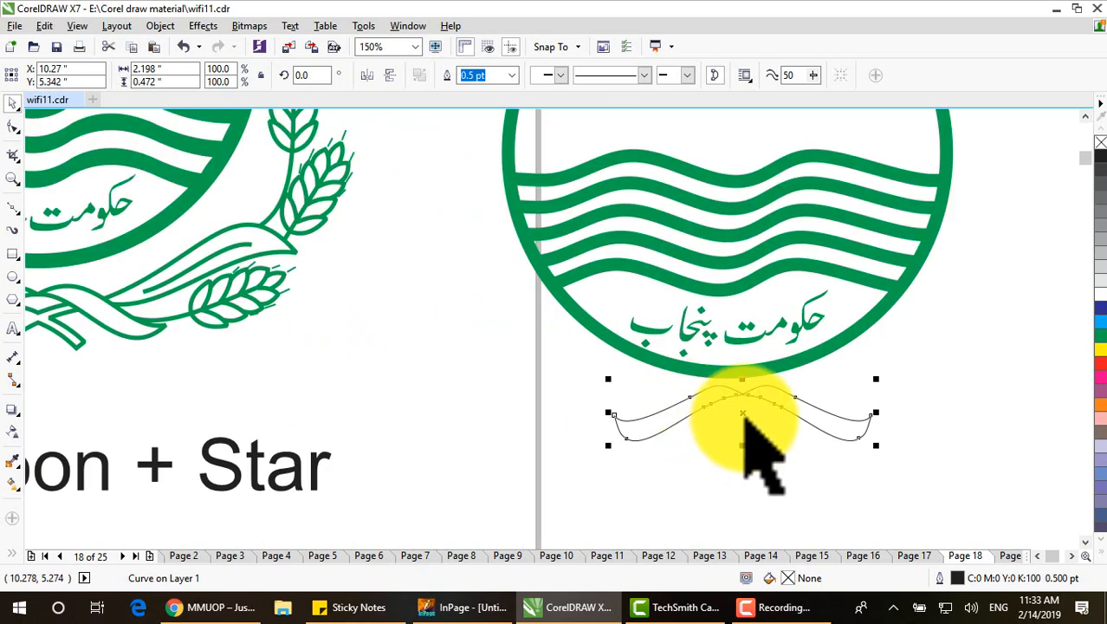
{"action": "left_click_drag", "start_coordinate": [753, 403], "coordinate": [739, 434]}
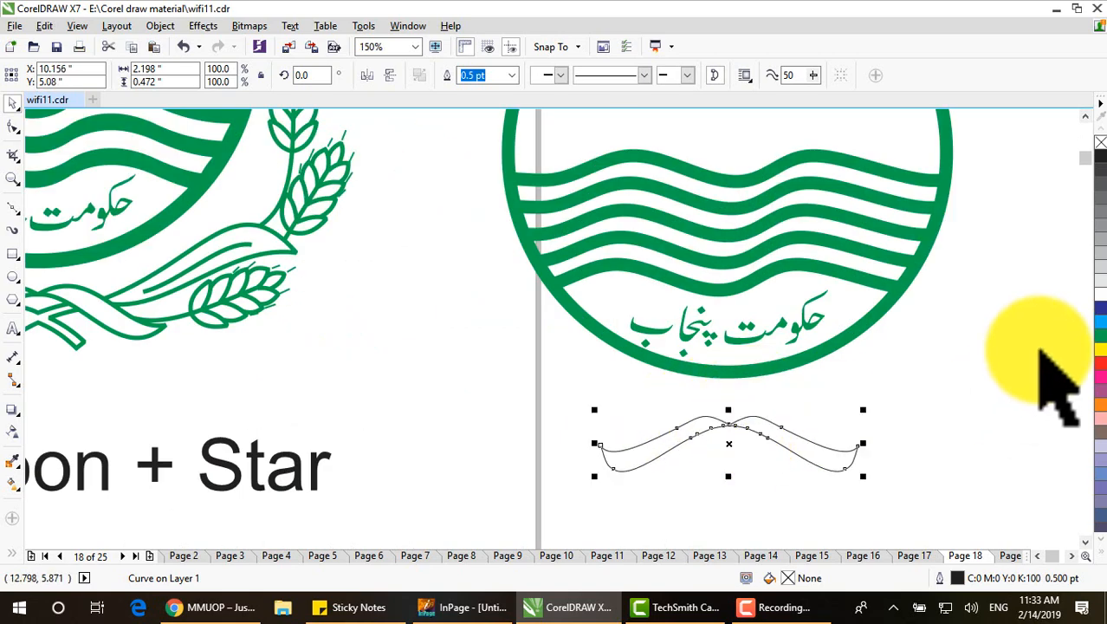
Colour the joined ribbon's fill and outline green, compare it over the reference's ribbon, and move it clear to about X 6.065, Y 5.691
{"action": "right_click", "coordinate": [1102, 335]}
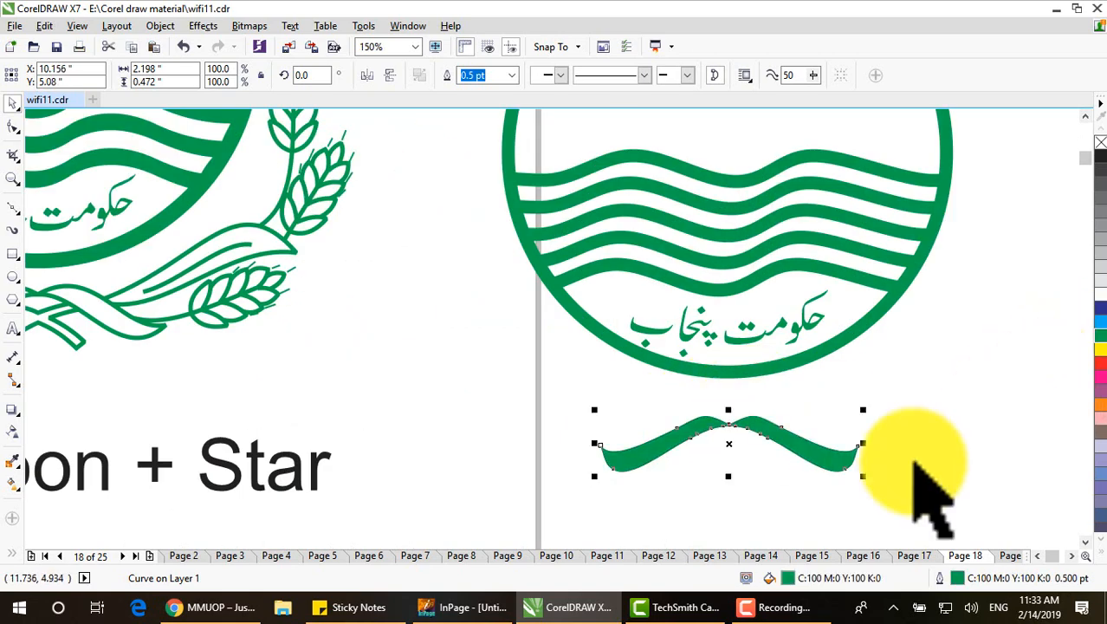
{"action": "left_click", "coordinate": [913, 460]}
{"action": "left_click_drag", "start_coordinate": [792, 439], "coordinate": [339, 365]}
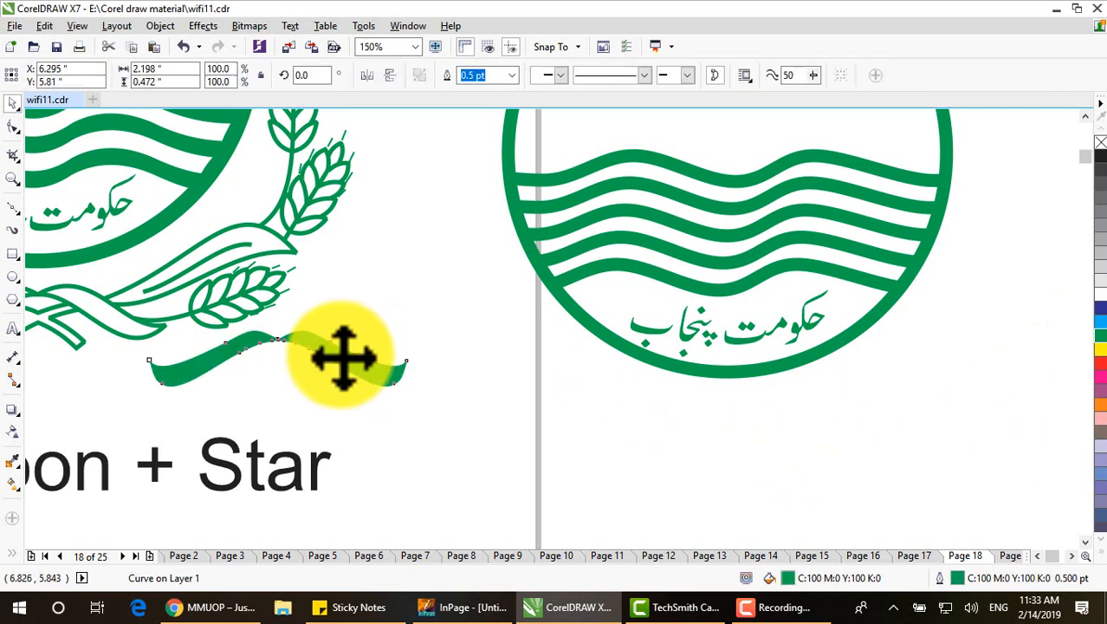
{"action": "scroll", "coordinate": [292, 371], "scroll_direction": "down", "scroll_amount": 4}
{"action": "scroll", "coordinate": [260, 383], "scroll_direction": "up", "scroll_amount": 6}
{"action": "left_click_drag", "start_coordinate": [685, 377], "coordinate": [208, 290]}
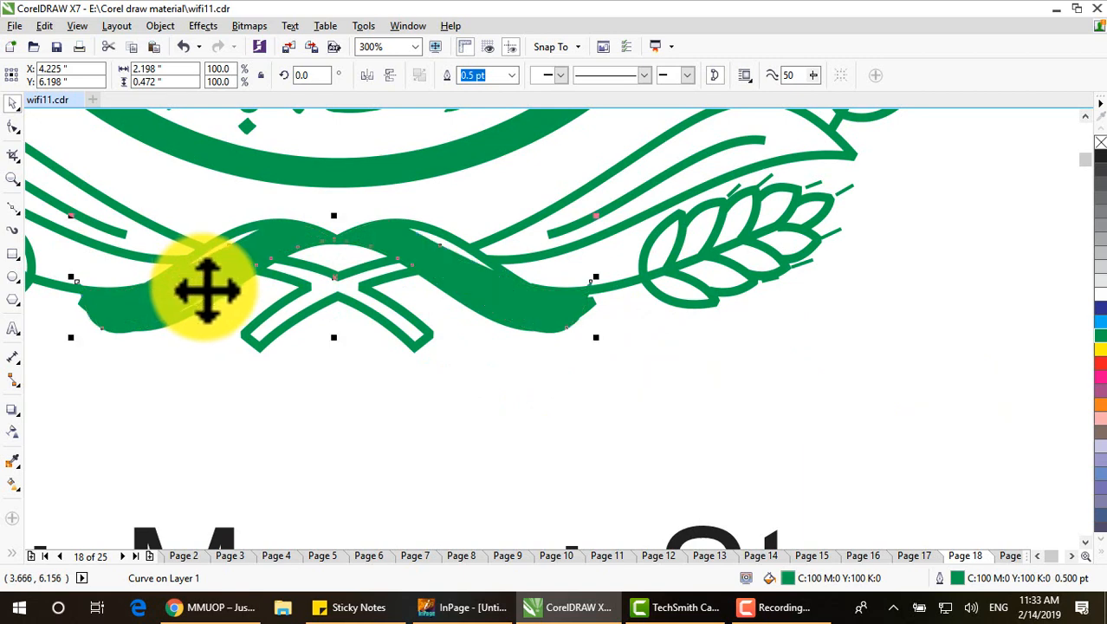
{"action": "left_click_drag", "start_coordinate": [548, 330], "coordinate": [977, 449]}
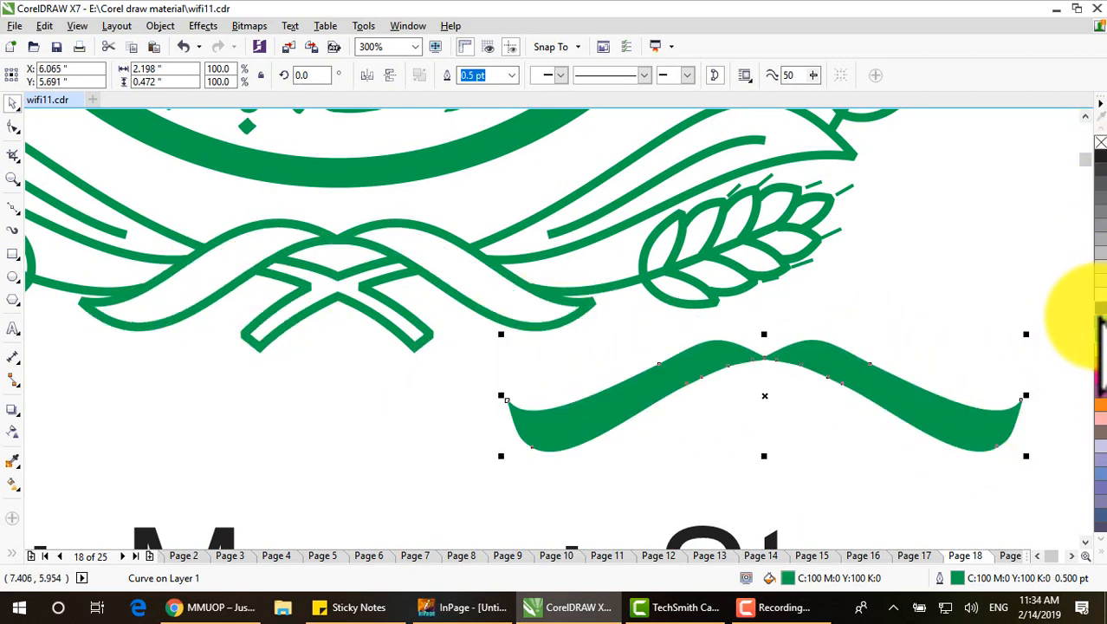
Fill the joined ribbon with white and set its outline width to 4.0 pt
{"action": "left_click", "coordinate": [1098, 302]}
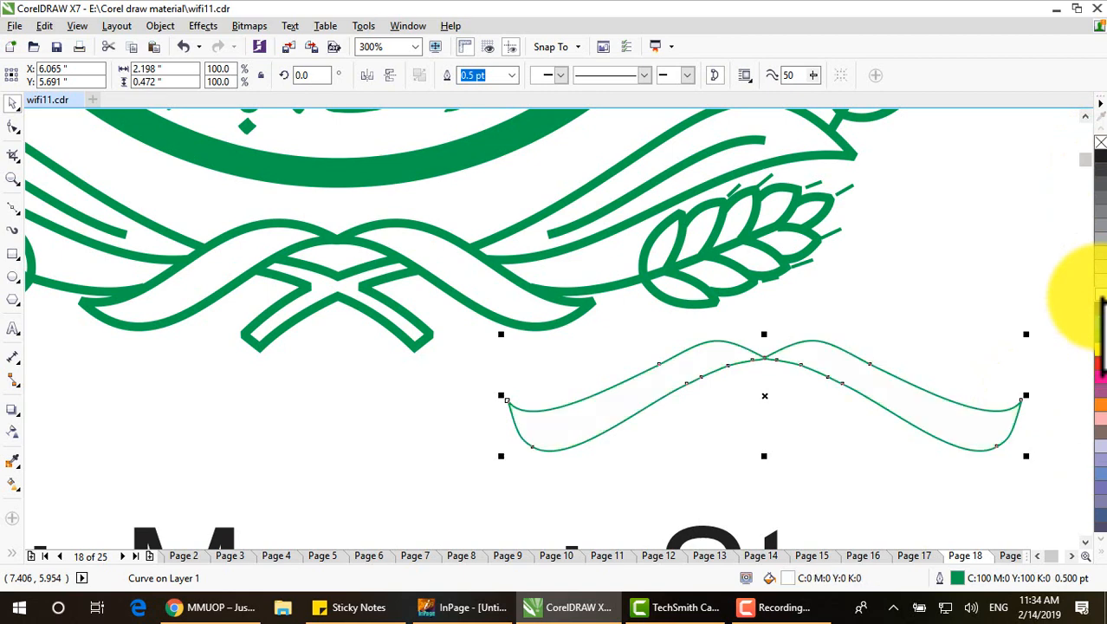
{"action": "scroll", "coordinate": [847, 392], "scroll_direction": "down", "scroll_amount": 2}
{"action": "left_click_drag", "start_coordinate": [893, 387], "coordinate": [894, 388]}
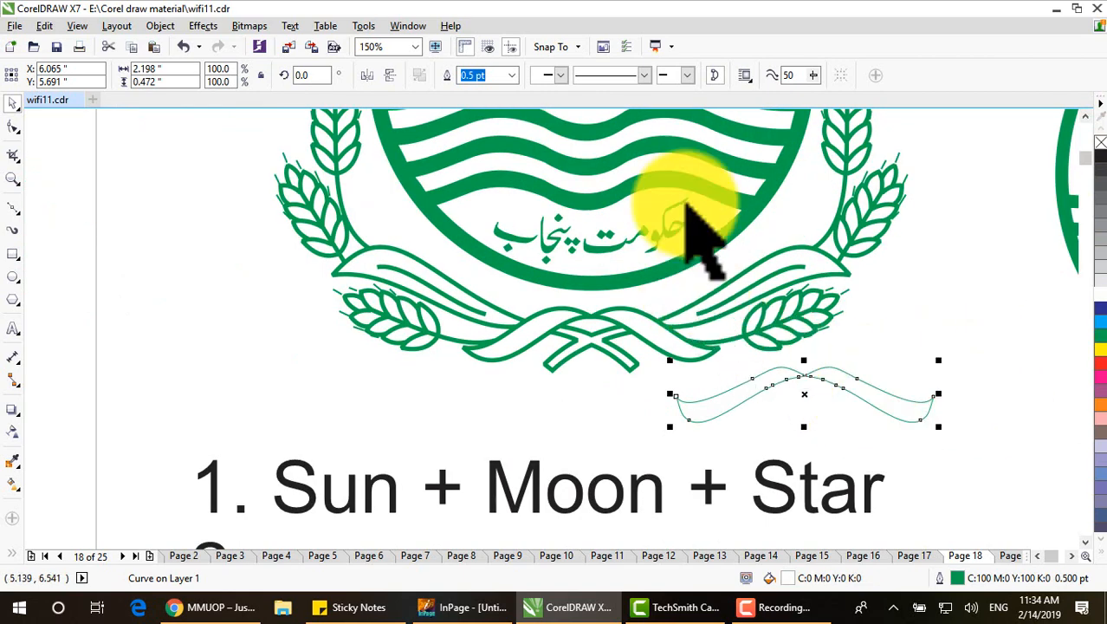
{"action": "left_click", "coordinate": [512, 76]}
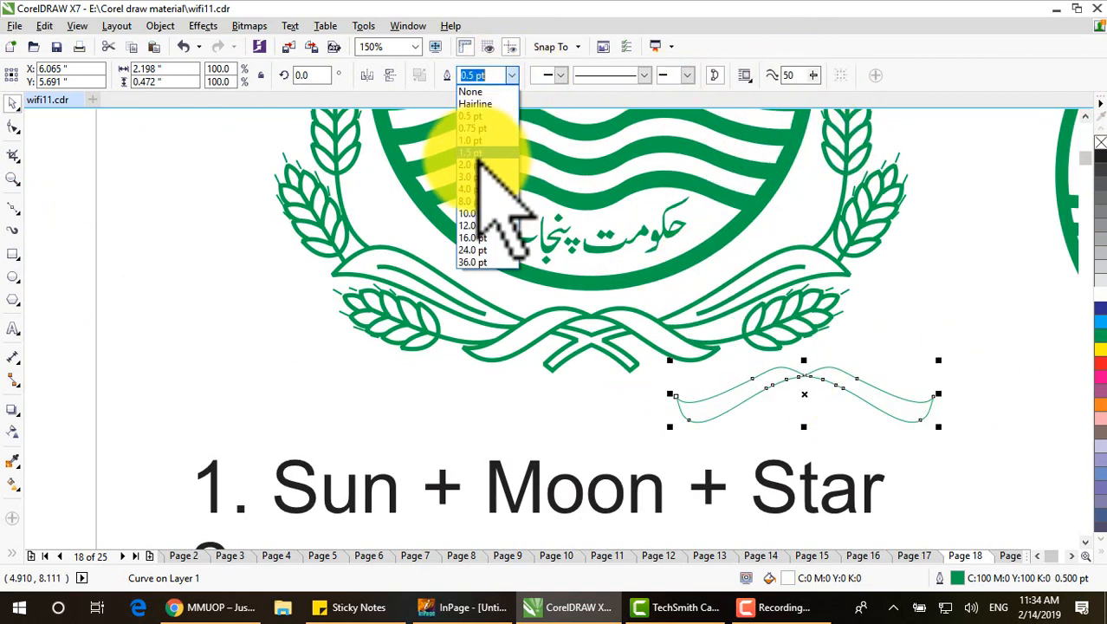
{"action": "left_click", "coordinate": [478, 193]}
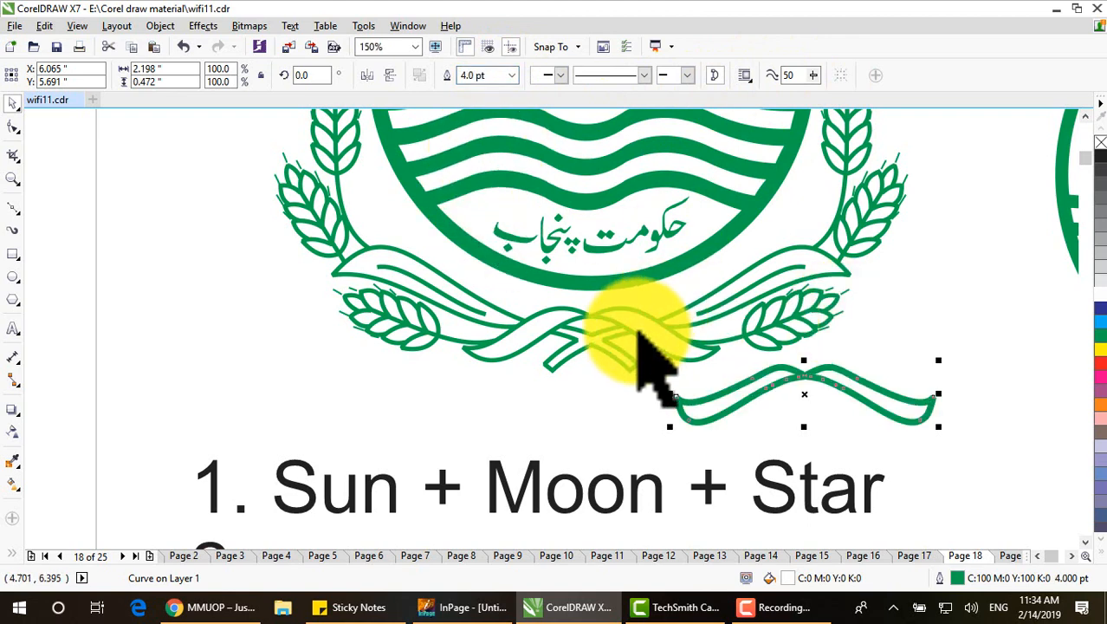
Trace the upper edge of the reference ribbon's left half with Bézier points, from its outer tip over the crest to the central crossing
{"action": "scroll", "coordinate": [920, 397], "scroll_direction": "down", "scroll_amount": 2}
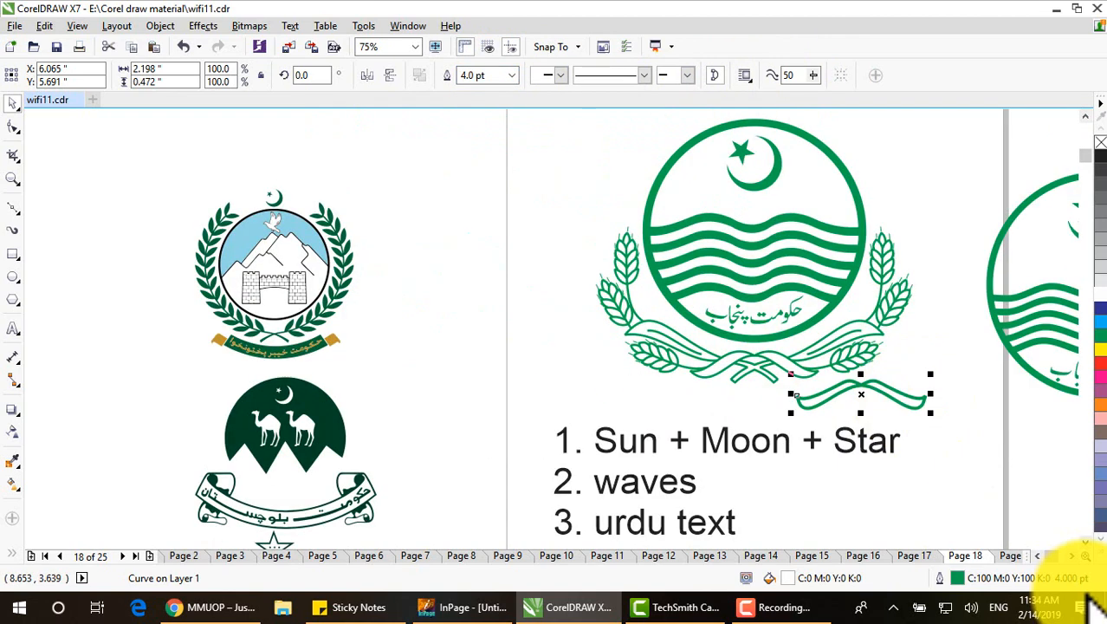
{"action": "left_click", "coordinate": [1072, 557]}
{"action": "left_click", "coordinate": [1072, 557]}
{"action": "left_click", "coordinate": [1072, 556]}
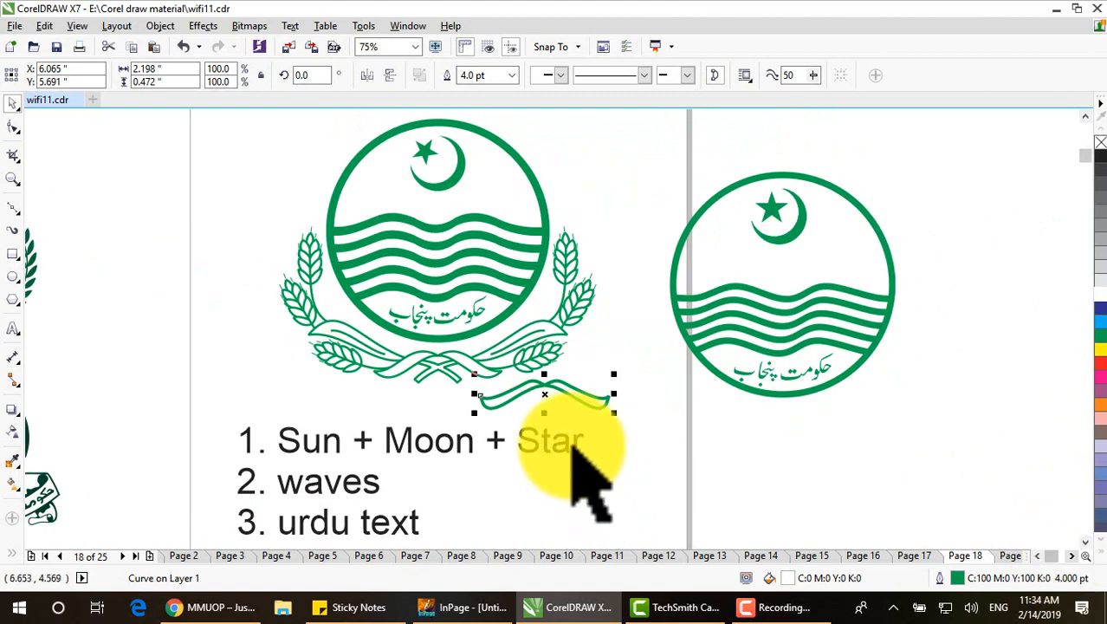
{"action": "scroll", "coordinate": [495, 408], "scroll_direction": "up", "scroll_amount": 6}
{"action": "left_click", "coordinate": [482, 383]}
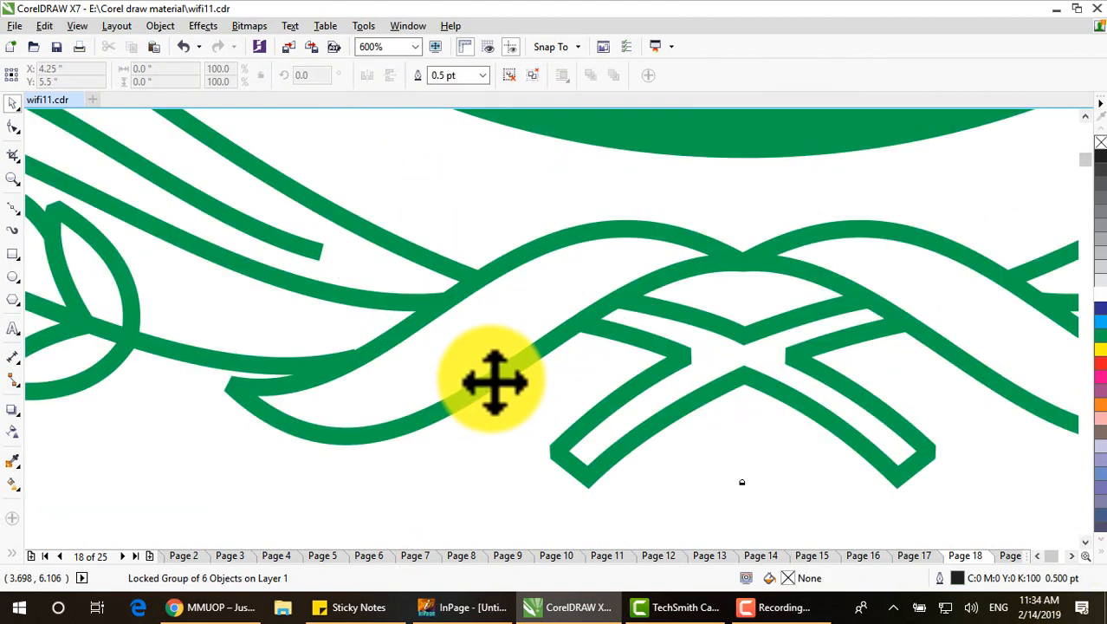
{"action": "left_click", "coordinate": [12, 206]}
{"action": "left_click", "coordinate": [62, 282]}
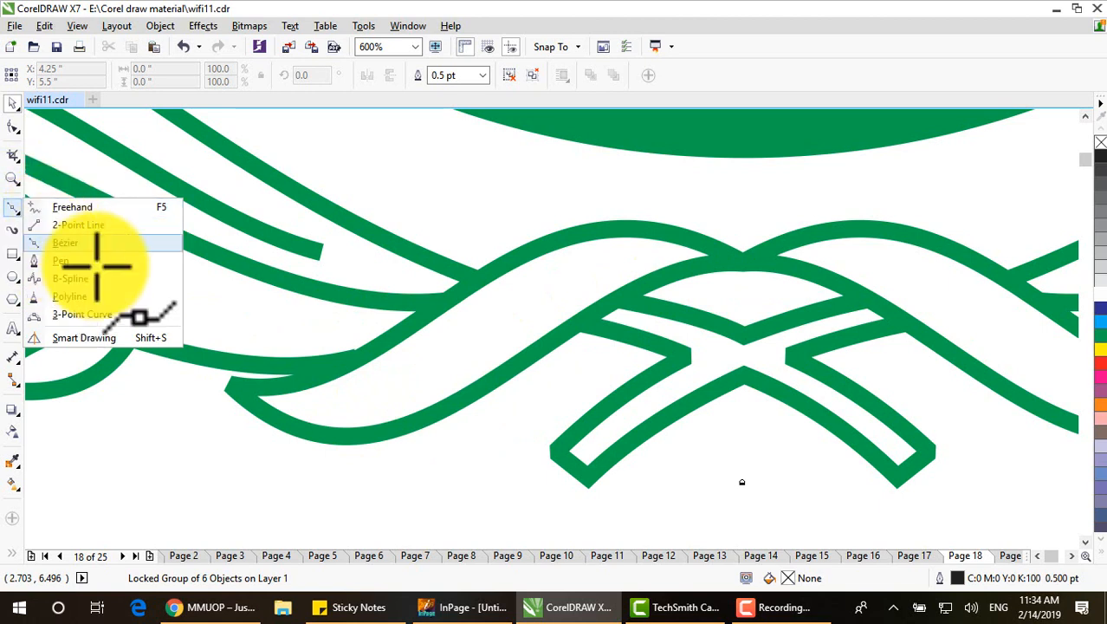
{"action": "left_click", "coordinate": [237, 386]}
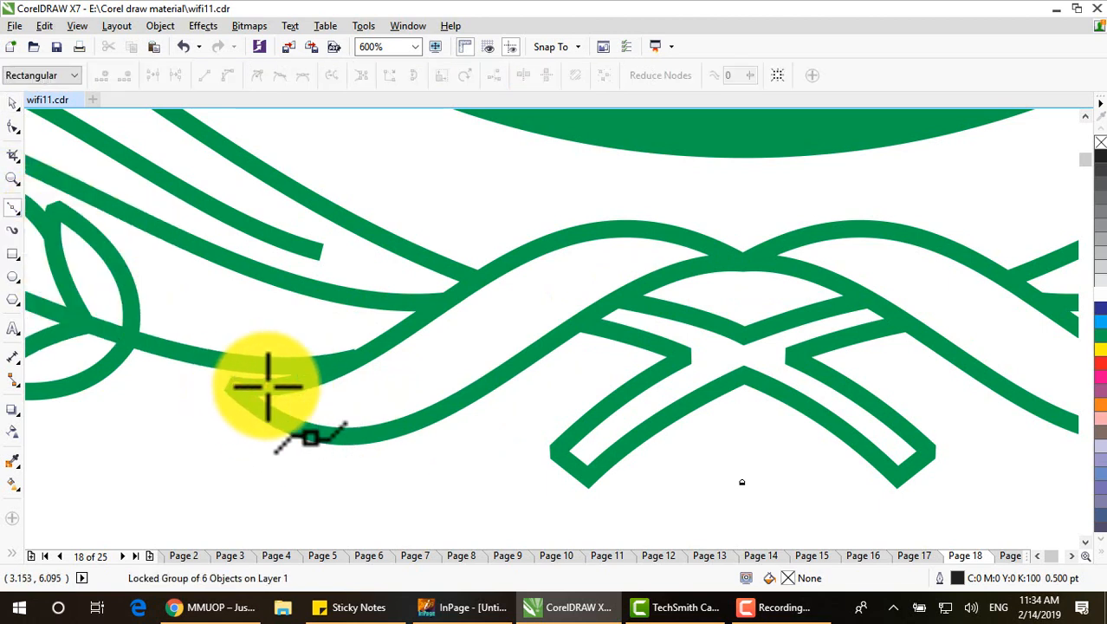
{"action": "left_click", "coordinate": [301, 382]}
{"action": "left_click", "coordinate": [354, 361]}
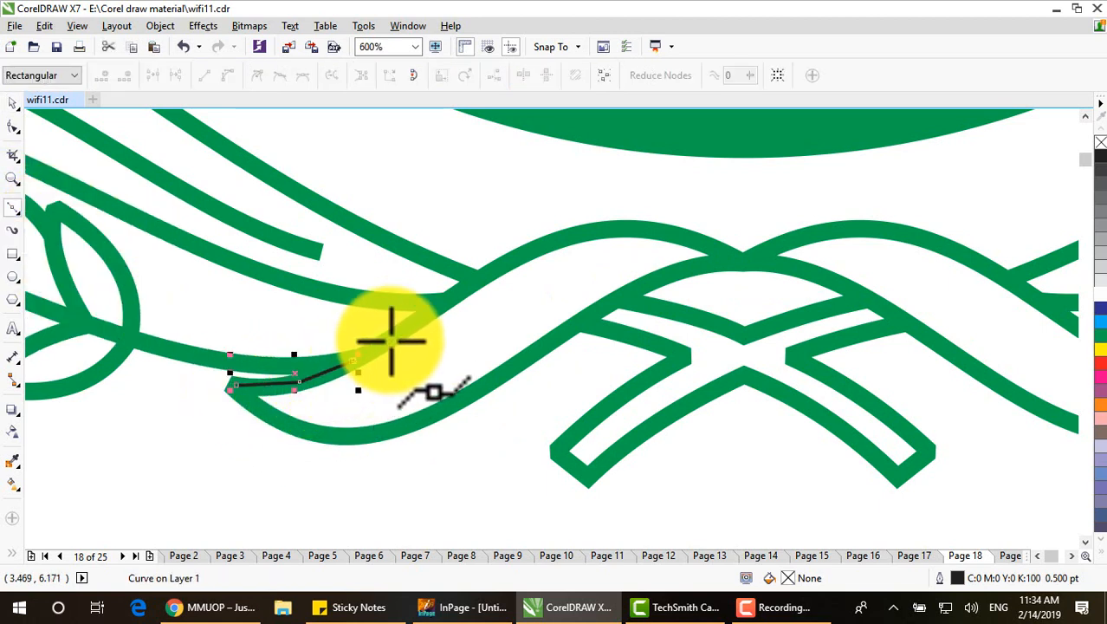
{"action": "left_click", "coordinate": [407, 328]}
{"action": "left_click", "coordinate": [467, 287]}
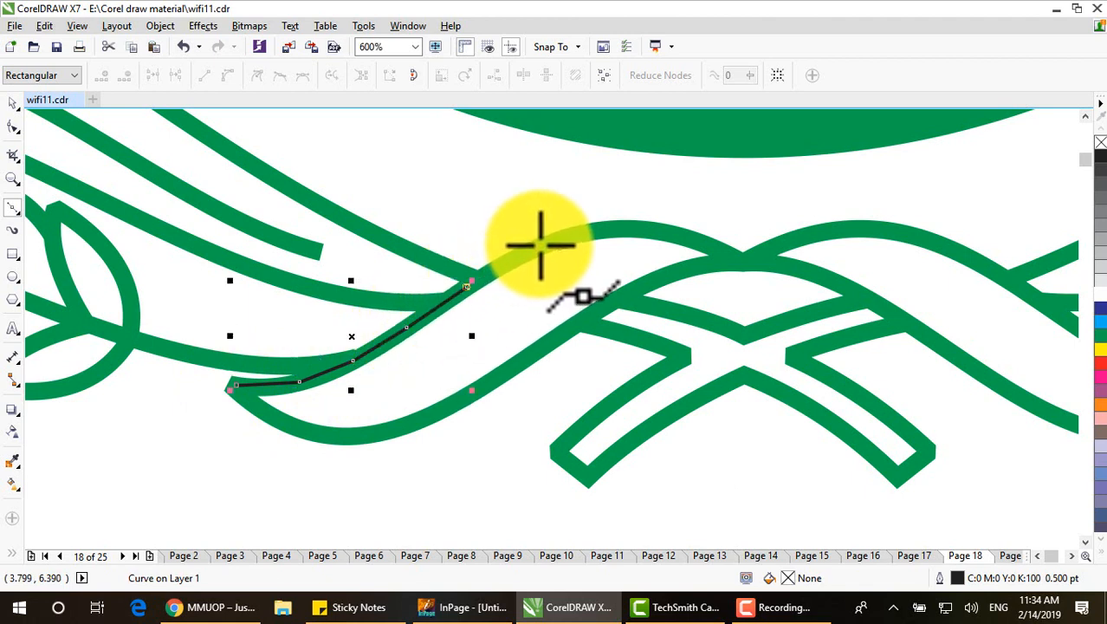
{"action": "left_click", "coordinate": [539, 245]}
{"action": "left_click", "coordinate": [609, 228]}
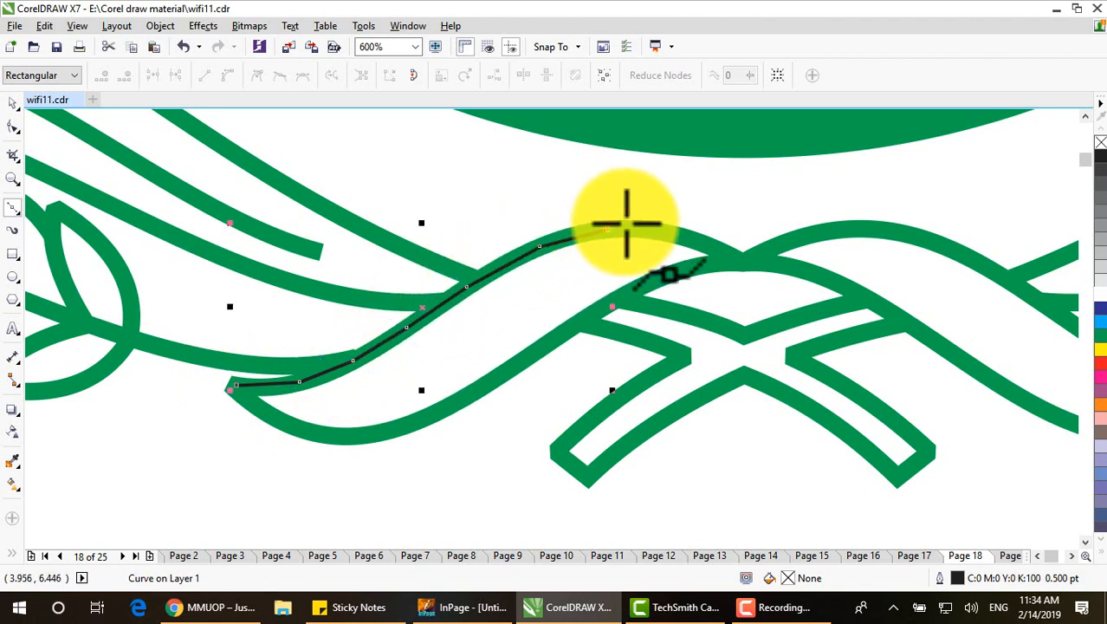
{"action": "left_click", "coordinate": [675, 231]}
{"action": "left_click", "coordinate": [724, 251]}
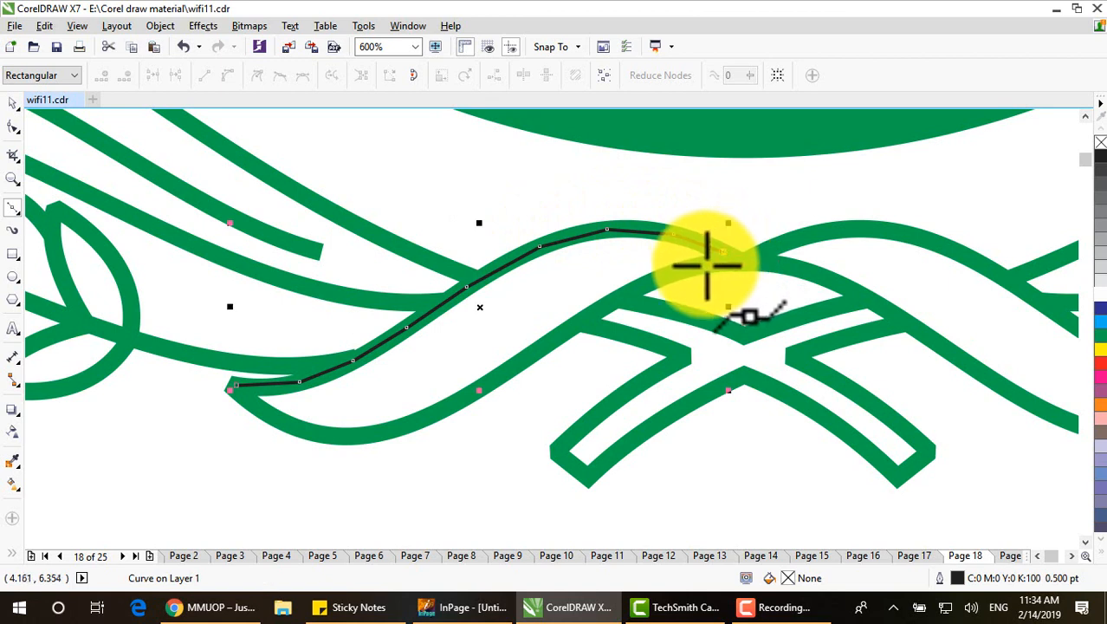
Continue the Bézier trace from the central crossing back along the lower edge of the ribbon's left half towards its outer tip
{"action": "left_click", "coordinate": [631, 292]}
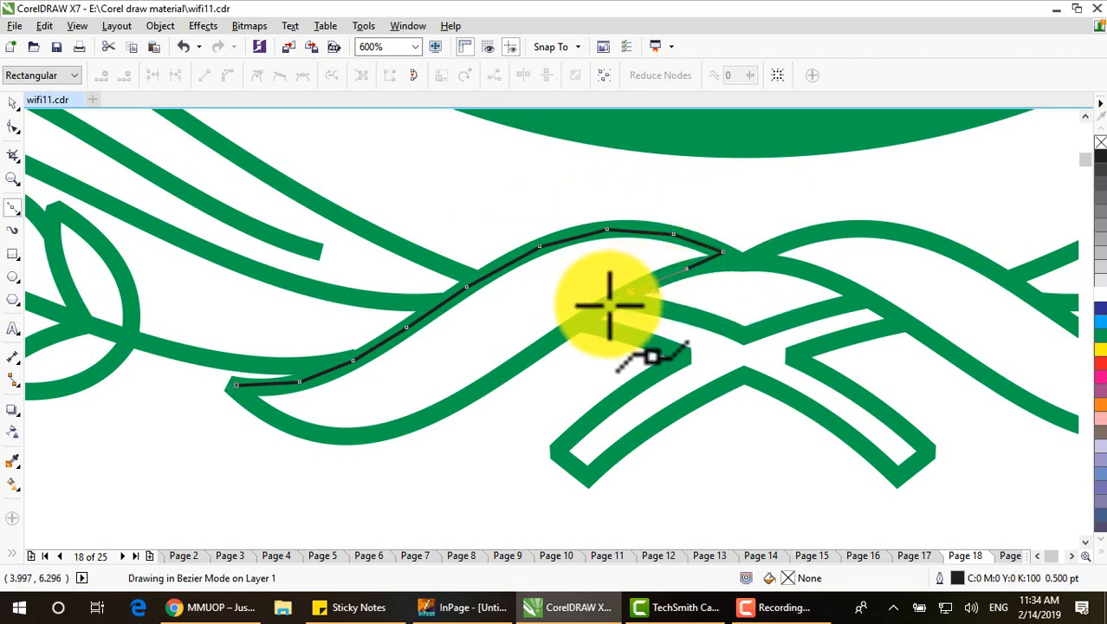
{"action": "left_click", "coordinate": [586, 317]}
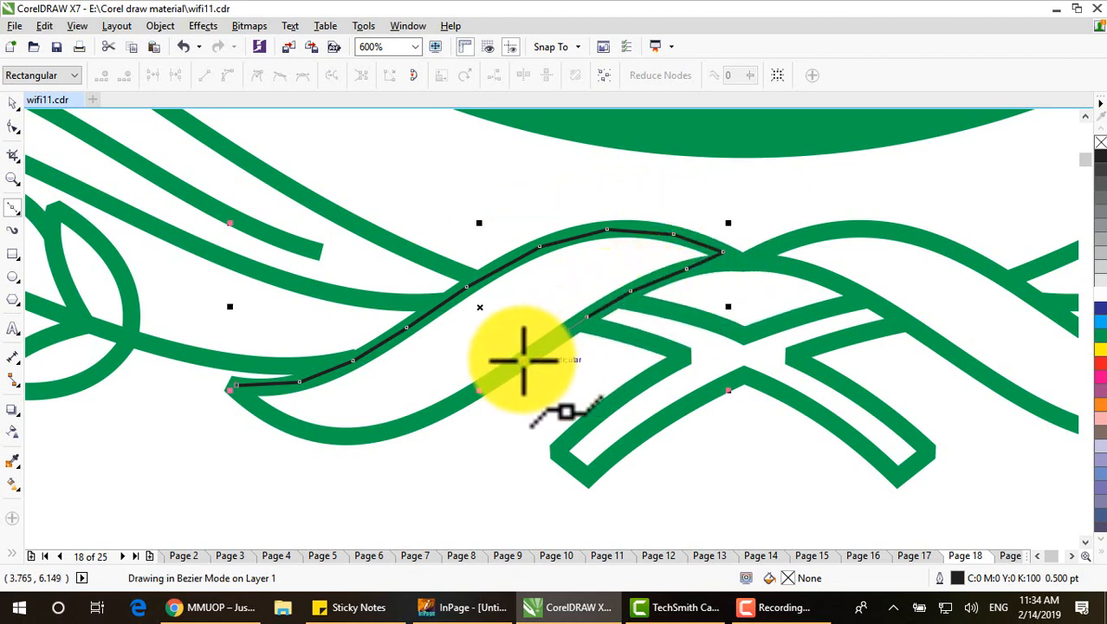
{"action": "left_click", "coordinate": [522, 359]}
{"action": "left_click", "coordinate": [453, 403]}
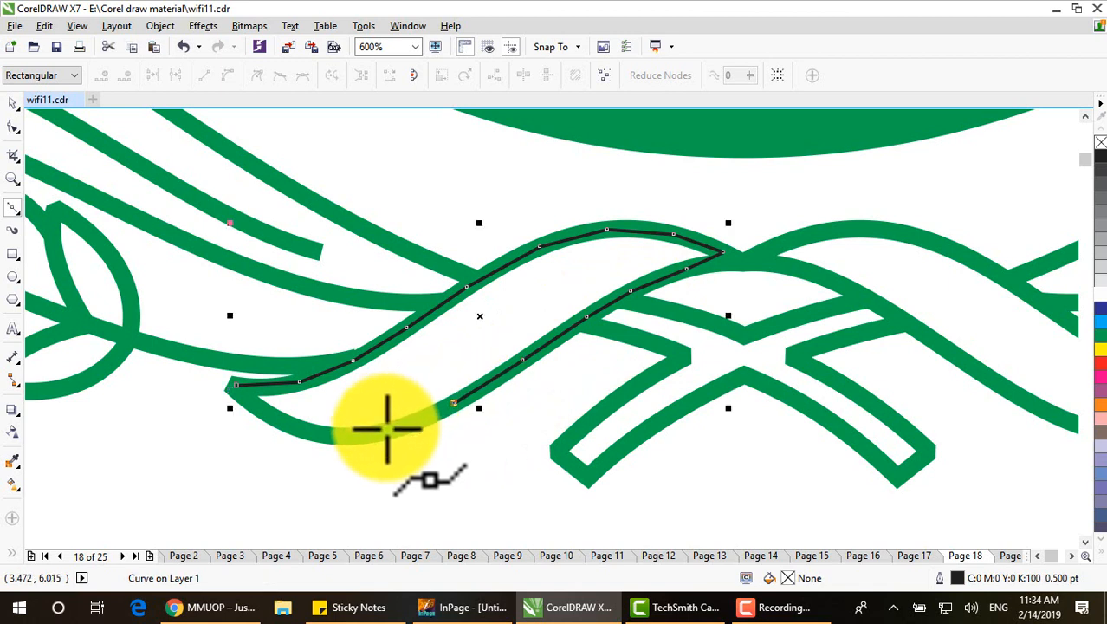
{"action": "left_click", "coordinate": [385, 431]}
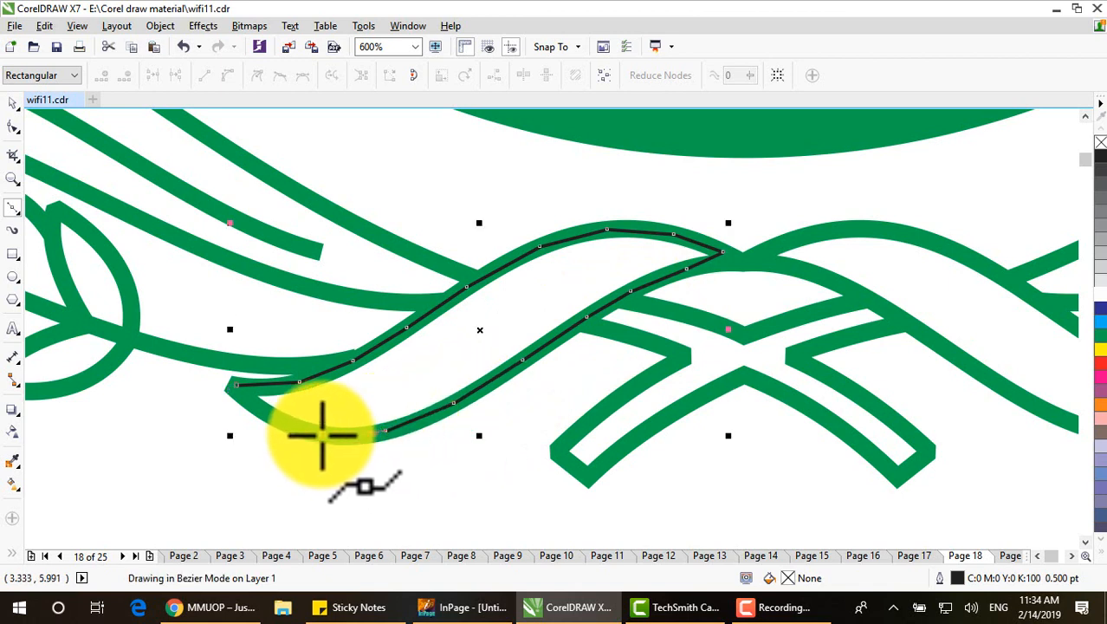
{"action": "left_click", "coordinate": [322, 432]}
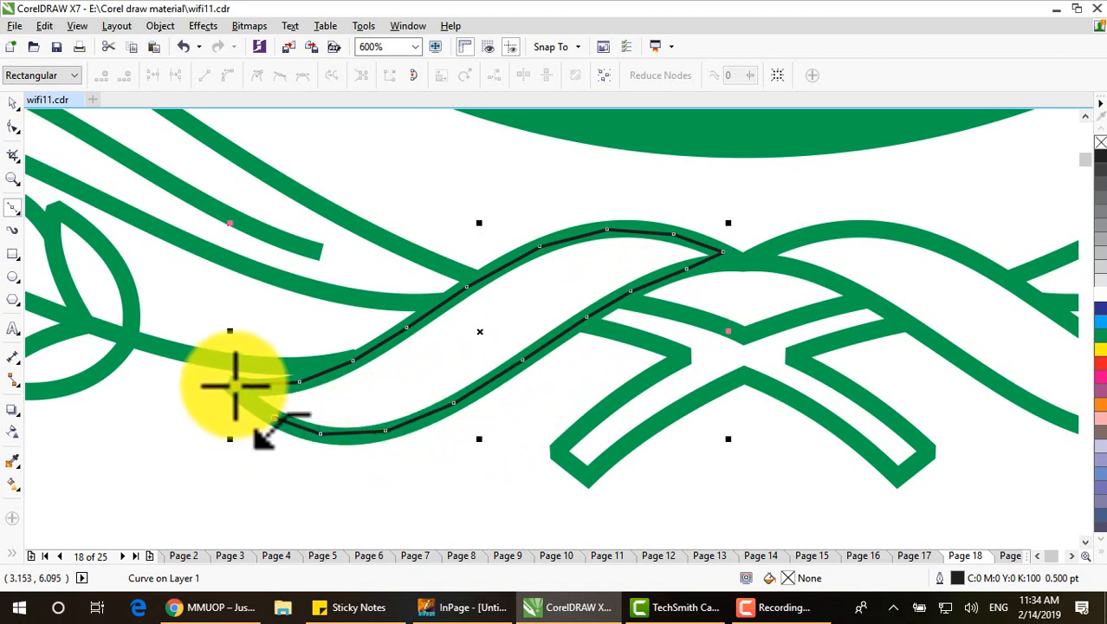
Remove the surplus nodes along the upper edge of the traced ribbon outline with the Shape tool, keeping a smooth curve
{"action": "left_click", "coordinate": [13, 103]}
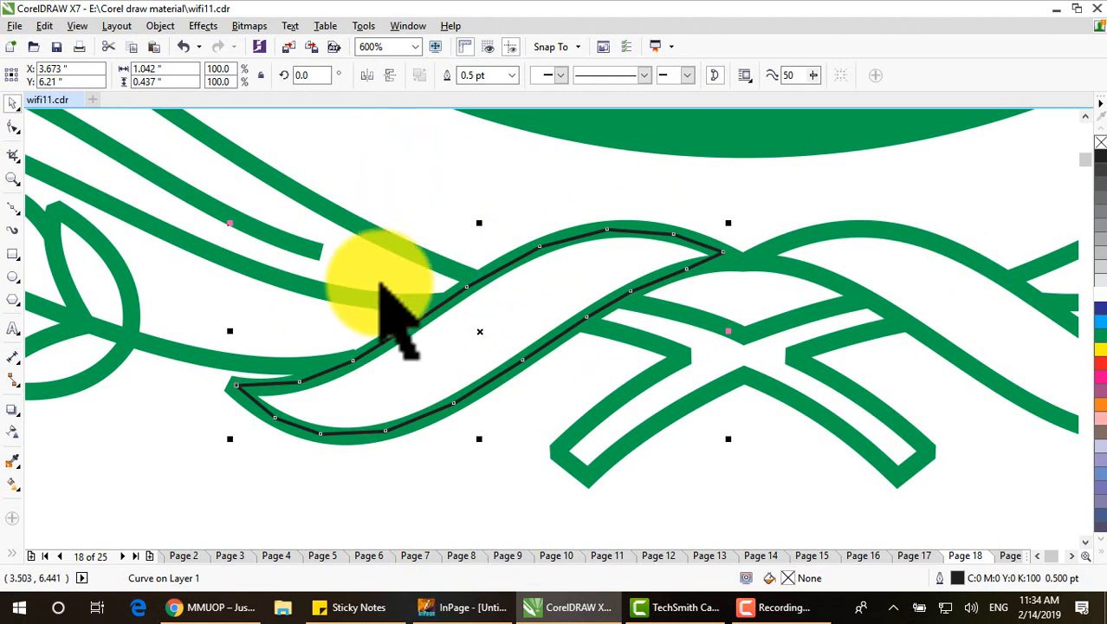
{"action": "left_click", "coordinate": [13, 126]}
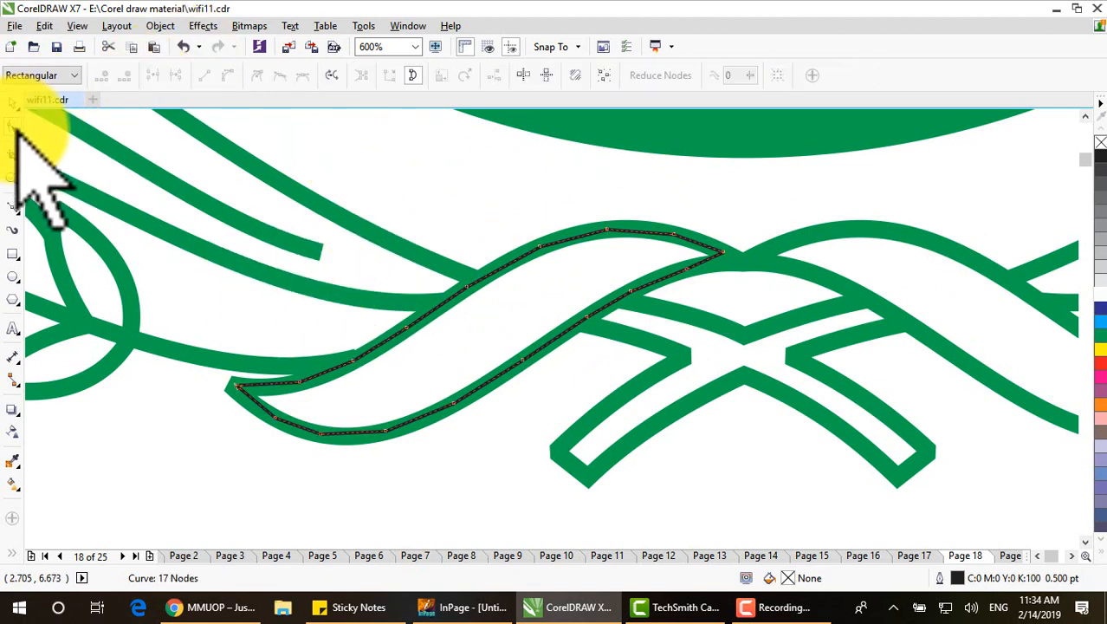
{"action": "left_click_drag", "start_coordinate": [249, 303], "coordinate": [453, 389]}
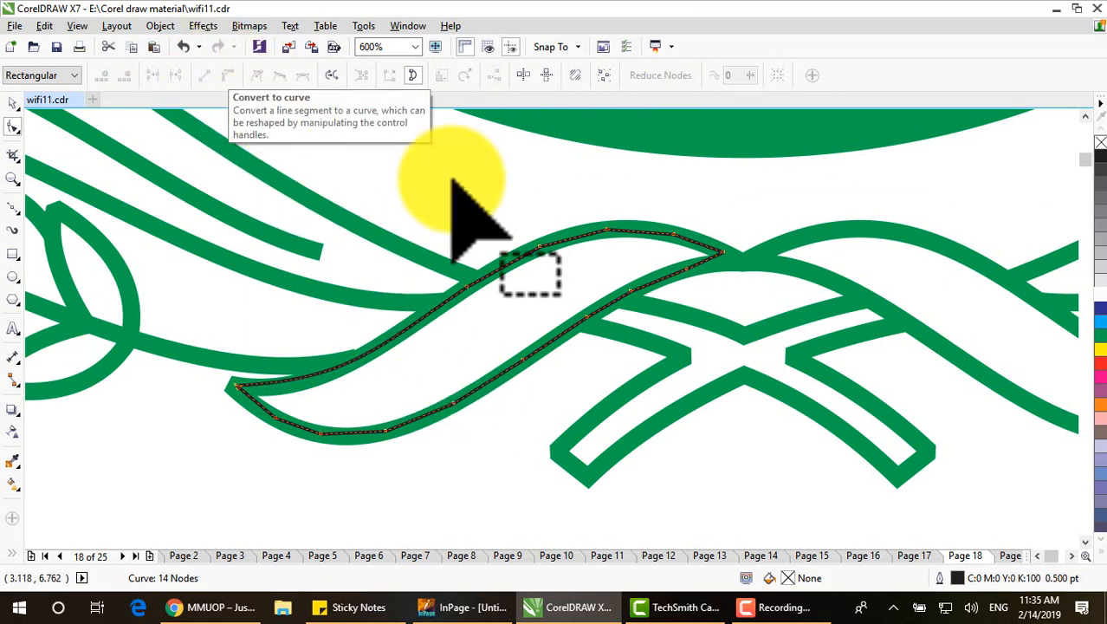
{"action": "left_click_drag", "start_coordinate": [511, 179], "coordinate": [685, 265]}
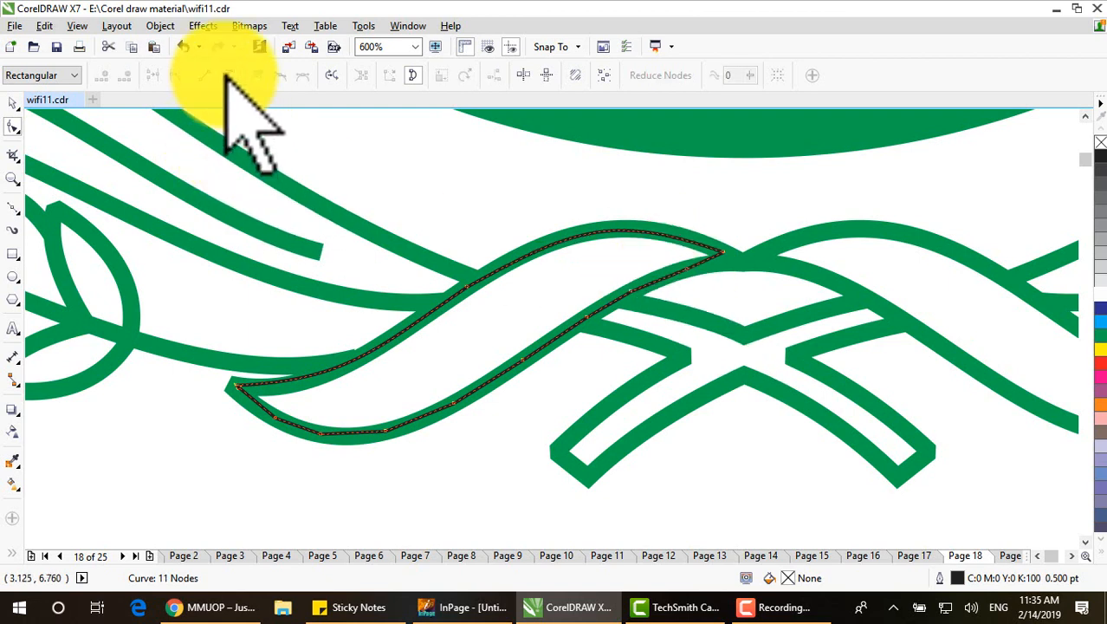
Delete the surplus nodes along the lower edge of the traced ribbon so the outline keeps only four nodes
{"action": "left_click_drag", "start_coordinate": [547, 274], "coordinate": [699, 369]}
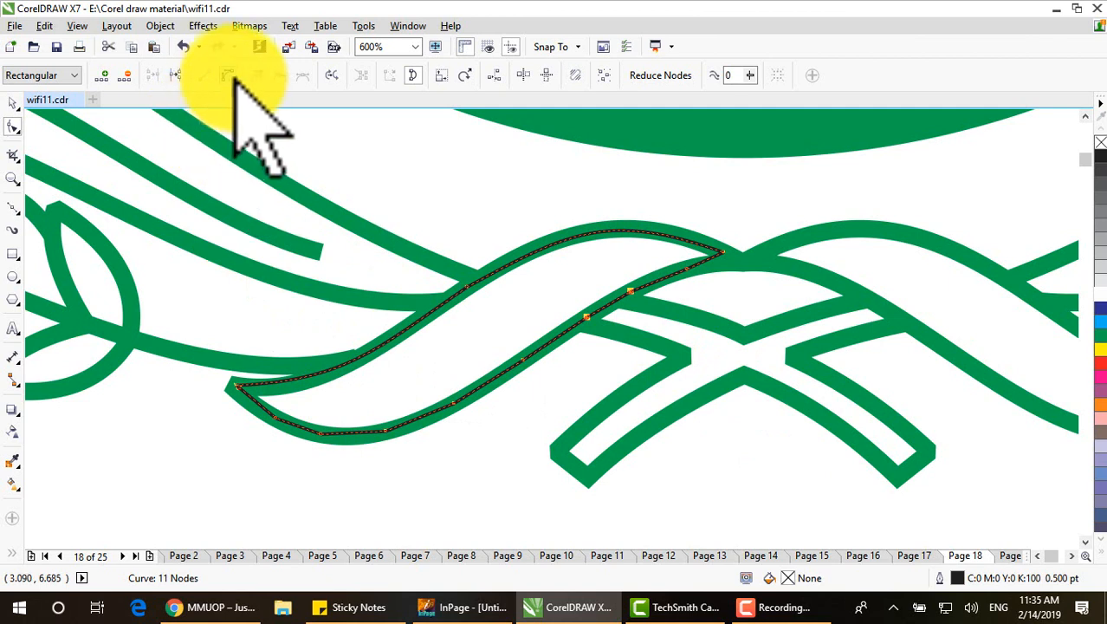
{"action": "key", "text": "Delete"}
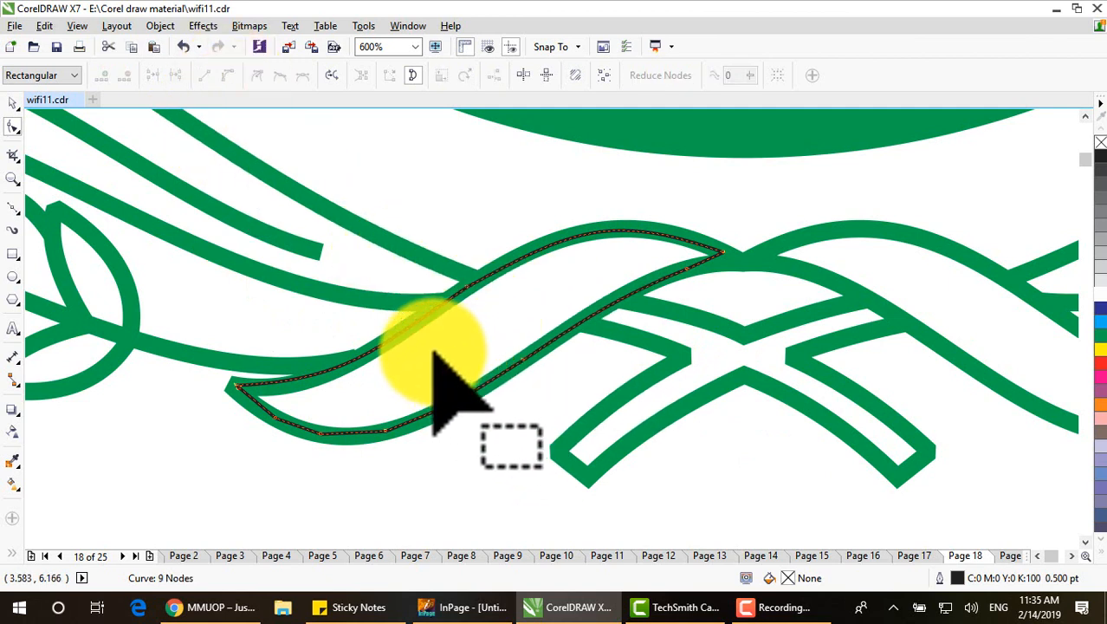
{"action": "left_click_drag", "start_coordinate": [381, 366], "coordinate": [476, 395]}
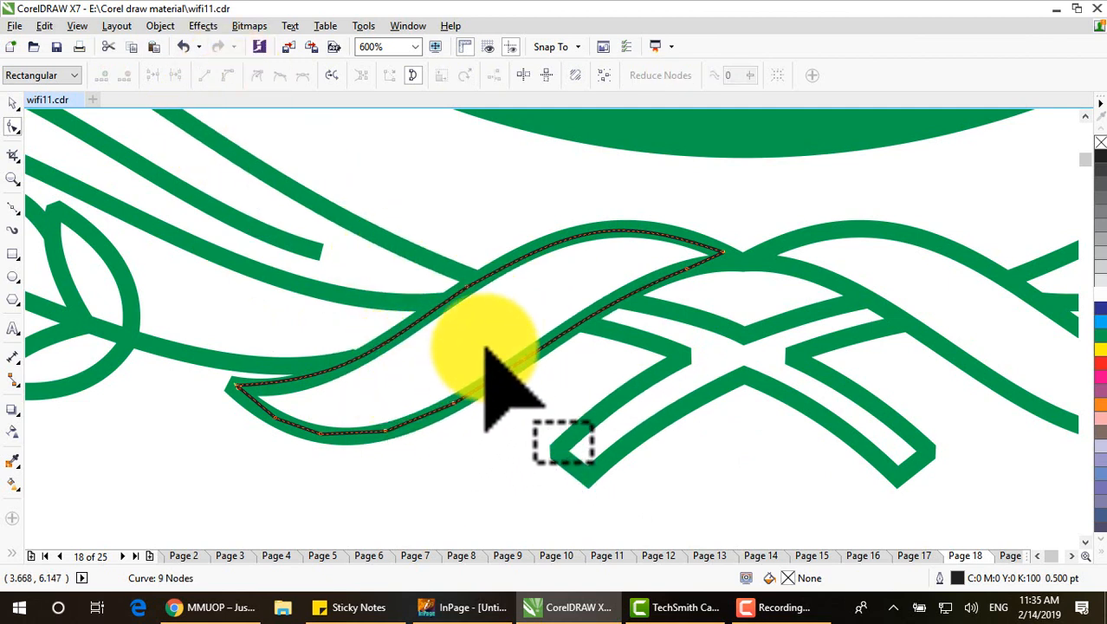
{"action": "left_click_drag", "start_coordinate": [298, 399], "coordinate": [508, 459]}
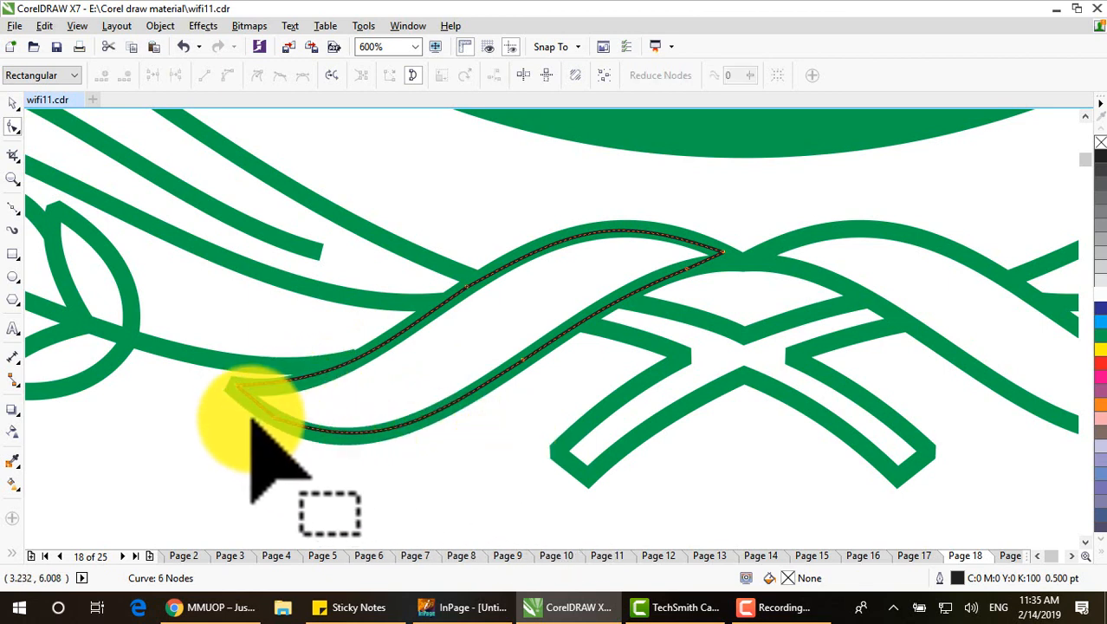
{"action": "left_click_drag", "start_coordinate": [225, 409], "coordinate": [317, 444]}
{"action": "key", "text": "Delete"}
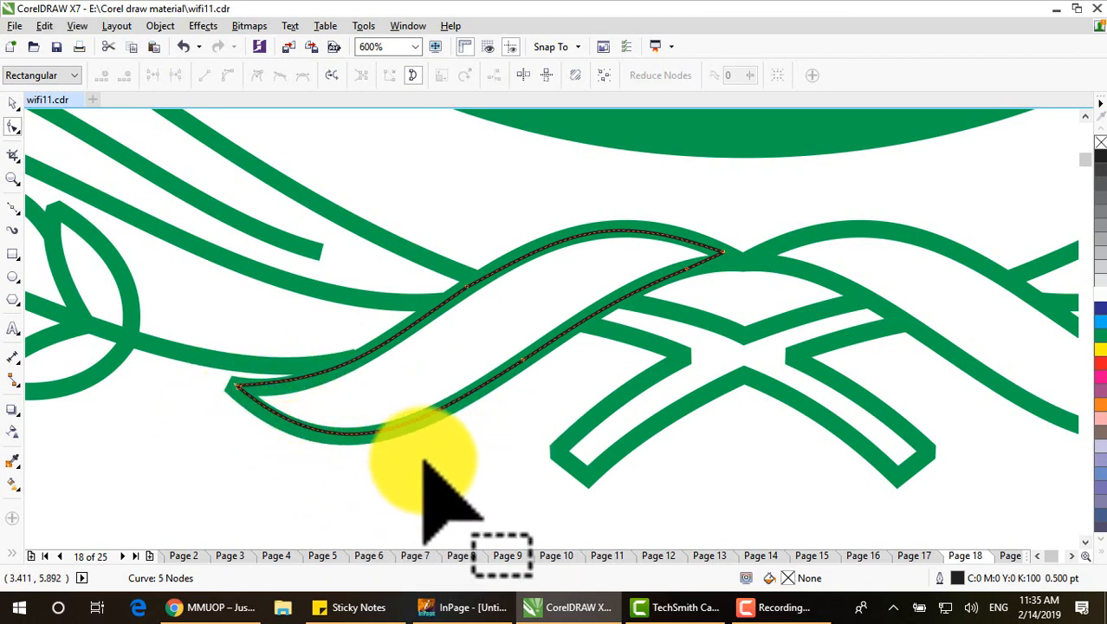
{"action": "left_click_drag", "start_coordinate": [495, 324], "coordinate": [559, 404]}
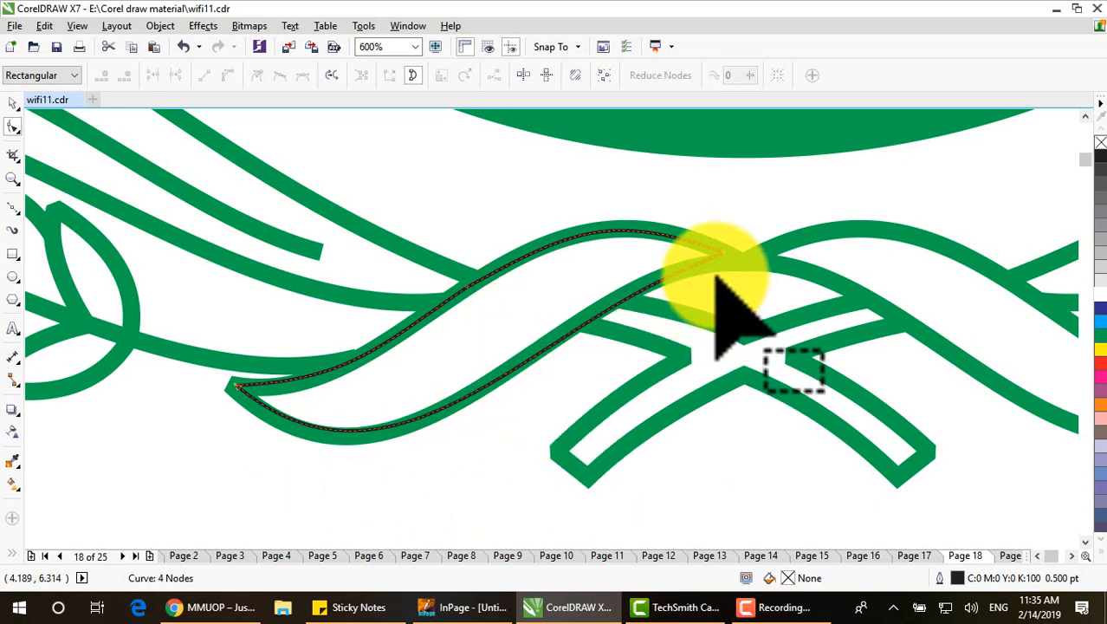
Show the rulers around the drawing area
{"action": "scroll", "coordinate": [468, 342], "scroll_direction": "down", "scroll_amount": 2}
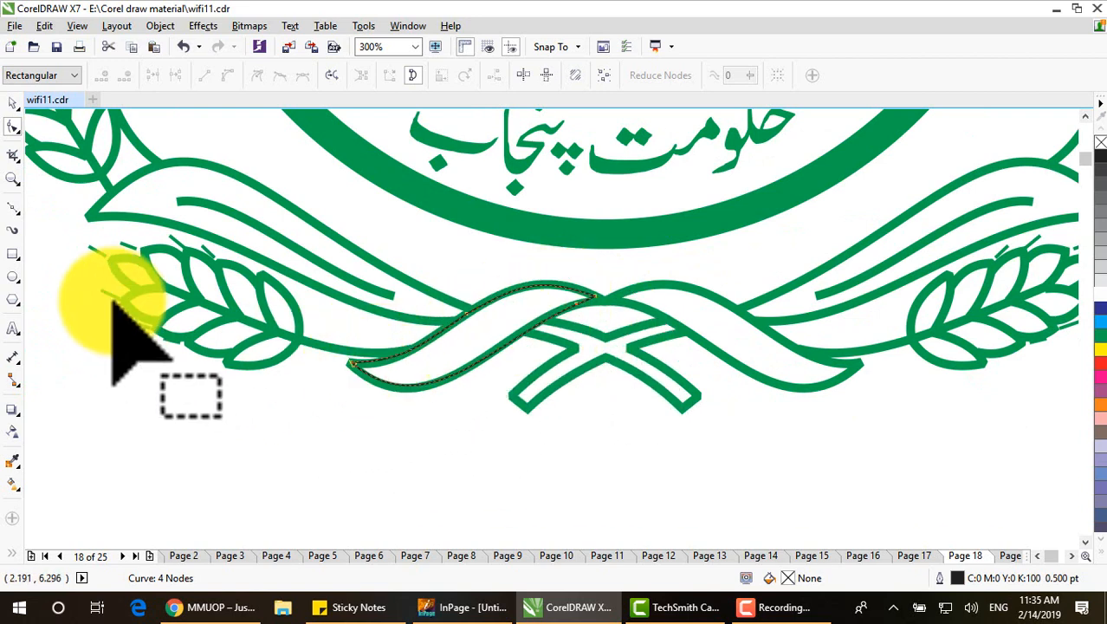
{"action": "left_click", "coordinate": [78, 27]}
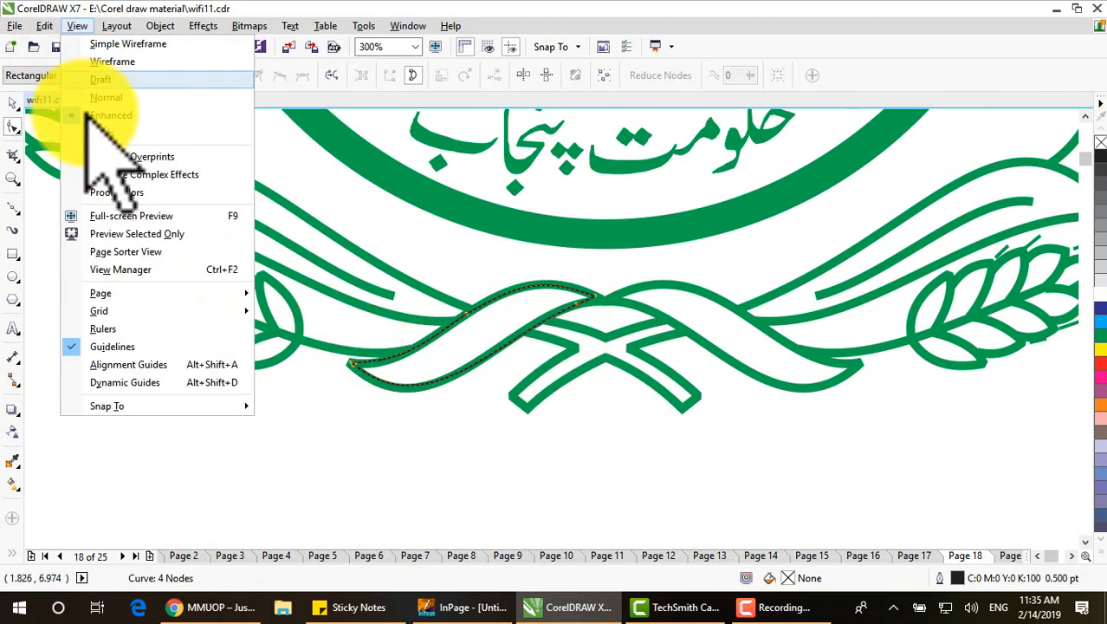
{"action": "left_click", "coordinate": [121, 329]}
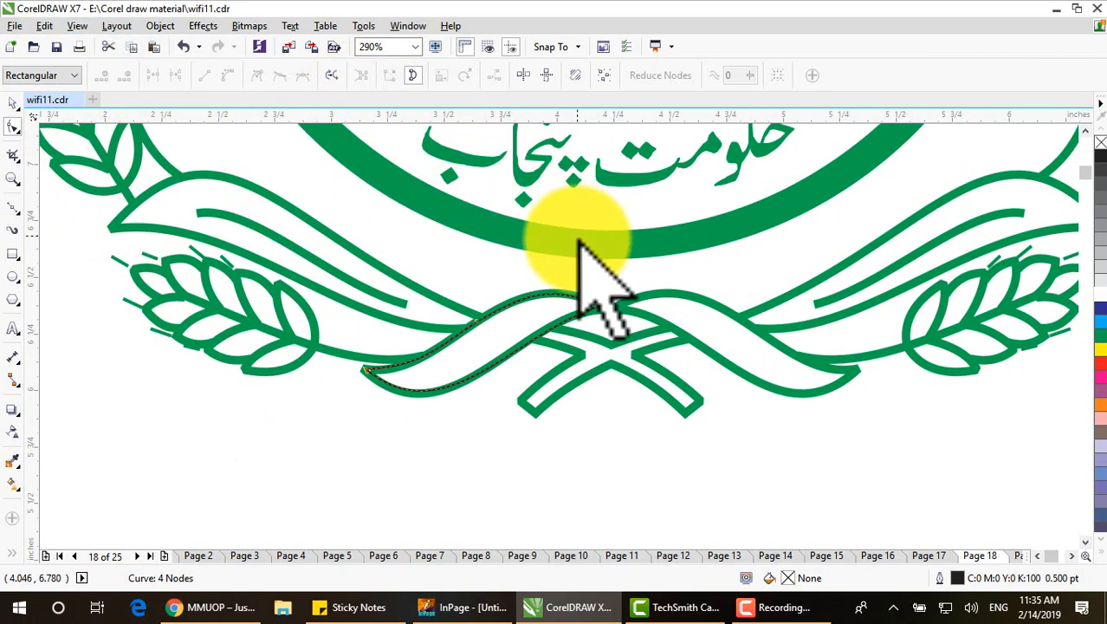
Place guidelines at the traced ribbon's upper, lower and middle heights and at both tips, and delete them all
{"action": "left_click_drag", "start_coordinate": [579, 241], "coordinate": [551, 289]}
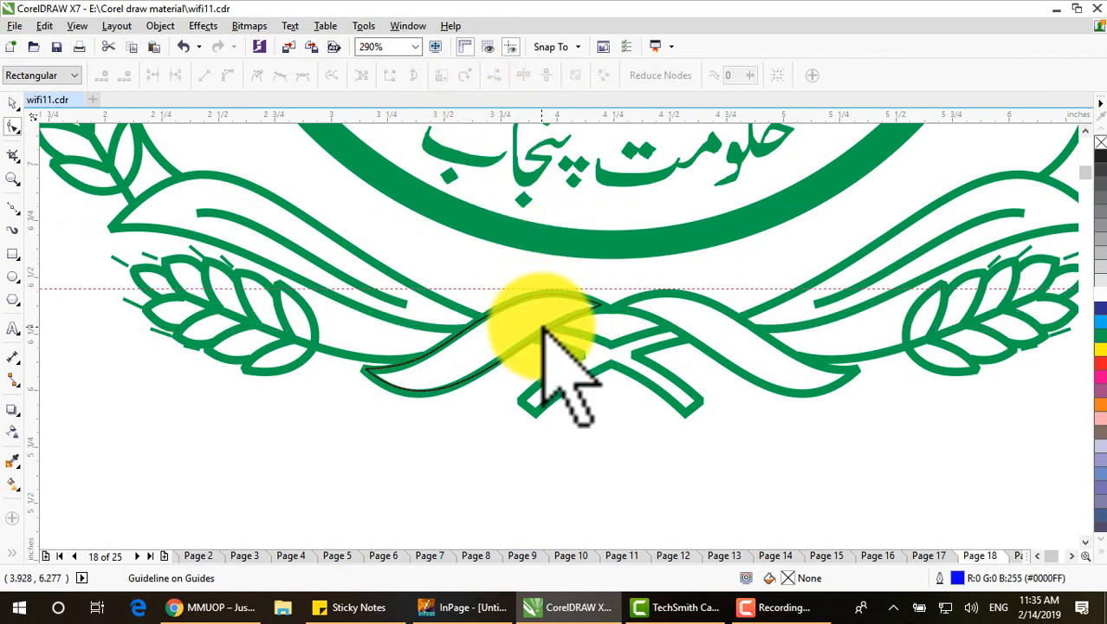
{"action": "left_click_drag", "start_coordinate": [543, 328], "coordinate": [427, 398]}
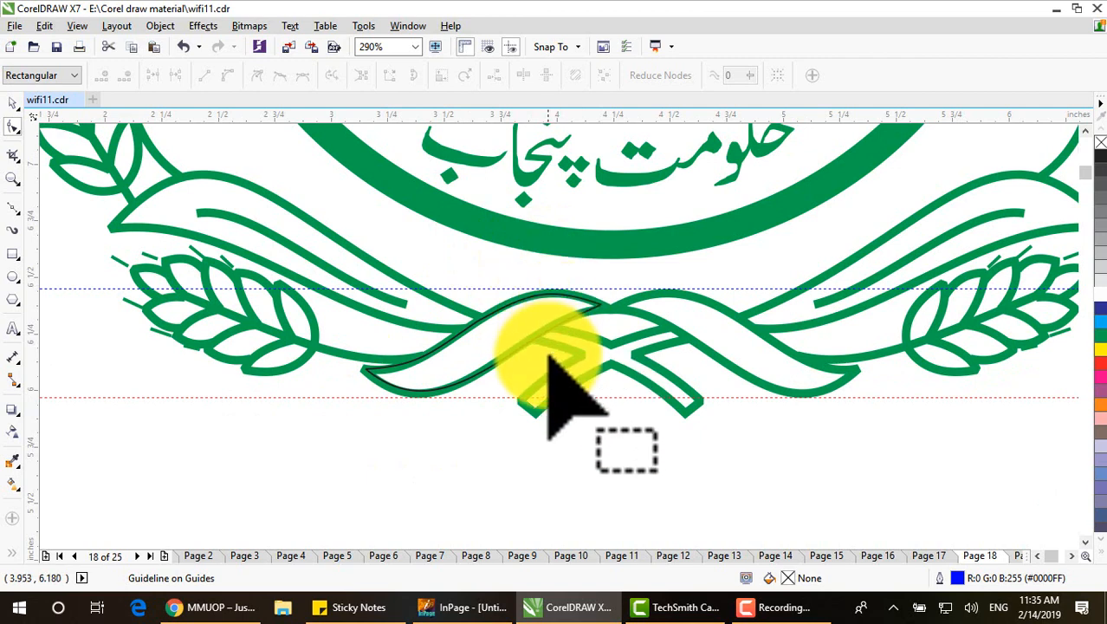
{"action": "left_click_drag", "start_coordinate": [42, 295], "coordinate": [362, 382]}
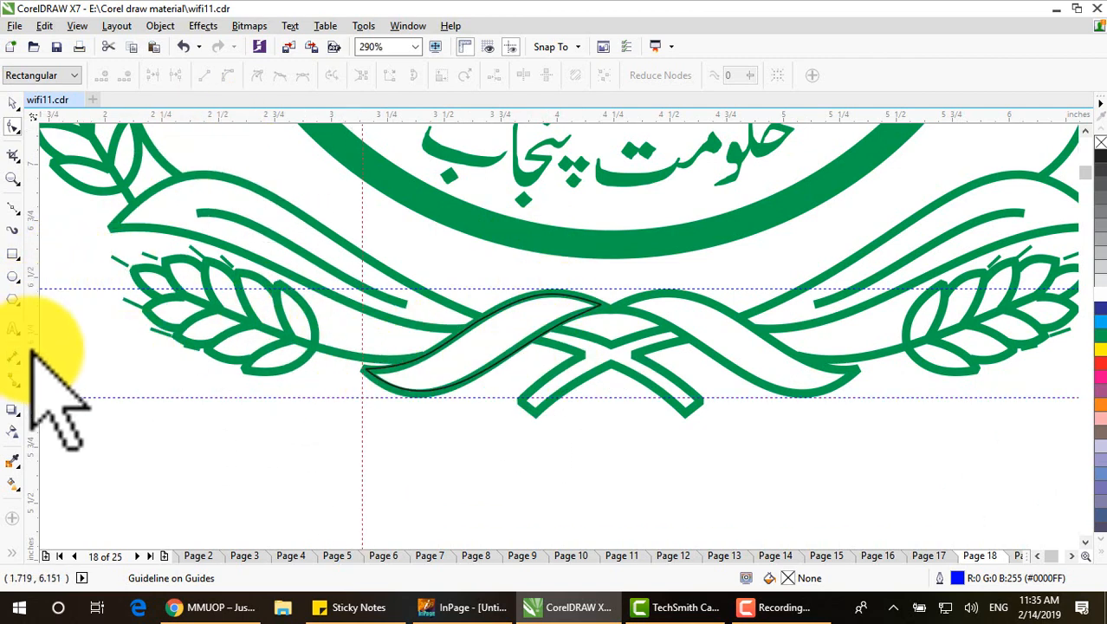
{"action": "left_click_drag", "start_coordinate": [32, 351], "coordinate": [602, 305]}
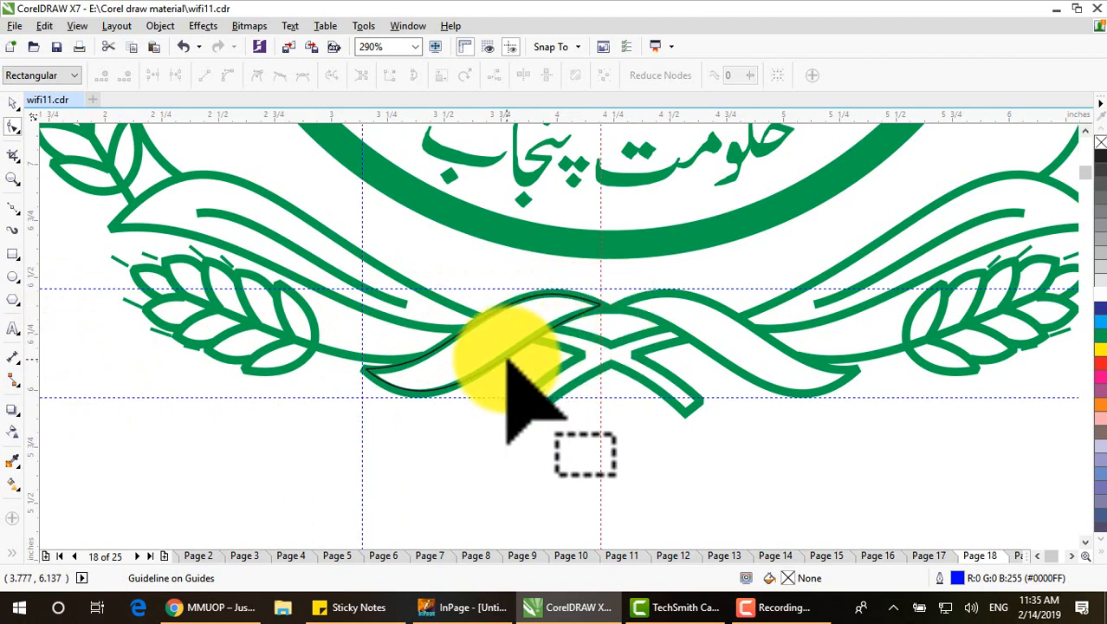
{"action": "left_click_drag", "start_coordinate": [466, 116], "coordinate": [482, 342]}
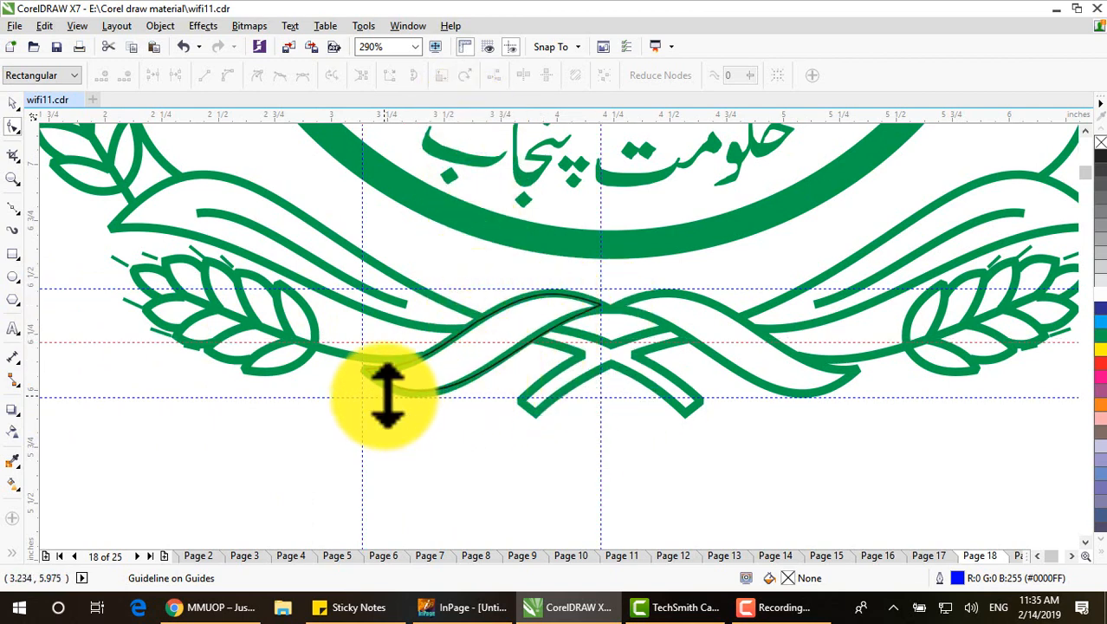
{"action": "key", "text": "ctrl+a"}
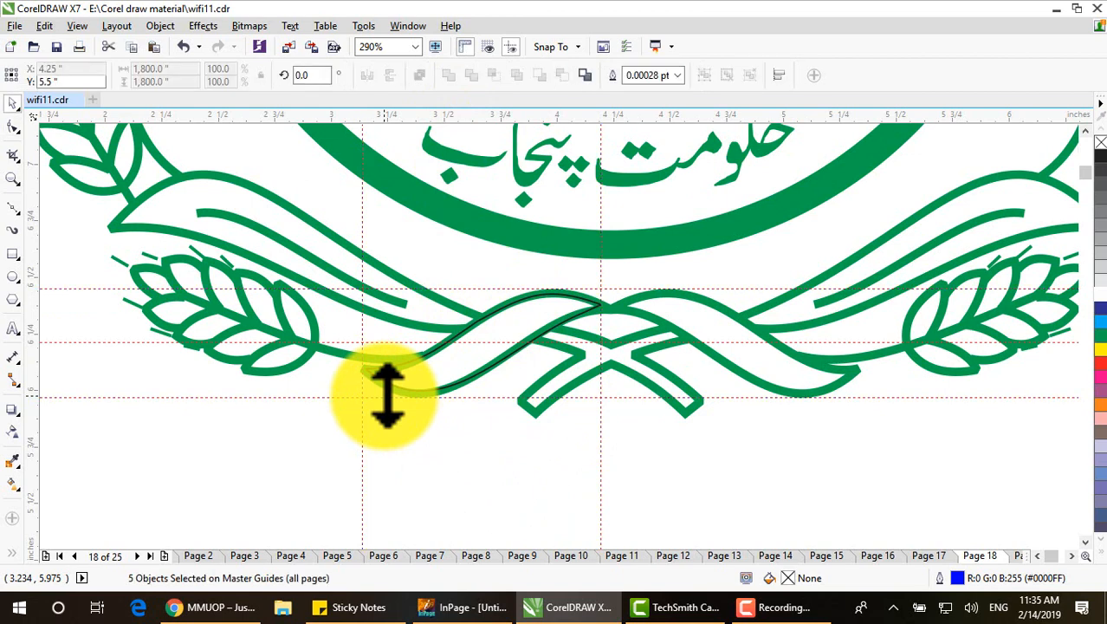
{"action": "key", "text": "Delete"}
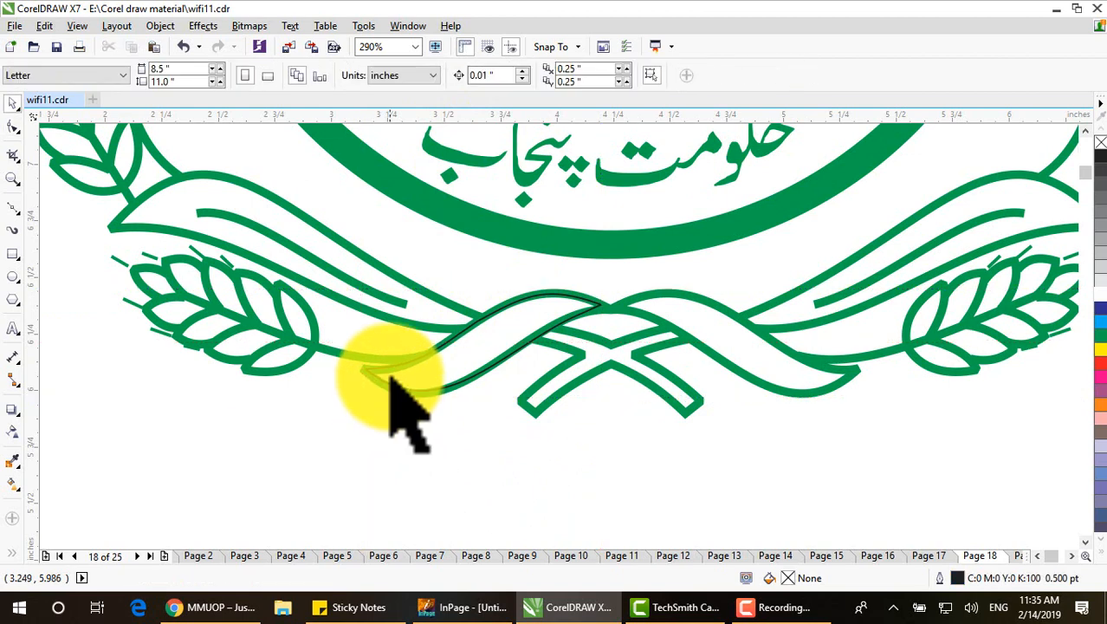
Examine the existing moustache shape under the redrawn emblem beside the page and compare it with the original emblem
{"action": "left_click", "coordinate": [1072, 556]}
{"action": "left_click", "coordinate": [1073, 556]}
{"action": "left_click", "coordinate": [1073, 557]}
{"action": "left_click", "coordinate": [1073, 557]}
{"action": "left_click", "coordinate": [1073, 556]}
{"action": "left_click", "coordinate": [1072, 556]}
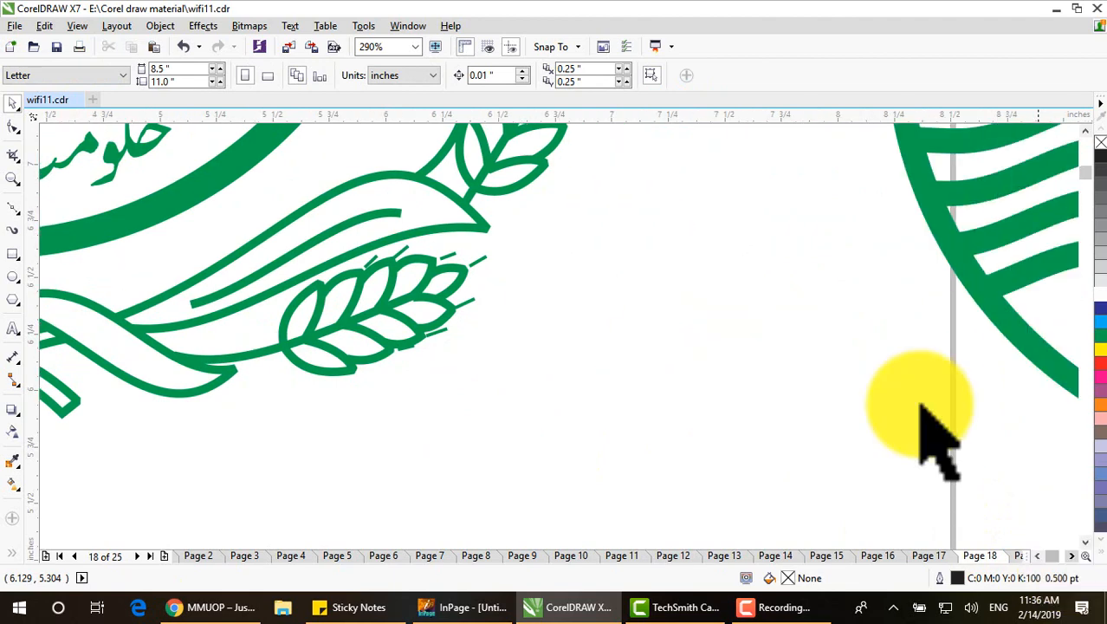
{"action": "scroll", "coordinate": [895, 347], "scroll_direction": "down", "scroll_amount": 2}
{"action": "left_click", "coordinate": [1072, 556]}
{"action": "left_click", "coordinate": [1072, 556]}
{"action": "left_click", "coordinate": [1072, 556]}
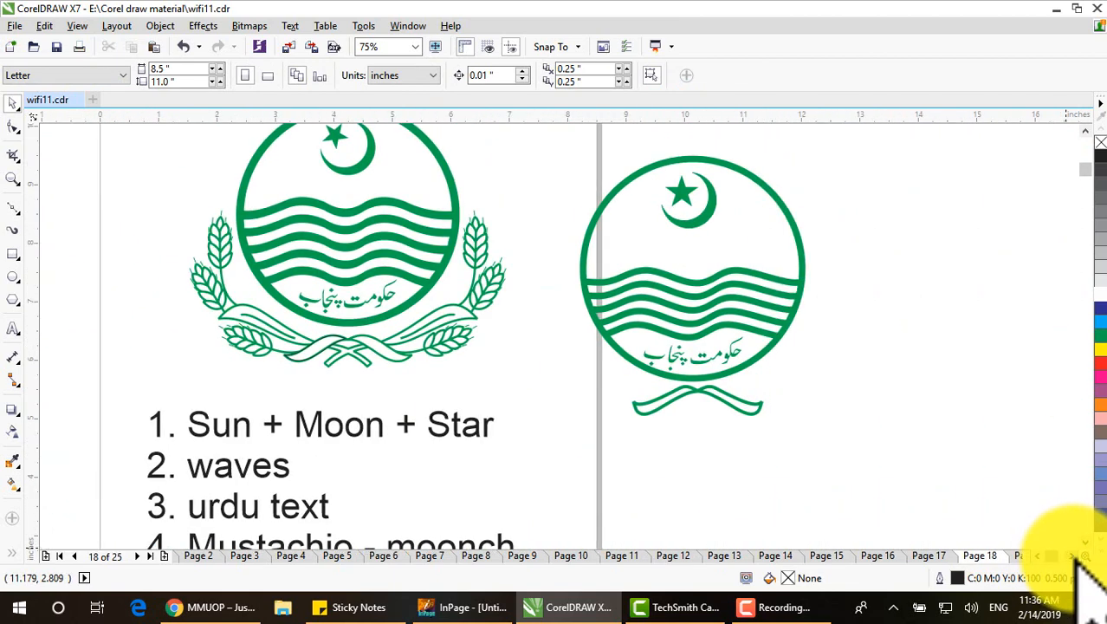
{"action": "left_click", "coordinate": [1072, 557]}
{"action": "scroll", "coordinate": [628, 421], "scroll_direction": "up", "scroll_amount": 3}
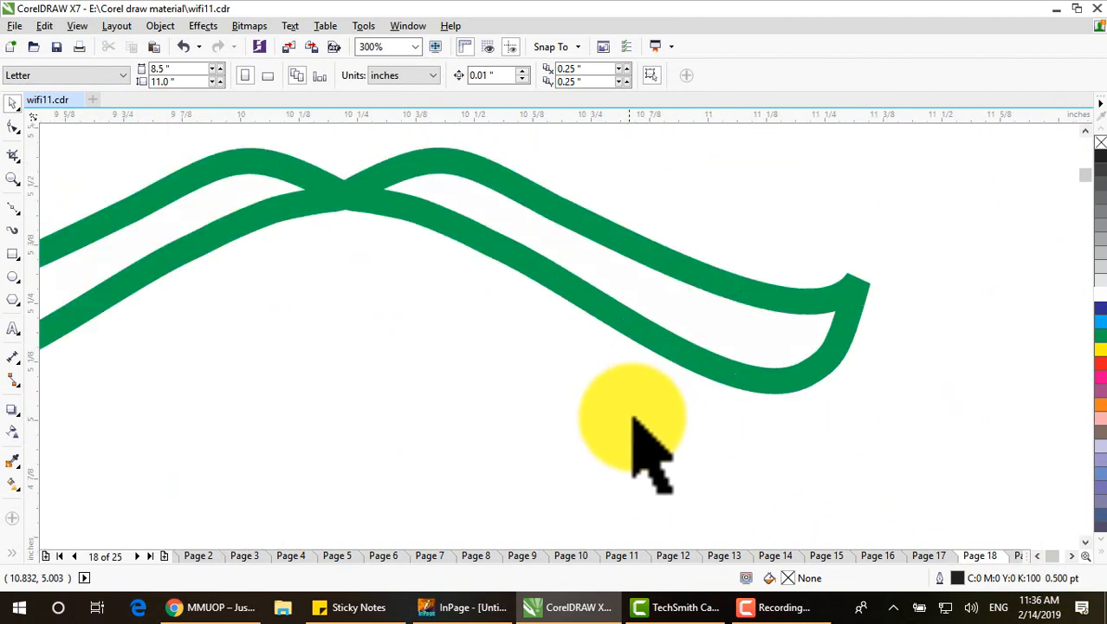
{"action": "left_click", "coordinate": [852, 294]}
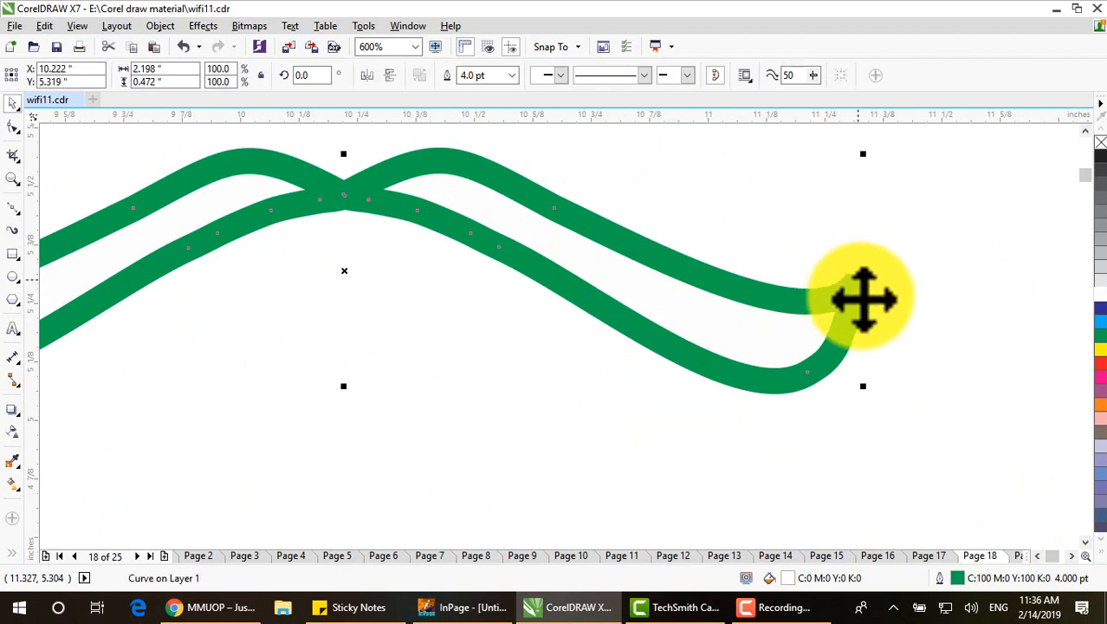
{"action": "scroll", "coordinate": [867, 268], "scroll_direction": "down", "scroll_amount": 1}
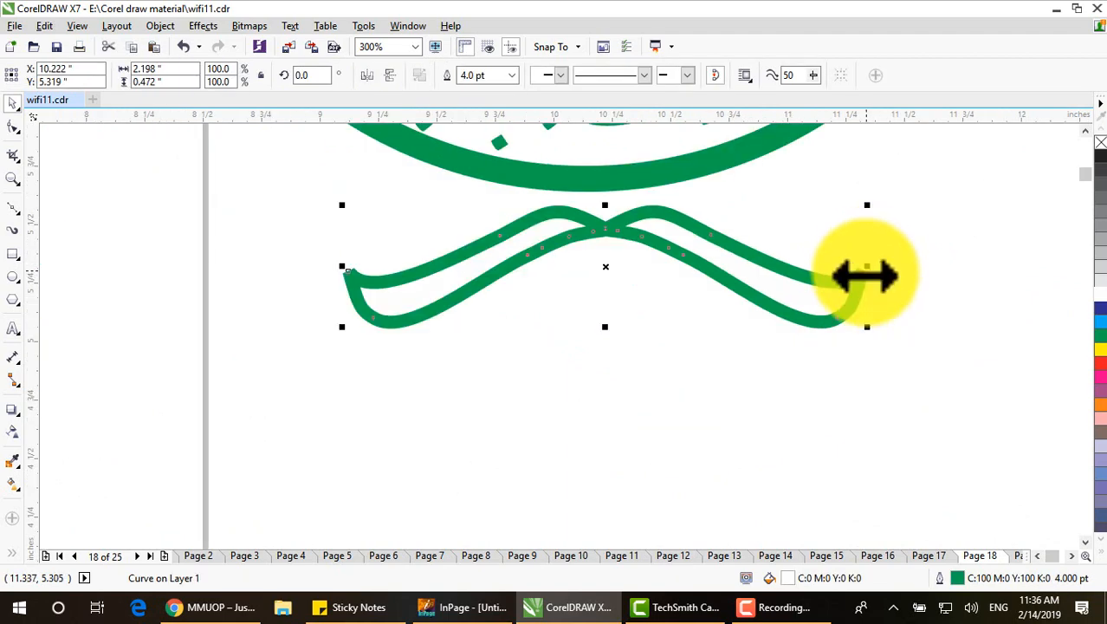
{"action": "scroll", "coordinate": [866, 271], "scroll_direction": "down", "scroll_amount": 1}
{"action": "scroll", "coordinate": [833, 284], "scroll_direction": "down", "scroll_amount": 1}
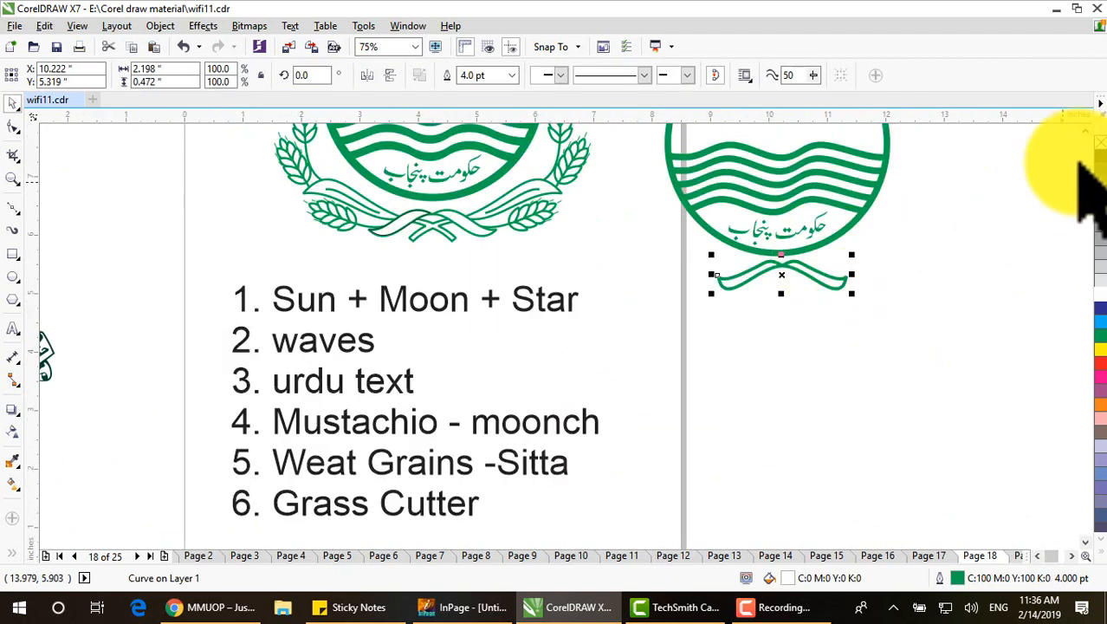
{"action": "scroll", "coordinate": [1083, 132], "scroll_direction": "up", "scroll_amount": 3}
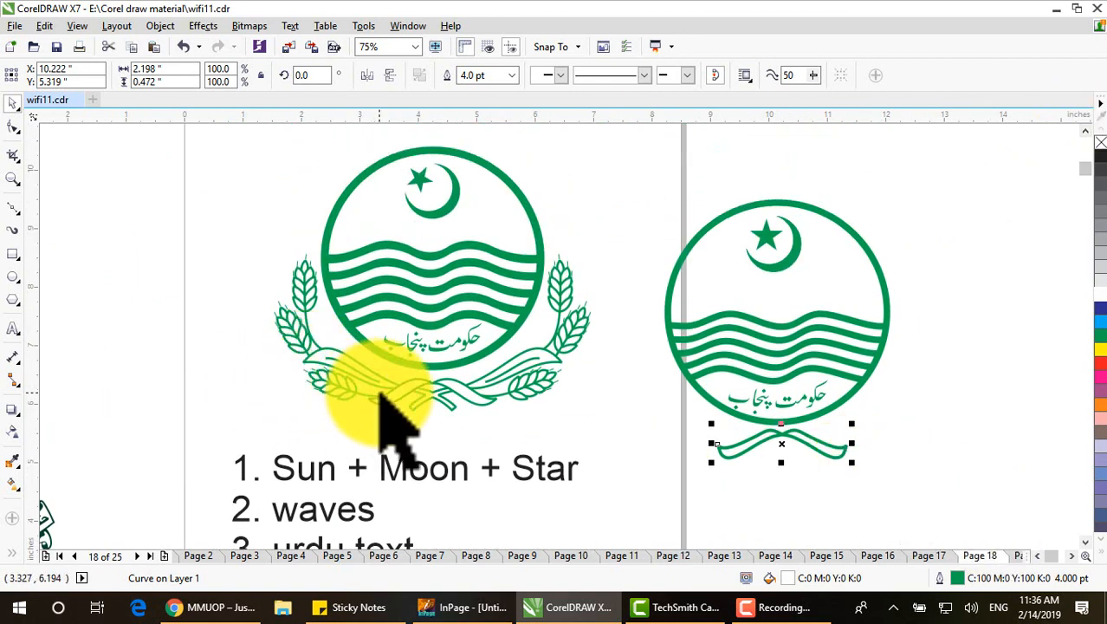
Move the traced ribbon outline off the original emblem to the space below the redrawn emblem's moustache shape
{"action": "left_click", "coordinate": [403, 408]}
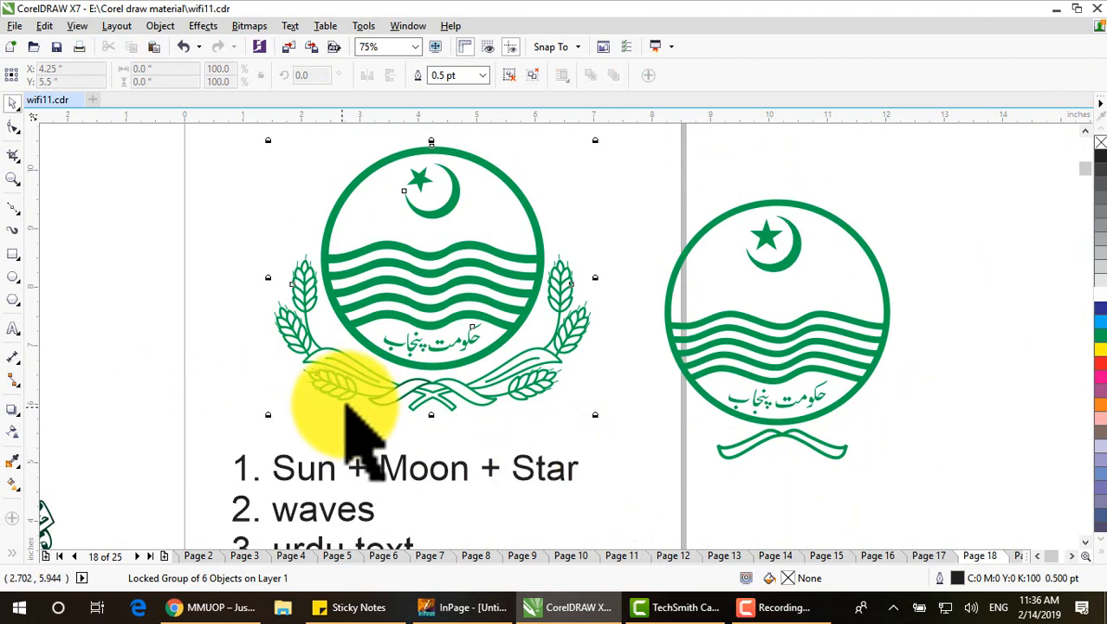
{"action": "scroll", "coordinate": [321, 396], "scroll_direction": "up", "scroll_amount": 3}
{"action": "left_click", "coordinate": [415, 383]}
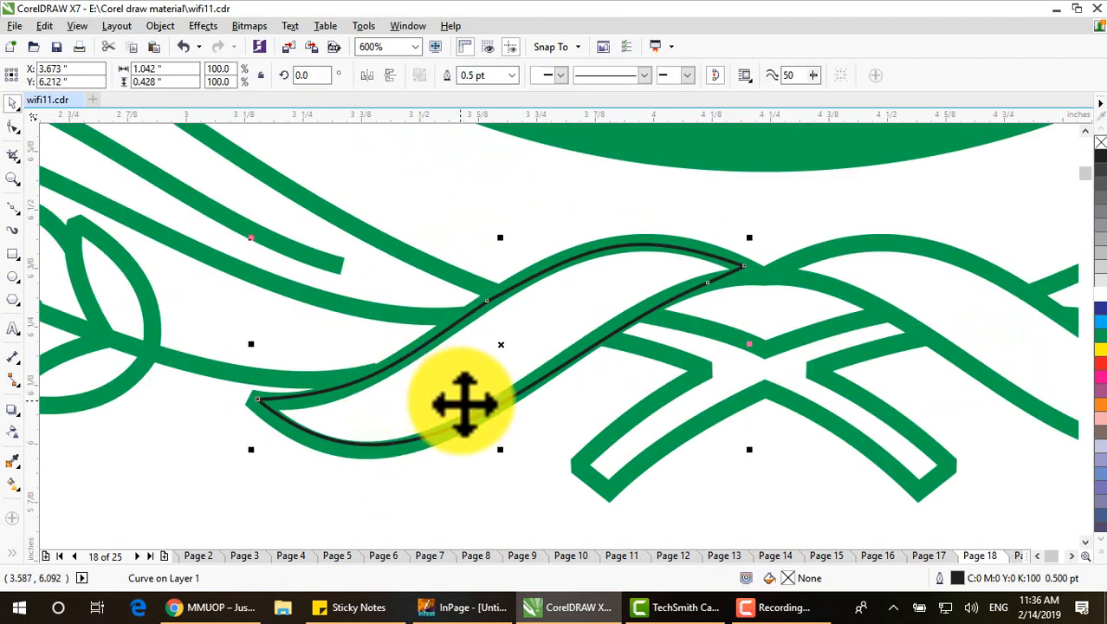
{"action": "left_click_drag", "start_coordinate": [452, 403], "coordinate": [736, 432]}
{"action": "scroll", "coordinate": [614, 394], "scroll_direction": "down", "scroll_amount": 2}
{"action": "scroll", "coordinate": [614, 394], "scroll_direction": "down", "scroll_amount": 3}
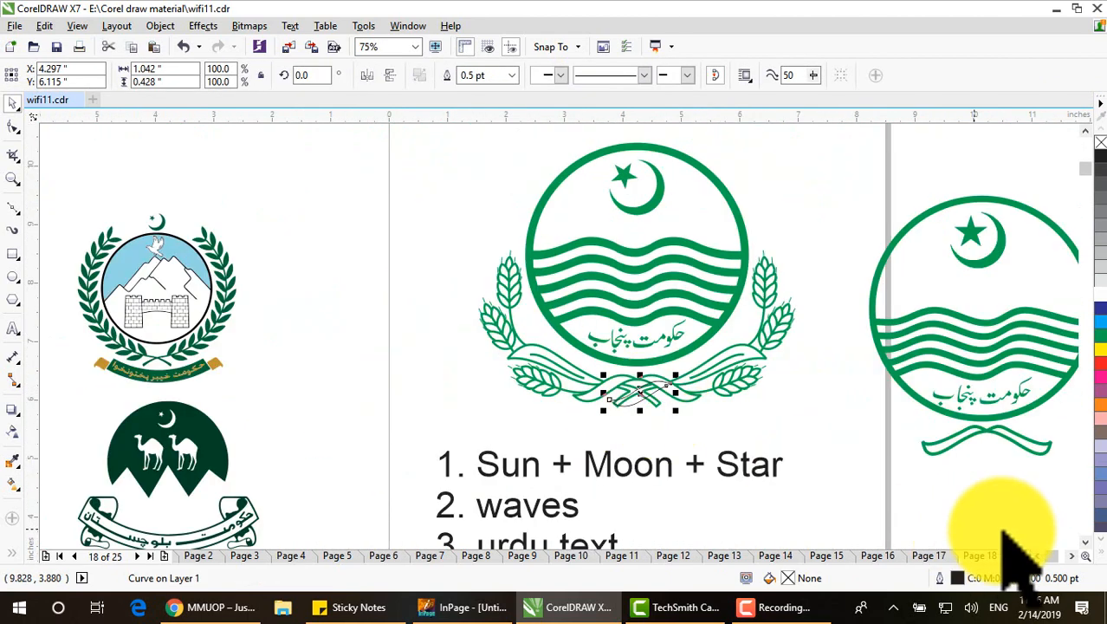
{"action": "left_click", "coordinate": [1072, 556]}
{"action": "left_click", "coordinate": [1072, 556]}
{"action": "left_click", "coordinate": [1072, 557]}
{"action": "left_click_drag", "start_coordinate": [303, 397], "coordinate": [609, 492]}
Delete the old green moustache shape under the redrawn emblem
{"action": "left_click", "coordinate": [728, 429]}
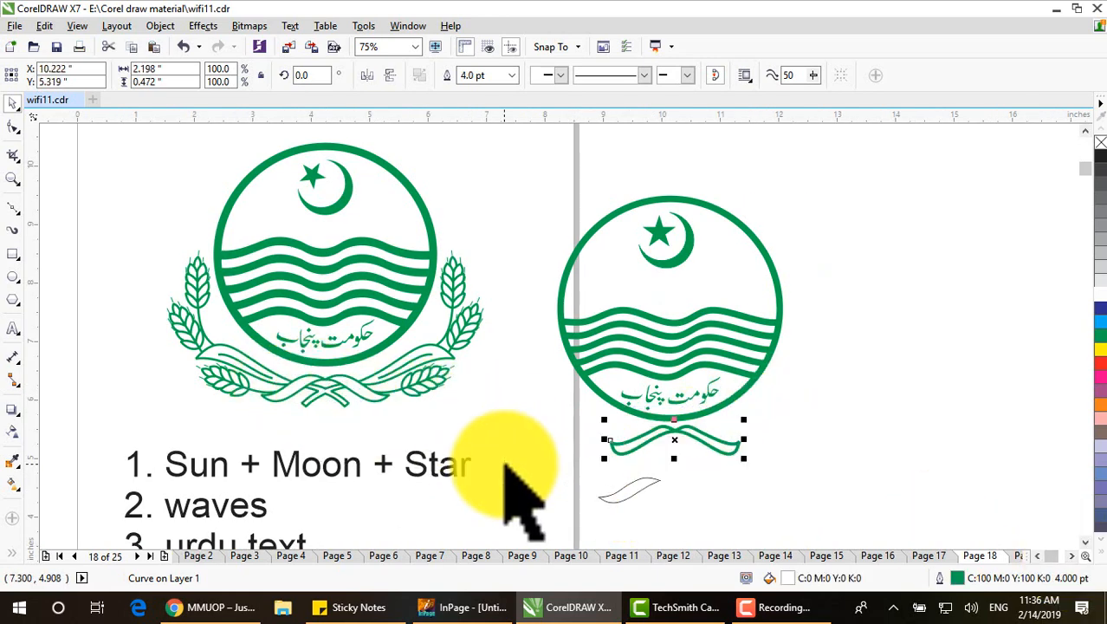
{"action": "left_click", "coordinate": [506, 468]}
Duplicate the traced ribbon outline in place and mirror the copy horizontally
{"action": "scroll", "coordinate": [659, 503], "scroll_direction": "up", "scroll_amount": 4}
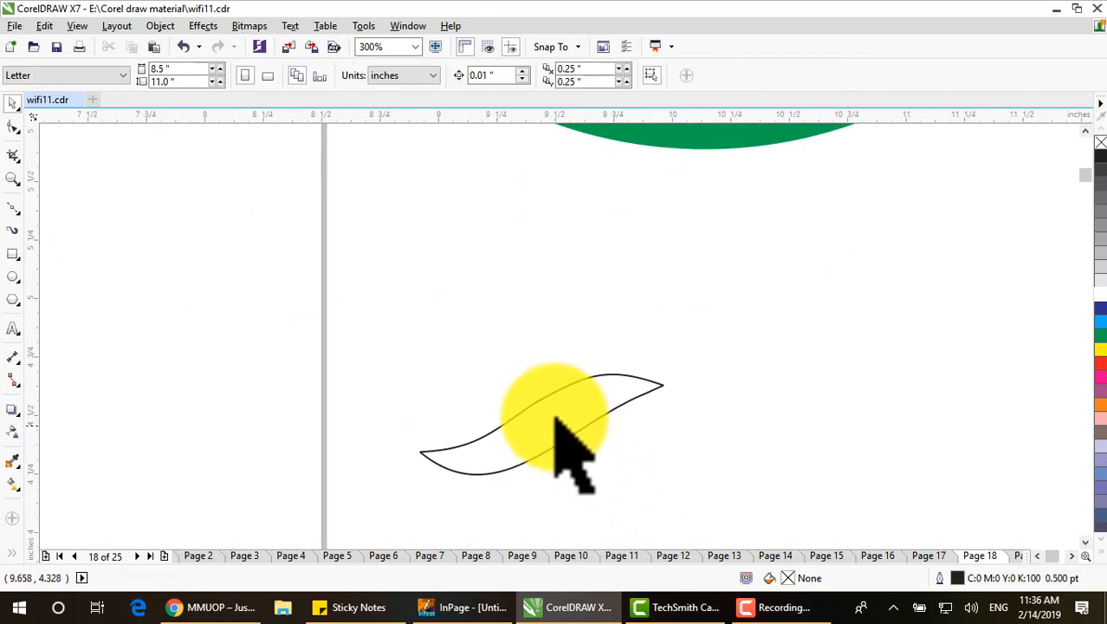
{"action": "left_click", "coordinate": [554, 420]}
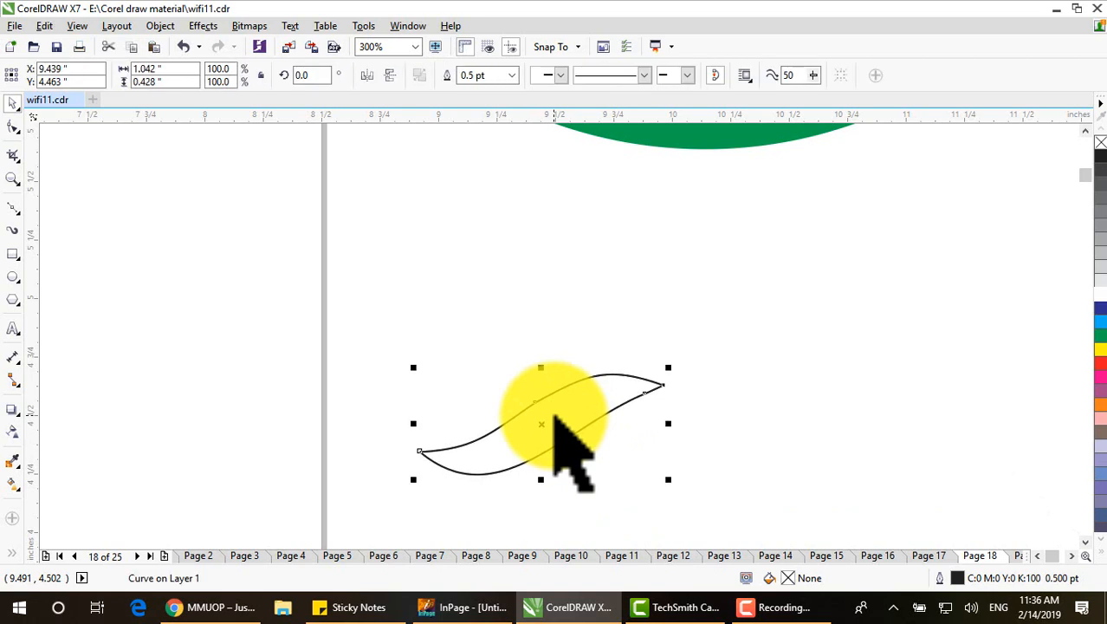
{"action": "key", "text": "ctrl+c"}
{"action": "key", "text": "ctrl+v"}
{"action": "left_click", "coordinate": [389, 75]}
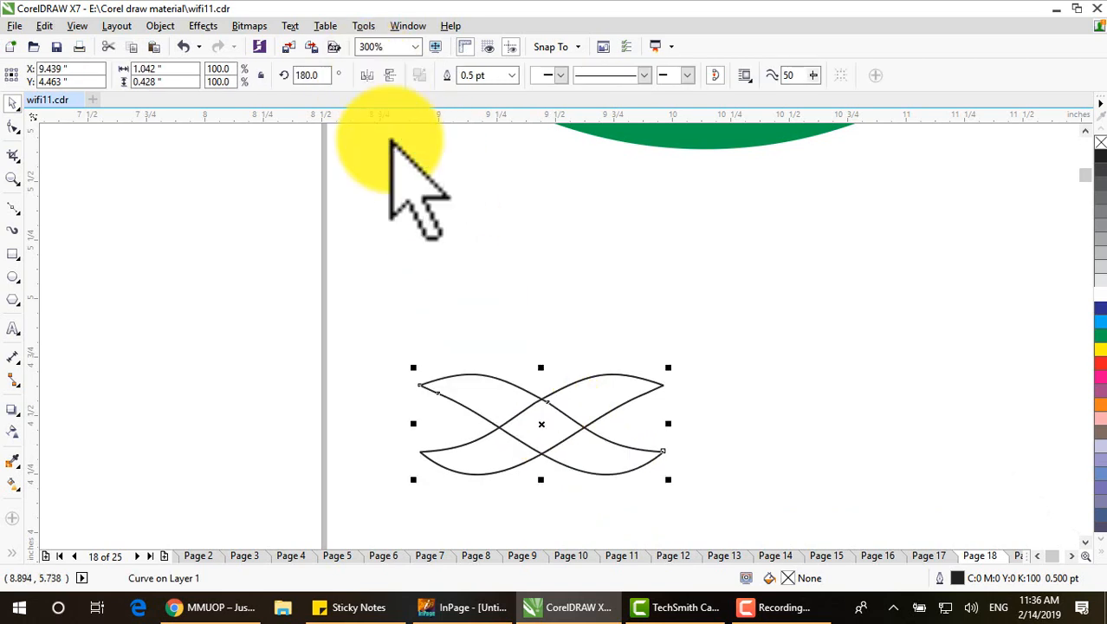
Move the mirrored ribbon horizontally to the other side of the original so their inner tips cross in the middle
{"action": "left_click_drag", "start_coordinate": [544, 434], "coordinate": [782, 445]}
{"action": "scroll", "coordinate": [678, 385], "scroll_direction": "up", "scroll_amount": 4}
{"action": "left_click_drag", "start_coordinate": [612, 411], "coordinate": [667, 413]}
{"action": "scroll", "coordinate": [644, 400], "scroll_direction": "down", "scroll_amount": 4}
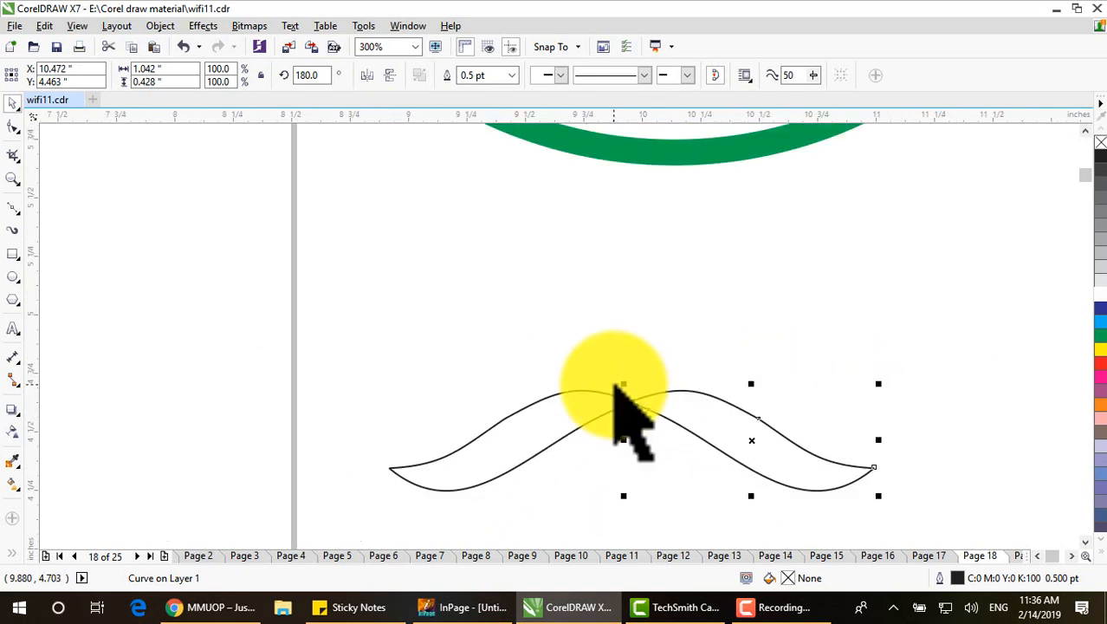
Weld the two crossing ribbon outlines into one curve and move it close beneath the redrawn emblem's circle
{"action": "left_click_drag", "start_coordinate": [282, 312], "coordinate": [905, 516]}
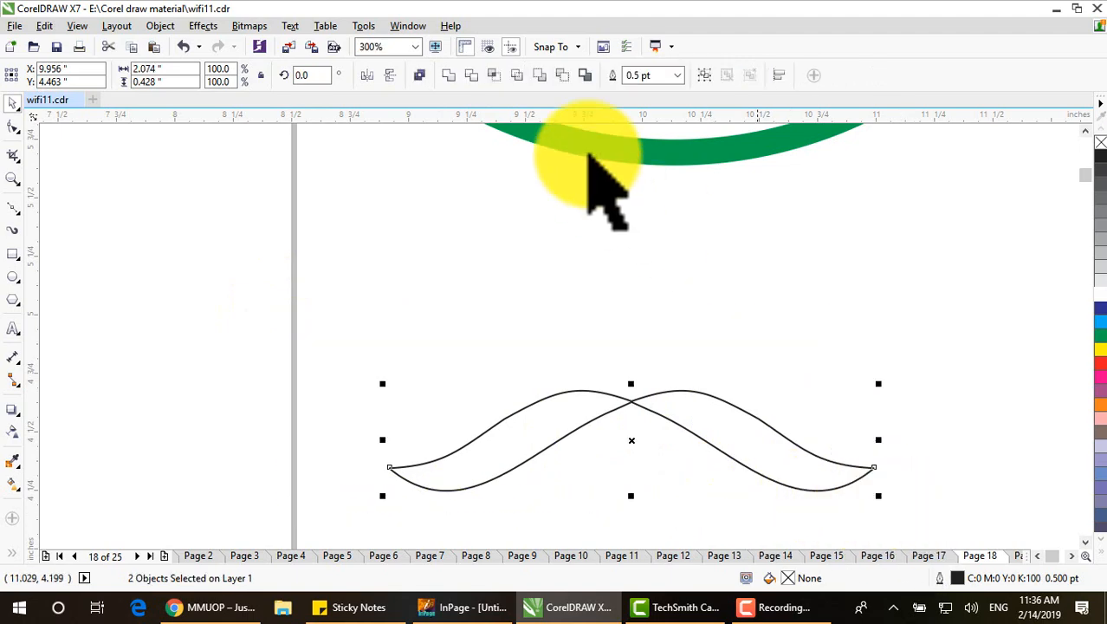
{"action": "left_click", "coordinate": [449, 76]}
{"action": "left_click_drag", "start_coordinate": [694, 423], "coordinate": [640, 250]}
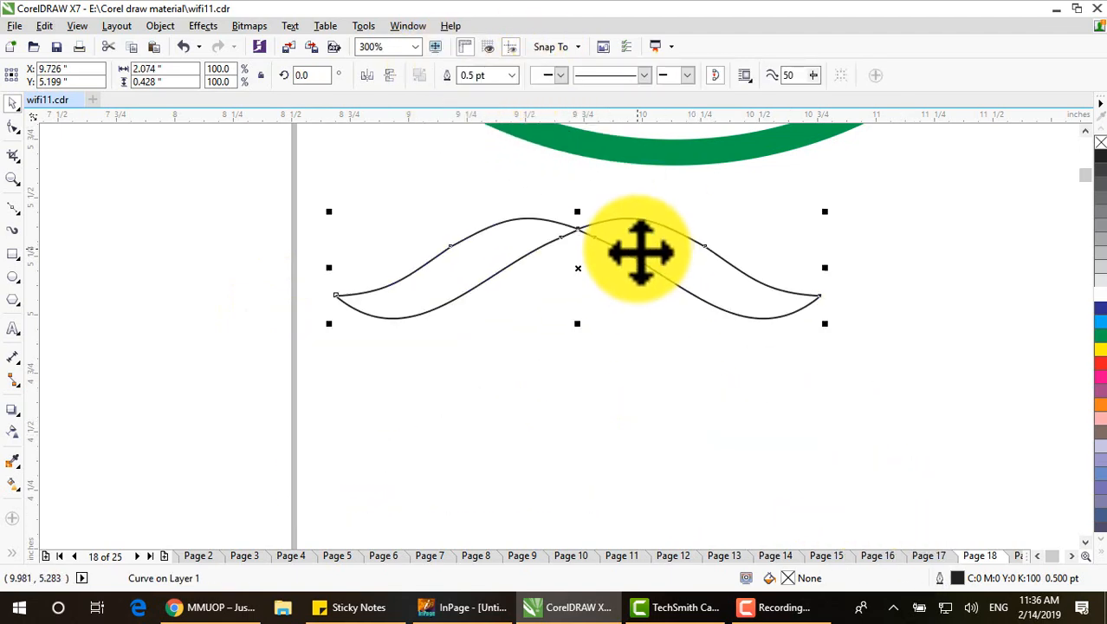
{"action": "scroll", "coordinate": [634, 273], "scroll_direction": "down", "scroll_amount": 2}
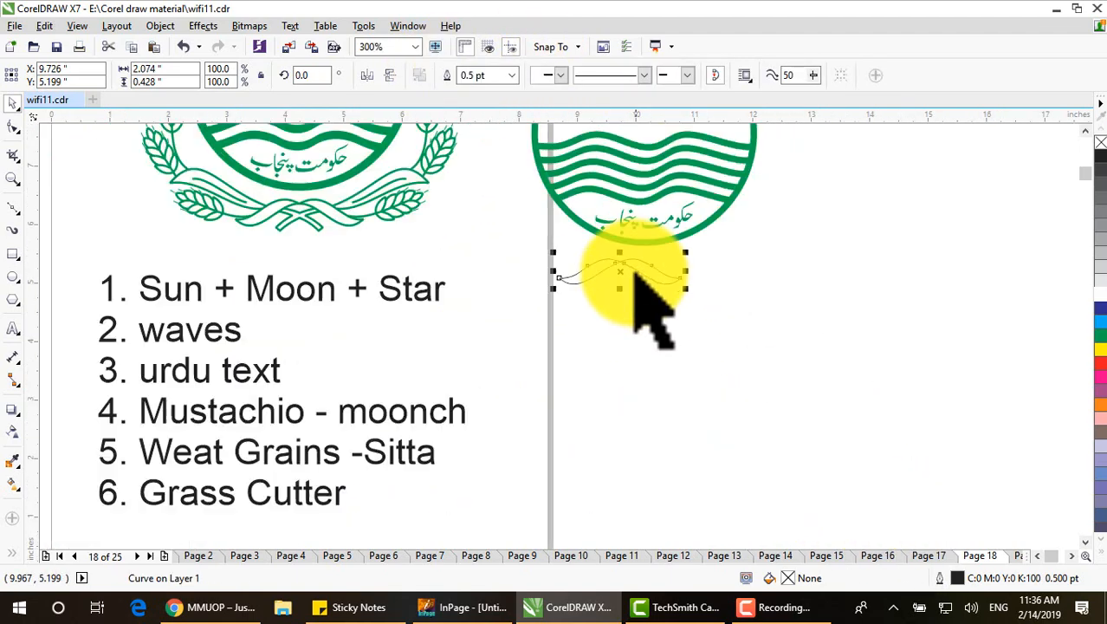
{"action": "left_click", "coordinate": [1090, 131]}
{"action": "left_click", "coordinate": [1090, 131]}
{"action": "left_click", "coordinate": [1090, 131]}
{"action": "left_click", "coordinate": [1090, 131]}
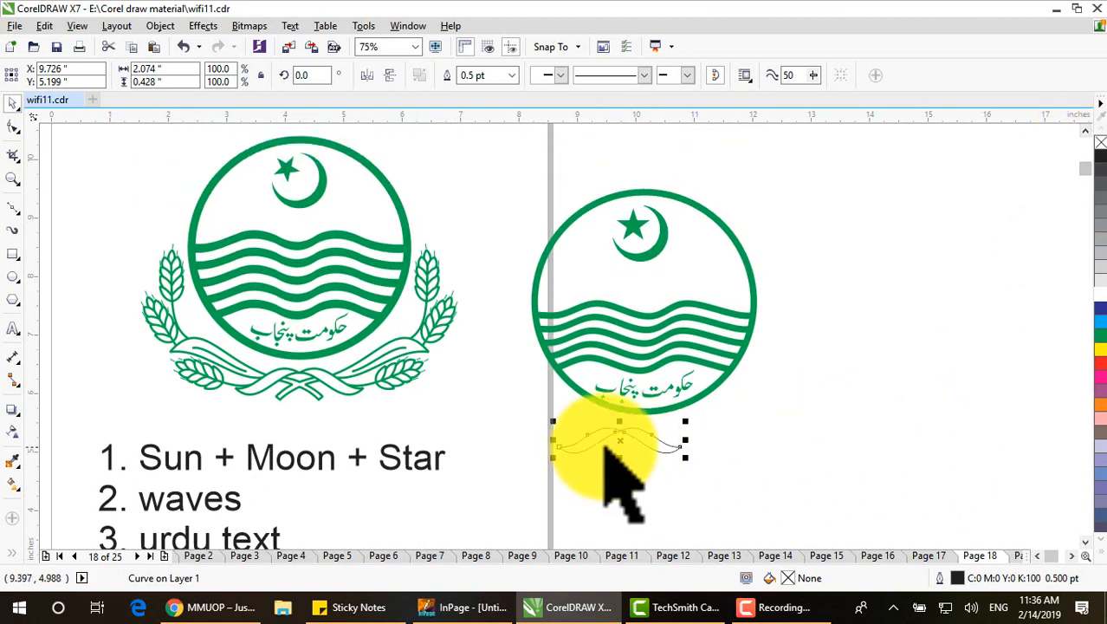
{"action": "left_click_drag", "start_coordinate": [604, 445], "coordinate": [703, 440]}
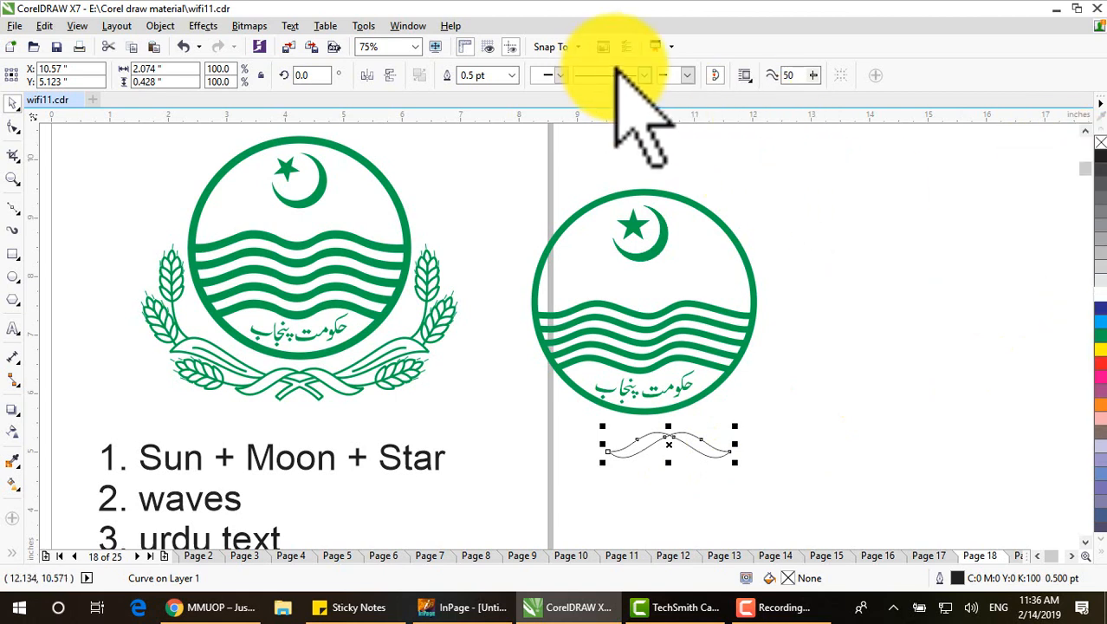
Set the welded ribbon's outline width to 4.0 pt and its outline colour to the emblem's green
{"action": "left_click", "coordinate": [511, 75]}
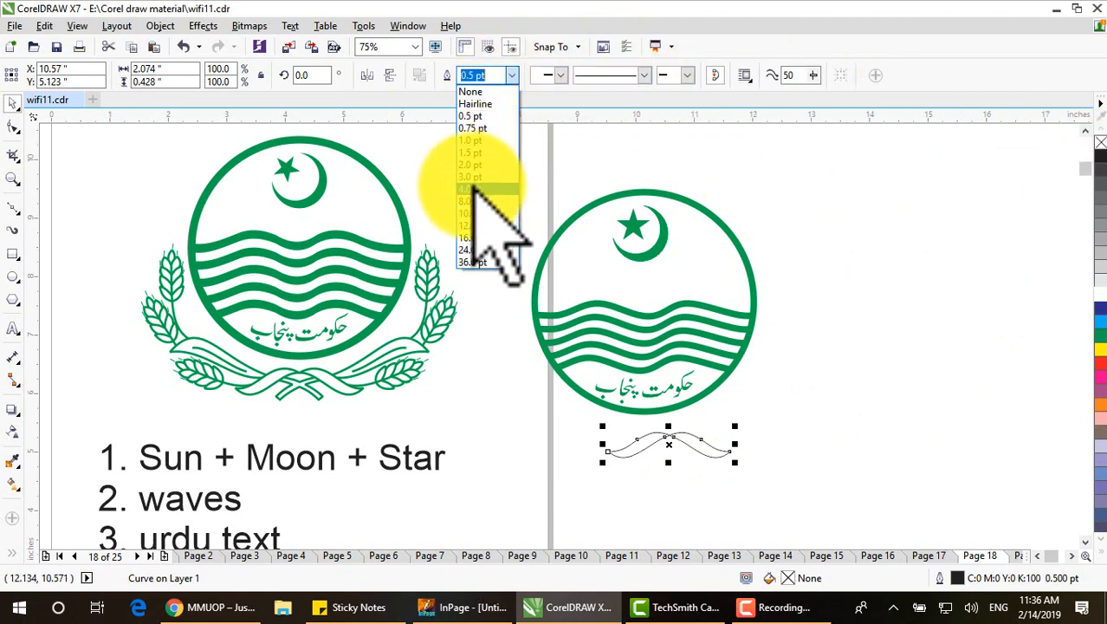
{"action": "left_click", "coordinate": [472, 186]}
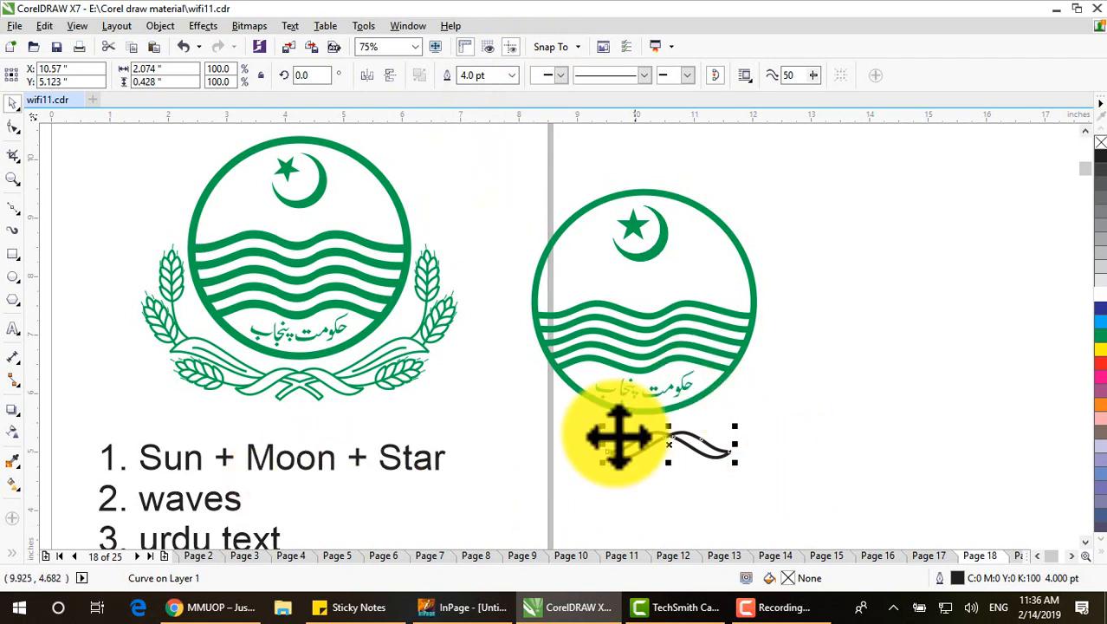
{"action": "right_click", "coordinate": [1101, 337]}
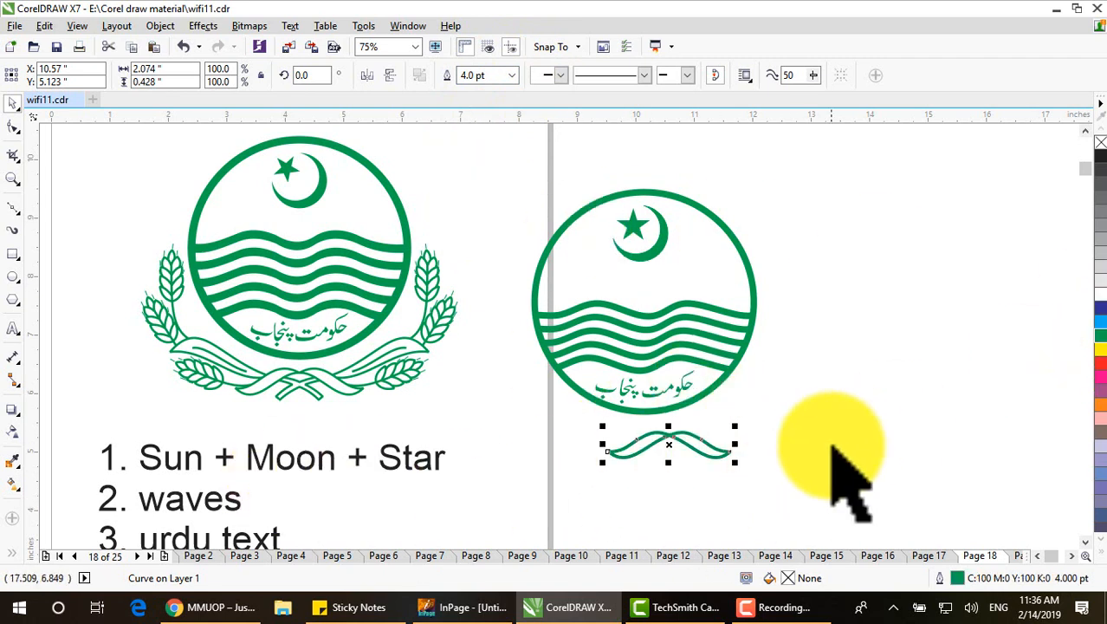
{"action": "left_click", "coordinate": [752, 446]}
{"action": "left_click_drag", "start_coordinate": [668, 440], "coordinate": [300, 379]}
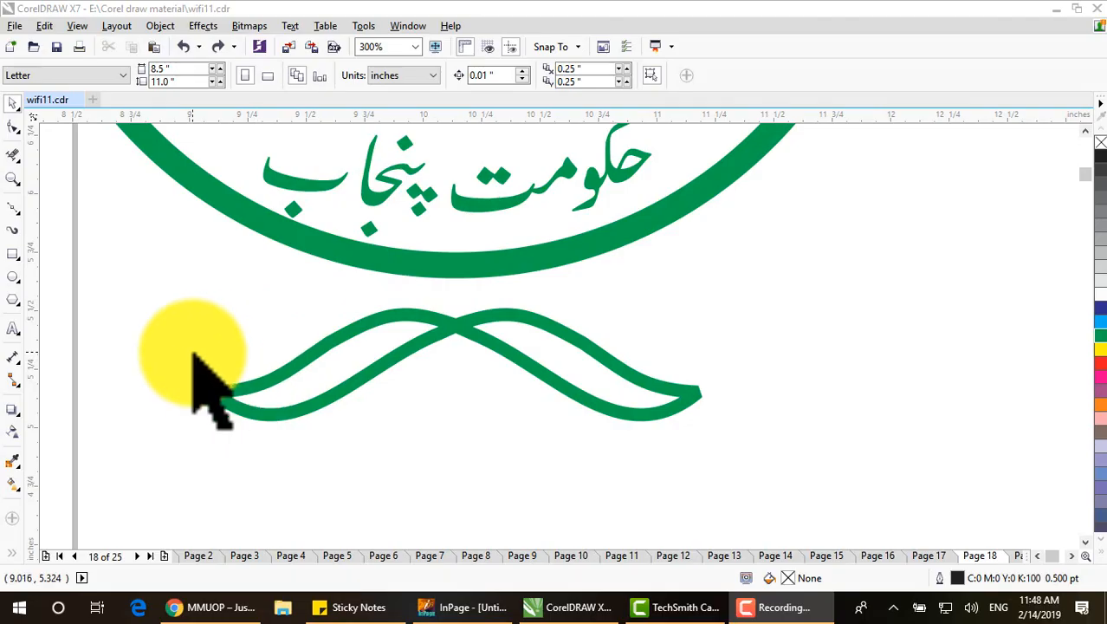
Set the green ribbon's outline position to inside the curve in the Outline Pen settings, so its outer tips end in sharp points
{"action": "scroll", "coordinate": [195, 371], "scroll_direction": "up", "scroll_amount": 2}
{"action": "scroll", "coordinate": [201, 356], "scroll_direction": "down", "scroll_amount": 3}
{"action": "scroll", "coordinate": [203, 383], "scroll_direction": "up", "scroll_amount": 3}
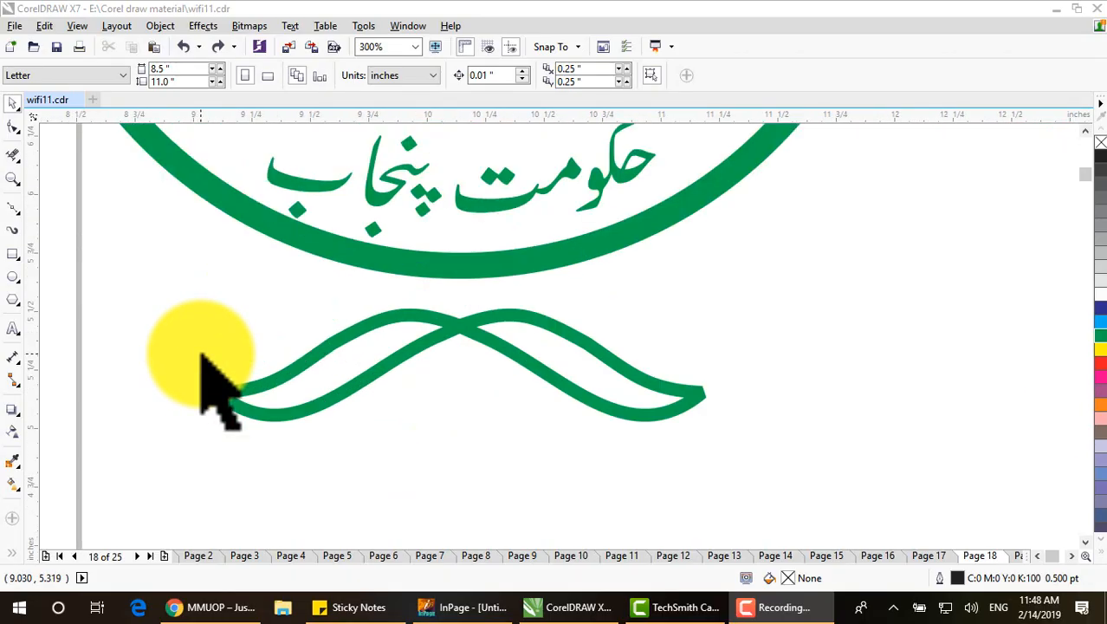
{"action": "scroll", "coordinate": [408, 383], "scroll_direction": "down", "scroll_amount": 2}
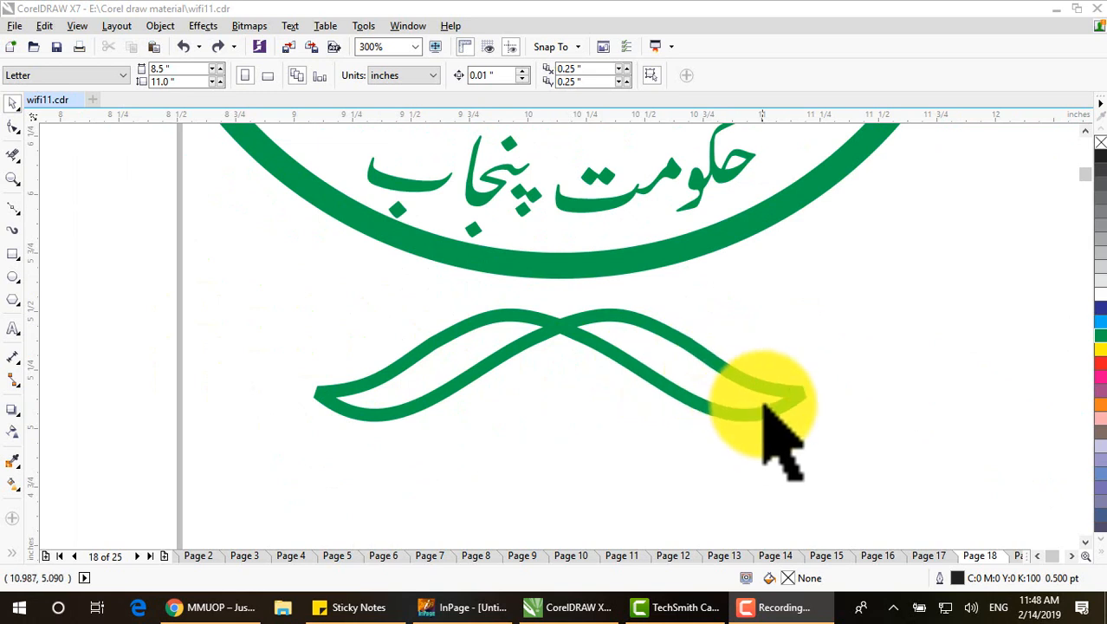
{"action": "scroll", "coordinate": [811, 403], "scroll_direction": "up", "scroll_amount": 3}
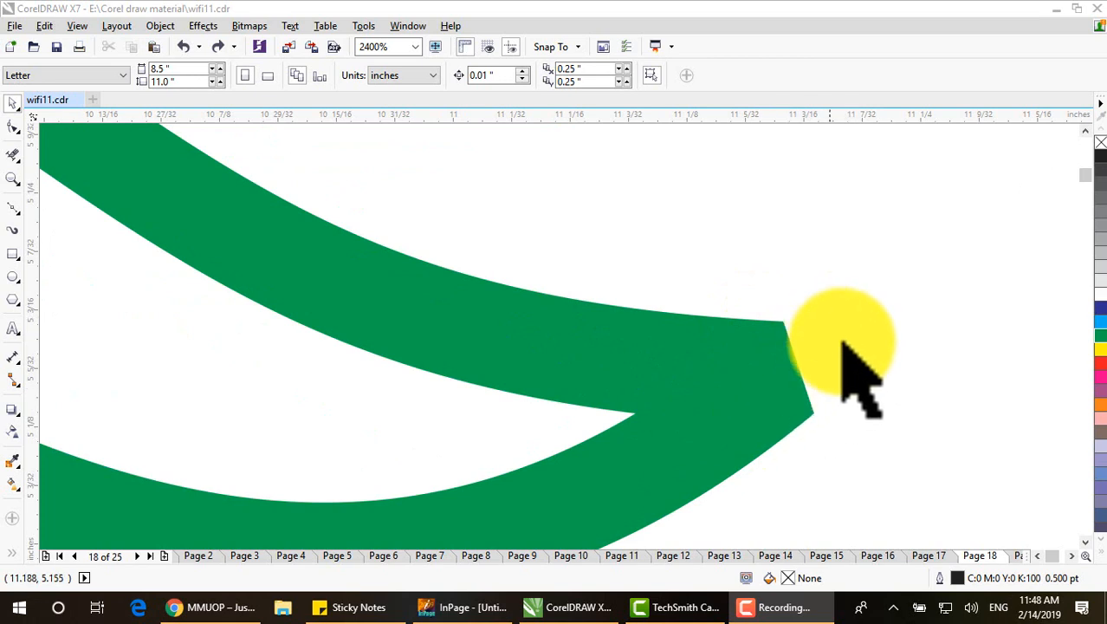
{"action": "scroll", "coordinate": [816, 345], "scroll_direction": "down", "scroll_amount": 3}
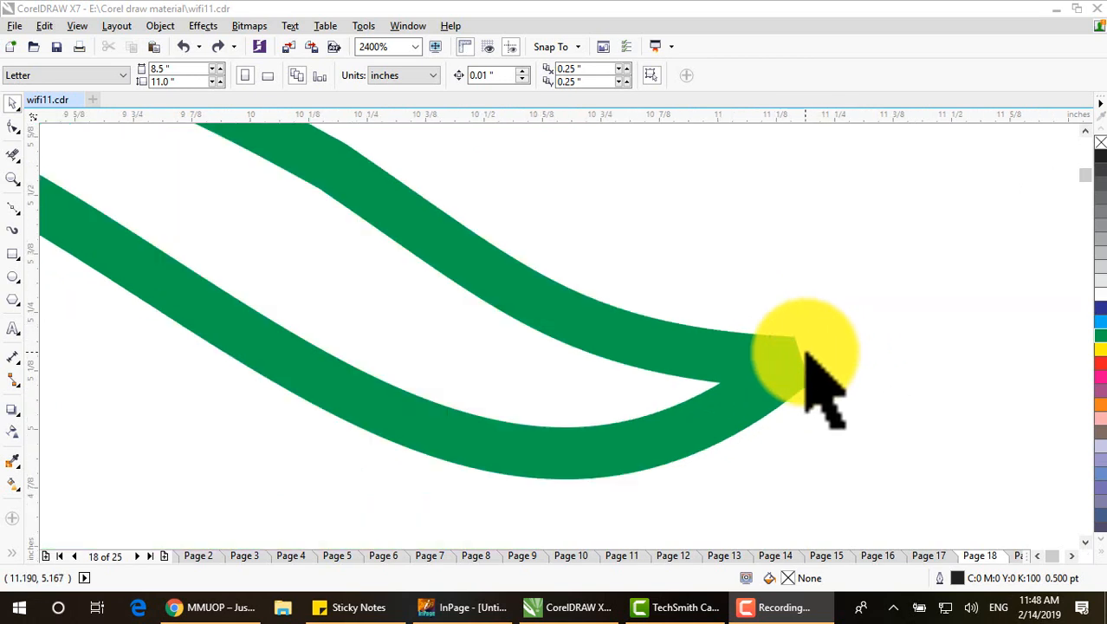
{"action": "scroll", "coordinate": [823, 359], "scroll_direction": "up", "scroll_amount": 3}
{"action": "scroll", "coordinate": [792, 357], "scroll_direction": "down", "scroll_amount": 2}
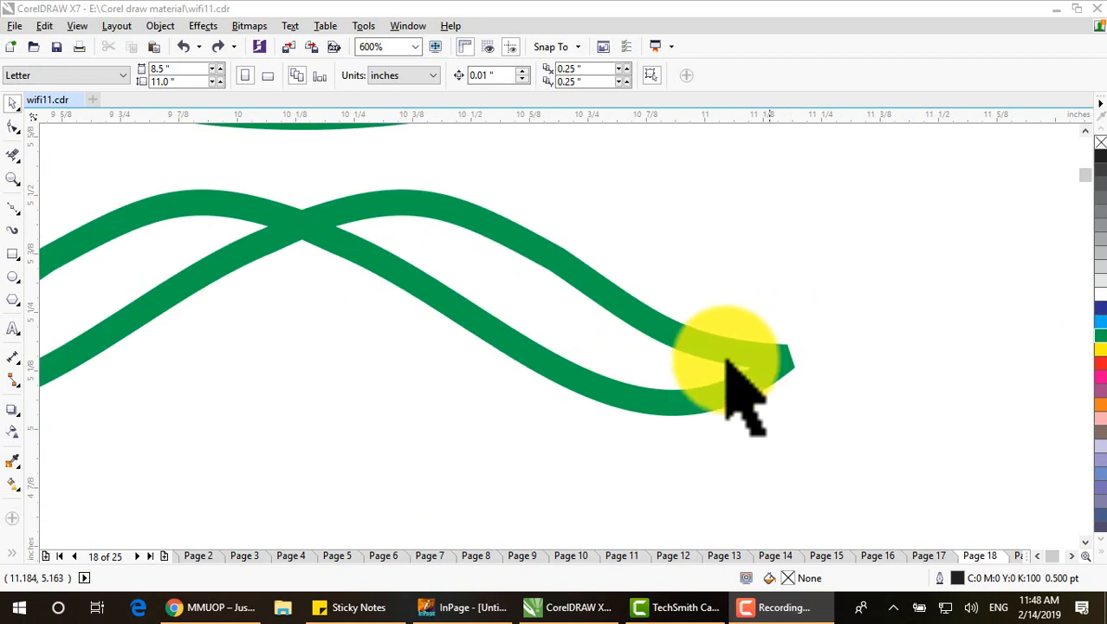
{"action": "left_click", "coordinate": [684, 368]}
{"action": "key", "text": "F12"}
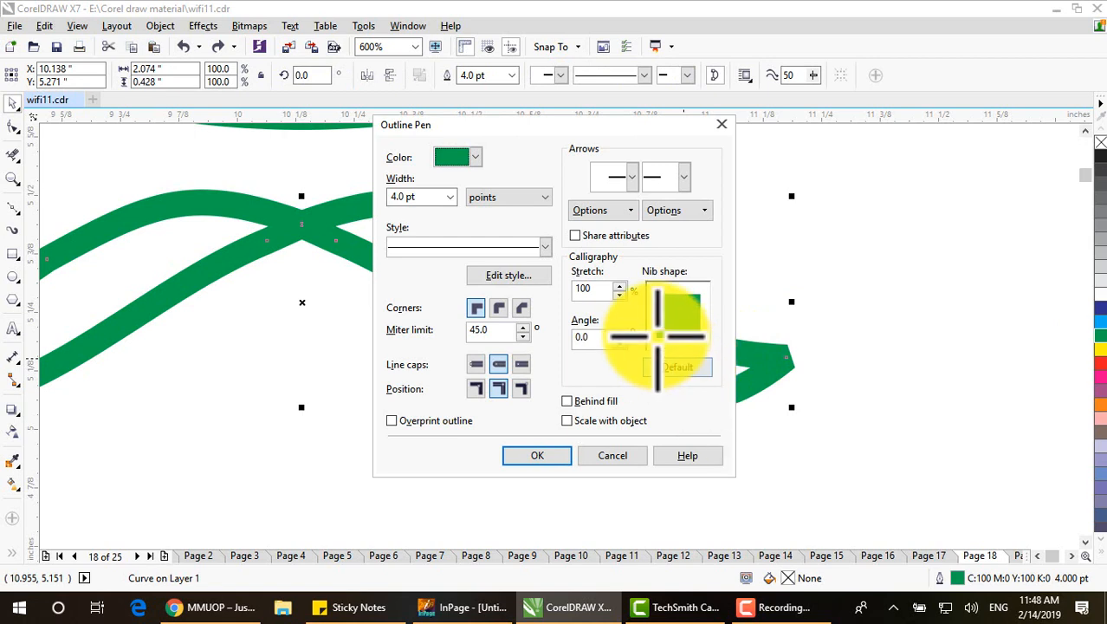
{"action": "left_click", "coordinate": [655, 338]}
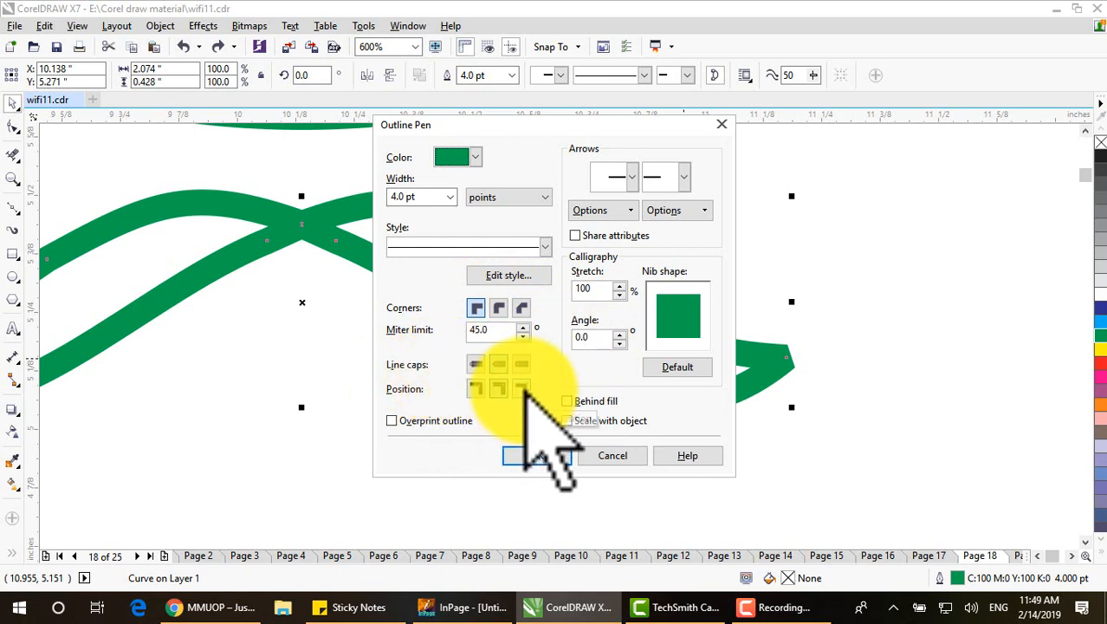
{"action": "left_click", "coordinate": [548, 457]}
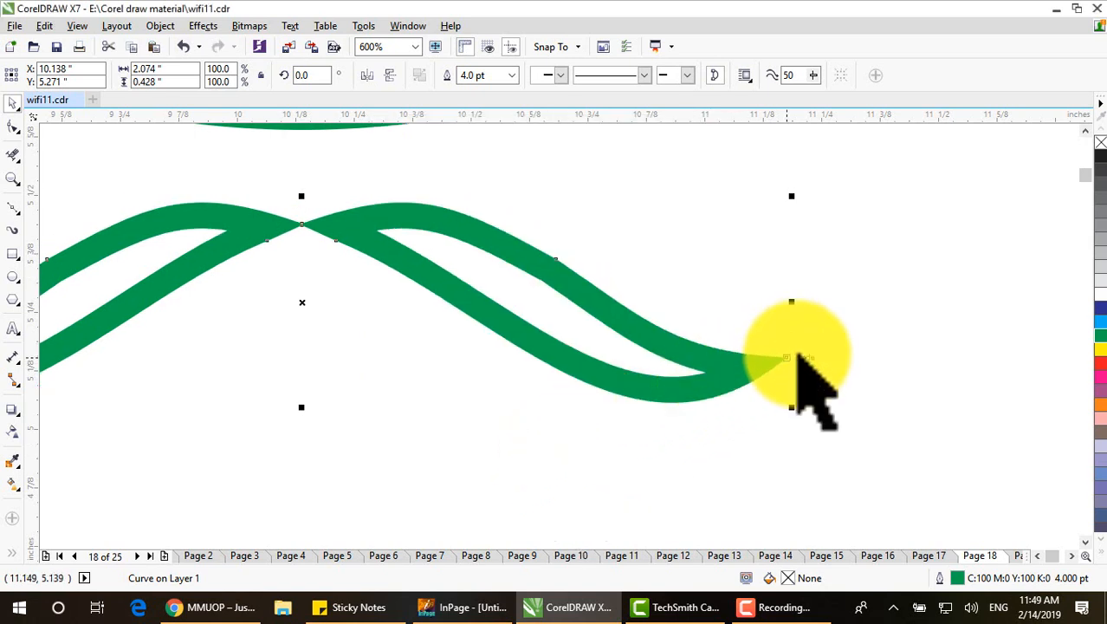
{"action": "scroll", "coordinate": [750, 377], "scroll_direction": "down", "scroll_amount": 4}
{"action": "scroll", "coordinate": [584, 370], "scroll_direction": "down", "scroll_amount": 1}
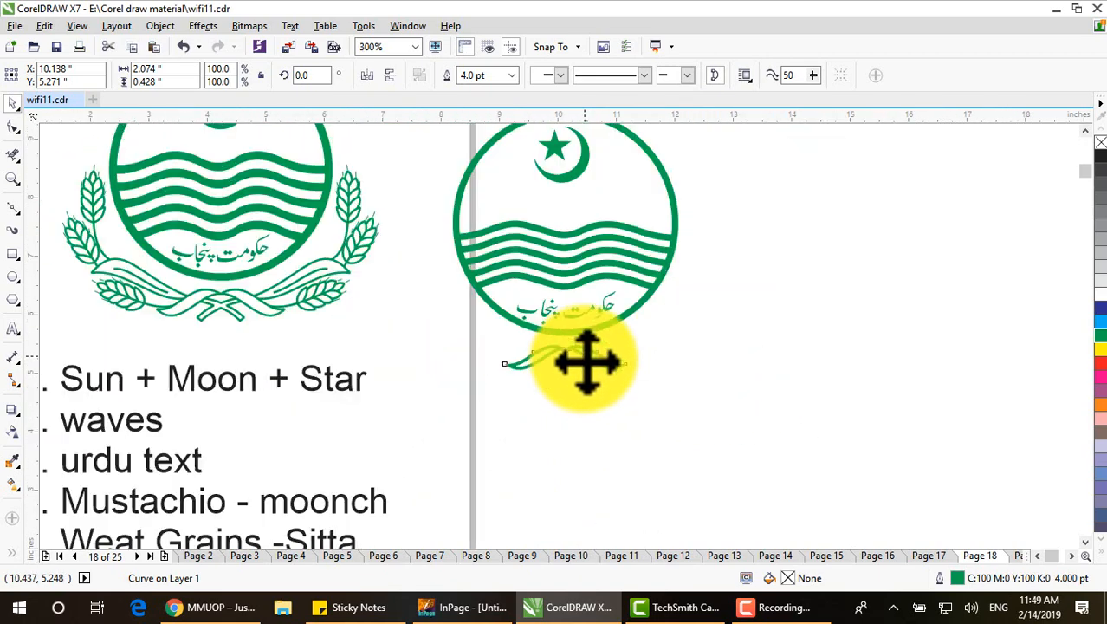
Draw a closed, curved leaf-shaped grain with the Bezier tool in the empty area beside the original emblem's upright wheat ear
{"action": "scroll", "coordinate": [594, 366], "scroll_direction": "up", "scroll_amount": 1}
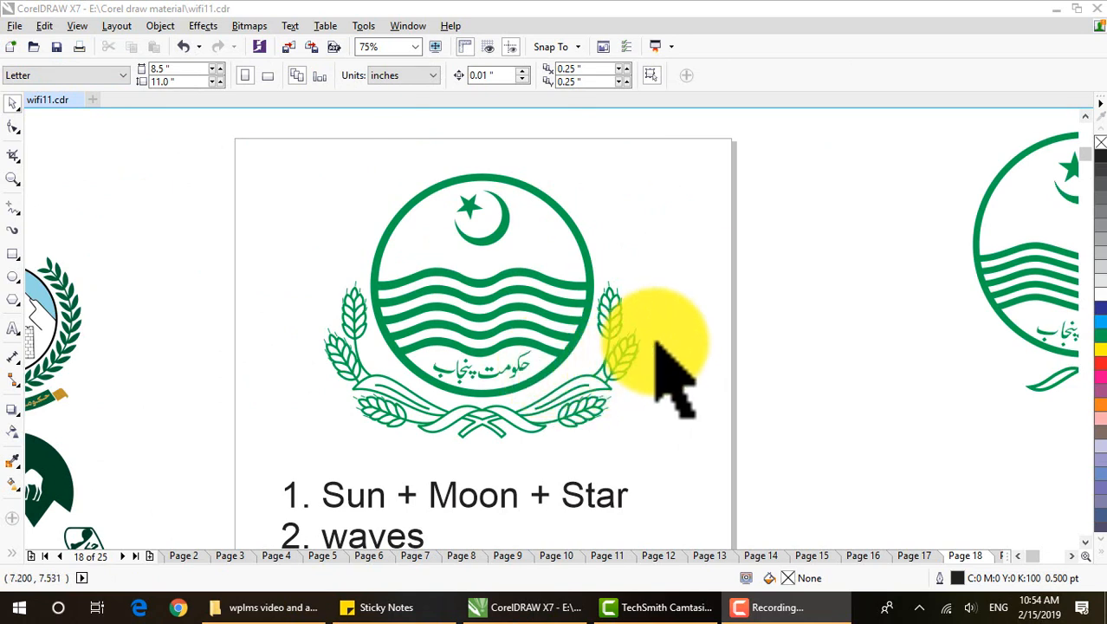
{"action": "scroll", "coordinate": [635, 333], "scroll_direction": "up", "scroll_amount": 2}
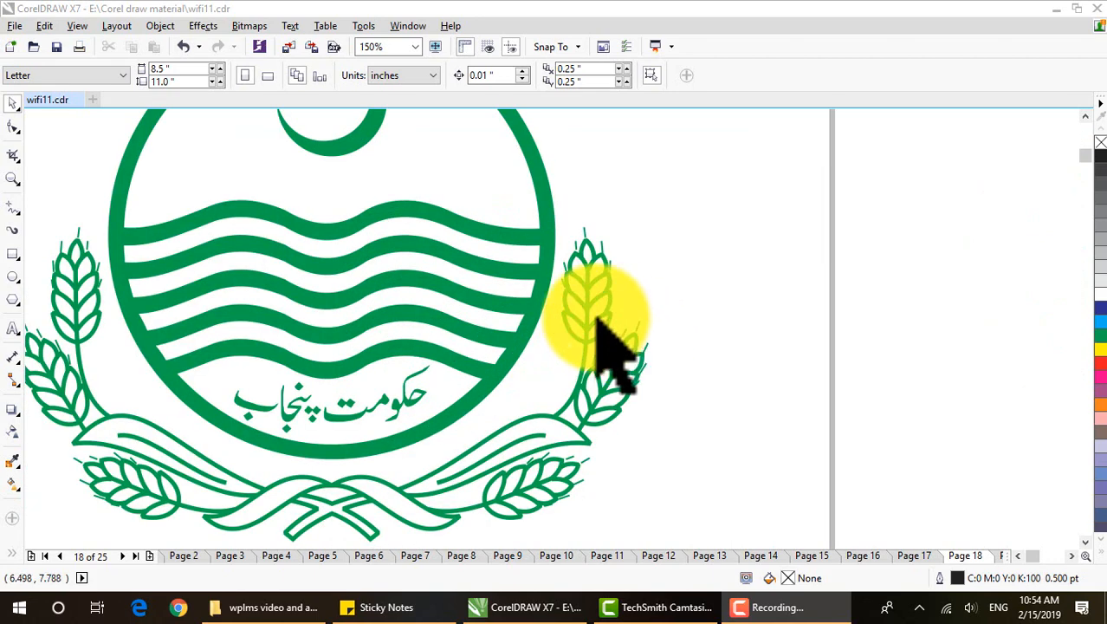
{"action": "scroll", "coordinate": [598, 322], "scroll_direction": "up", "scroll_amount": 2}
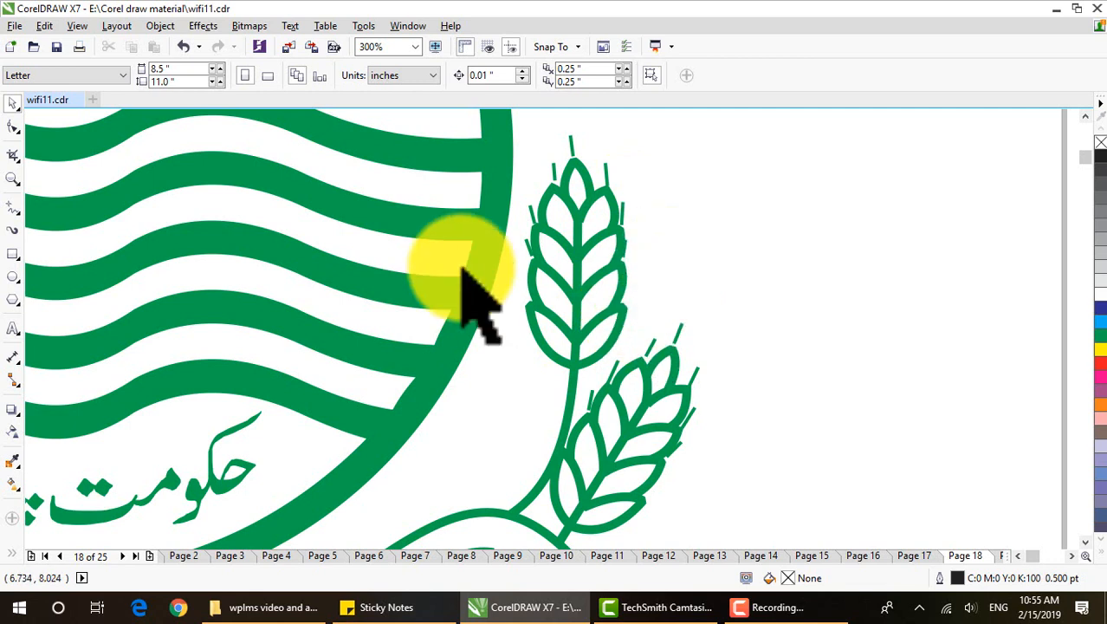
{"action": "left_click", "coordinate": [14, 130]}
{"action": "left_click", "coordinate": [16, 210]}
{"action": "left_click", "coordinate": [75, 244]}
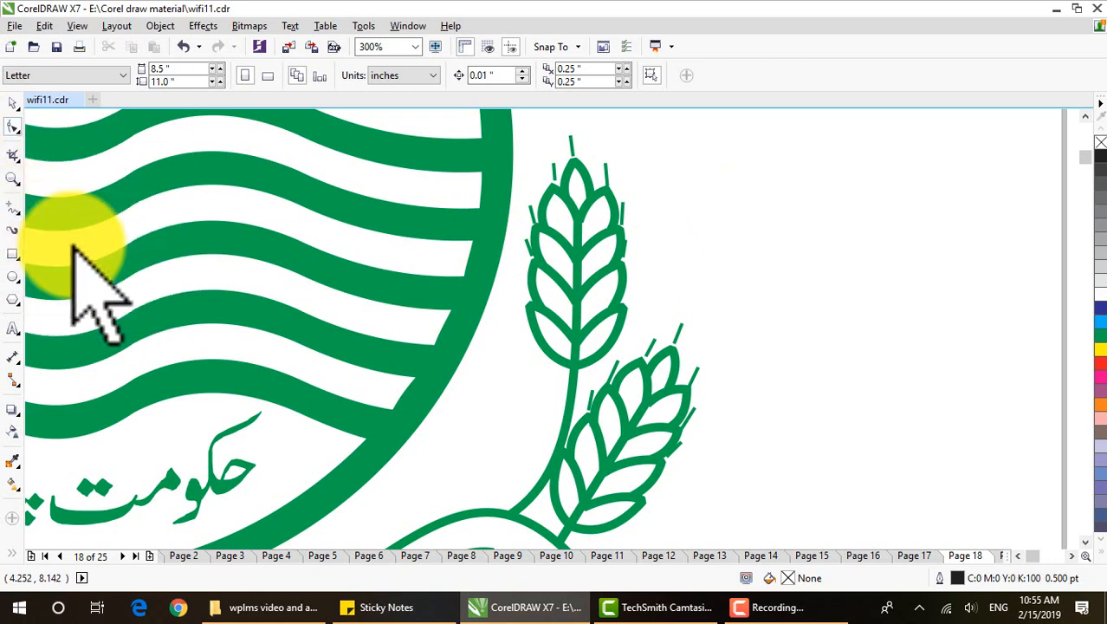
{"action": "left_click", "coordinate": [729, 279]}
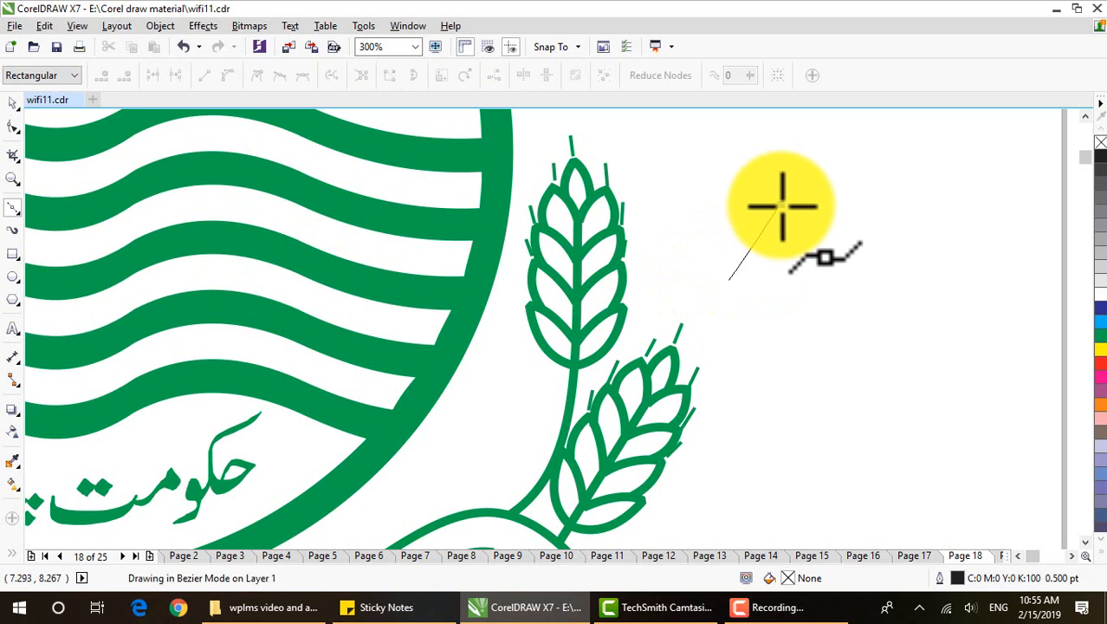
{"action": "left_click_drag", "start_coordinate": [781, 206], "coordinate": [817, 196]}
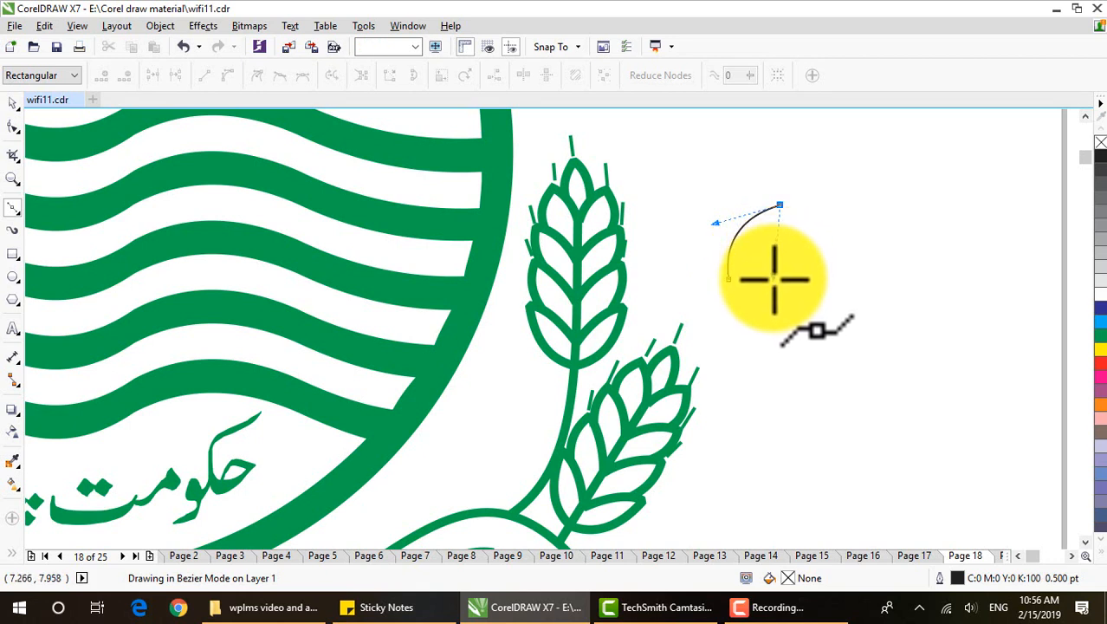
{"action": "left_click", "coordinate": [738, 282]}
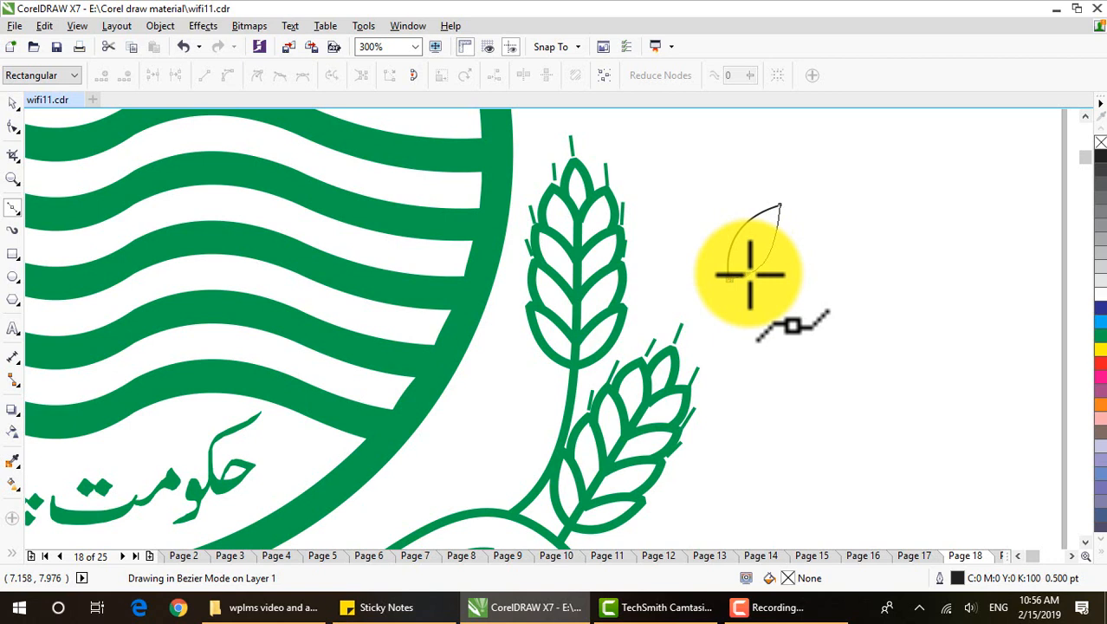
{"action": "left_click", "coordinate": [730, 279]}
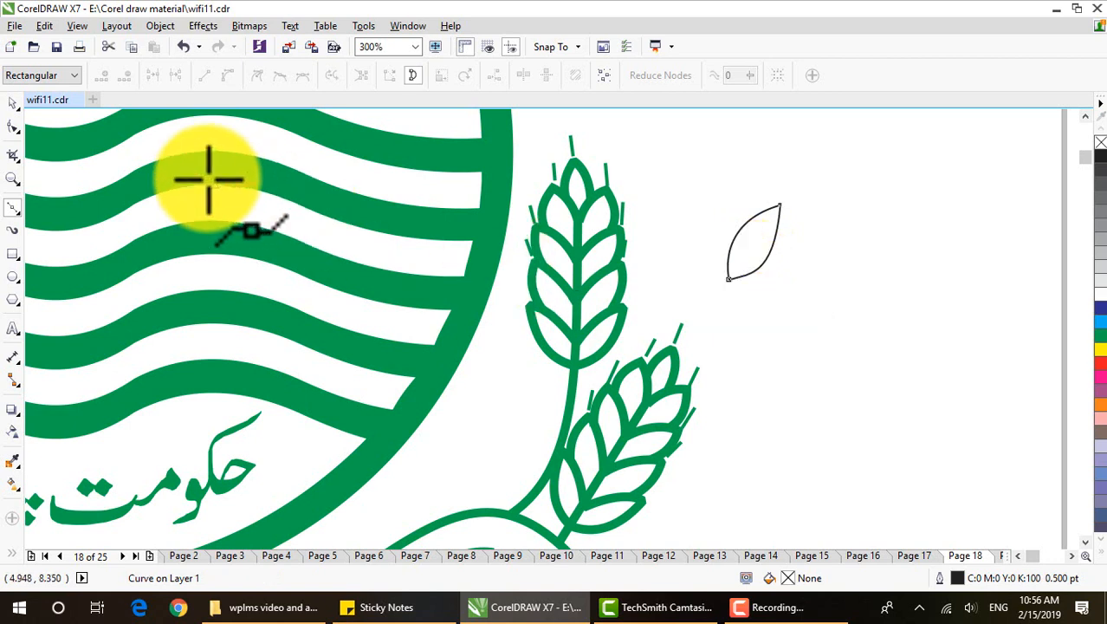
Place the grain outline, scaled to 80.6%, over the lowest right grain of the upright wheat ear and rotate it to about 353.8°
{"action": "left_click", "coordinate": [13, 102]}
{"action": "left_click_drag", "start_coordinate": [741, 240], "coordinate": [632, 295]}
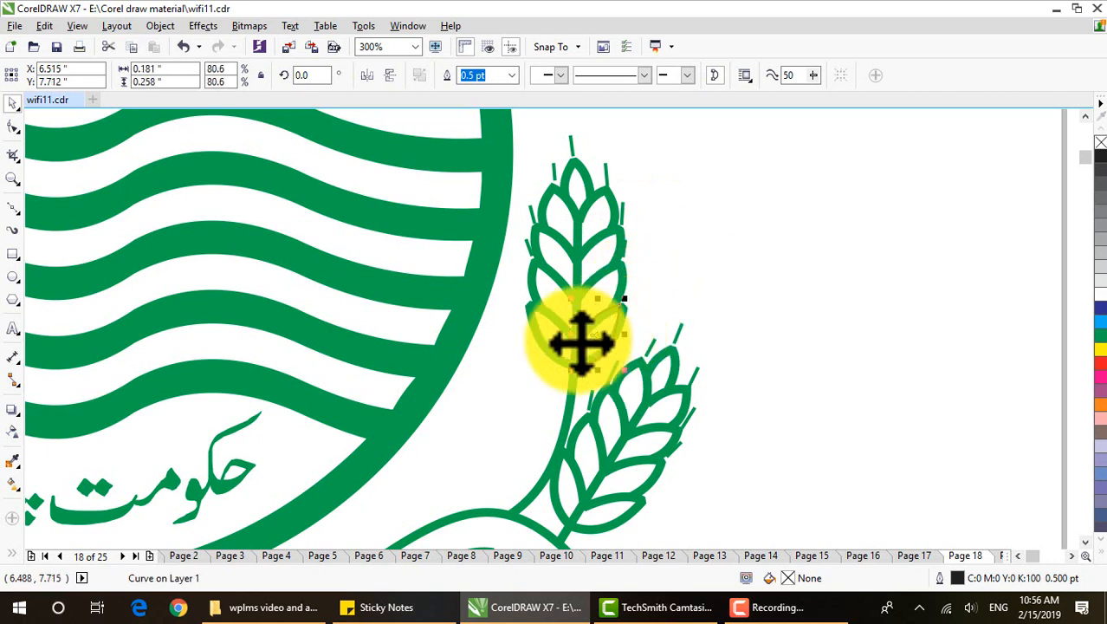
{"action": "scroll", "coordinate": [583, 351], "scroll_direction": "up", "scroll_amount": 2}
{"action": "left_click", "coordinate": [665, 331]}
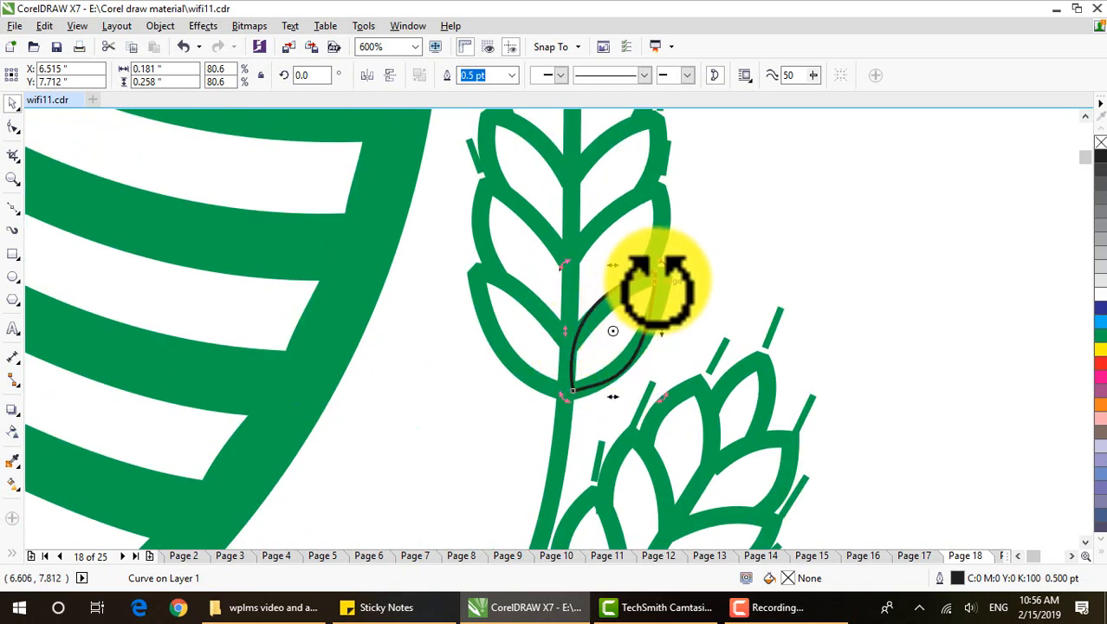
{"action": "left_click_drag", "start_coordinate": [660, 270], "coordinate": [664, 275]}
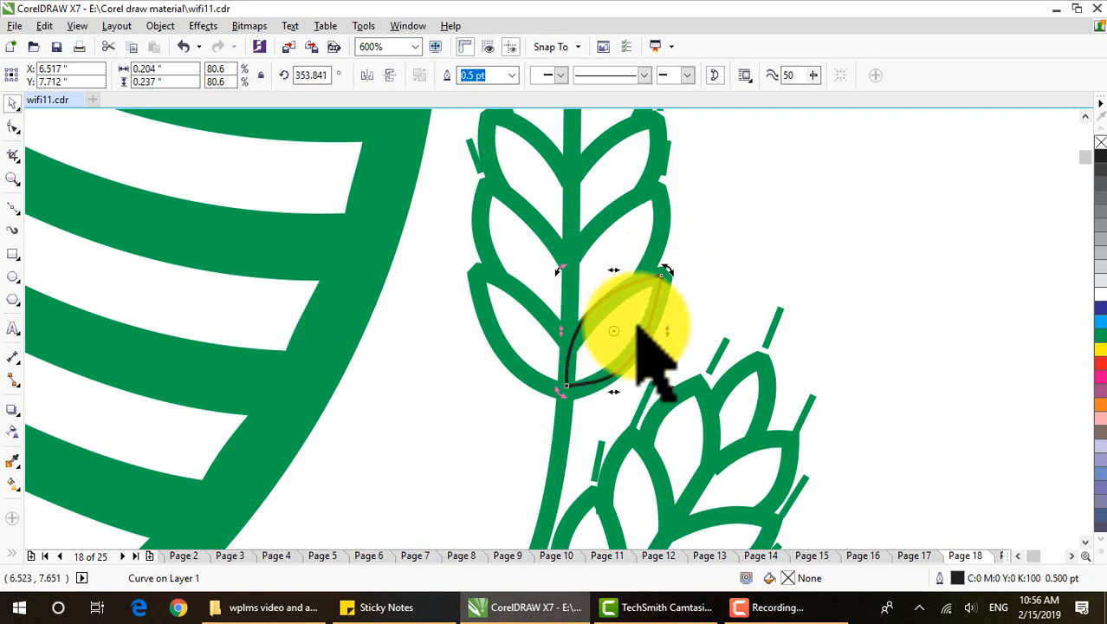
Enlarge the rotated grain outline to 83.1%, about 0.21 by 0.244 inches, to fit the original grain beneath it
{"action": "left_click", "coordinate": [722, 277]}
{"action": "left_click", "coordinate": [658, 305]}
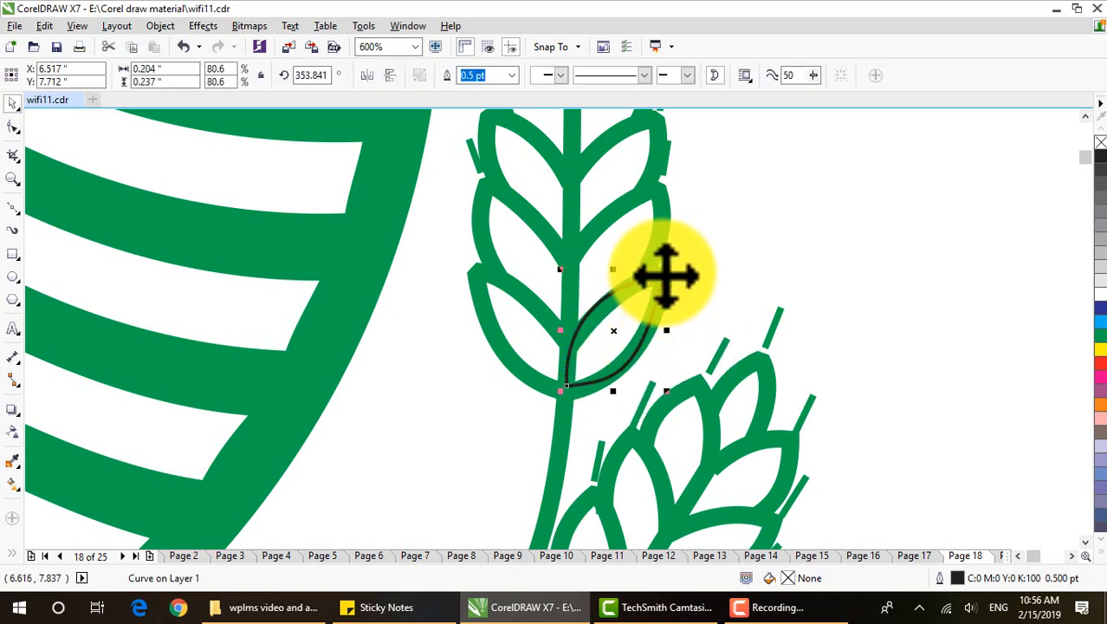
{"action": "left_click_drag", "start_coordinate": [663, 272], "coordinate": [677, 270]}
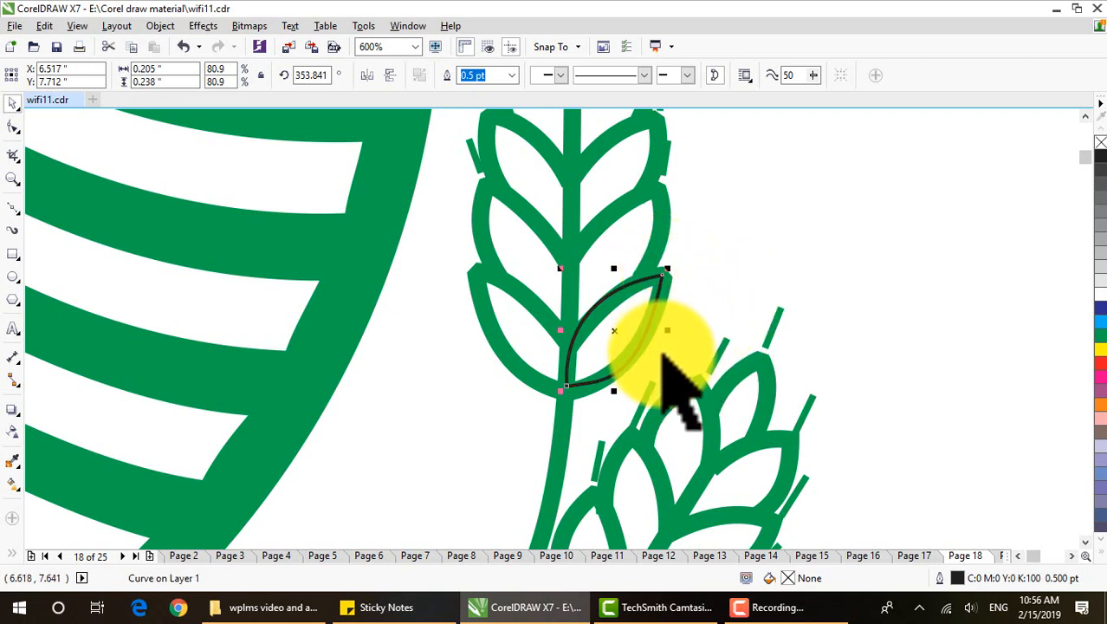
{"action": "left_click_drag", "start_coordinate": [667, 391], "coordinate": [674, 402]}
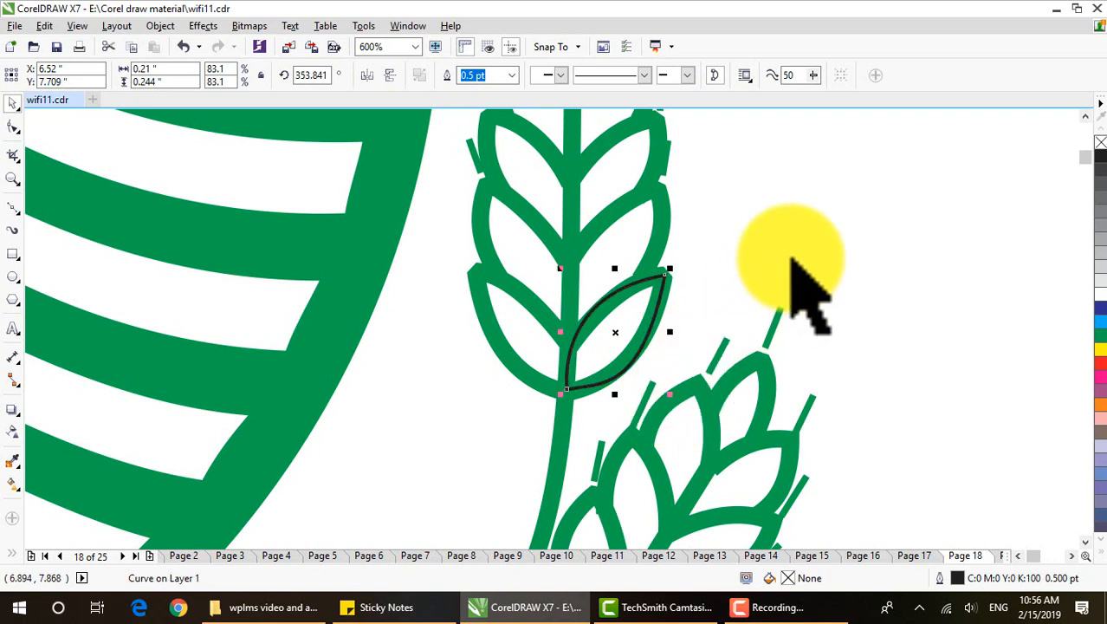
Place a horizontally mirrored duplicate of the grain outline over the ear's lowest left grain and select both outlines
{"action": "left_click", "coordinate": [369, 77]}
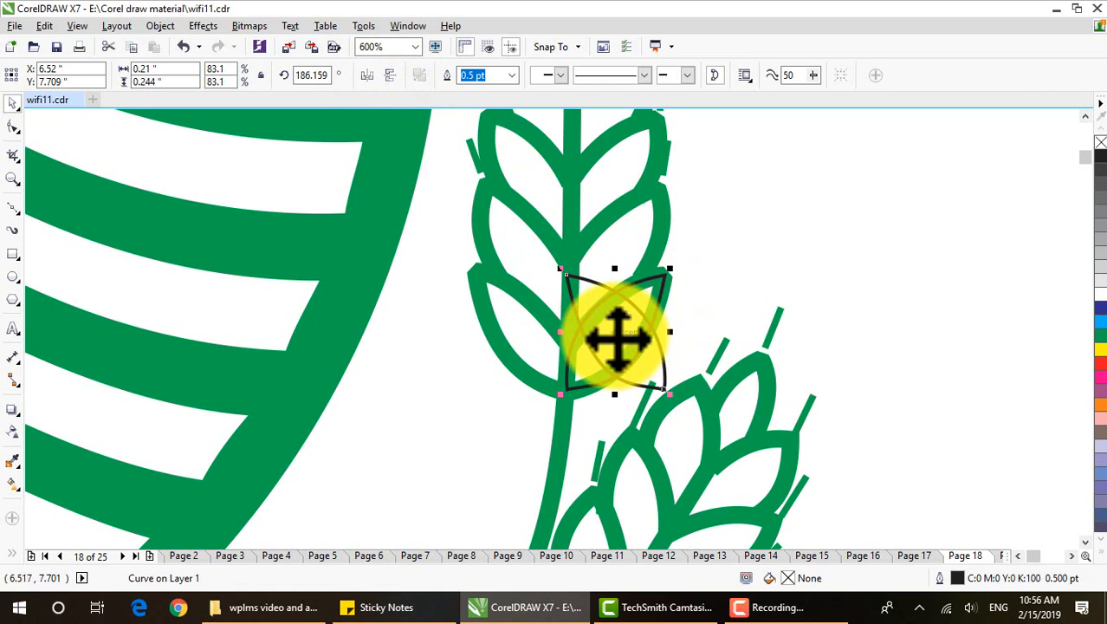
{"action": "left_click_drag", "start_coordinate": [617, 338], "coordinate": [520, 337]}
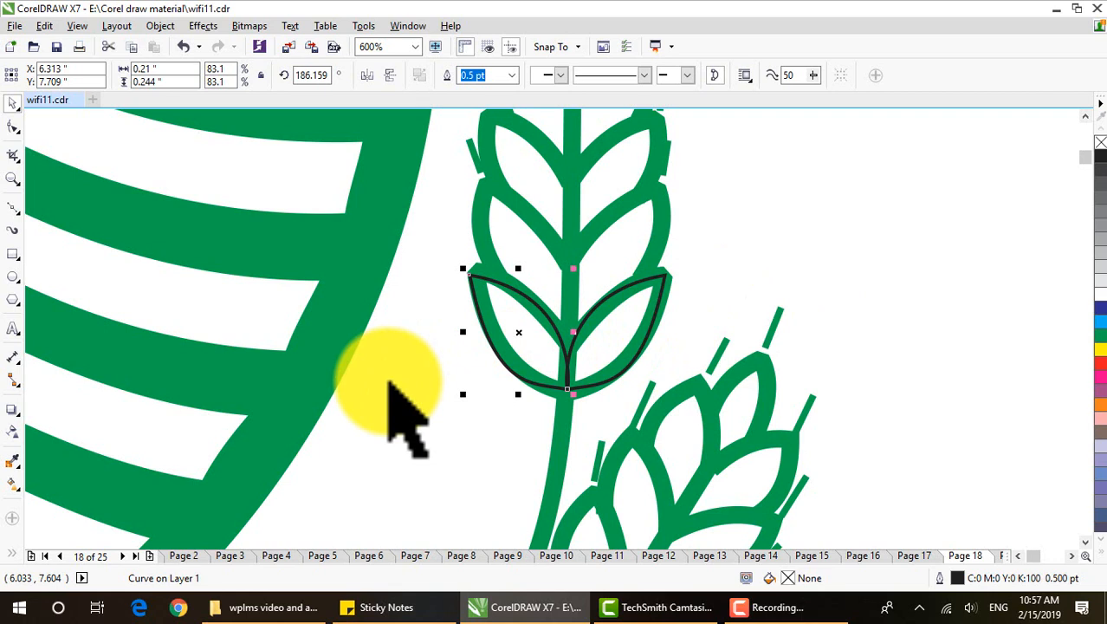
{"action": "left_click_drag", "start_coordinate": [445, 249], "coordinate": [697, 407]}
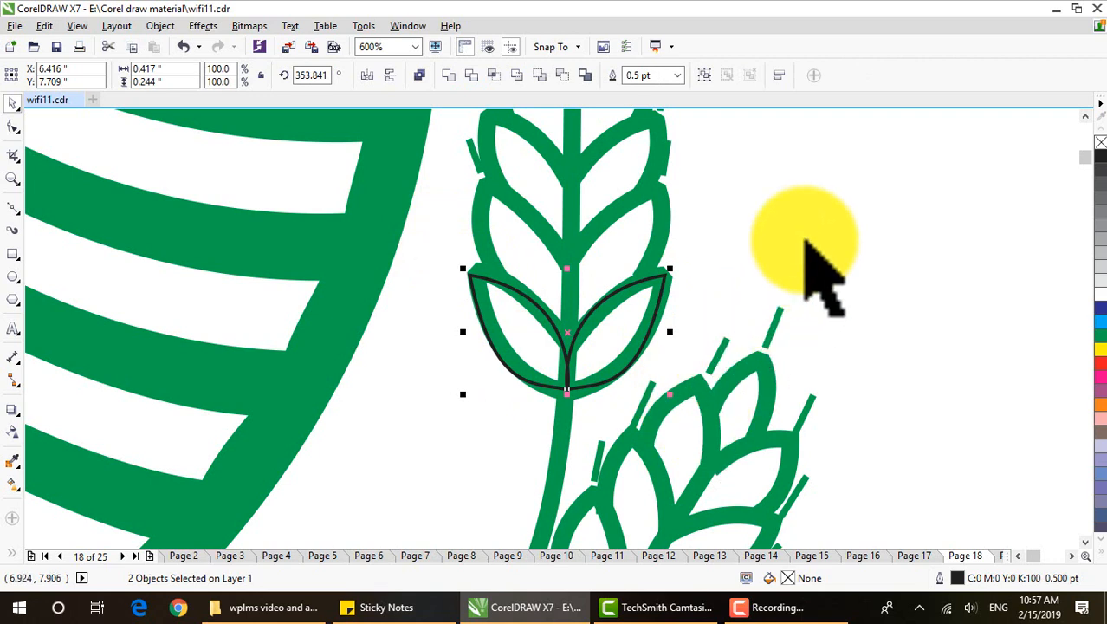
Group the two grain outlines and place a copy of the pair over the ear's second pair of grains from the bottom
{"action": "key", "text": "ctrl+g"}
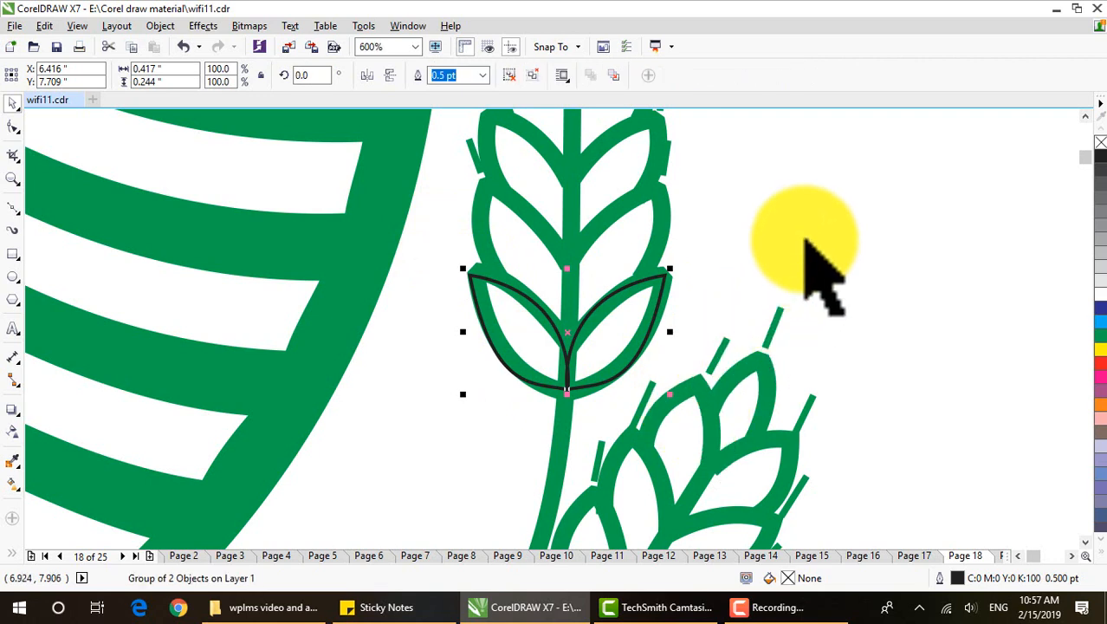
{"action": "left_click_drag", "start_coordinate": [567, 327], "coordinate": [573, 265]}
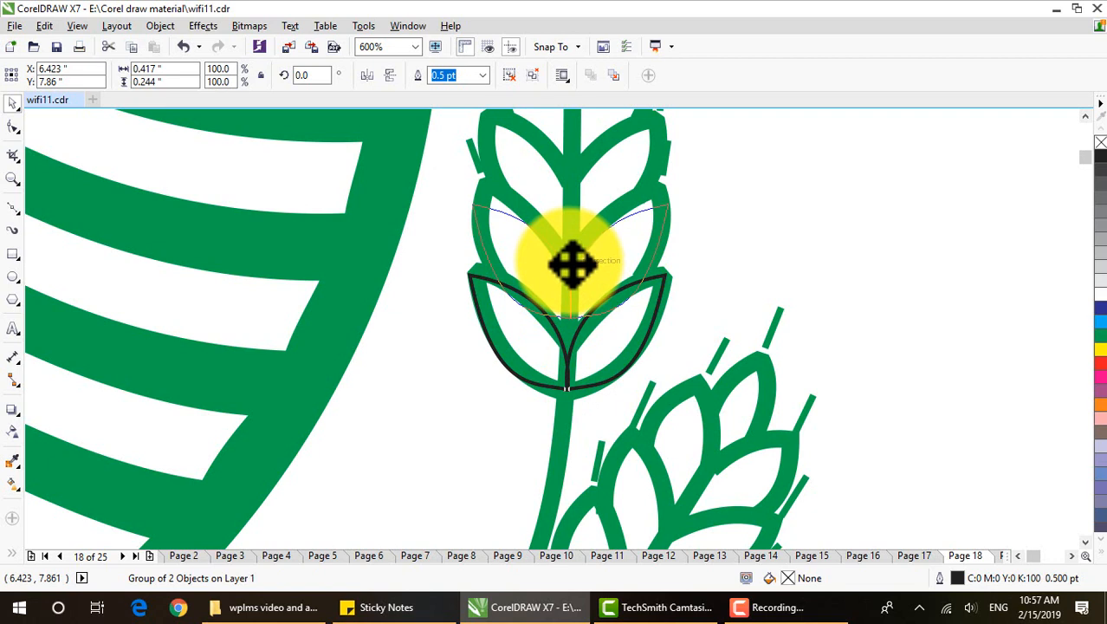
{"action": "left_click_drag", "start_coordinate": [572, 263], "coordinate": [572, 264]}
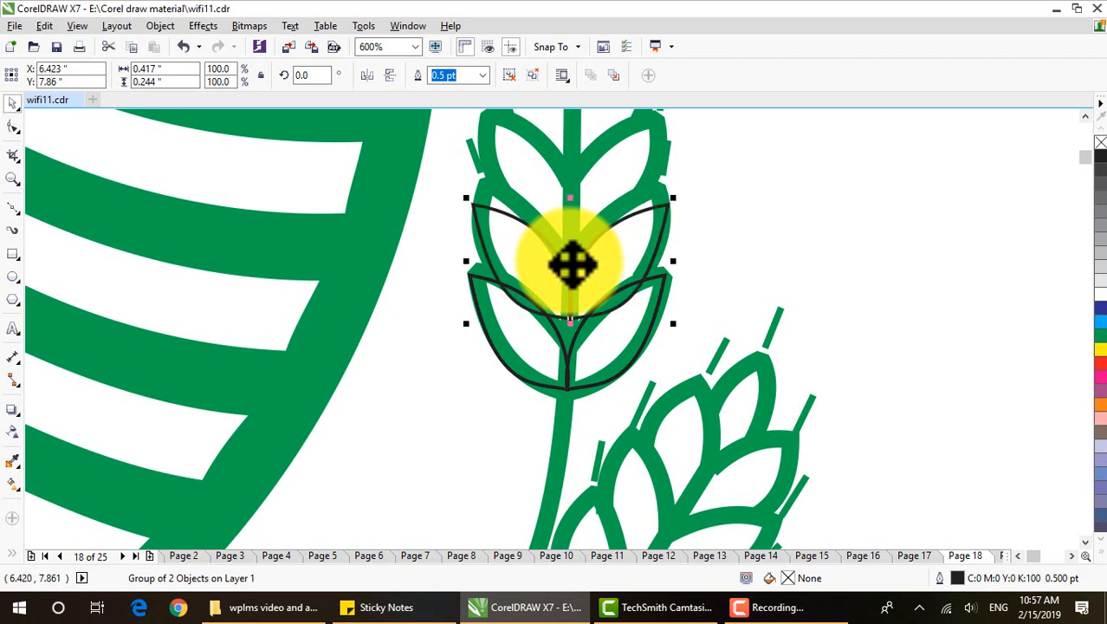
{"action": "left_click", "coordinate": [442, 191]}
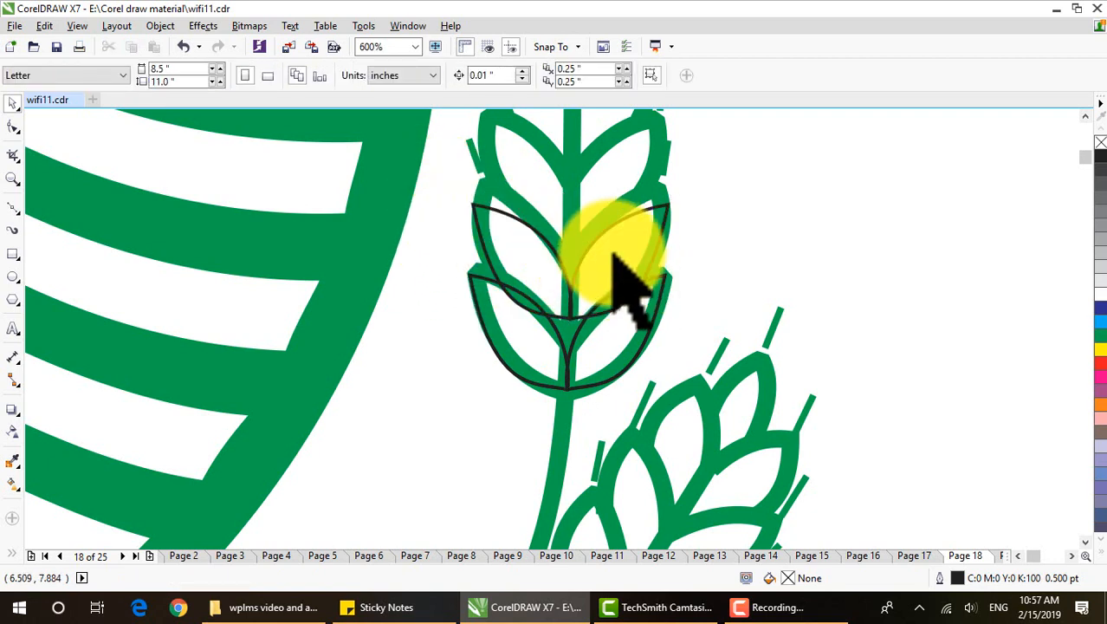
Place a further copy of the grouped outlines over the ear's third pair of grains
{"action": "left_click", "coordinate": [573, 281]}
{"action": "left_click_drag", "start_coordinate": [572, 279], "coordinate": [674, 204]}
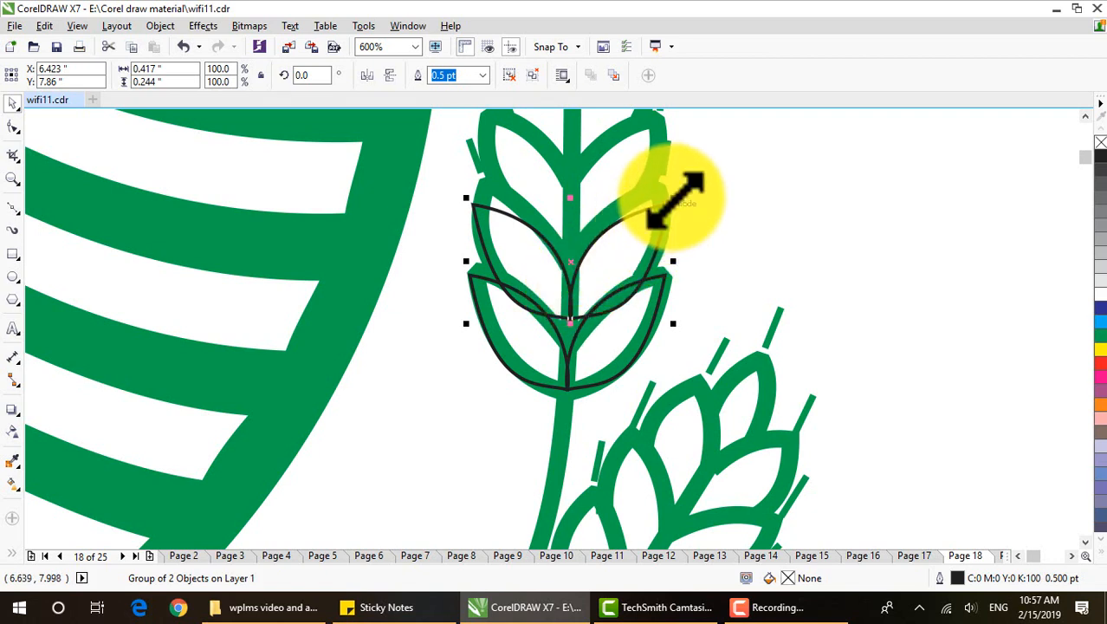
{"action": "left_click_drag", "start_coordinate": [676, 199], "coordinate": [673, 205]}
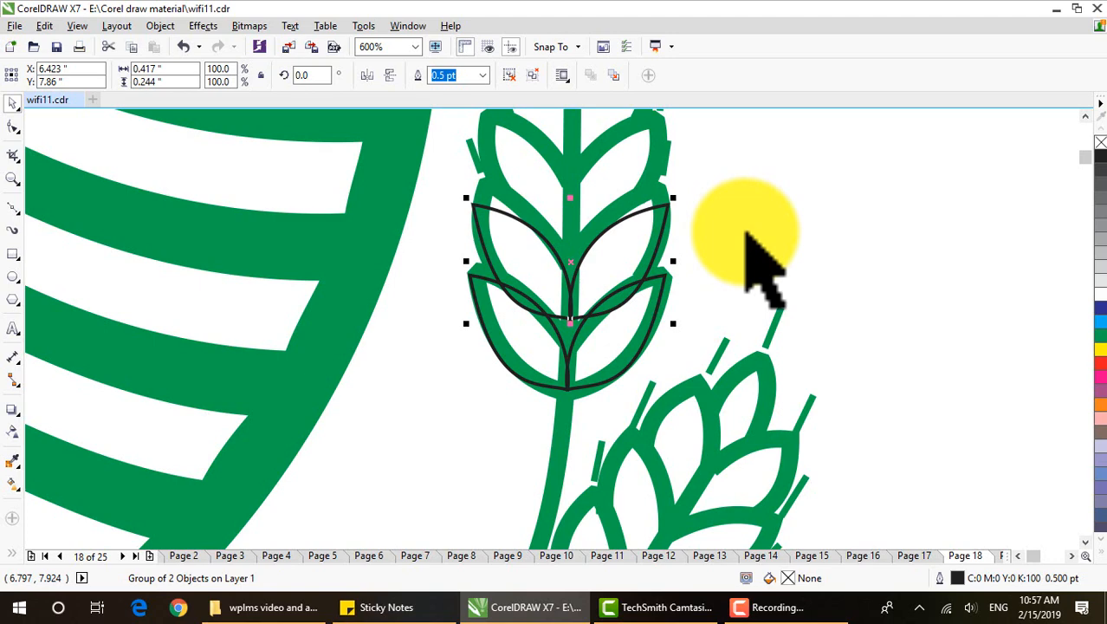
{"action": "scroll", "coordinate": [747, 235], "scroll_direction": "down", "scroll_amount": 2}
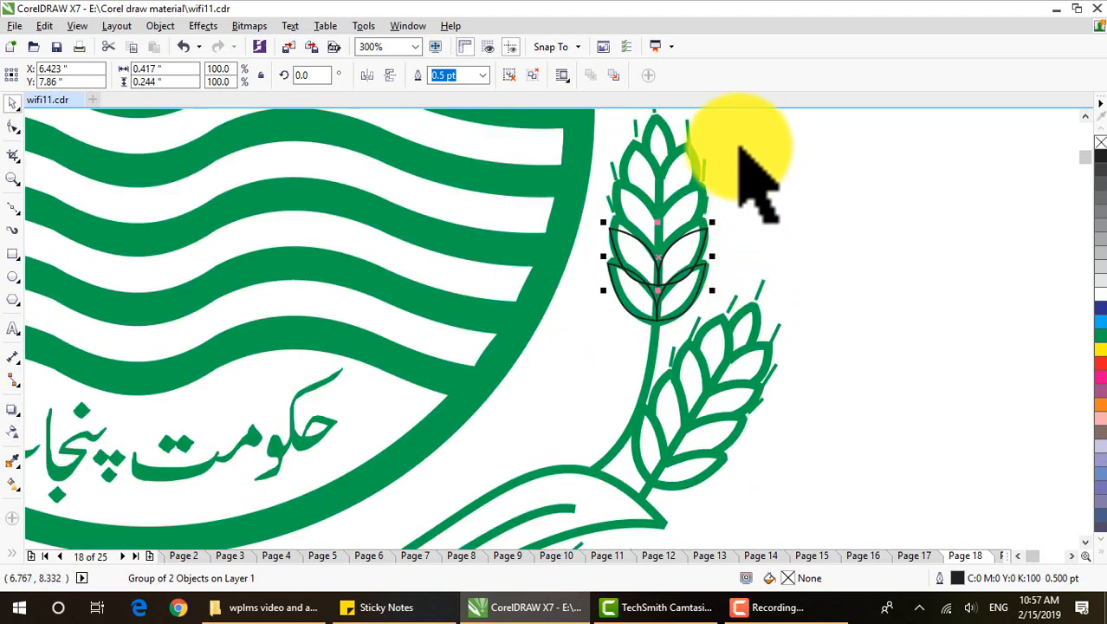
{"action": "scroll", "coordinate": [738, 156], "scroll_direction": "up", "scroll_amount": 2}
{"action": "left_click_drag", "start_coordinate": [576, 365], "coordinate": [582, 295]}
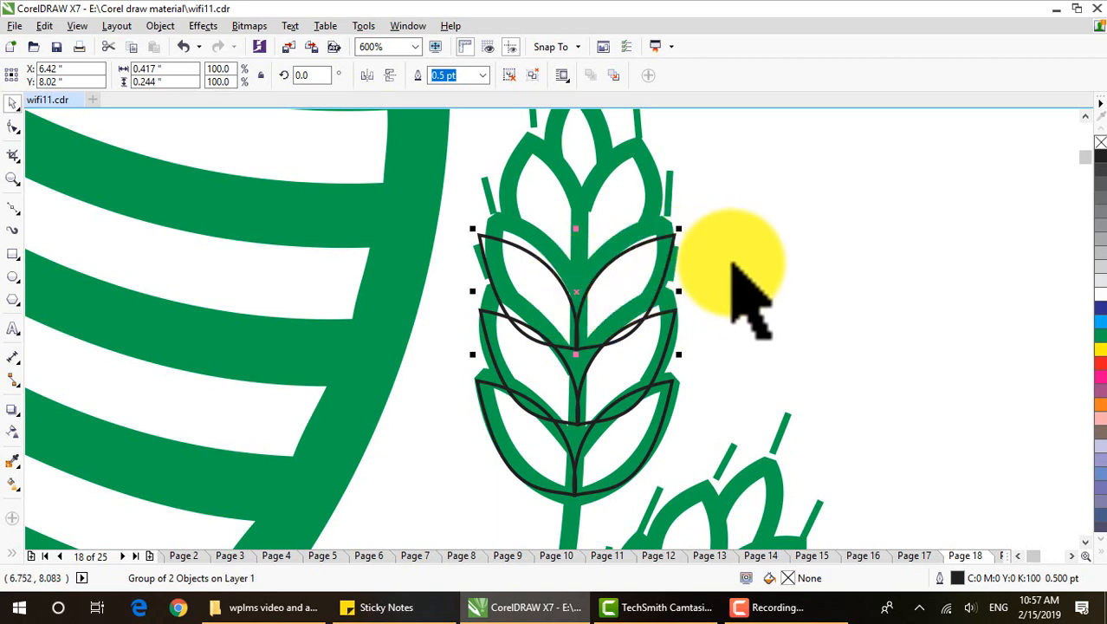
Scale the third pair of outlines to 93.5%, about 0.39 by 0.228 inches, and centre it on the stem
{"action": "left_click_drag", "start_coordinate": [687, 229], "coordinate": [682, 237]}
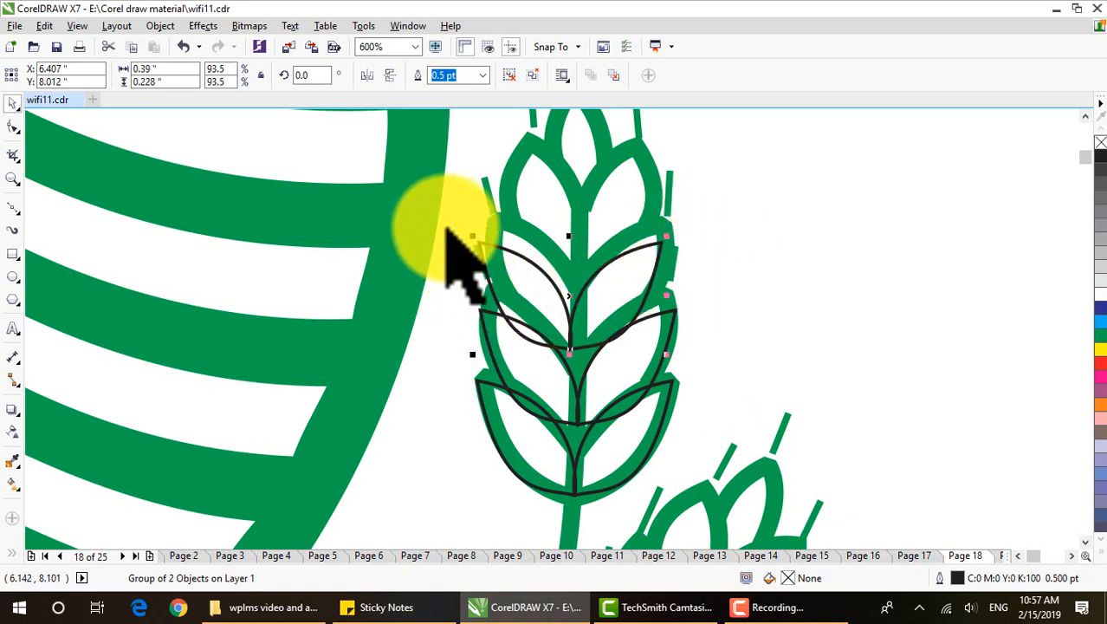
{"action": "left_click_drag", "start_coordinate": [451, 215], "coordinate": [686, 368]}
{"action": "left_click_drag", "start_coordinate": [599, 330], "coordinate": [581, 301]}
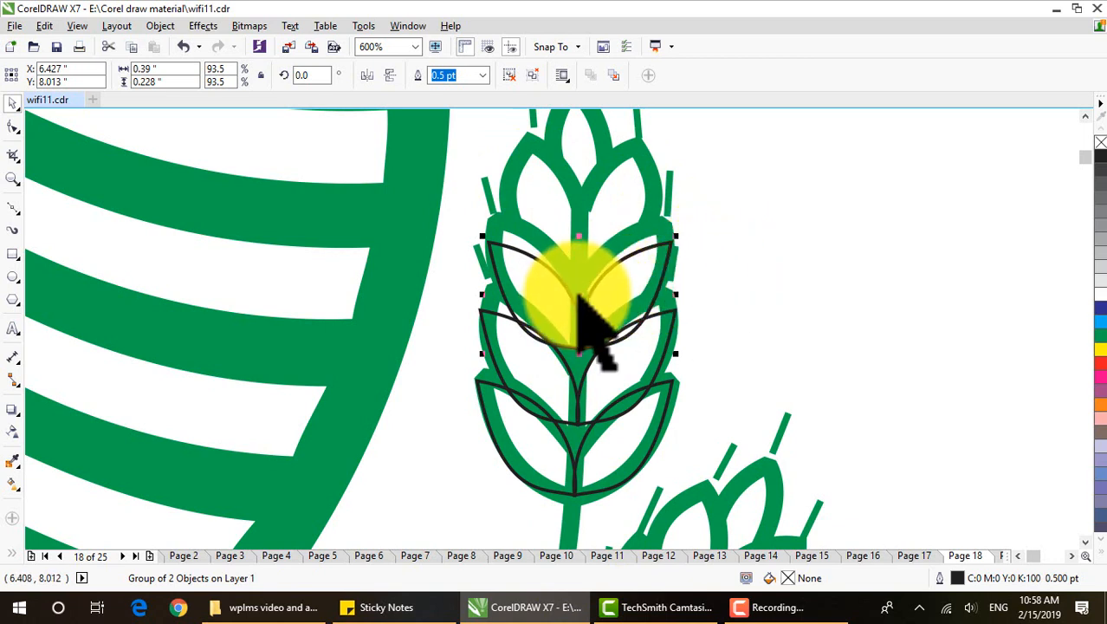
Place a copy of the reduced pair over the ear's fourth pair of grains, just below the tip
{"action": "left_click_drag", "start_coordinate": [576, 286], "coordinate": [579, 223]}
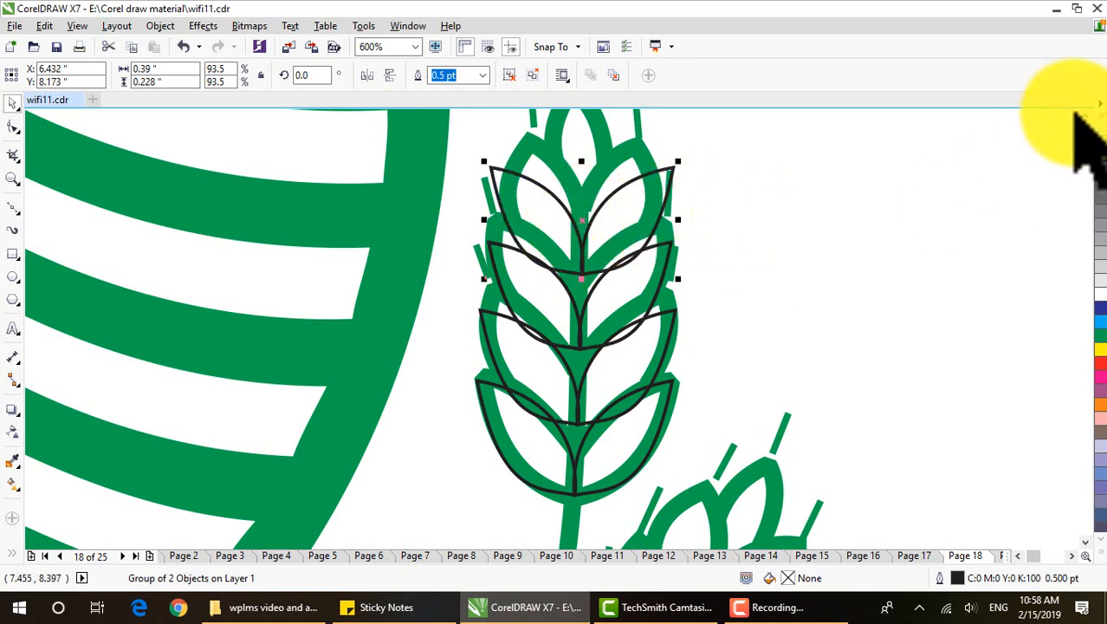
{"action": "left_click", "coordinate": [1084, 115]}
{"action": "left_click", "coordinate": [1085, 113]}
{"action": "left_click", "coordinate": [1085, 113]}
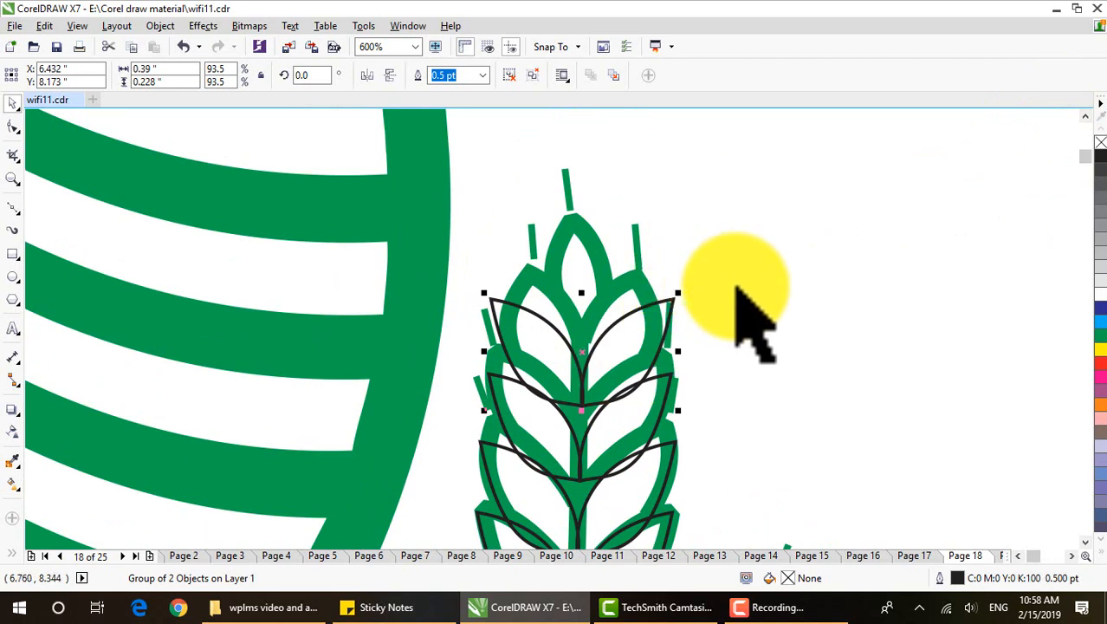
Ungroup the fourth pair, copy its right outline into the empty area beside the ear, and regroup the pair
{"action": "right_click", "coordinate": [639, 351]}
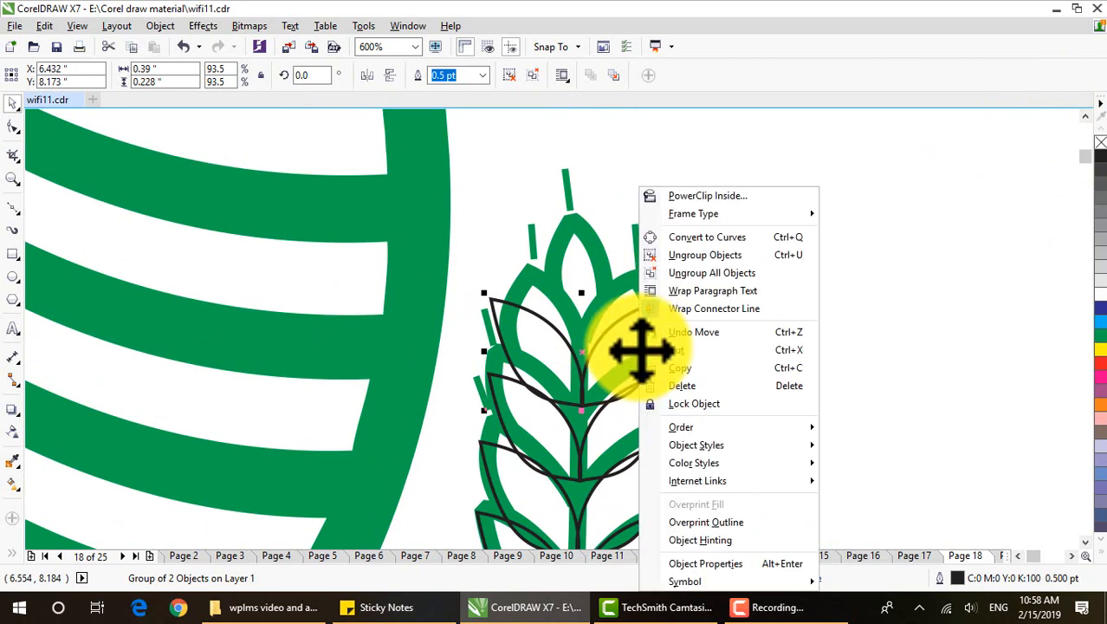
{"action": "left_click", "coordinate": [698, 259]}
{"action": "left_click", "coordinate": [771, 330]}
{"action": "left_click", "coordinate": [657, 351]}
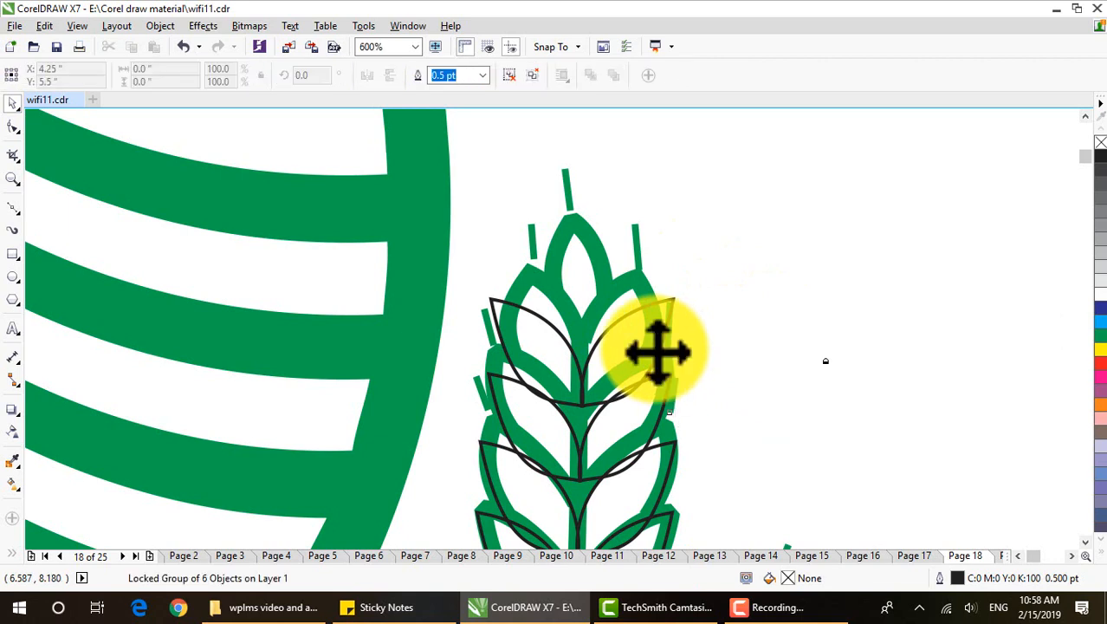
{"action": "left_click", "coordinate": [671, 336]}
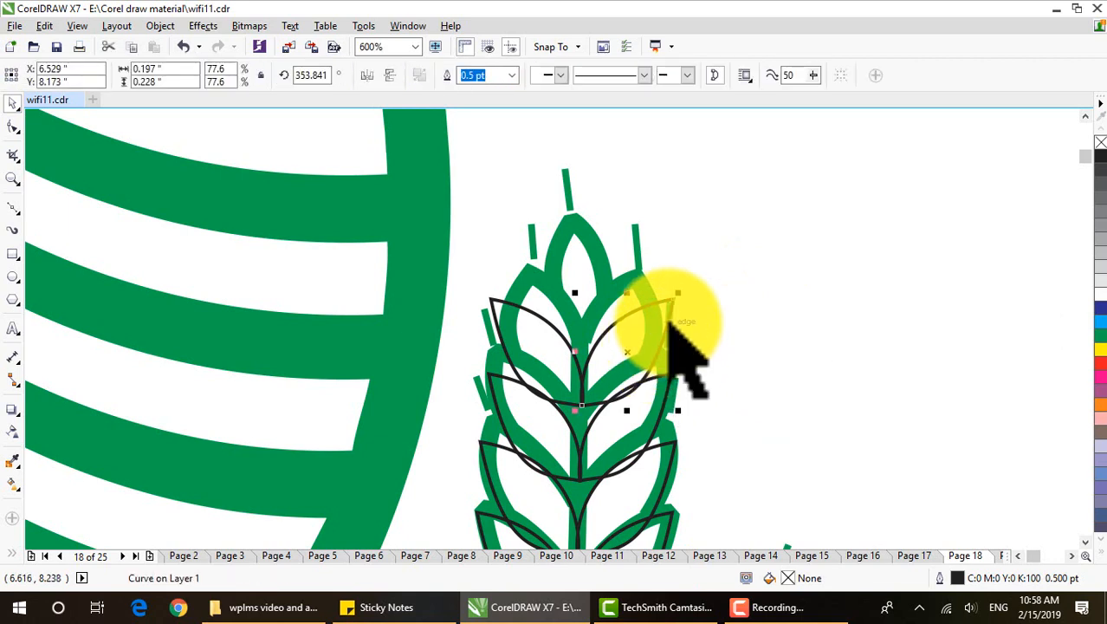
{"action": "left_click_drag", "start_coordinate": [630, 359], "coordinate": [759, 268]}
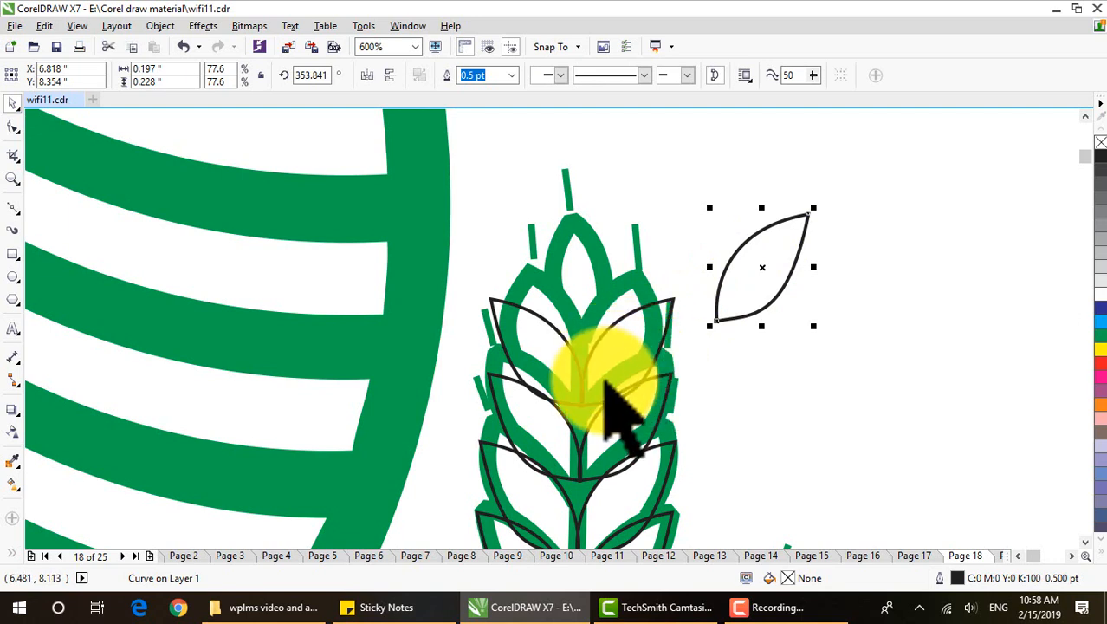
{"action": "left_click_drag", "start_coordinate": [474, 279], "coordinate": [698, 438]}
{"action": "key", "text": "ctrl+g"}
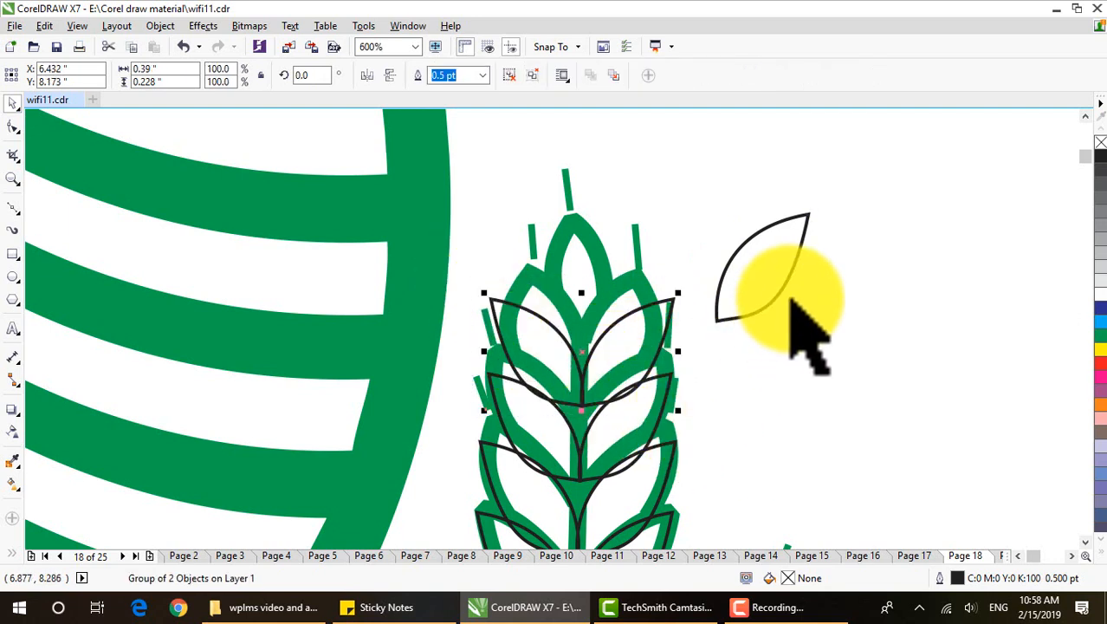
Rotate the single grain outline upright to about 39.4° and place it over the grain at the ear's tip
{"action": "left_click", "coordinate": [784, 287]}
{"action": "left_click", "coordinate": [760, 273]}
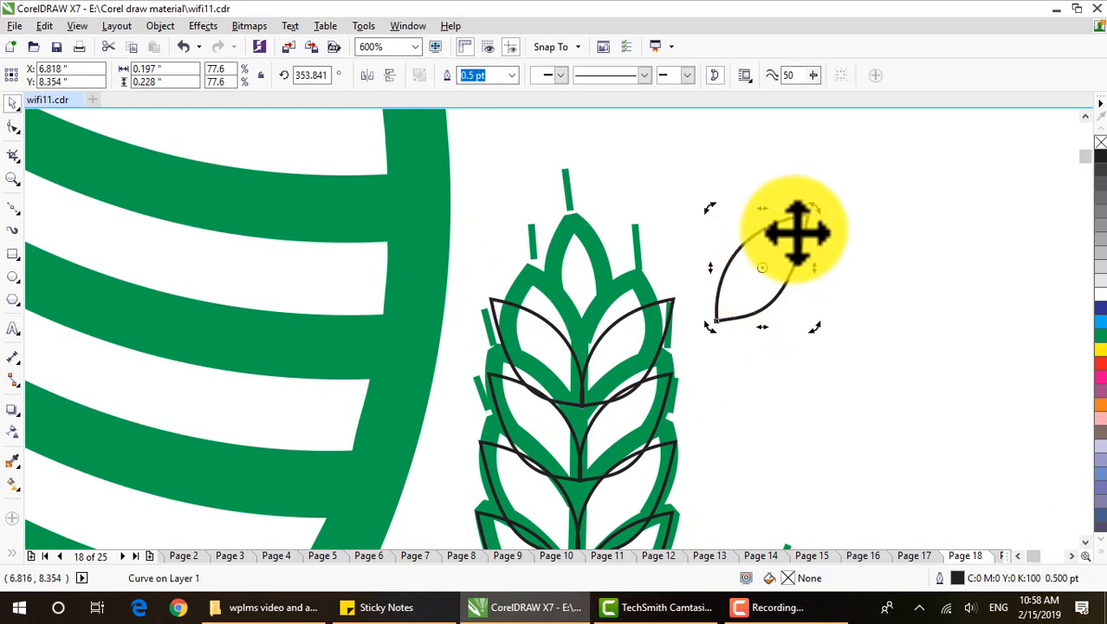
{"action": "left_click_drag", "start_coordinate": [803, 223], "coordinate": [766, 240]}
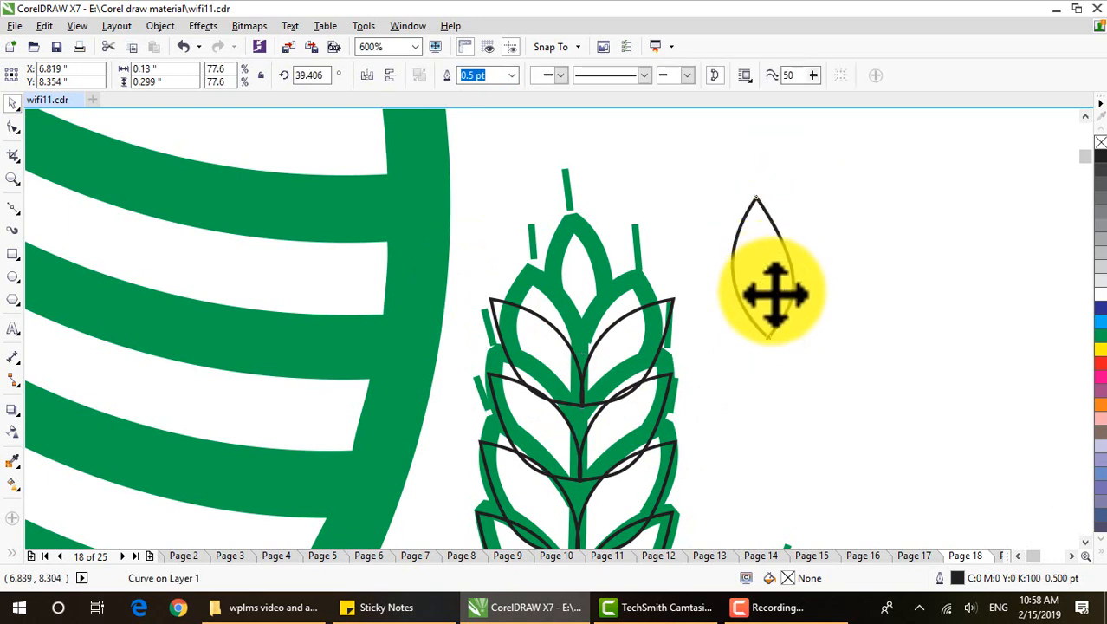
{"action": "left_click_drag", "start_coordinate": [776, 295], "coordinate": [593, 316]}
{"action": "scroll", "coordinate": [780, 347], "scroll_direction": "down", "scroll_amount": 1}
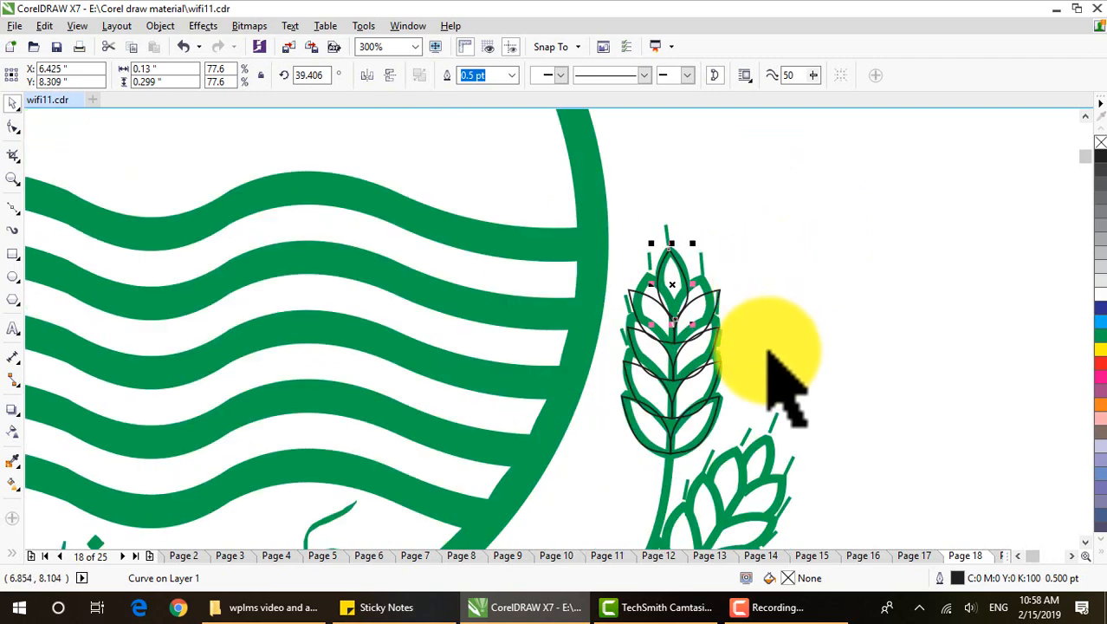
{"action": "scroll", "coordinate": [728, 416], "scroll_direction": "up", "scroll_amount": 1}
{"action": "scroll", "coordinate": [730, 373], "scroll_direction": "down", "scroll_amount": 1}
{"action": "scroll", "coordinate": [733, 277], "scroll_direction": "up", "scroll_amount": 1}
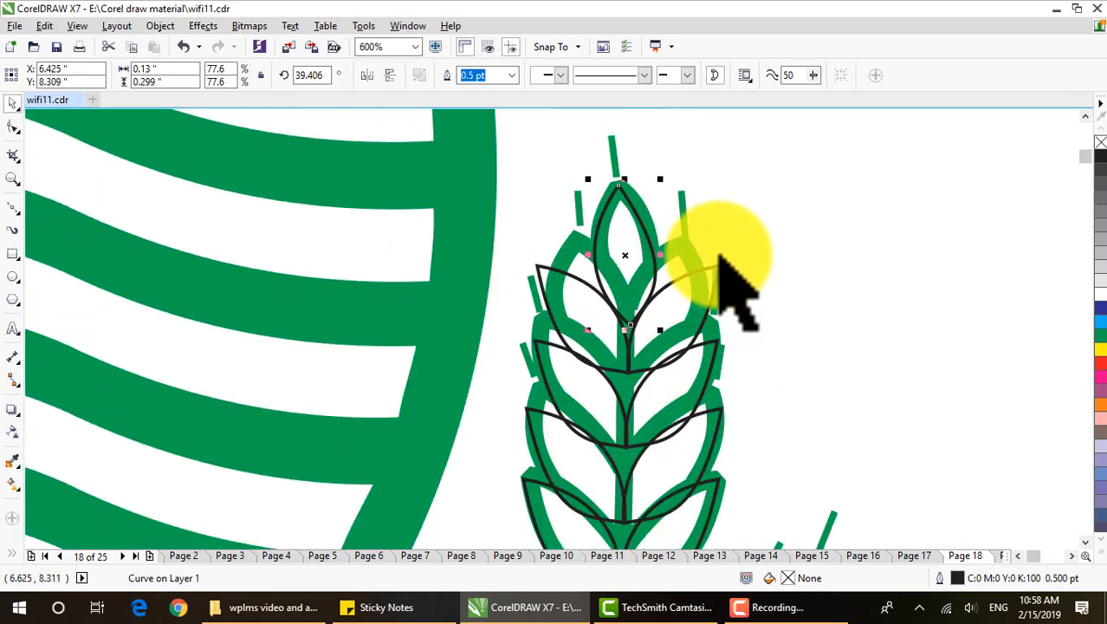
Scale the fourth pair to 92.2%, about 0.36 by 0.21 inches, and nudge it into line with the stem
{"action": "left_click", "coordinate": [715, 275]}
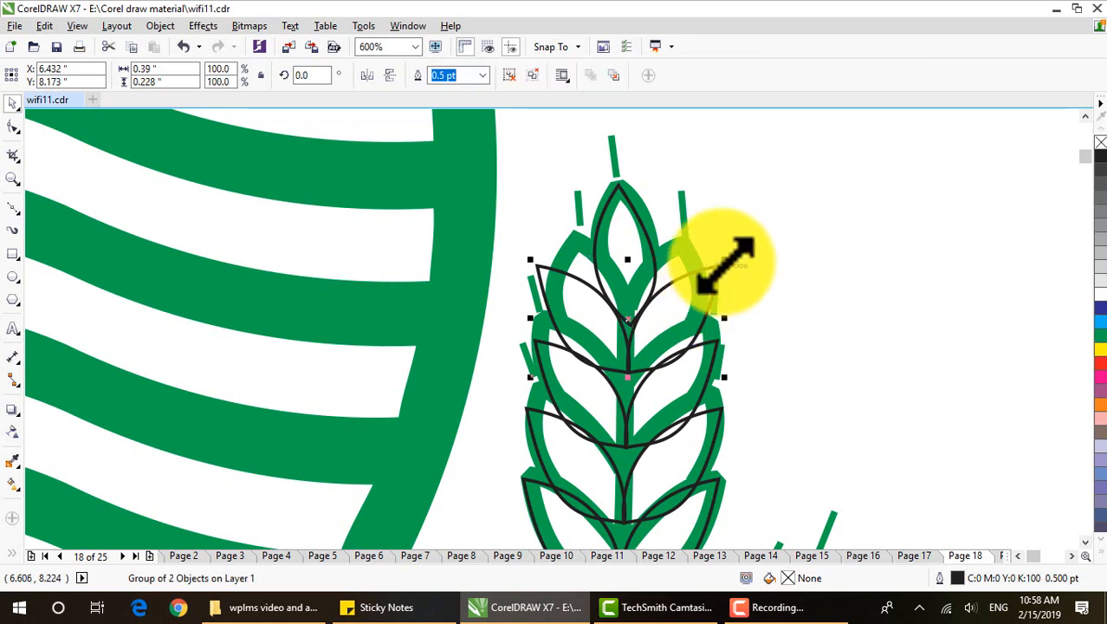
{"action": "left_click_drag", "start_coordinate": [729, 262], "coordinate": [720, 274]}
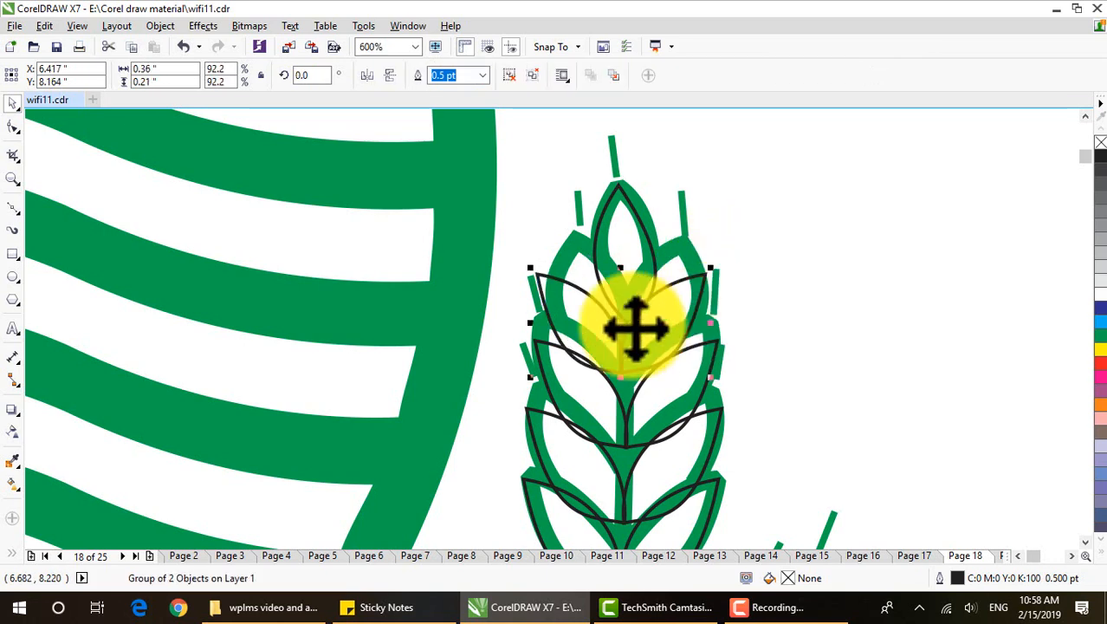
{"action": "left_click_drag", "start_coordinate": [512, 259], "coordinate": [763, 392]}
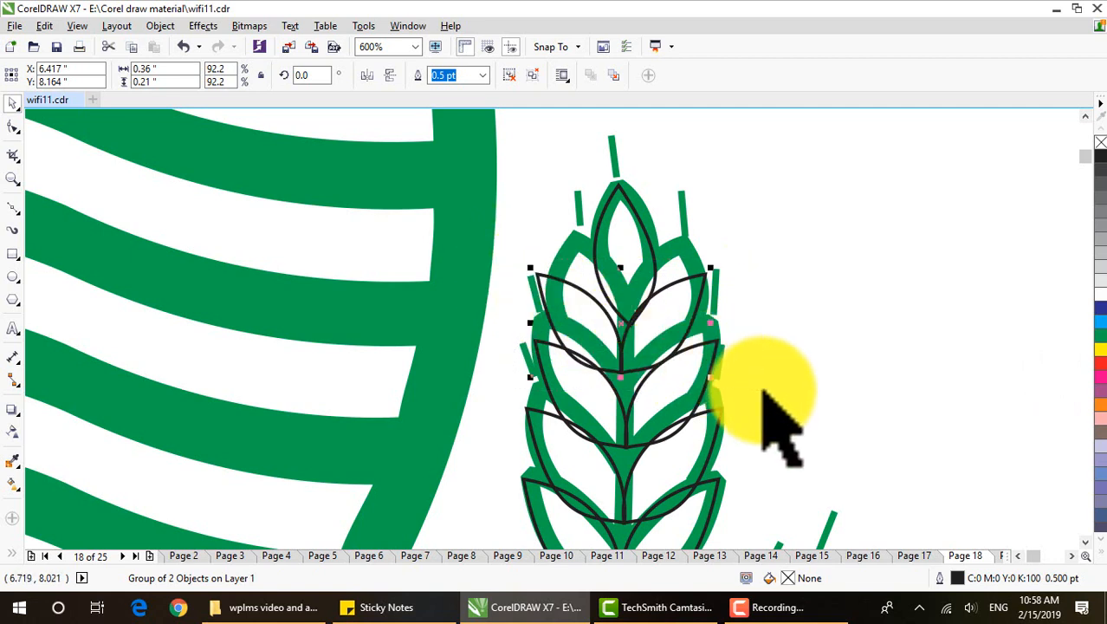
{"action": "key", "text": "Right"}
{"action": "key", "text": "Right"}
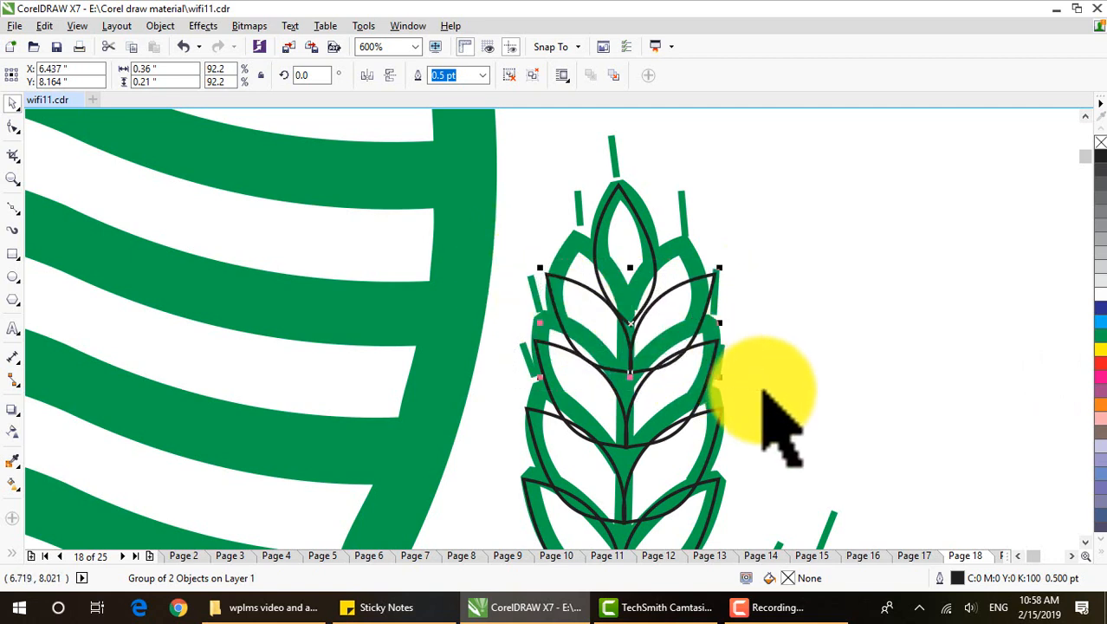
{"action": "key", "text": "Down"}
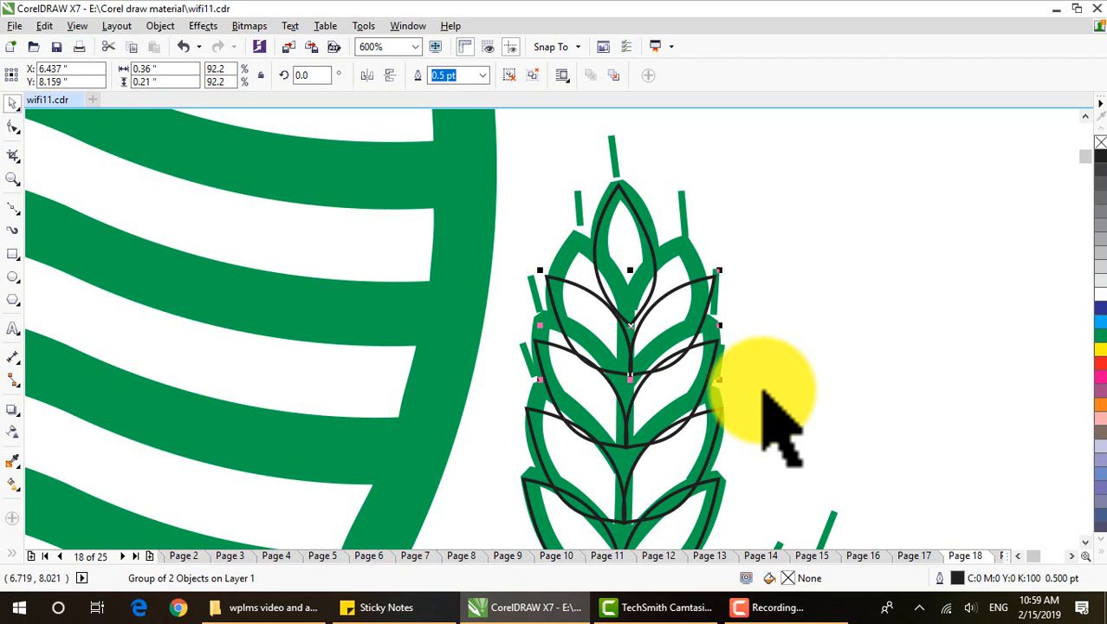
{"action": "key", "text": "Up"}
{"action": "key", "text": "Up"}
{"action": "key", "text": "Left"}
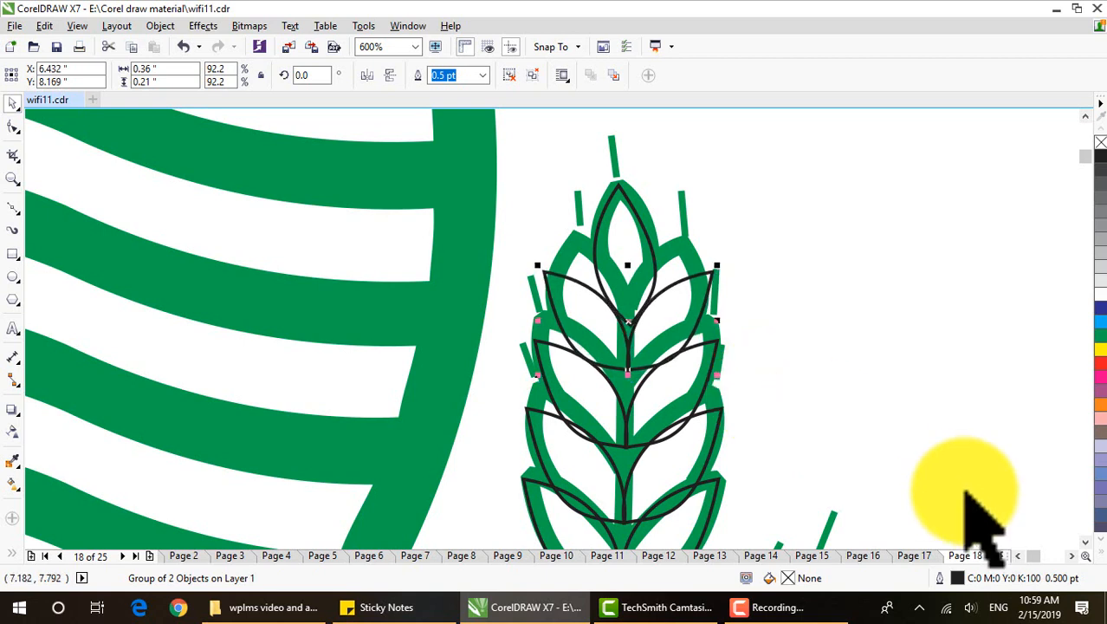
{"action": "left_click", "coordinate": [809, 333]}
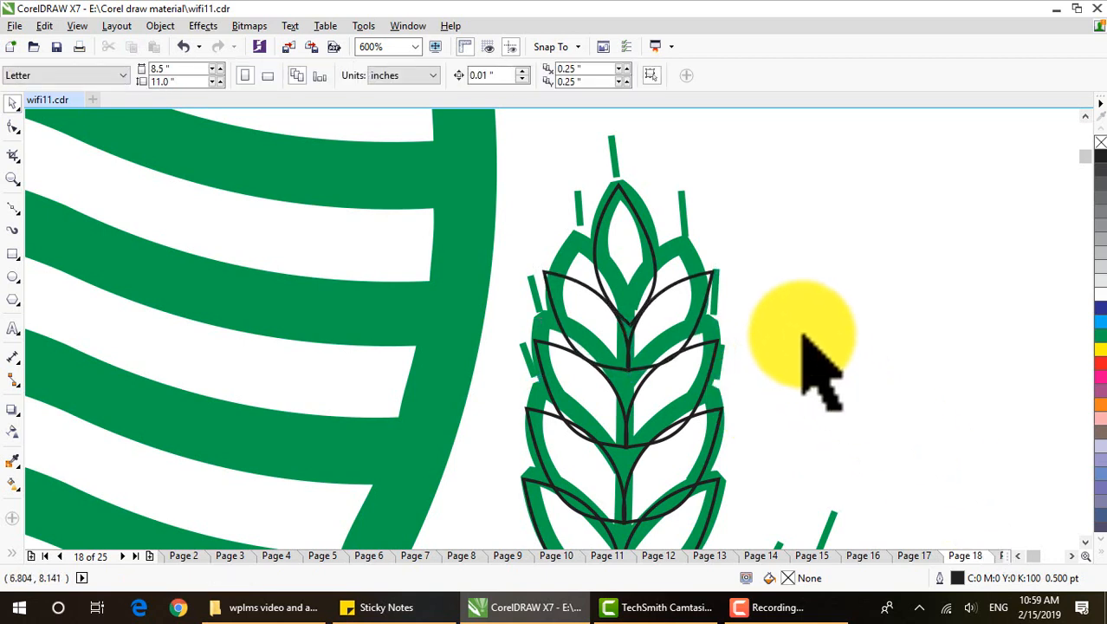
Ungroup the fourth pair and rotate its right grain outline to about 1.3° to follow the original grain
{"action": "left_click", "coordinate": [712, 343]}
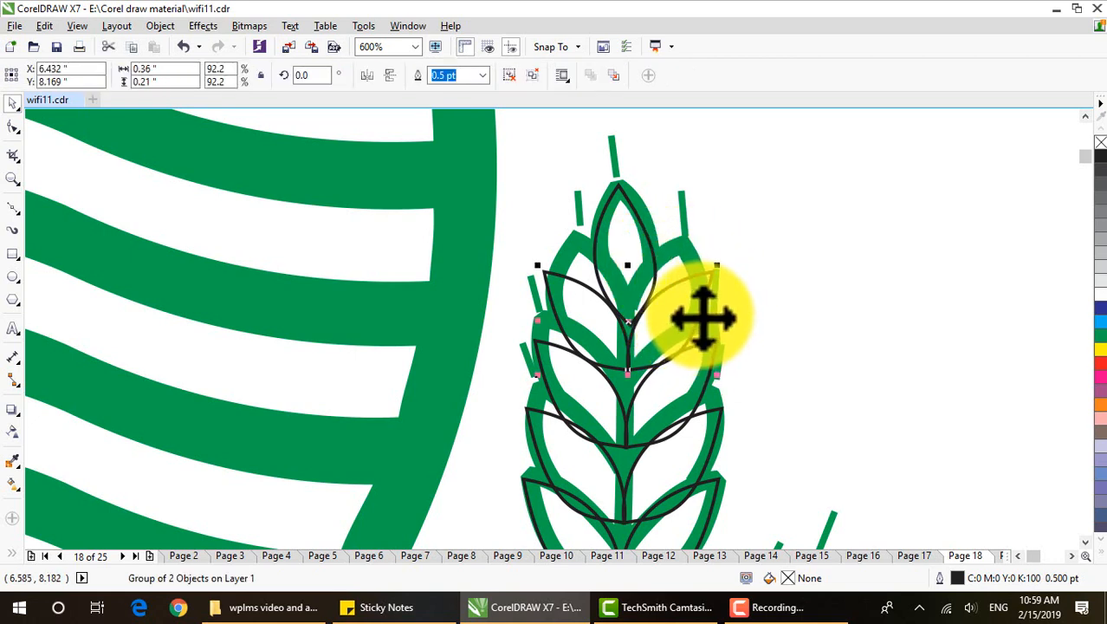
{"action": "right_click", "coordinate": [703, 318]}
{"action": "left_click", "coordinate": [783, 258]}
{"action": "left_click", "coordinate": [815, 308]}
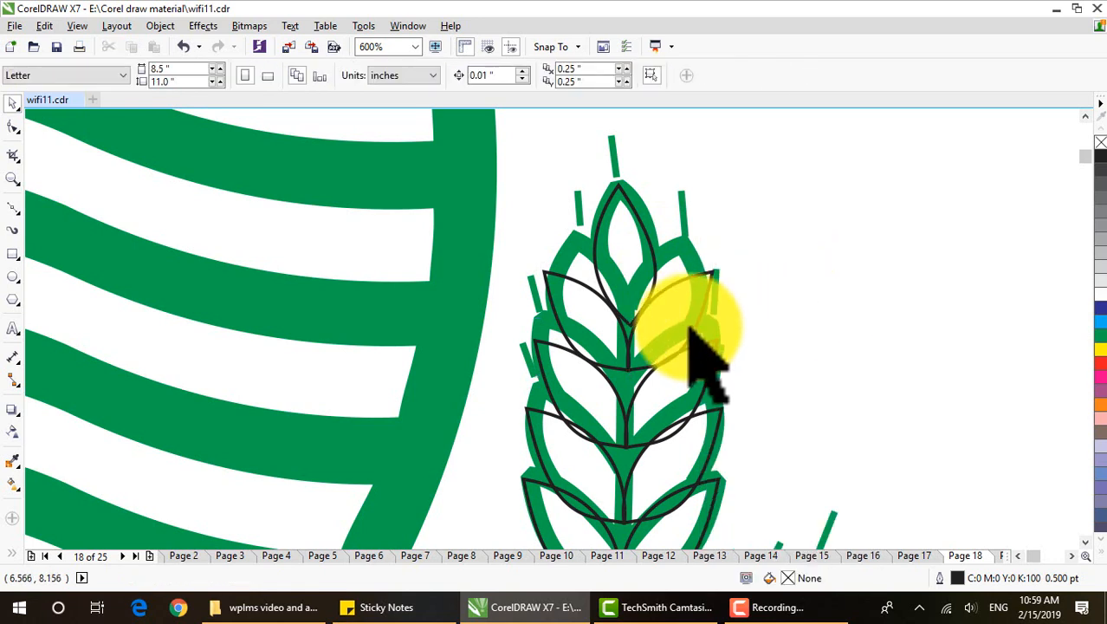
{"action": "left_click", "coordinate": [692, 329]}
{"action": "left_click", "coordinate": [698, 319]}
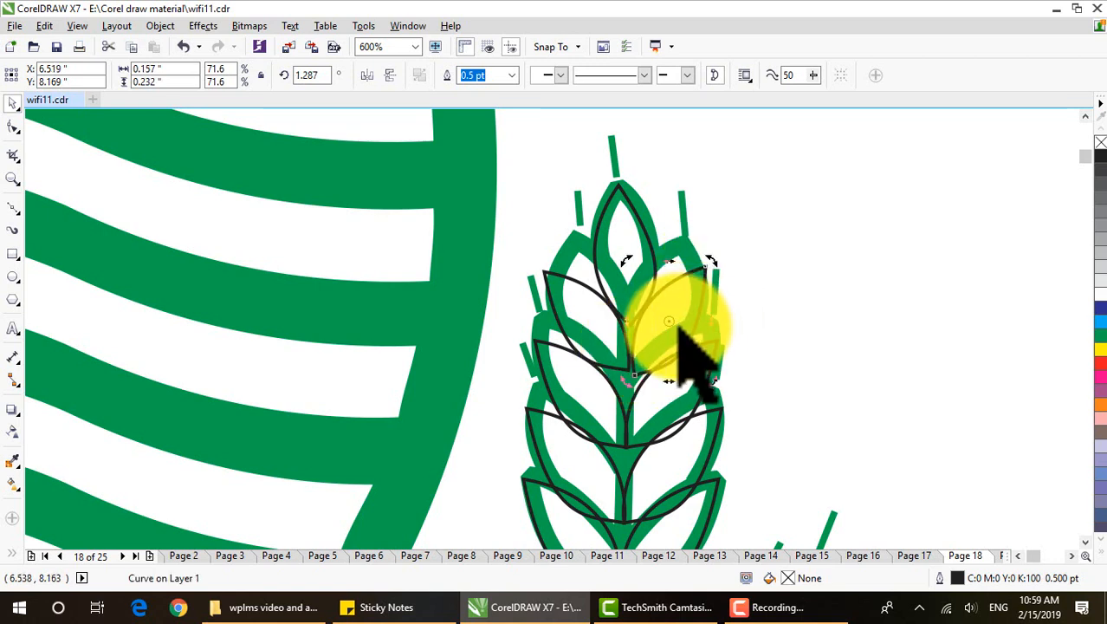
{"action": "left_click", "coordinate": [742, 330]}
{"action": "left_click", "coordinate": [689, 330]}
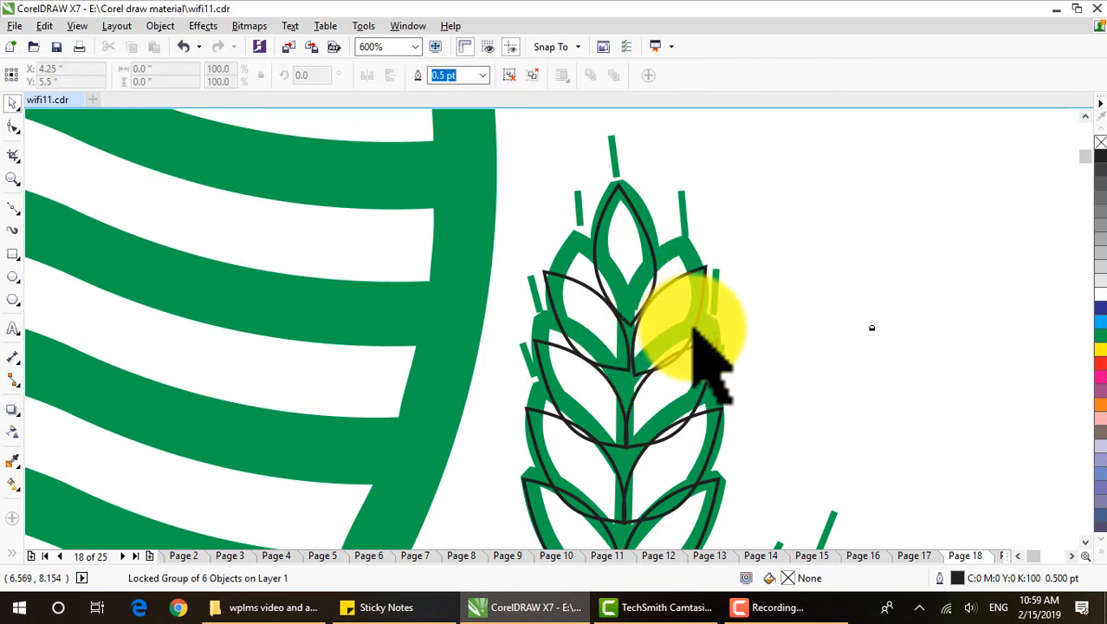
{"action": "left_click", "coordinate": [678, 335]}
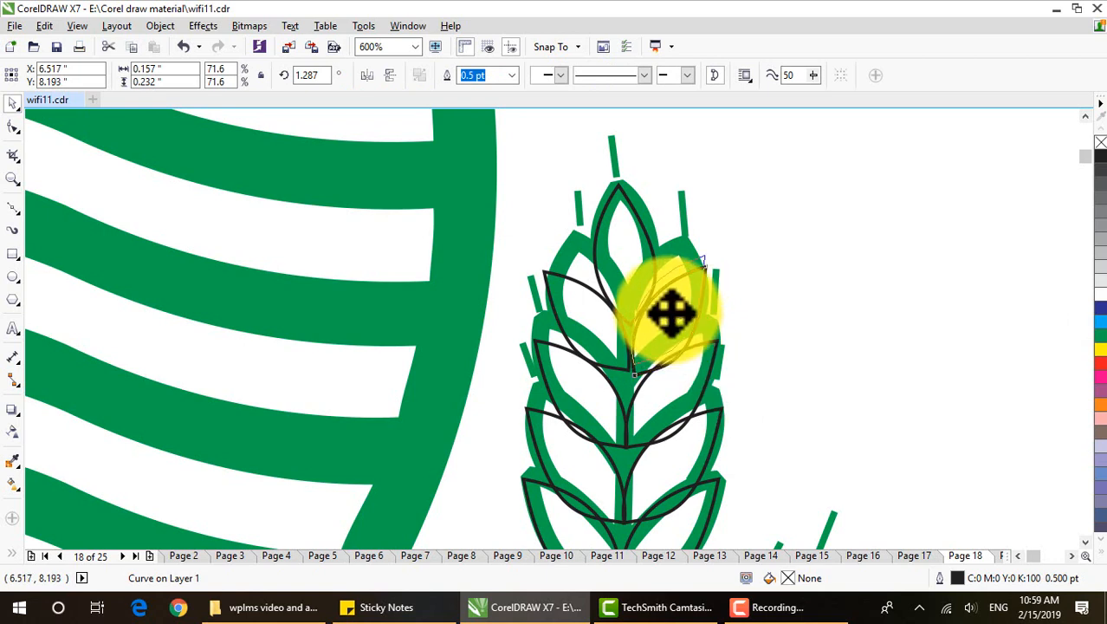
{"action": "left_click", "coordinate": [882, 309]}
Rotate the fourth pair's left grain outline to about 178.2° to match the steeper original grain
{"action": "left_click", "coordinate": [569, 346]}
{"action": "left_click", "coordinate": [565, 346]}
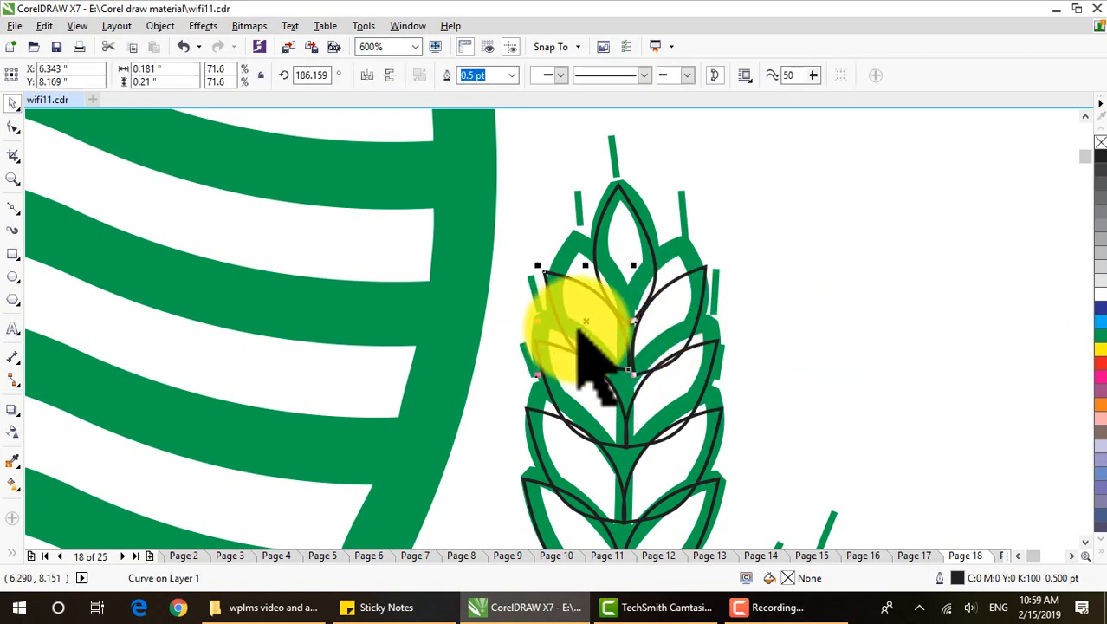
{"action": "left_click_drag", "start_coordinate": [539, 276], "coordinate": [553, 274]}
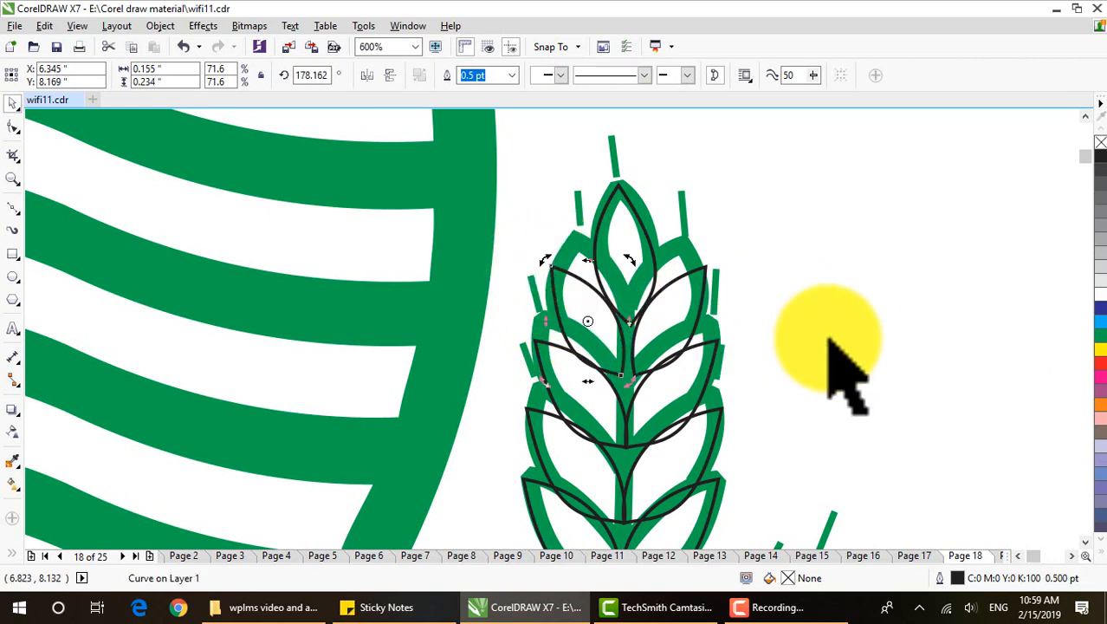
Move the fourth pair's right grain outline inward so it meets the left outline along the stem
{"action": "scroll", "coordinate": [685, 373], "scroll_direction": "up", "scroll_amount": 2}
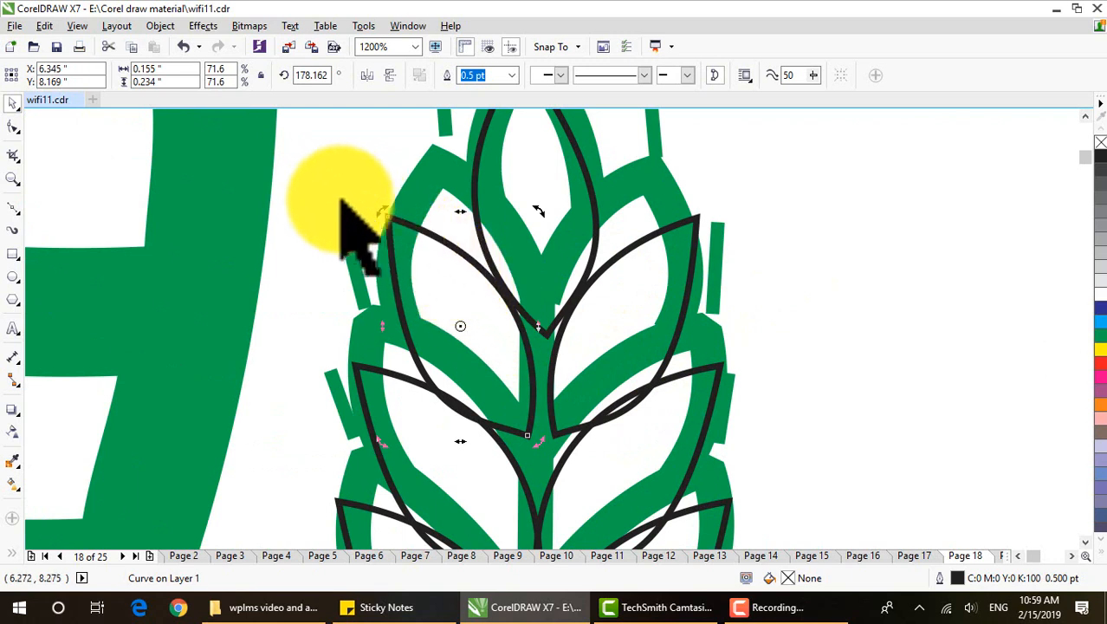
{"action": "left_click", "coordinate": [600, 396]}
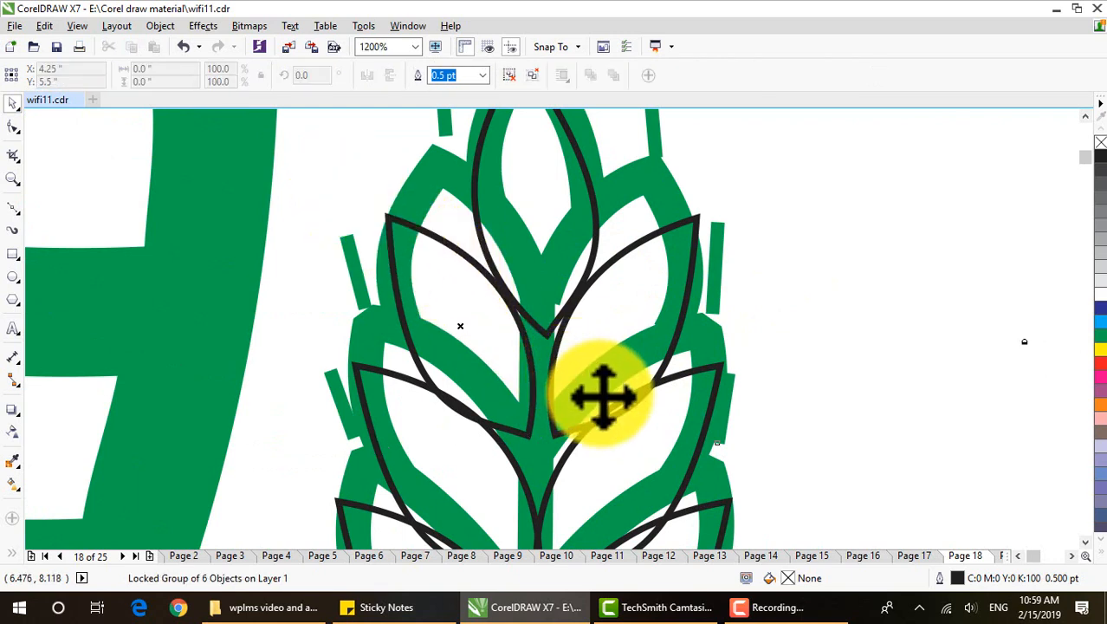
{"action": "left_click", "coordinate": [555, 401]}
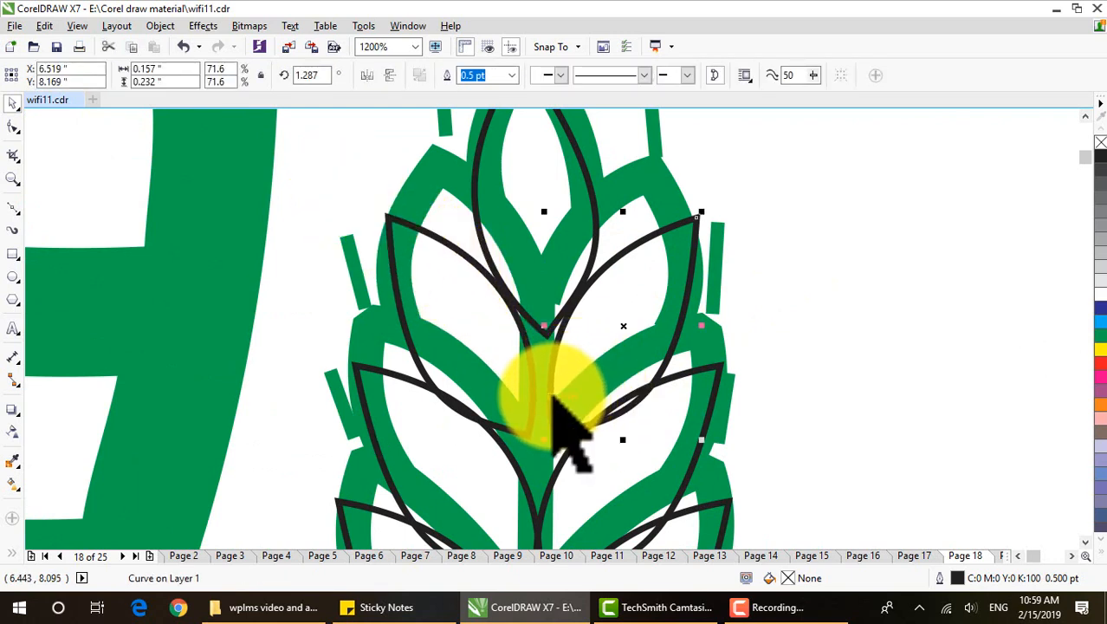
{"action": "left_click_drag", "start_coordinate": [554, 399], "coordinate": [537, 396]}
Draw 2-point line awns above the tip grain and the top pair's right and left grains, about 0.09, 0.06 and 0.04 inches tall
{"action": "scroll", "coordinate": [680, 396], "scroll_direction": "down", "scroll_amount": 3}
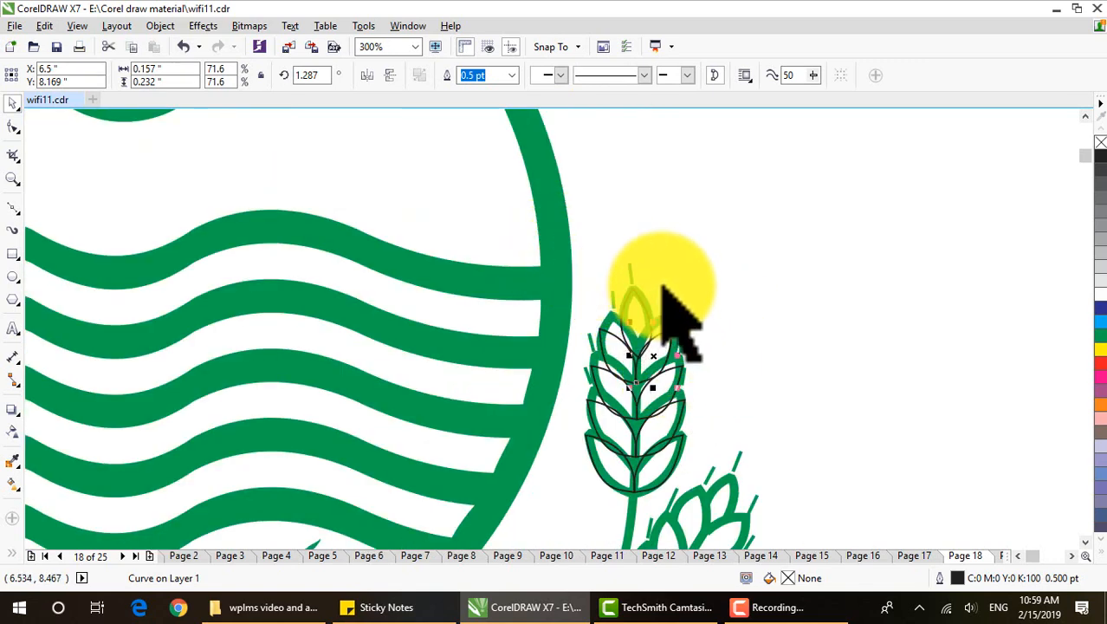
{"action": "left_click", "coordinate": [13, 208]}
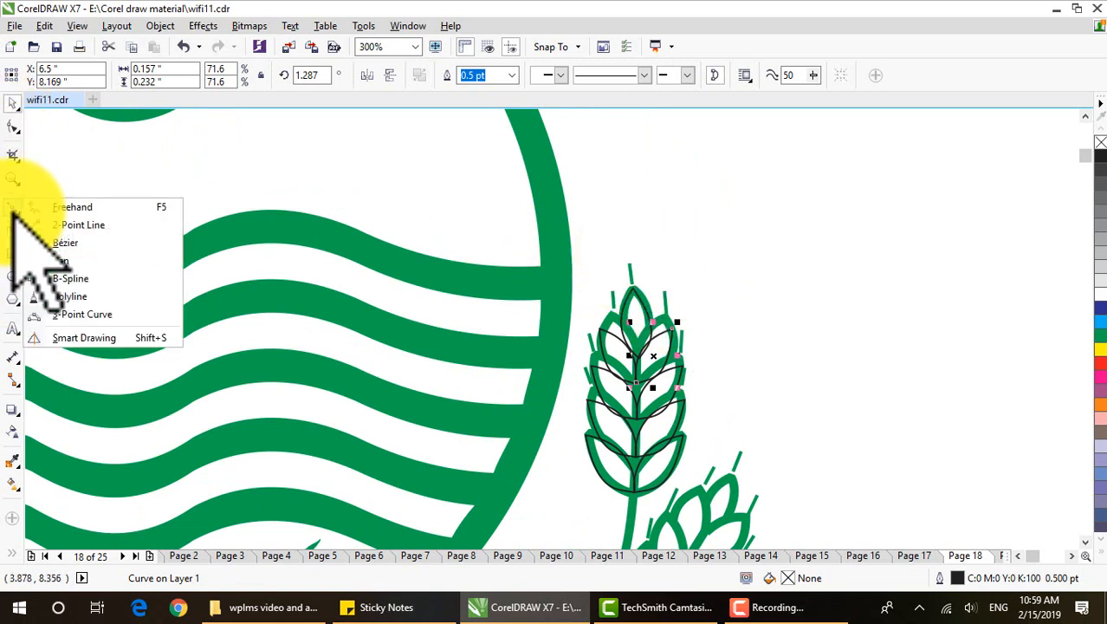
{"action": "left_click", "coordinate": [61, 222]}
{"action": "scroll", "coordinate": [644, 250], "scroll_direction": "up", "scroll_amount": 2}
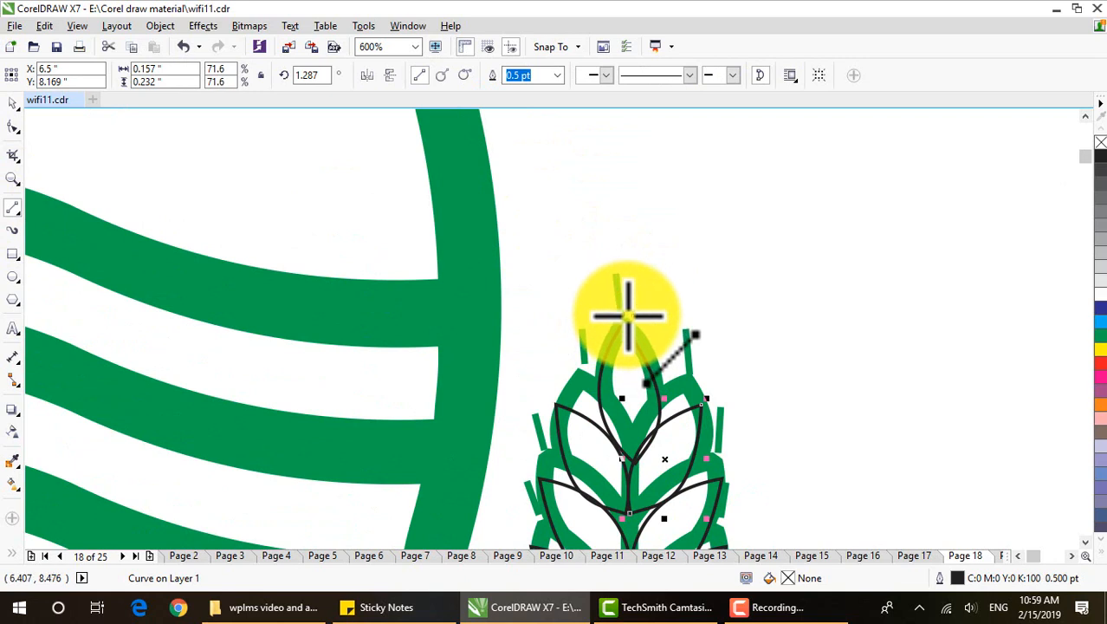
{"action": "left_click_drag", "start_coordinate": [617, 318], "coordinate": [617, 267]}
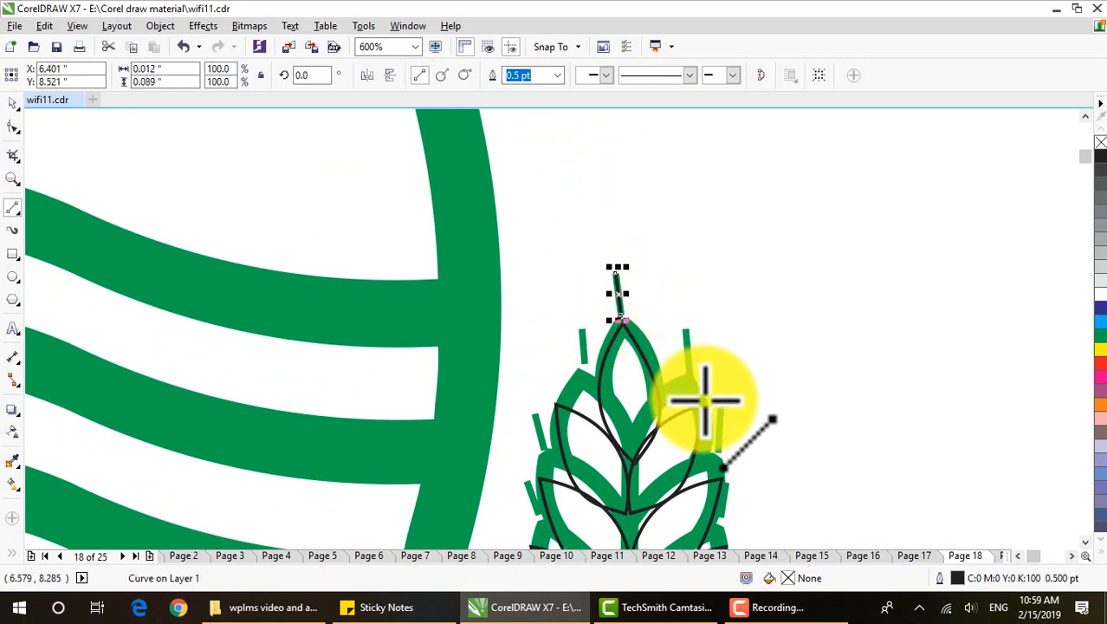
{"action": "left_click_drag", "start_coordinate": [704, 402], "coordinate": [703, 374]}
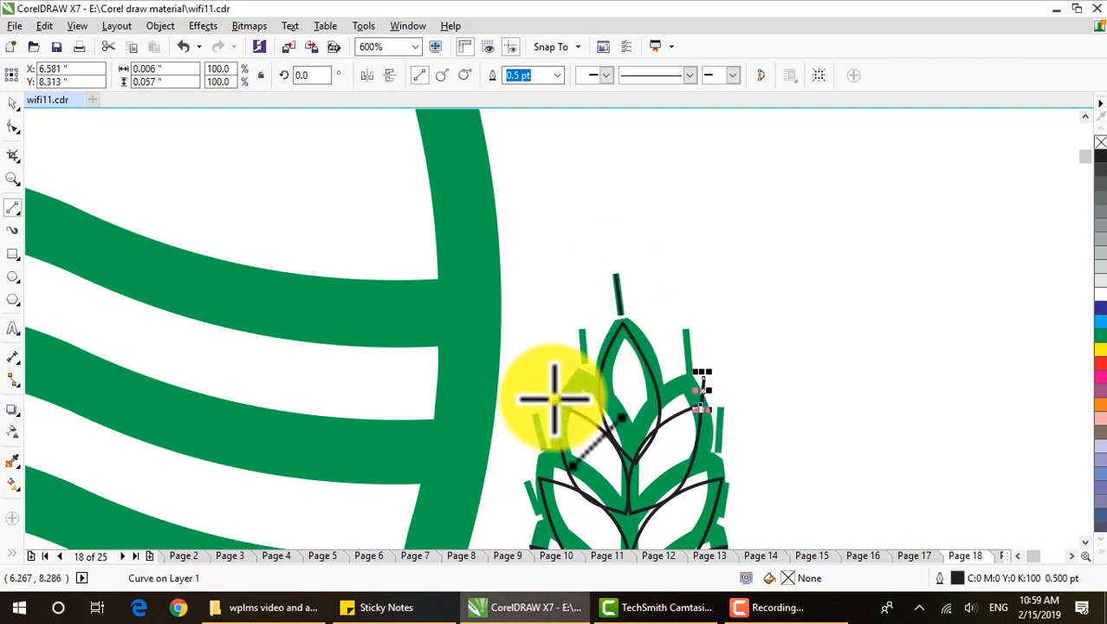
{"action": "left_click_drag", "start_coordinate": [553, 397], "coordinate": [550, 376]}
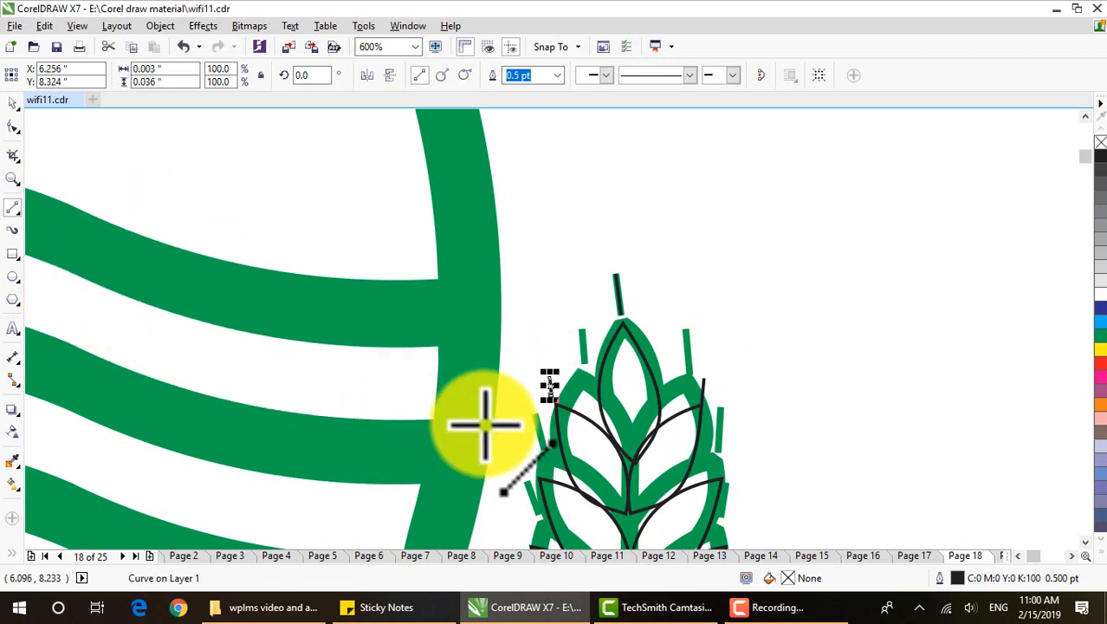
Draw short straight awns at the outer tips of the lower grain pairs on both sides of the ear
{"action": "left_click_drag", "start_coordinate": [540, 470], "coordinate": [542, 440]}
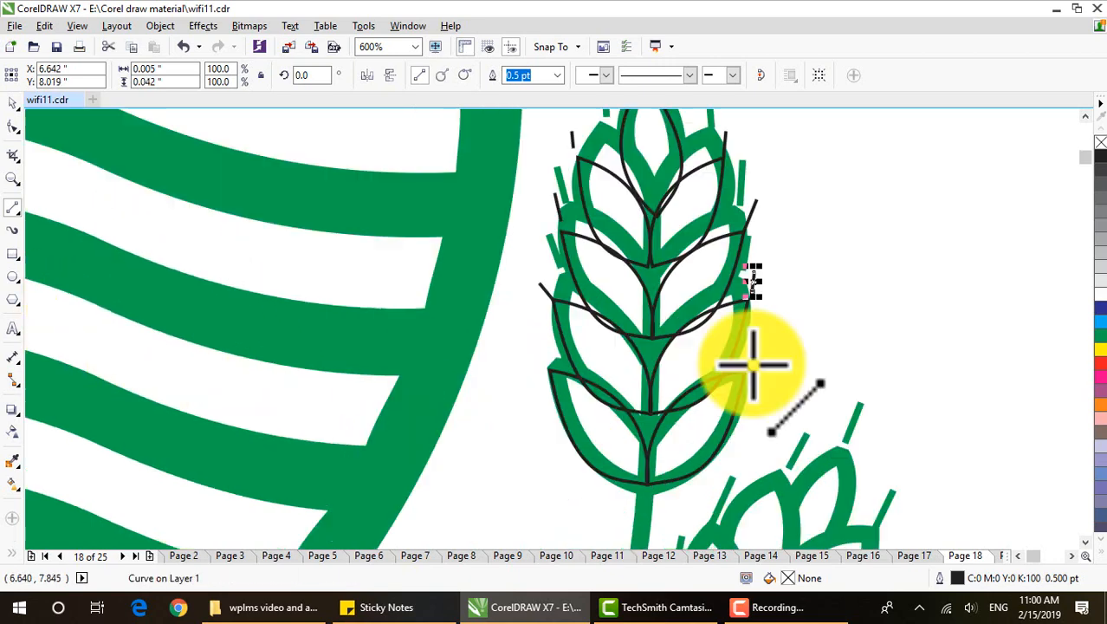
{"action": "left_click_drag", "start_coordinate": [753, 364], "coordinate": [754, 354]}
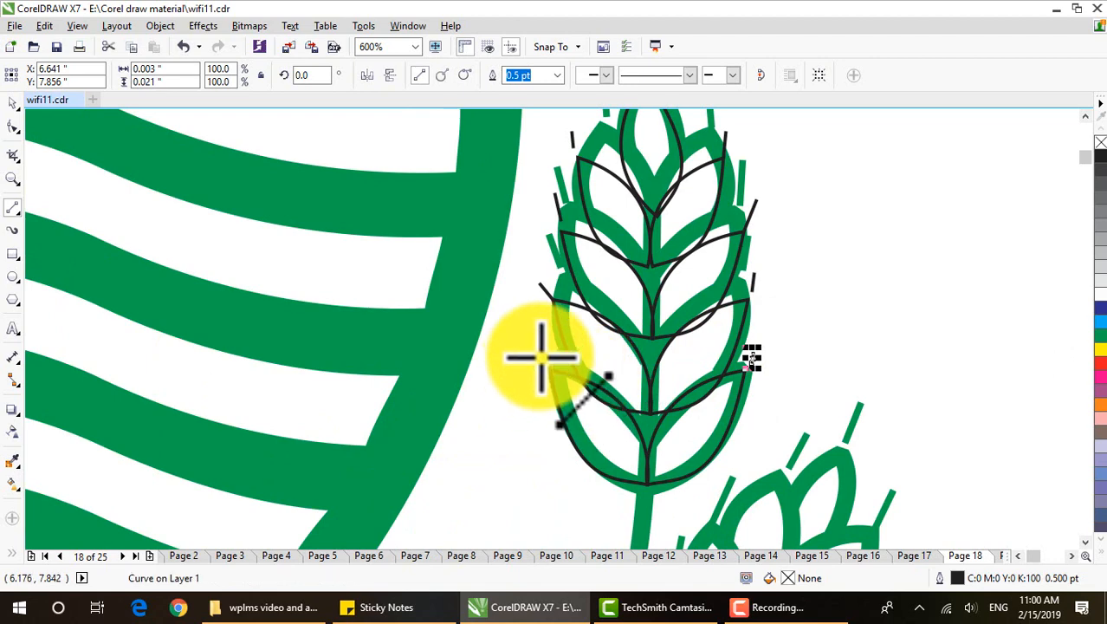
{"action": "left_click_drag", "start_coordinate": [547, 361], "coordinate": [551, 344]}
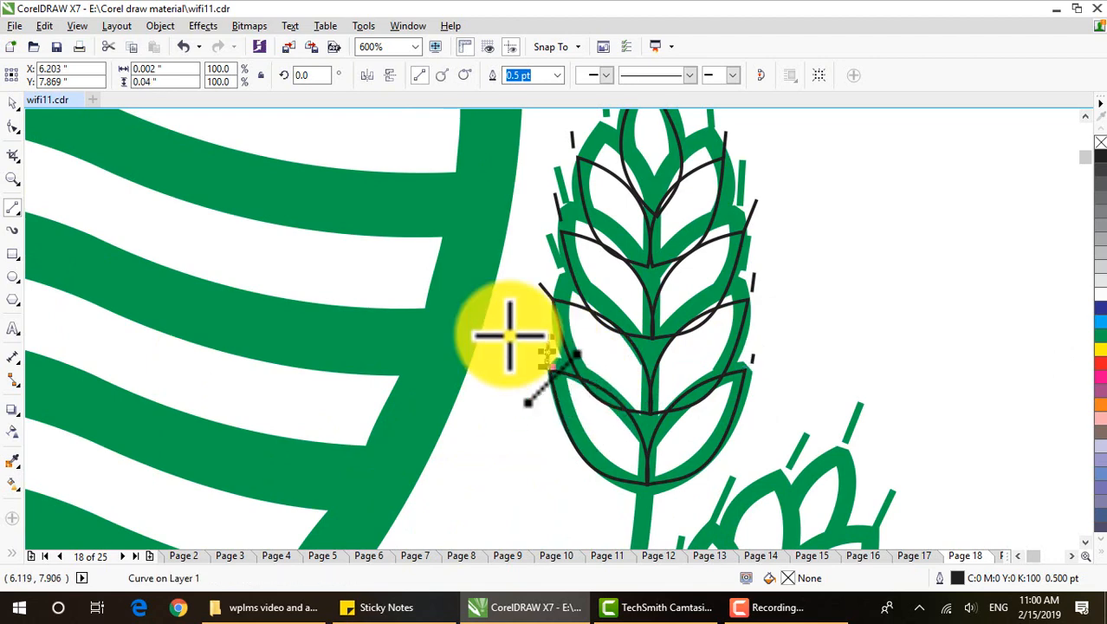
Move all the traced grain outlines and awns together off the original ear into the empty area beside the emblem
{"action": "scroll", "coordinate": [509, 335], "scroll_direction": "down", "scroll_amount": 2}
{"action": "left_click", "coordinate": [9, 103]}
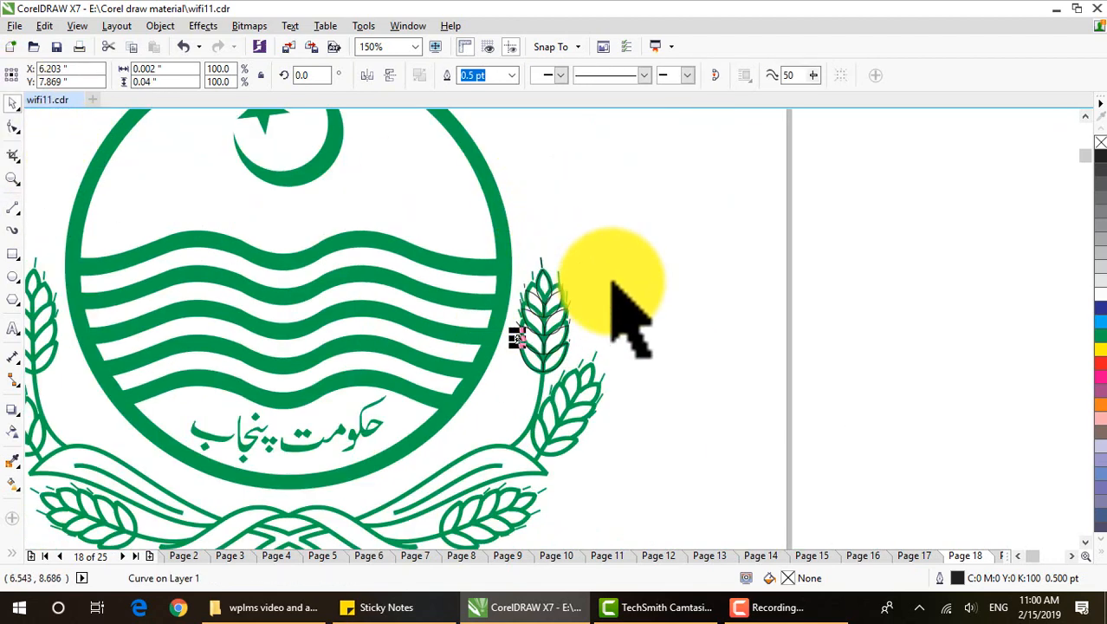
{"action": "left_click_drag", "start_coordinate": [601, 235], "coordinate": [504, 383]}
{"action": "left_click_drag", "start_coordinate": [541, 349], "coordinate": [725, 249]}
{"action": "left_click", "coordinate": [753, 244]}
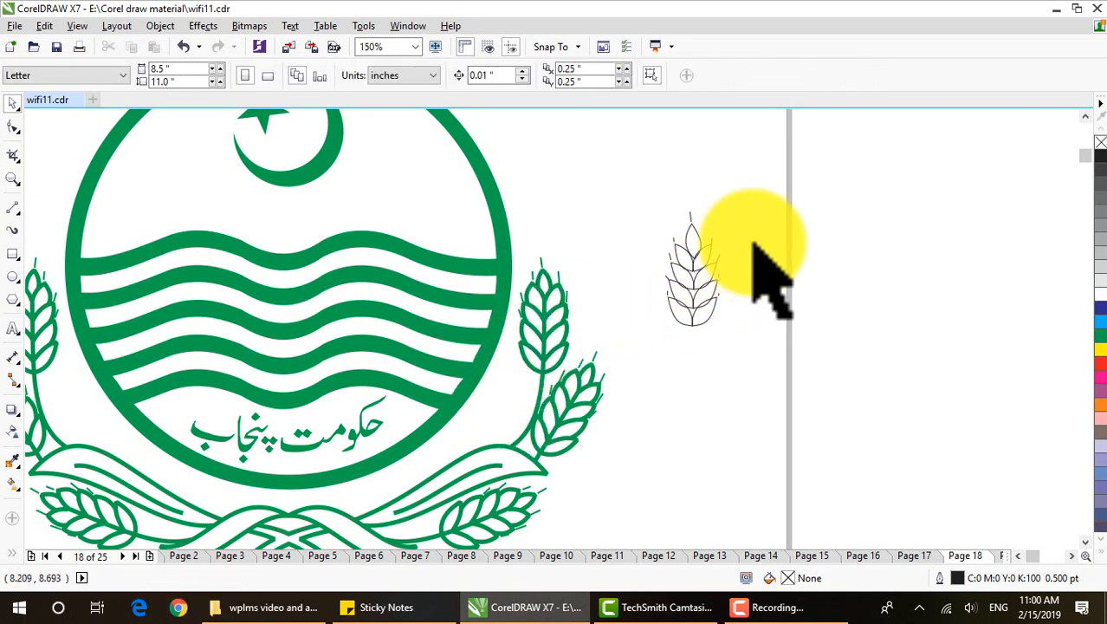
Draw a curved Bézier stem down from the base of the traced ear, about 0.19 by 0.61 inches
{"action": "left_click", "coordinate": [15, 210]}
{"action": "left_click", "coordinate": [56, 244]}
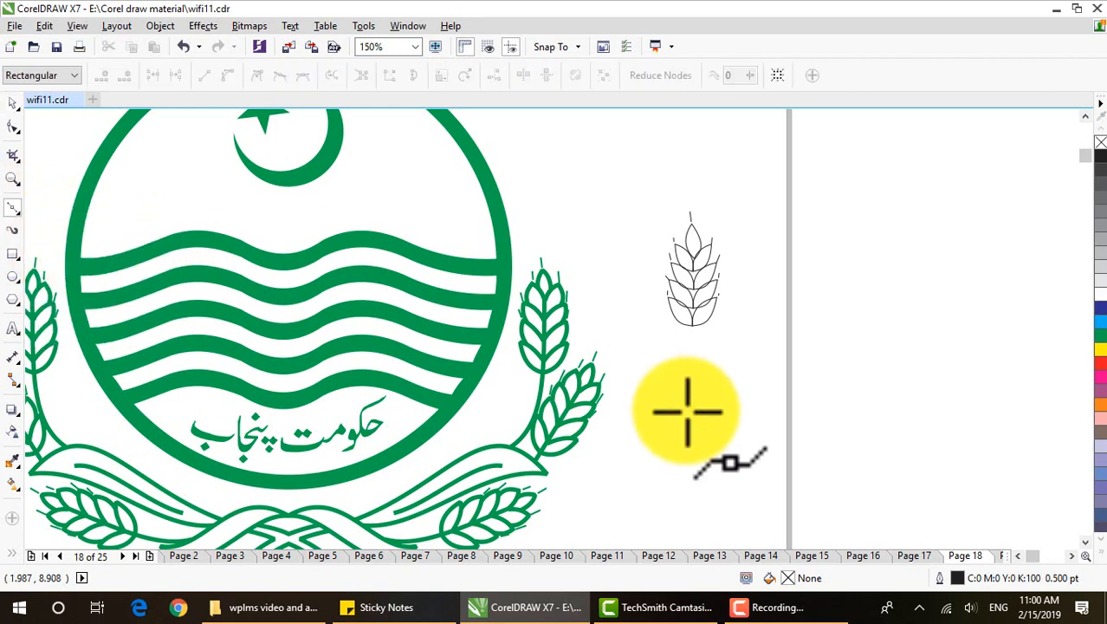
{"action": "left_click", "coordinate": [692, 327]}
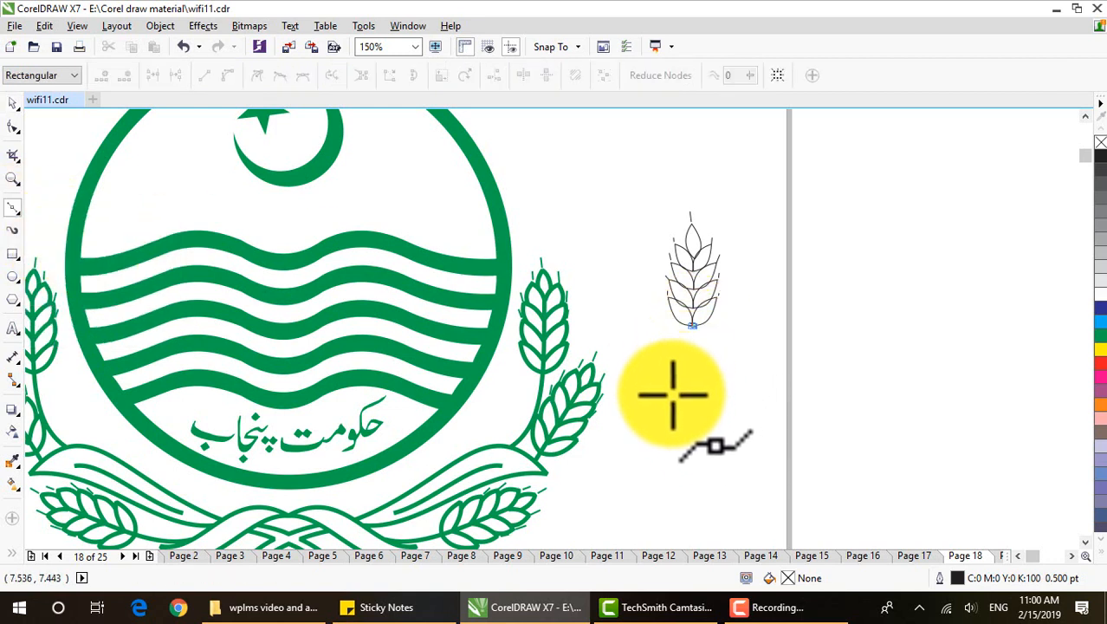
{"action": "left_click_drag", "start_coordinate": [678, 396], "coordinate": [645, 402]}
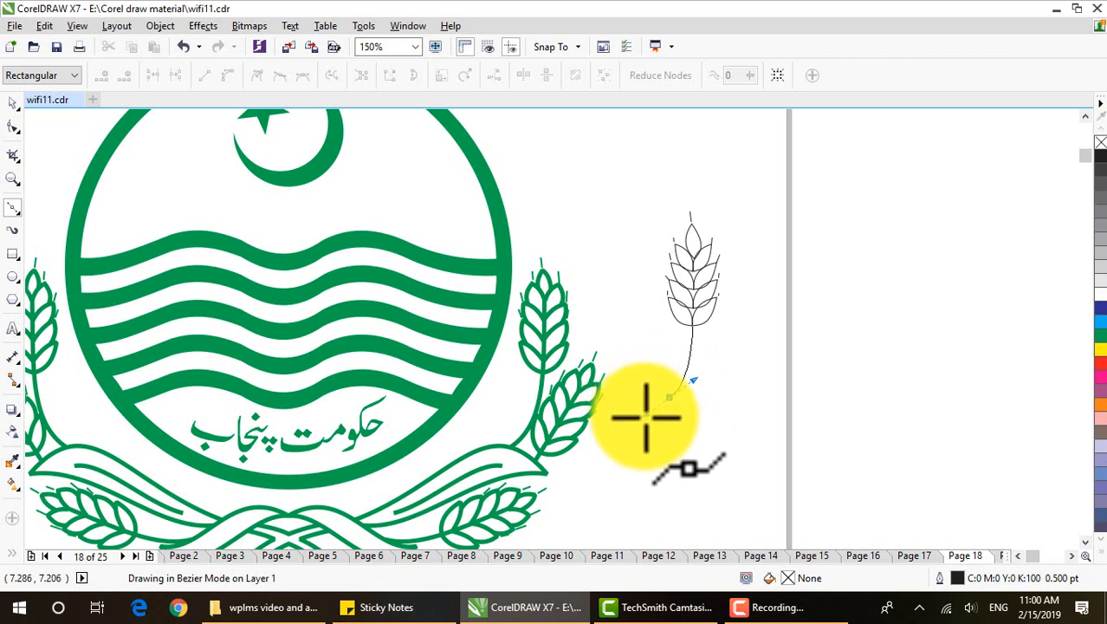
{"action": "left_click", "coordinate": [13, 102]}
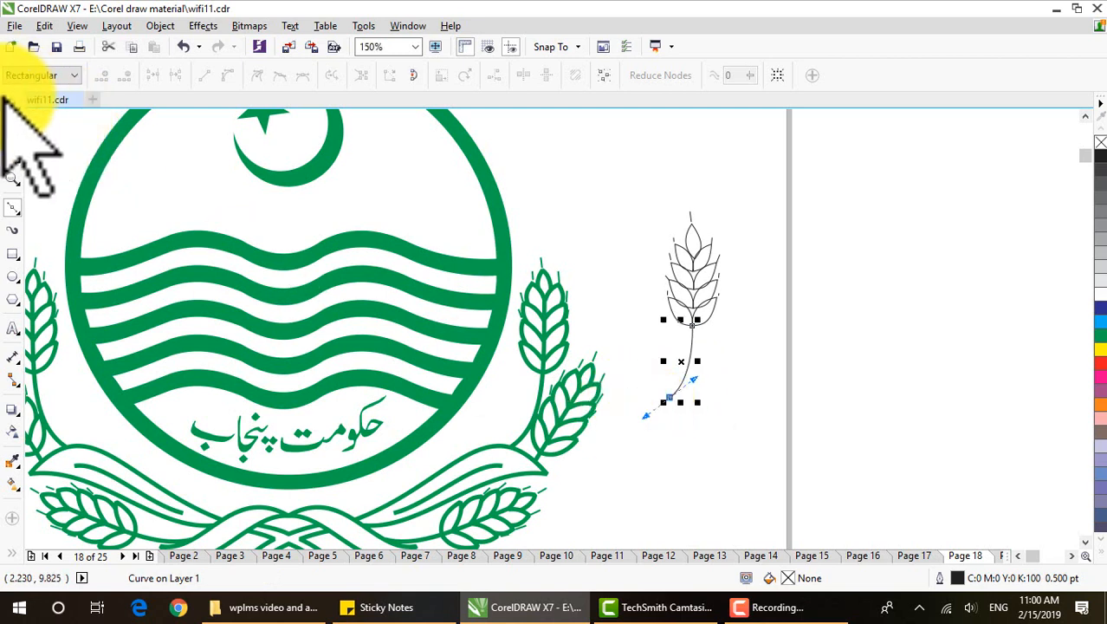
{"action": "key", "text": "Escape"}
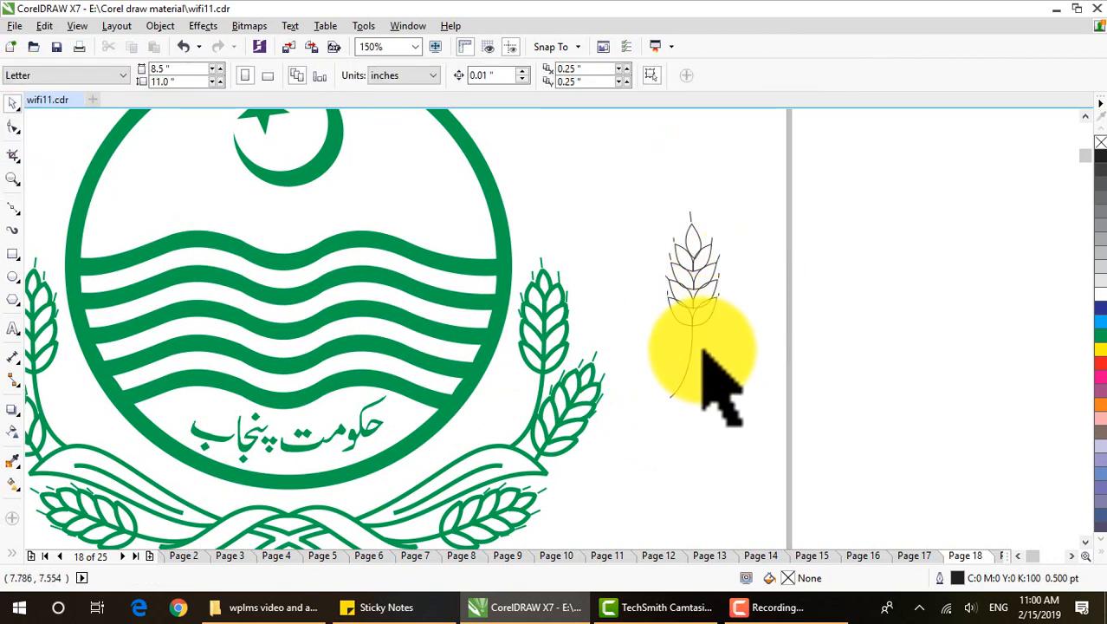
Draw a Bézier centre line through the ear from the base of the lowest grains to the base of the tip grain
{"action": "scroll", "coordinate": [697, 336], "scroll_direction": "up", "scroll_amount": 2}
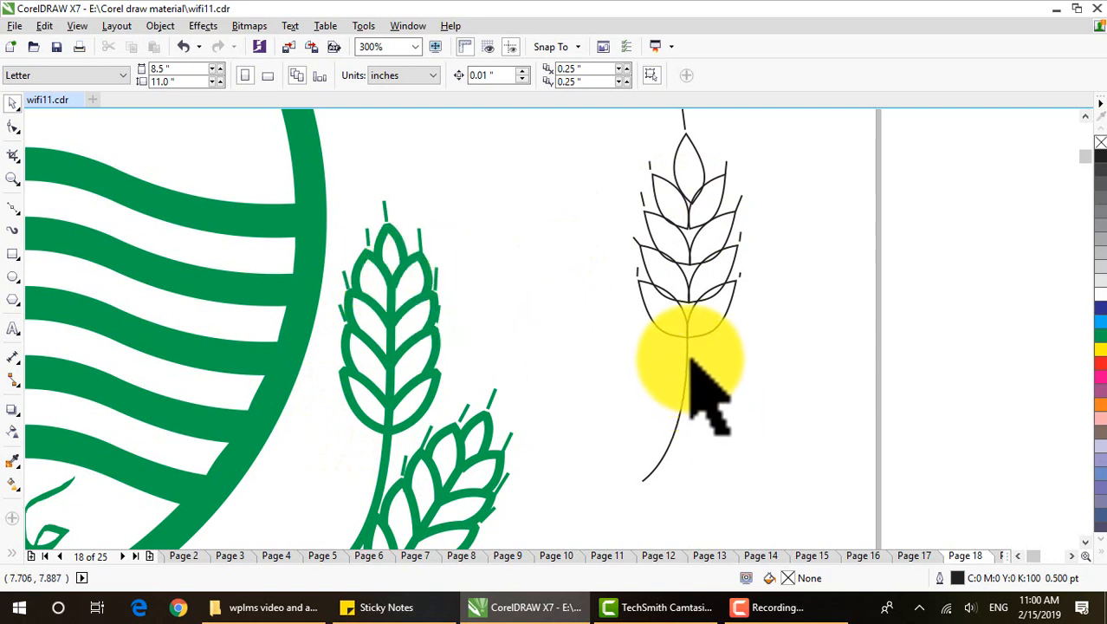
{"action": "left_click", "coordinate": [13, 207]}
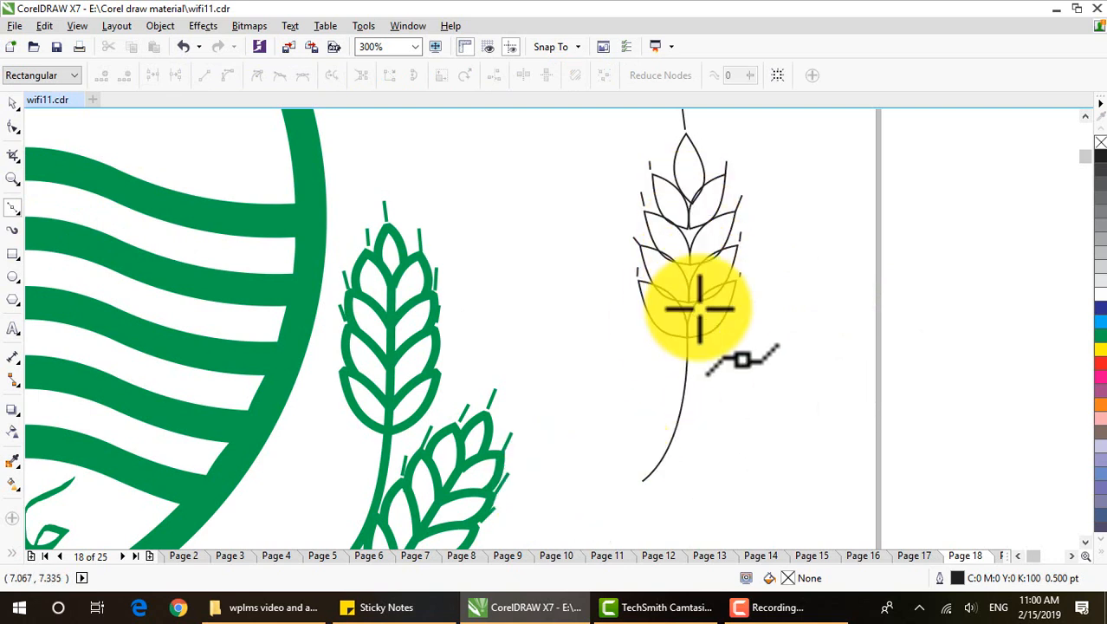
{"action": "left_click", "coordinate": [686, 338]}
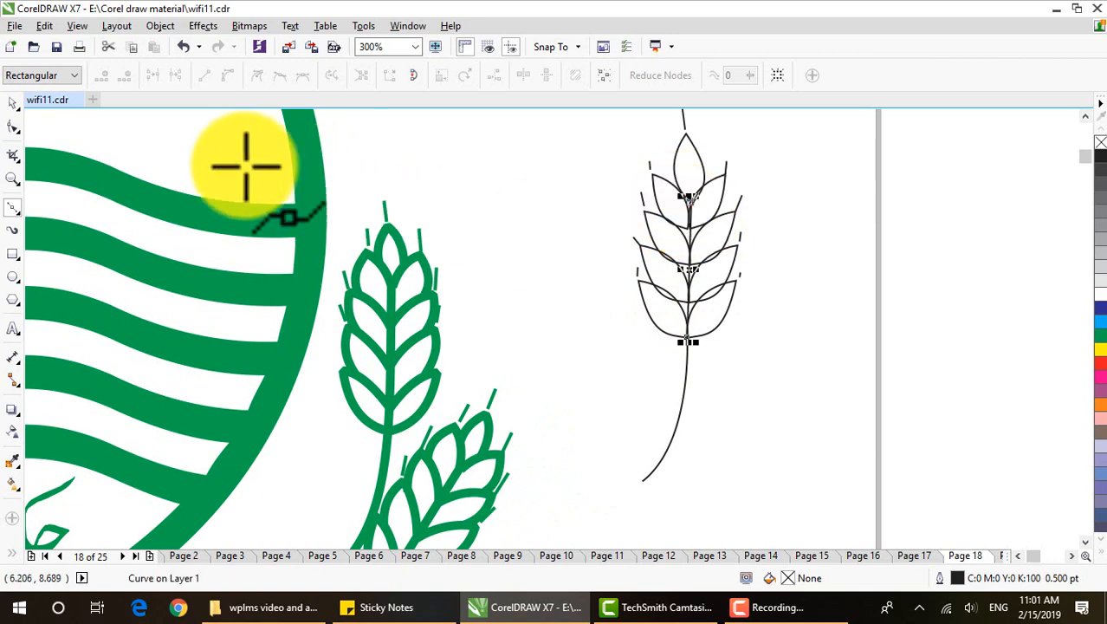
{"action": "left_click", "coordinate": [11, 102]}
{"action": "left_click", "coordinate": [808, 359]}
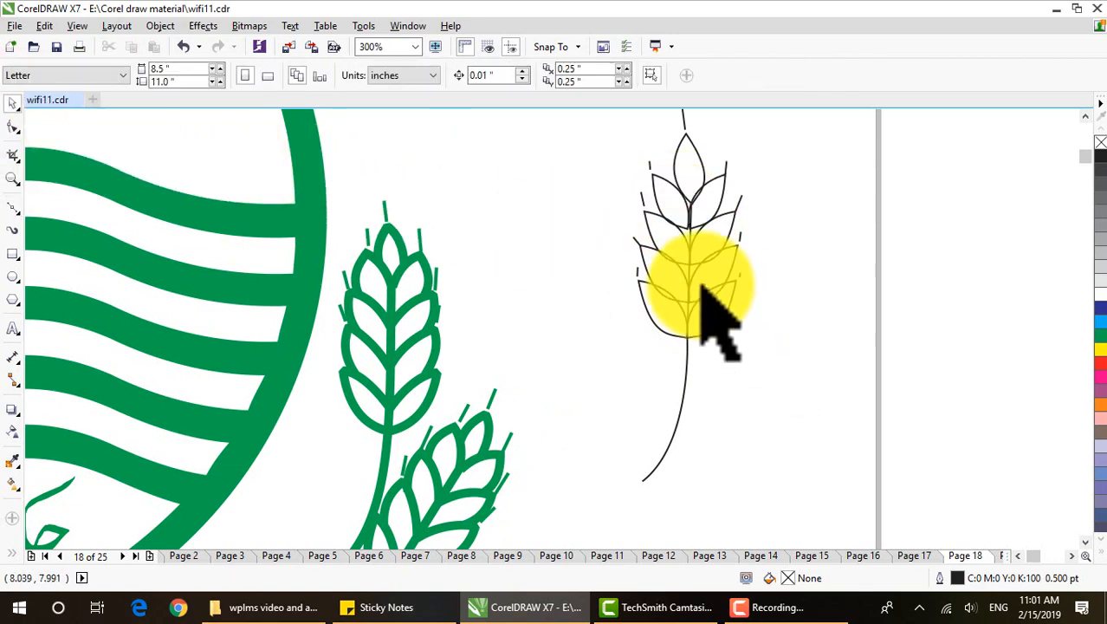
Try a 2.0 pt outline width on the whole traced ear, including its awns and stem
{"action": "key", "text": "ctrl+a"}
{"action": "scroll", "coordinate": [682, 257], "scroll_direction": "down", "scroll_amount": 1}
{"action": "left_click_drag", "start_coordinate": [685, 207], "coordinate": [809, 459]}
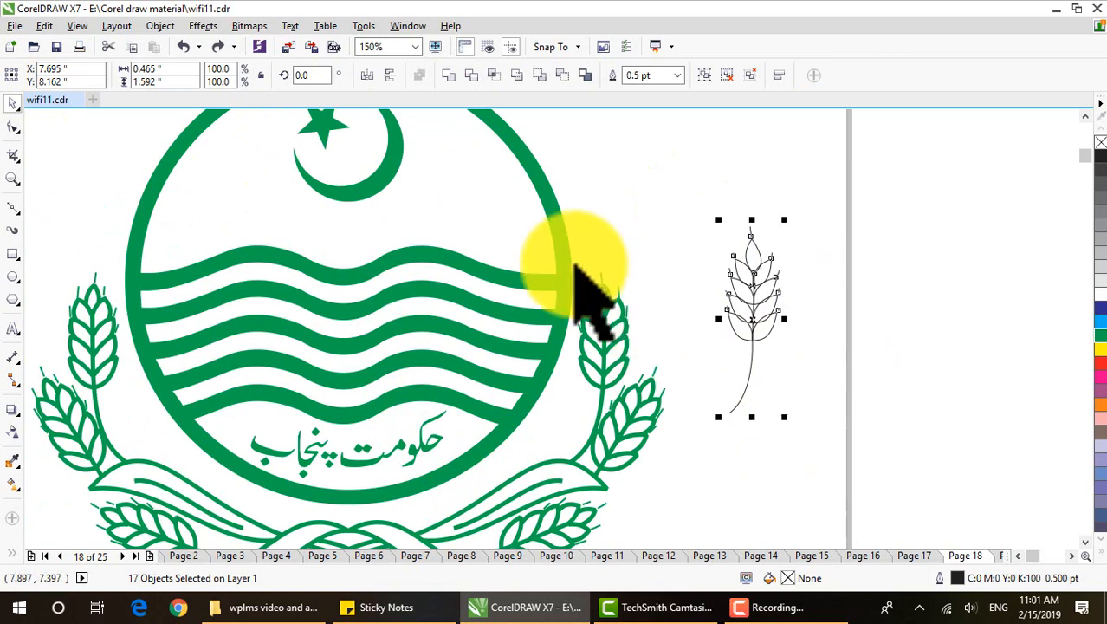
{"action": "left_click", "coordinate": [676, 75]}
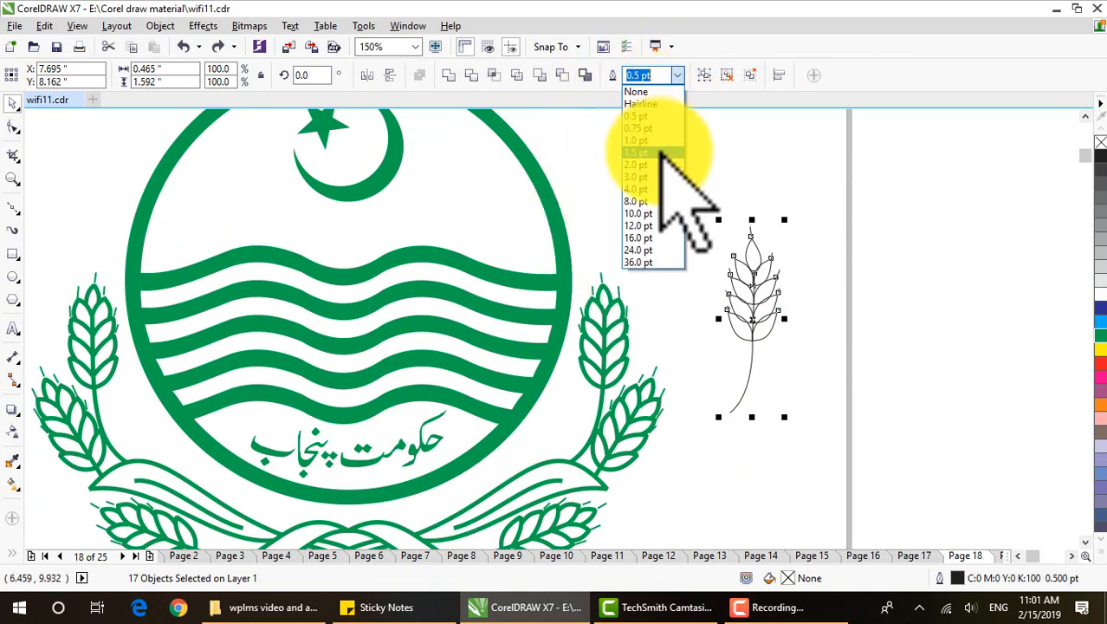
{"action": "left_click", "coordinate": [657, 163]}
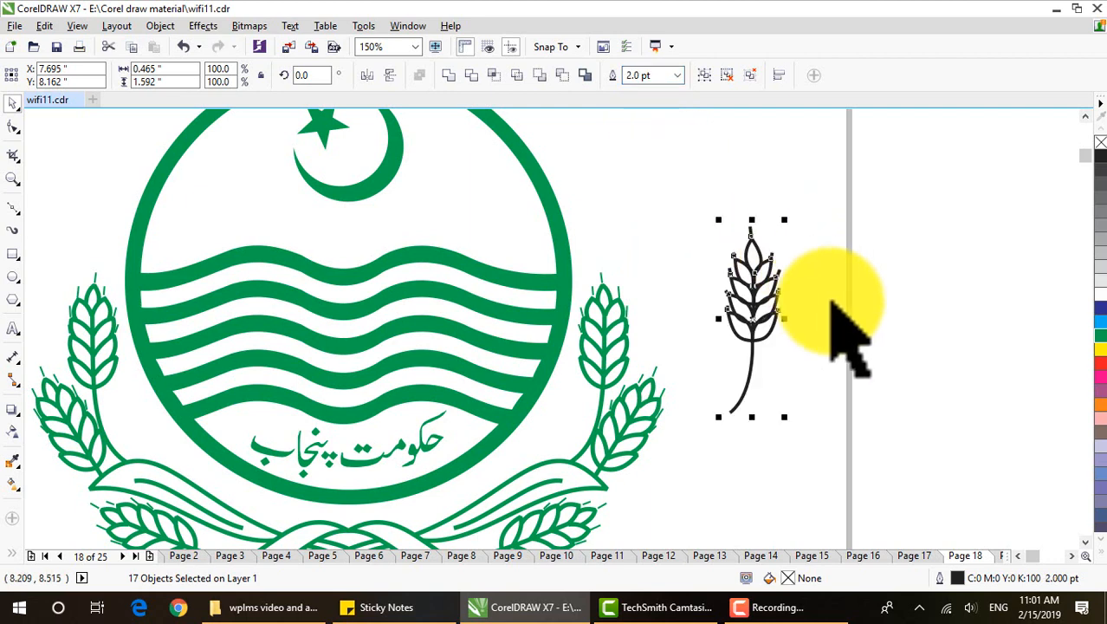
{"action": "scroll", "coordinate": [801, 317], "scroll_direction": "up", "scroll_amount": 2}
{"action": "scroll", "coordinate": [798, 307], "scroll_direction": "down", "scroll_amount": 2}
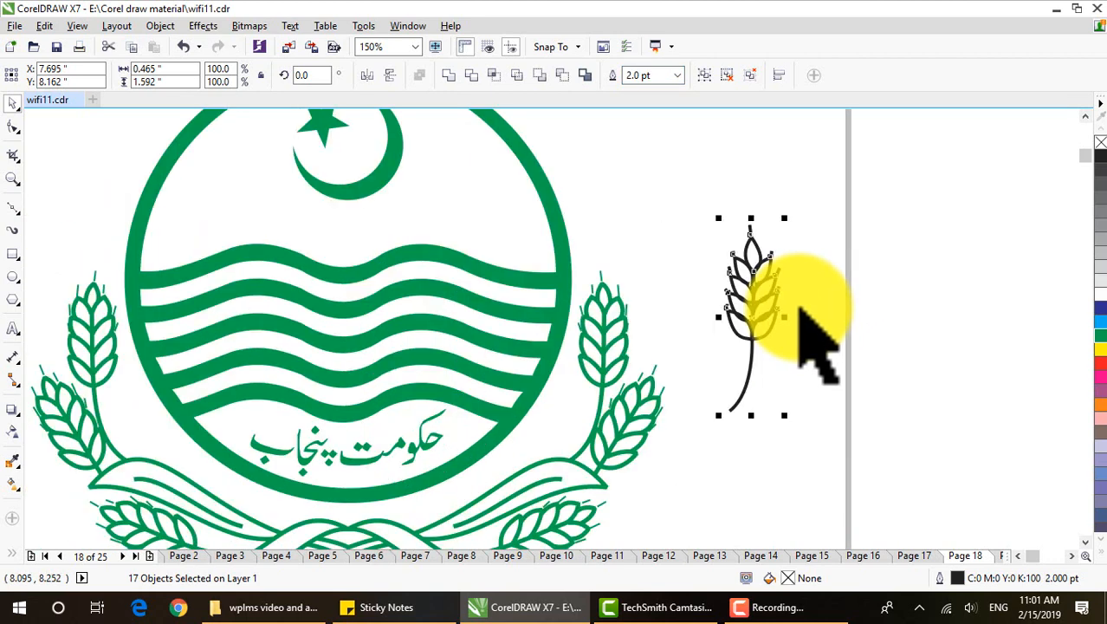
{"action": "scroll", "coordinate": [802, 316], "scroll_direction": "up", "scroll_amount": 2}
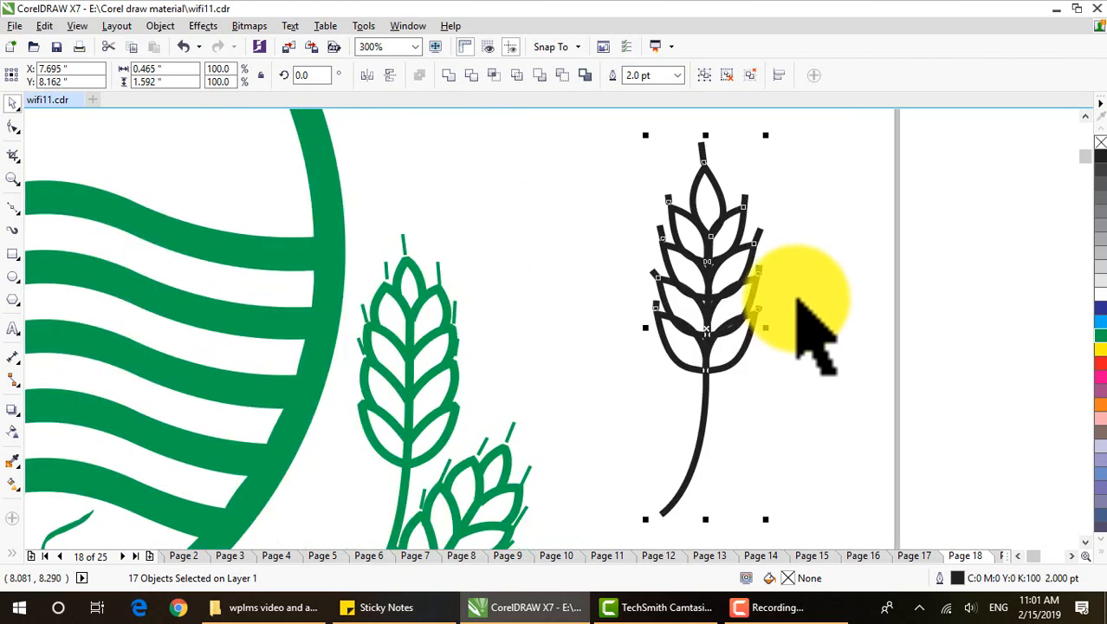
{"action": "key", "text": "ctrl+z"}
Set the outline width of only the grain outlines, from the tip grain to the lowest pair, to 2.0 pt
{"action": "left_click", "coordinate": [708, 206]}
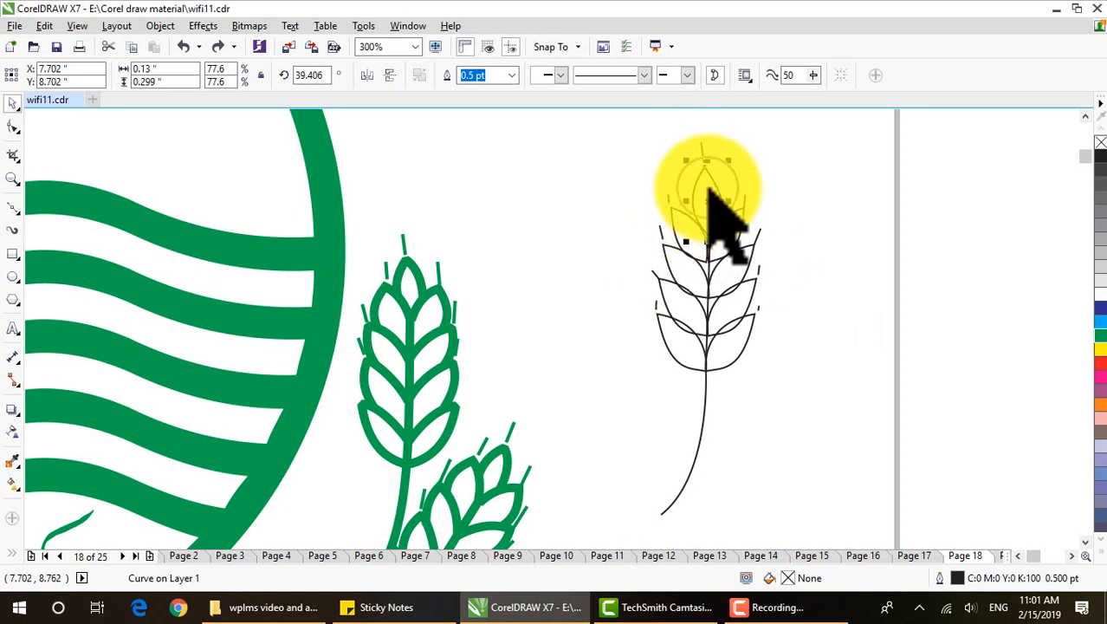
{"action": "left_click", "coordinate": [680, 223], "text": "shift"}
{"action": "left_click", "coordinate": [732, 264], "text": "shift"}
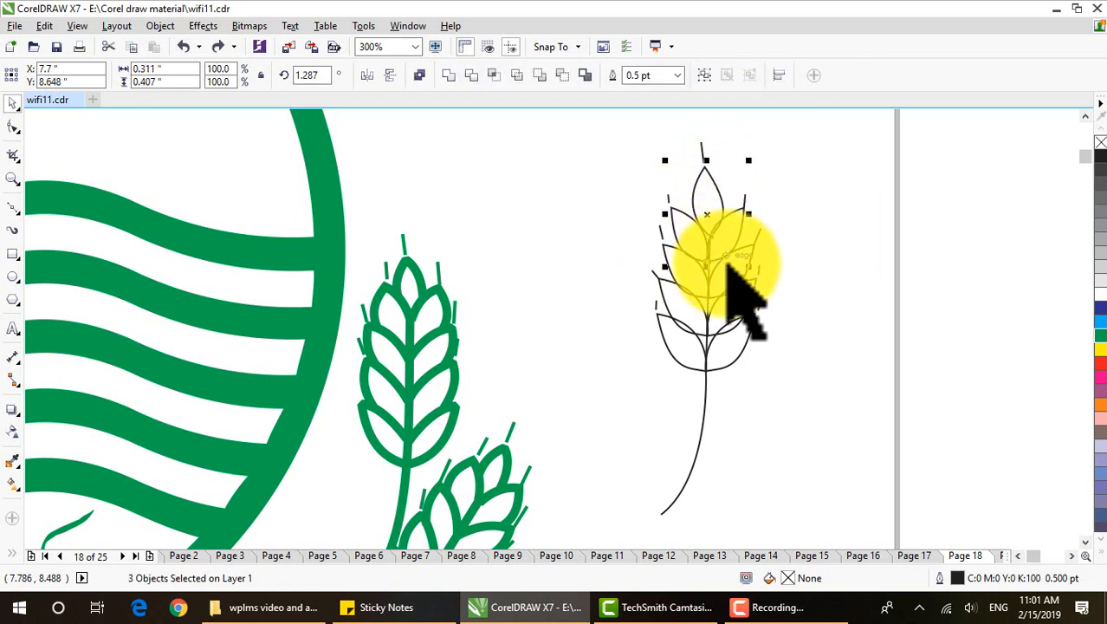
{"action": "left_click", "coordinate": [694, 291], "text": "shift"}
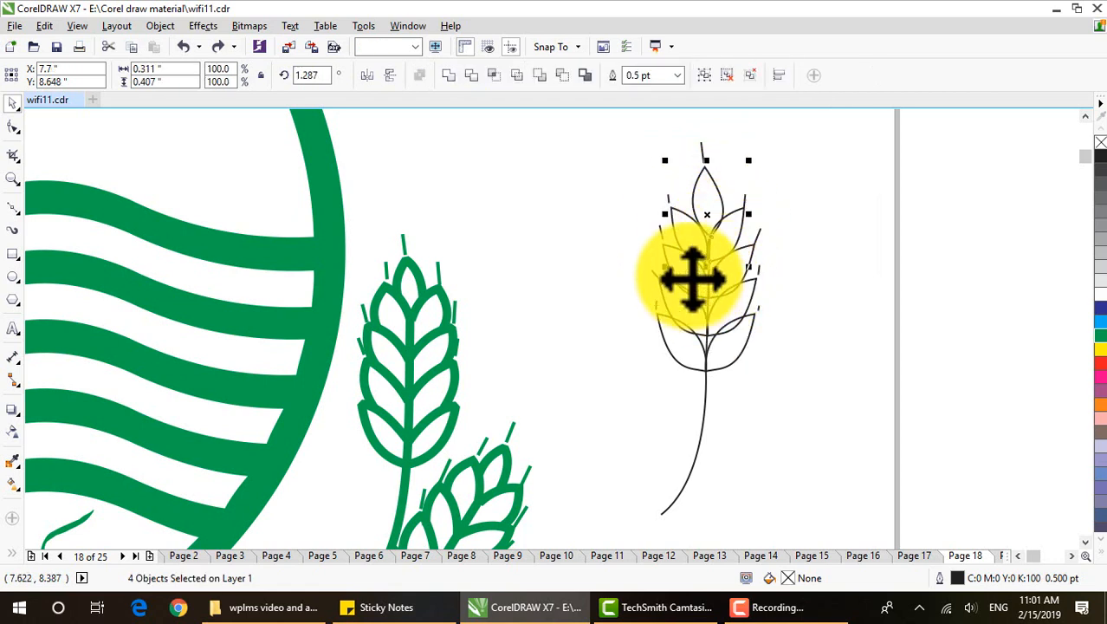
{"action": "left_click", "coordinate": [698, 293], "text": "shift"}
{"action": "left_click", "coordinate": [697, 299], "text": "shift"}
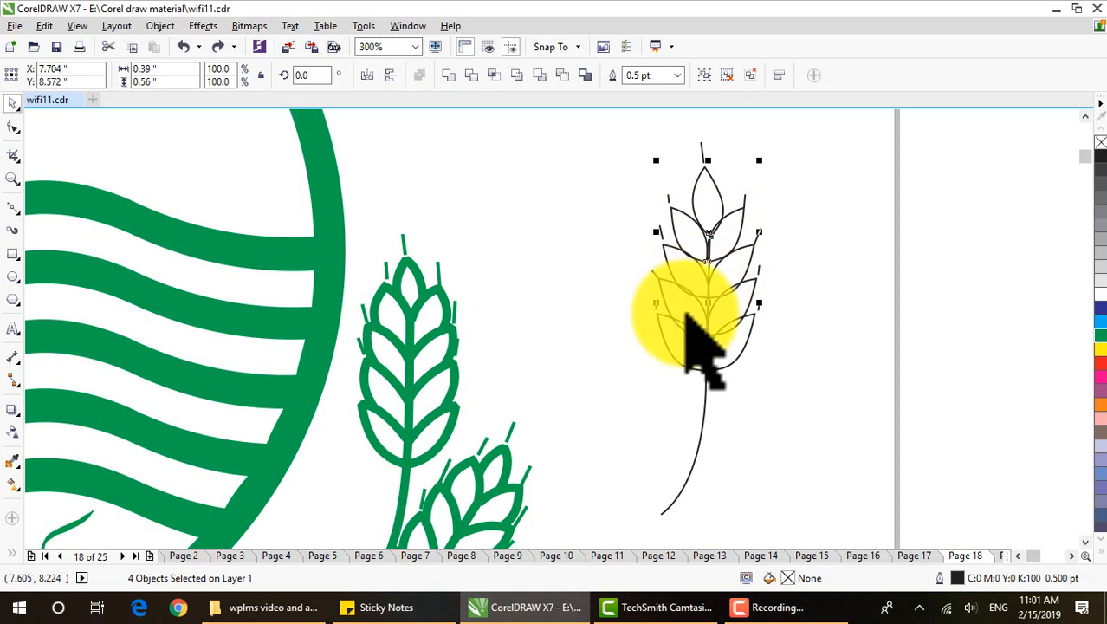
{"action": "left_click", "coordinate": [728, 323], "text": "shift"}
{"action": "left_click", "coordinate": [730, 322], "text": "shift"}
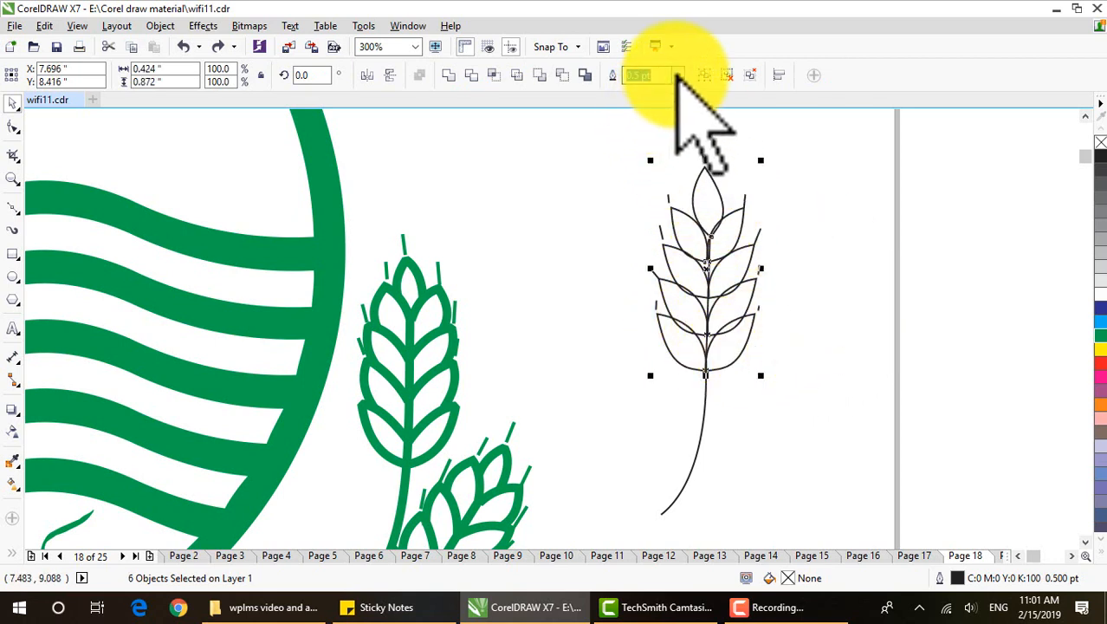
{"action": "left_click", "coordinate": [678, 75]}
{"action": "left_click", "coordinate": [649, 164]}
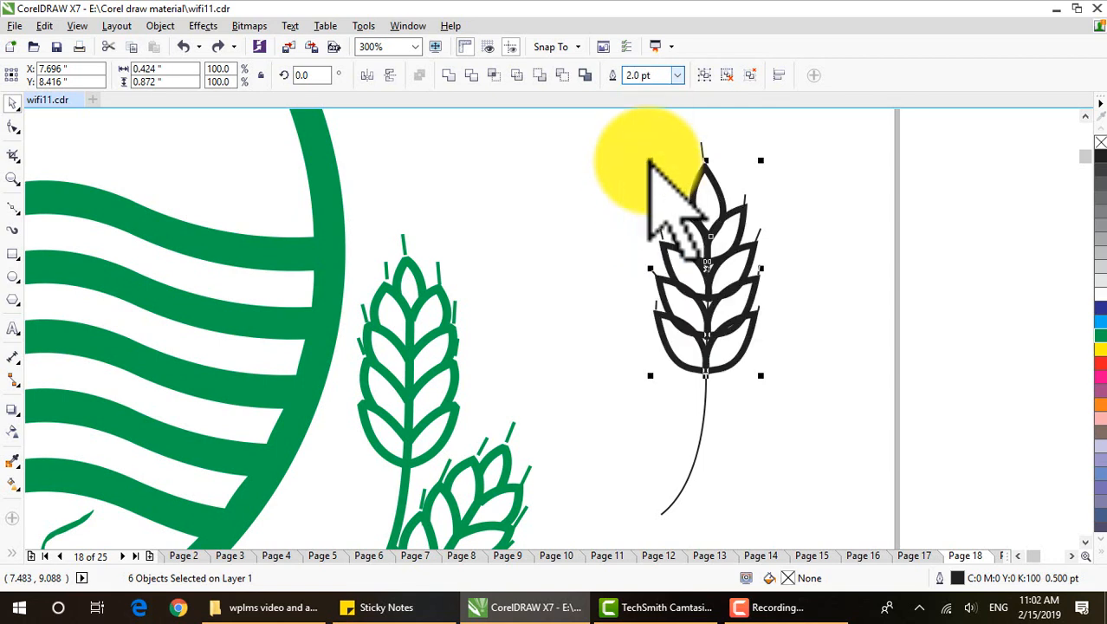
Set the outline width of the curved stem and of the ear's centre line to 2.0 pt
{"action": "left_click", "coordinate": [705, 409]}
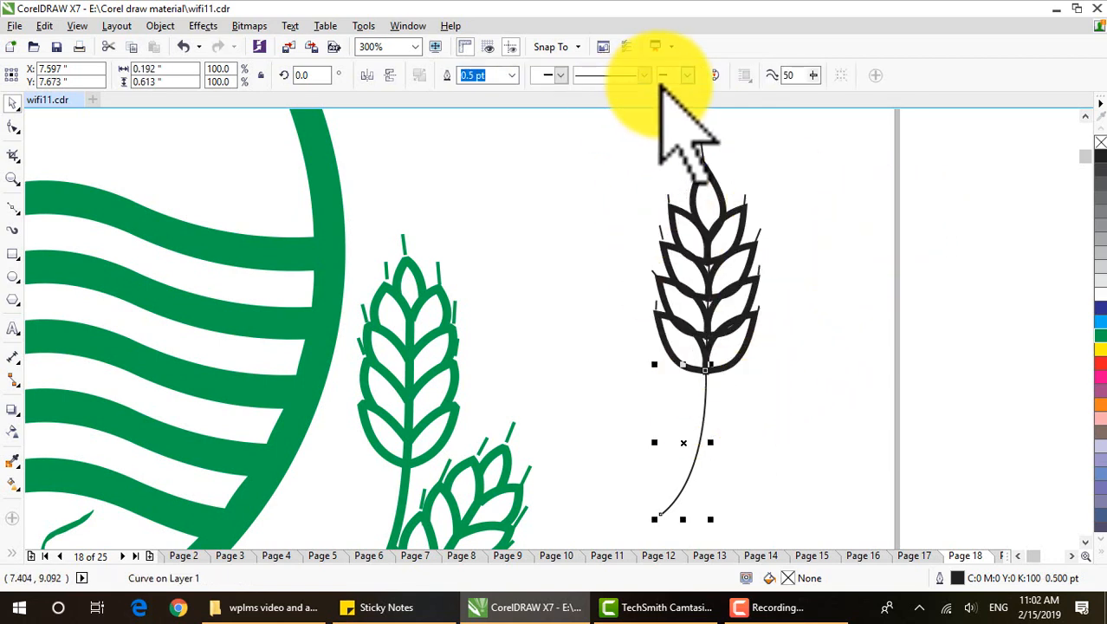
{"action": "left_click", "coordinate": [511, 75]}
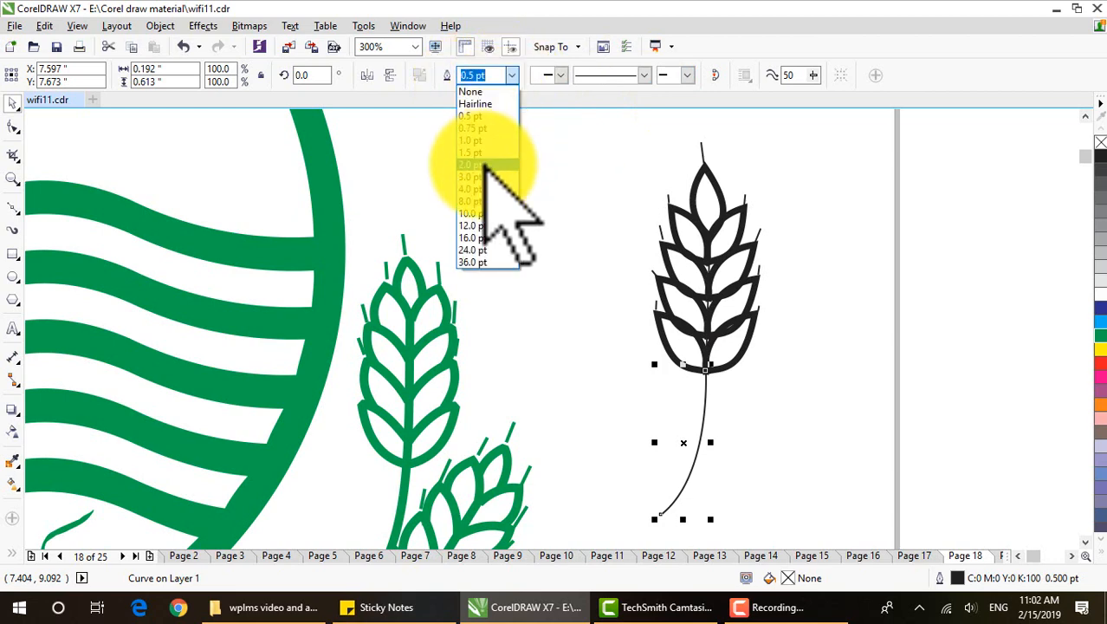
{"action": "left_click", "coordinate": [487, 164]}
{"action": "scroll", "coordinate": [706, 334], "scroll_direction": "up", "scroll_amount": 4}
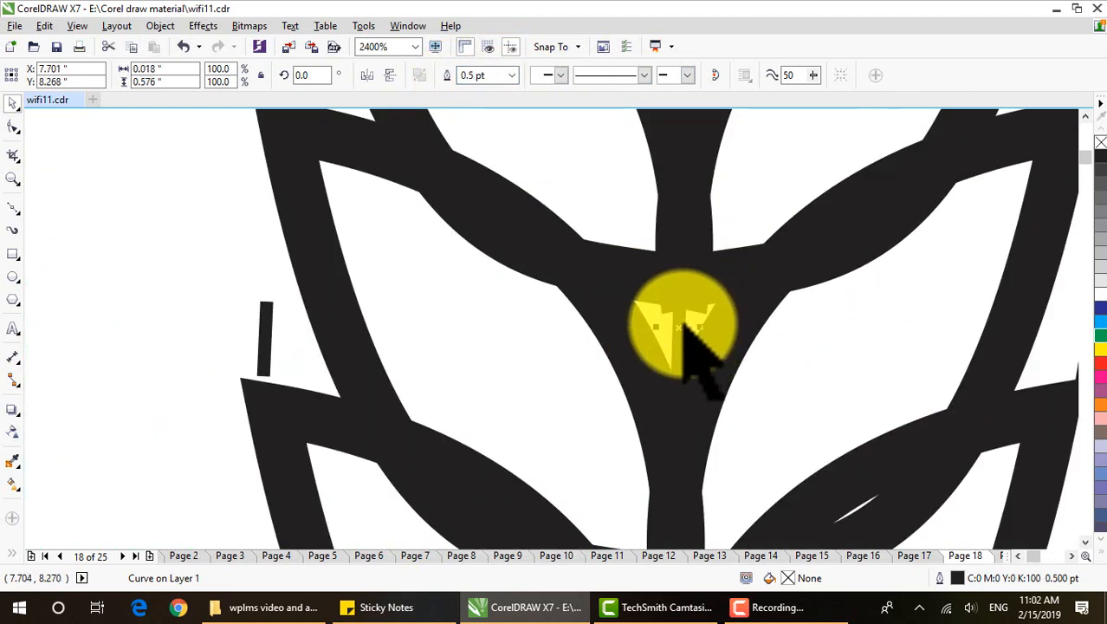
{"action": "left_click", "coordinate": [511, 76]}
{"action": "left_click", "coordinate": [475, 164]}
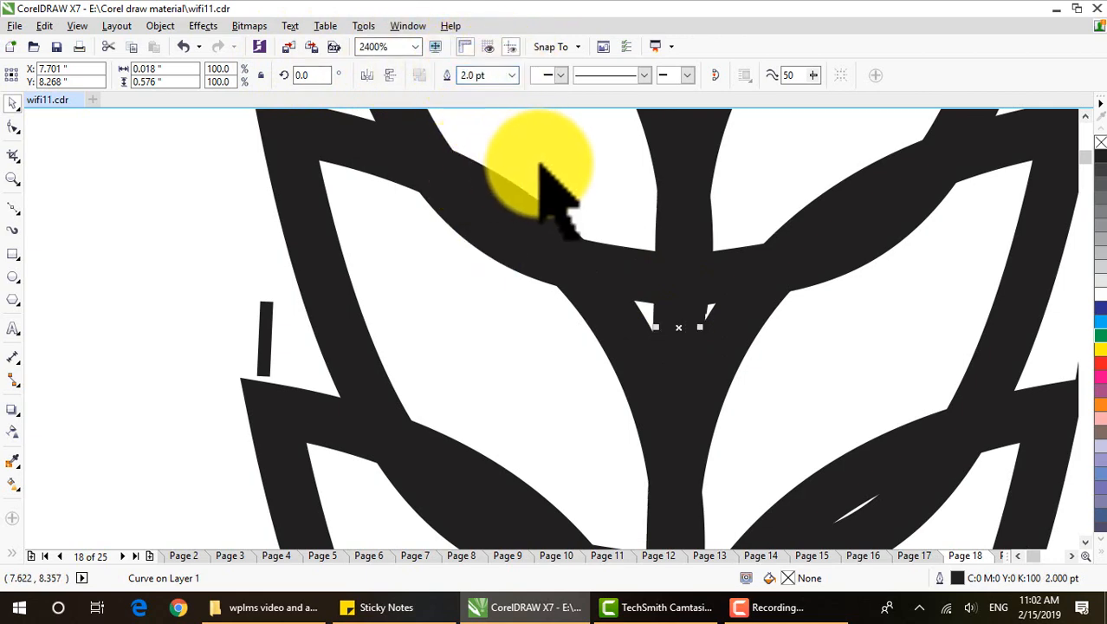
Select every piece of the traced ear, move them about 0.66 inches down and 0.16 inches left, and group them
{"action": "scroll", "coordinate": [589, 191], "scroll_direction": "down", "scroll_amount": 4}
{"action": "scroll", "coordinate": [589, 186], "scroll_direction": "down", "scroll_amount": 2}
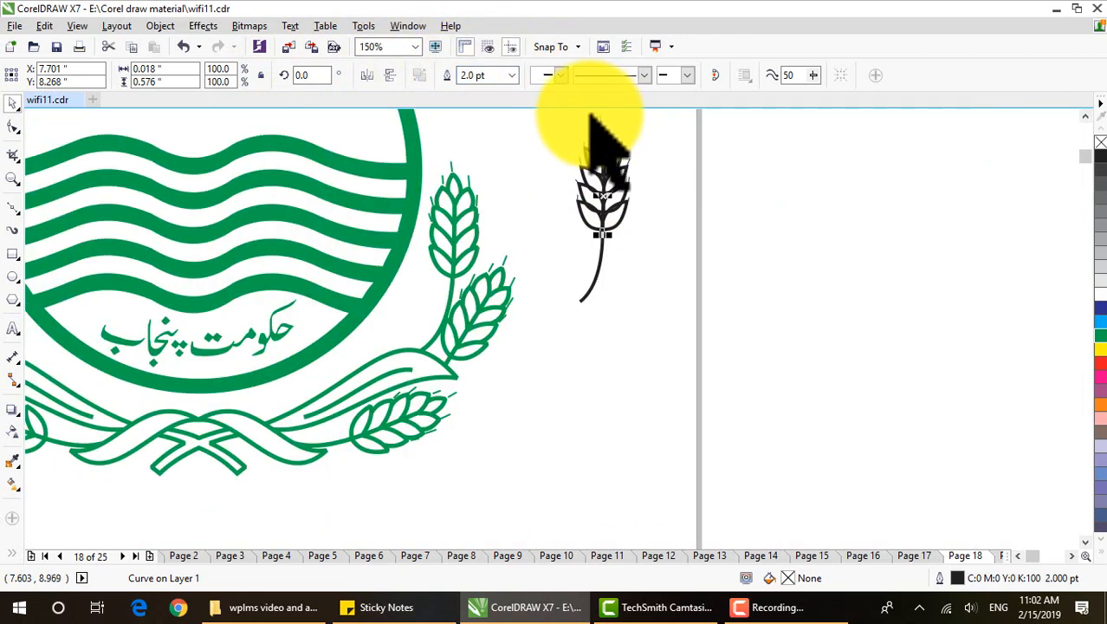
{"action": "scroll", "coordinate": [600, 157], "scroll_direction": "up", "scroll_amount": 2}
{"action": "scroll", "coordinate": [594, 125], "scroll_direction": "down", "scroll_amount": 1}
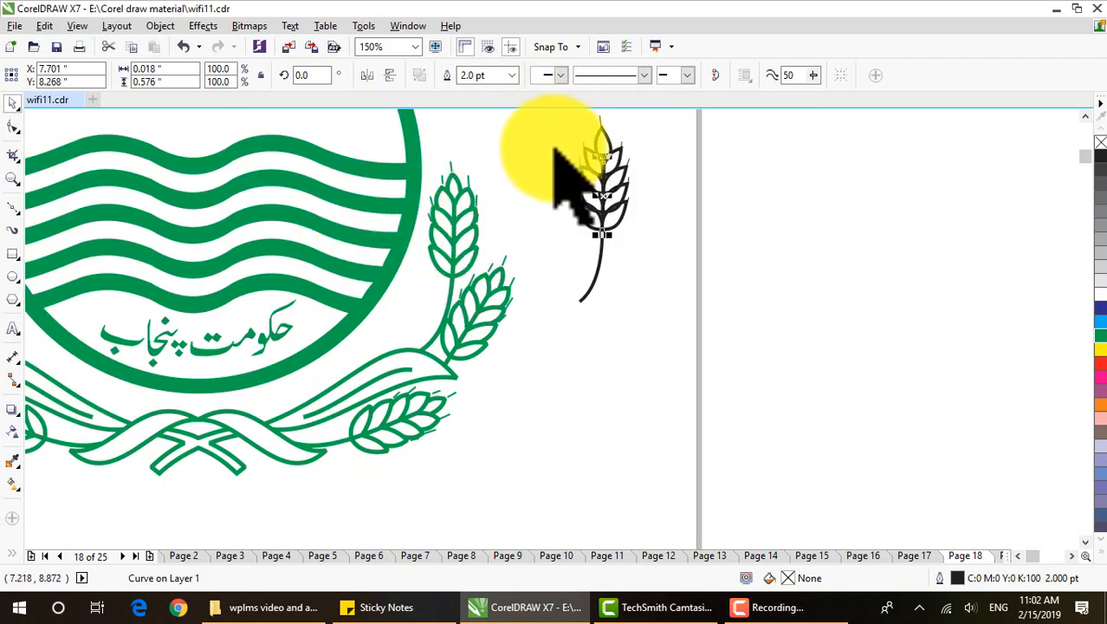
{"action": "left_click", "coordinate": [534, 127]}
{"action": "left_click_drag", "start_coordinate": [529, 113], "coordinate": [655, 320]}
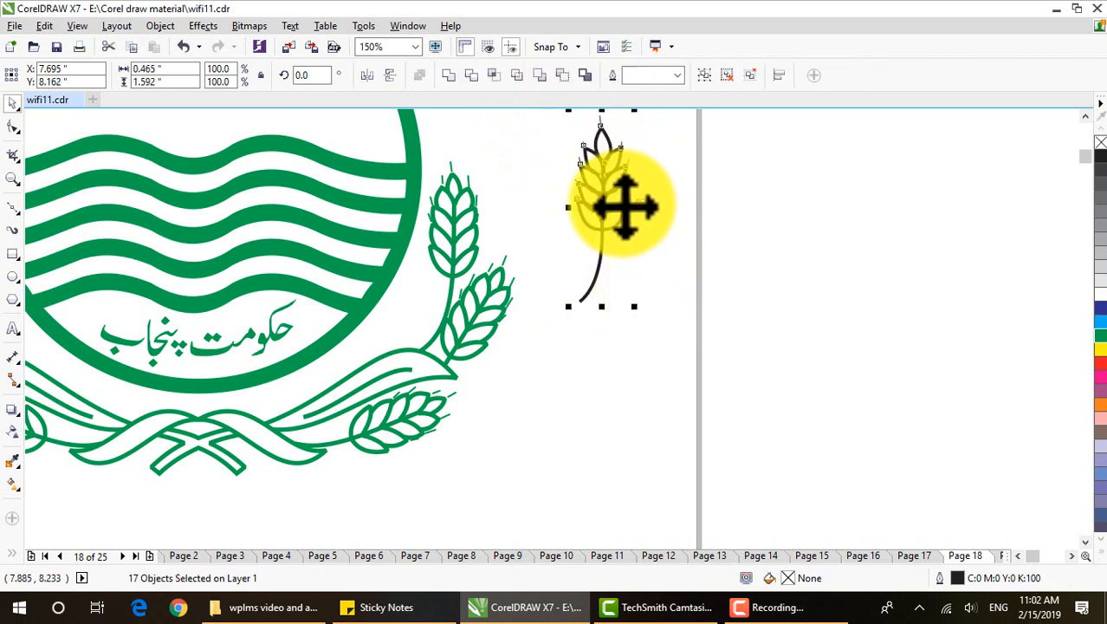
{"action": "left_click_drag", "start_coordinate": [618, 210], "coordinate": [600, 285]}
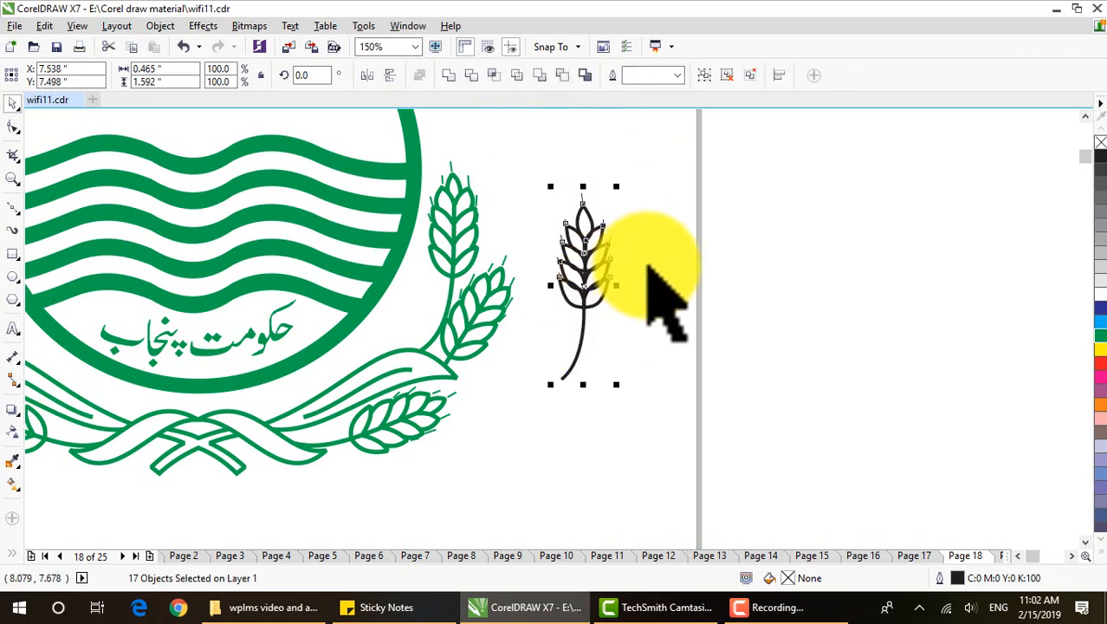
{"action": "key", "text": "ctrl+g"}
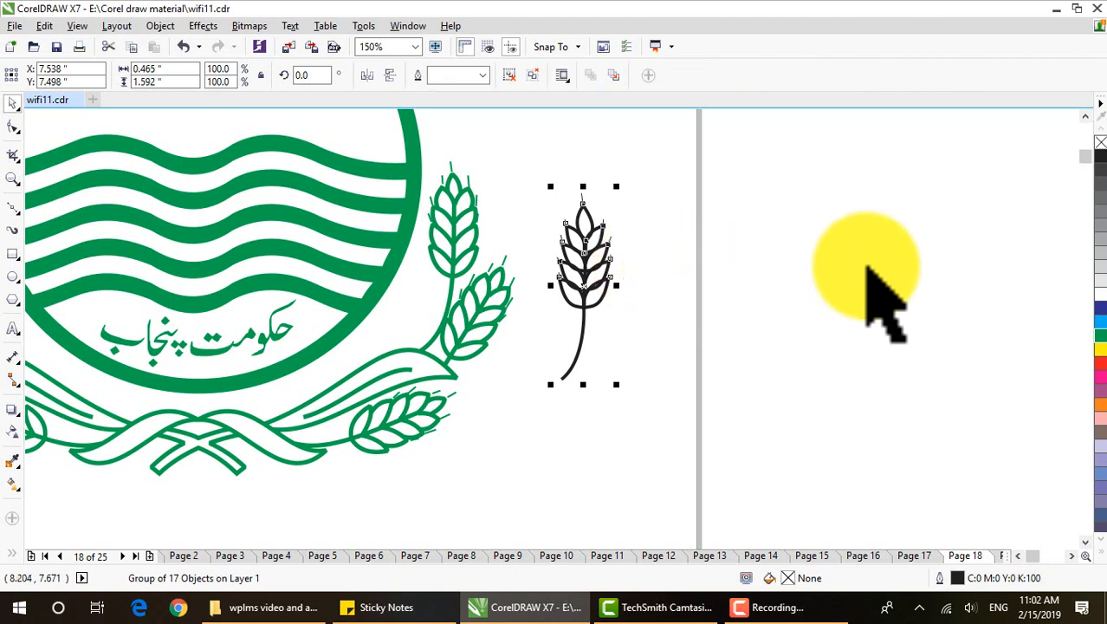
Colour the grouped ear's outlines green (C100 M0 Y100 K0) and move it about 0.1 inches closer to the emblem
{"action": "left_click", "coordinate": [680, 347]}
{"action": "mouse_move", "coordinate": [594, 285]}
{"action": "left_mouse_down"}
{"action": "mouse_move", "coordinate": [456, 260]}
{"action": "mouse_move", "coordinate": [586, 289]}
{"action": "left_mouse_up"}
{"action": "scroll", "coordinate": [586, 289], "scroll_direction": "up", "scroll_amount": 3}
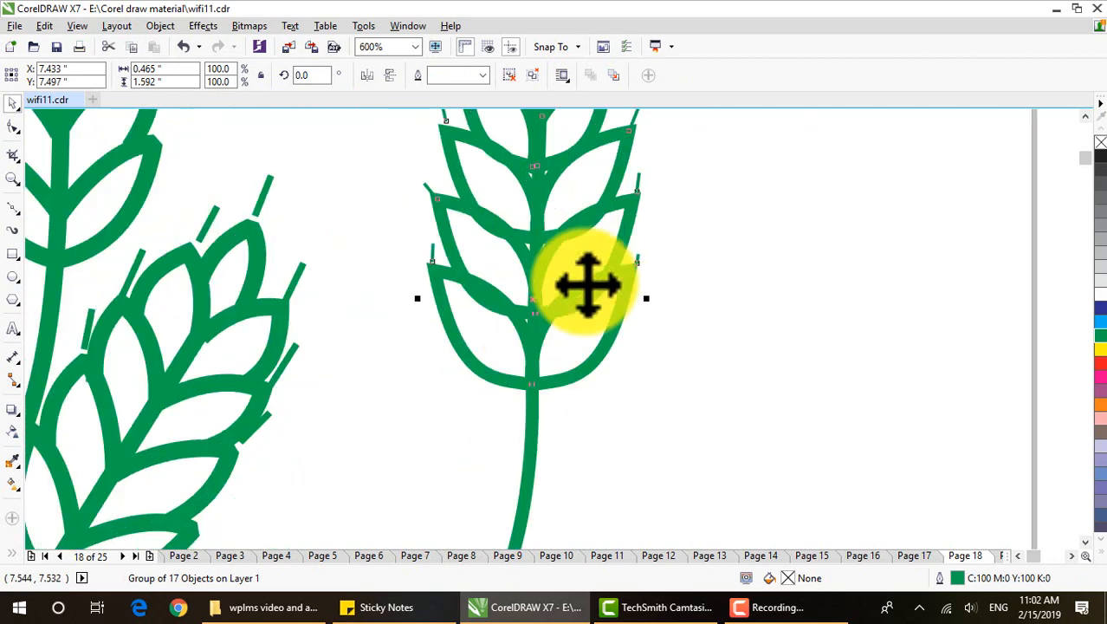
{"action": "scroll", "coordinate": [586, 240], "scroll_direction": "down", "scroll_amount": 3}
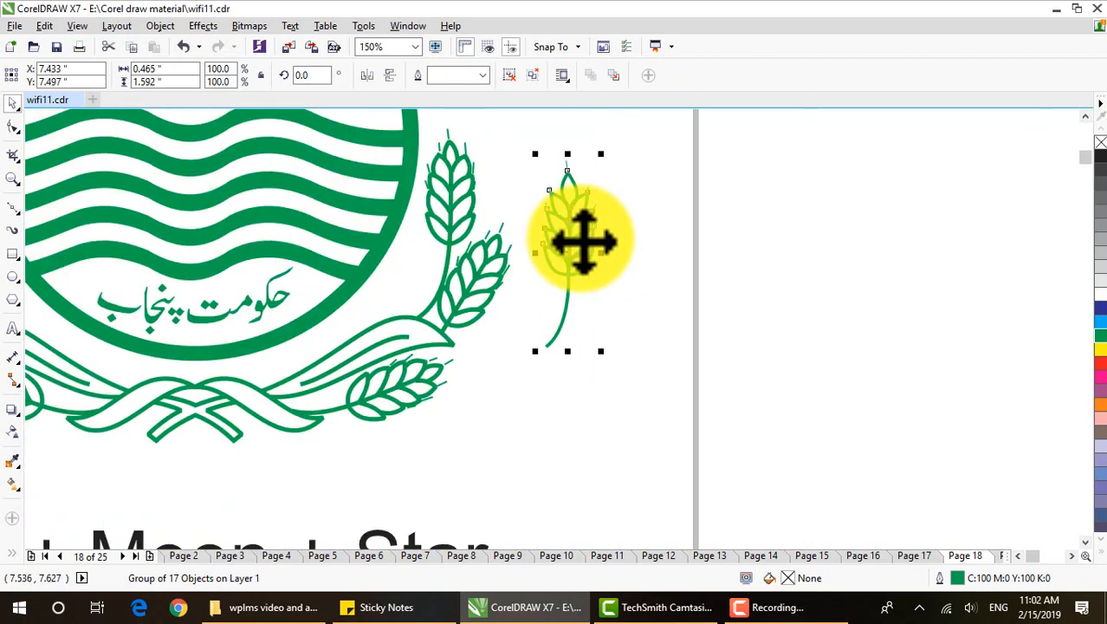
{"action": "scroll", "coordinate": [586, 240], "scroll_direction": "up", "scroll_amount": 3}
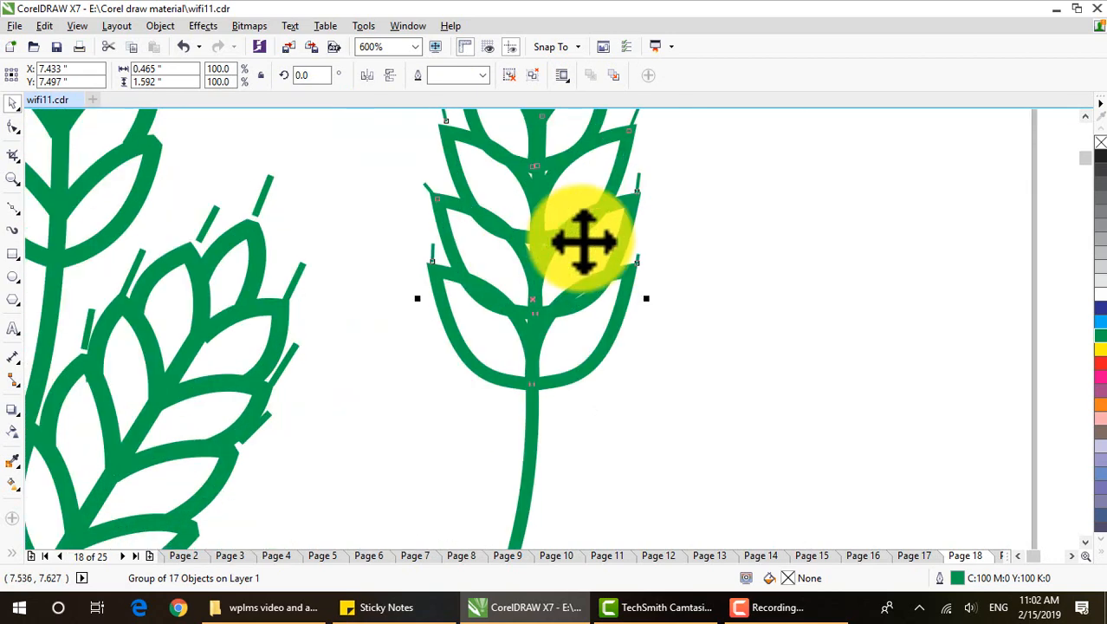
{"action": "scroll", "coordinate": [542, 244], "scroll_direction": "down", "scroll_amount": 2}
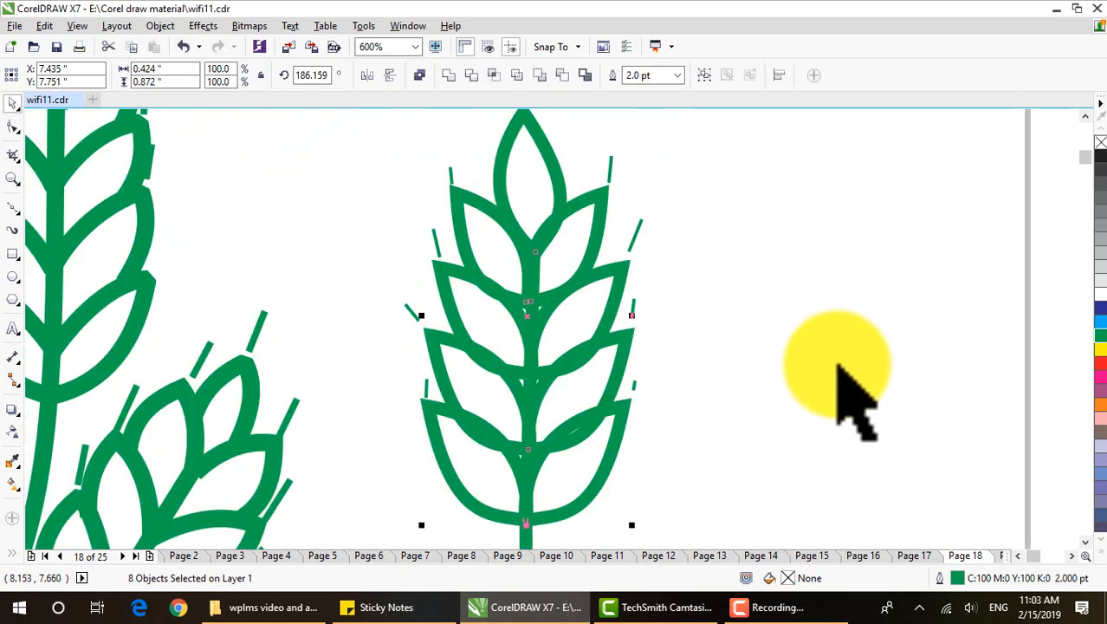
{"action": "scroll", "coordinate": [839, 364], "scroll_direction": "down", "scroll_amount": 1}
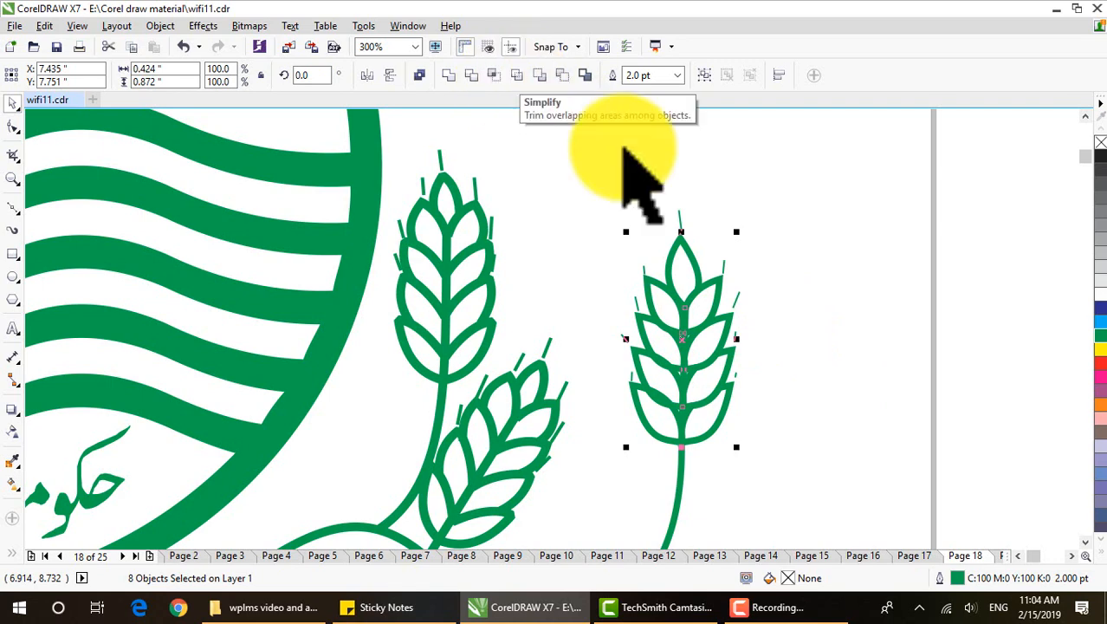
{"action": "scroll", "coordinate": [795, 390], "scroll_direction": "up", "scroll_amount": 1}
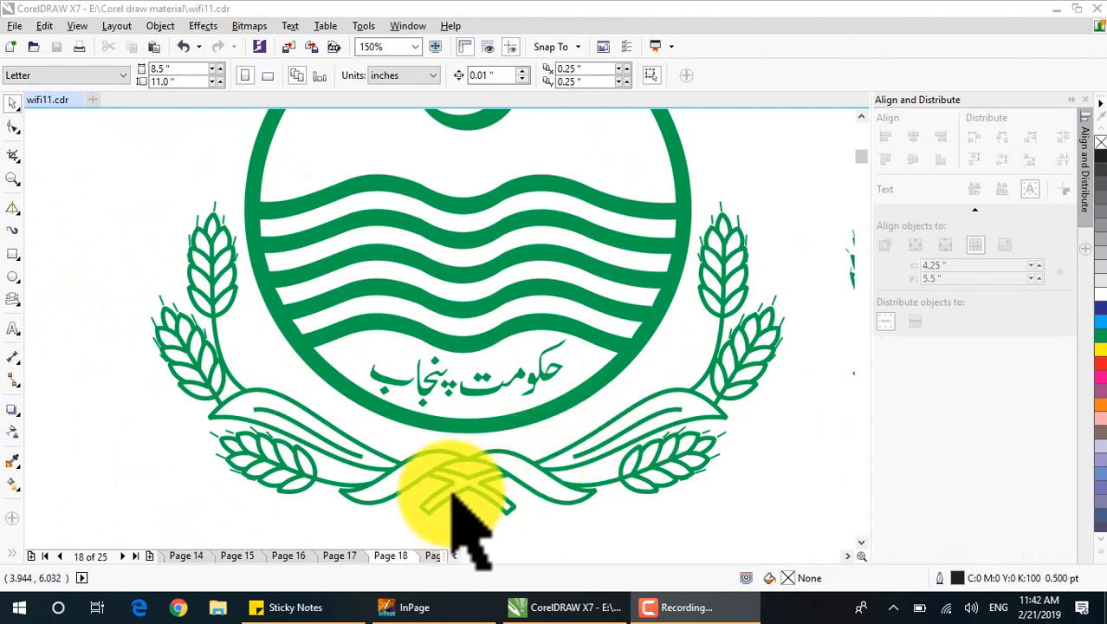
Draw the ribbon's upper edge as a Bézier curve in the blank area below the emblem, from the rounded wide end down to the narrow tip
{"action": "scroll", "coordinate": [737, 451], "scroll_direction": "down", "scroll_amount": 2}
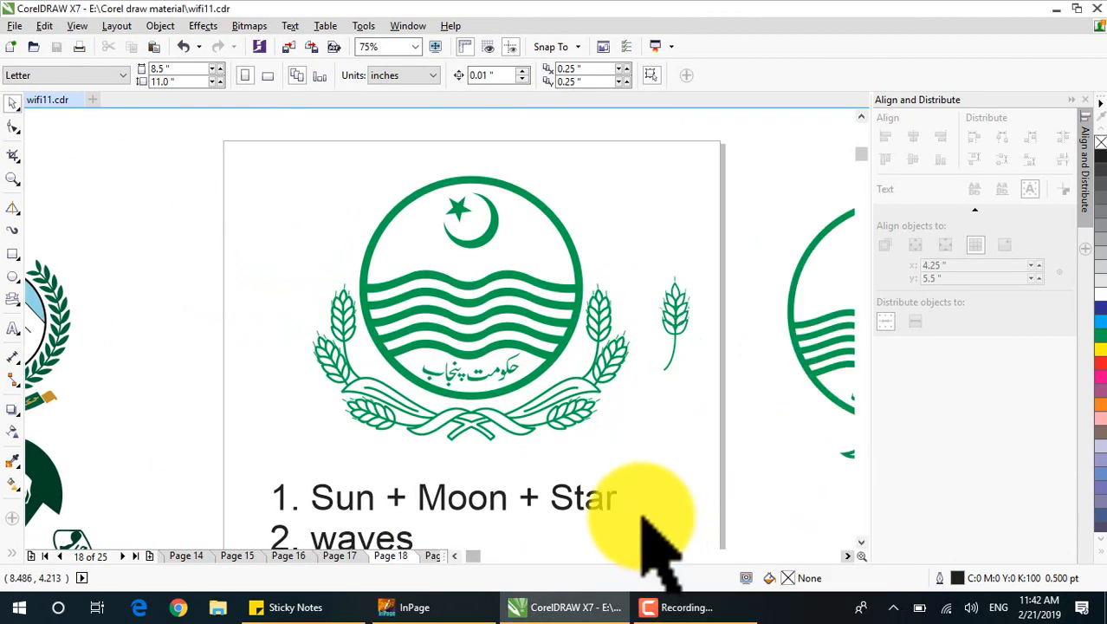
{"action": "scroll", "coordinate": [544, 458], "scroll_direction": "up", "scroll_amount": 2}
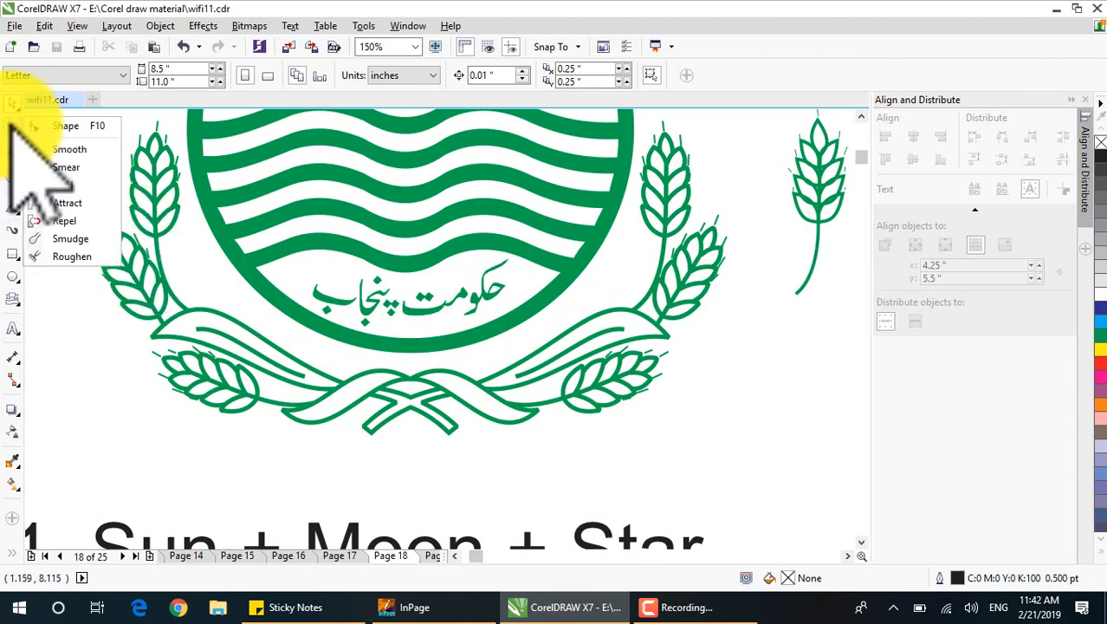
{"action": "mouse_move", "coordinate": [13, 207]}
{"action": "left_click", "coordinate": [97, 244]}
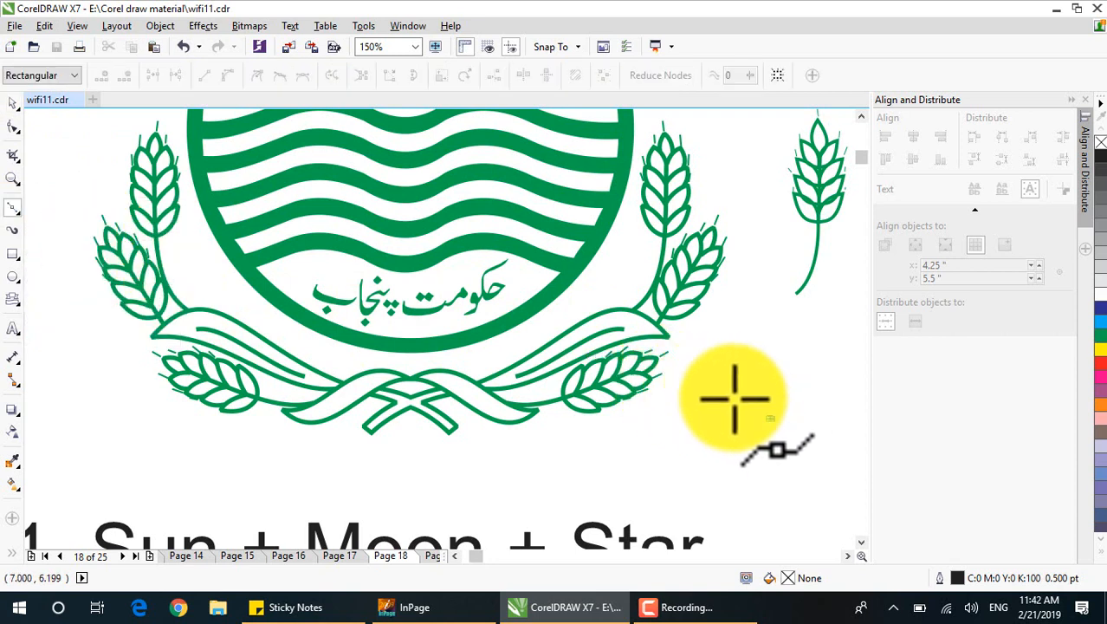
{"action": "left_click_drag", "start_coordinate": [734, 396], "coordinate": [711, 402]}
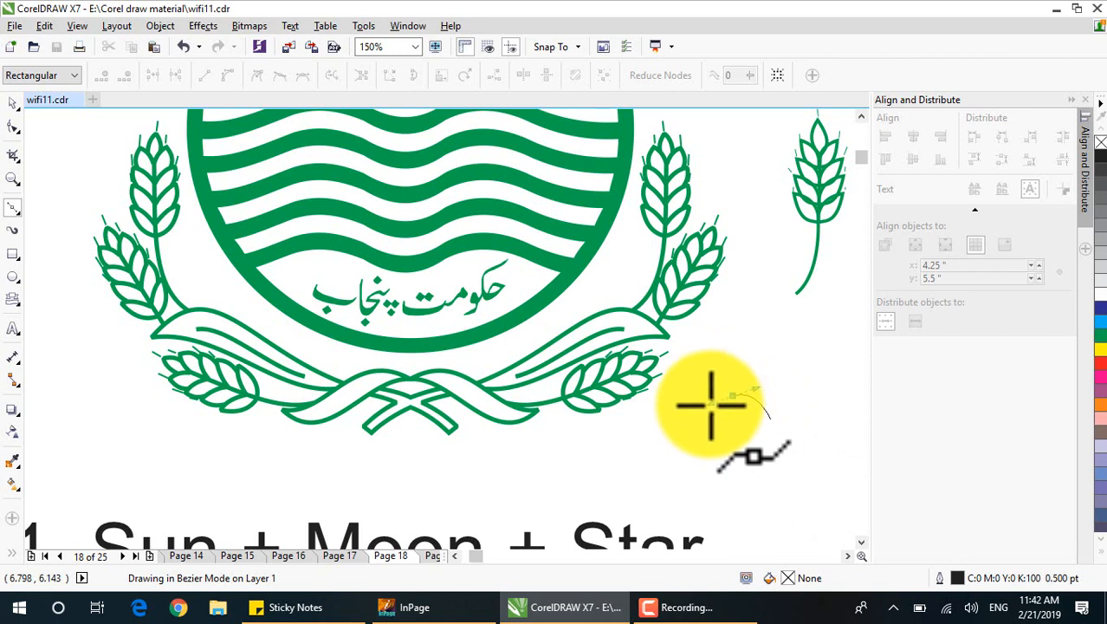
{"action": "left_click_drag", "start_coordinate": [711, 404], "coordinate": [666, 445]}
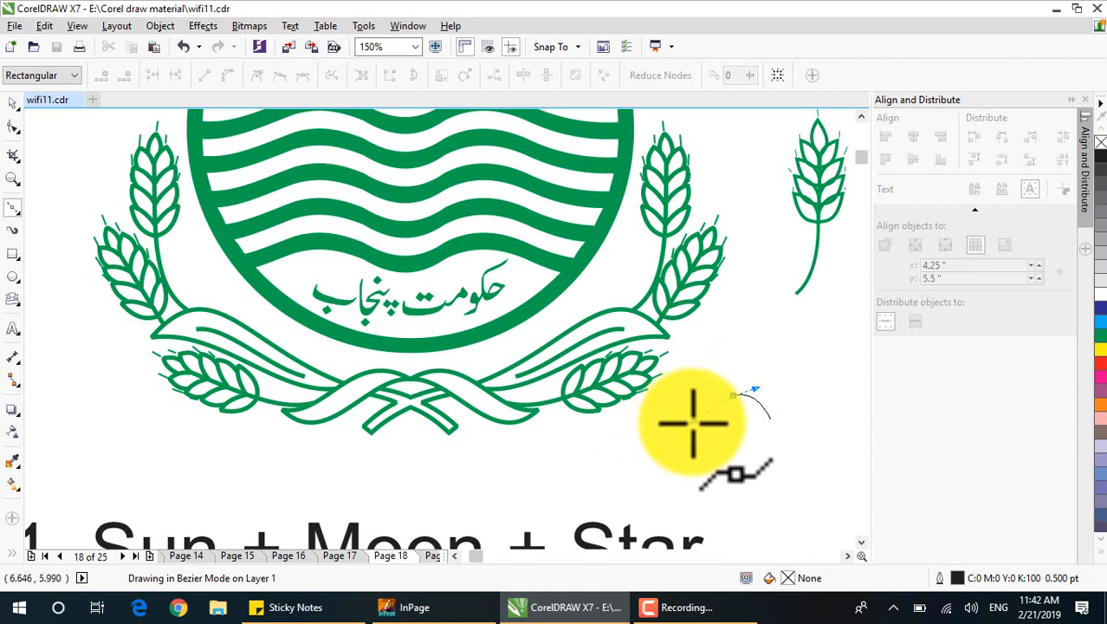
{"action": "key", "text": "space"}
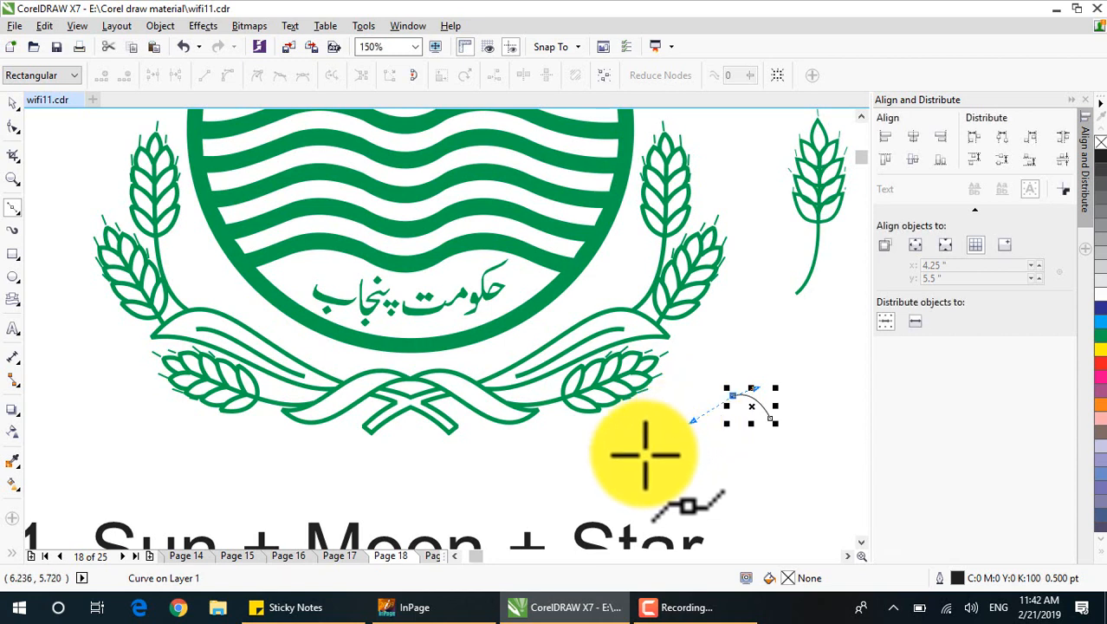
{"action": "left_click_drag", "start_coordinate": [641, 456], "coordinate": [631, 461]}
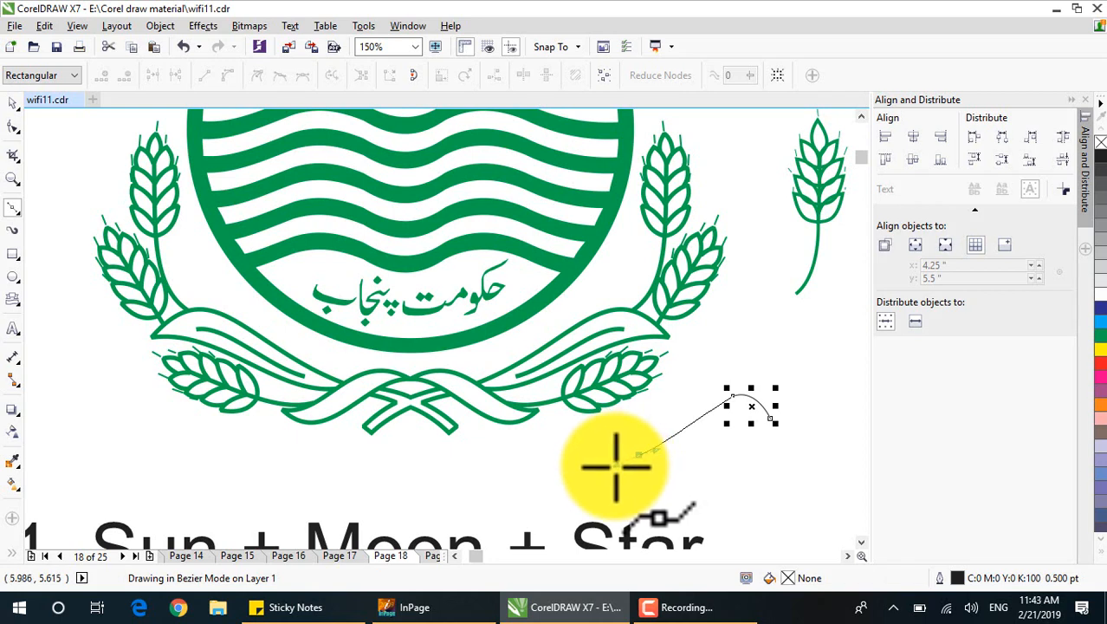
{"action": "left_click_drag", "start_coordinate": [616, 466], "coordinate": [615, 466]}
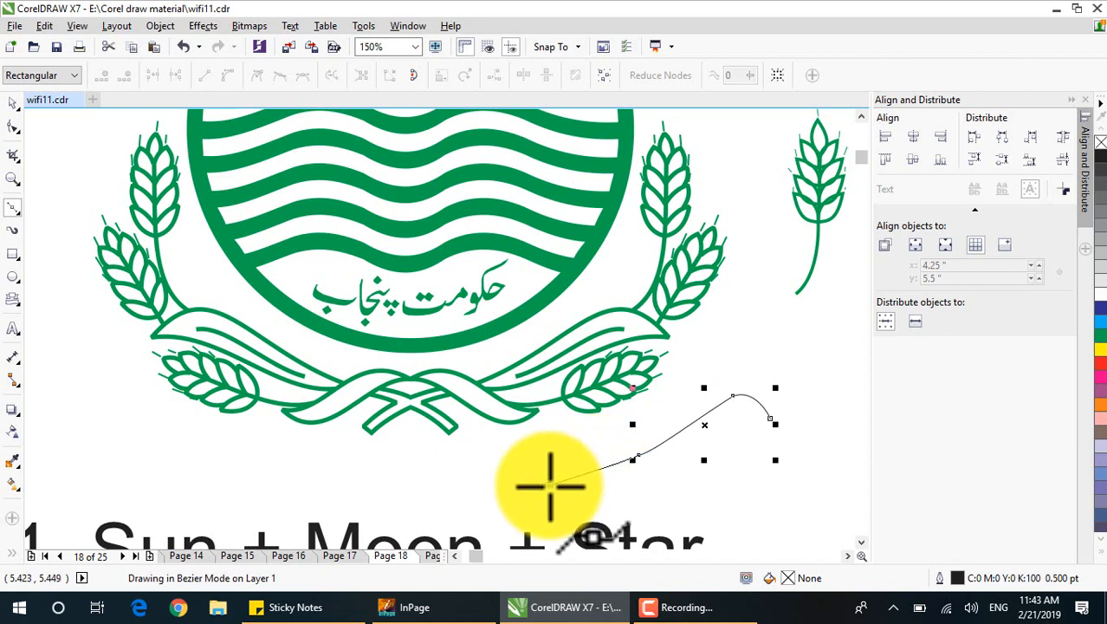
{"action": "left_click", "coordinate": [549, 485]}
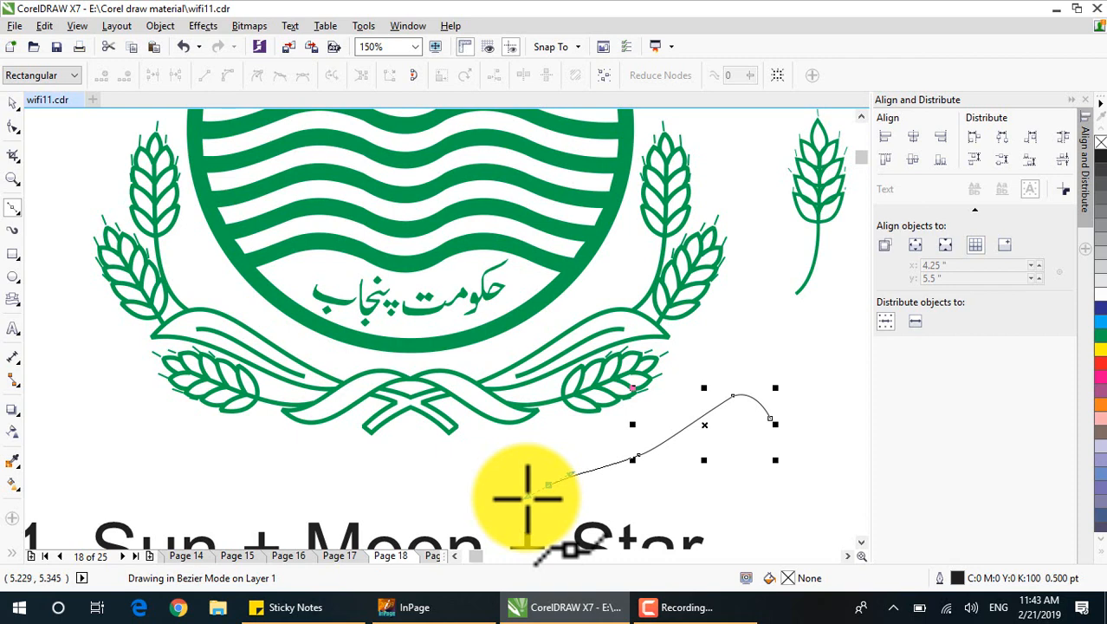
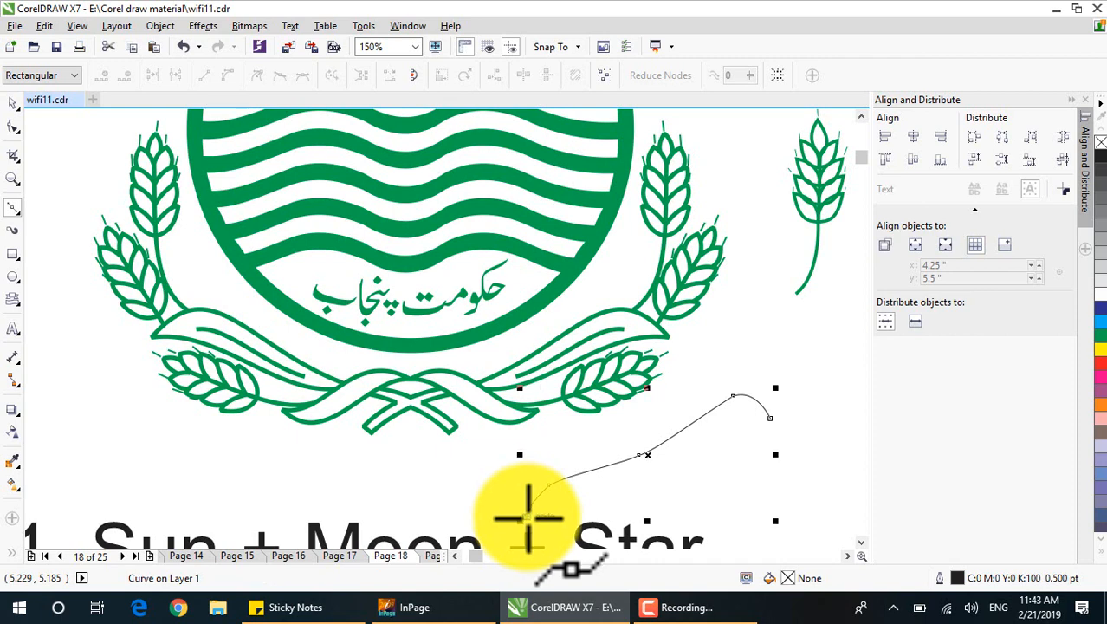
Draw the lower edge back to the wide end, closing the ribbon at about 2.09 by 1.07 inches, and move it over the original ribbon
{"action": "scroll", "coordinate": [528, 517], "scroll_direction": "up", "scroll_amount": 1}
{"action": "mouse_move", "coordinate": [292, 500]}
{"action": "left_mouse_down"}
{"action": "mouse_move", "coordinate": [321, 458]}
{"action": "mouse_move", "coordinate": [359, 450]}
{"action": "left_mouse_up"}
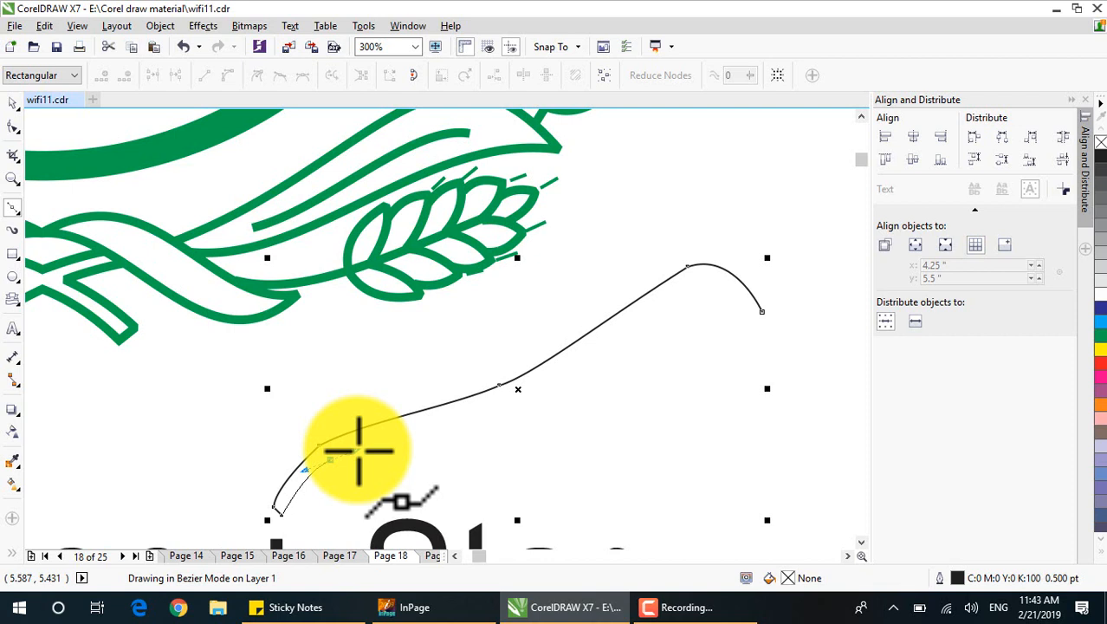
{"action": "left_click_drag", "start_coordinate": [358, 450], "coordinate": [361, 447]}
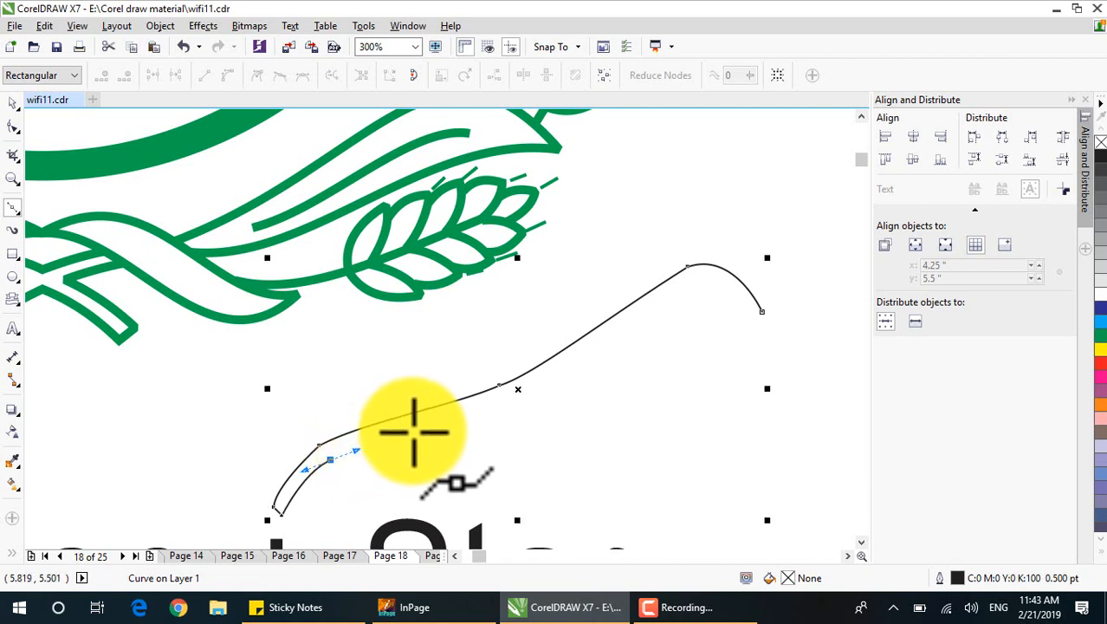
{"action": "left_click_drag", "start_coordinate": [416, 431], "coordinate": [428, 427]}
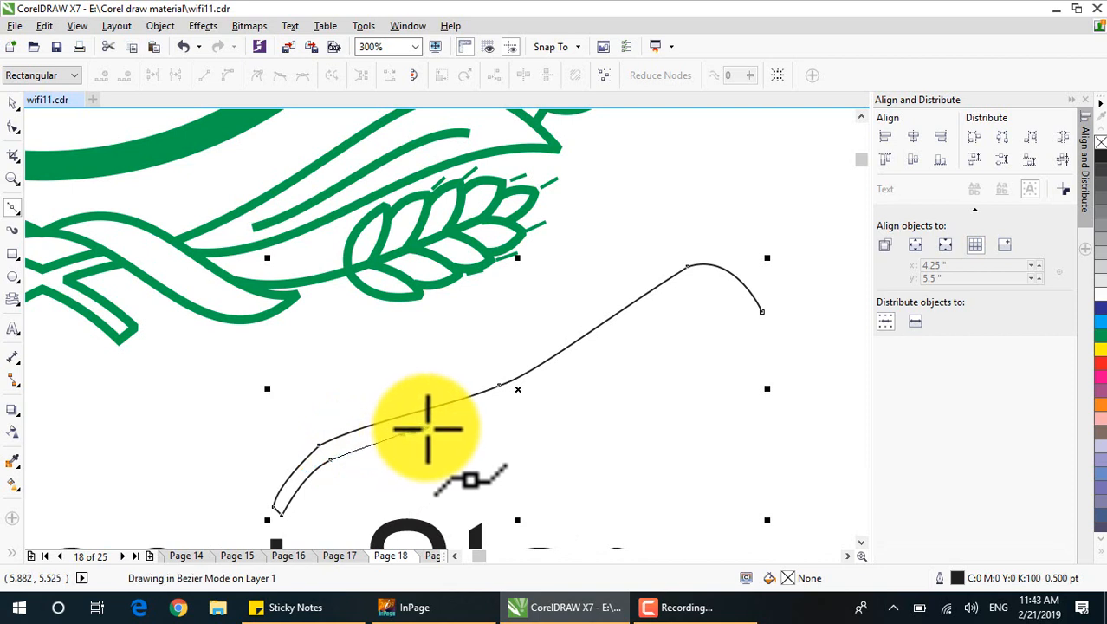
{"action": "left_click_drag", "start_coordinate": [427, 427], "coordinate": [477, 421]}
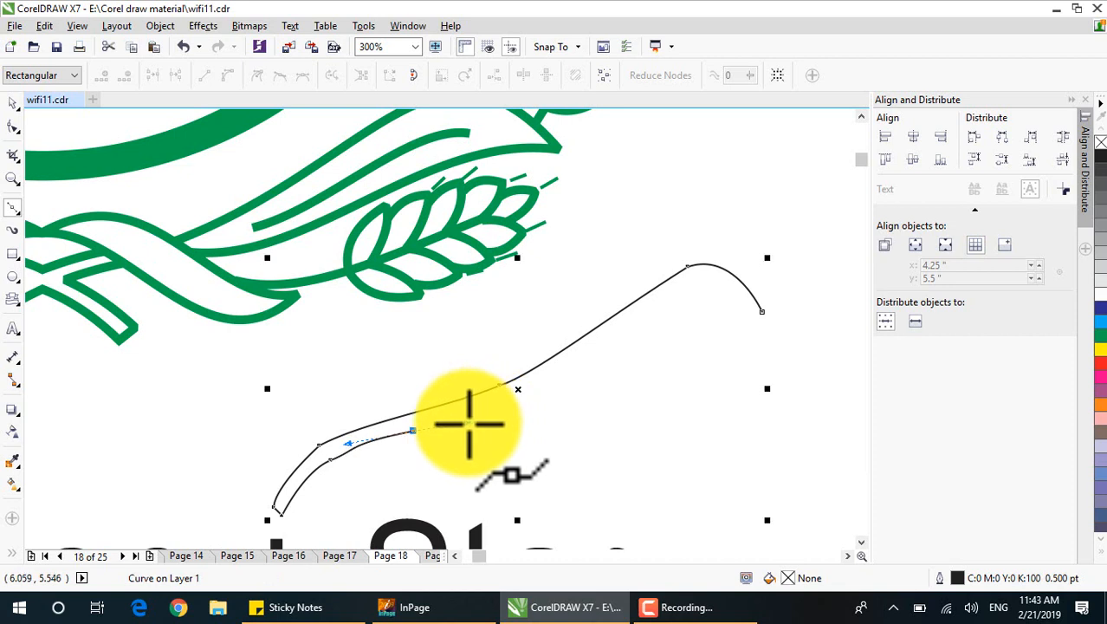
{"action": "left_click", "coordinate": [477, 420]}
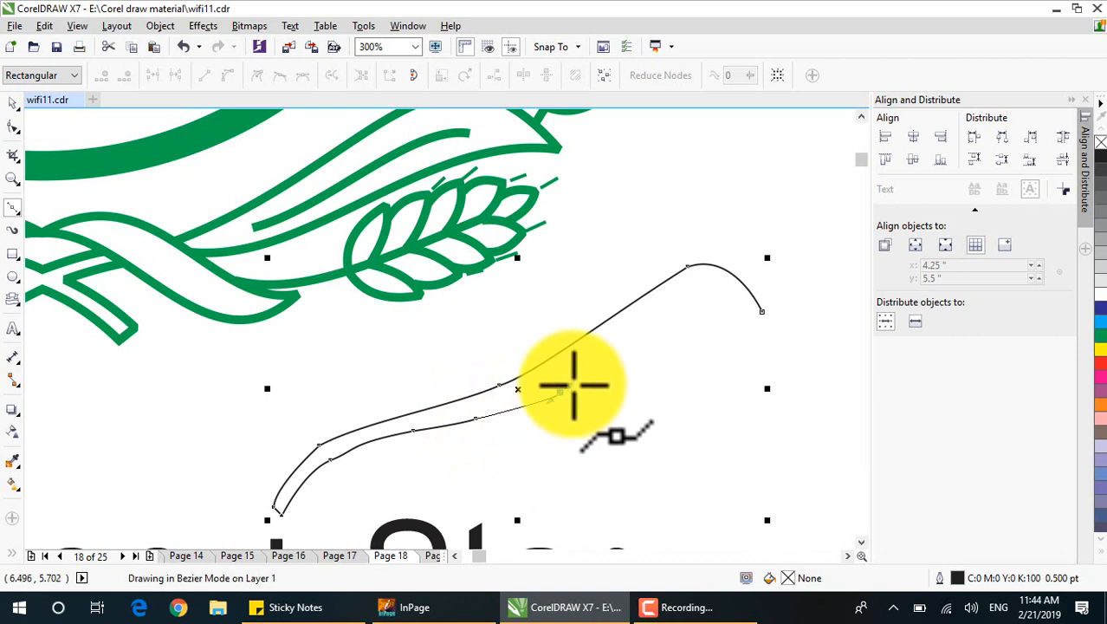
{"action": "left_click_drag", "start_coordinate": [587, 380], "coordinate": [629, 358]}
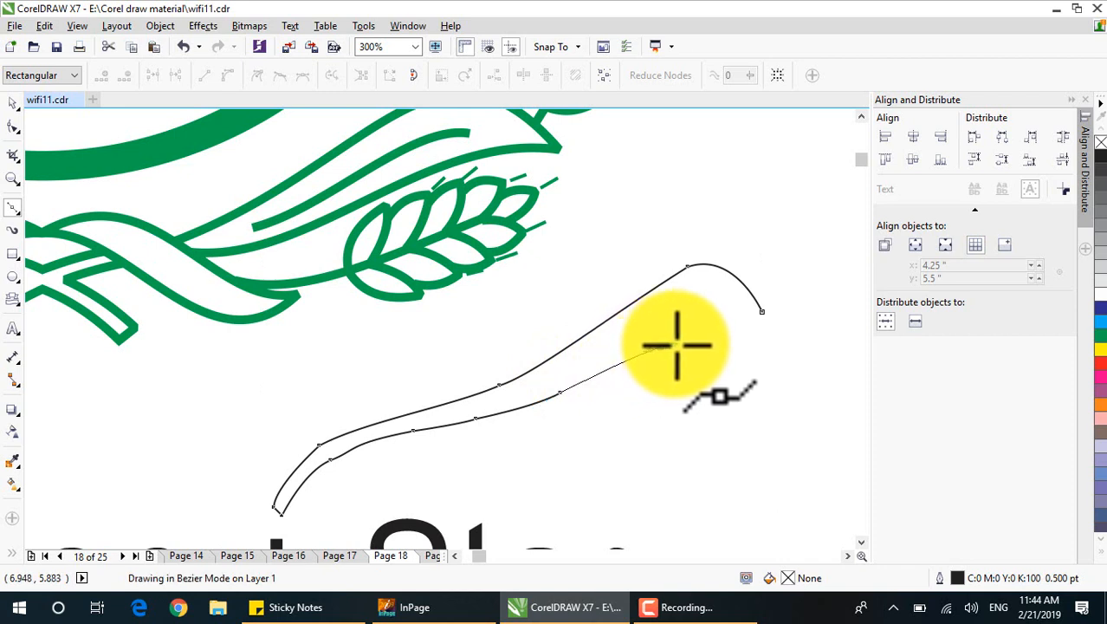
{"action": "left_click", "coordinate": [660, 346]}
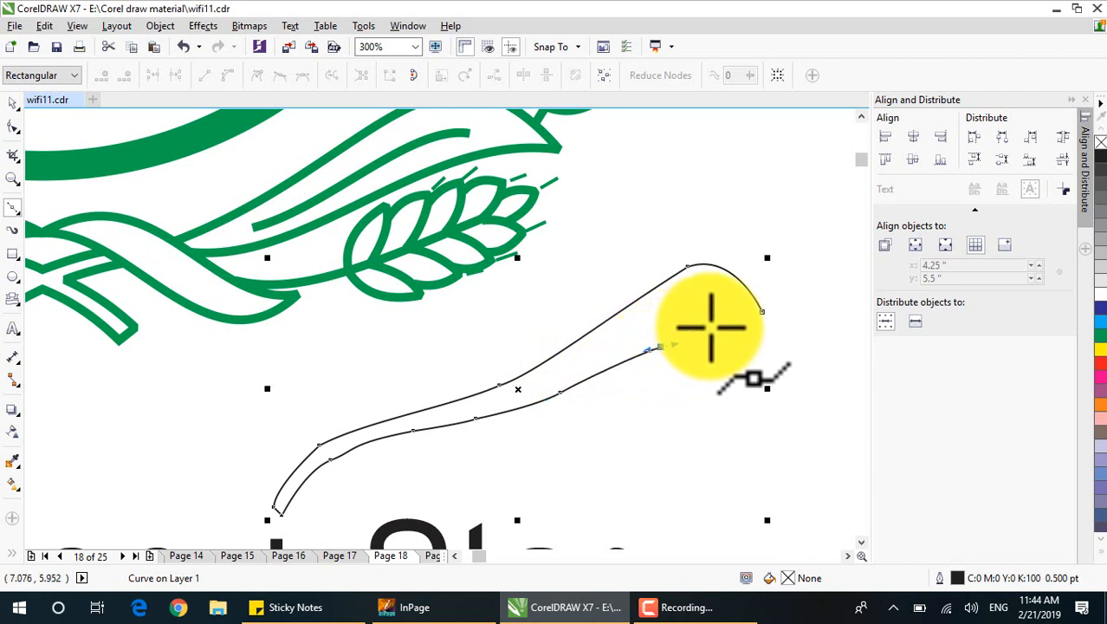
{"action": "left_click_drag", "start_coordinate": [744, 321], "coordinate": [747, 319]}
{"action": "left_click", "coordinate": [762, 313]}
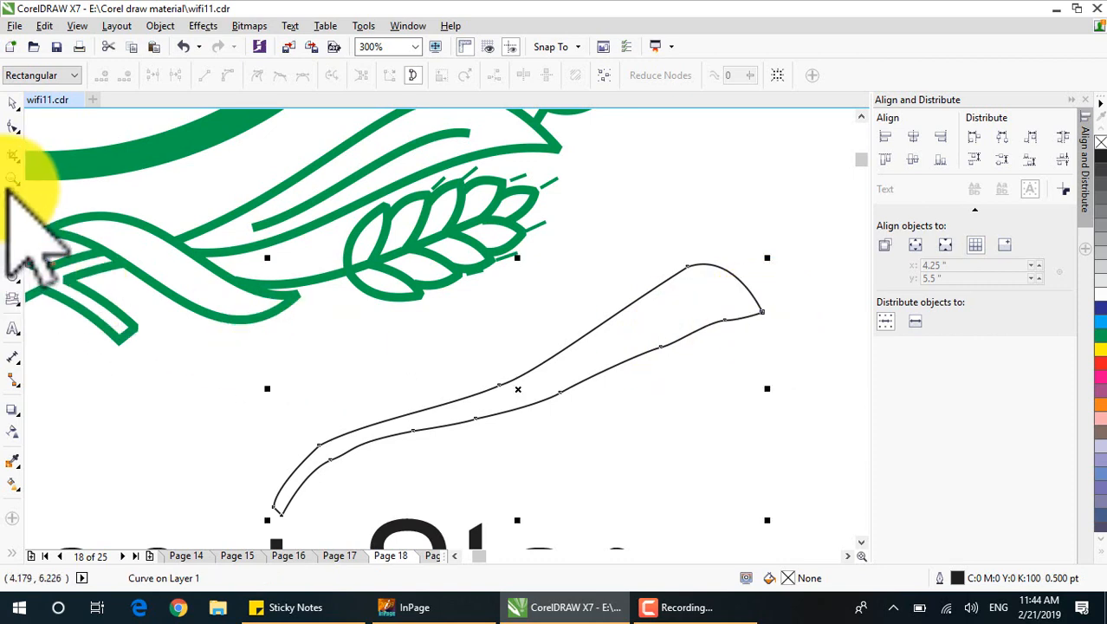
{"action": "key", "text": "space"}
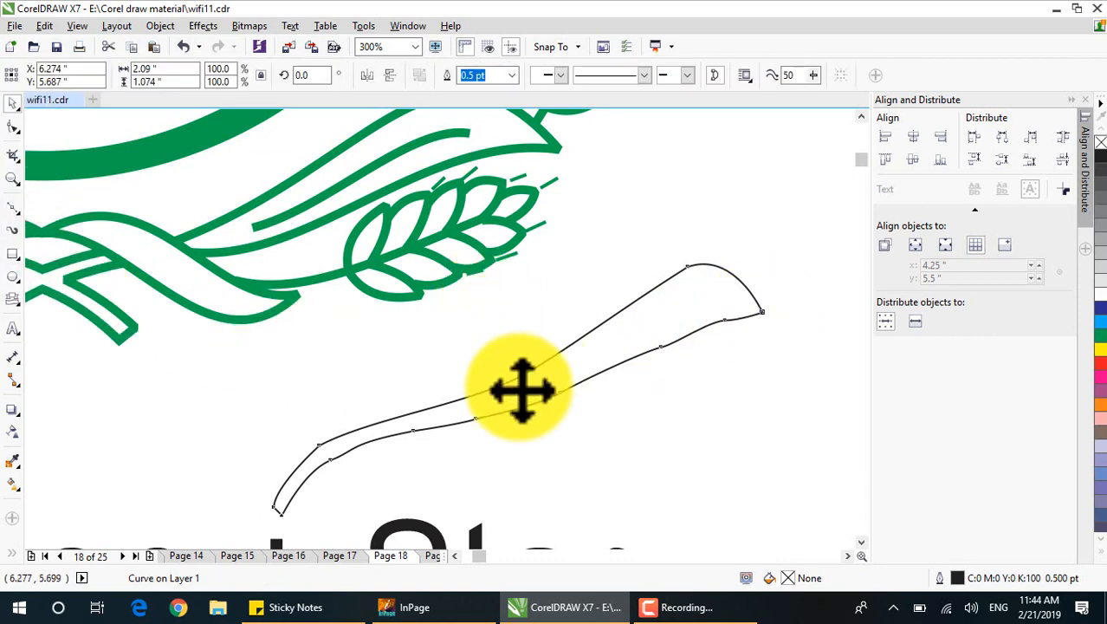
{"action": "left_click_drag", "start_coordinate": [522, 390], "coordinate": [249, 230]}
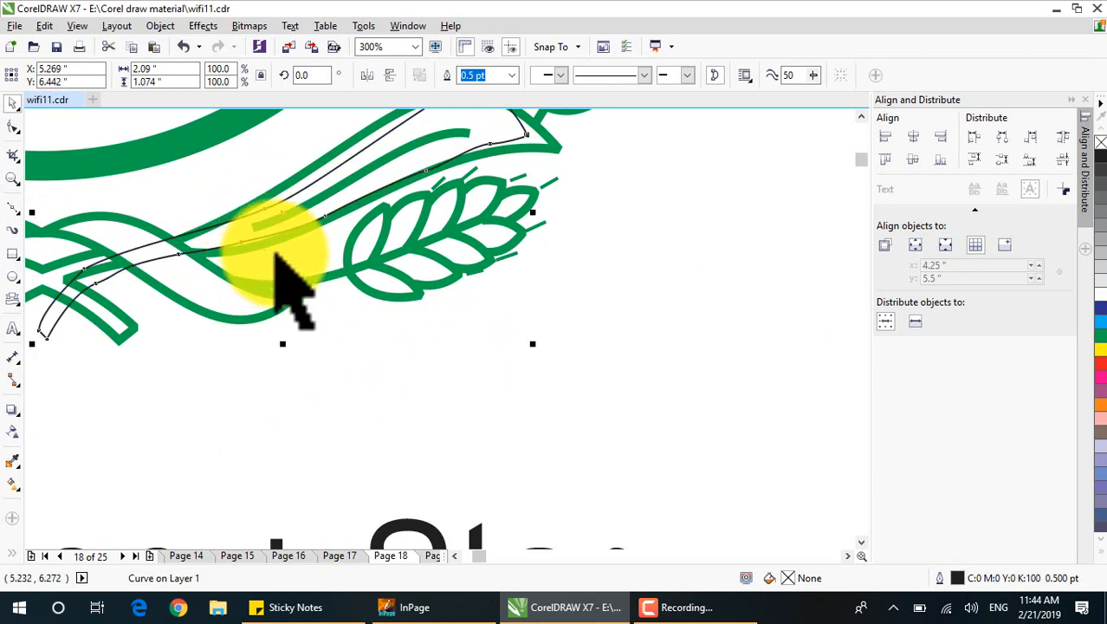
Move the ribbon's wide-end tip node and the neighbouring lower-edge node onto the original ribbon's outline
{"action": "scroll", "coordinate": [276, 257], "scroll_direction": "down", "scroll_amount": 2}
{"action": "scroll", "coordinate": [221, 212], "scroll_direction": "up", "scroll_amount": 2}
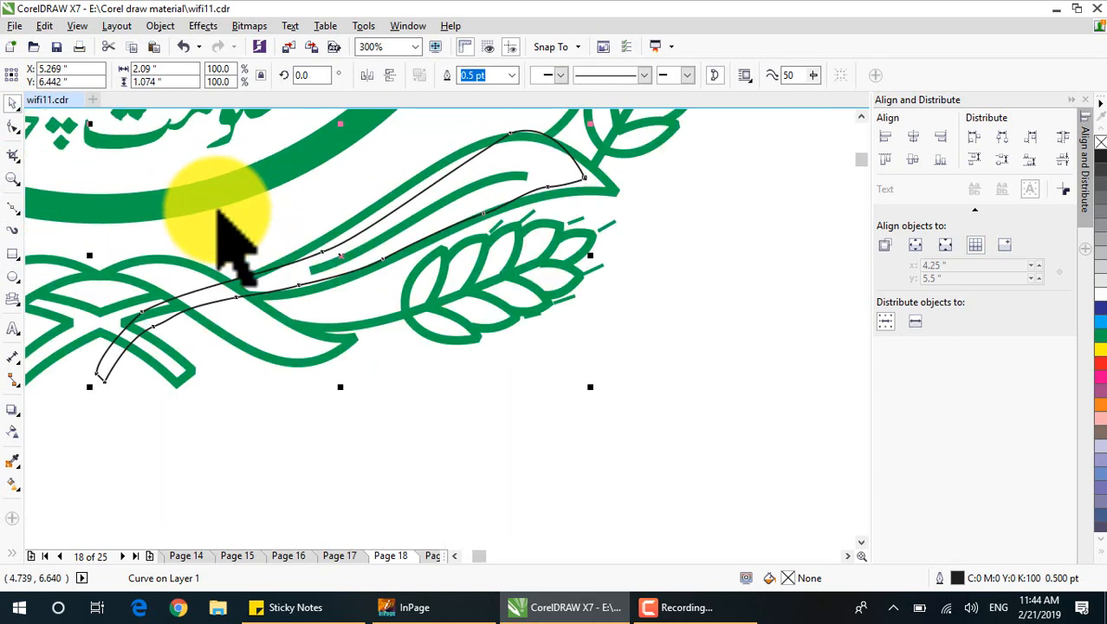
{"action": "scroll", "coordinate": [221, 210], "scroll_direction": "up", "scroll_amount": 2}
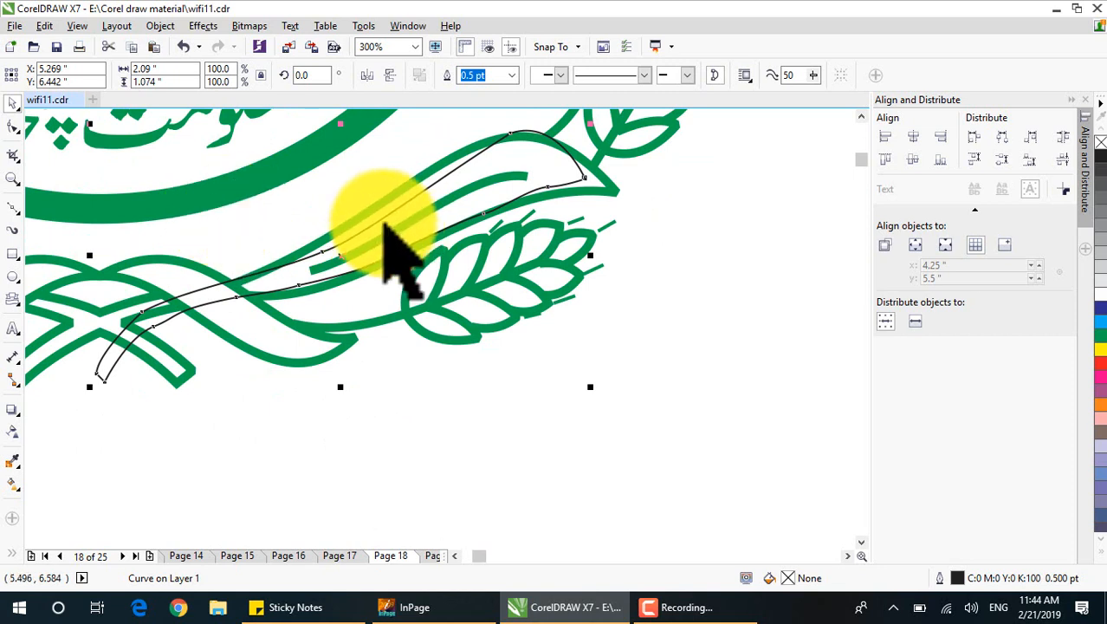
{"action": "left_click", "coordinate": [12, 126]}
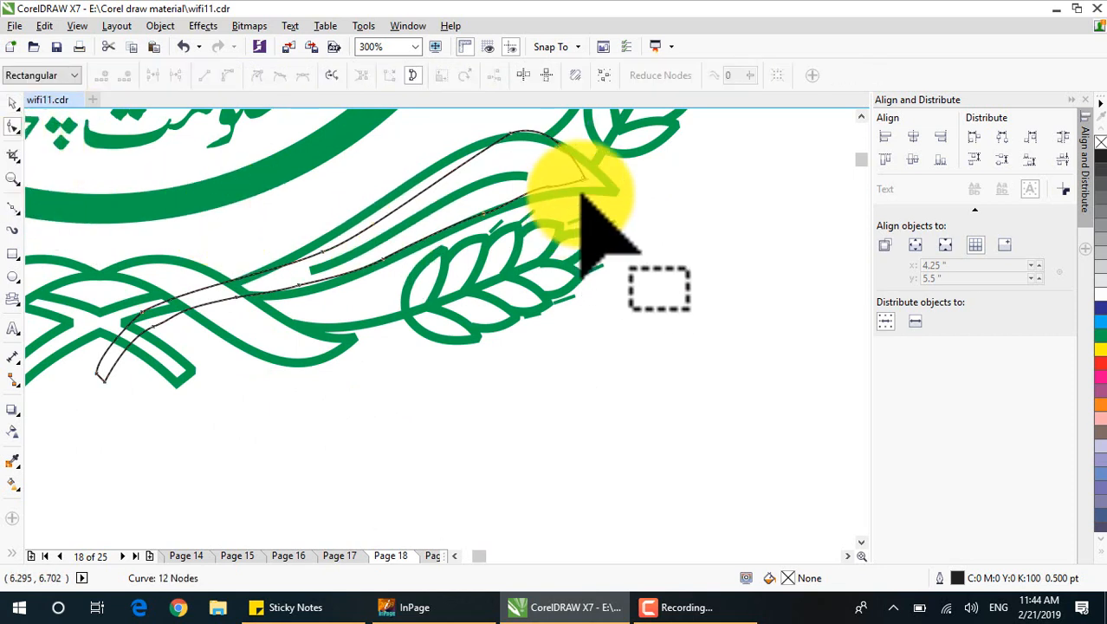
{"action": "left_click_drag", "start_coordinate": [583, 180], "coordinate": [612, 189]}
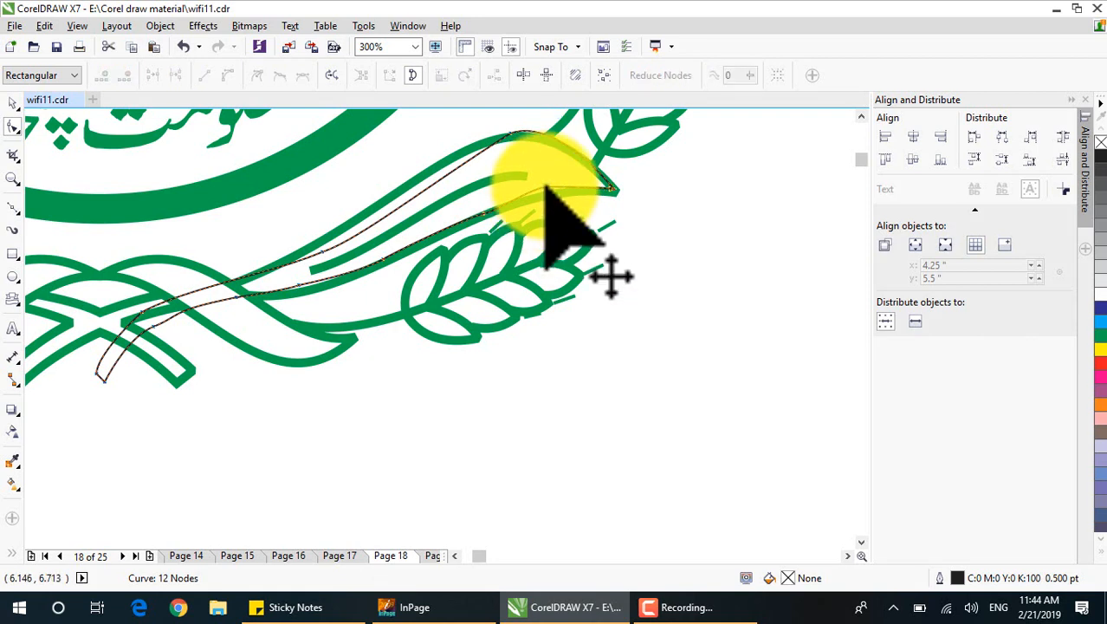
{"action": "left_click_drag", "start_coordinate": [545, 187], "coordinate": [546, 196]}
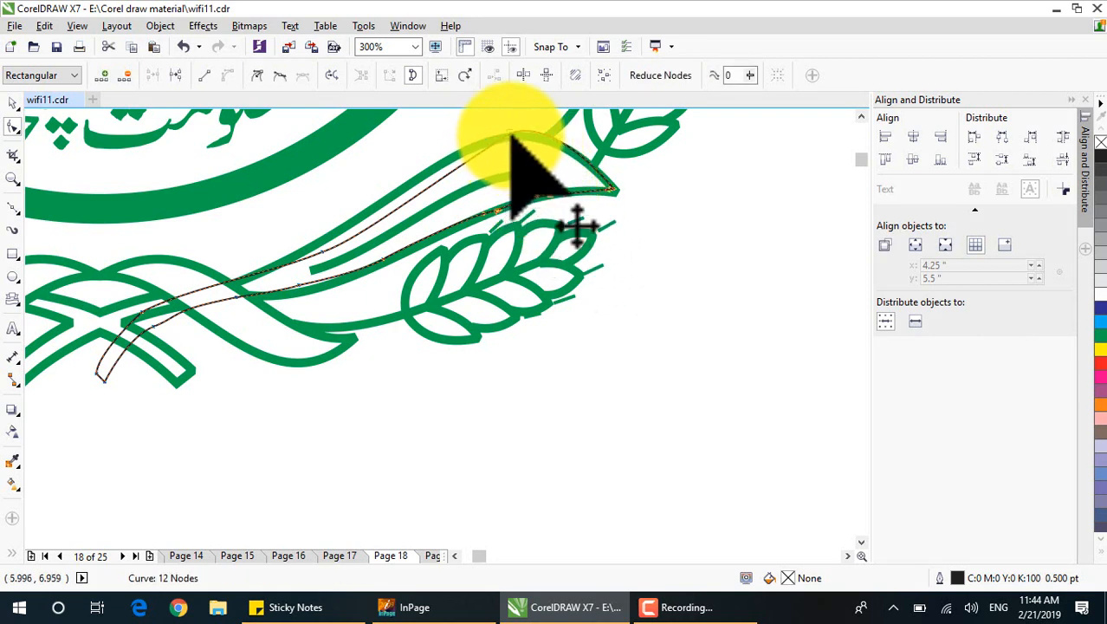
Fit the upper edge to the original ribbon by moving its peak and valley nodes and bending the curve between them
{"action": "left_click_drag", "start_coordinate": [512, 131], "coordinate": [503, 137]}
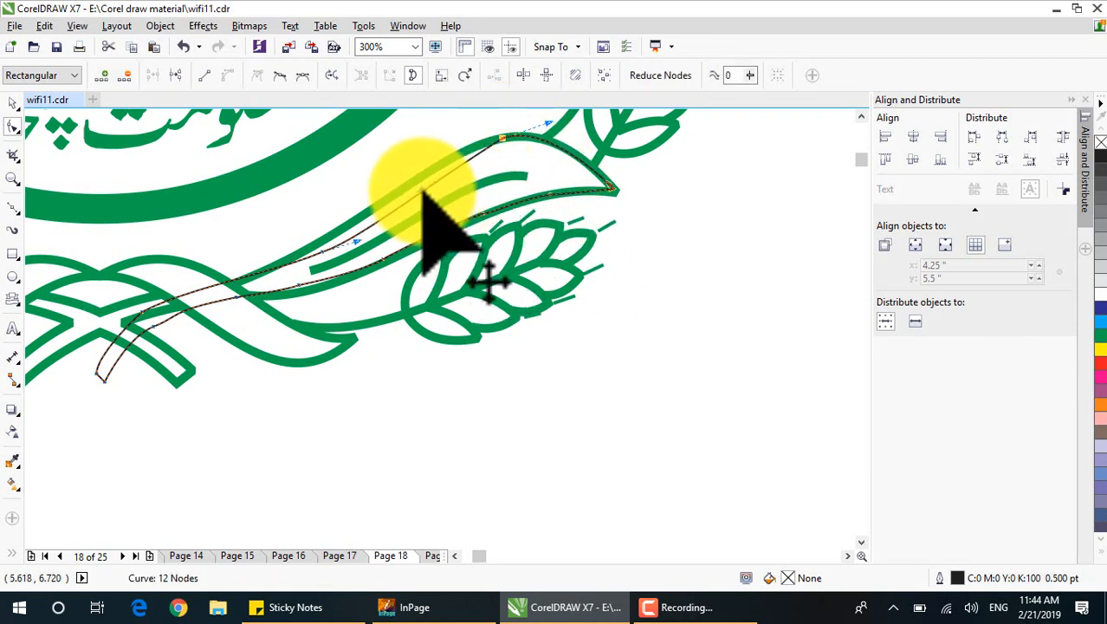
{"action": "left_click_drag", "start_coordinate": [422, 191], "coordinate": [400, 168]}
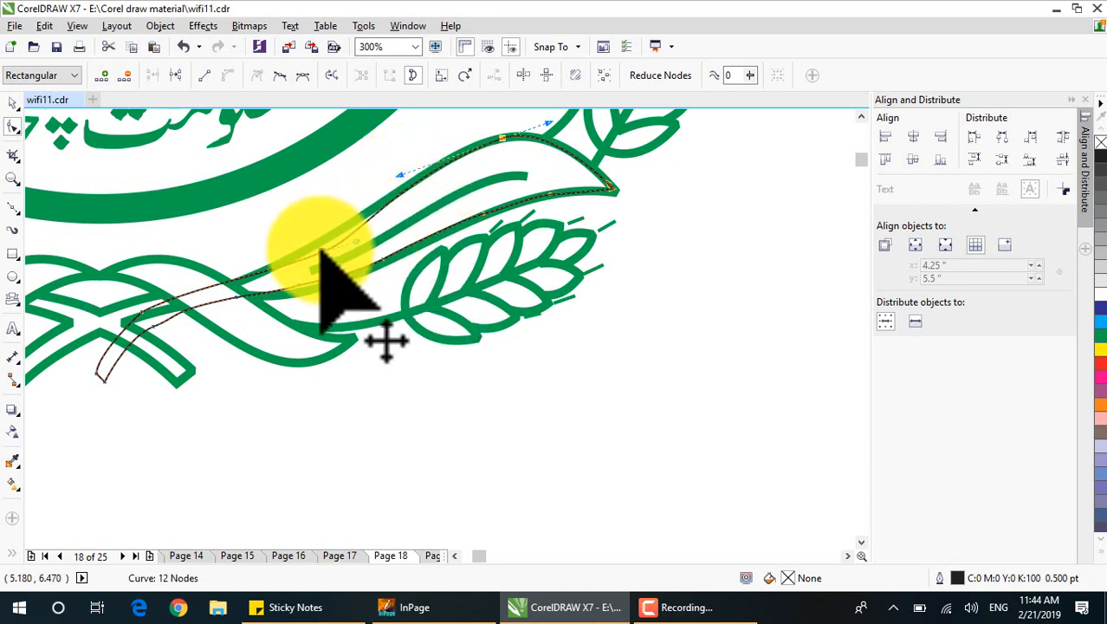
{"action": "left_click_drag", "start_coordinate": [313, 247], "coordinate": [309, 241]}
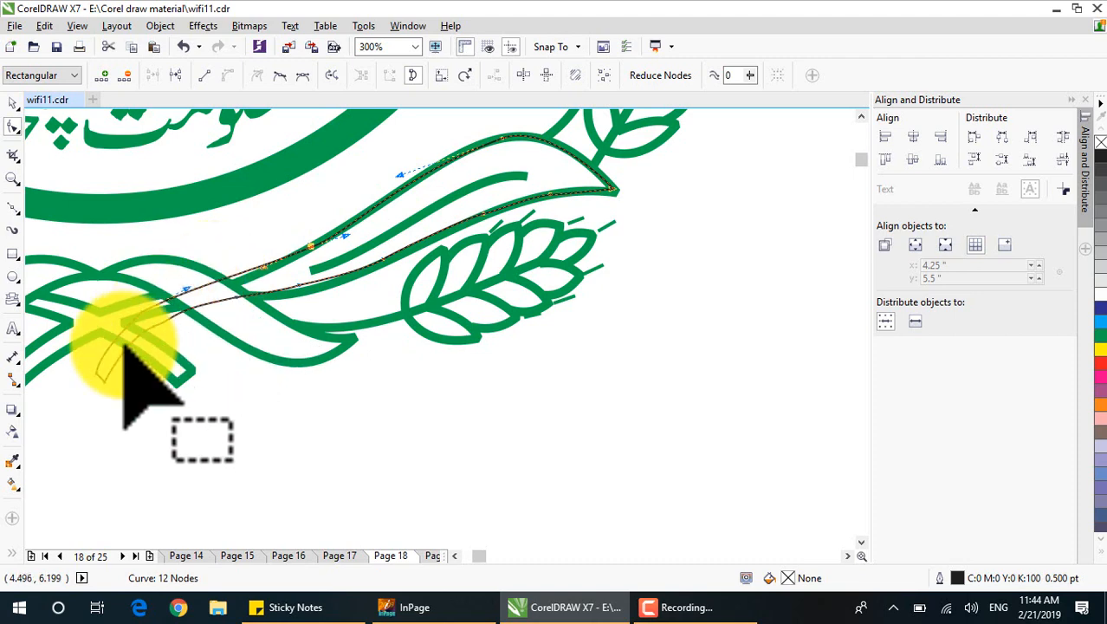
Select the ribbon's narrow-end nodes together and move them onto the lower tip of the original crossing band
{"action": "scroll", "coordinate": [185, 359], "scroll_direction": "down", "scroll_amount": 1}
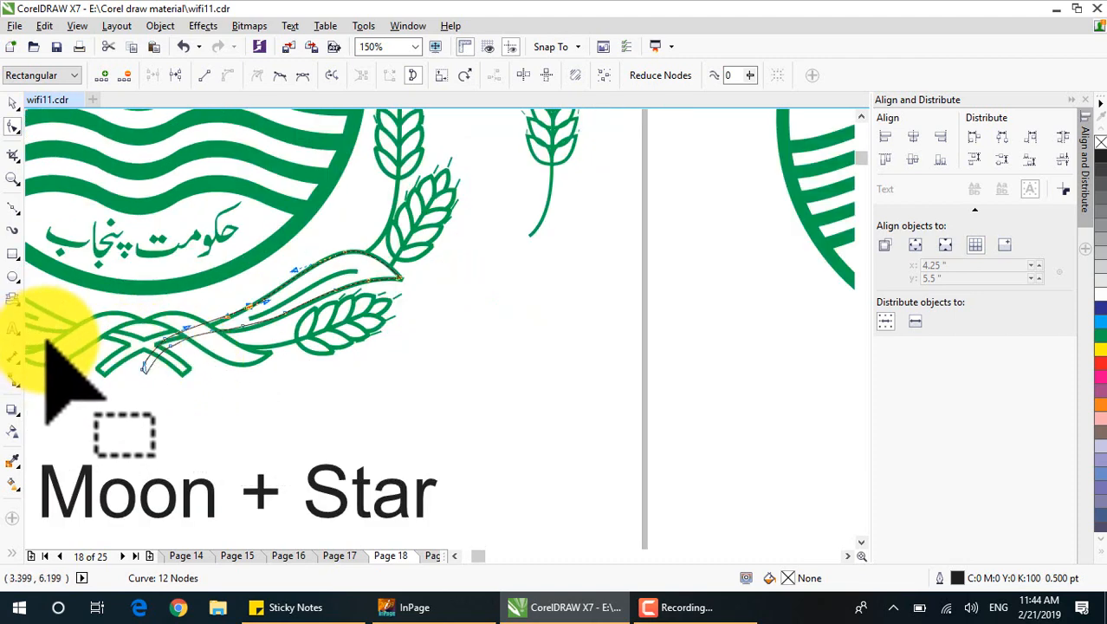
{"action": "scroll", "coordinate": [66, 335], "scroll_direction": "up", "scroll_amount": 1}
{"action": "left_click_drag", "start_coordinate": [170, 279], "coordinate": [350, 454]}
{"action": "left_click_drag", "start_coordinate": [217, 415], "coordinate": [134, 413]}
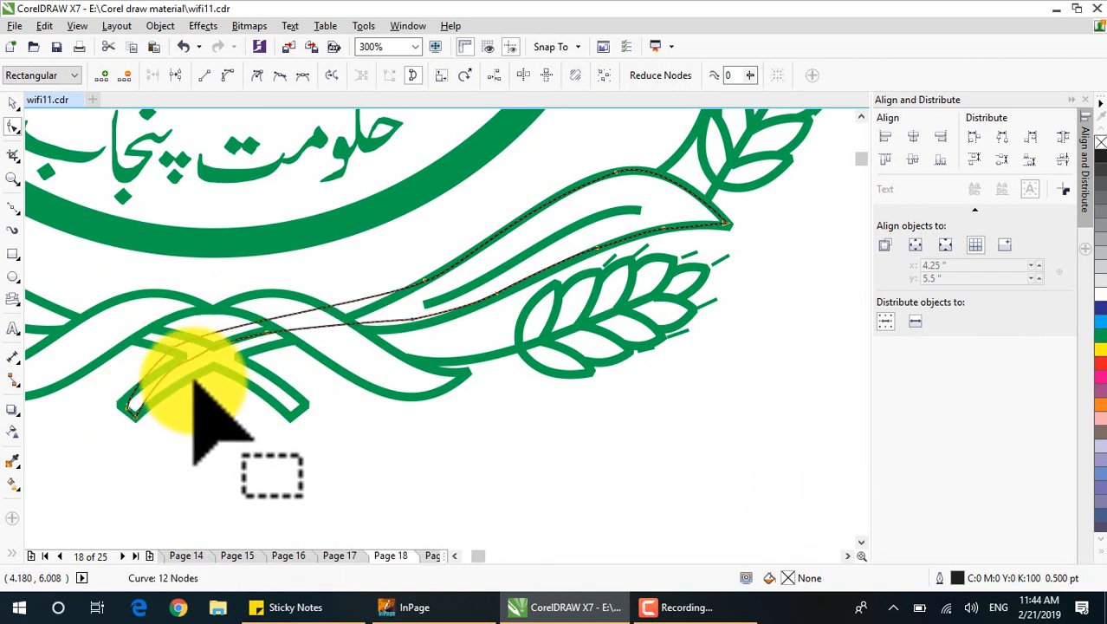
Shift the nodes just above the narrow end onto the crossing band and align the end's outer corner node with the original corner
{"action": "left_click_drag", "start_coordinate": [158, 328], "coordinate": [200, 370]}
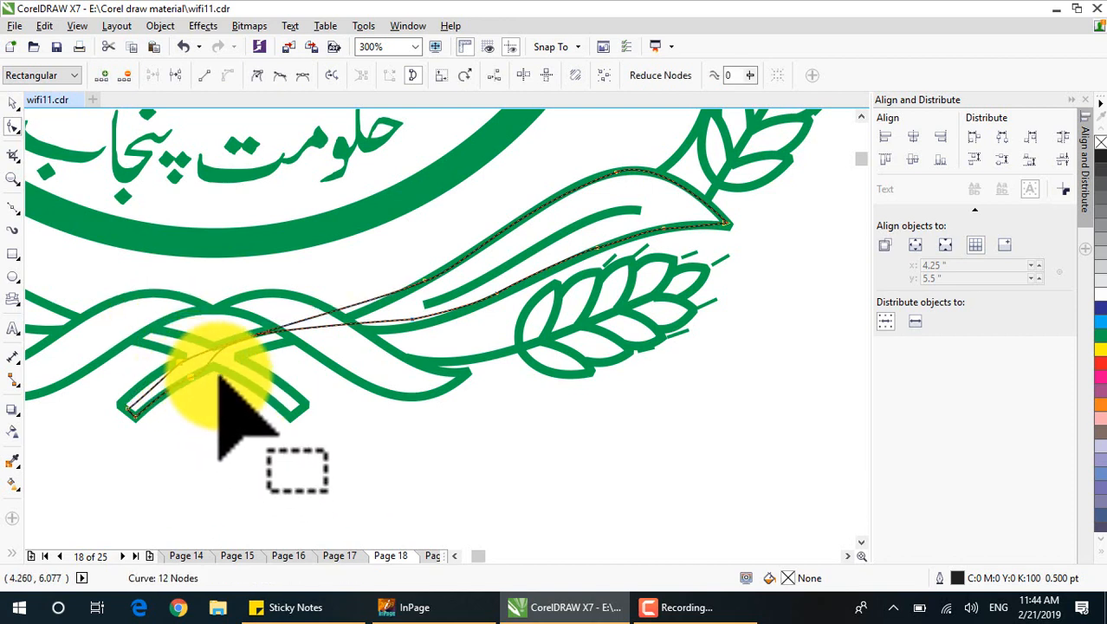
{"action": "left_click", "coordinate": [219, 440]}
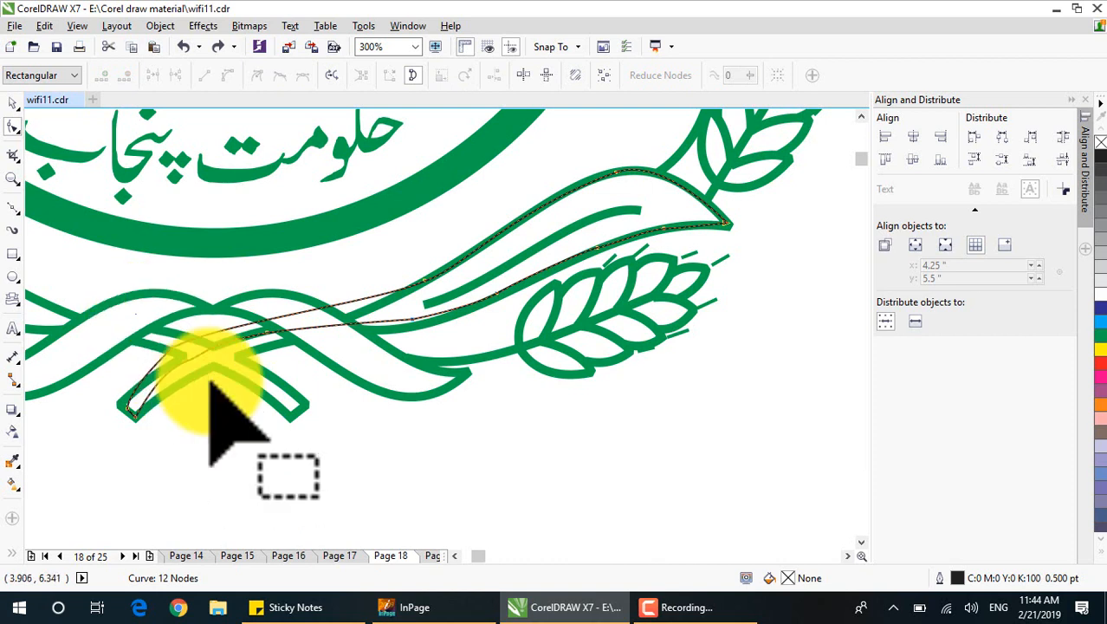
{"action": "left_click", "coordinate": [198, 371]}
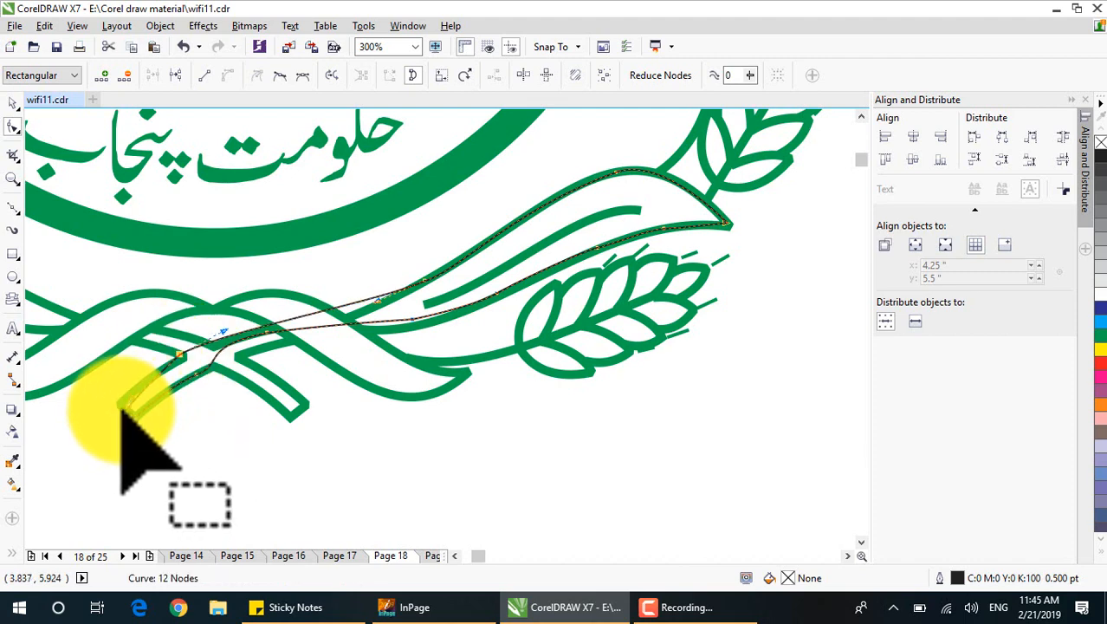
{"action": "scroll", "coordinate": [130, 423], "scroll_direction": "up", "scroll_amount": 3}
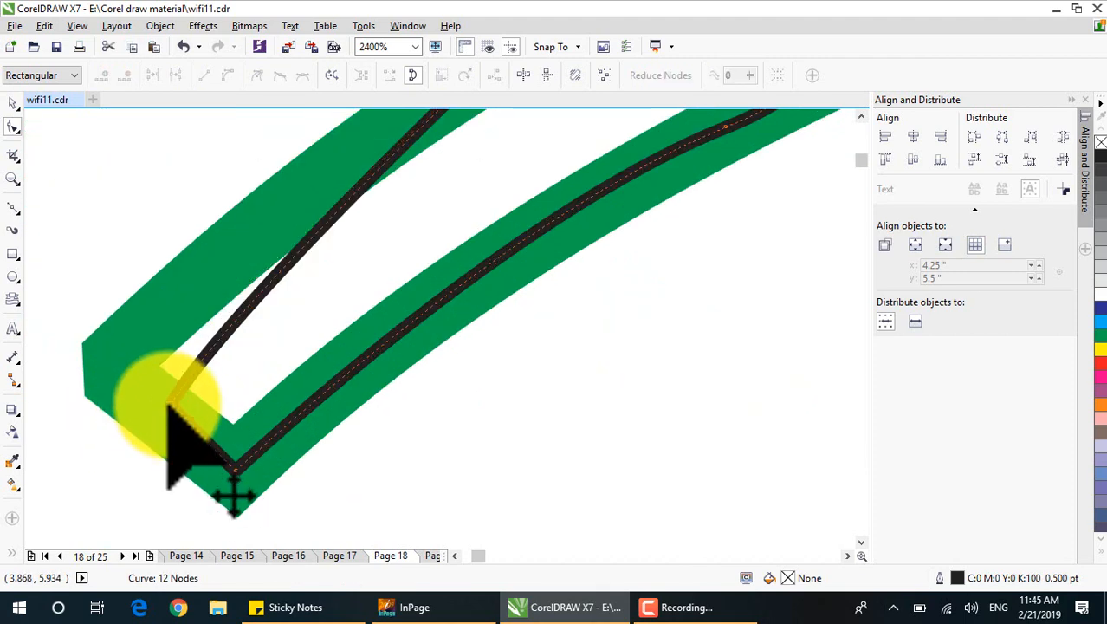
{"action": "left_click_drag", "start_coordinate": [169, 403], "coordinate": [109, 366]}
{"action": "scroll", "coordinate": [240, 347], "scroll_direction": "down", "scroll_amount": 3}
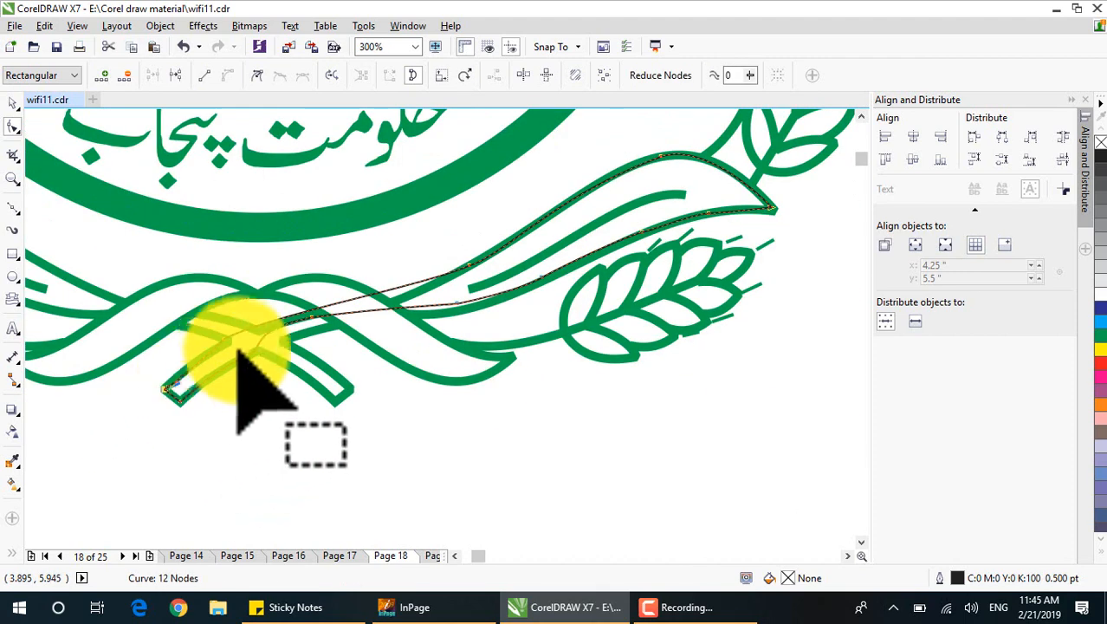
Move the lower-edge node at the ribbon crossing onto the original band and bend the upper edge beside the crossing to match
{"action": "scroll", "coordinate": [252, 338], "scroll_direction": "up", "scroll_amount": 2}
{"action": "scroll", "coordinate": [258, 342], "scroll_direction": "down", "scroll_amount": 1}
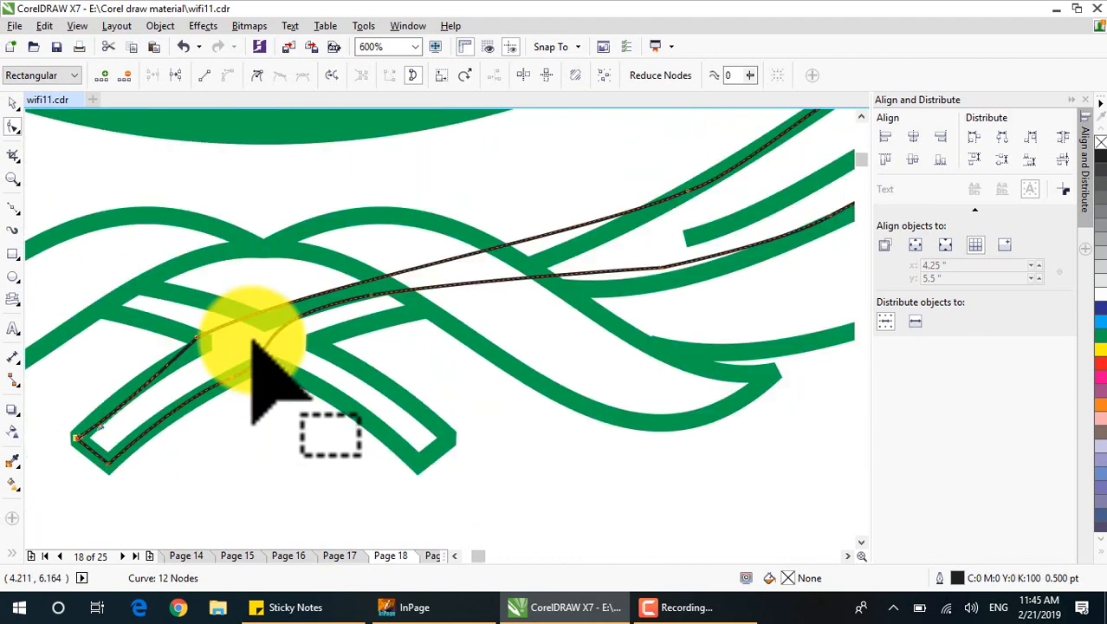
{"action": "scroll", "coordinate": [258, 373], "scroll_direction": "down", "scroll_amount": 1}
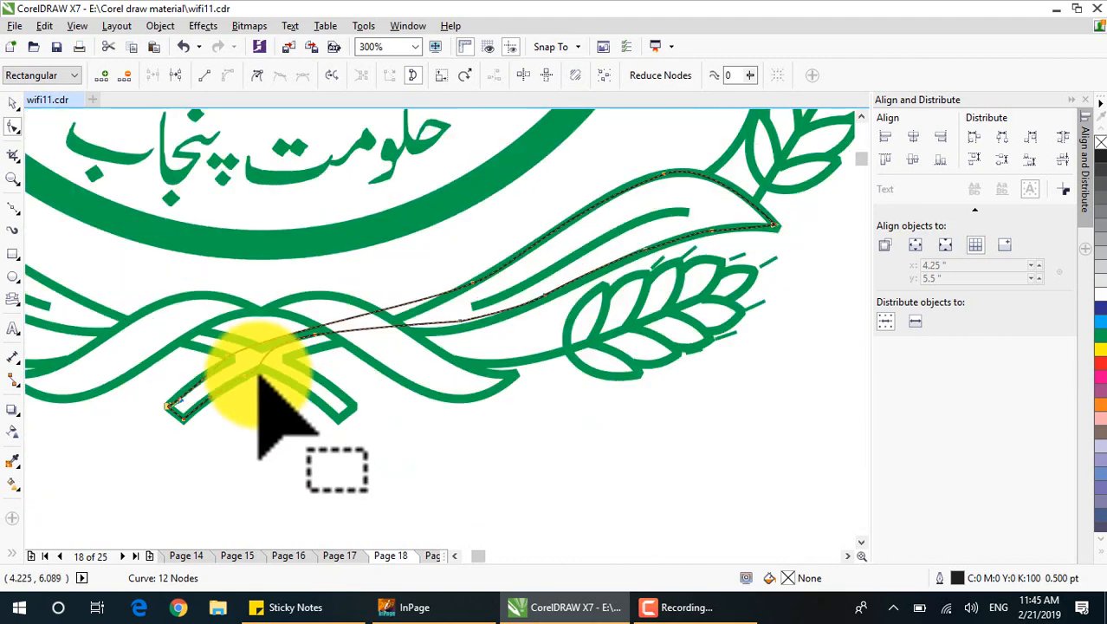
{"action": "scroll", "coordinate": [312, 335], "scroll_direction": "up", "scroll_amount": 2}
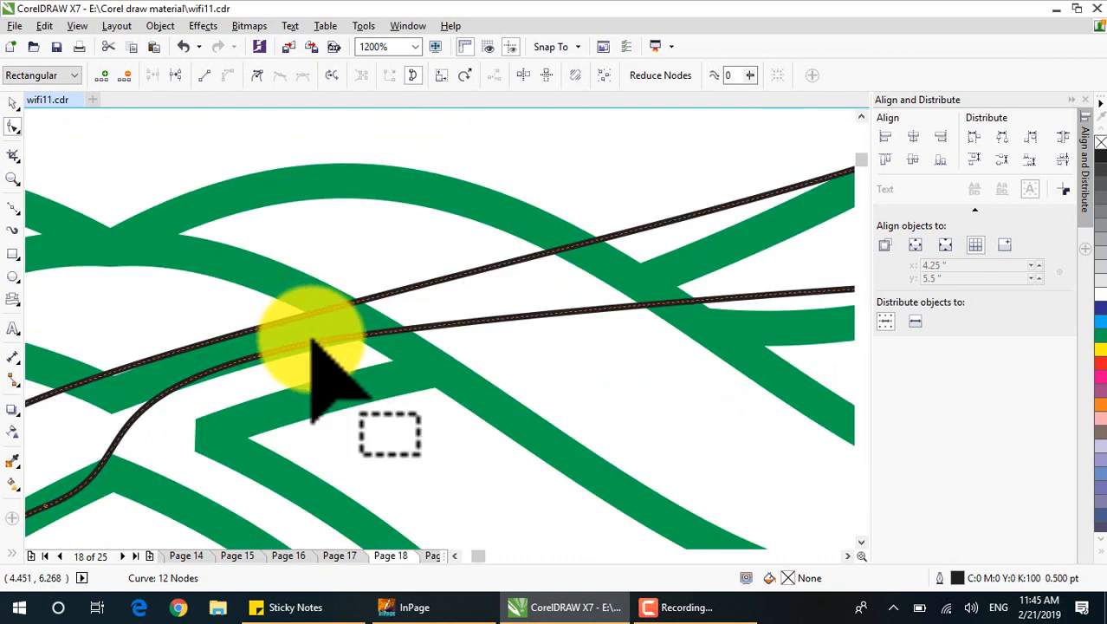
{"action": "left_click_drag", "start_coordinate": [321, 338], "coordinate": [400, 408]}
{"action": "scroll", "coordinate": [428, 373], "scroll_direction": "down", "scroll_amount": 1}
{"action": "scroll", "coordinate": [429, 372], "scroll_direction": "down", "scroll_amount": 1}
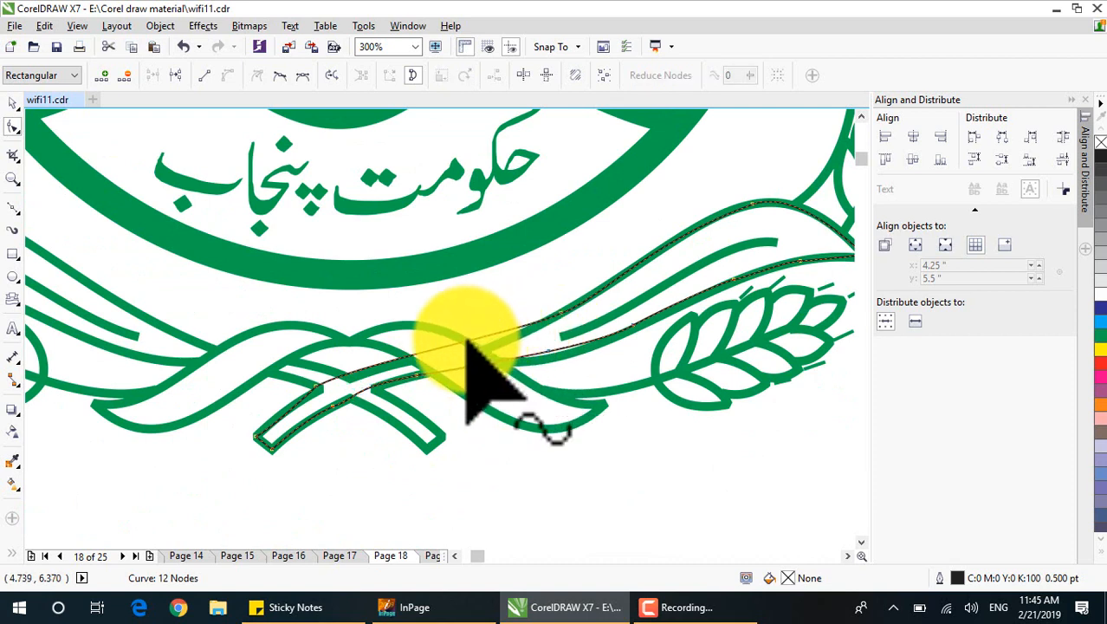
{"action": "left_click_drag", "start_coordinate": [469, 341], "coordinate": [468, 351]}
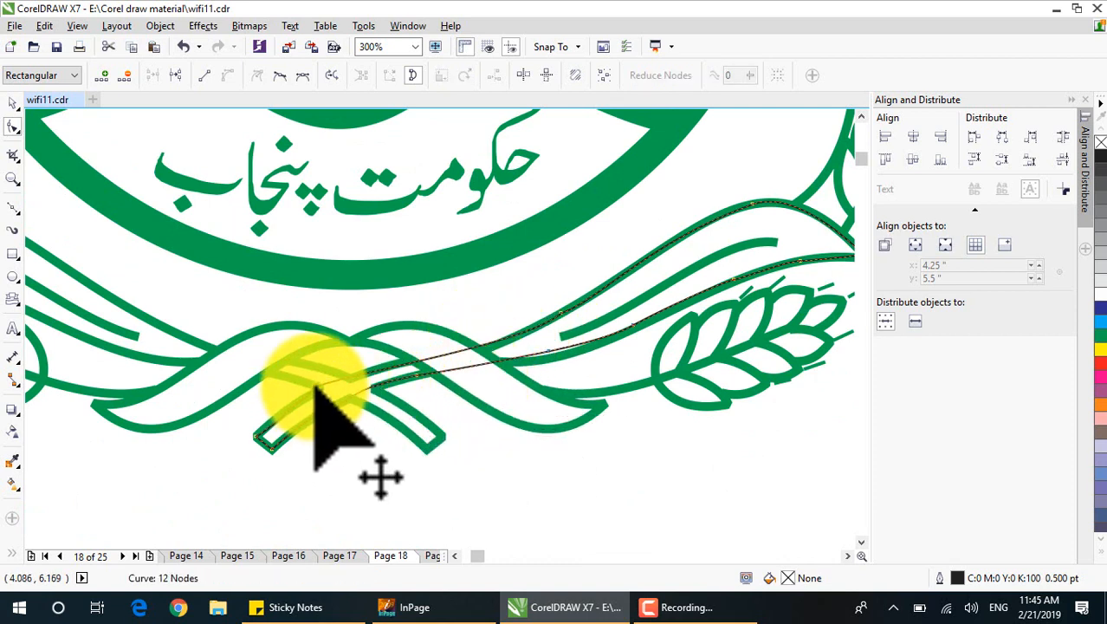
{"action": "left_click_drag", "start_coordinate": [315, 386], "coordinate": [316, 387]}
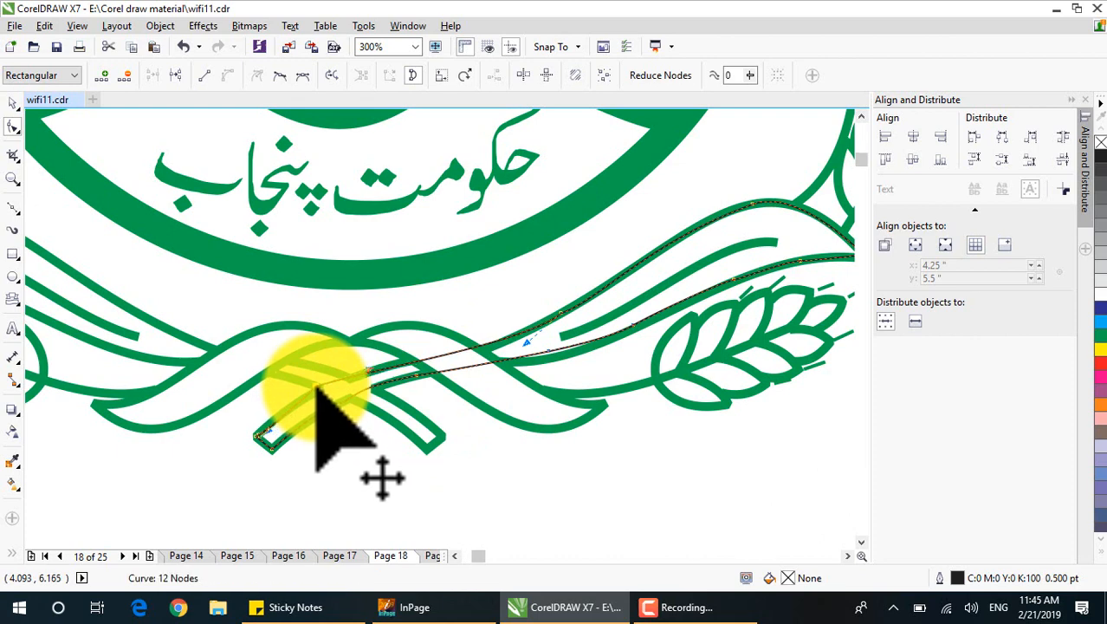
Add a node on each side of the sharp upper-edge node at the crossing and delete the sharp node
{"action": "scroll", "coordinate": [317, 387], "scroll_direction": "up", "scroll_amount": 5}
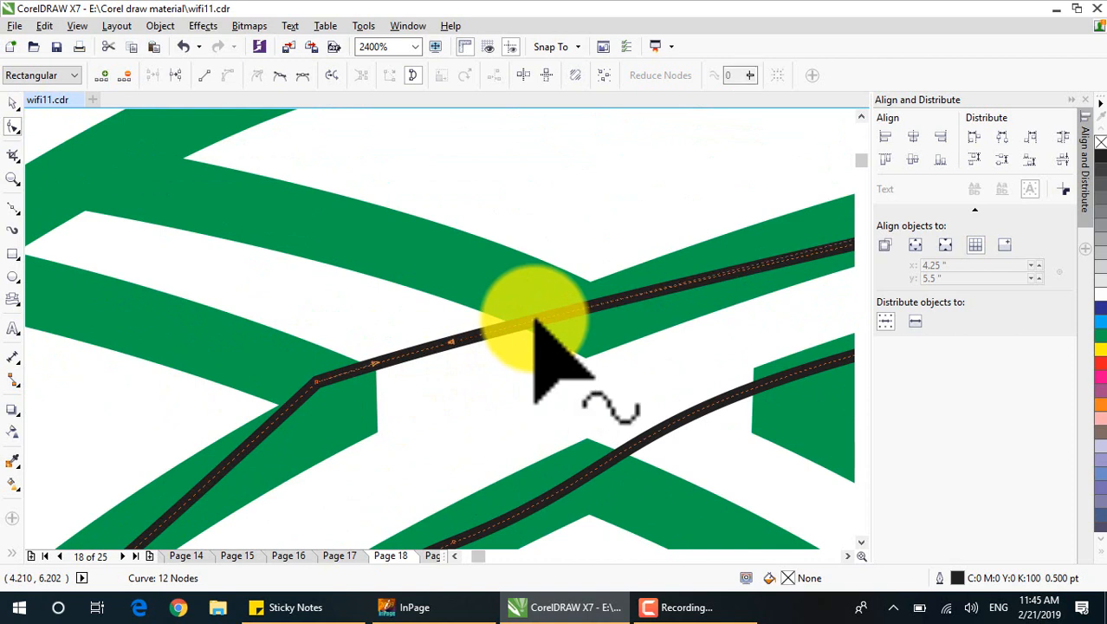
{"action": "double_click", "coordinate": [535, 321]}
{"action": "double_click", "coordinate": [156, 525]}
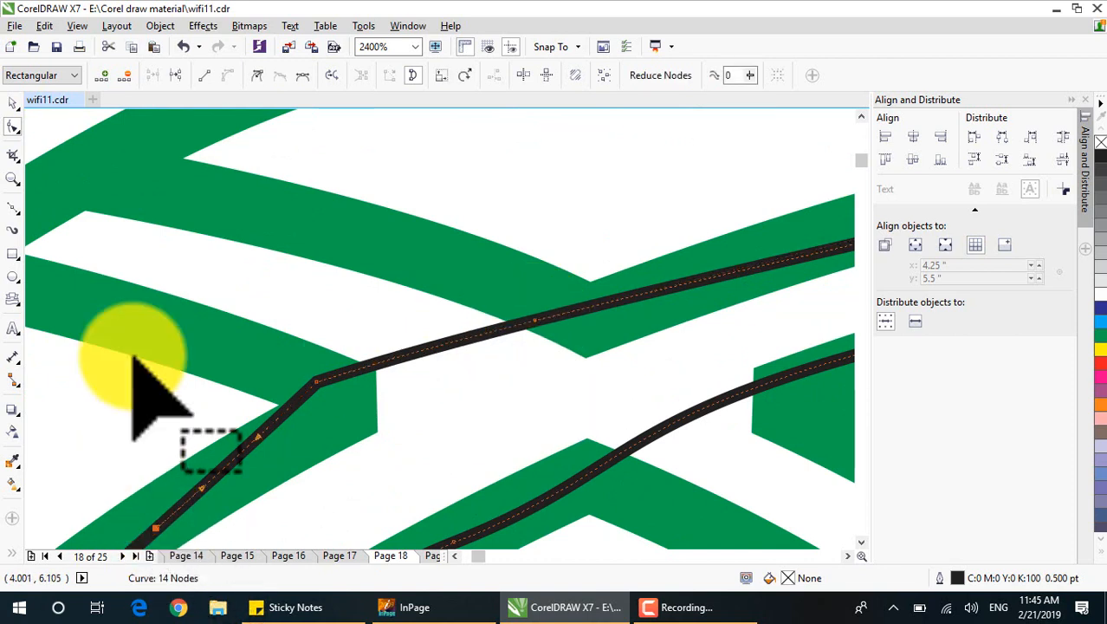
{"action": "left_click_drag", "start_coordinate": [151, 293], "coordinate": [494, 435]}
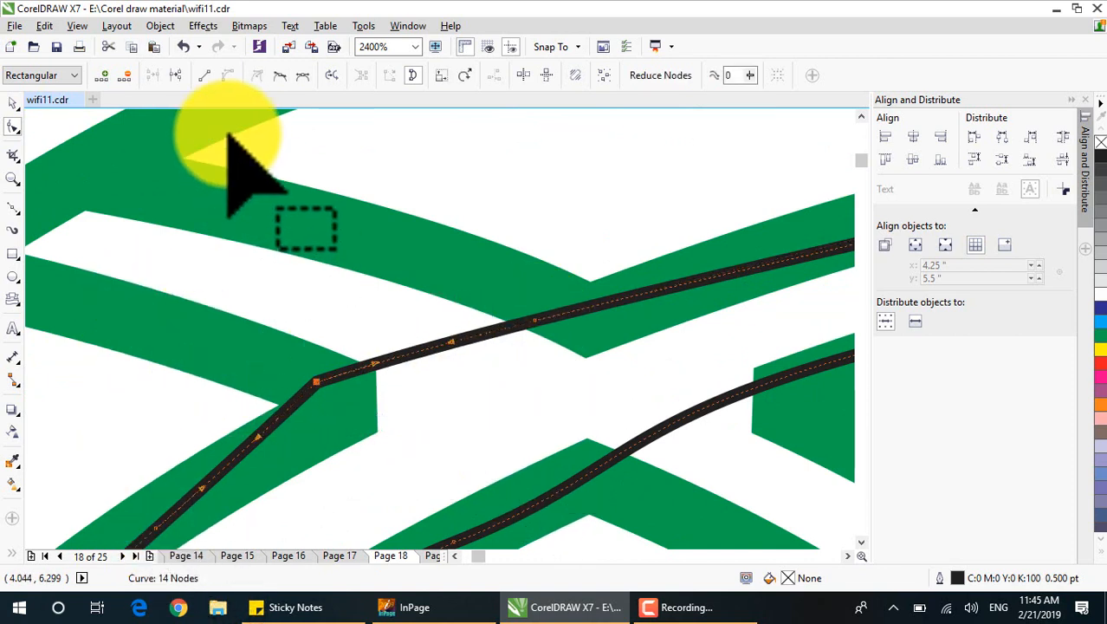
{"action": "key", "text": "Delete"}
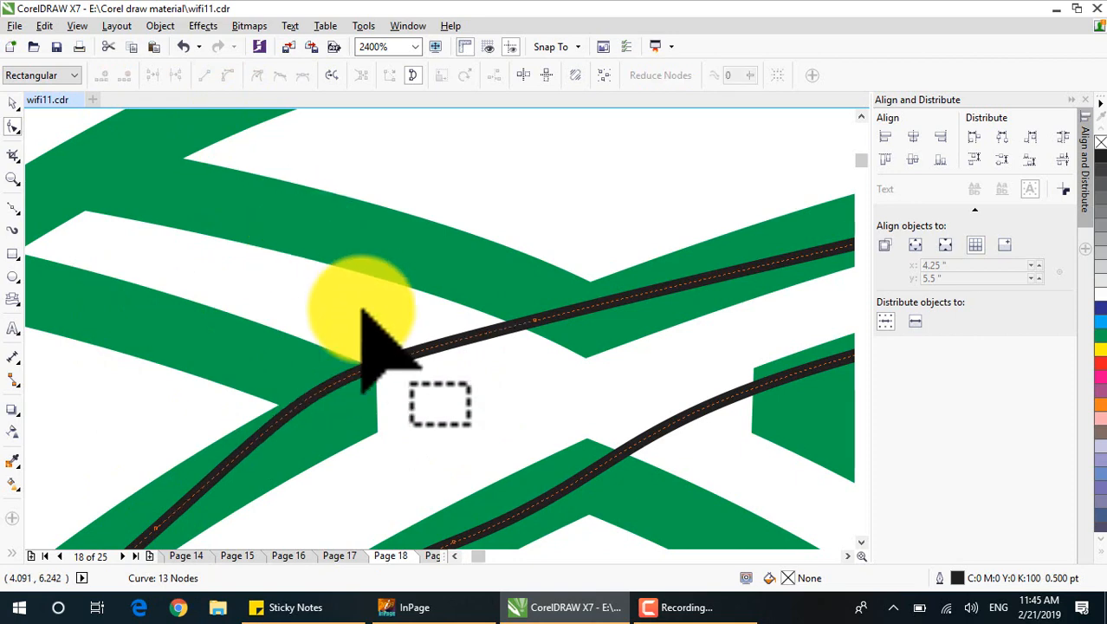
Fine-tune the upper edge's curve and smooth the lower edge at the crossing to follow the original band
{"action": "scroll", "coordinate": [378, 334], "scroll_direction": "down", "scroll_amount": 2}
{"action": "left_click_drag", "start_coordinate": [362, 351], "coordinate": [365, 363]}
{"action": "scroll", "coordinate": [429, 395], "scroll_direction": "down", "scroll_amount": 1}
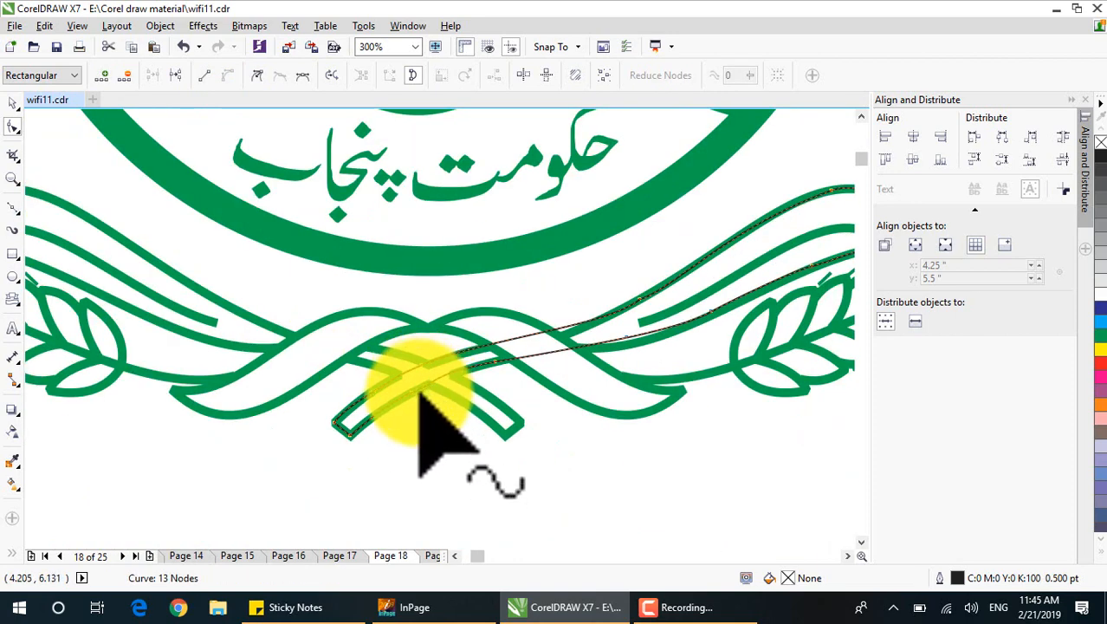
{"action": "scroll", "coordinate": [414, 391], "scroll_direction": "up", "scroll_amount": 2}
{"action": "left_click_drag", "start_coordinate": [522, 338], "coordinate": [495, 327]}
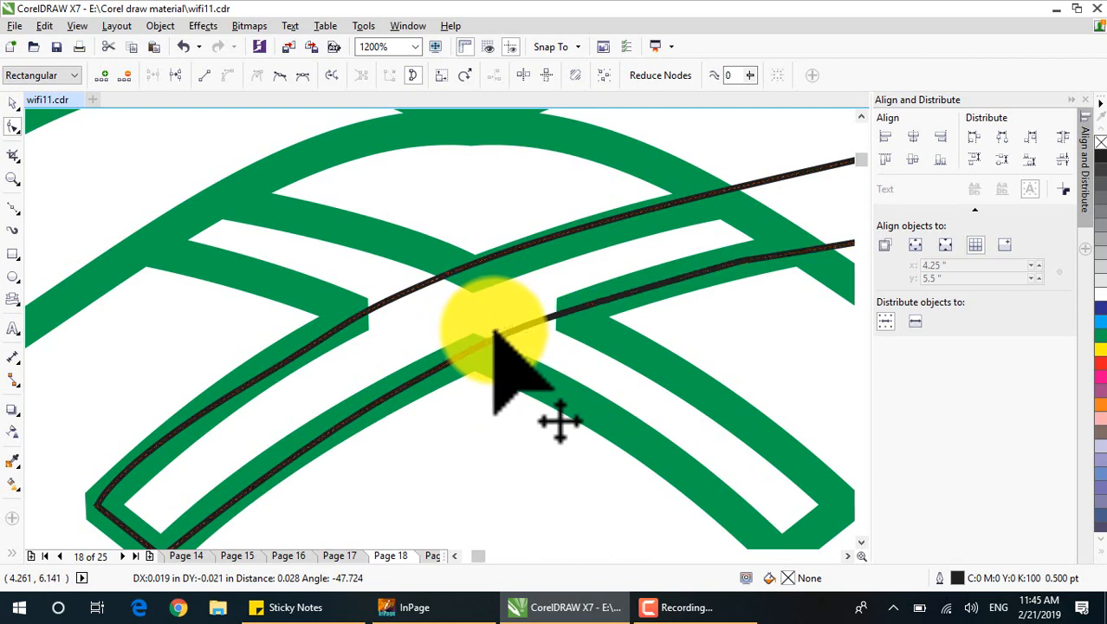
{"action": "scroll", "coordinate": [494, 332], "scroll_direction": "down", "scroll_amount": 3}
{"action": "scroll", "coordinate": [713, 248], "scroll_direction": "up", "scroll_amount": 1}
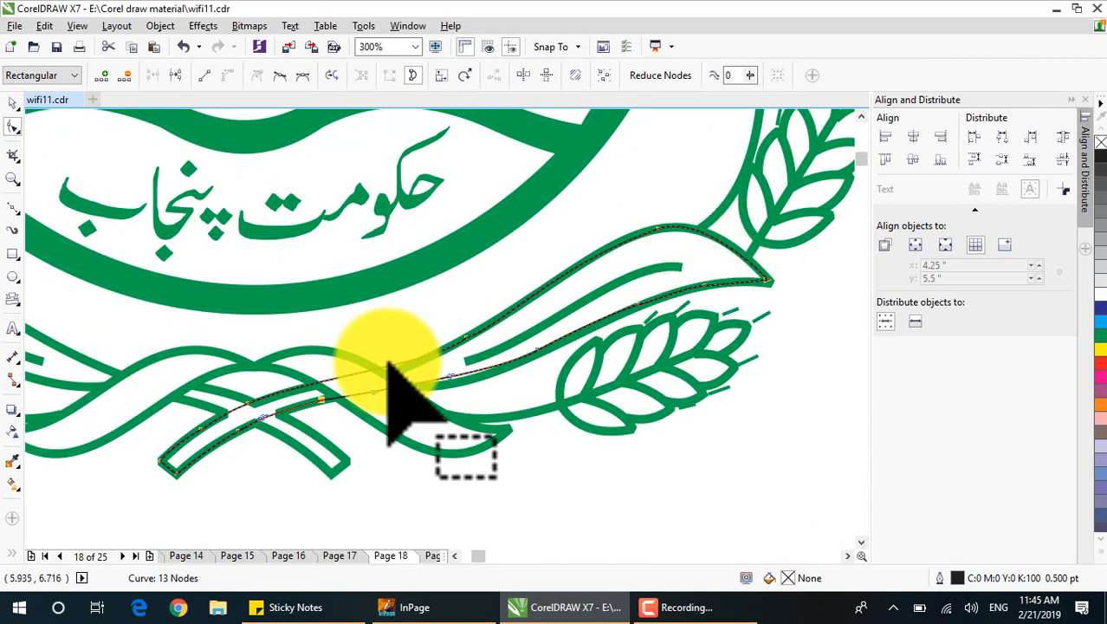
{"action": "scroll", "coordinate": [410, 370], "scroll_direction": "up", "scroll_amount": 1}
{"action": "scroll", "coordinate": [343, 366], "scroll_direction": "down", "scroll_amount": 2}
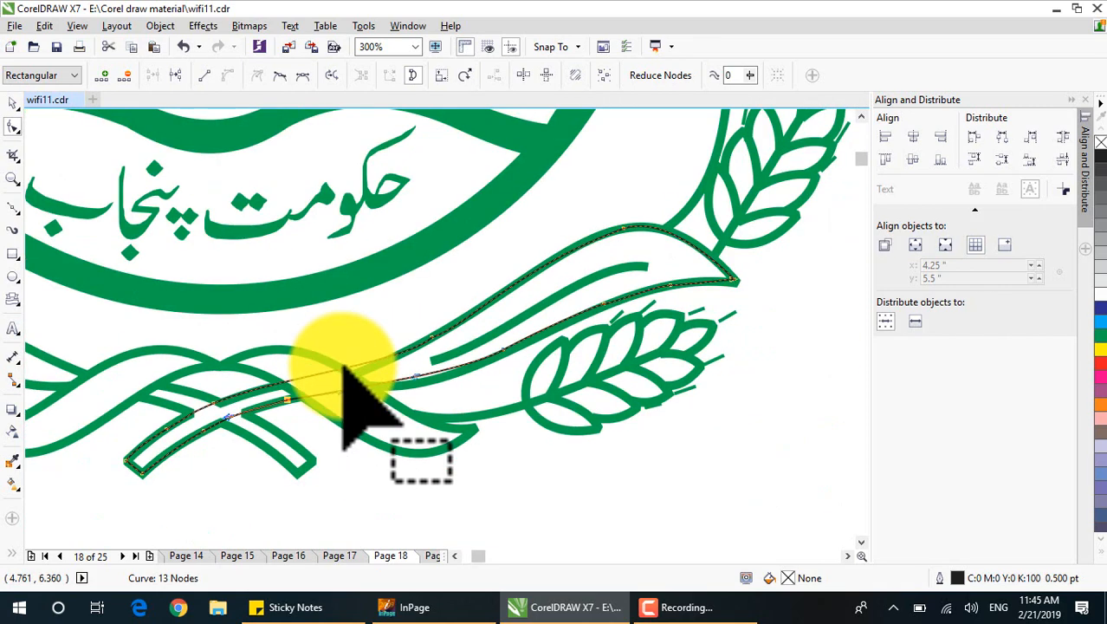
Move the ribbon off the emblem, about 1.58 inches right and 0.22 inches down, and set its outline width to 2.0 pt
{"action": "left_click", "coordinate": [14, 104]}
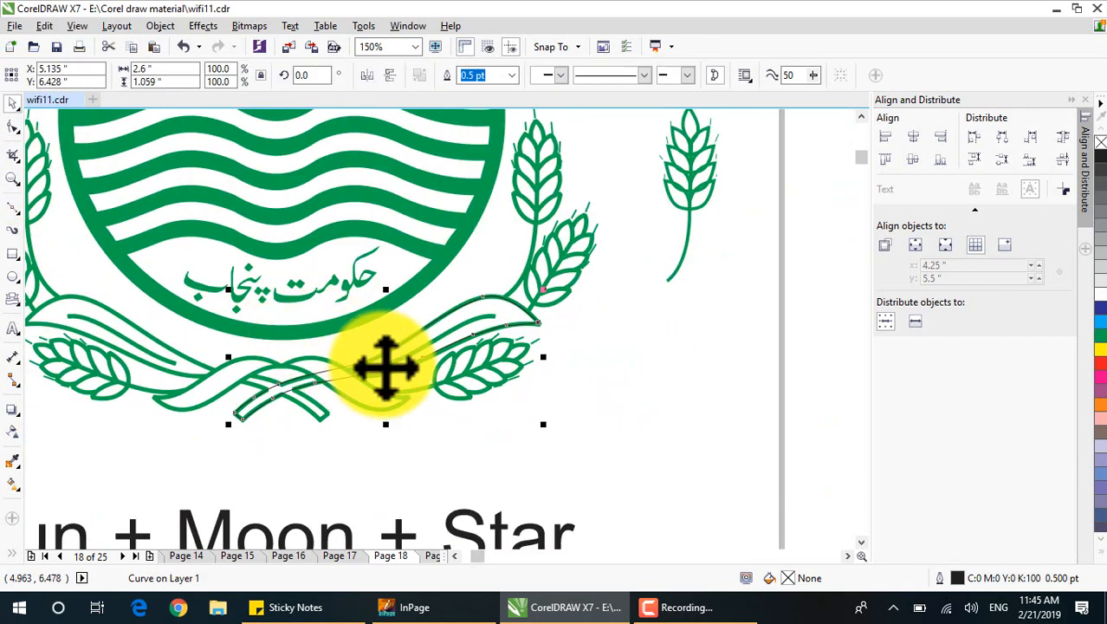
{"action": "left_click_drag", "start_coordinate": [388, 363], "coordinate": [613, 399]}
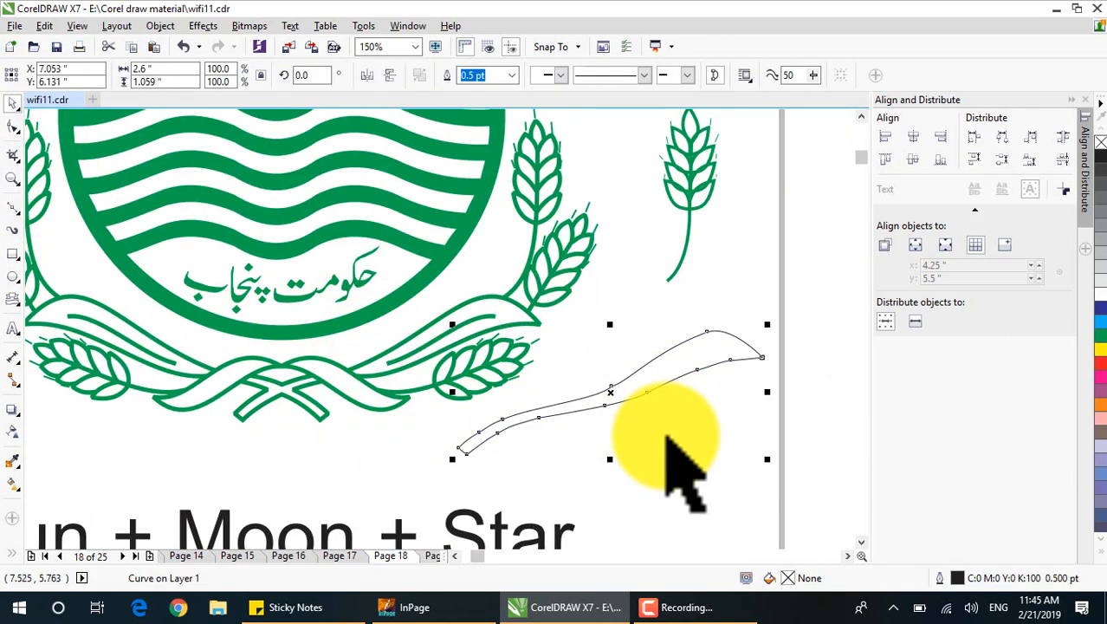
{"action": "left_click", "coordinate": [513, 75]}
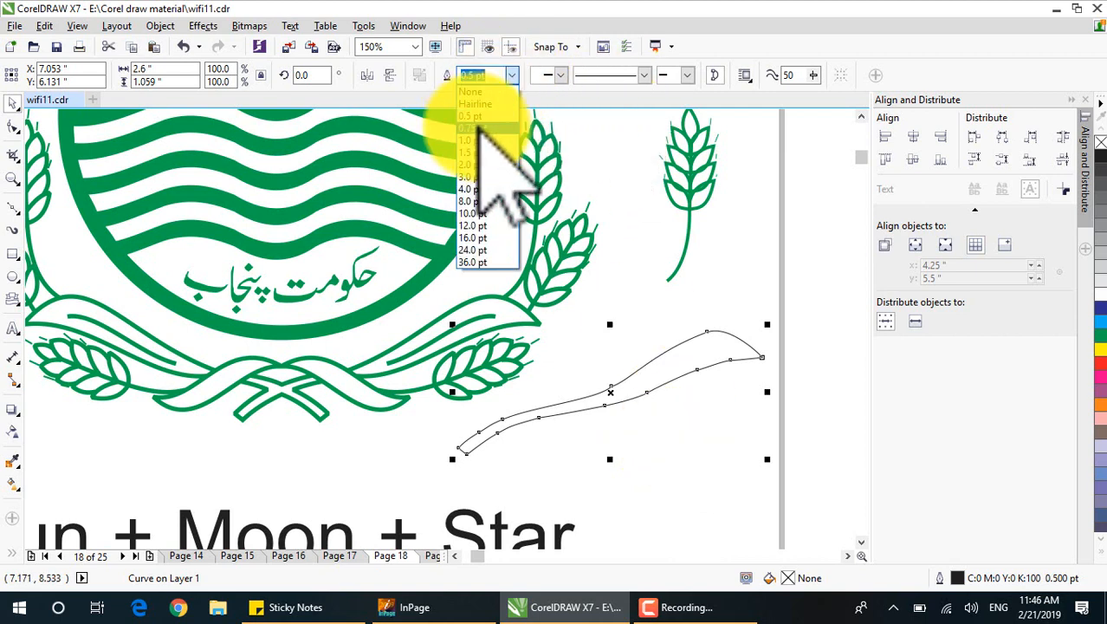
{"action": "left_click", "coordinate": [484, 162]}
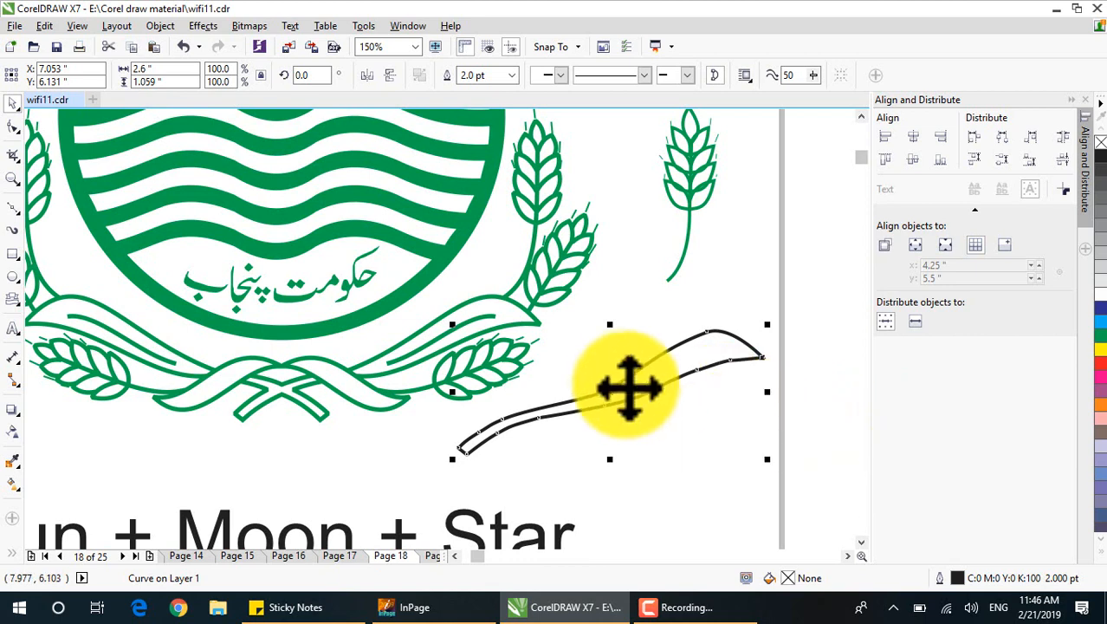
{"action": "left_click_drag", "start_coordinate": [659, 391], "coordinate": [617, 384]}
{"action": "scroll", "coordinate": [665, 382], "scroll_direction": "up", "scroll_amount": 1}
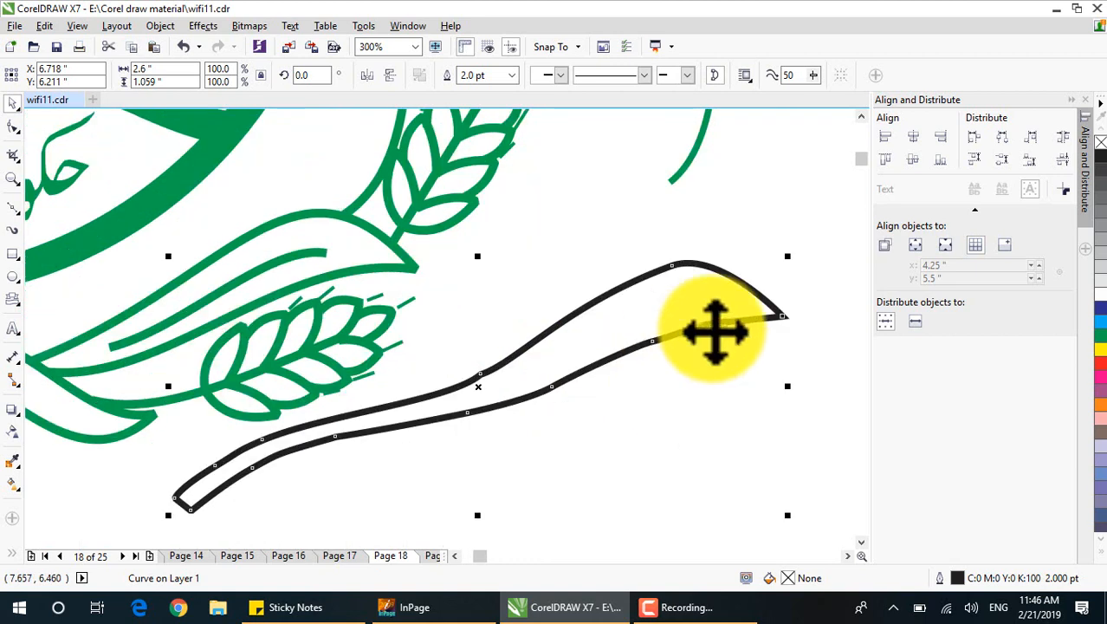
{"action": "scroll", "coordinate": [707, 364], "scroll_direction": "up", "scroll_amount": 2}
{"action": "scroll", "coordinate": [694, 366], "scroll_direction": "down", "scroll_amount": 1}
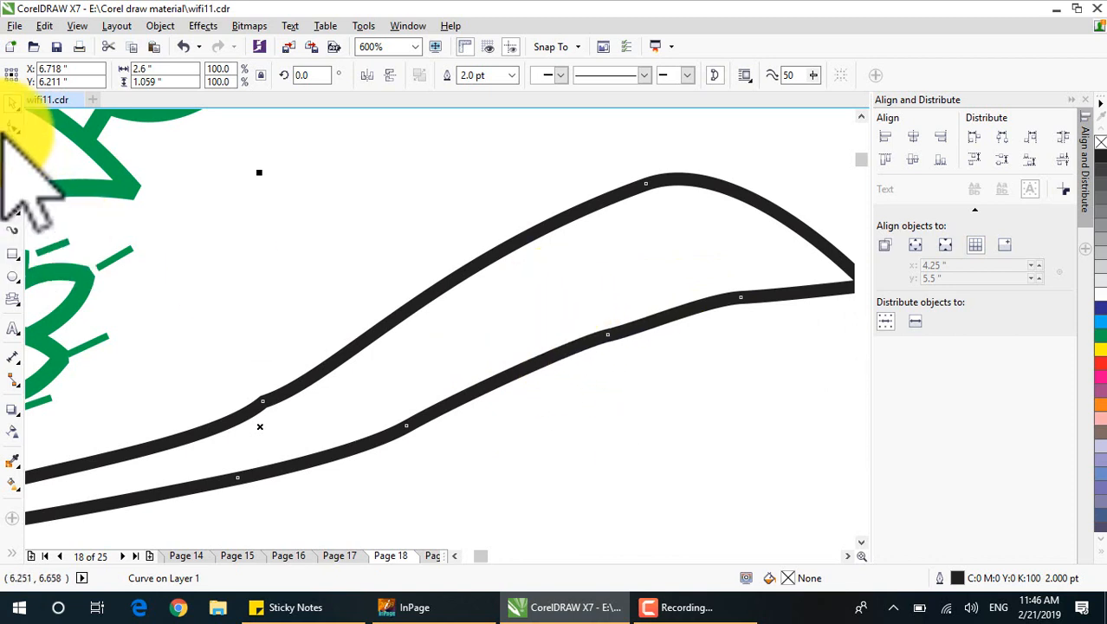
Delete three surplus nodes along the ribbon's lower edge so it becomes one smooth curve
{"action": "left_click", "coordinate": [13, 128]}
{"action": "left_click_drag", "start_coordinate": [545, 292], "coordinate": [665, 401]}
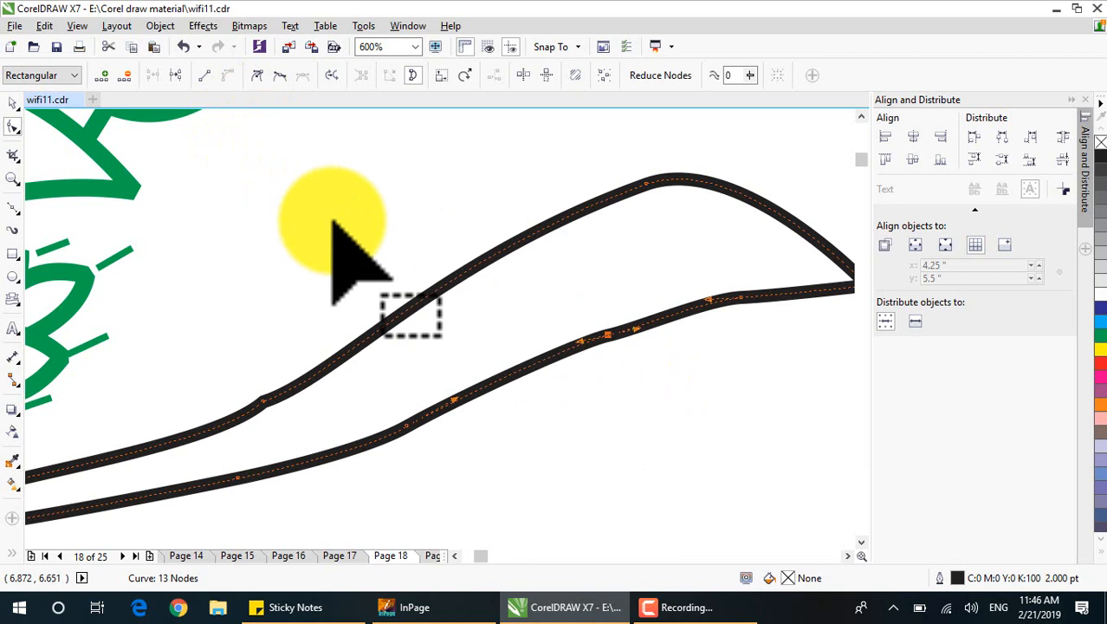
{"action": "key", "text": "Delete"}
{"action": "scroll", "coordinate": [641, 324], "scroll_direction": "down", "scroll_amount": 2}
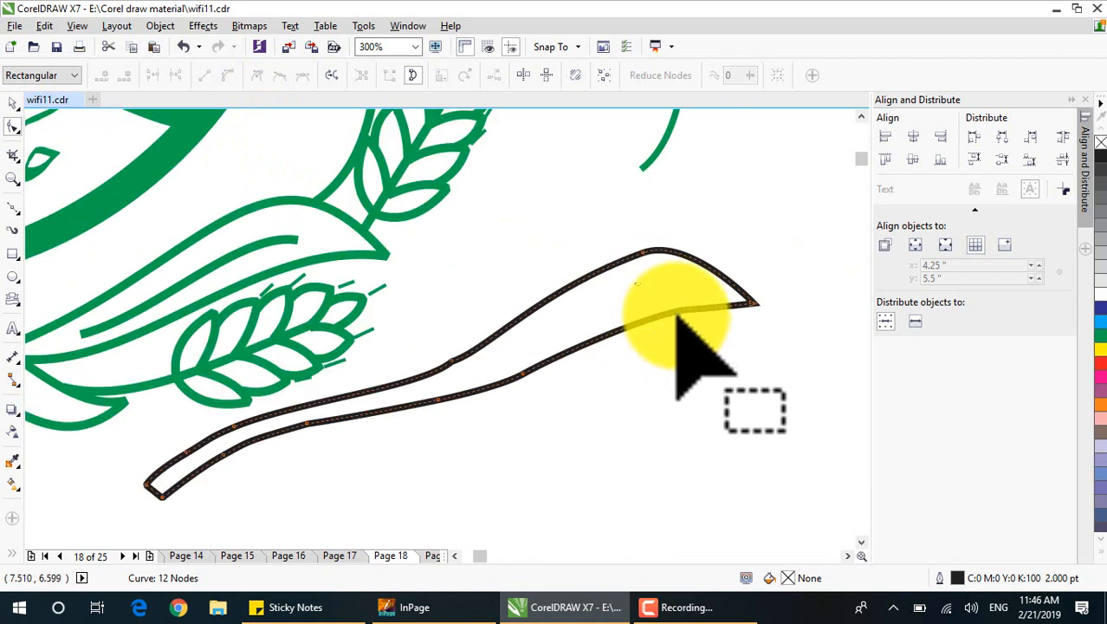
{"action": "left_click", "coordinate": [677, 315]}
{"action": "key", "text": "Delete"}
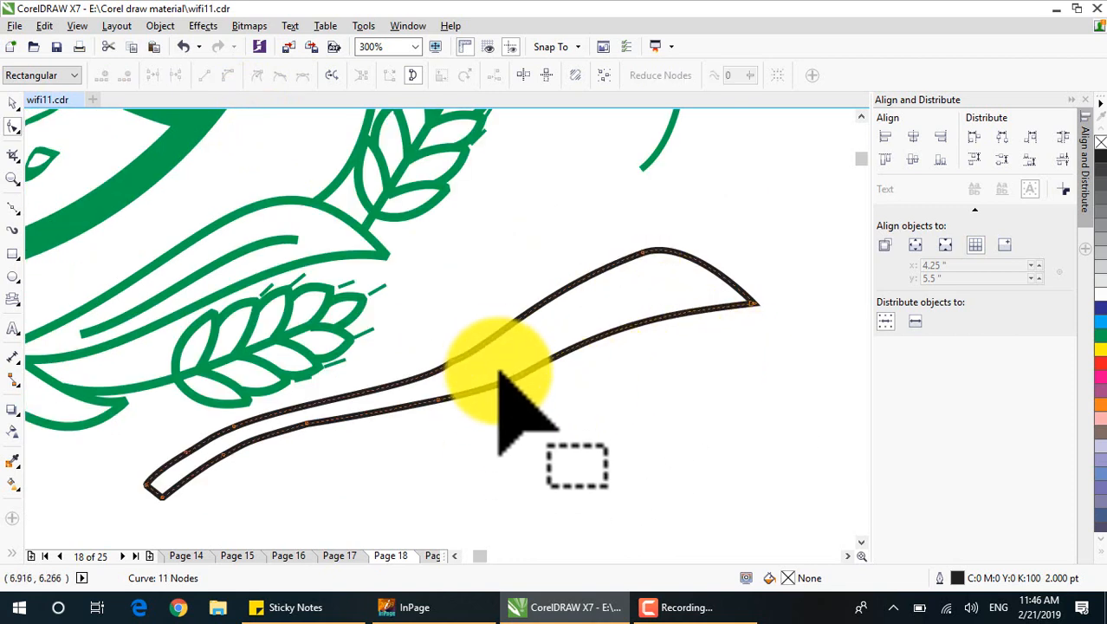
{"action": "left_click", "coordinate": [500, 373]}
{"action": "key", "text": "Delete"}
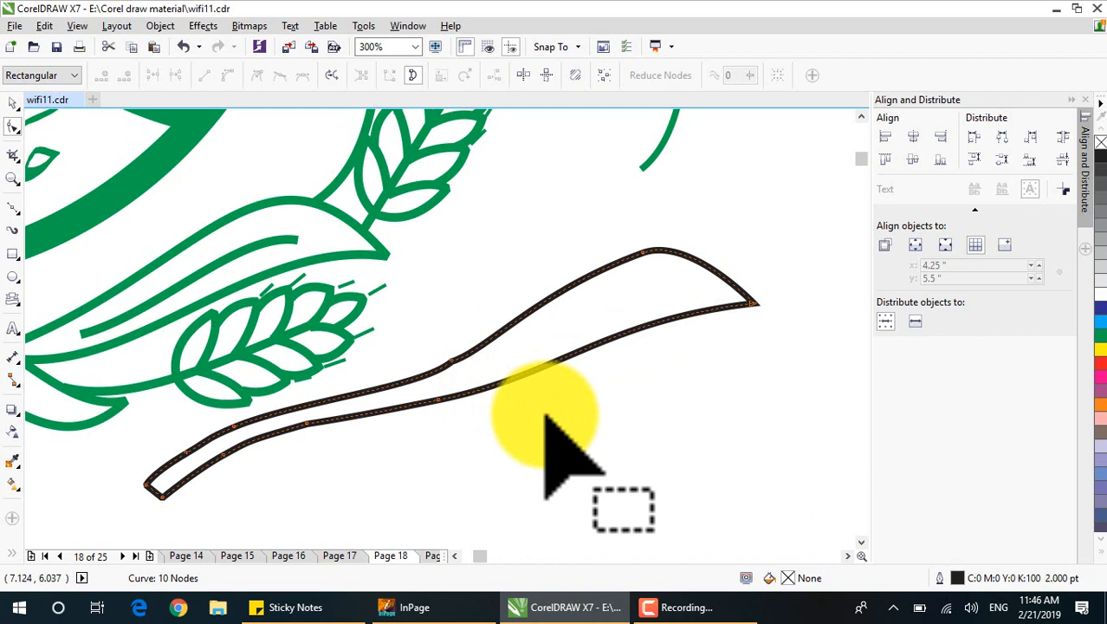
Add a node on each side of the crest node on the ribbon's upper edge and delete the crest node
{"action": "scroll", "coordinate": [626, 247], "scroll_direction": "up", "scroll_amount": 2}
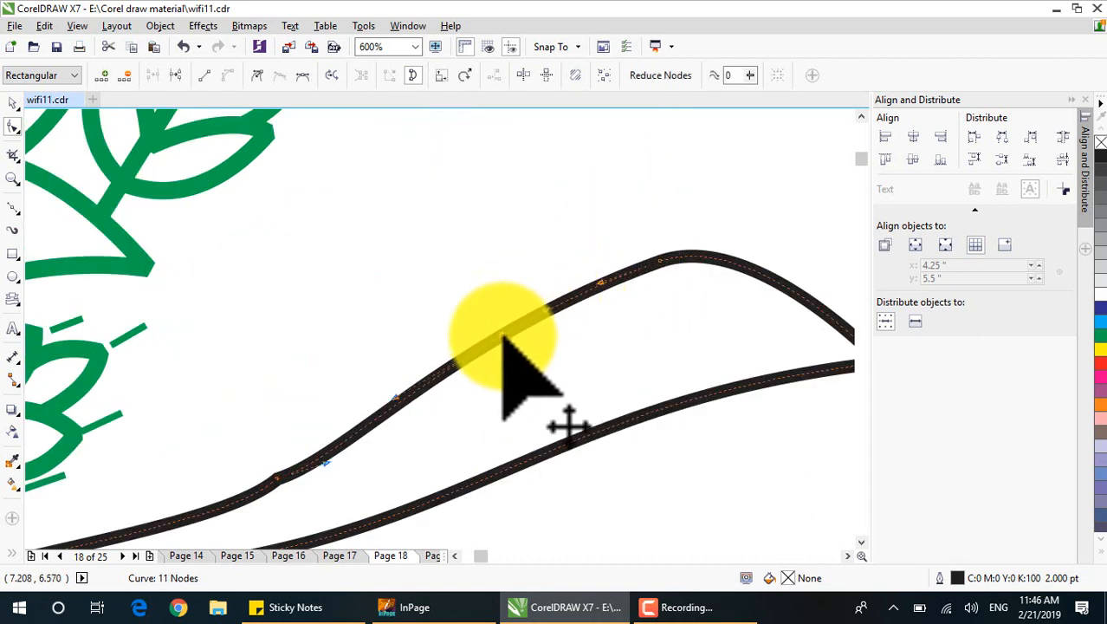
{"action": "double_click", "coordinate": [768, 279]}
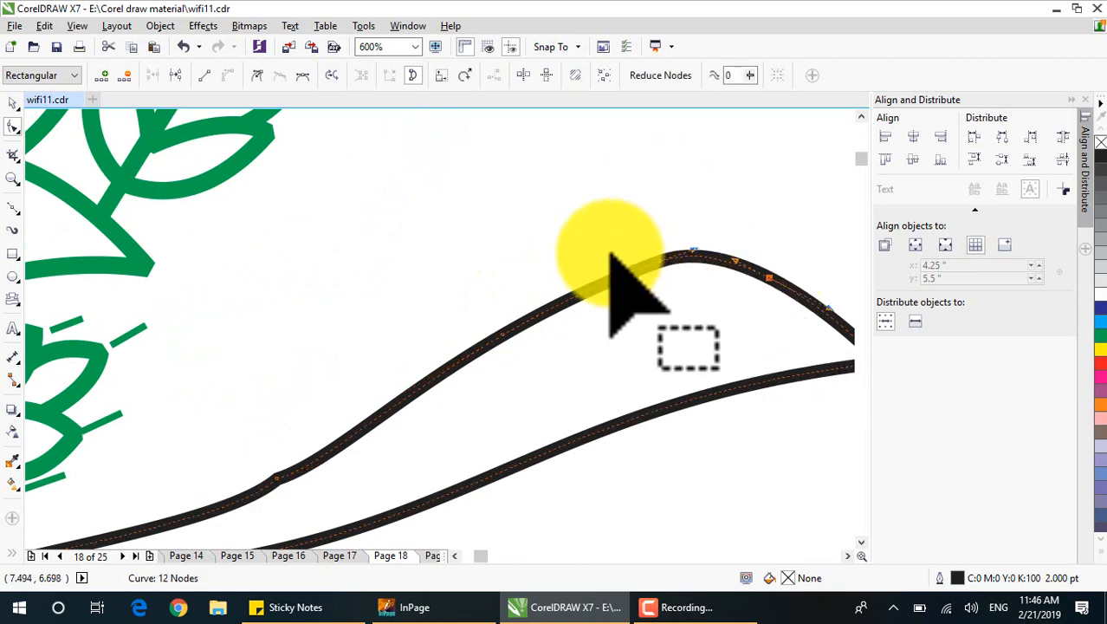
{"action": "left_click_drag", "start_coordinate": [606, 223], "coordinate": [621, 340]}
{"action": "key", "text": "Delete"}
{"action": "scroll", "coordinate": [702, 299], "scroll_direction": "down", "scroll_amount": 2}
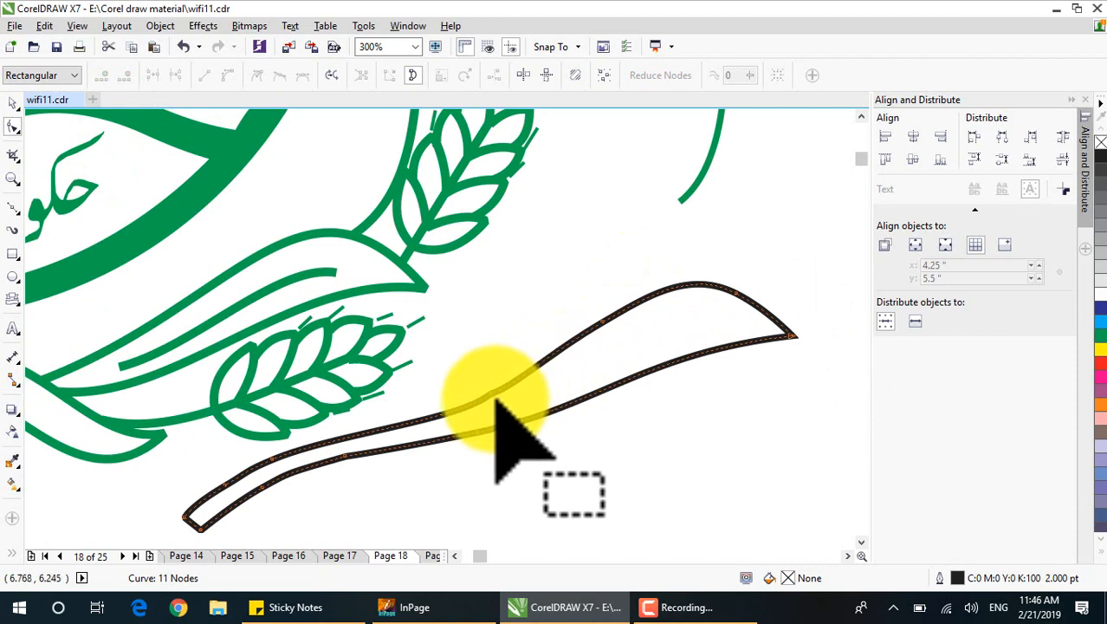
Add a node on each side of the kinked node midway along the upper edge and delete the kinked node
{"action": "scroll", "coordinate": [497, 395], "scroll_direction": "up", "scroll_amount": 3}
{"action": "double_click", "coordinate": [481, 368]}
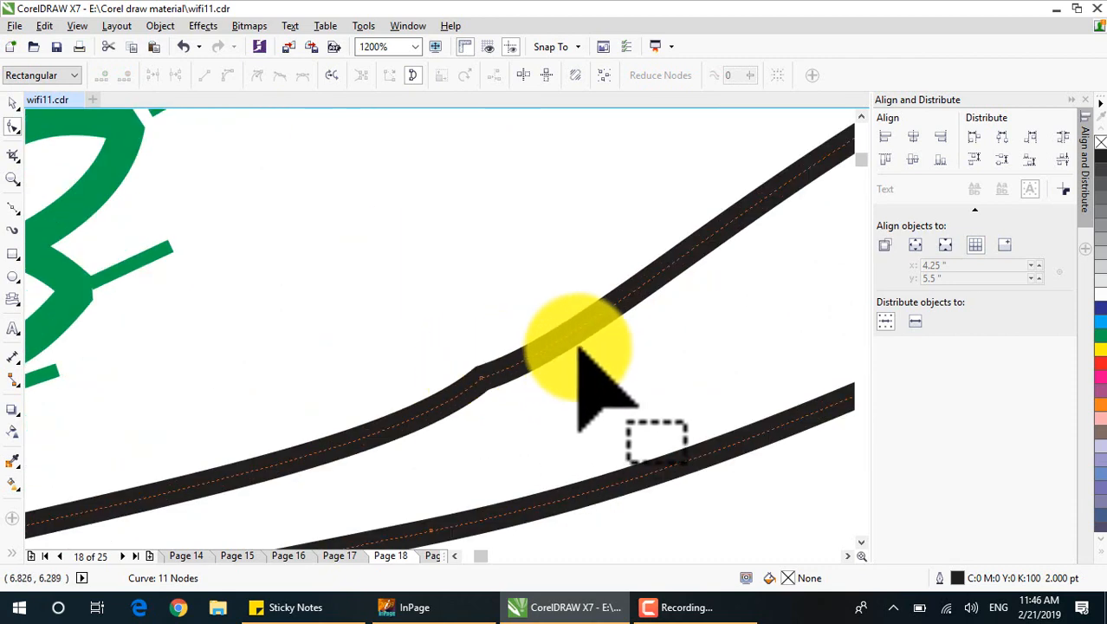
{"action": "left_click", "coordinate": [594, 322]}
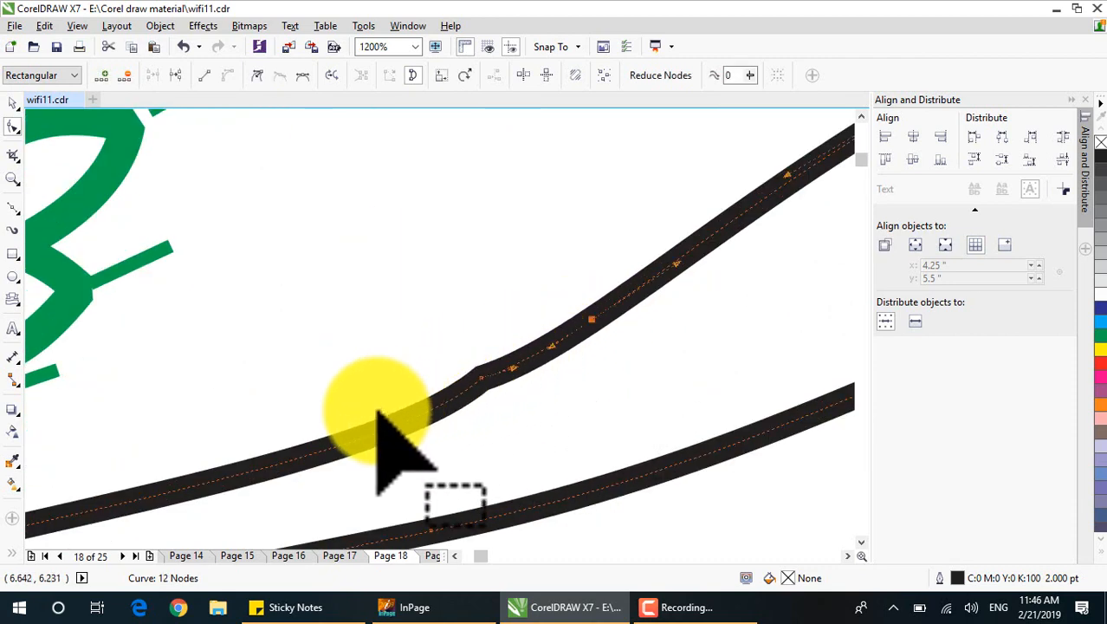
{"action": "left_click_drag", "start_coordinate": [438, 341], "coordinate": [529, 434]}
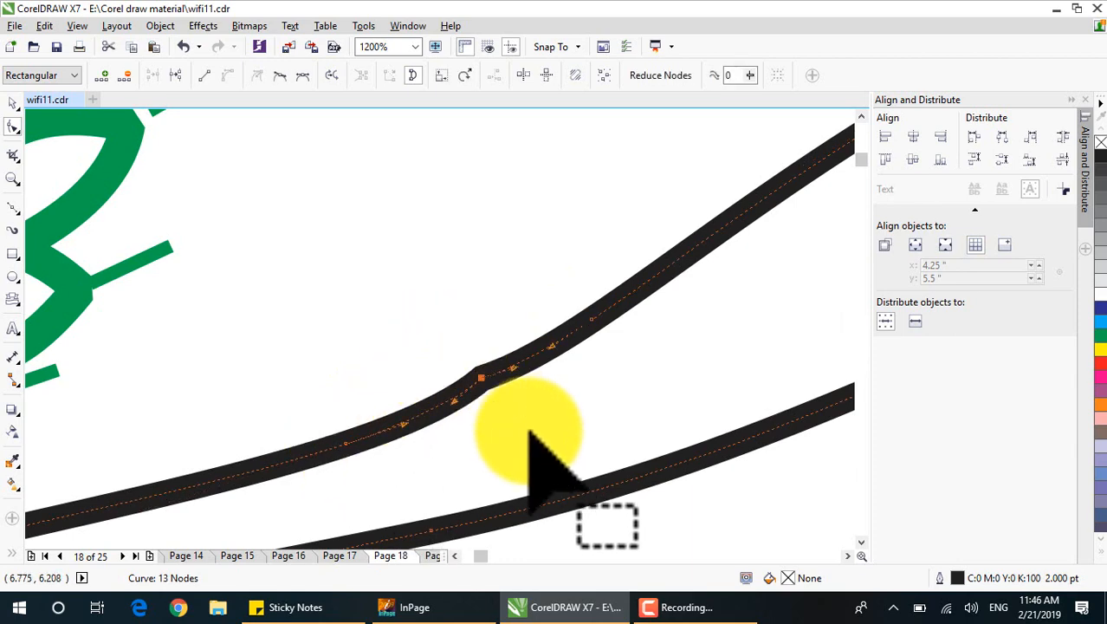
{"action": "key", "text": "Delete"}
{"action": "scroll", "coordinate": [531, 442], "scroll_direction": "down", "scroll_amount": 2}
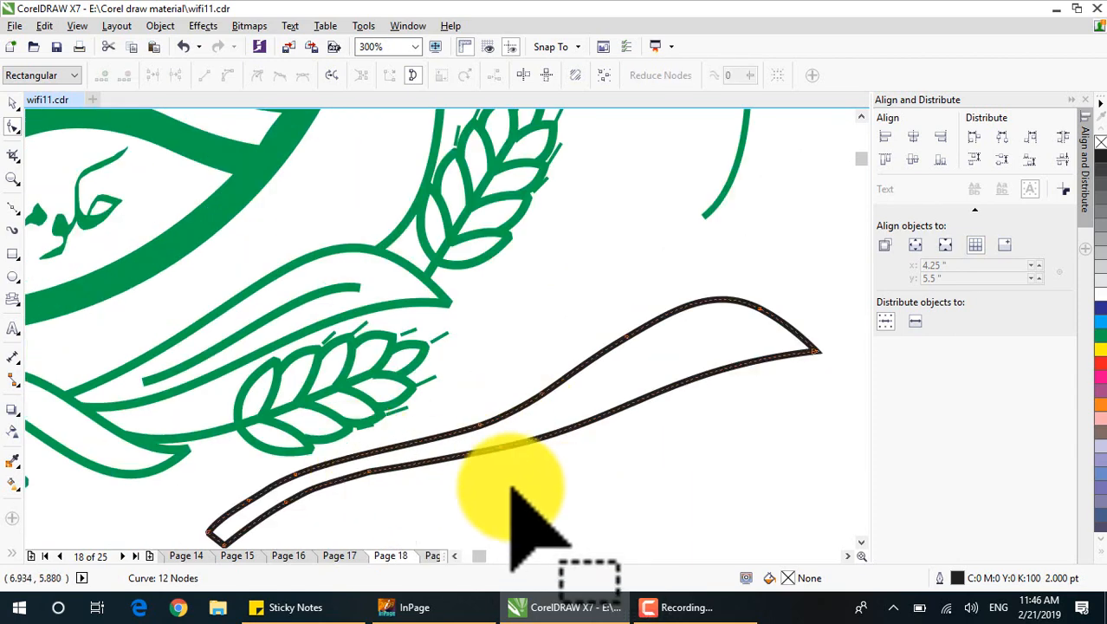
{"action": "scroll", "coordinate": [433, 485], "scroll_direction": "down", "scroll_amount": 1}
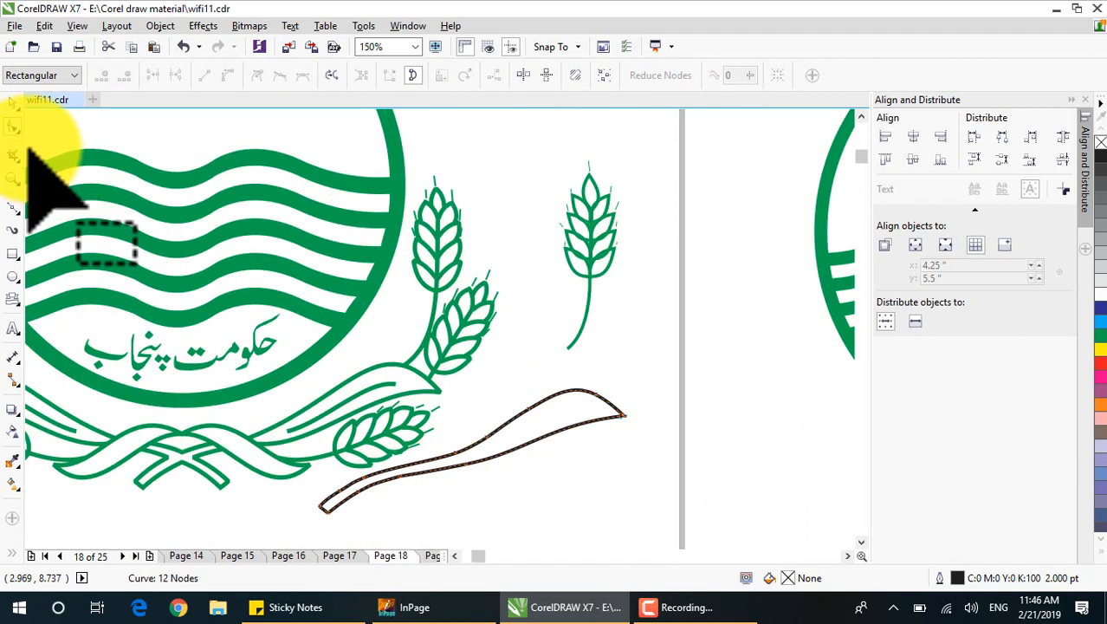
Try the ribbon on the original emblem, move it between the two emblems, and colour its outline green (C100 M0 Y100 K0)
{"action": "left_click", "coordinate": [13, 102]}
{"action": "left_click_drag", "start_coordinate": [507, 445], "coordinate": [309, 420]}
{"action": "scroll", "coordinate": [312, 422], "scroll_direction": "down", "scroll_amount": 2}
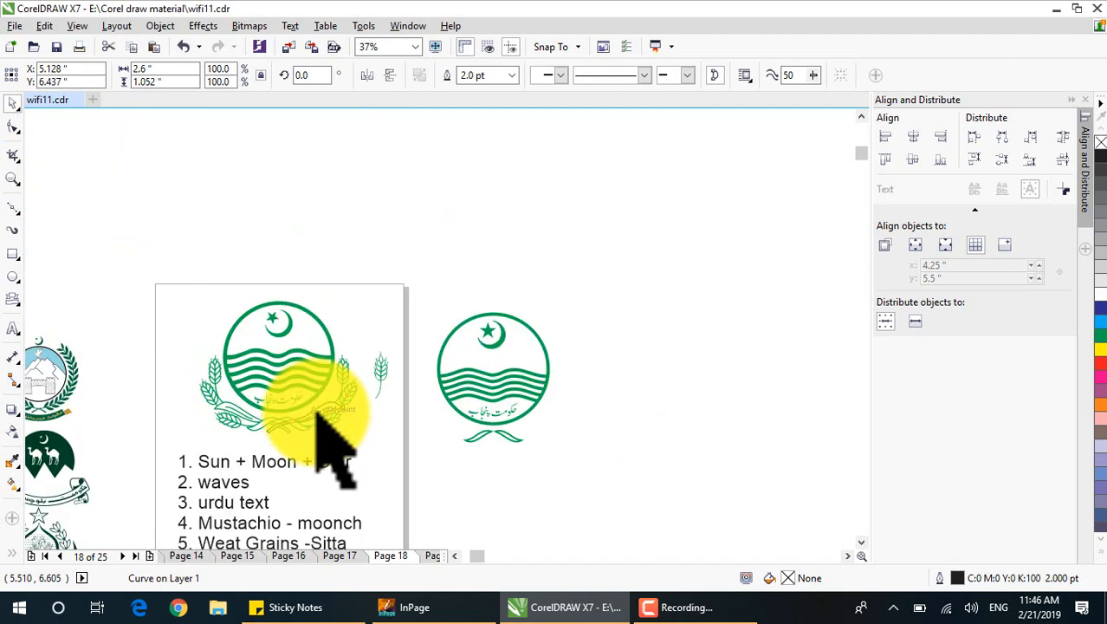
{"action": "scroll", "coordinate": [328, 434], "scroll_direction": "up", "scroll_amount": 1}
{"action": "left_click", "coordinate": [321, 432]}
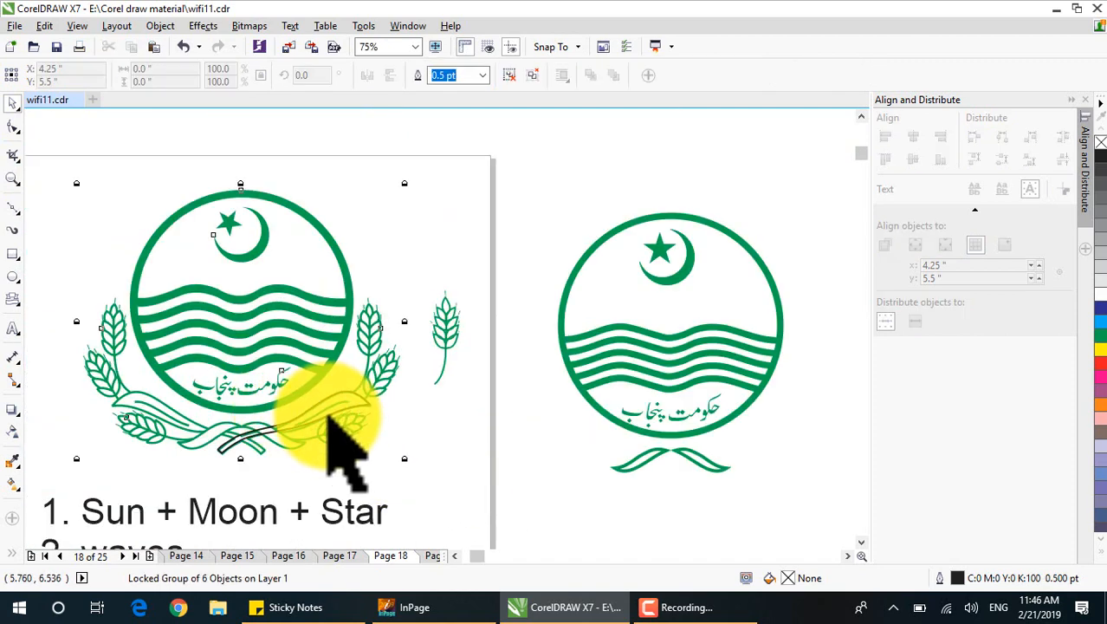
{"action": "left_click_drag", "start_coordinate": [327, 422], "coordinate": [520, 427]}
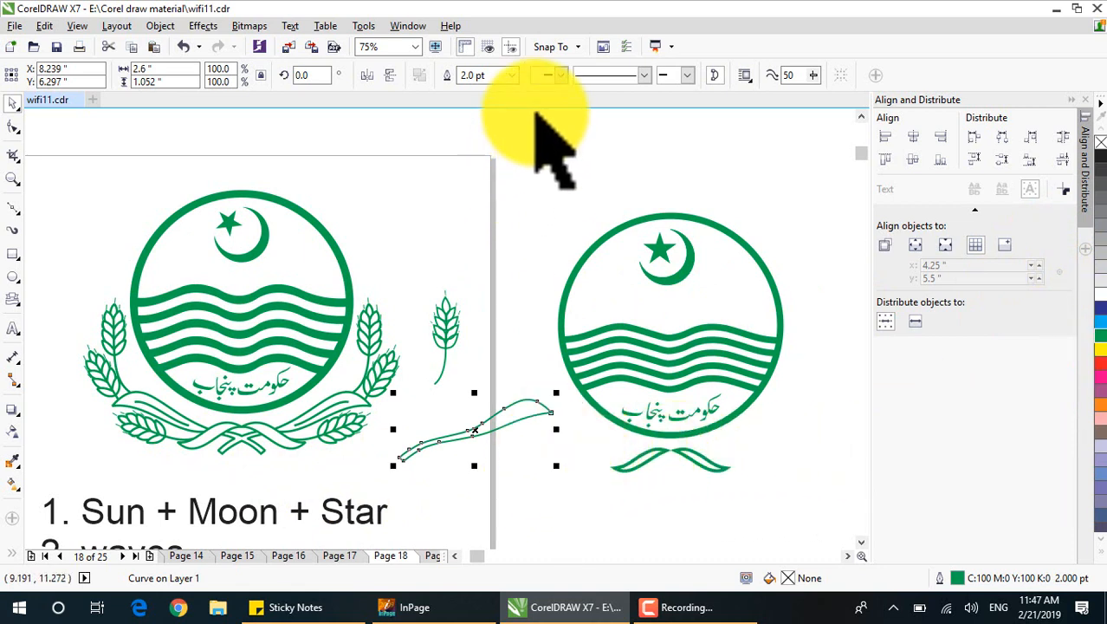
Set the ribbon's outline width to 3.0 pt and move it beside the original emblem, to about X 7.26", Y 6.07"
{"action": "left_click", "coordinate": [512, 76]}
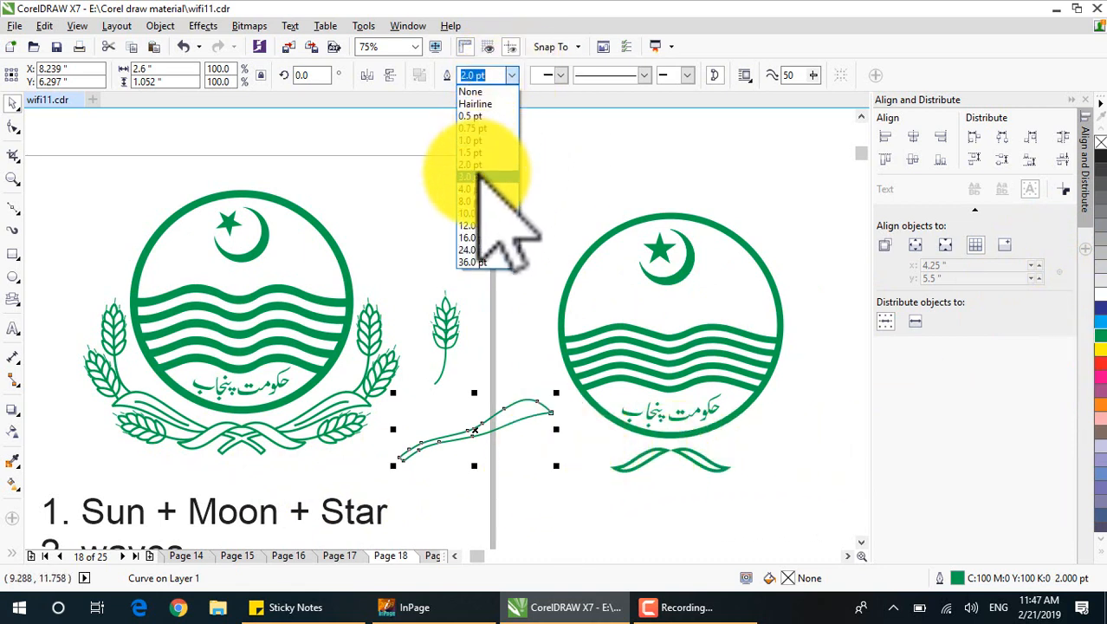
{"action": "left_click", "coordinate": [485, 177]}
{"action": "left_click", "coordinate": [473, 436]}
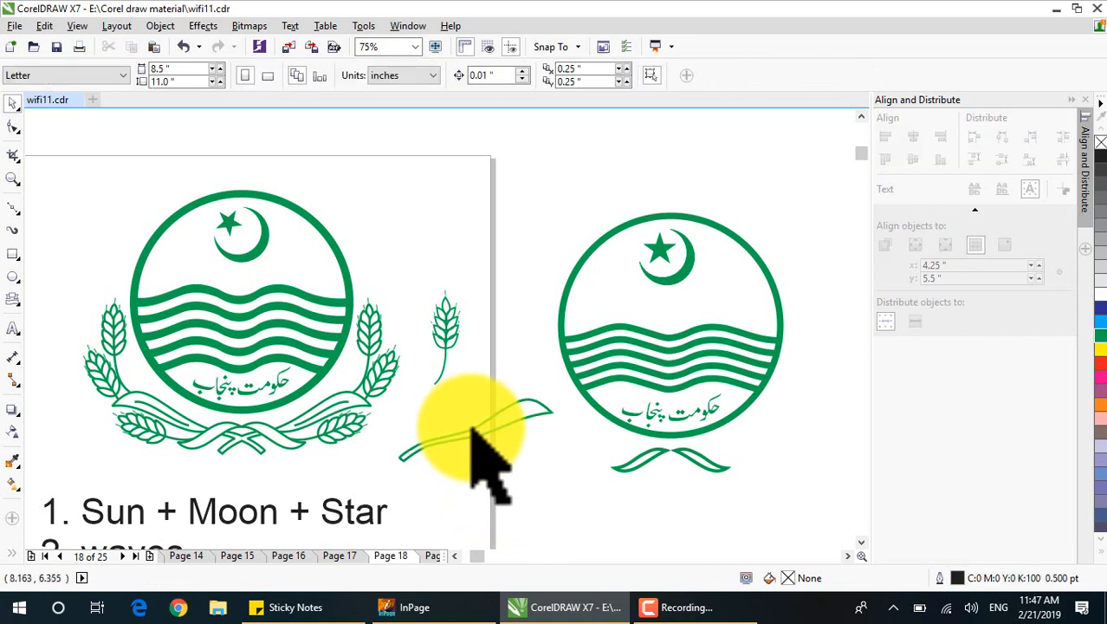
{"action": "left_click_drag", "start_coordinate": [473, 440], "coordinate": [429, 442]}
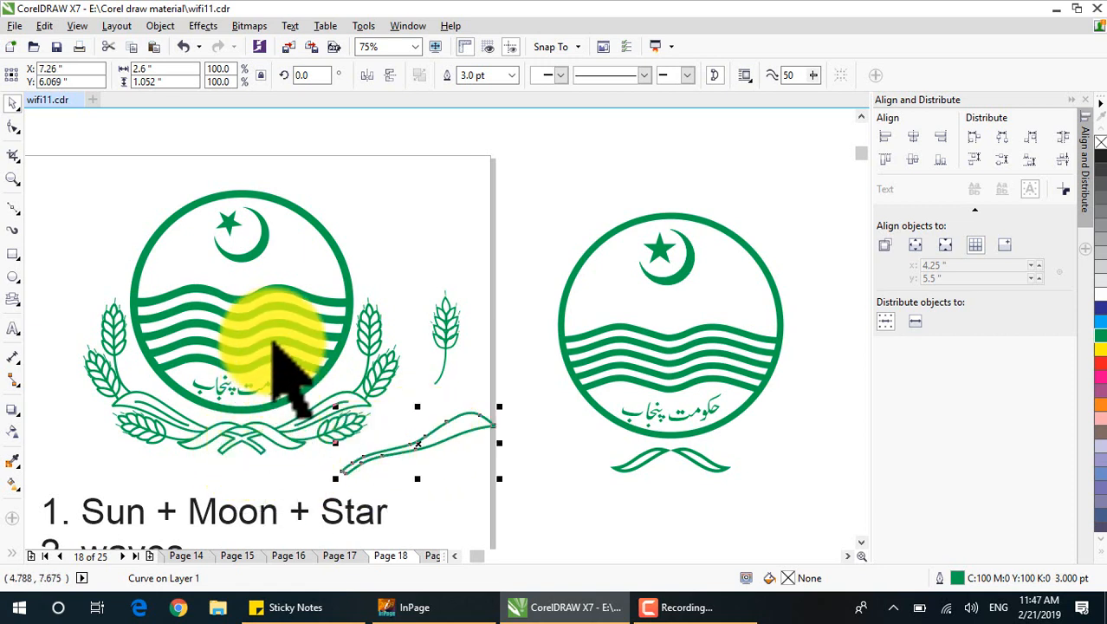
Unlock the original emblem group
{"action": "left_click", "coordinate": [274, 341]}
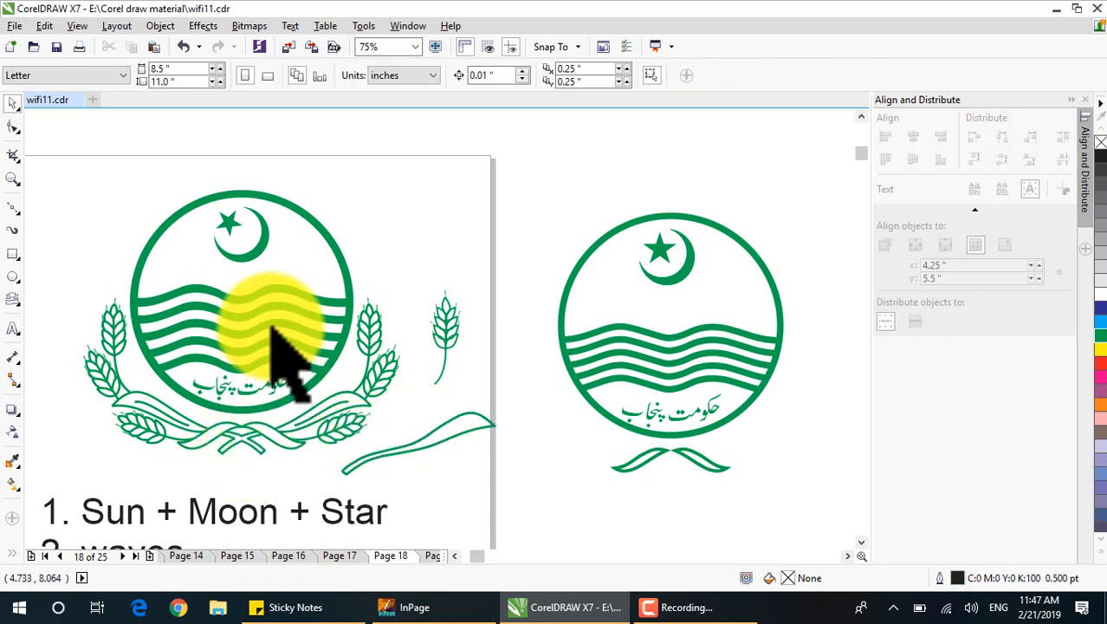
{"action": "right_click", "coordinate": [272, 325]}
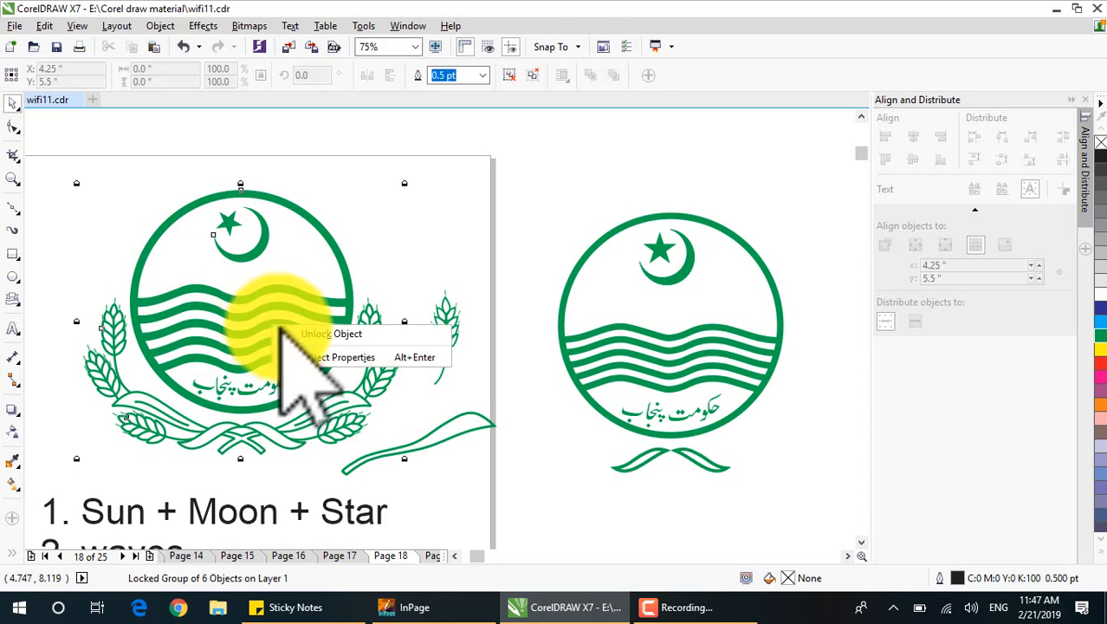
{"action": "left_click", "coordinate": [346, 336]}
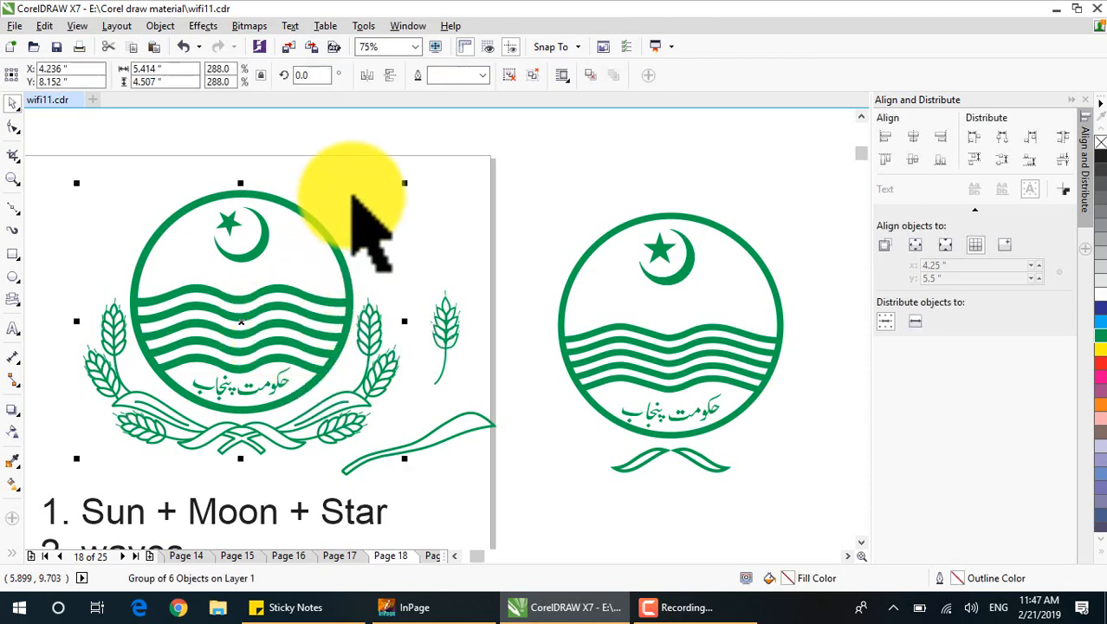
{"action": "left_click", "coordinate": [84, 26]}
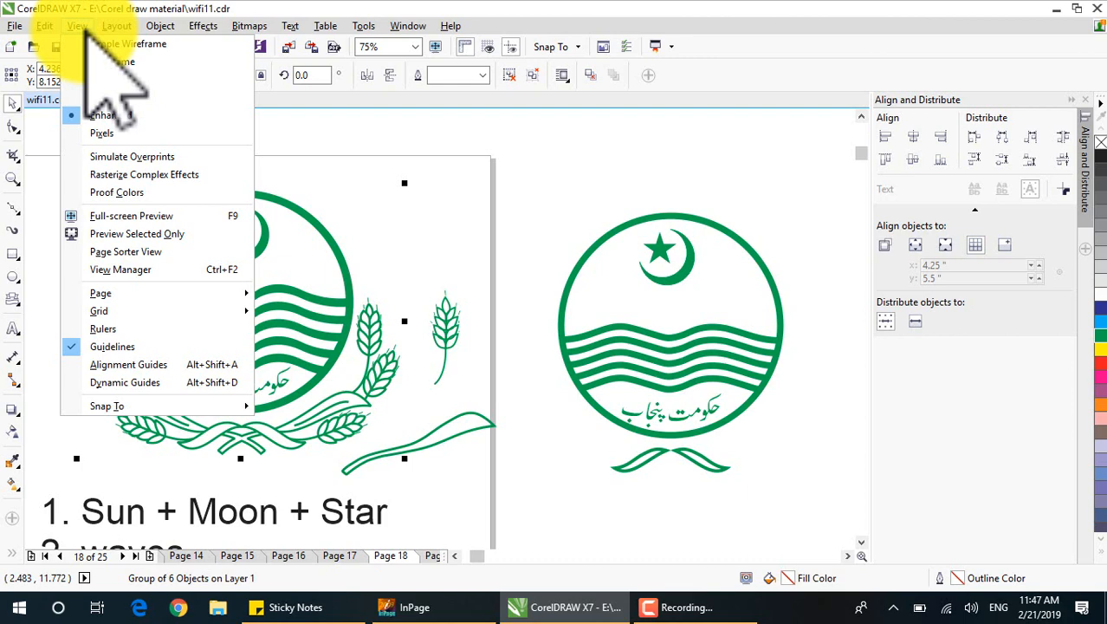
{"action": "left_click", "coordinate": [117, 26]}
{"action": "left_click", "coordinate": [470, 177]}
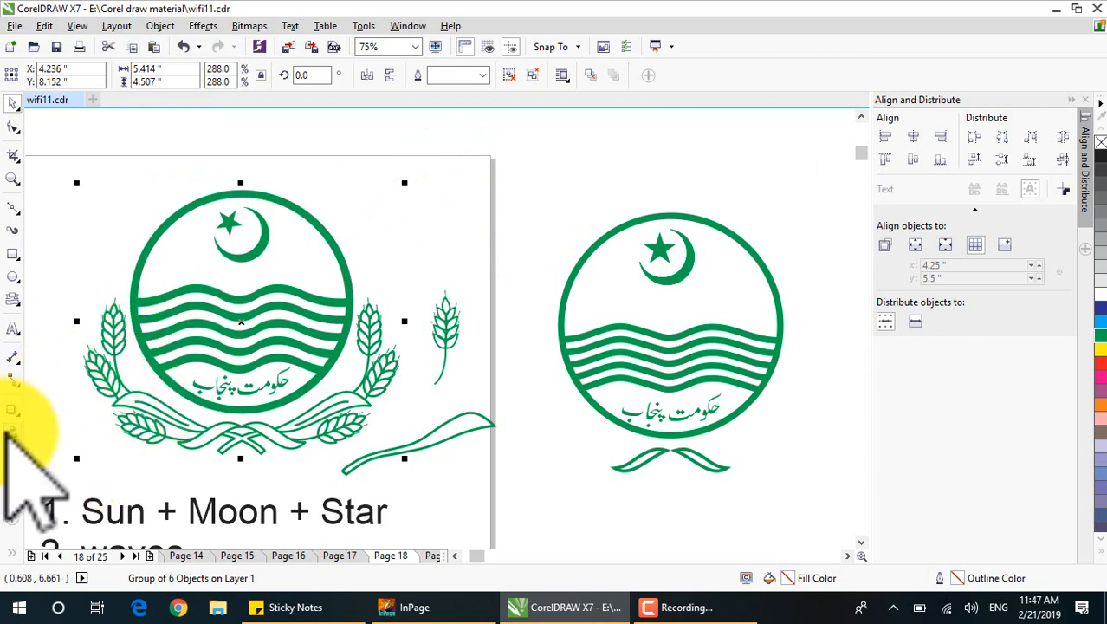
Fade the original emblem with a uniform transparency of about 89 and deselect it
{"action": "left_click", "coordinate": [13, 409]}
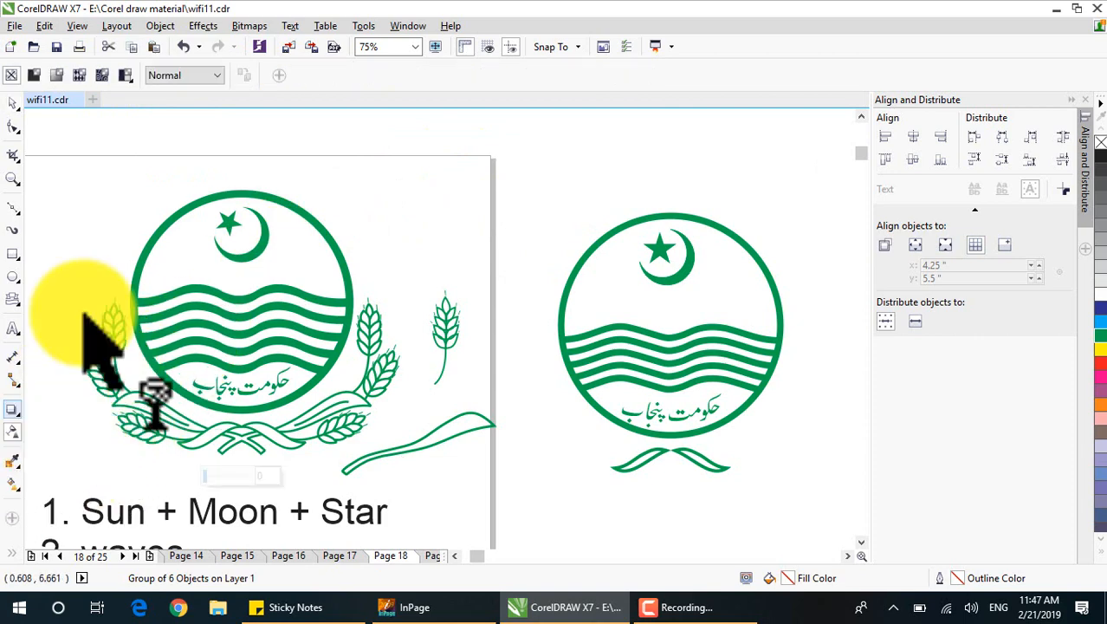
{"action": "left_click", "coordinate": [56, 74]}
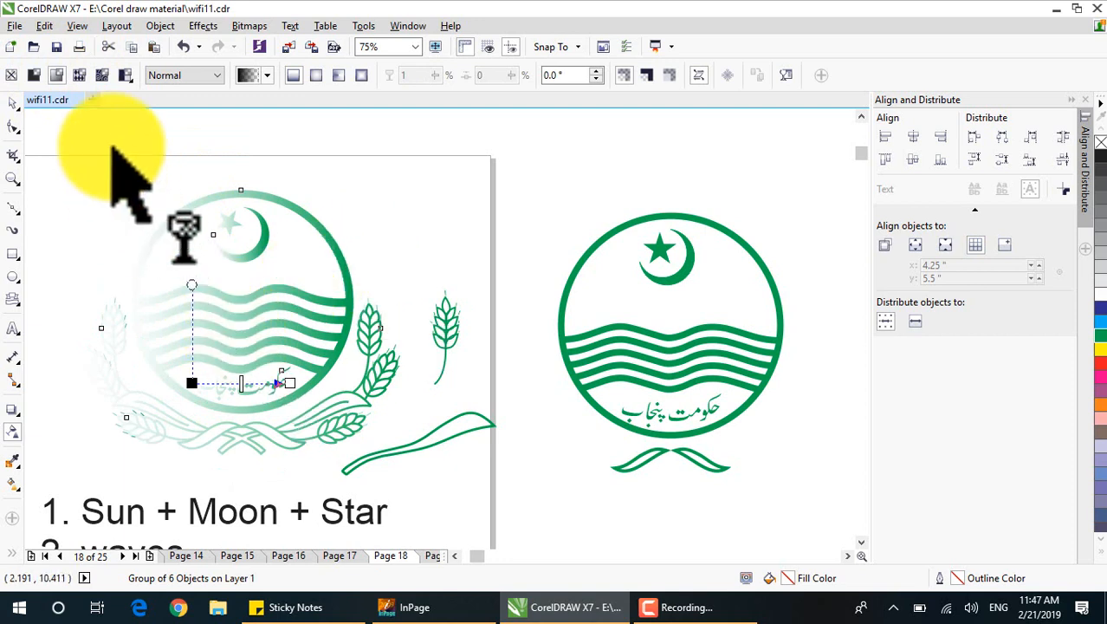
{"action": "left_click", "coordinate": [34, 75]}
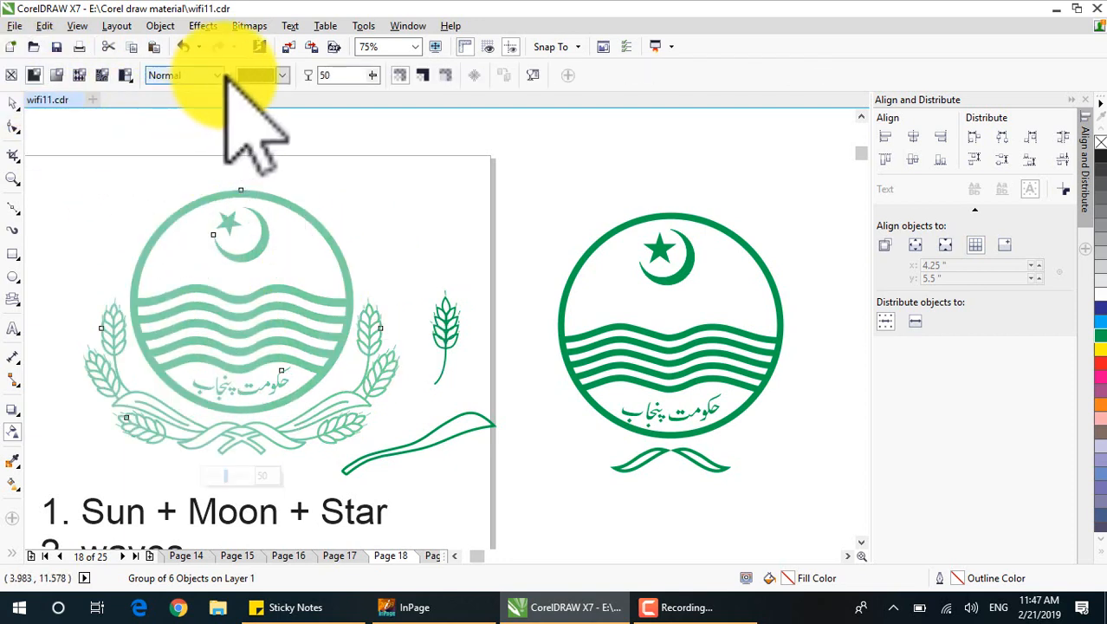
{"action": "left_click", "coordinate": [372, 76]}
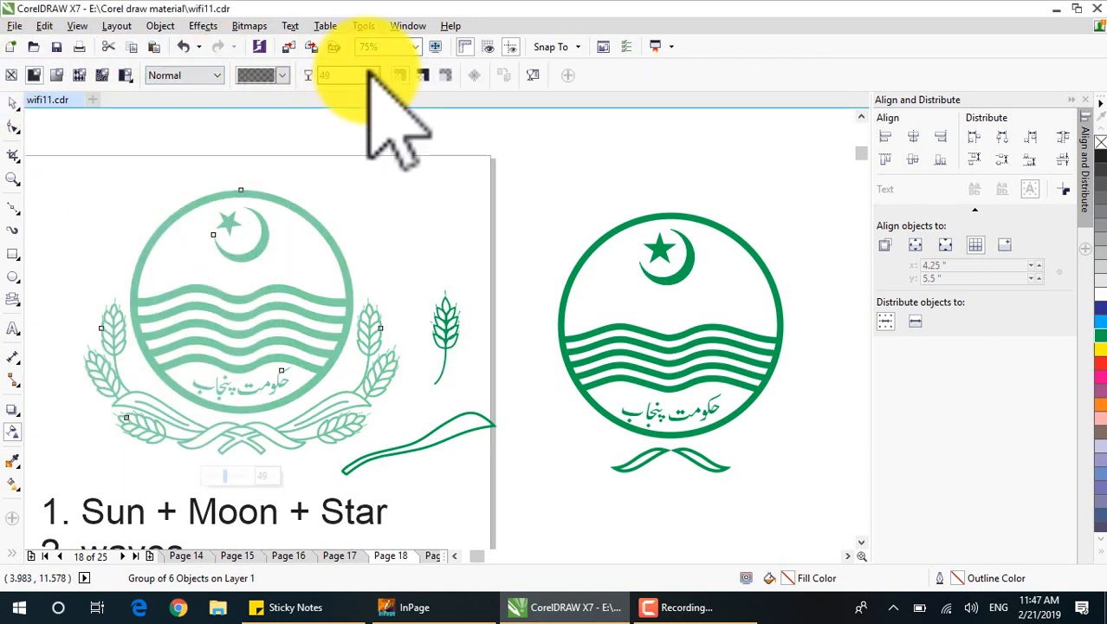
{"action": "left_click_drag", "start_coordinate": [372, 75], "coordinate": [338, 94]}
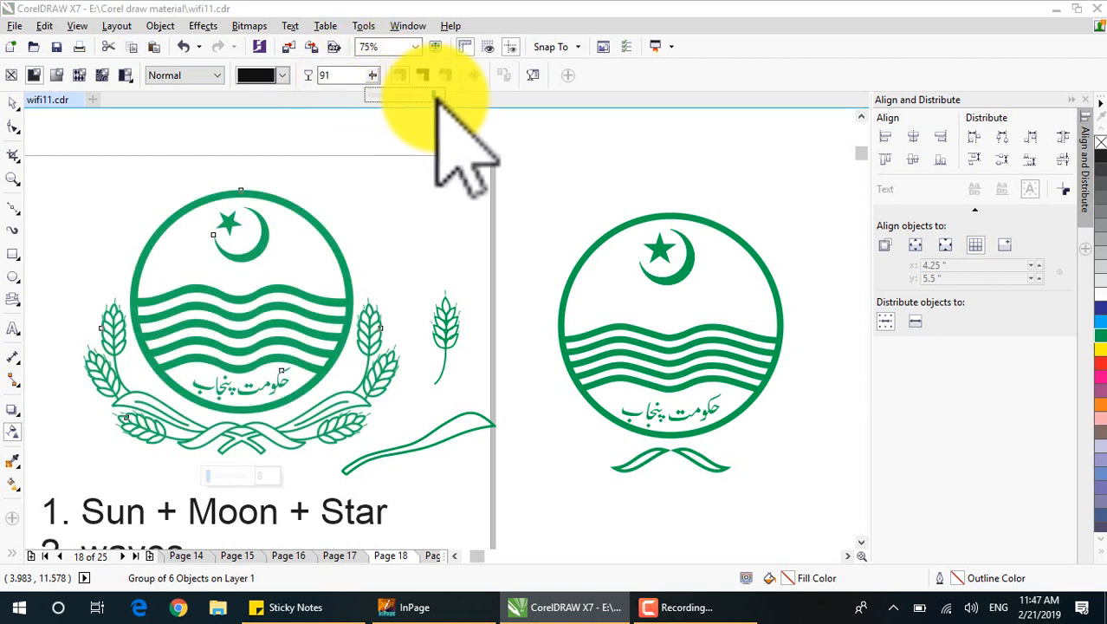
{"action": "left_click", "coordinate": [433, 94]}
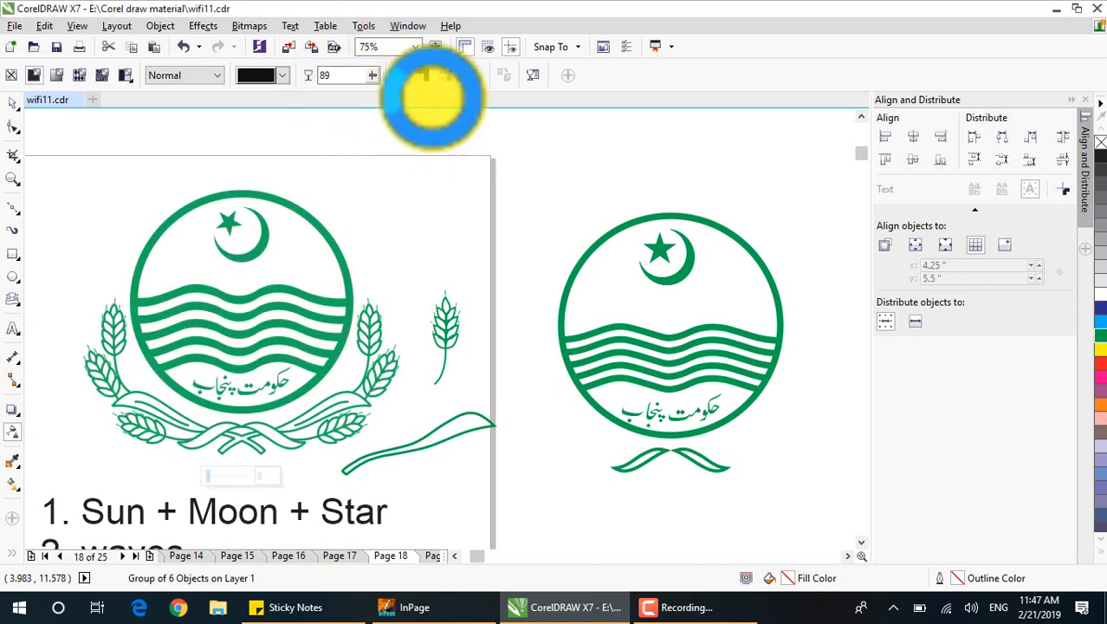
{"action": "left_click", "coordinate": [12, 103]}
{"action": "left_click", "coordinate": [354, 184]}
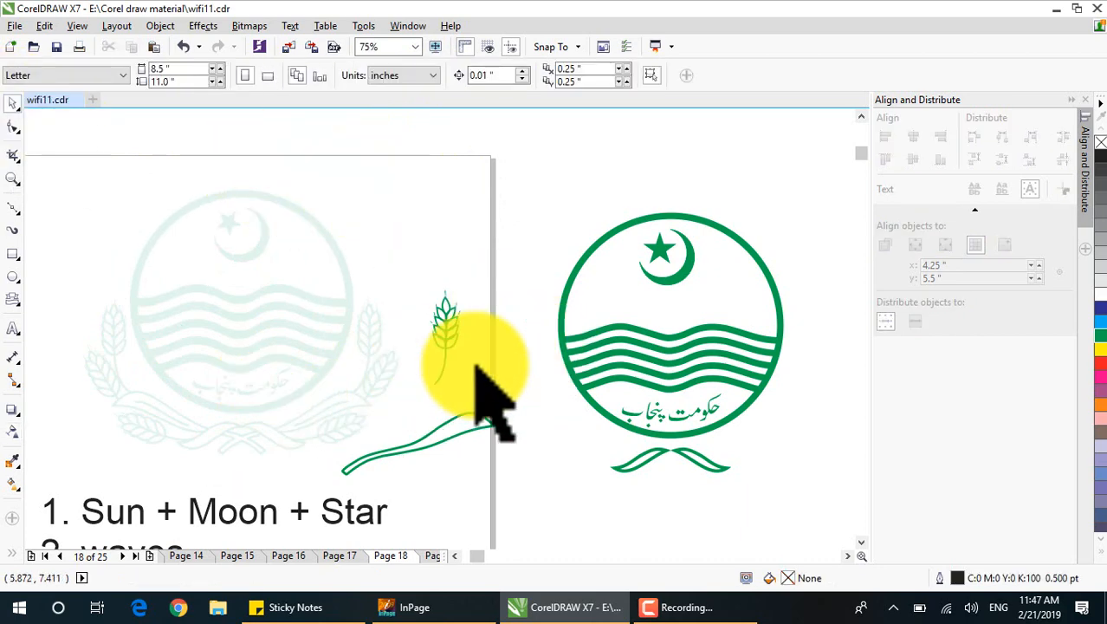
Move the redrawn circle group and the moustache-shaped bands onto their matching places on the faded original emblem
{"action": "left_click", "coordinate": [669, 356]}
{"action": "left_click_drag", "start_coordinate": [674, 327], "coordinate": [247, 302]}
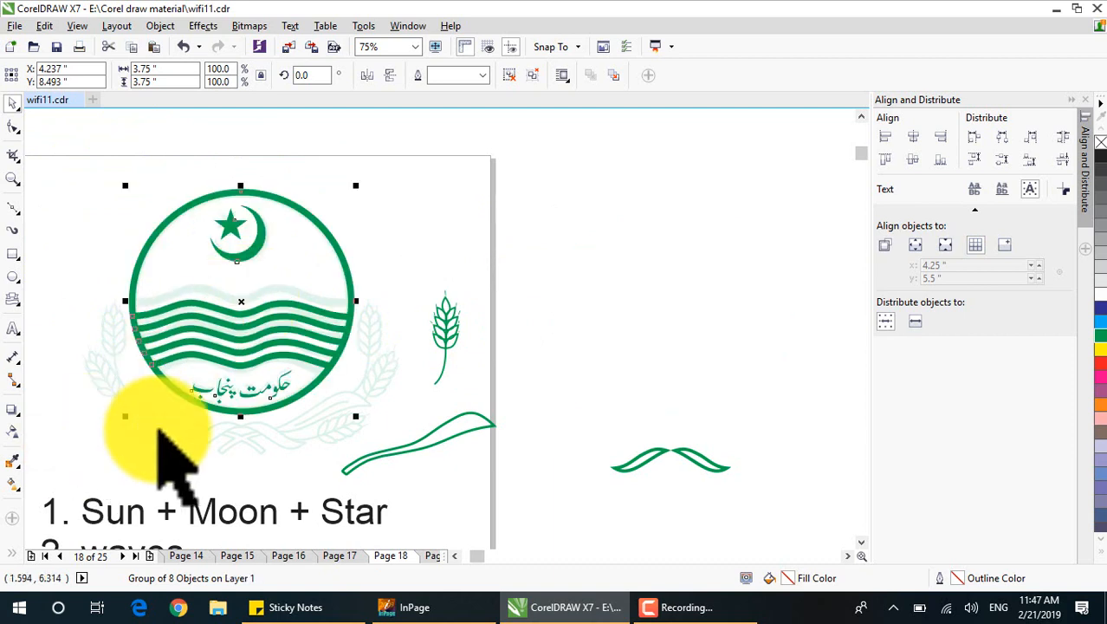
{"action": "left_click", "coordinate": [677, 450]}
{"action": "left_click_drag", "start_coordinate": [678, 451], "coordinate": [244, 441]}
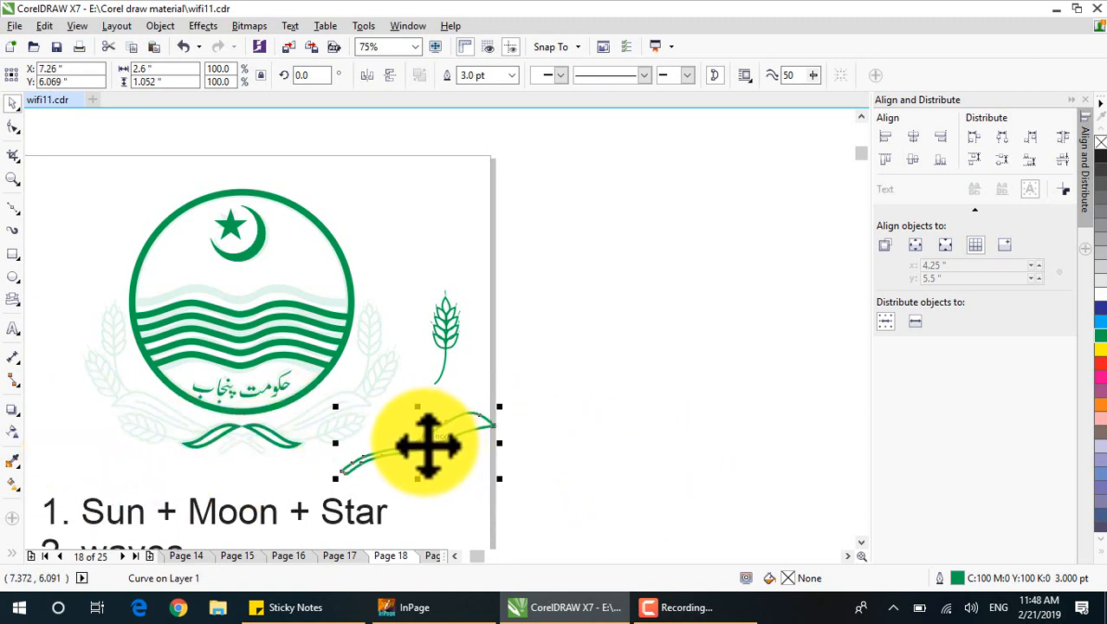
Move the green ribbon onto its faded original below the circle, to about X 5.13", Y 6.43"
{"action": "left_click_drag", "start_coordinate": [420, 441], "coordinate": [303, 423]}
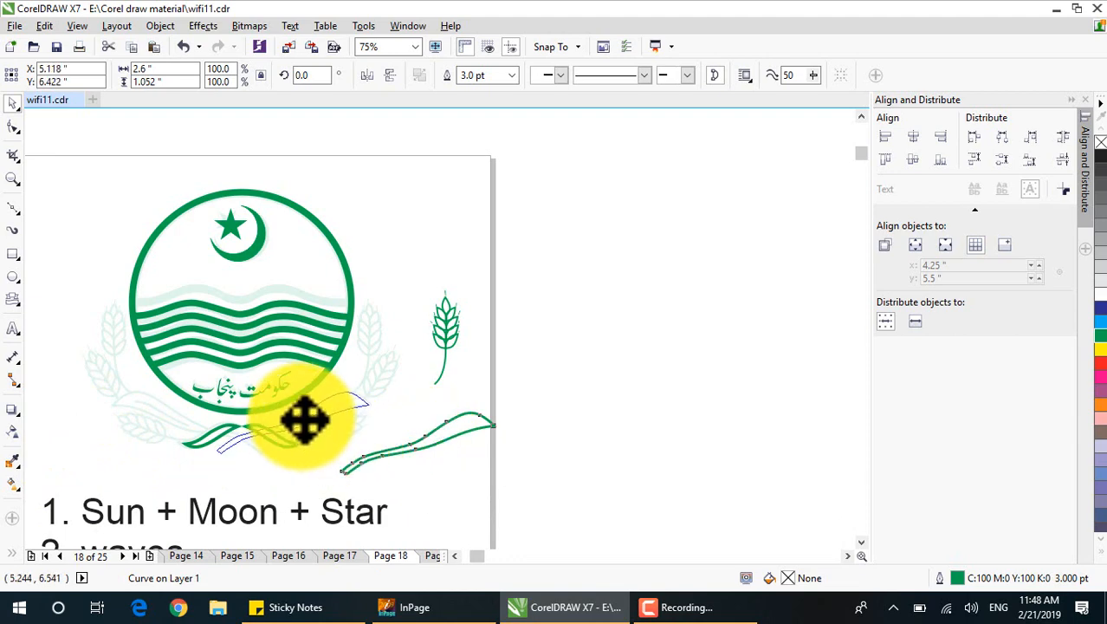
{"action": "scroll", "coordinate": [267, 420], "scroll_direction": "up", "scroll_amount": 2}
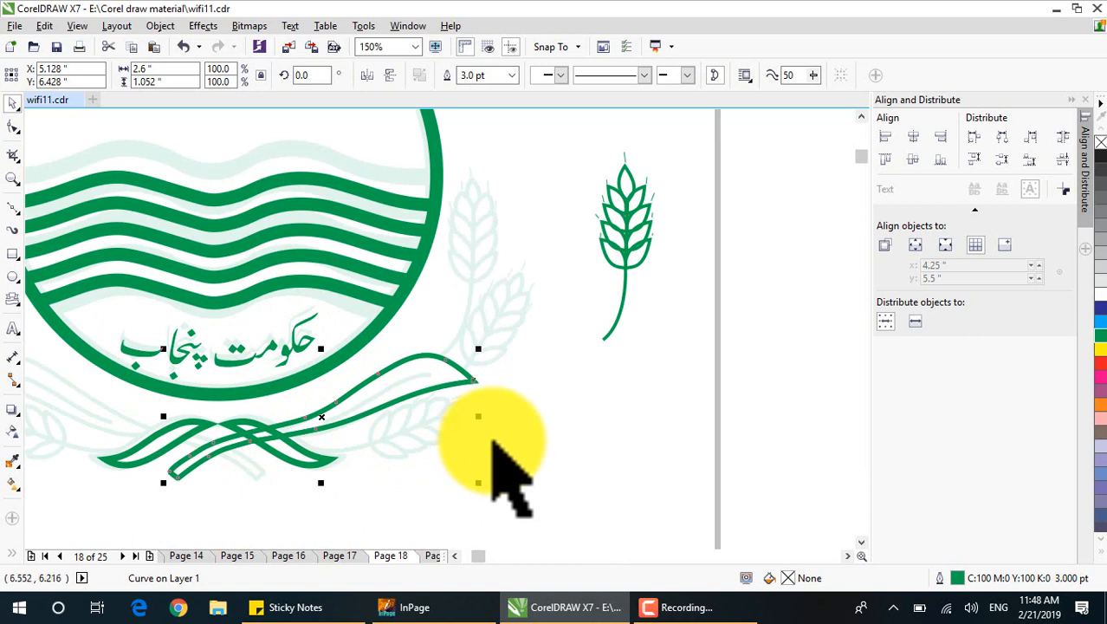
{"action": "scroll", "coordinate": [488, 435], "scroll_direction": "down", "scroll_amount": 2}
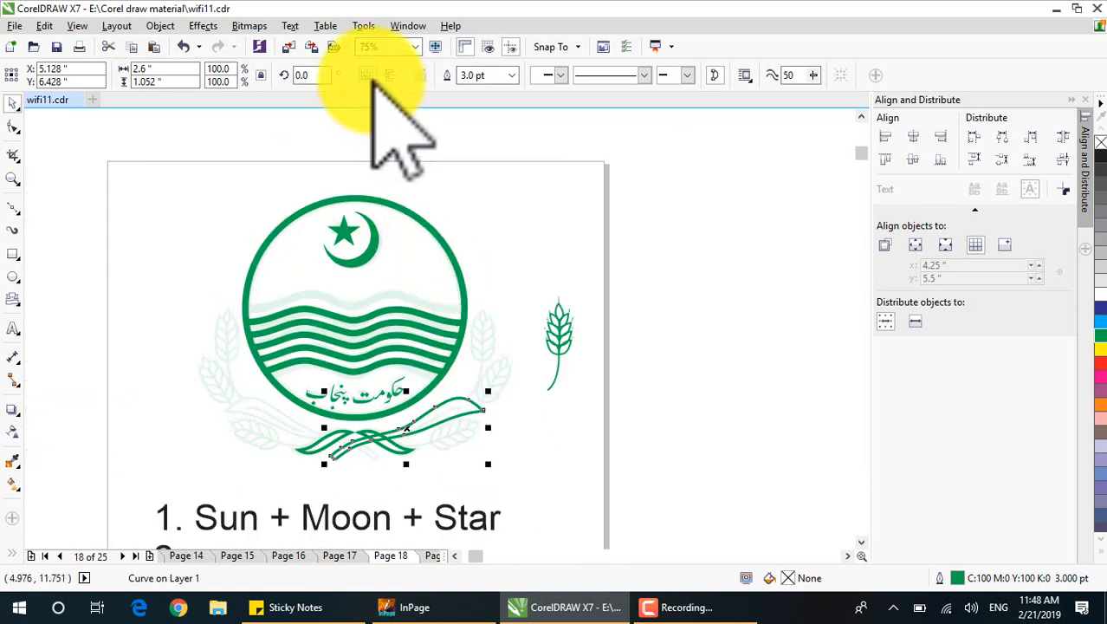
Place a horizontally mirrored copy of the green ribbon on the opposite side below the circle, at about X 3.33", Y 6.38"
{"action": "left_click", "coordinate": [374, 83]}
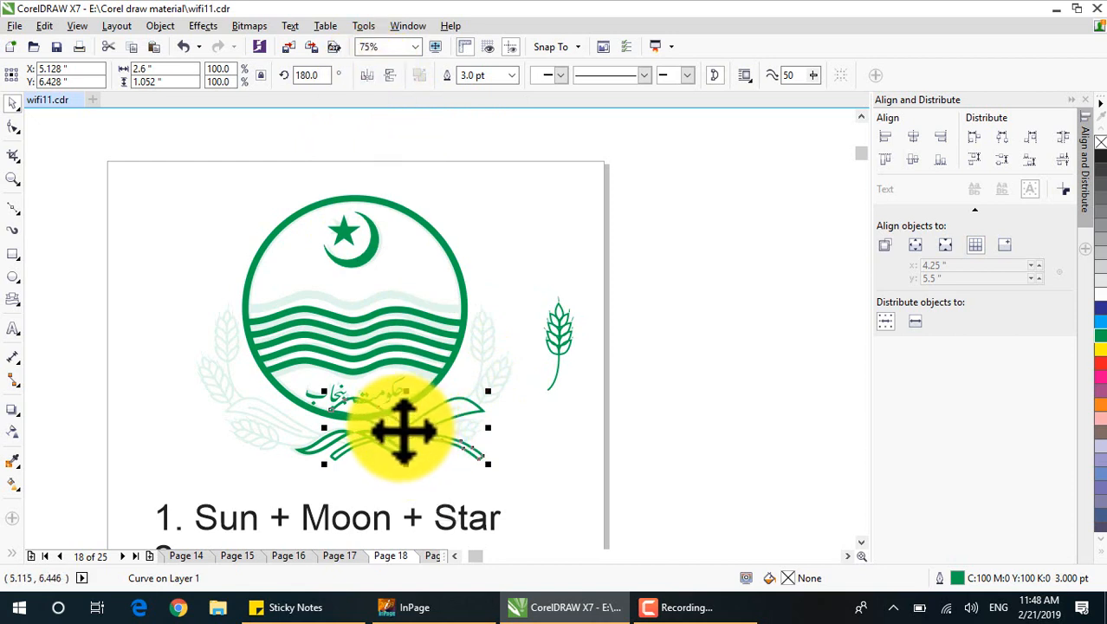
{"action": "left_click_drag", "start_coordinate": [403, 432], "coordinate": [304, 437]}
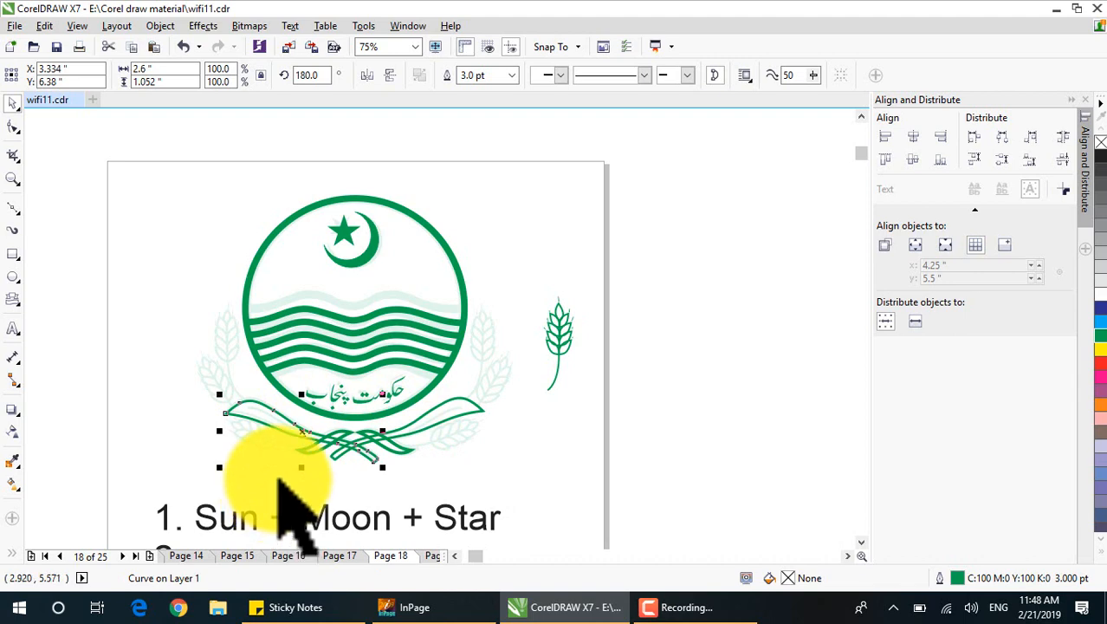
{"action": "scroll", "coordinate": [279, 481], "scroll_direction": "up", "scroll_amount": 2}
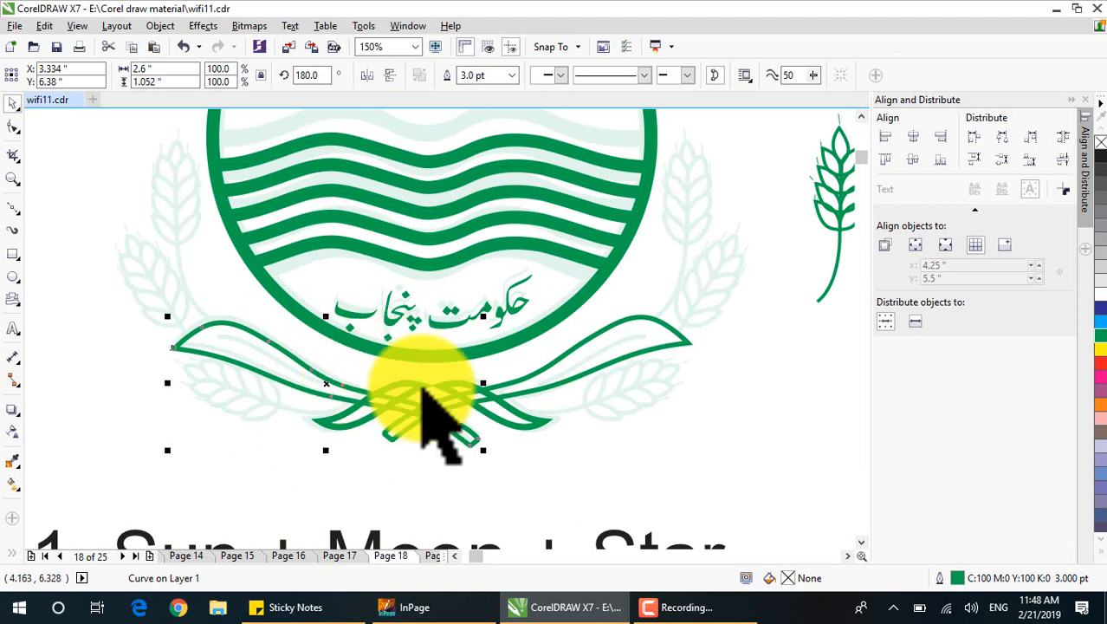
Change the stacking order of the moustache-shaped bands where they cross the ribbons
{"action": "right_click", "coordinate": [421, 394]}
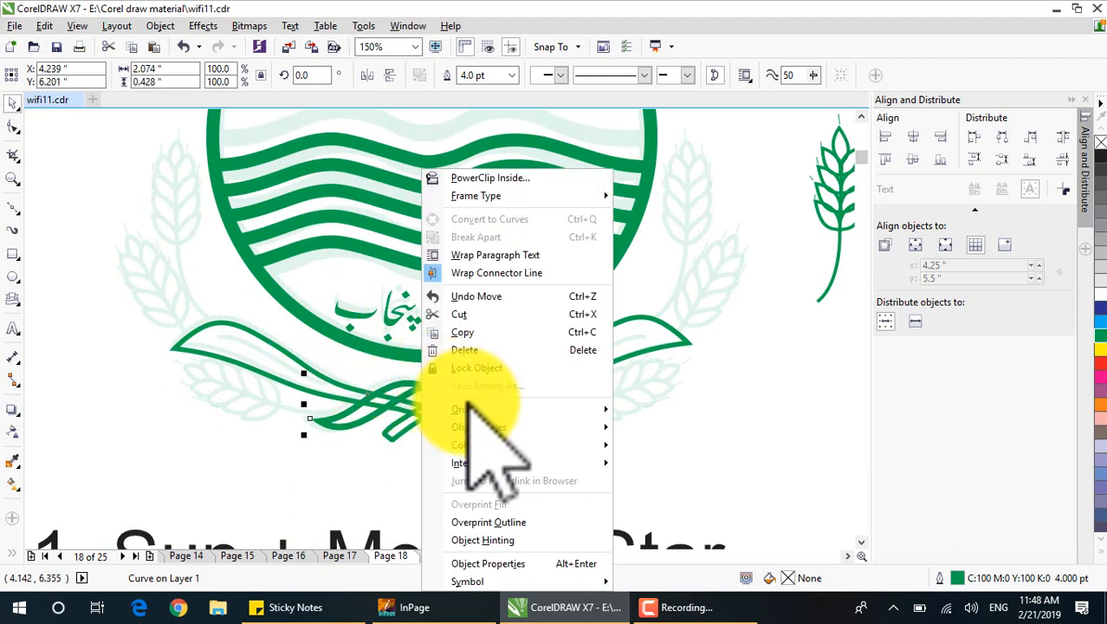
{"action": "mouse_move", "coordinate": [482, 411]}
{"action": "left_click", "coordinate": [728, 438]}
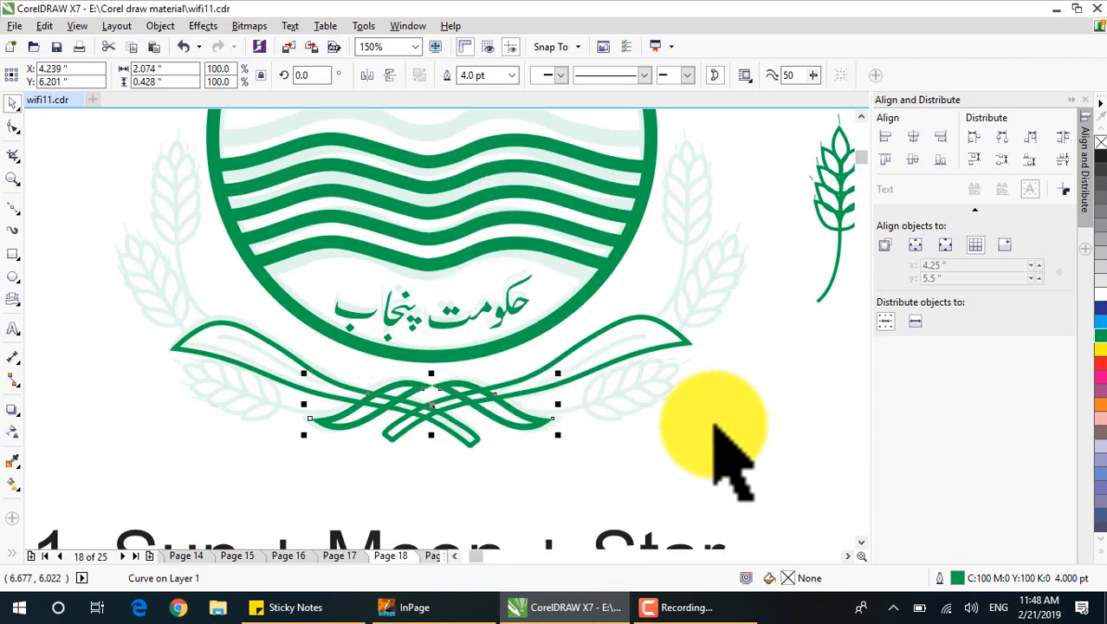
Move the wheat ear onto the upper faded ear right of the circle and rotate it slightly clockwise to about 351°
{"action": "scroll", "coordinate": [631, 499], "scroll_direction": "down", "scroll_amount": 2}
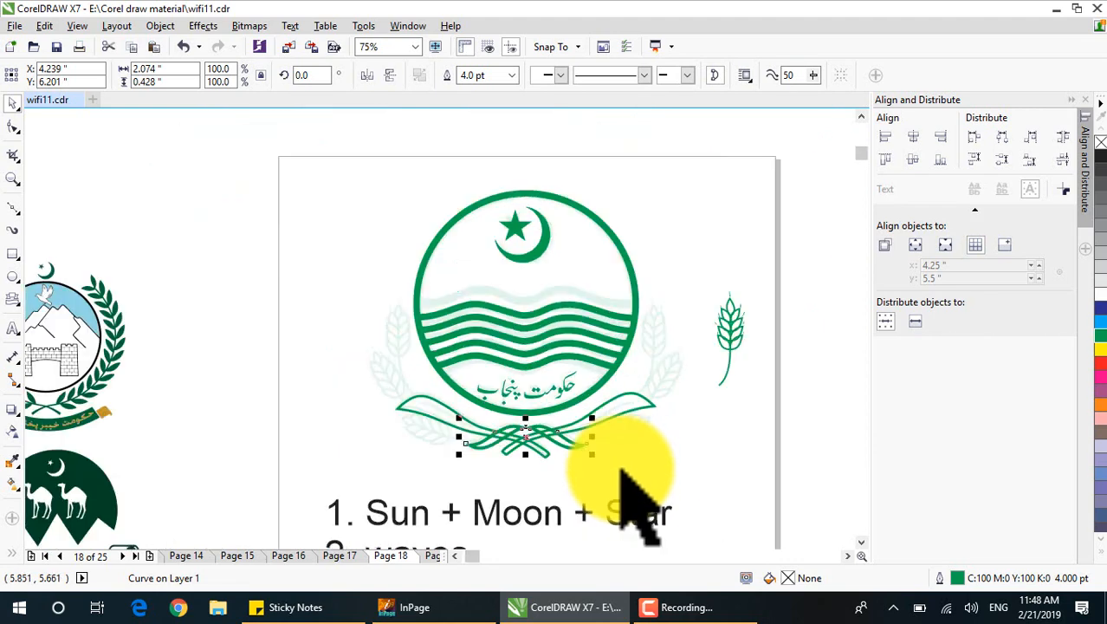
{"action": "left_click_drag", "start_coordinate": [796, 283], "coordinate": [699, 407]}
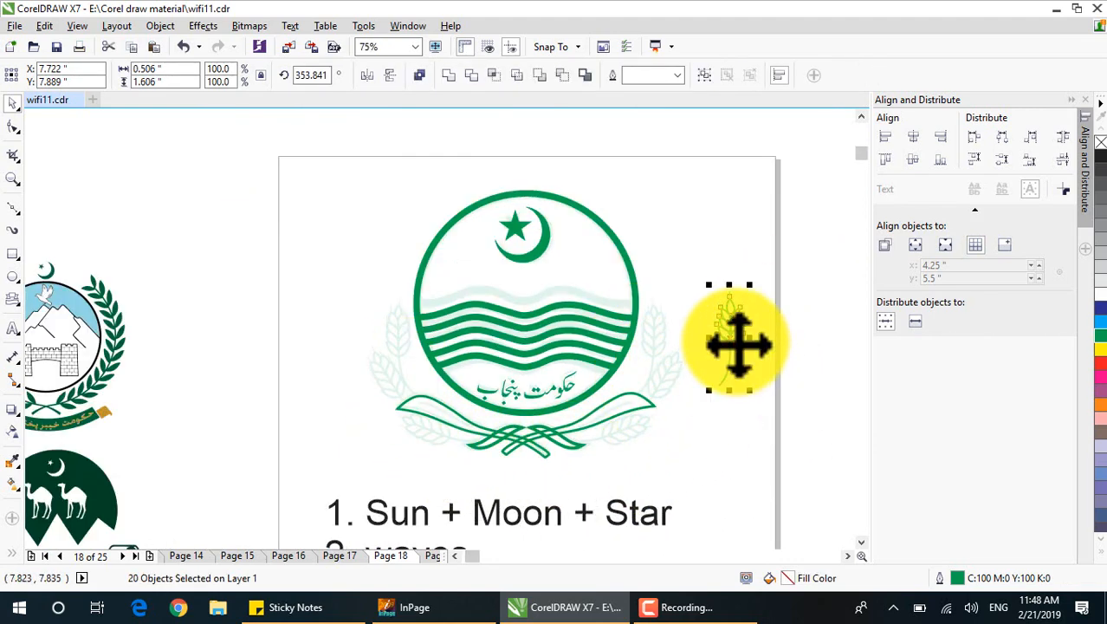
{"action": "left_click_drag", "start_coordinate": [730, 346], "coordinate": [646, 349]}
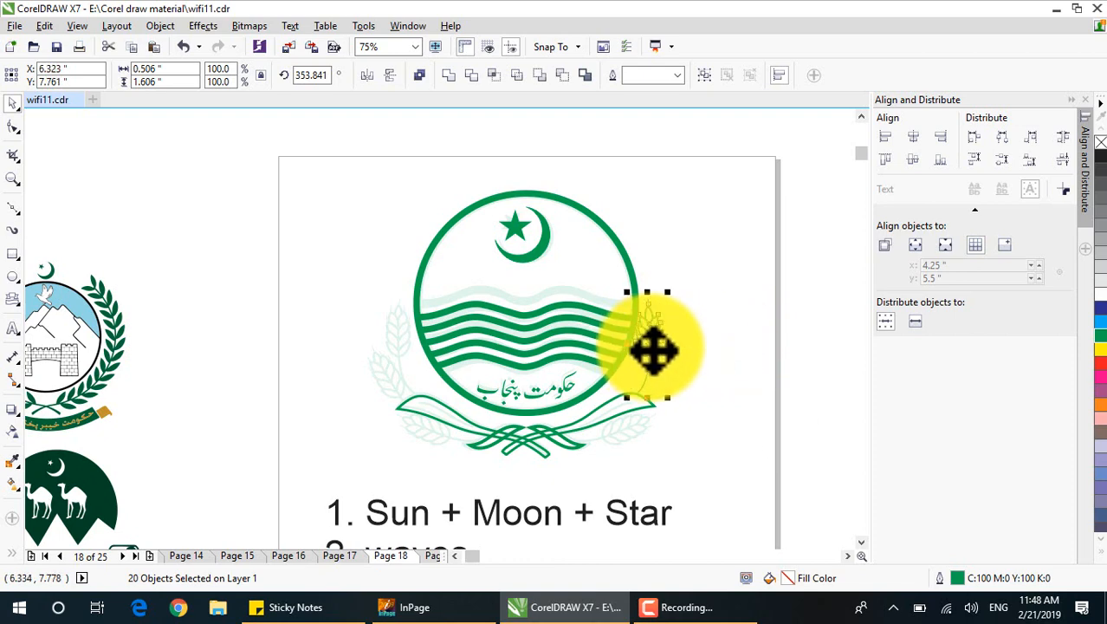
{"action": "scroll", "coordinate": [656, 346], "scroll_direction": "up", "scroll_amount": 2}
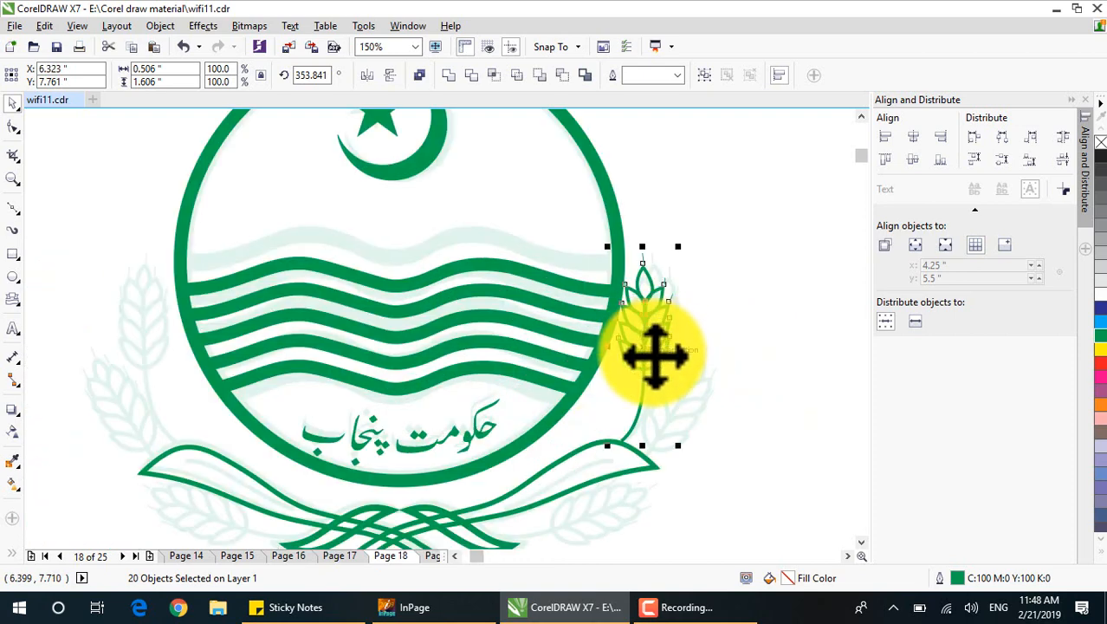
{"action": "left_click", "coordinate": [652, 351]}
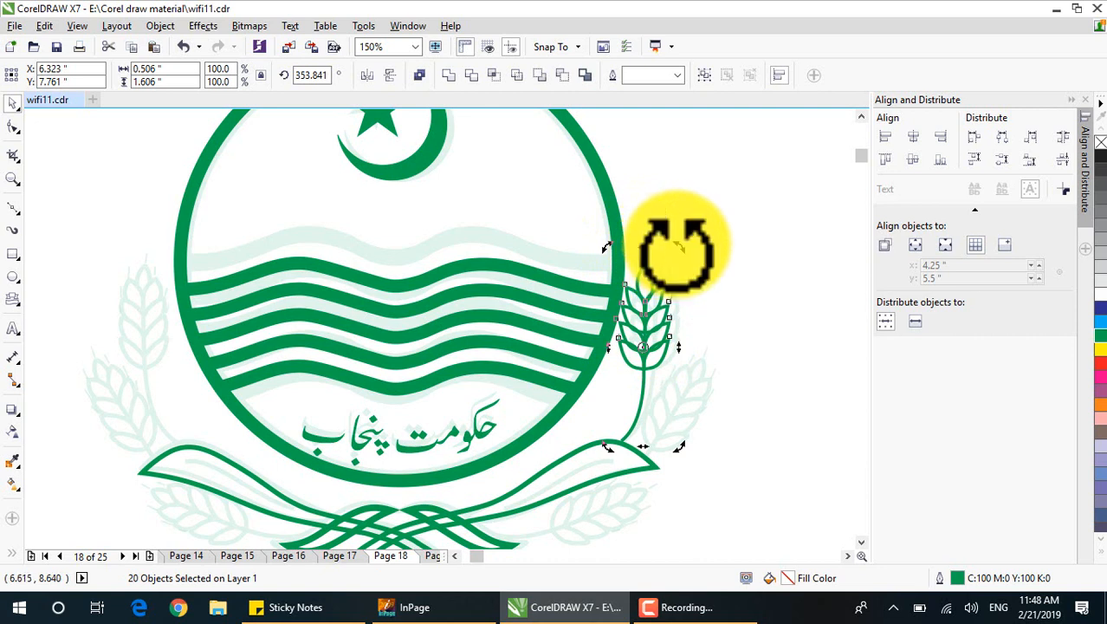
{"action": "left_click_drag", "start_coordinate": [677, 246], "coordinate": [674, 248]}
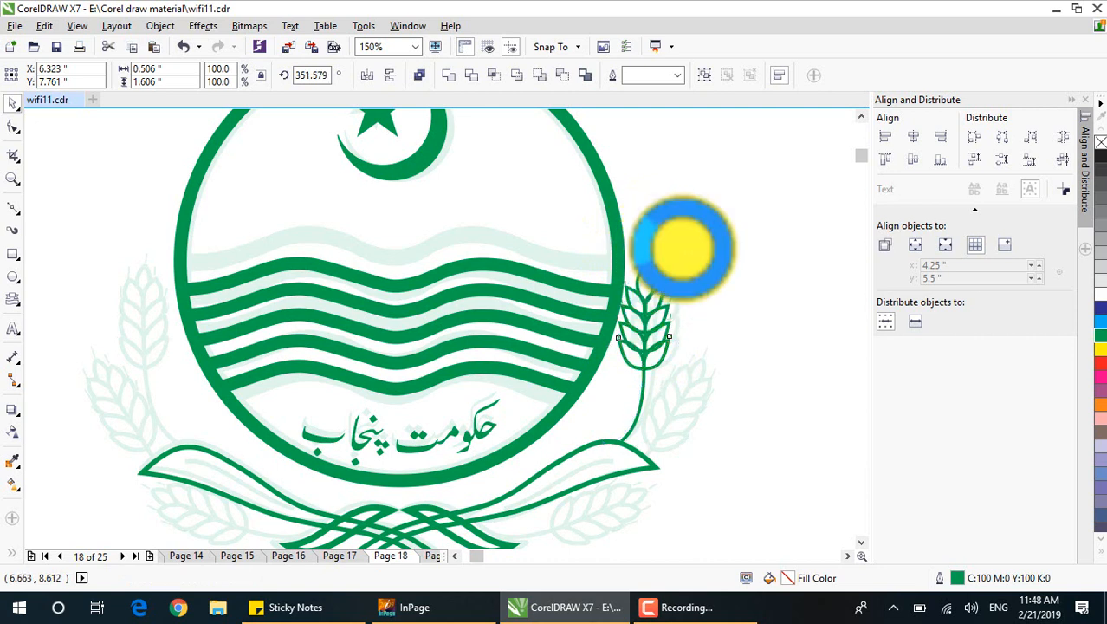
Select all 20 objects of the placed wheat ear and group them
{"action": "left_click", "coordinate": [669, 346]}
{"action": "left_click", "coordinate": [648, 334]}
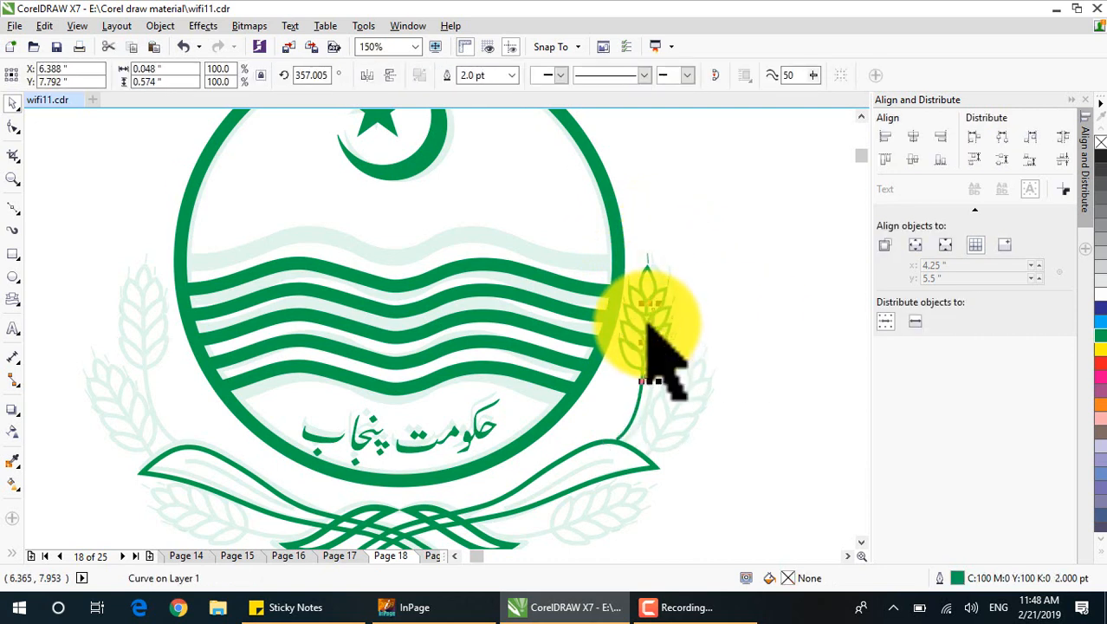
{"action": "left_click_drag", "start_coordinate": [709, 237], "coordinate": [585, 467]}
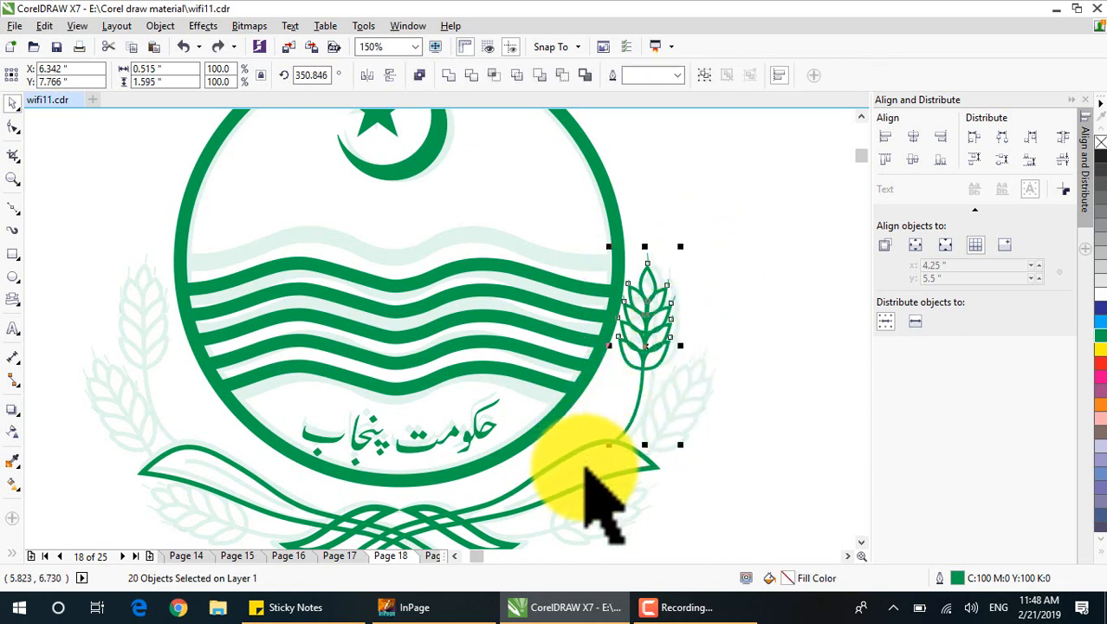
{"action": "key", "text": "ctrl+g"}
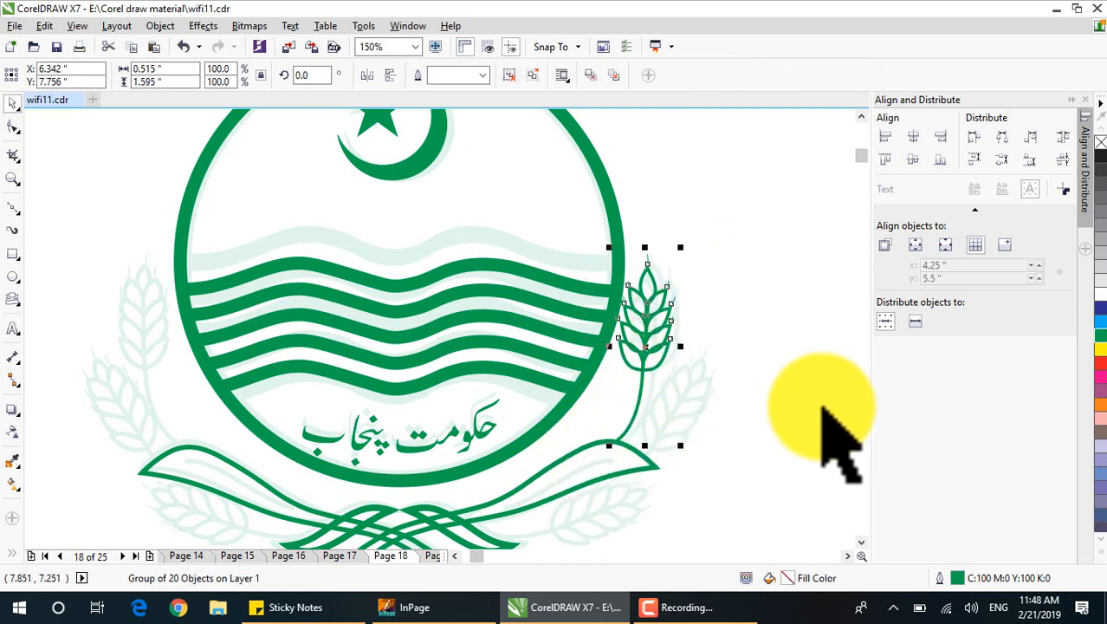
Copy the grouped wheat ear to the empty area on its right, at about X 7.28", Y 7.37"
{"action": "left_click", "coordinate": [815, 401]}
{"action": "left_click_drag", "start_coordinate": [717, 245], "coordinate": [594, 493]}
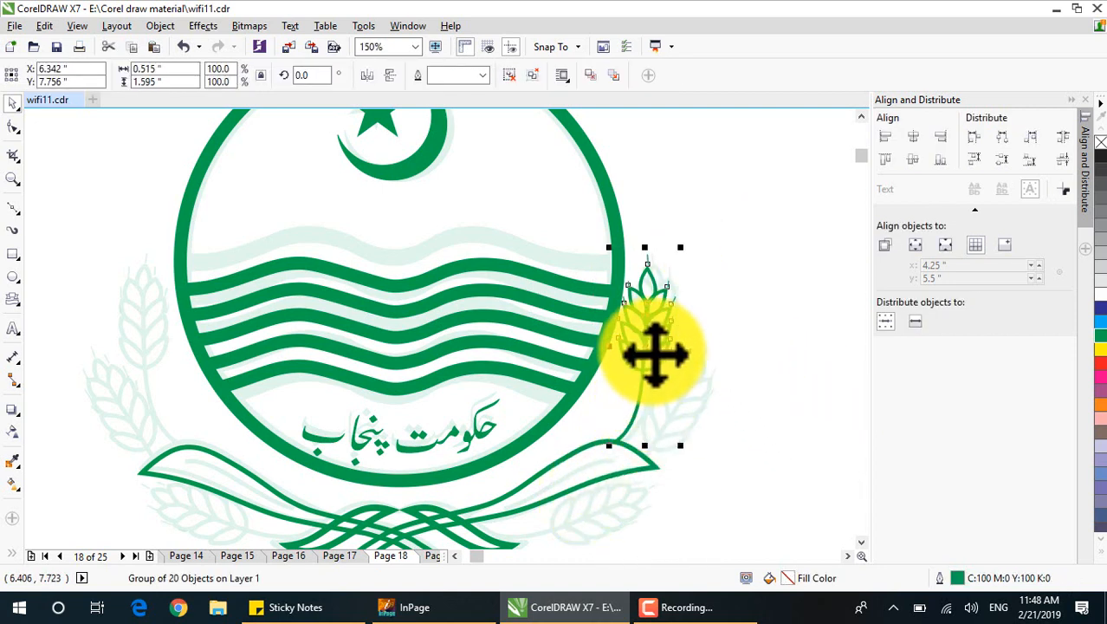
{"action": "left_click_drag", "start_coordinate": [650, 355], "coordinate": [755, 400]}
{"action": "right_click", "coordinate": [756, 399]}
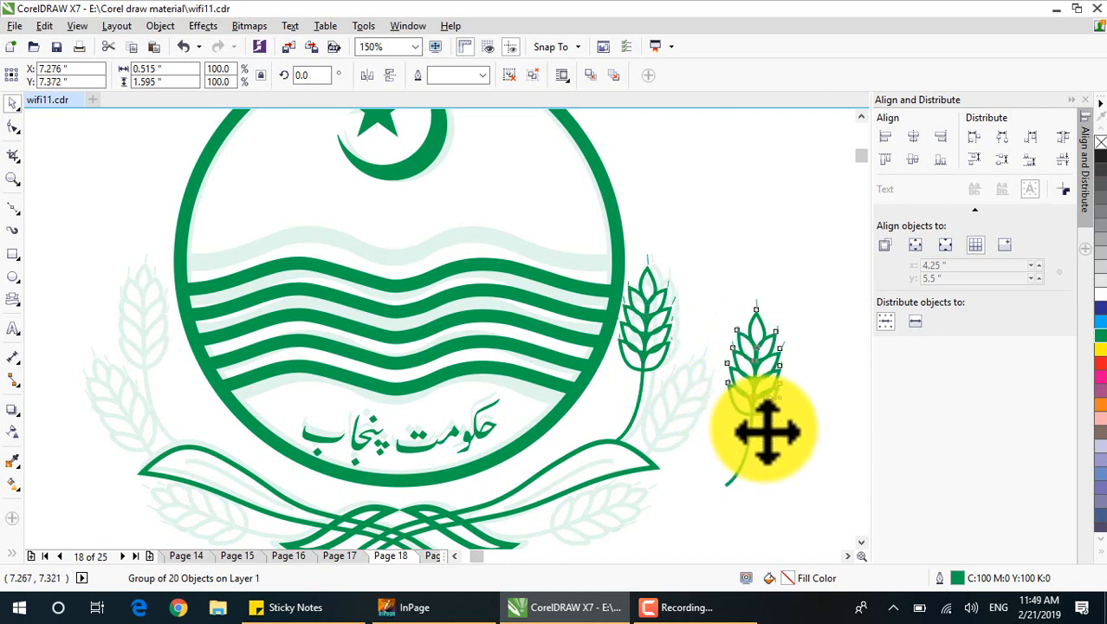
{"action": "left_click", "coordinate": [774, 460]}
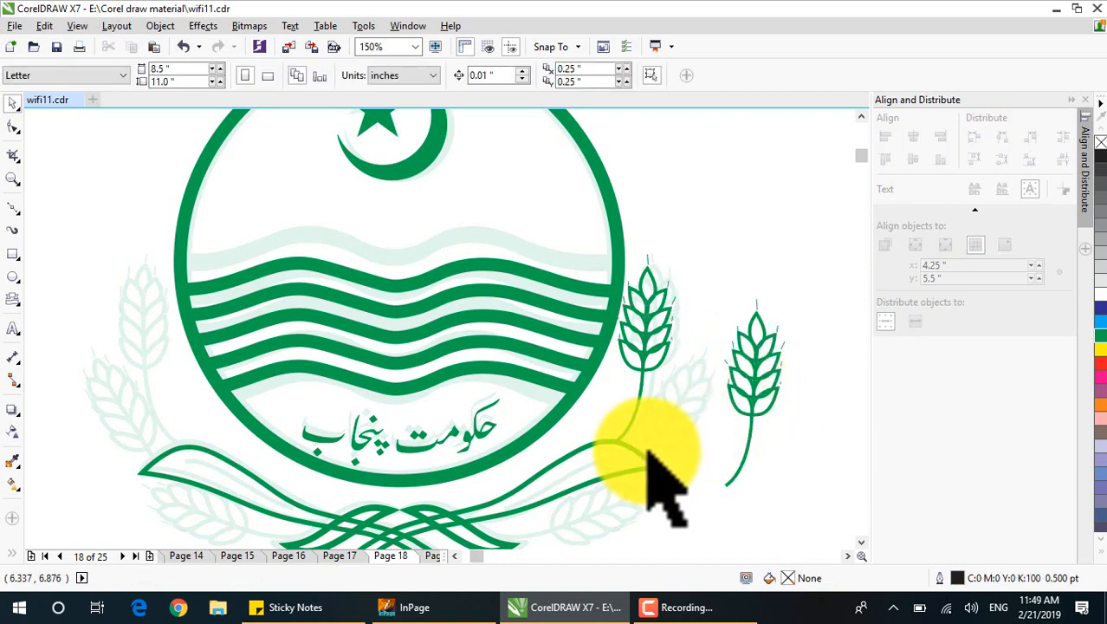
Ungroup the copied wheat ear and scale its stem down to 36.6%, keeping it attached below the grains
{"action": "left_click", "coordinate": [756, 472]}
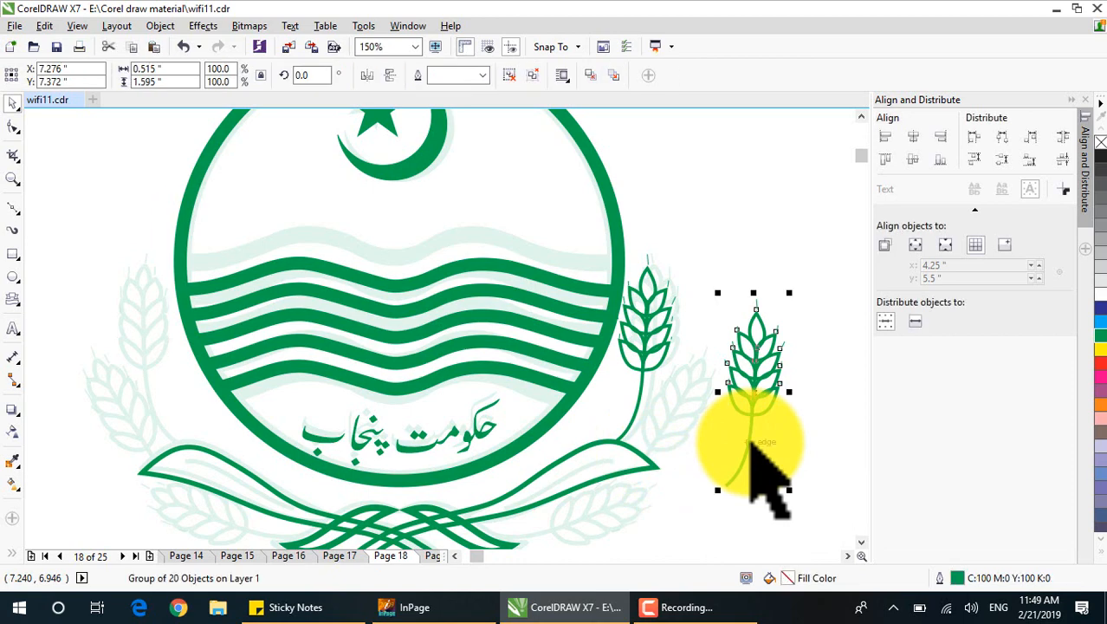
{"action": "right_click", "coordinate": [753, 446]}
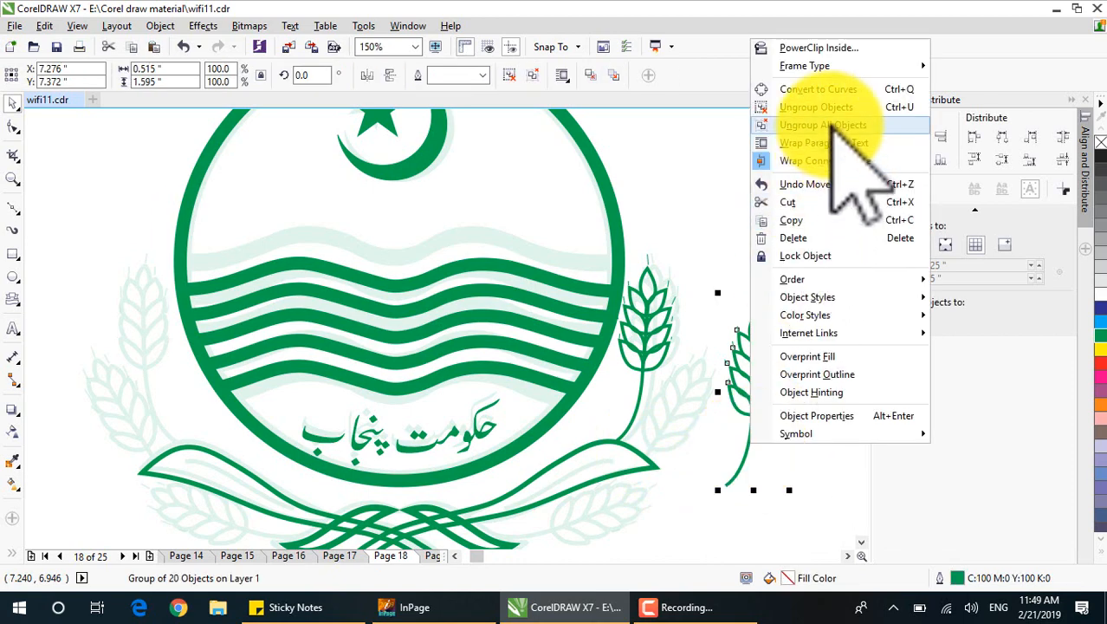
{"action": "left_click", "coordinate": [817, 106]}
{"action": "left_click", "coordinate": [736, 466]}
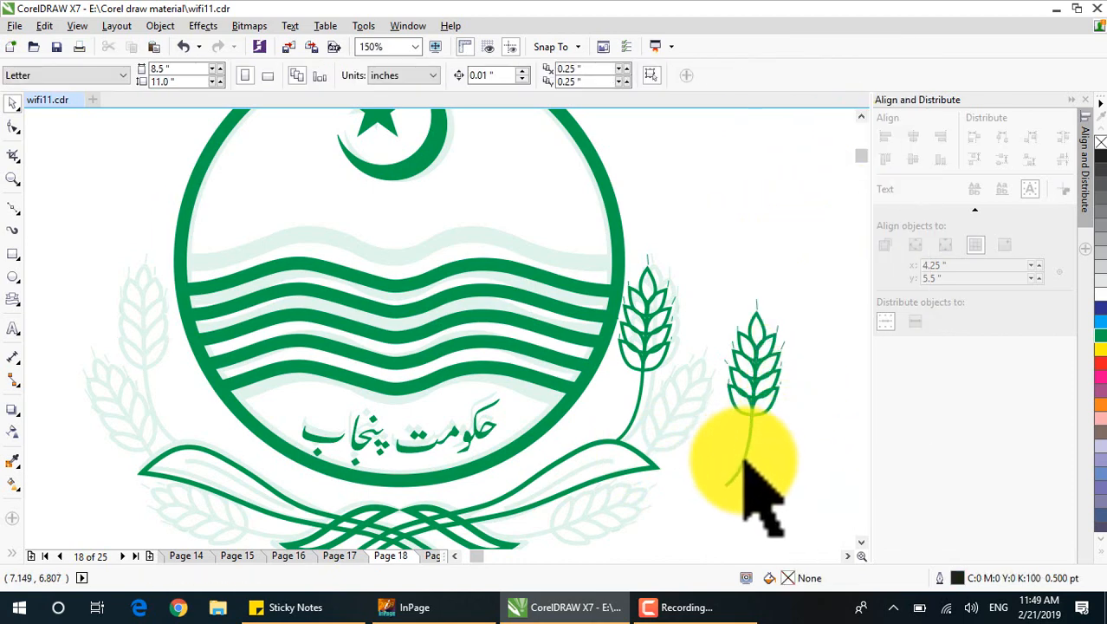
{"action": "left_click", "coordinate": [745, 468]}
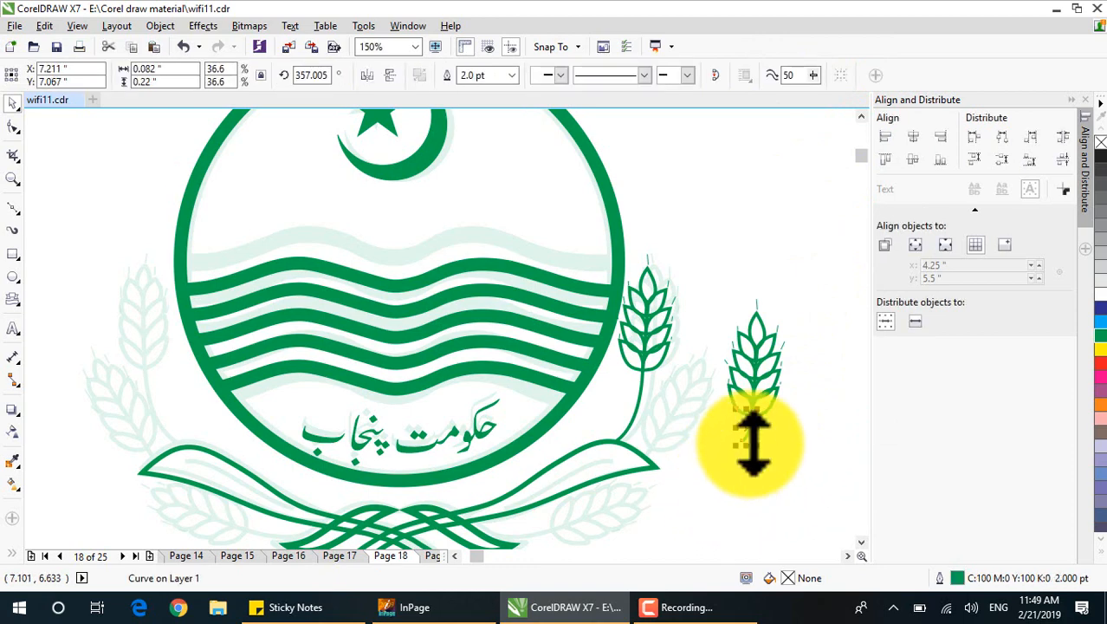
{"action": "scroll", "coordinate": [765, 416], "scroll_direction": "up", "scroll_amount": 2}
{"action": "scroll", "coordinate": [764, 475], "scroll_direction": "down", "scroll_amount": 2}
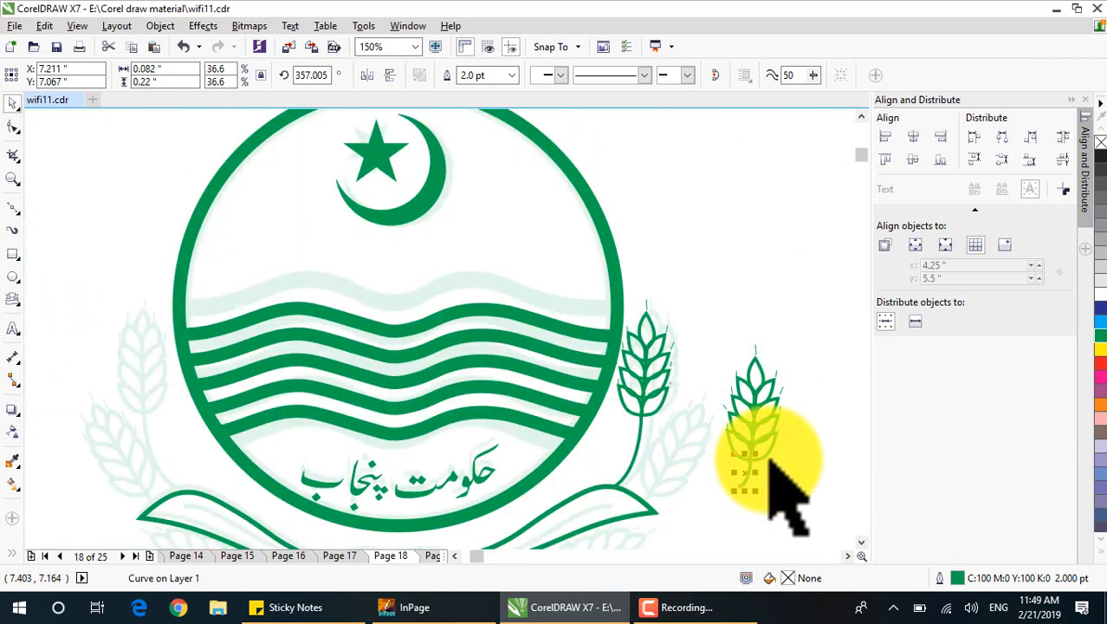
Rotate the short-stemmed wheat ear clockwise to about 339° and group its 20 objects
{"action": "left_click_drag", "start_coordinate": [810, 321], "coordinate": [693, 528]}
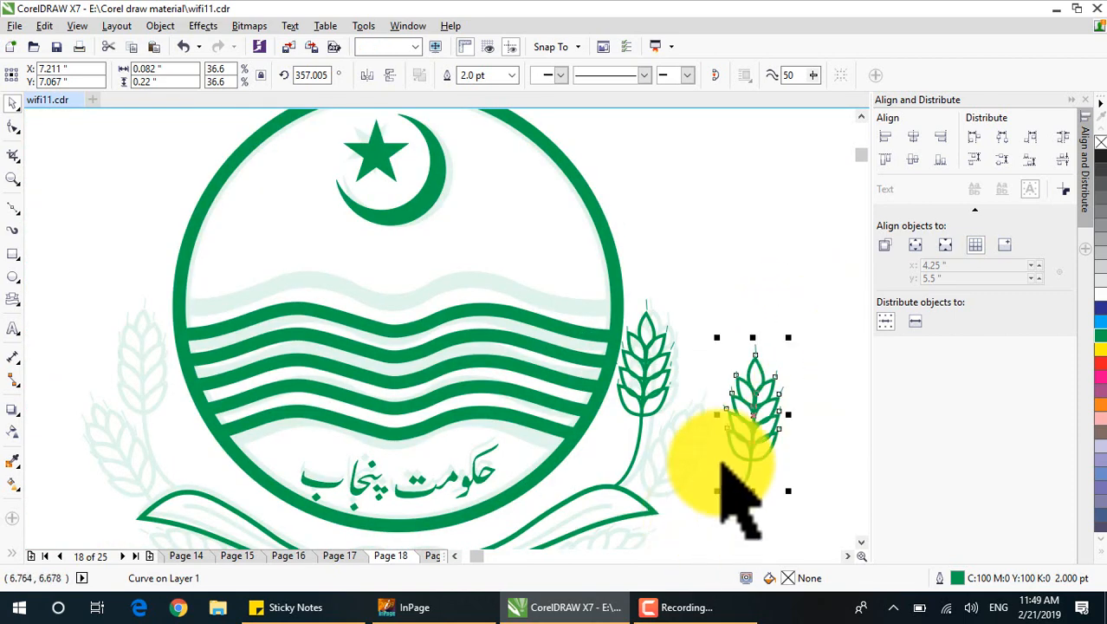
{"action": "left_click", "coordinate": [758, 407]}
{"action": "left_click_drag", "start_coordinate": [788, 341], "coordinate": [769, 413]}
{"action": "left_click", "coordinate": [832, 416]}
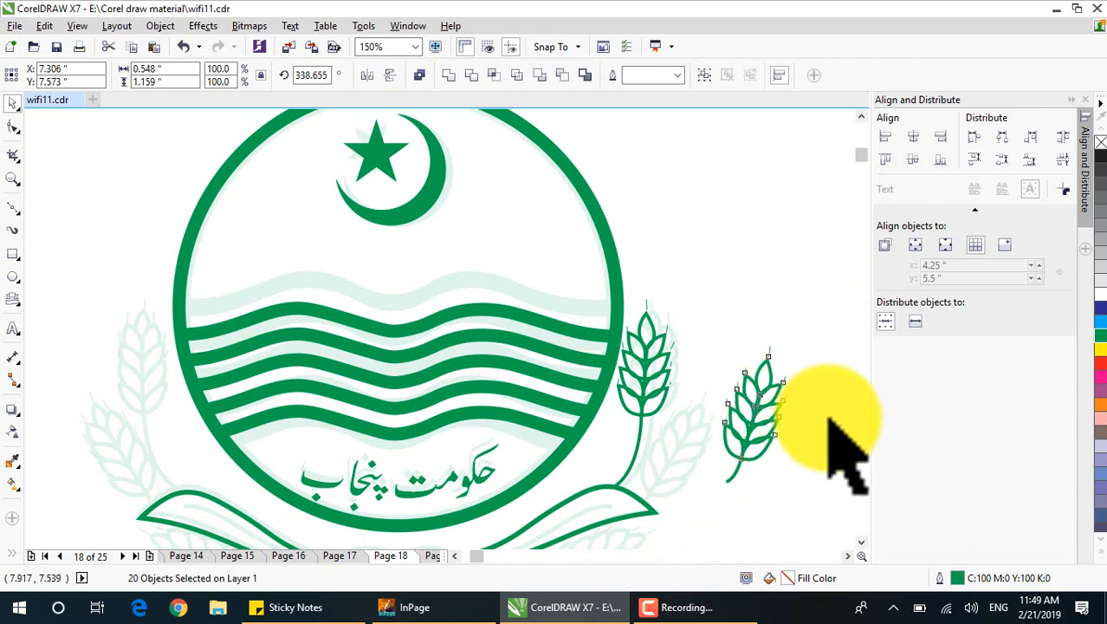
{"action": "left_click", "coordinate": [754, 420]}
{"action": "left_click_drag", "start_coordinate": [818, 331], "coordinate": [685, 504]}
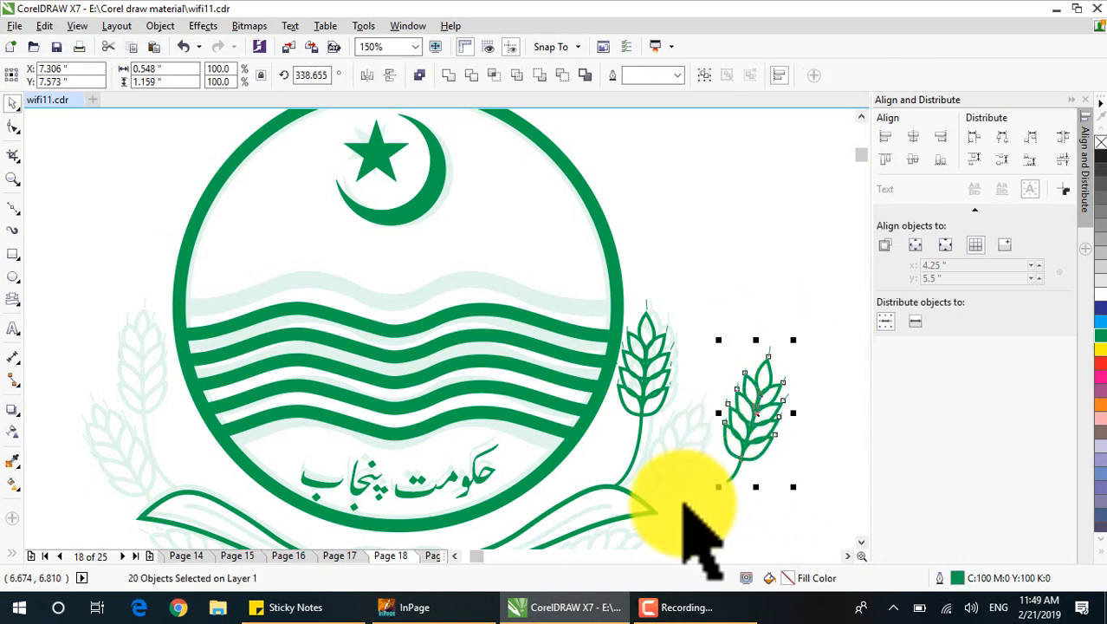
{"action": "key", "text": "ctrl+g"}
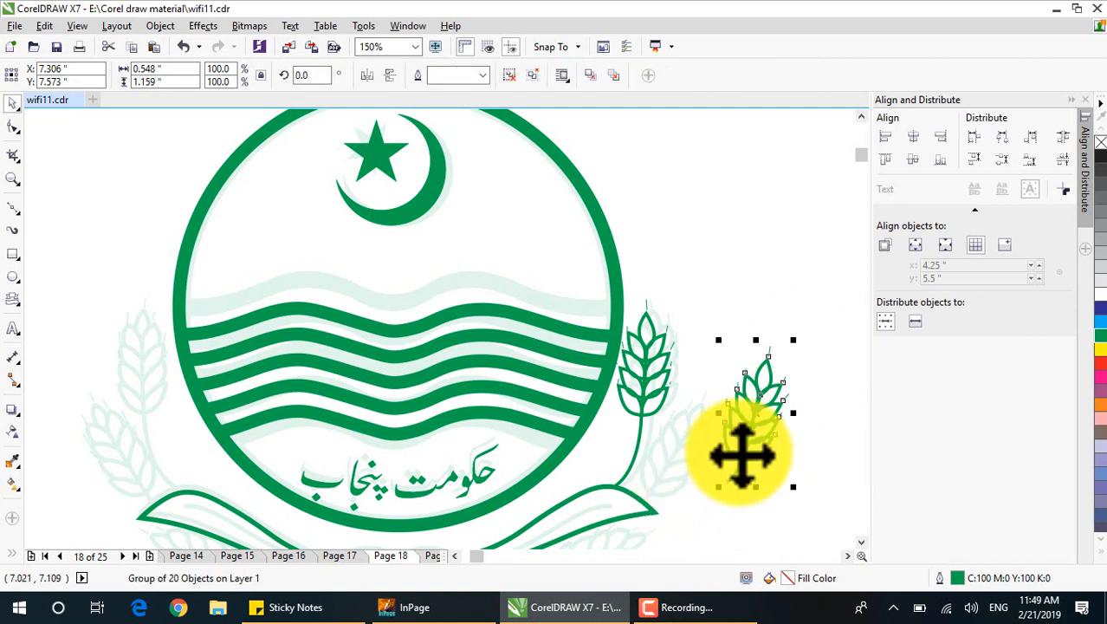
Move the short-stemmed ear onto the lower faded ear beside the circle and rotate it clockwise to about 347°
{"action": "left_click", "coordinate": [677, 436]}
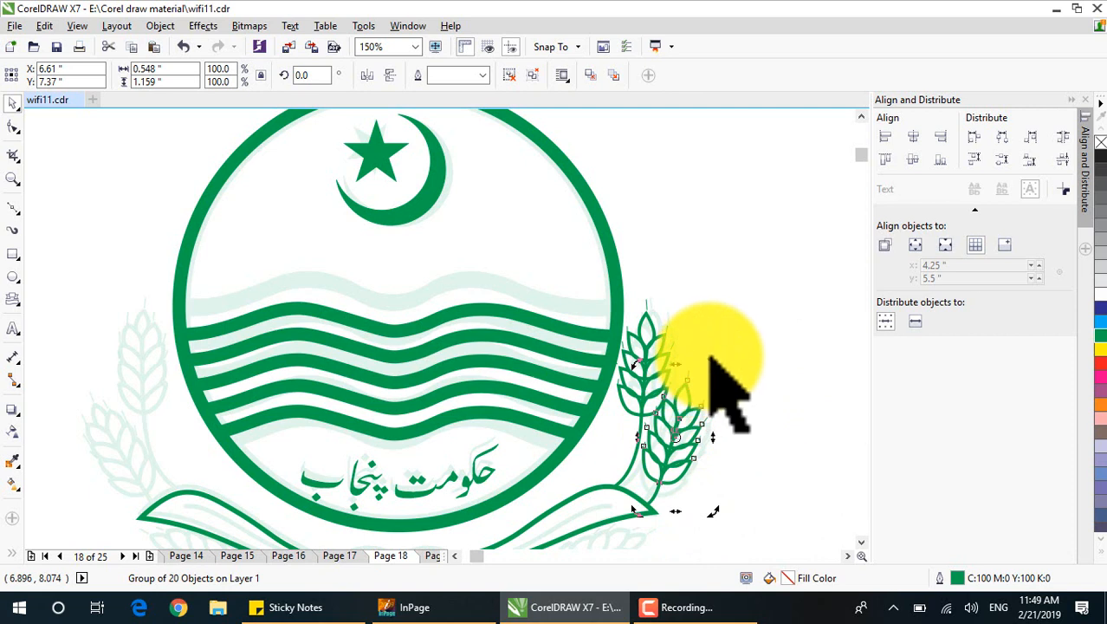
{"action": "left_click_drag", "start_coordinate": [722, 386], "coordinate": [741, 432]}
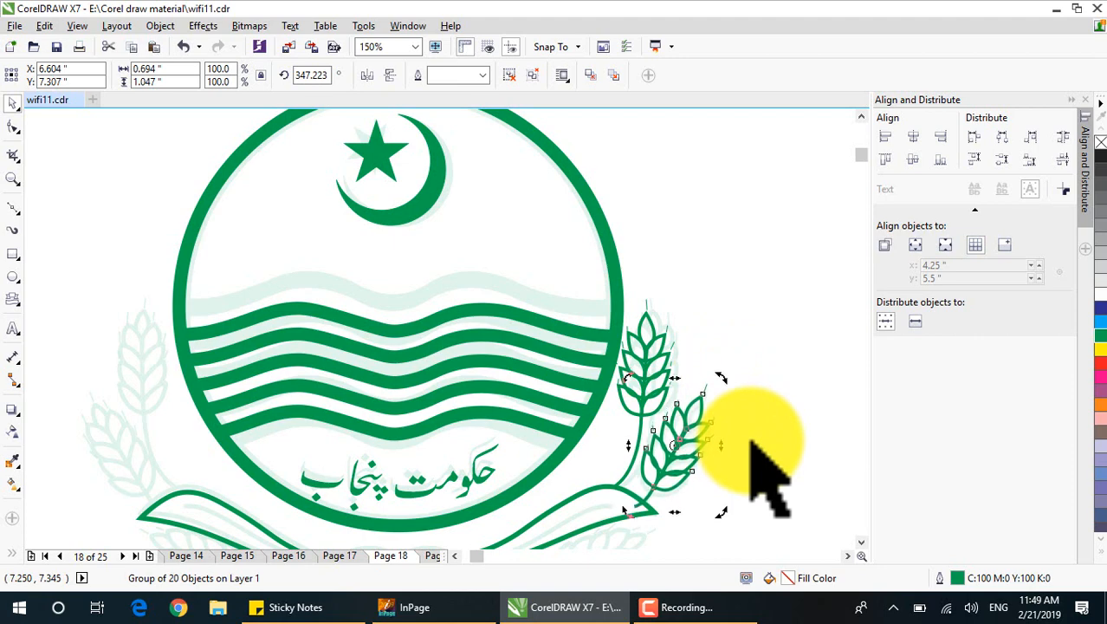
{"action": "scroll", "coordinate": [834, 429], "scroll_direction": "down", "scroll_amount": 4}
{"action": "scroll", "coordinate": [803, 485], "scroll_direction": "up", "scroll_amount": 4}
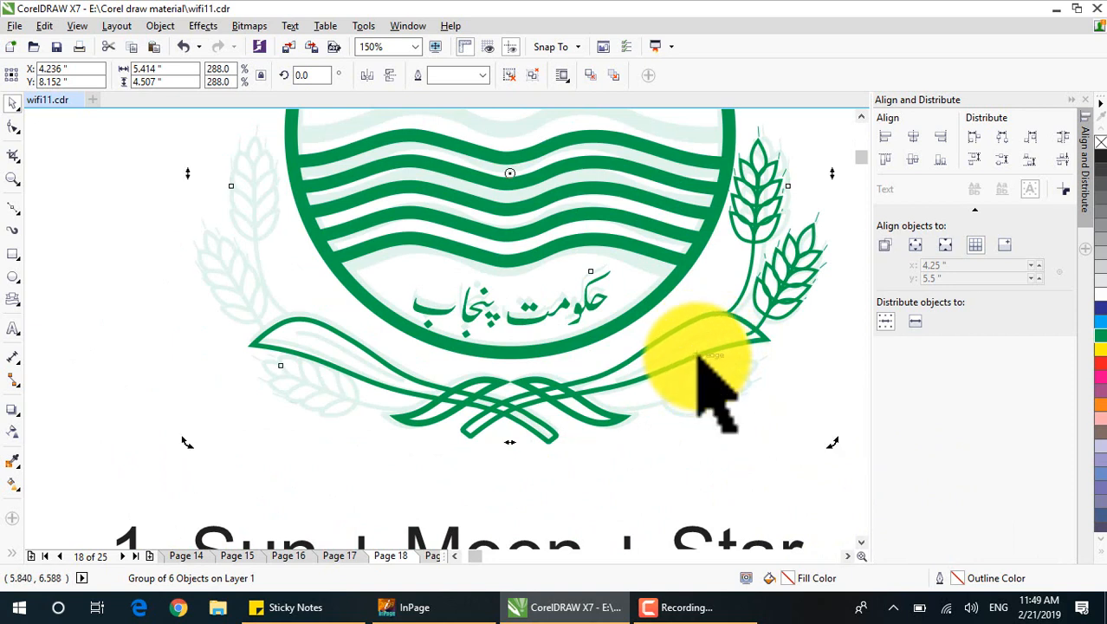
{"action": "left_click", "coordinate": [1101, 294]}
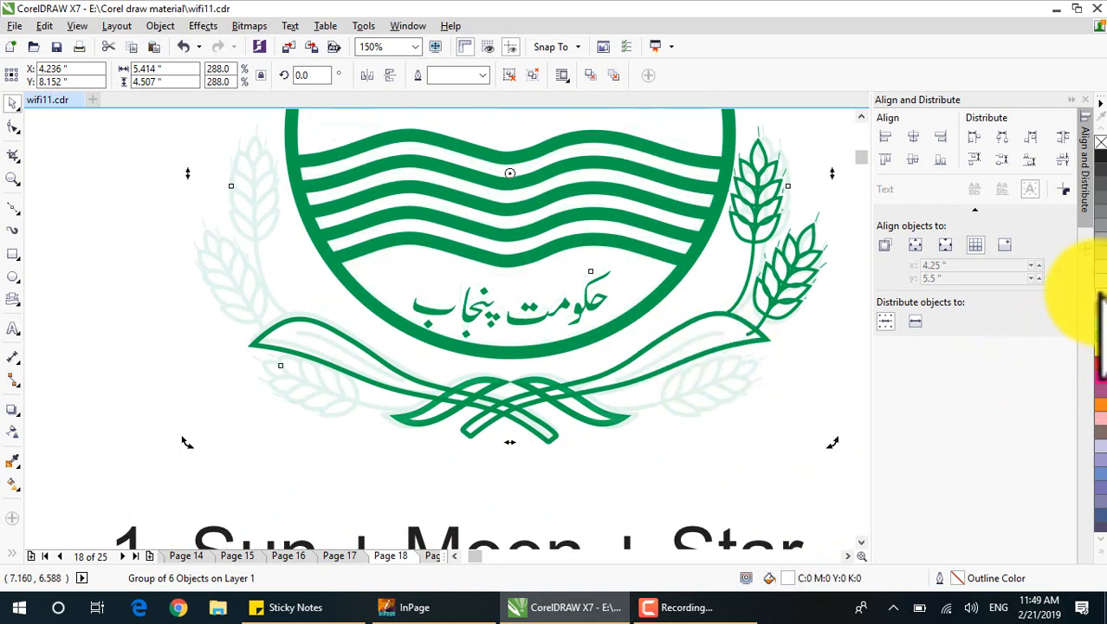
{"action": "key", "text": "ctrl+z"}
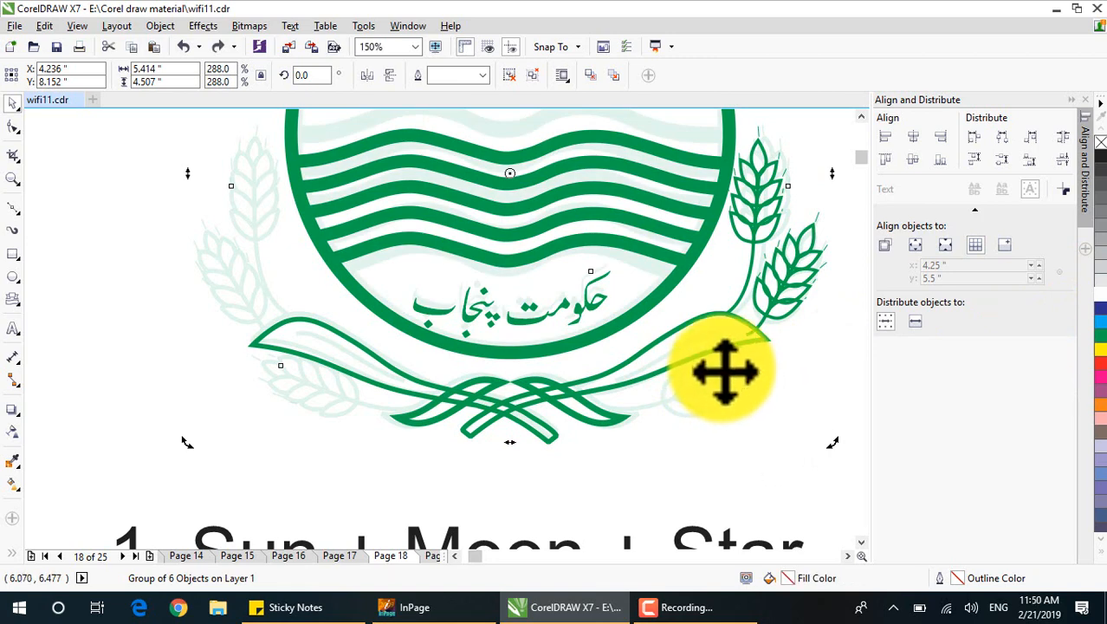
{"action": "left_click_drag", "start_coordinate": [718, 352], "coordinate": [706, 428]}
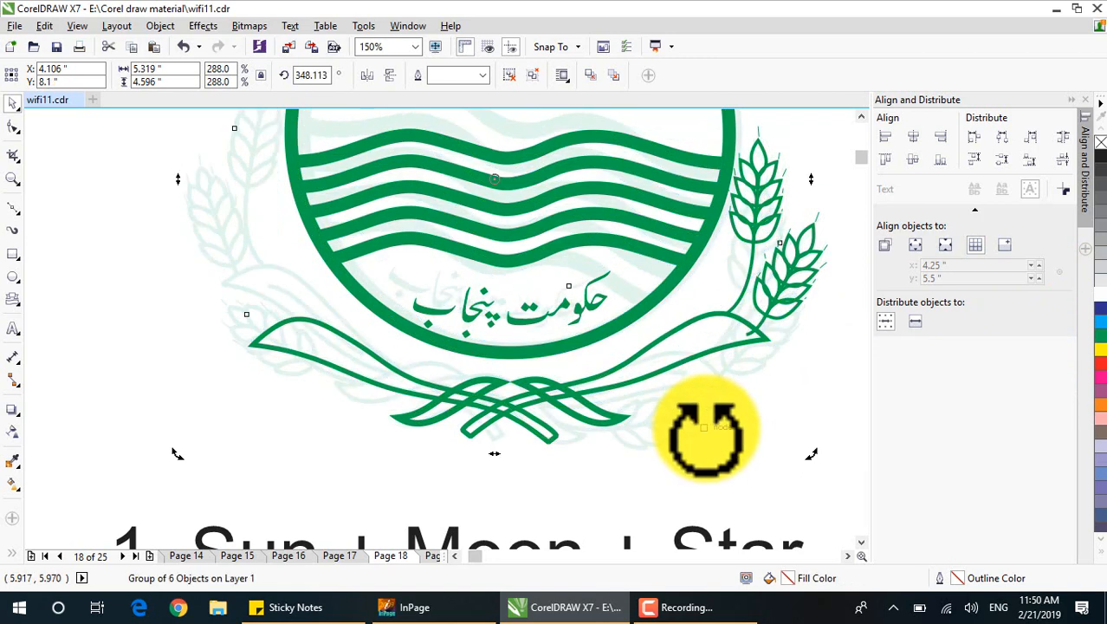
{"action": "key", "text": "ctrl+z"}
Lock the faded original emblem group and fill the right-hand ribbon with white
{"action": "right_click", "coordinate": [229, 247]}
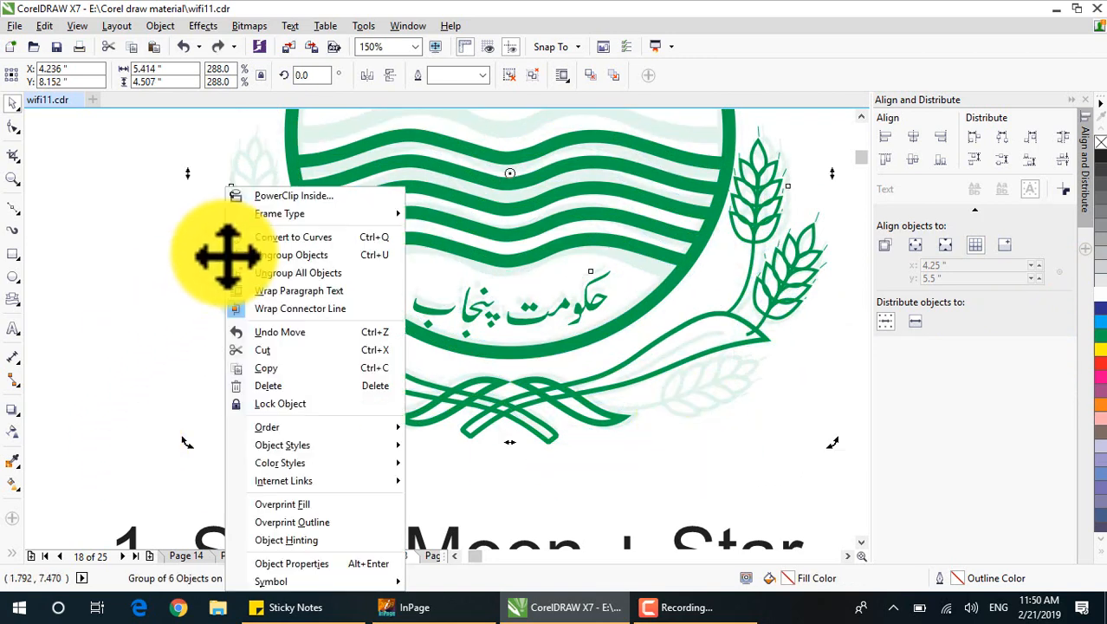
{"action": "left_click", "coordinate": [280, 404]}
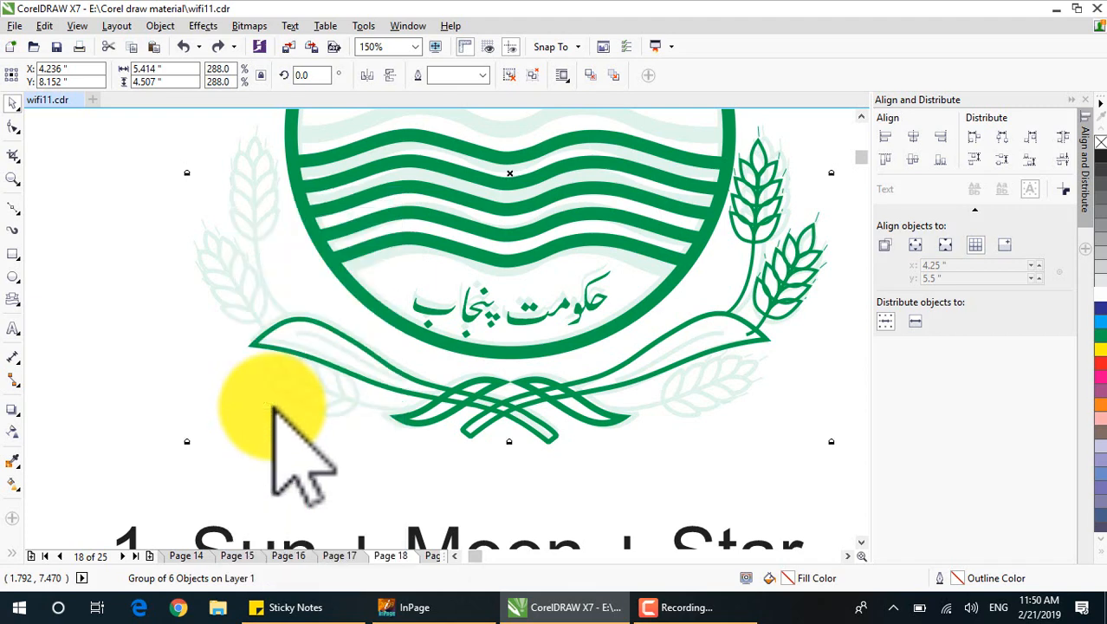
{"action": "left_click", "coordinate": [706, 498]}
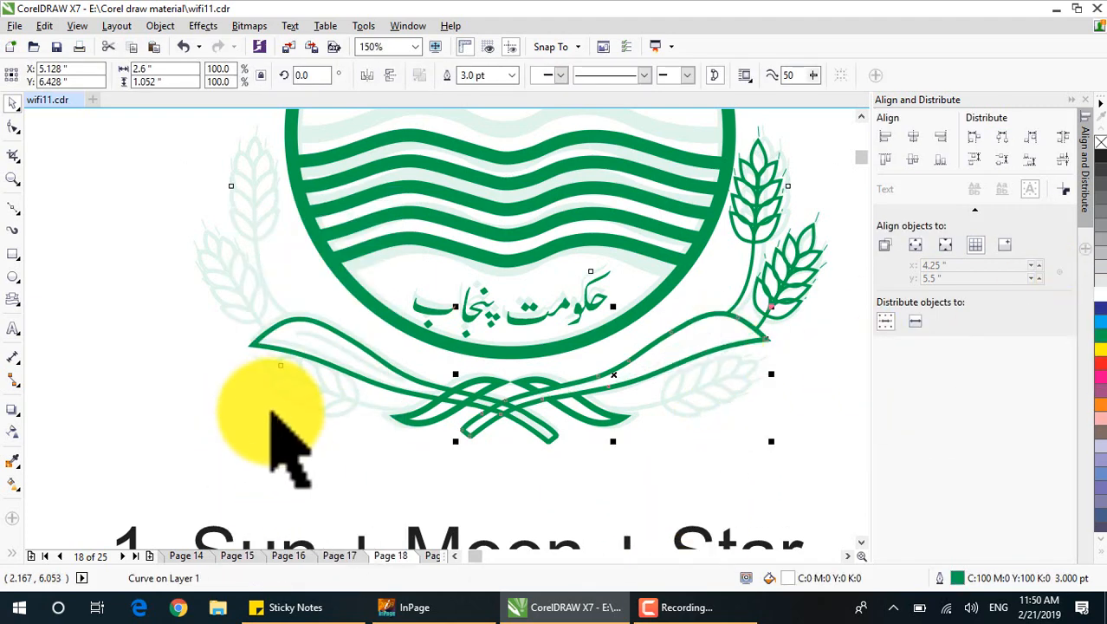
Fill the left-hand long ribbon with white and send both long ribbons to the back of the layer
{"action": "left_click", "coordinate": [315, 347]}
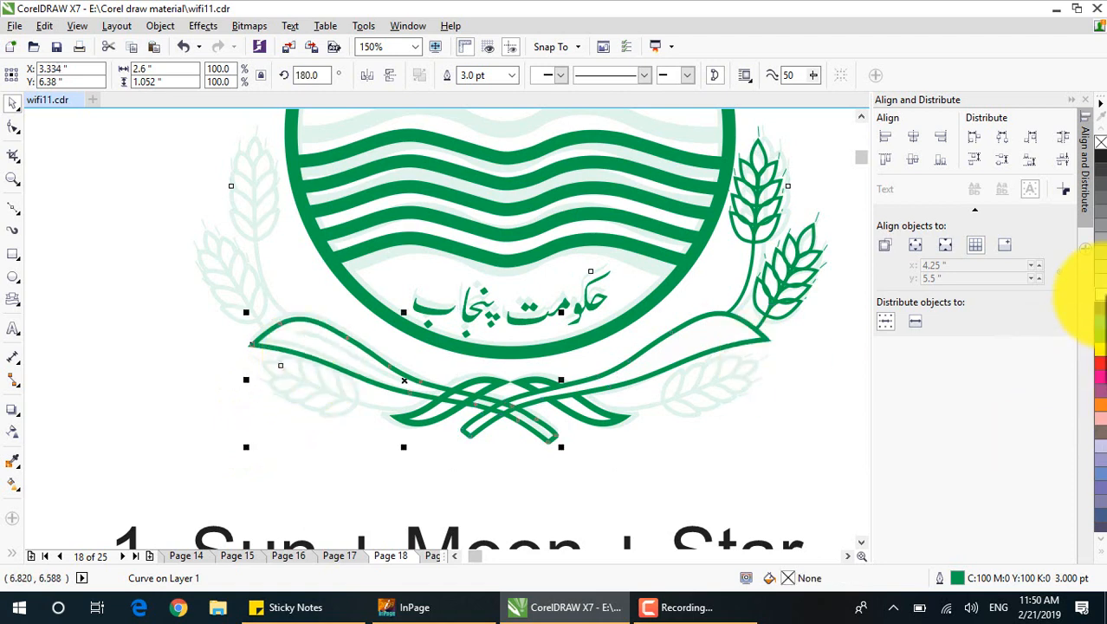
{"action": "left_click", "coordinate": [574, 395]}
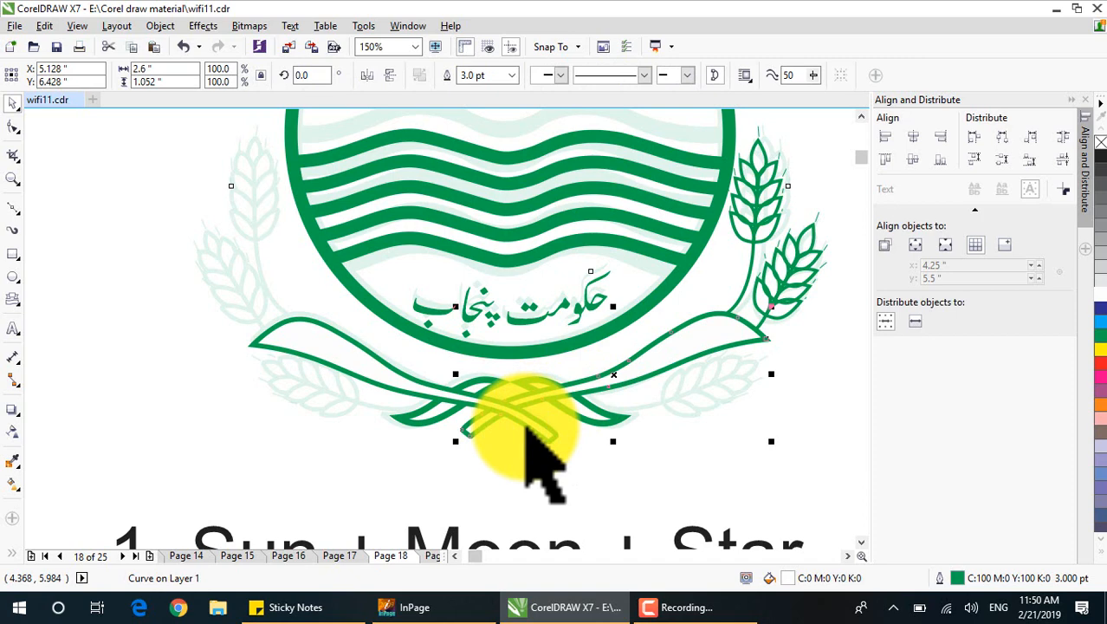
{"action": "right_click", "coordinate": [527, 429]}
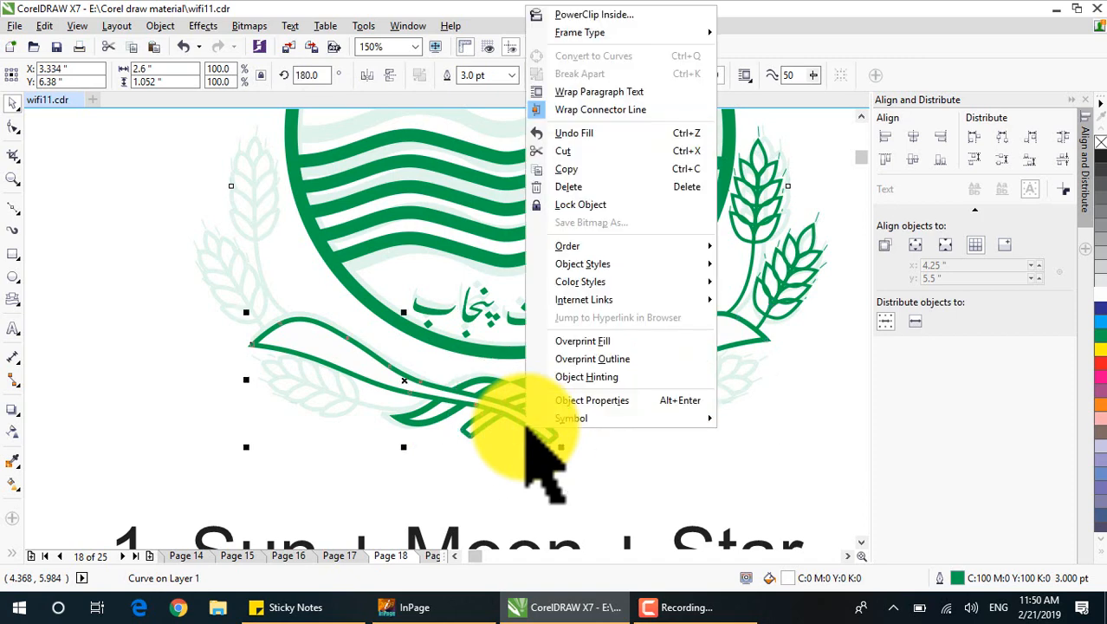
{"action": "mouse_move", "coordinate": [594, 249]}
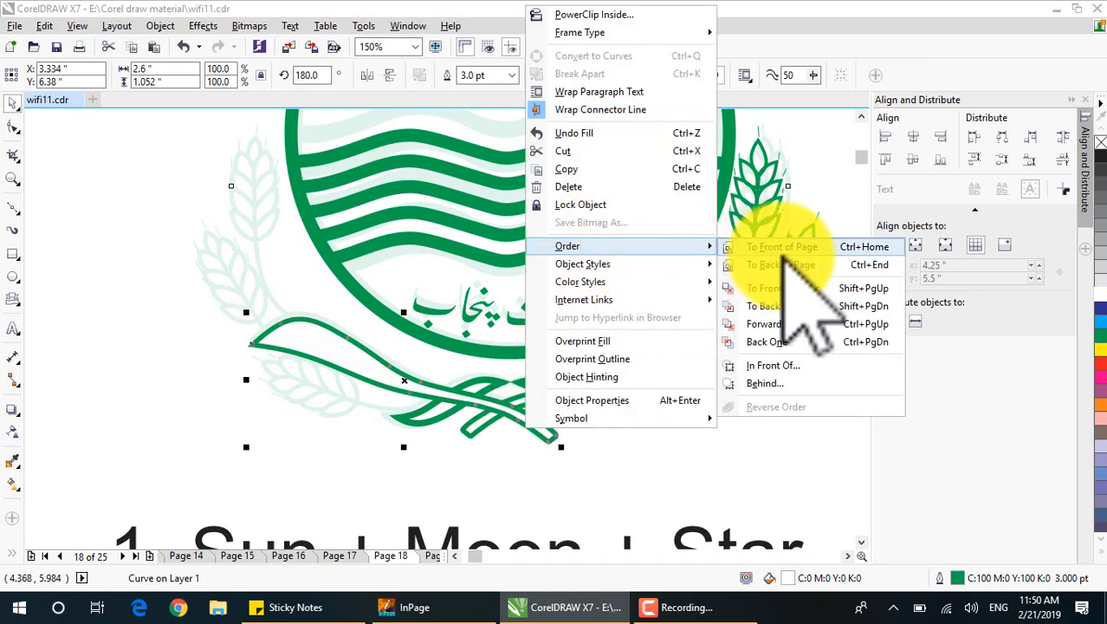
{"action": "left_click", "coordinate": [788, 305]}
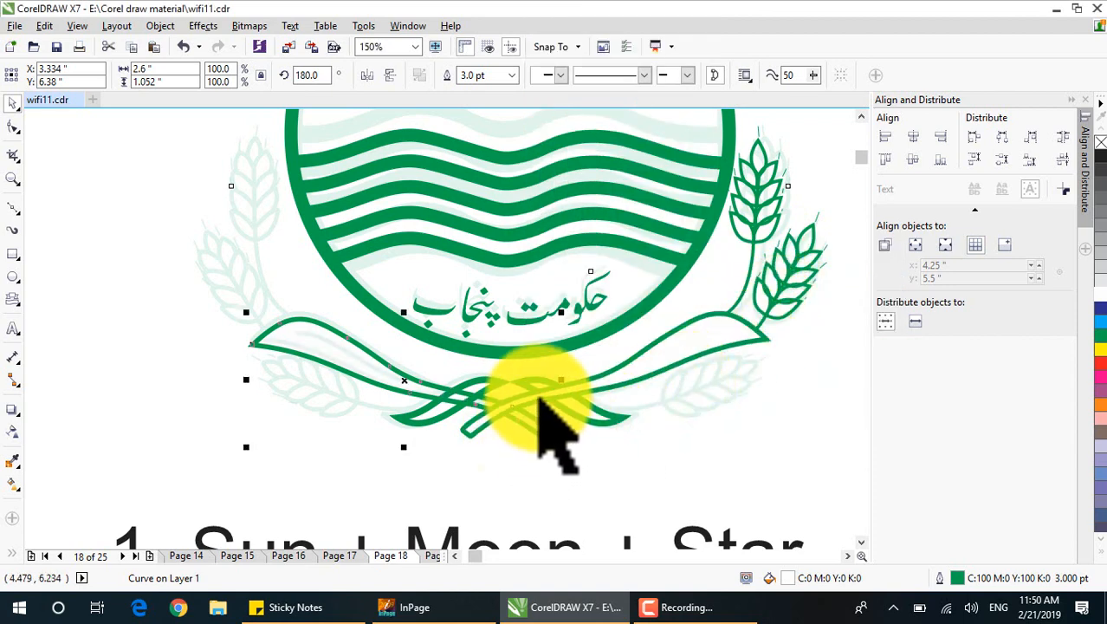
{"action": "right_click", "coordinate": [539, 399]}
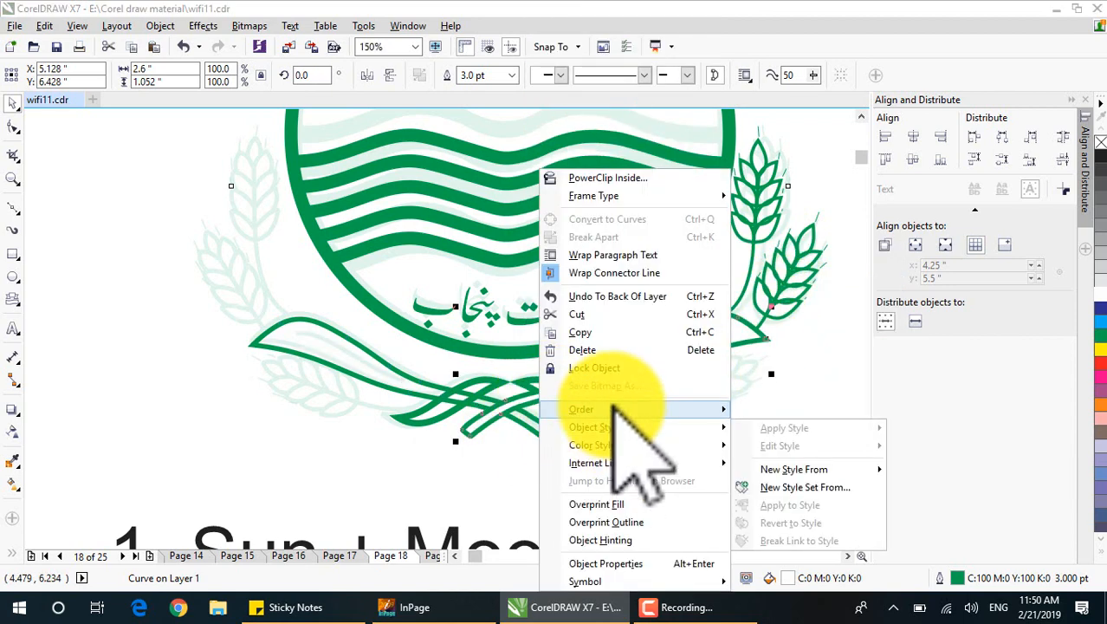
{"action": "left_click", "coordinate": [823, 455]}
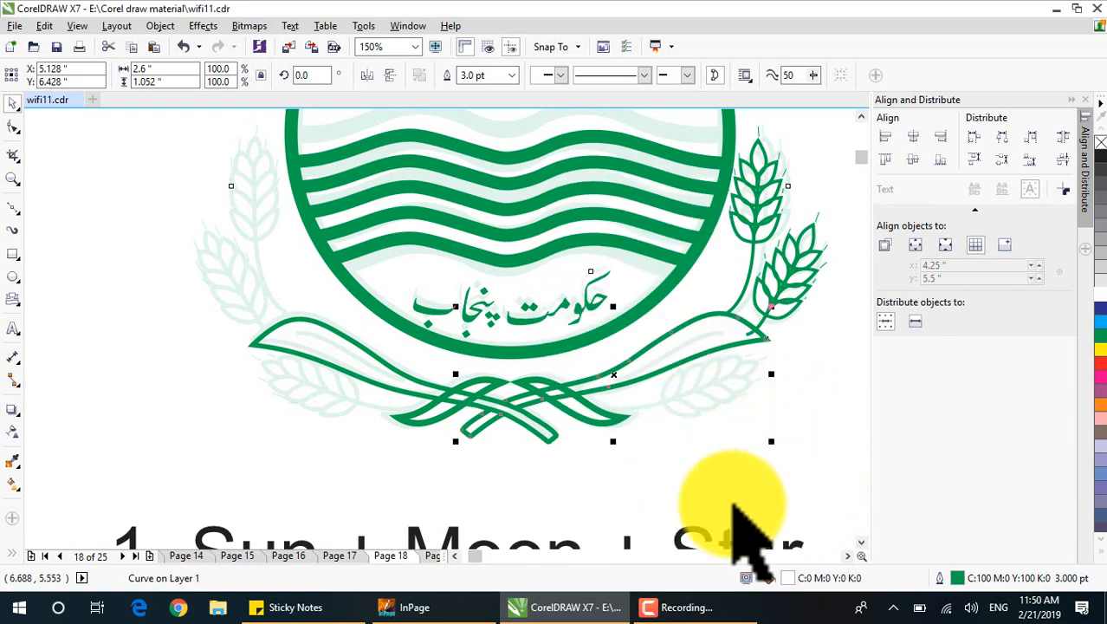
Fill the short 4 pt ribbon curve at the crossing below the circle with white
{"action": "left_click", "coordinate": [655, 445]}
{"action": "left_click", "coordinate": [582, 422]}
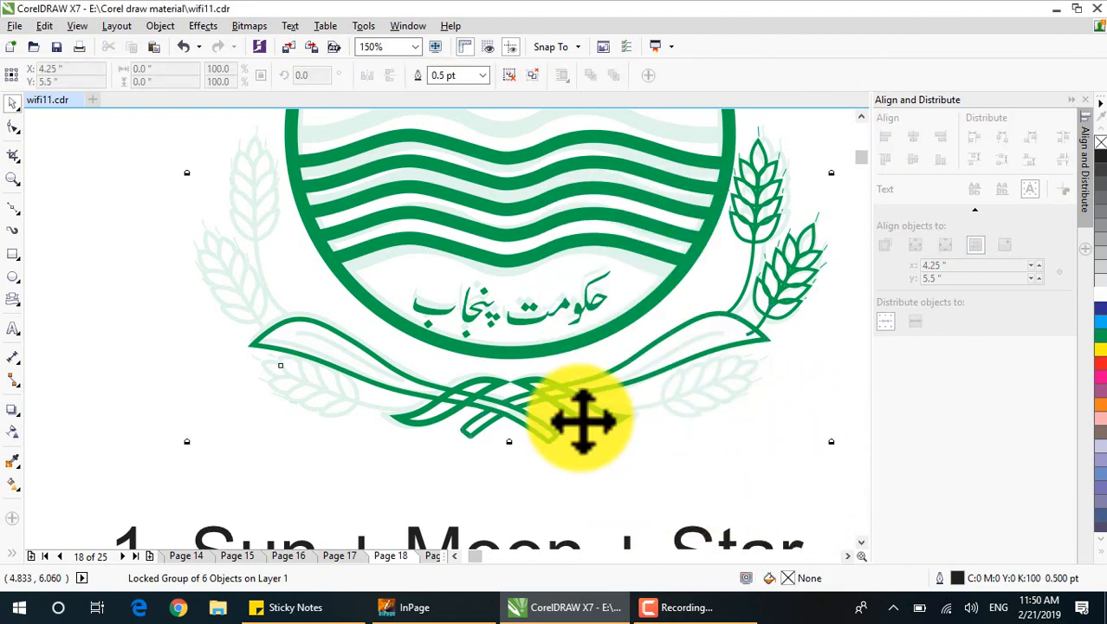
{"action": "left_click", "coordinate": [620, 417]}
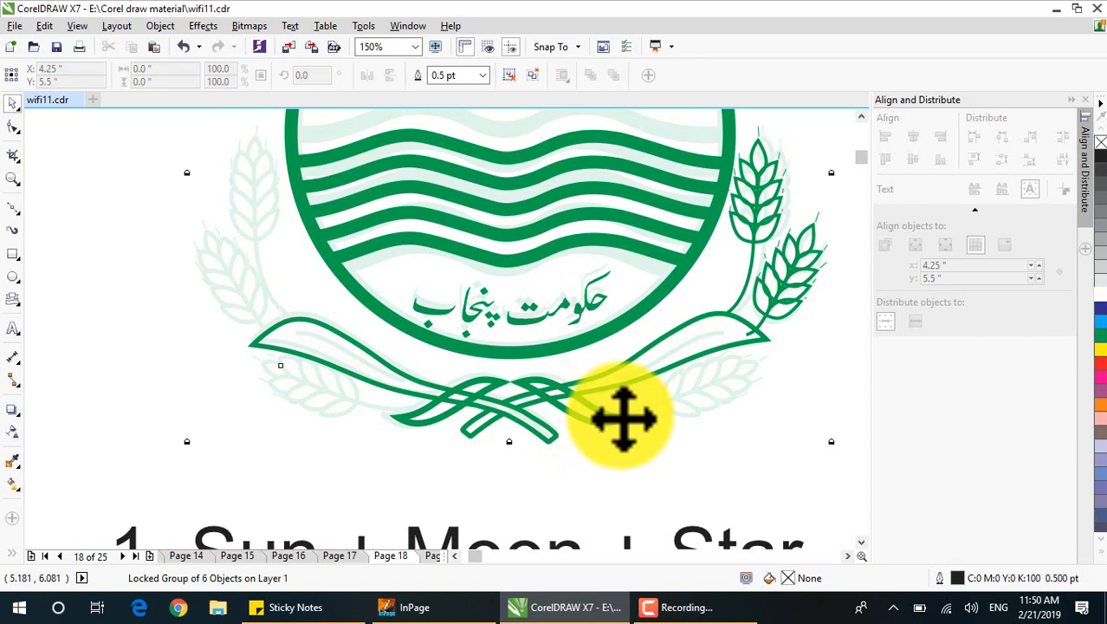
{"action": "left_click", "coordinate": [544, 461]}
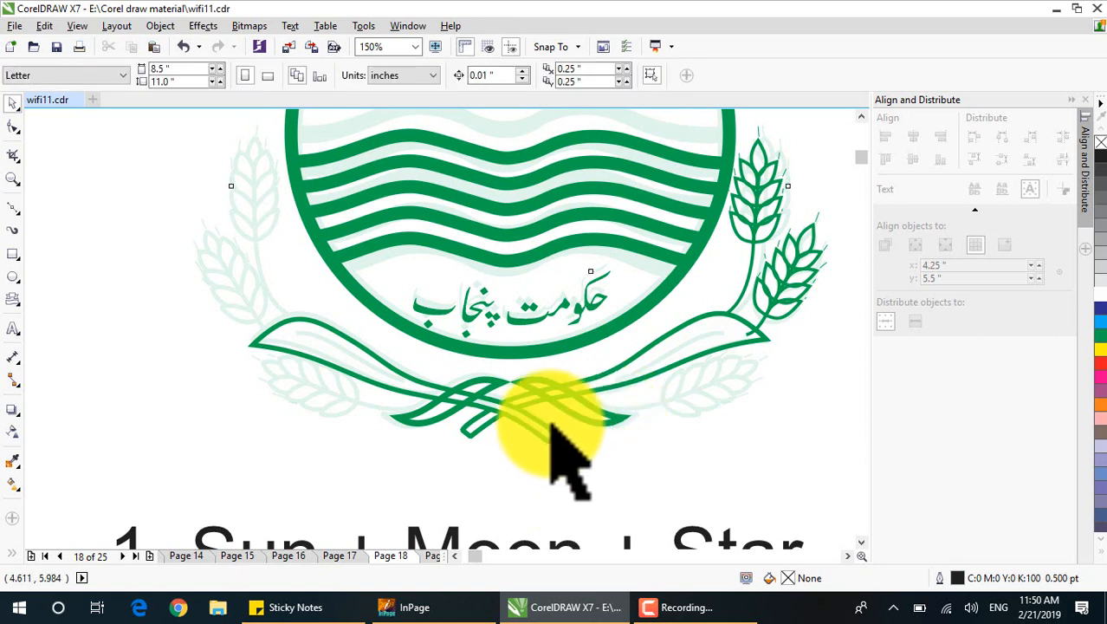
{"action": "left_click", "coordinate": [533, 381]}
{"action": "left_click", "coordinate": [533, 380]}
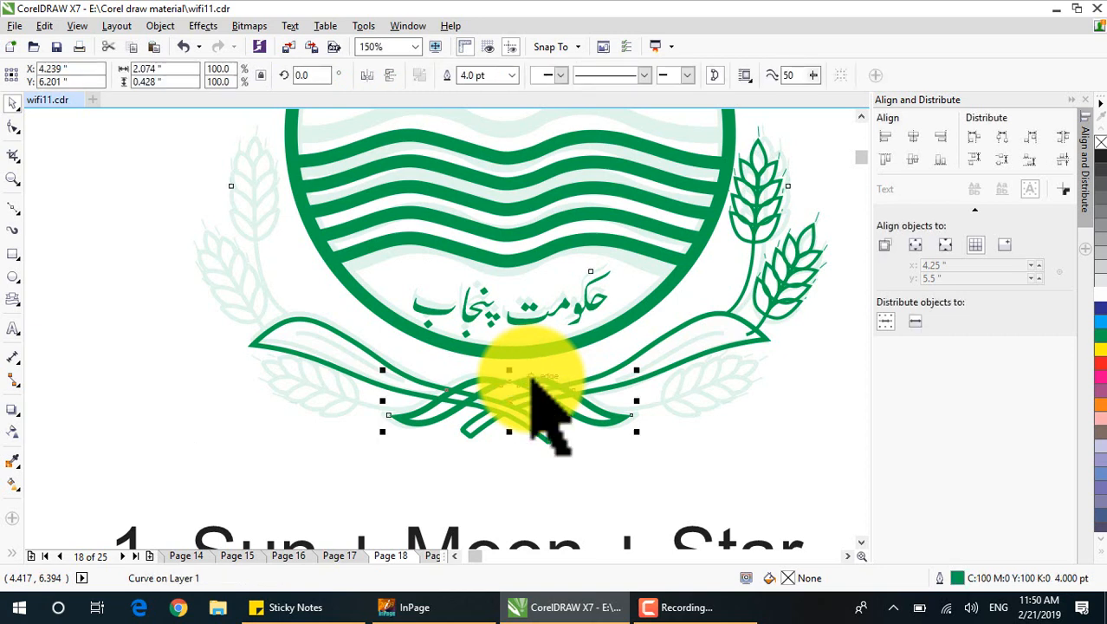
{"action": "right_click", "coordinate": [531, 380]}
{"action": "left_click", "coordinate": [531, 379]}
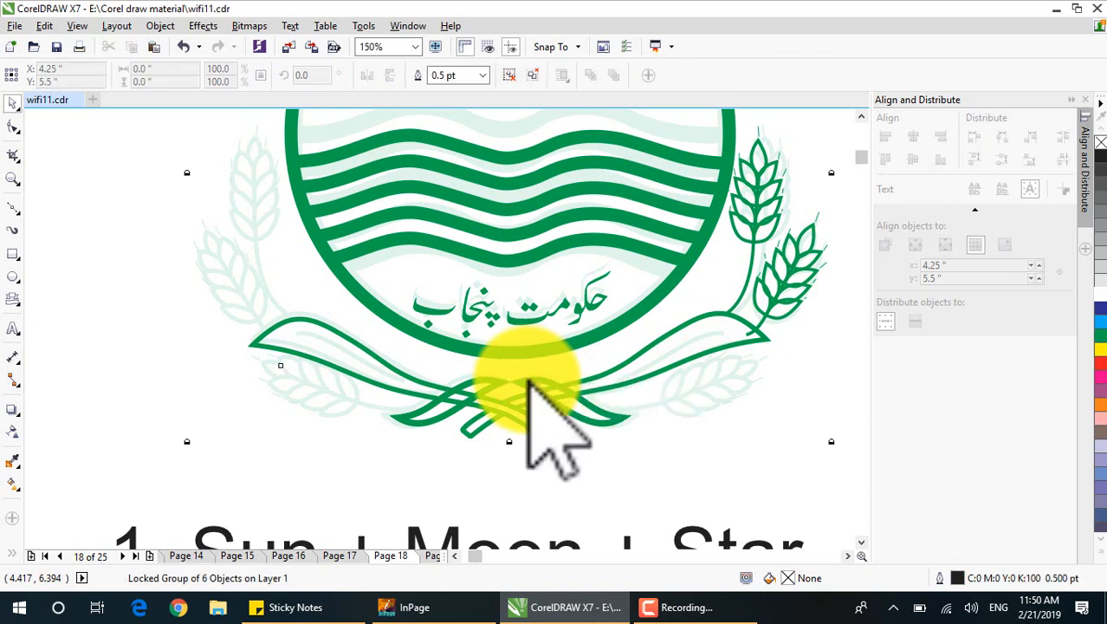
{"action": "left_click", "coordinate": [531, 383]}
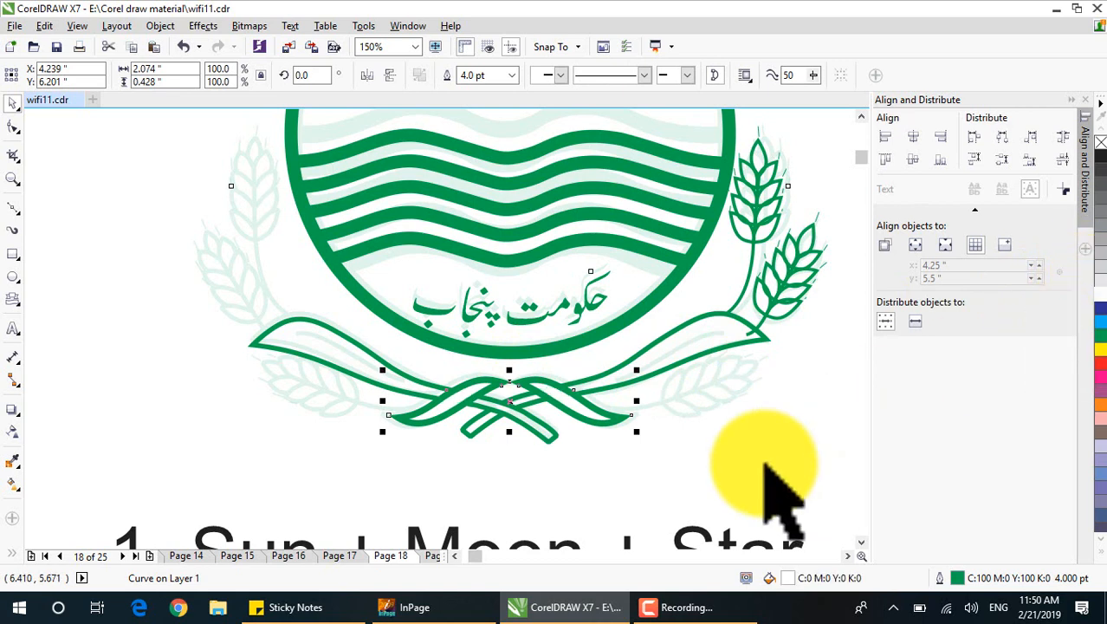
{"action": "left_click", "coordinate": [766, 466]}
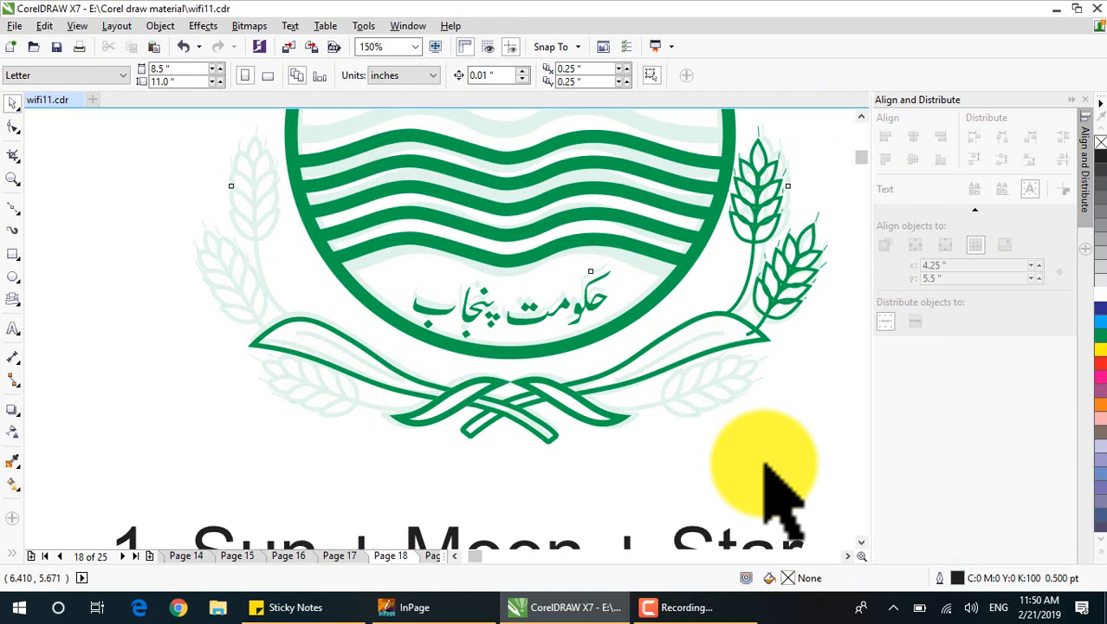
Try moving the right-hand long ribbon down, undo the move, and fill the ribbon with white again
{"action": "left_click", "coordinate": [723, 348]}
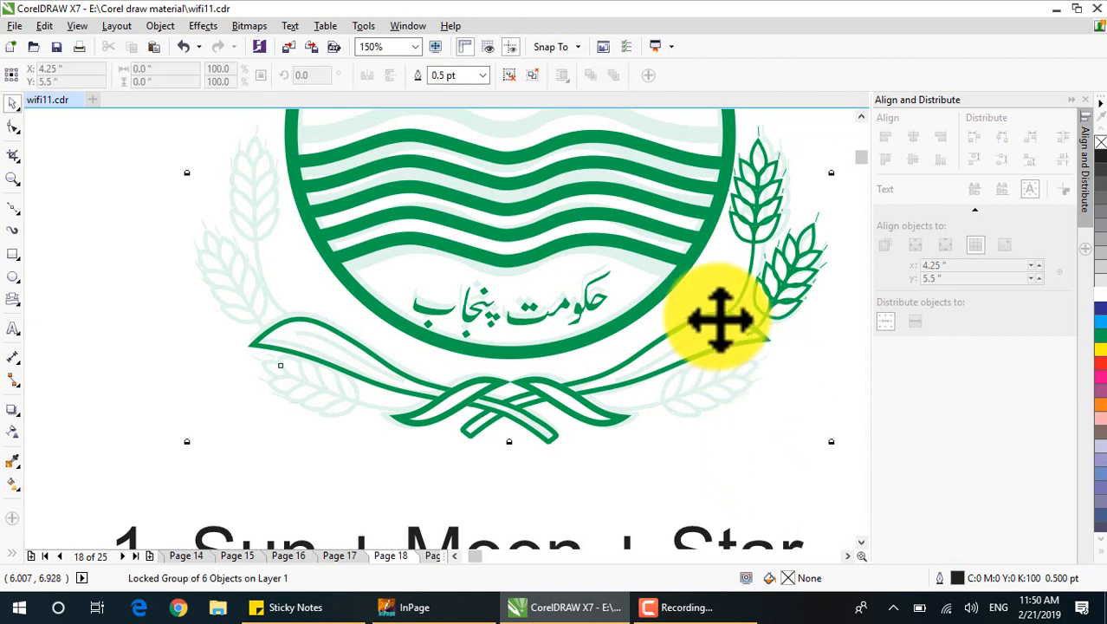
{"action": "left_click", "coordinate": [724, 351]}
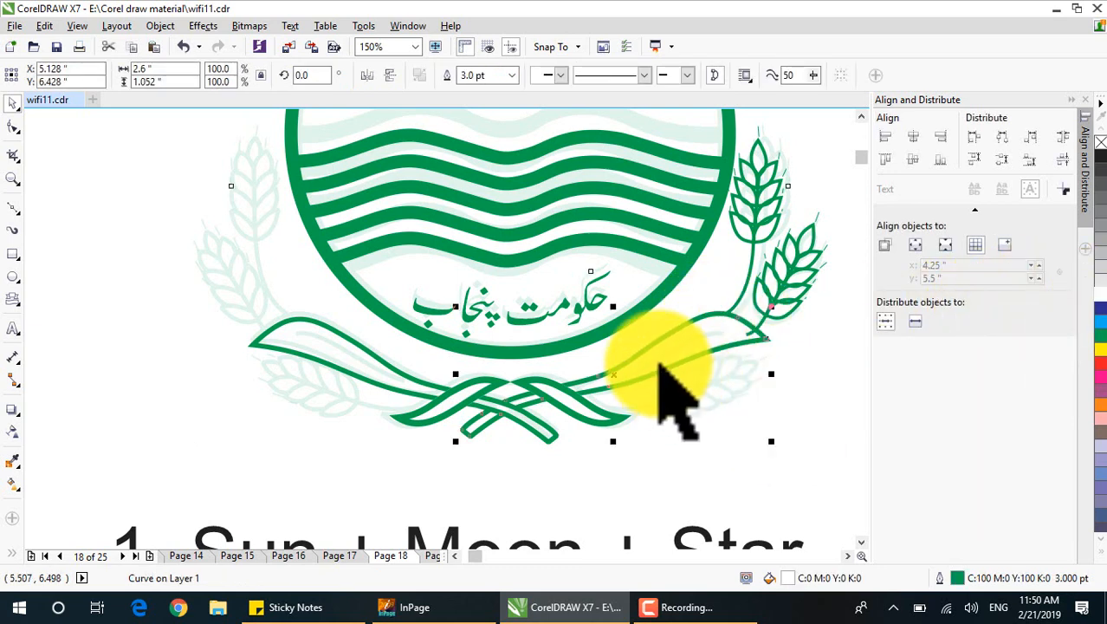
{"action": "left_click_drag", "start_coordinate": [613, 381], "coordinate": [620, 445]}
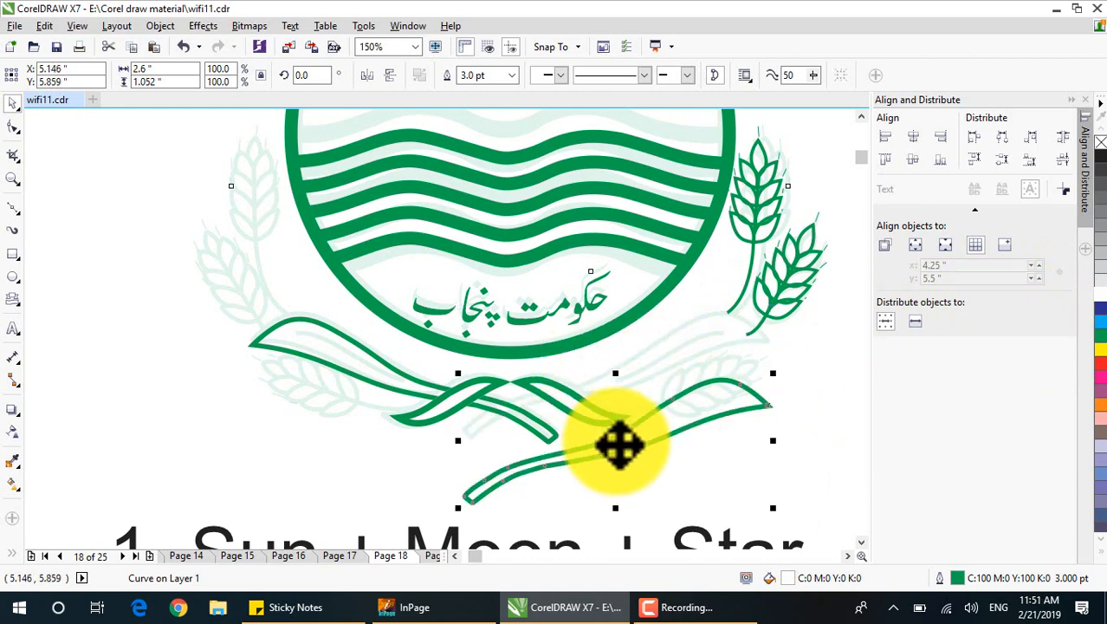
{"action": "key", "text": "ctrl+z"}
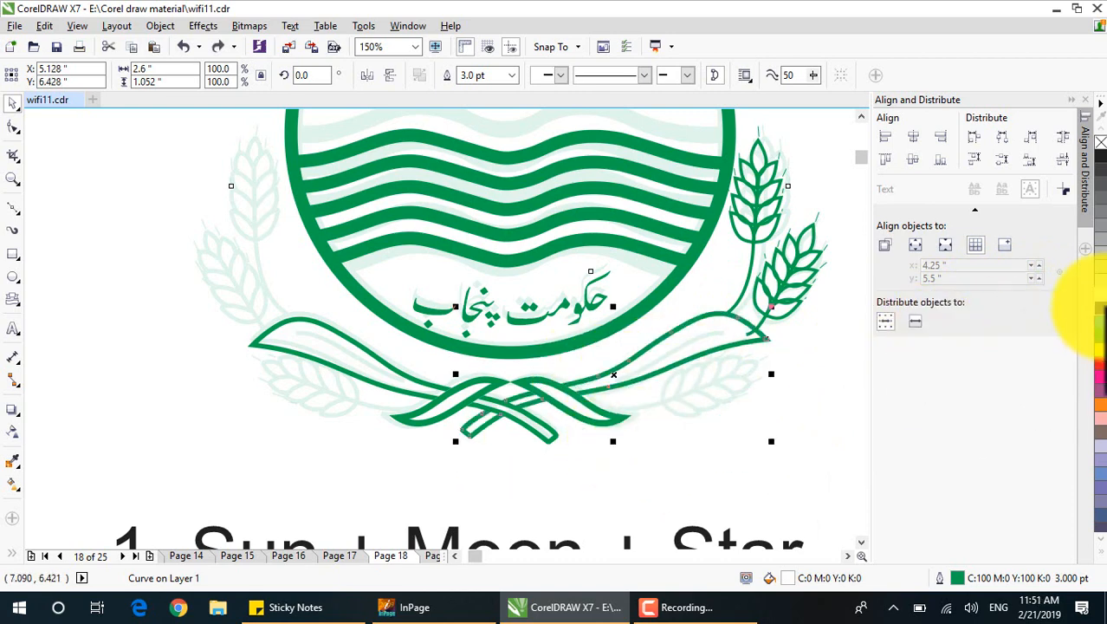
{"action": "left_click", "coordinate": [1103, 296]}
{"action": "left_click", "coordinate": [324, 362]}
{"action": "left_click", "coordinate": [198, 362]}
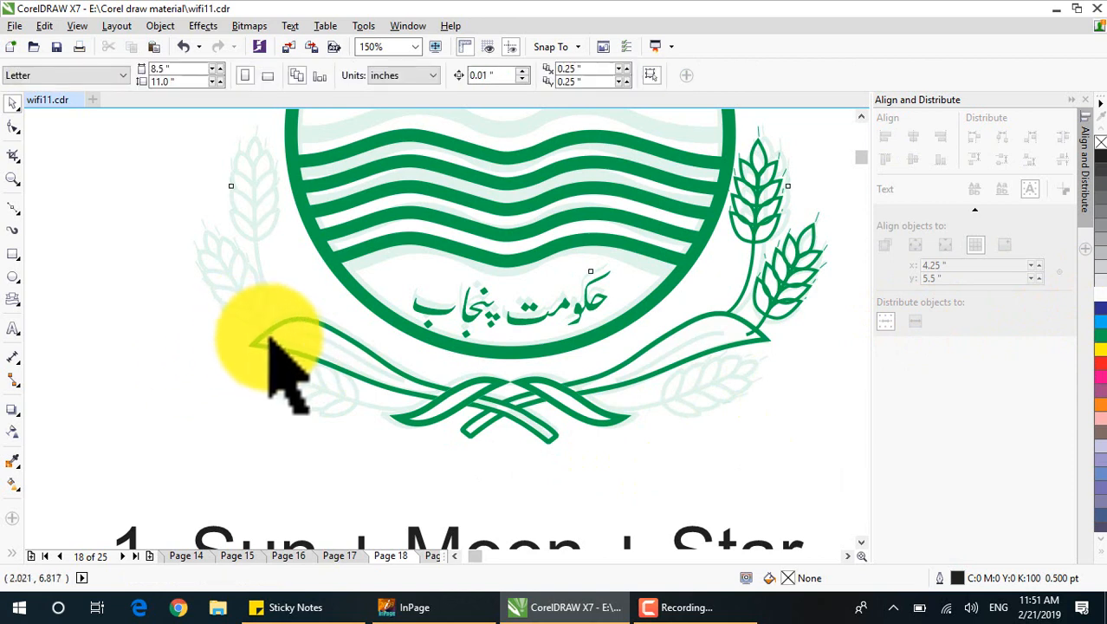
Unlock the faded original emblem group and reapply the white fill to the left-hand long ribbon
{"action": "left_click", "coordinate": [270, 331]}
{"action": "right_click", "coordinate": [272, 332]}
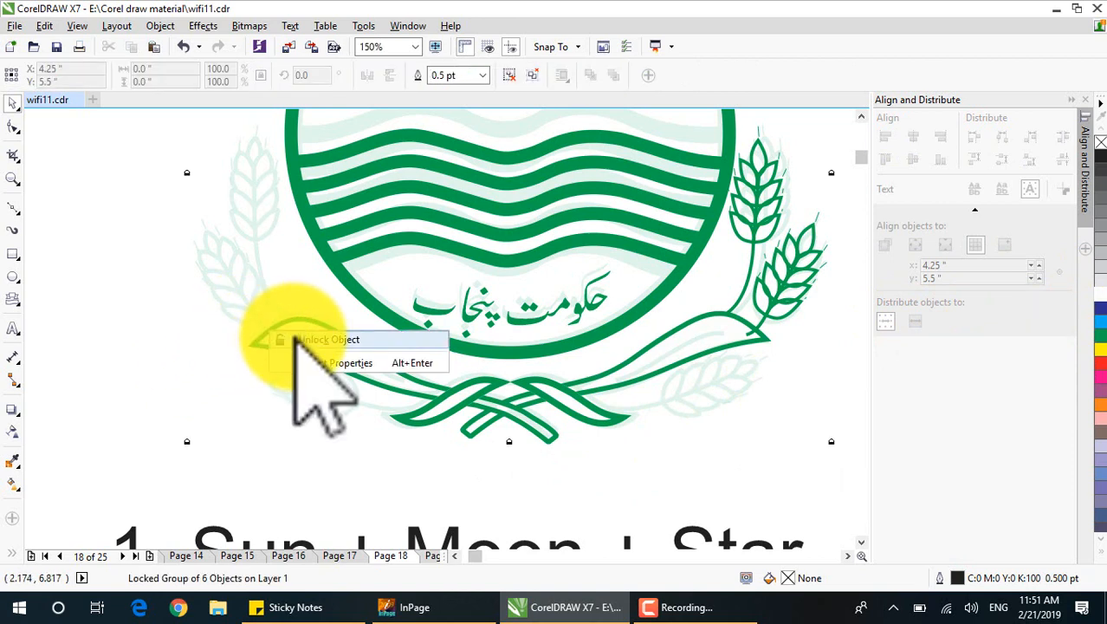
{"action": "left_click", "coordinate": [295, 338]}
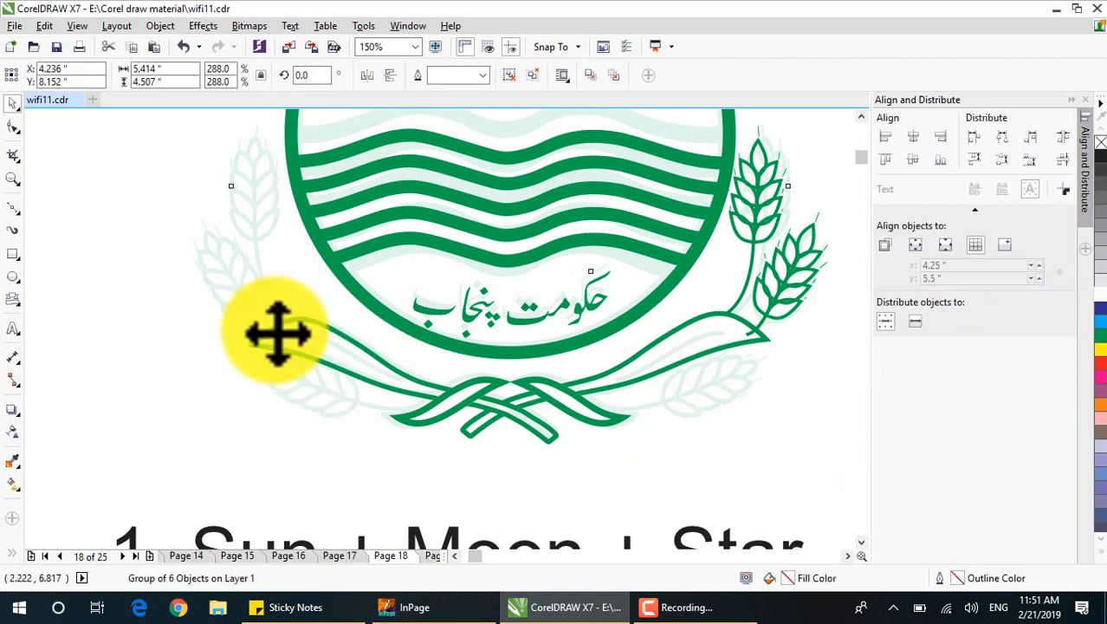
{"action": "left_click", "coordinate": [189, 357]}
{"action": "left_click", "coordinate": [253, 343]}
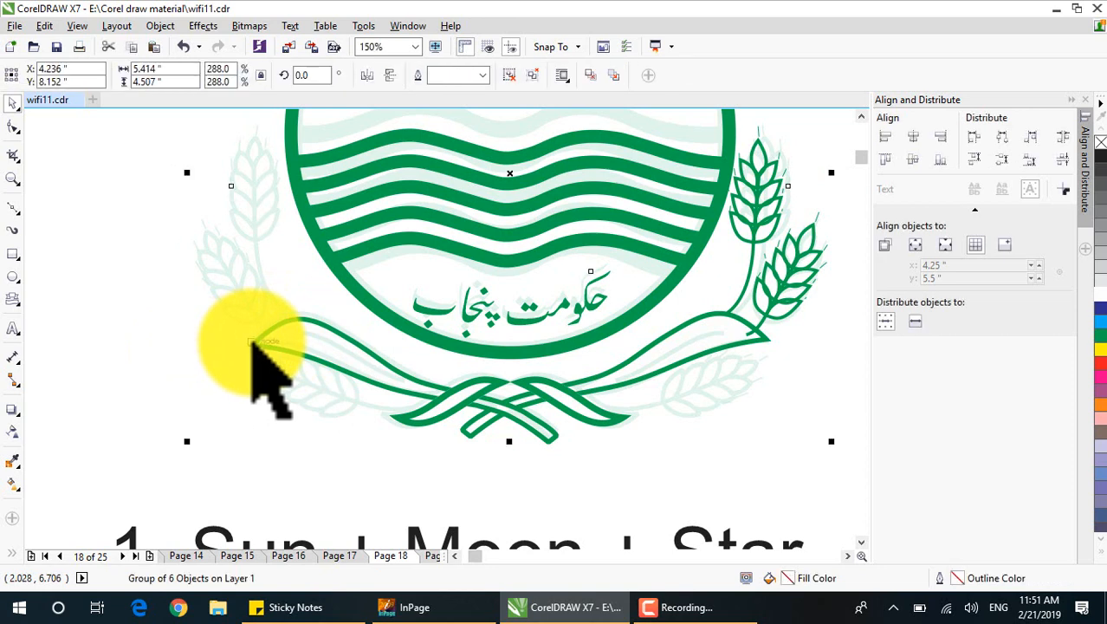
{"action": "left_click", "coordinate": [253, 342], "text": "ctrl"}
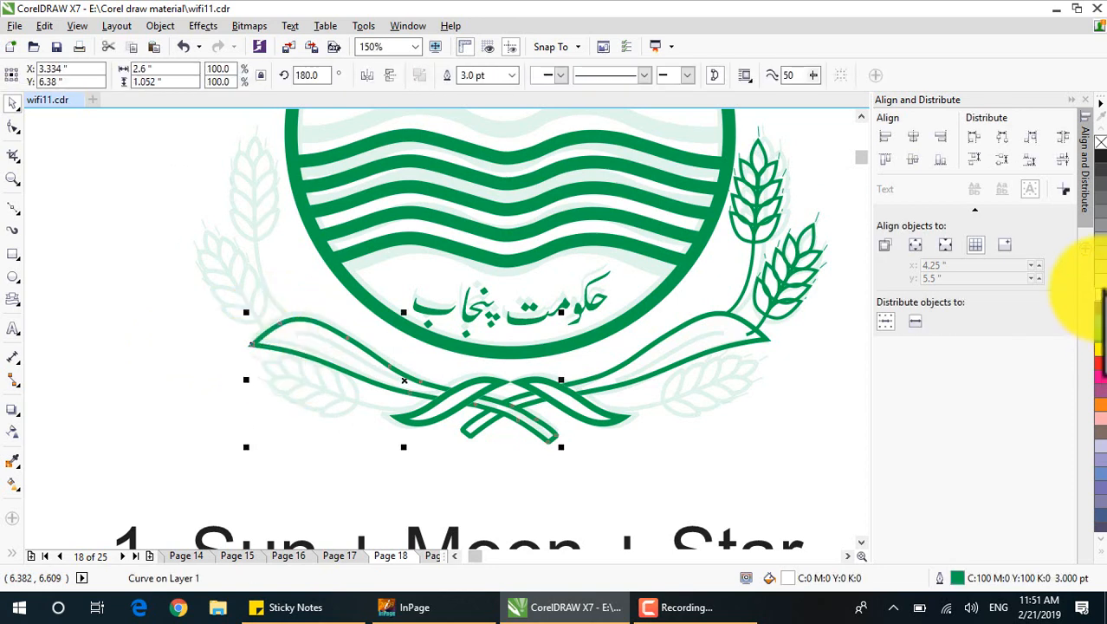
Bring the right-hand long ribbon to the front of the layer and move it back by one
{"action": "right_click", "coordinate": [606, 373]}
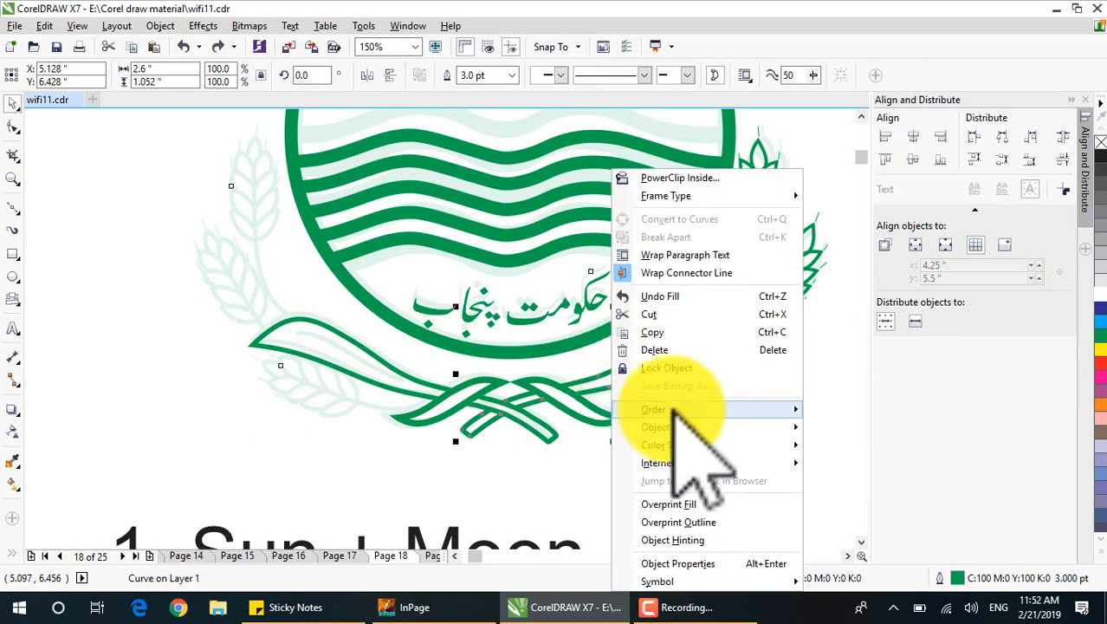
{"action": "mouse_move", "coordinate": [674, 412]}
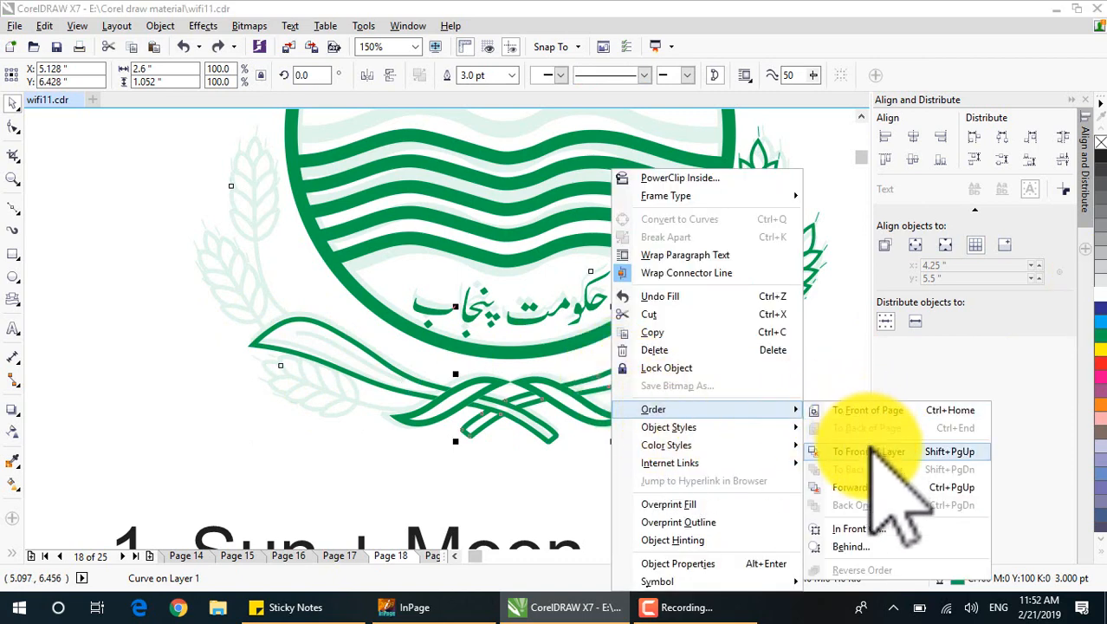
{"action": "left_click", "coordinate": [905, 451]}
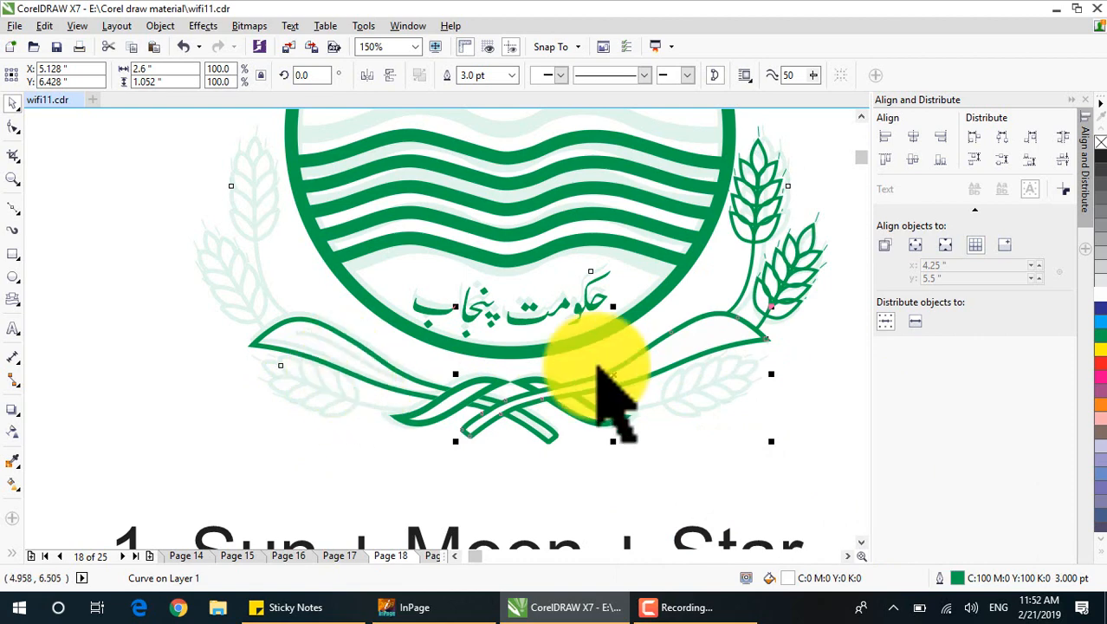
{"action": "right_click", "coordinate": [614, 377]}
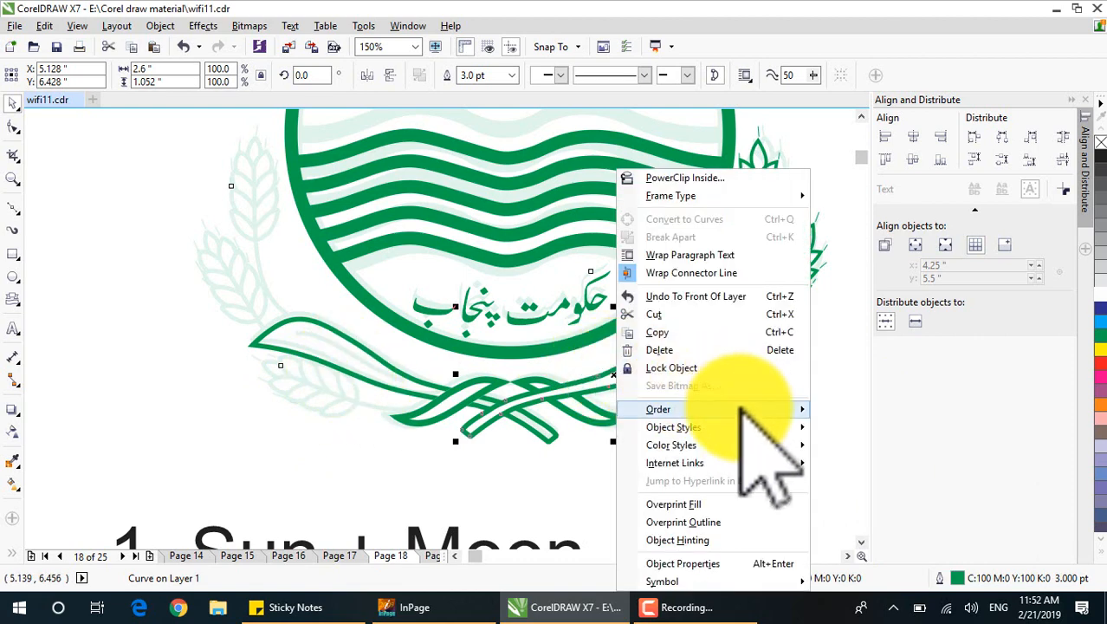
{"action": "mouse_move", "coordinate": [734, 408]}
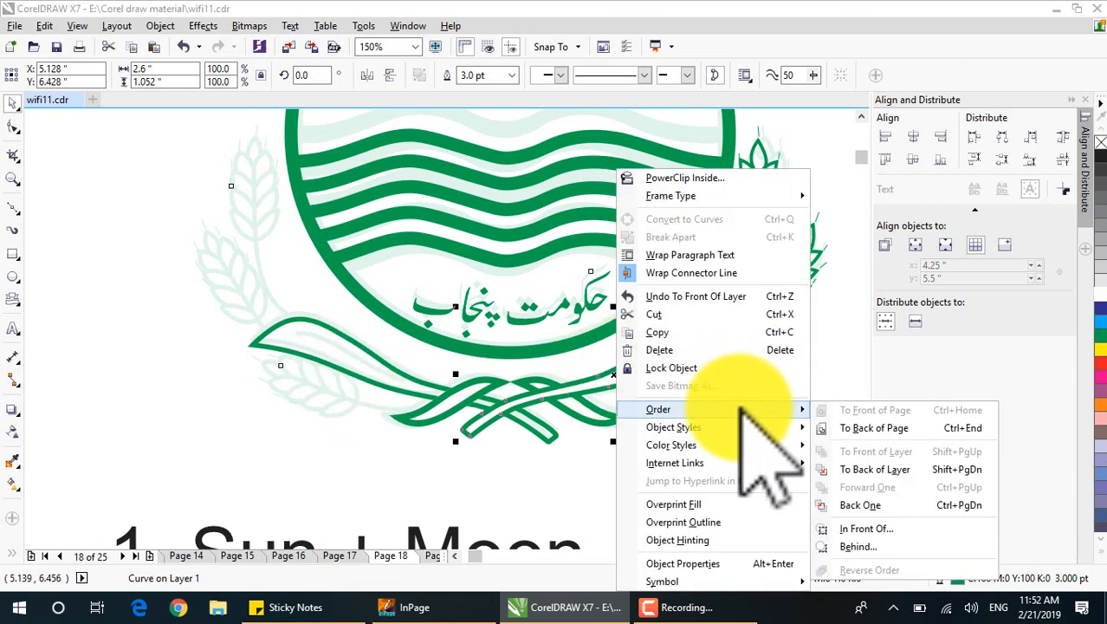
{"action": "left_click", "coordinate": [901, 505]}
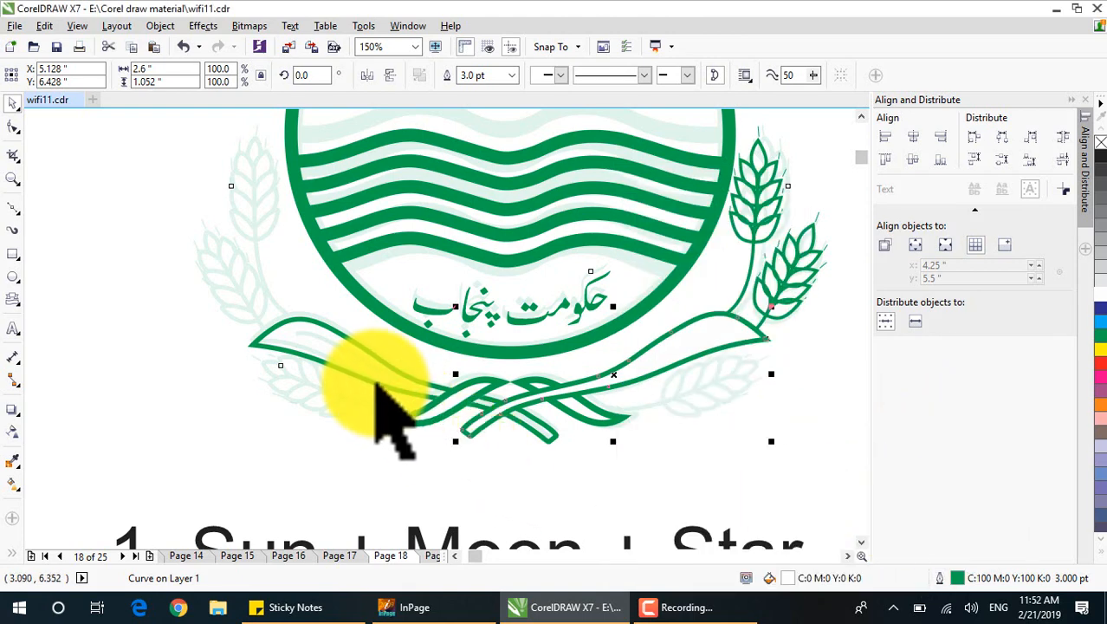
Bring the left-hand long ribbon to the front of the page
{"action": "left_click", "coordinate": [373, 389]}
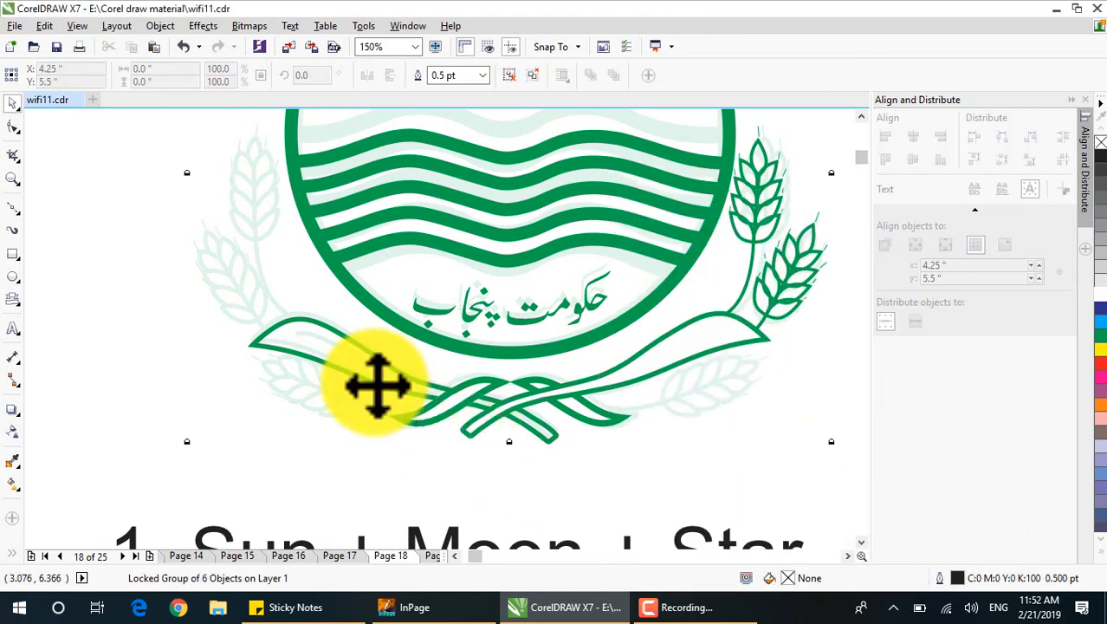
{"action": "left_click", "coordinate": [265, 333]}
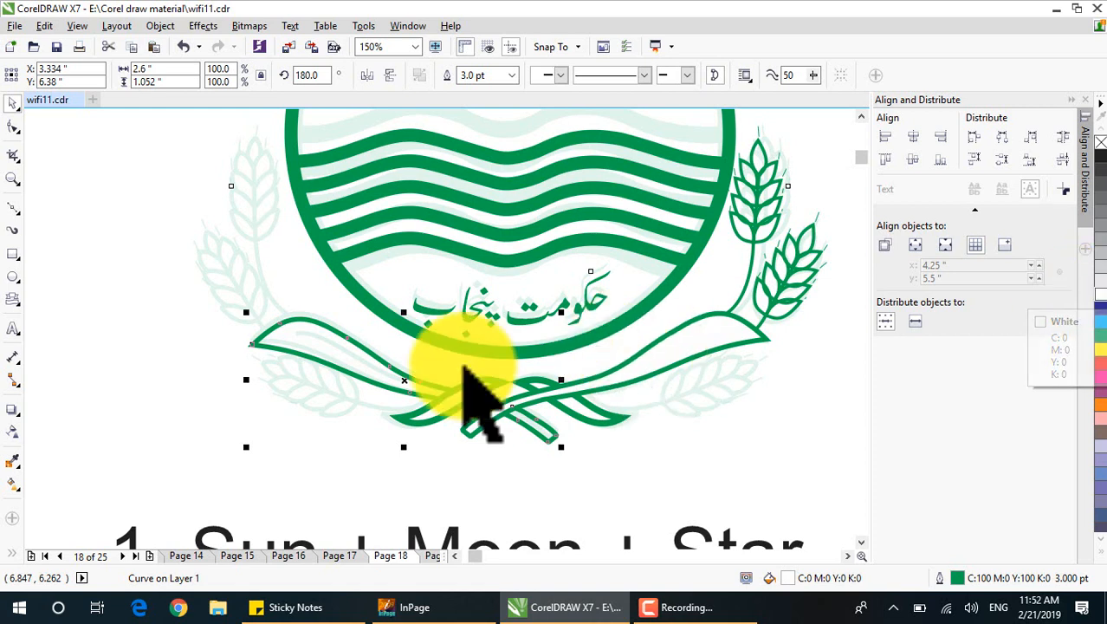
{"action": "right_click", "coordinate": [353, 374]}
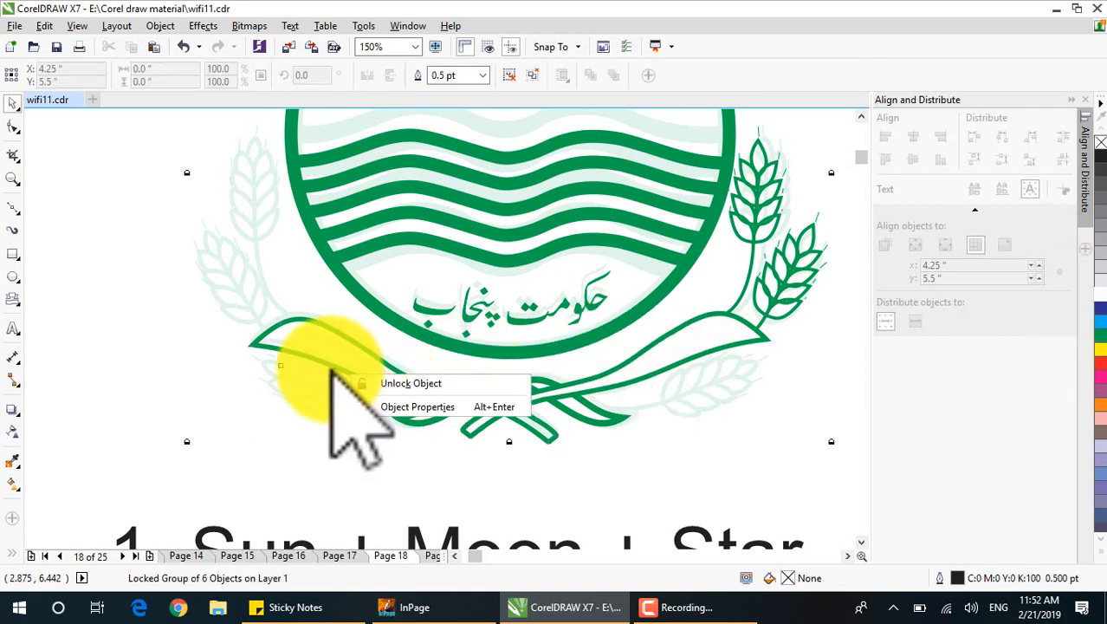
{"action": "left_click", "coordinate": [261, 336]}
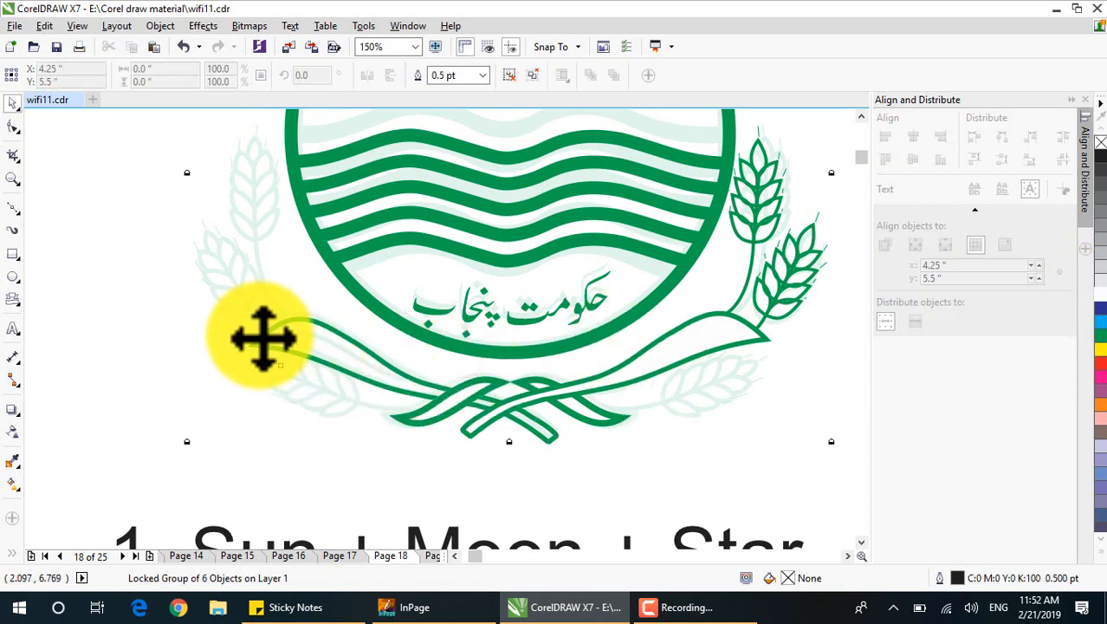
{"action": "left_click", "coordinate": [260, 334]}
{"action": "right_click", "coordinate": [260, 336]}
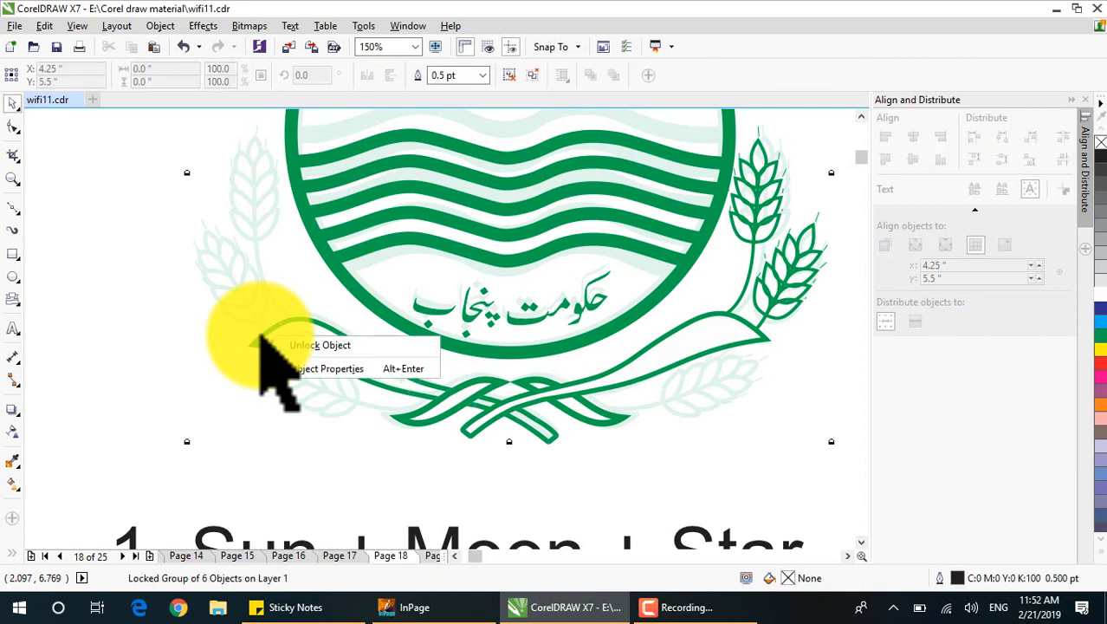
{"action": "left_click", "coordinate": [313, 321]}
{"action": "left_click", "coordinate": [313, 322]}
{"action": "left_click", "coordinate": [314, 322]}
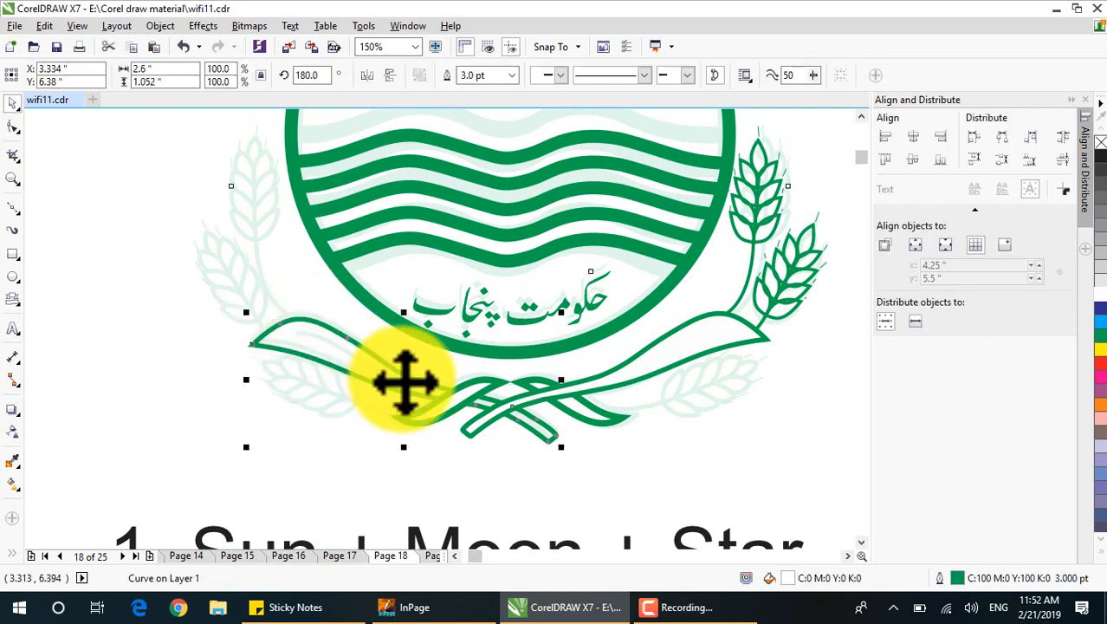
{"action": "right_click", "coordinate": [406, 382]}
{"action": "mouse_move", "coordinate": [503, 412]}
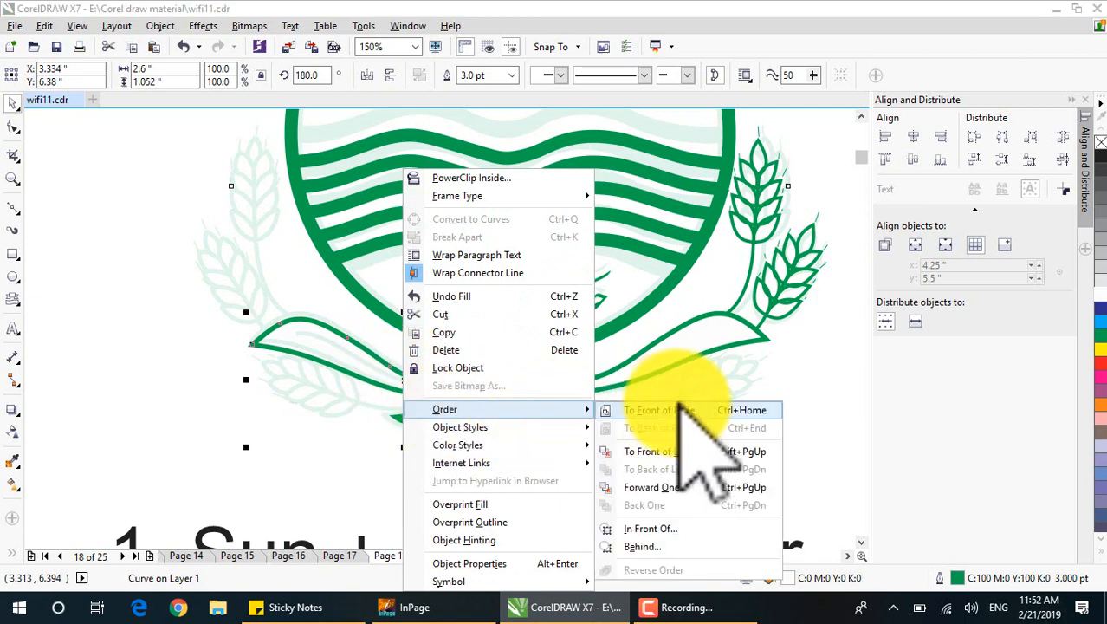
{"action": "left_click", "coordinate": [681, 408]}
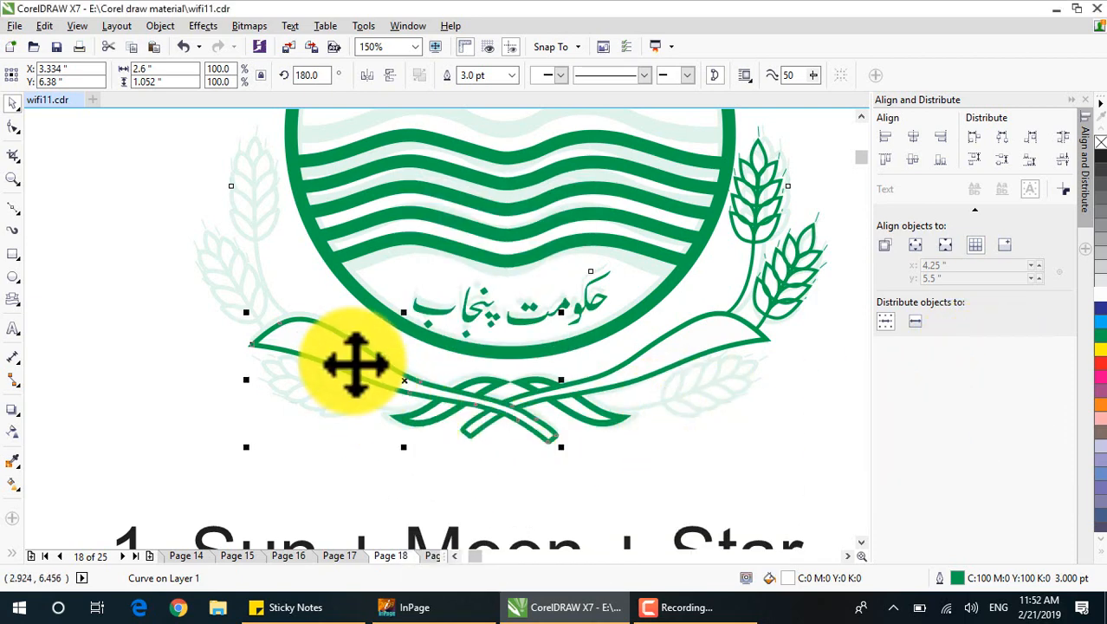
Move the left-hand long ribbon back by one in the stacking order and deselect it
{"action": "right_click", "coordinate": [336, 368]}
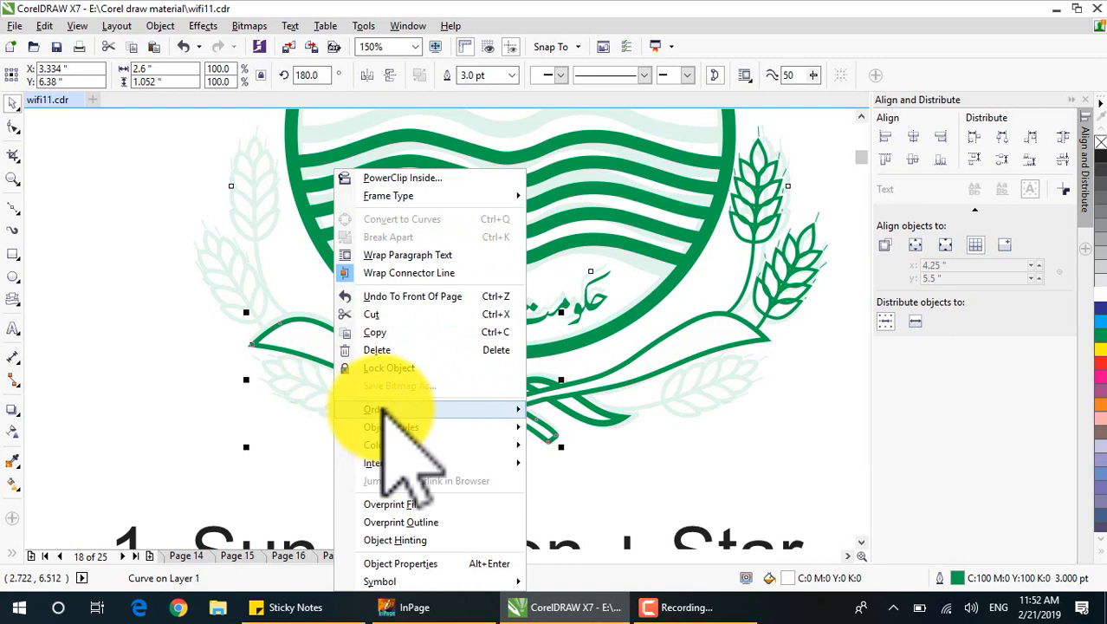
{"action": "mouse_move", "coordinate": [511, 409]}
{"action": "left_click", "coordinate": [633, 505]}
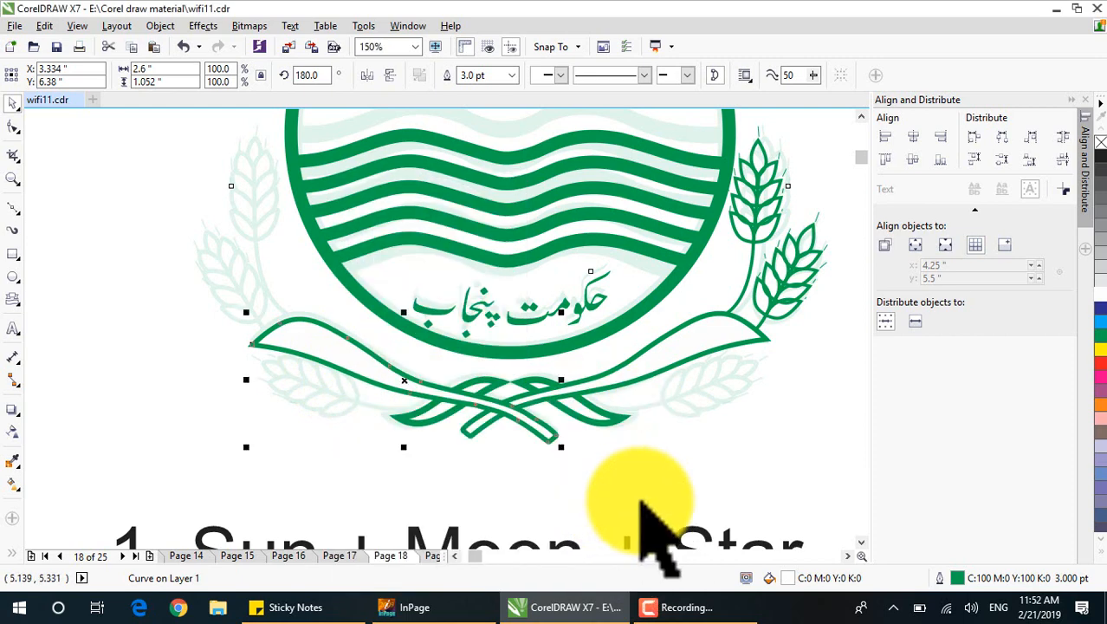
{"action": "left_click", "coordinate": [660, 494]}
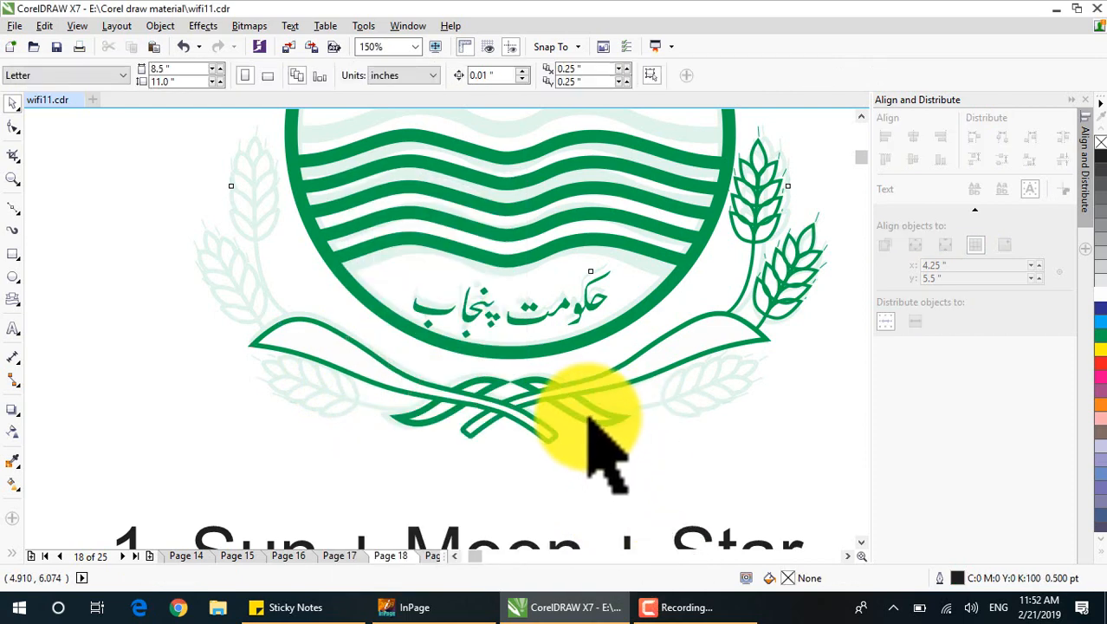
Bring the short 4 pt ribbon curve at the crossing below the circle to the front of the page
{"action": "left_click", "coordinate": [588, 421]}
{"action": "left_click", "coordinate": [589, 422], "text": "alt"}
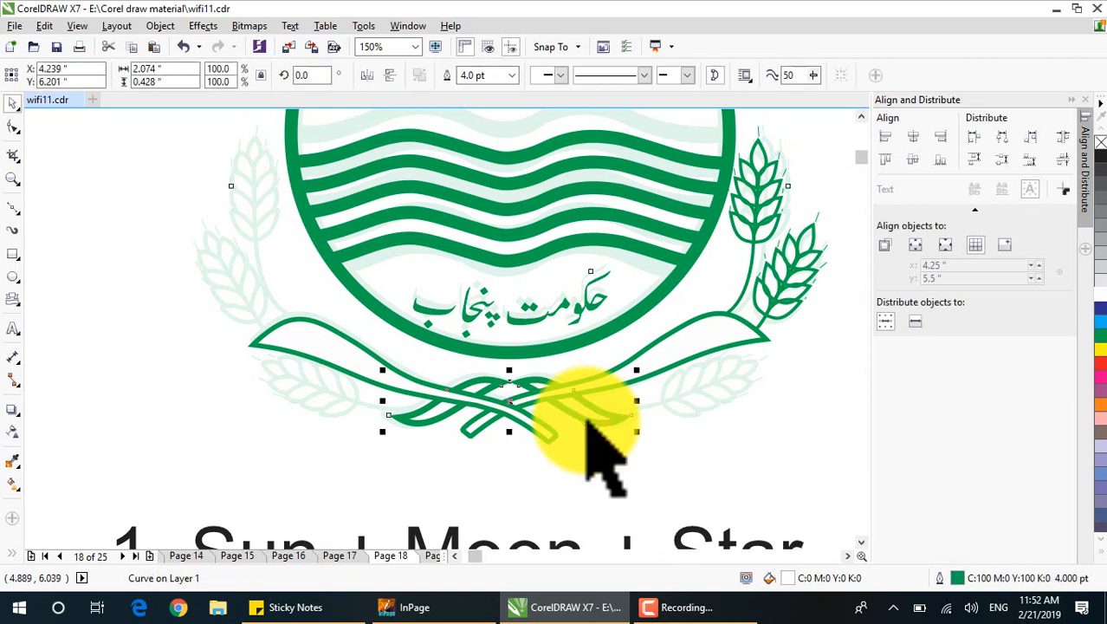
{"action": "right_click", "coordinate": [588, 422]}
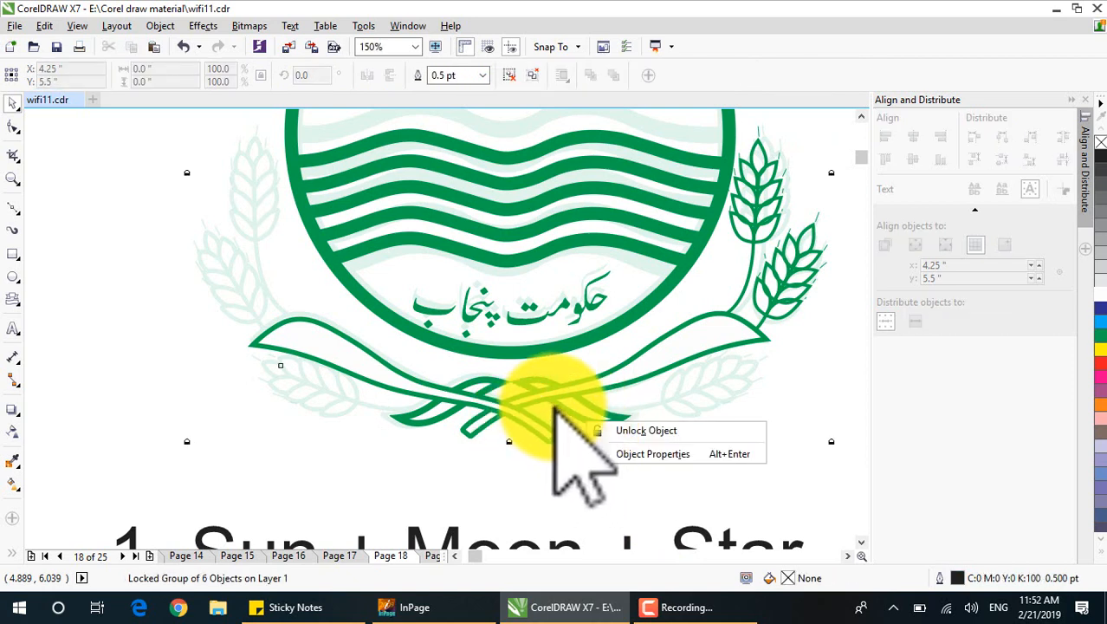
{"action": "left_click", "coordinate": [557, 407]}
{"action": "left_click", "coordinate": [511, 403]}
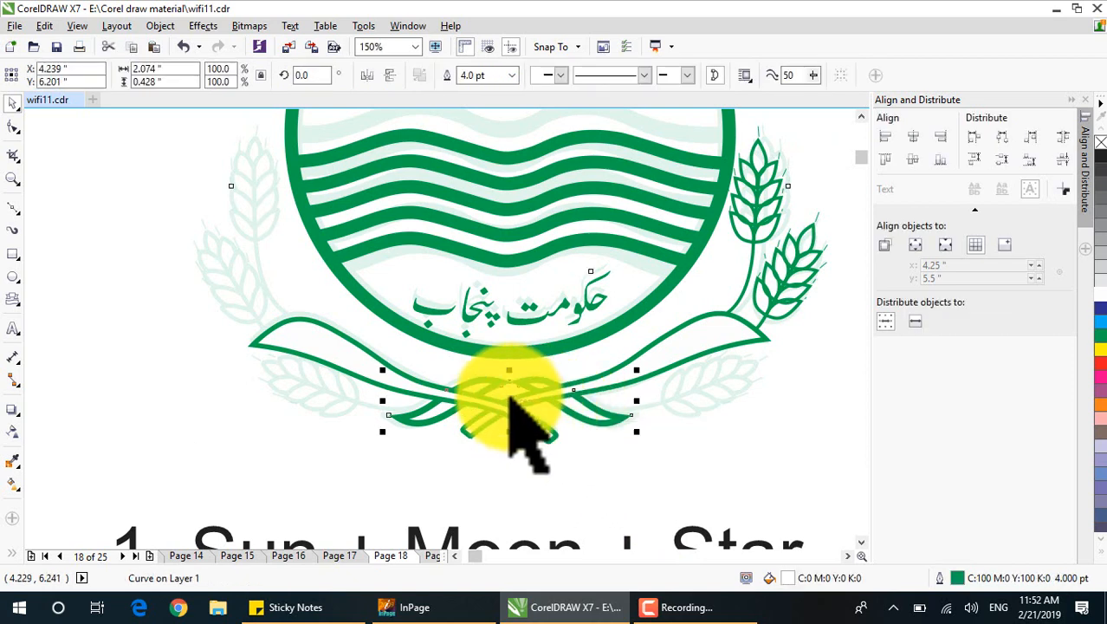
{"action": "right_click", "coordinate": [511, 403]}
{"action": "mouse_move", "coordinate": [562, 409]}
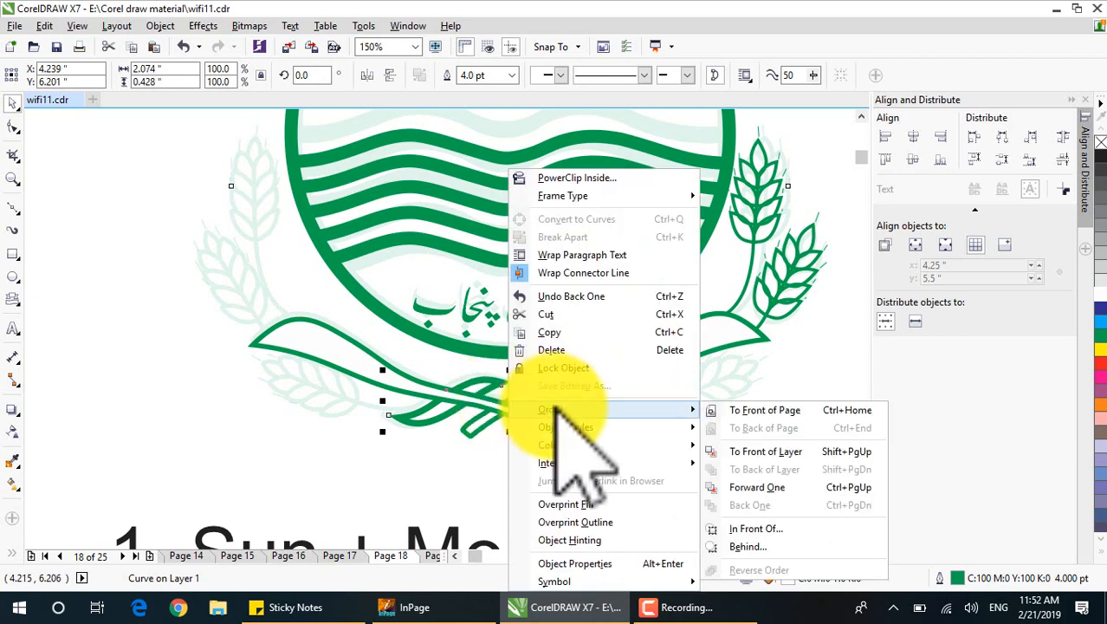
{"action": "left_click", "coordinate": [791, 411]}
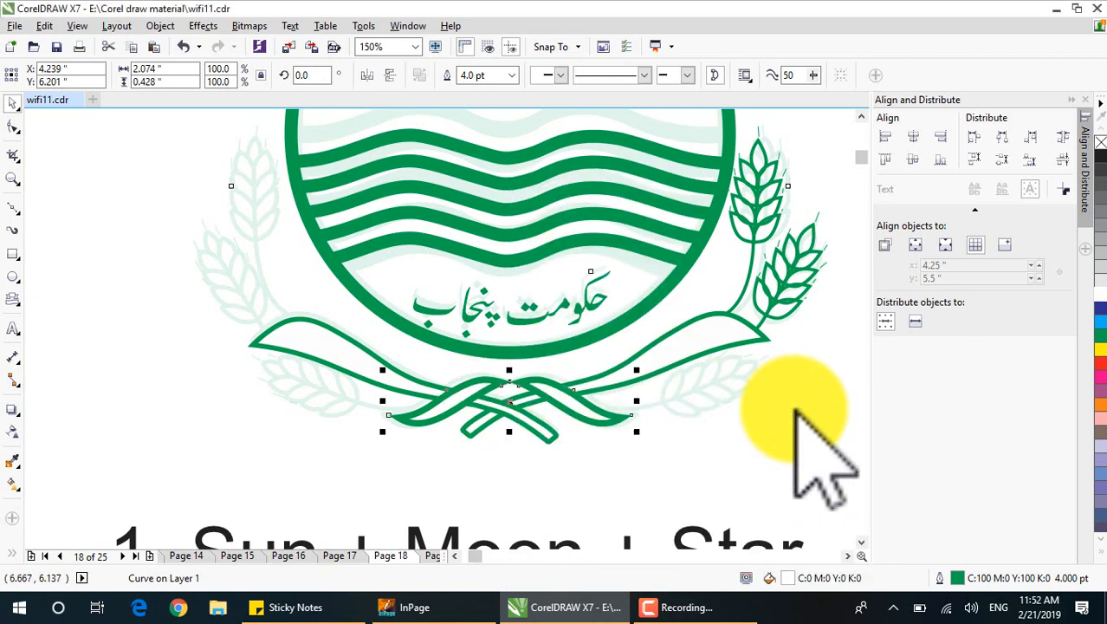
{"action": "left_click", "coordinate": [808, 431]}
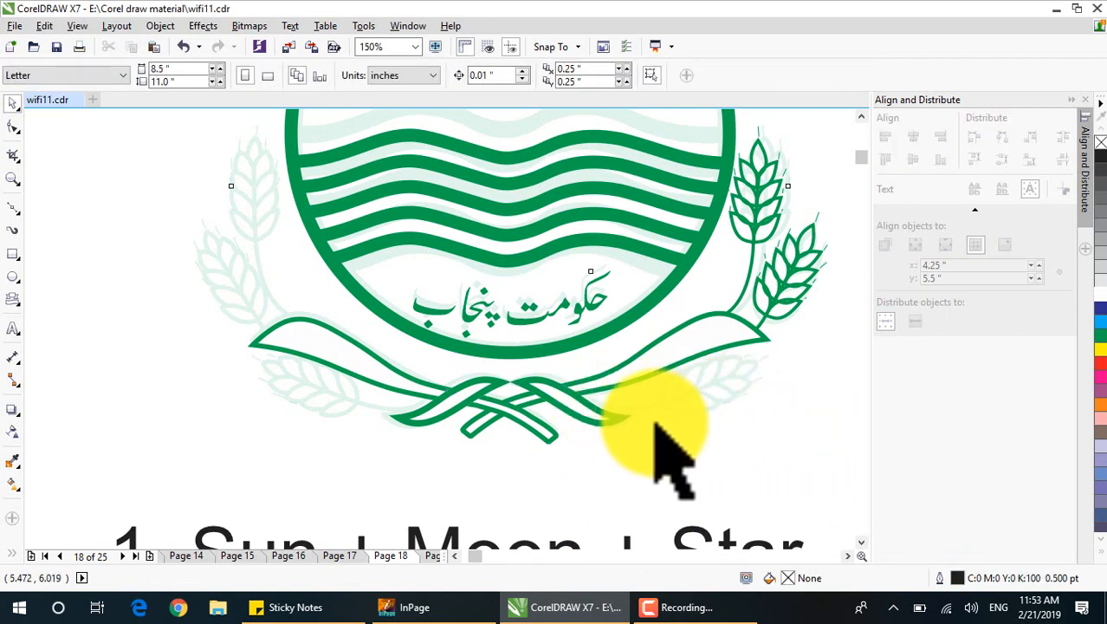
Copy the lower right wheat ear onto the right-hand long ribbon near the crossing and bring the copy to the front of the page
{"action": "left_click", "coordinate": [782, 314]}
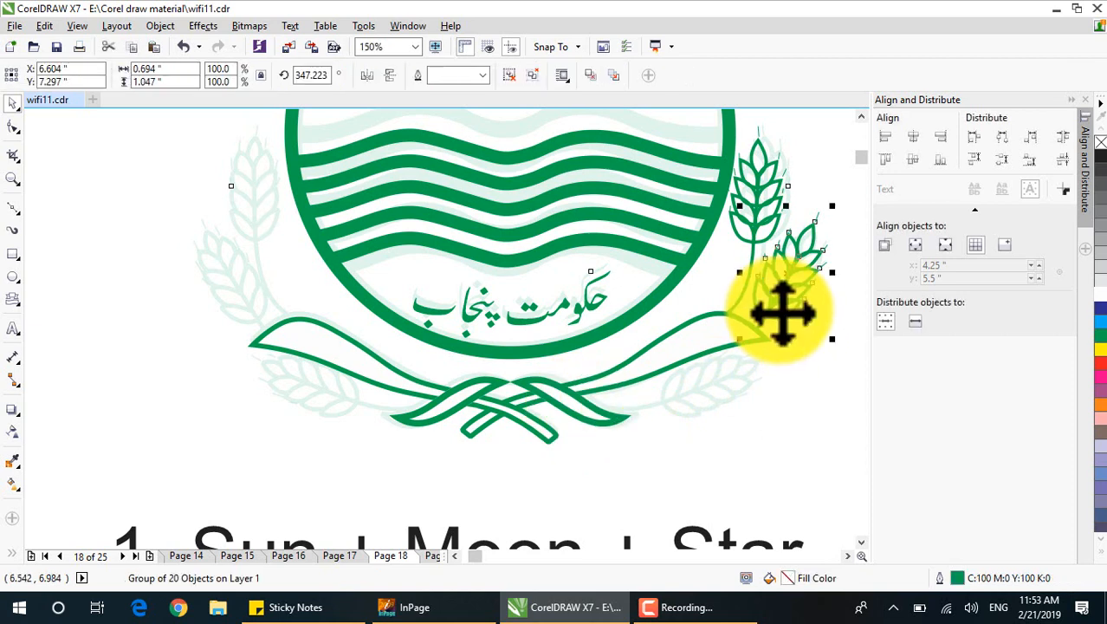
{"action": "left_click_drag", "start_coordinate": [783, 313], "coordinate": [648, 354]}
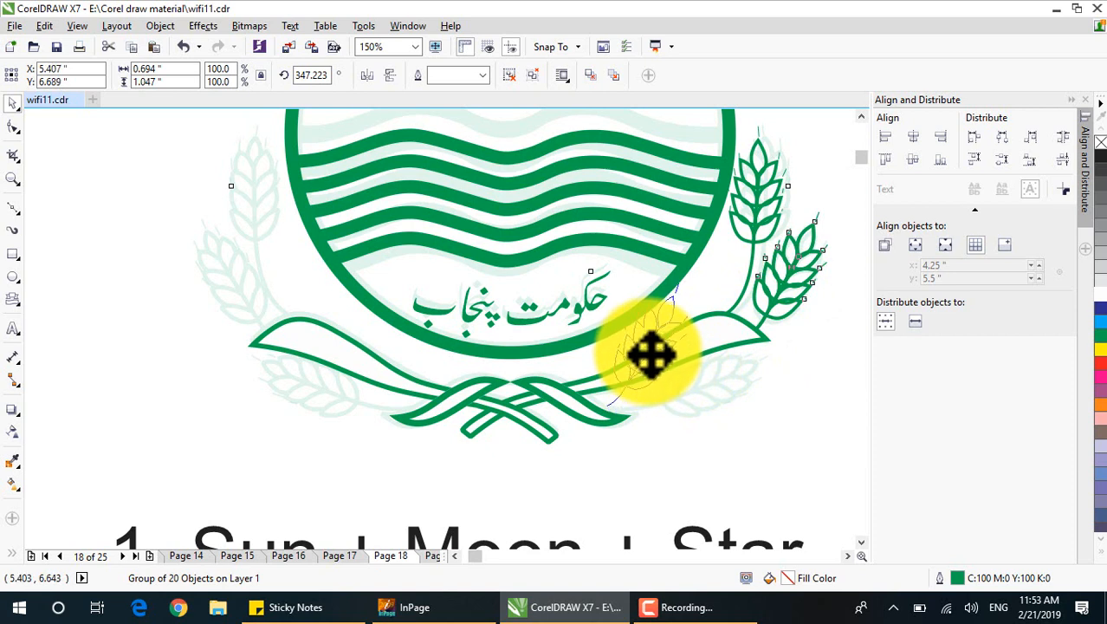
{"action": "left_click_drag", "start_coordinate": [652, 360], "coordinate": [656, 355]}
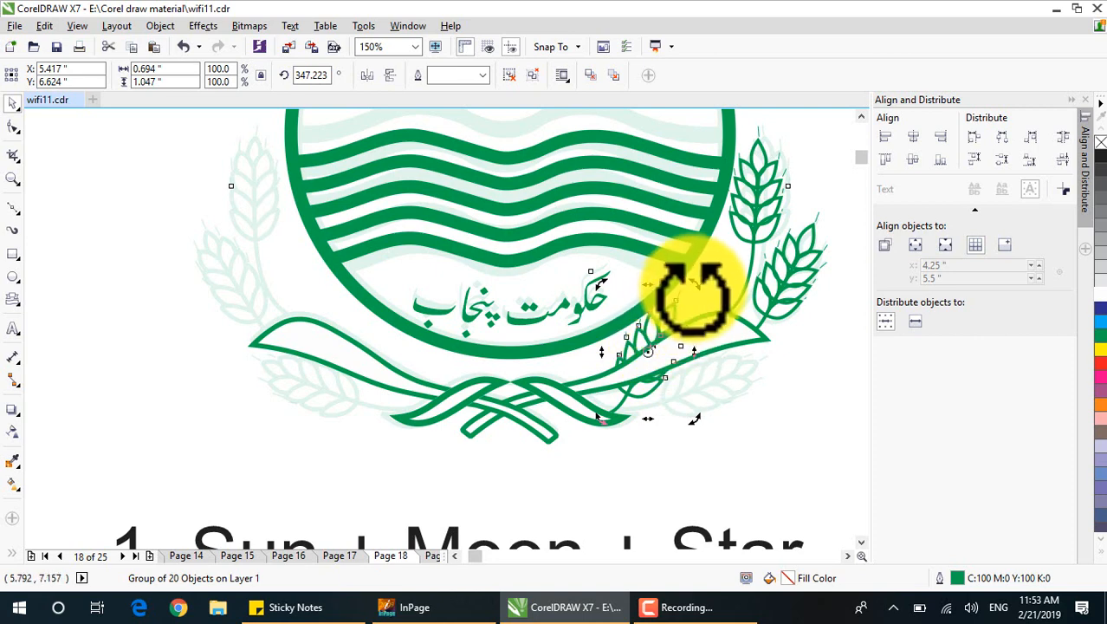
{"action": "left_click_drag", "start_coordinate": [696, 286], "coordinate": [711, 309]}
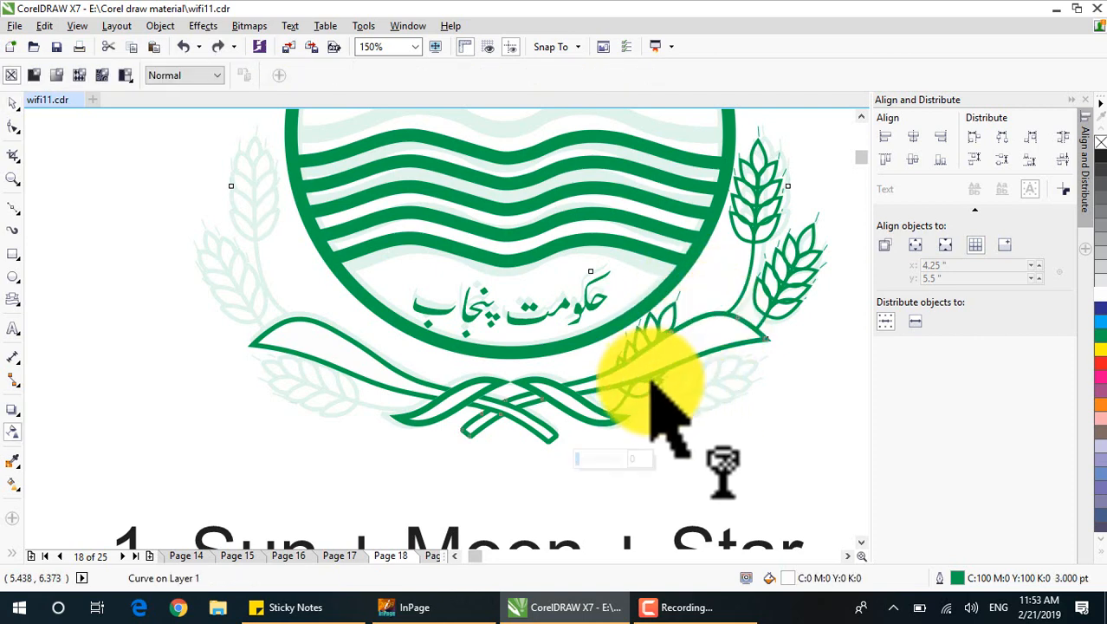
{"action": "right_click", "coordinate": [650, 384]}
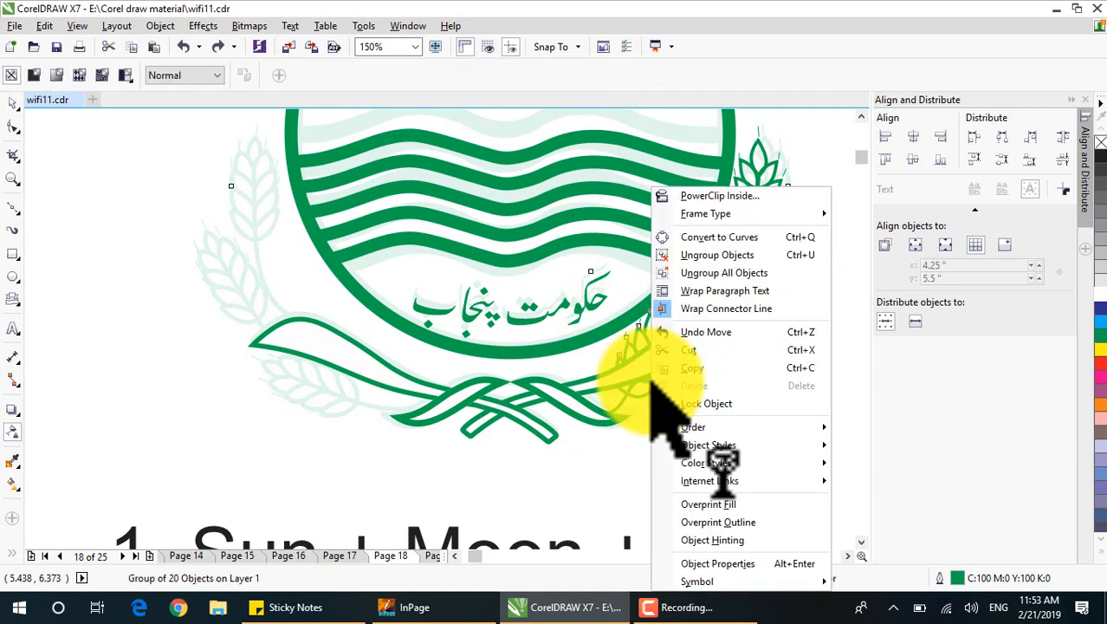
{"action": "mouse_move", "coordinate": [754, 427]}
{"action": "left_click", "coordinate": [885, 423]}
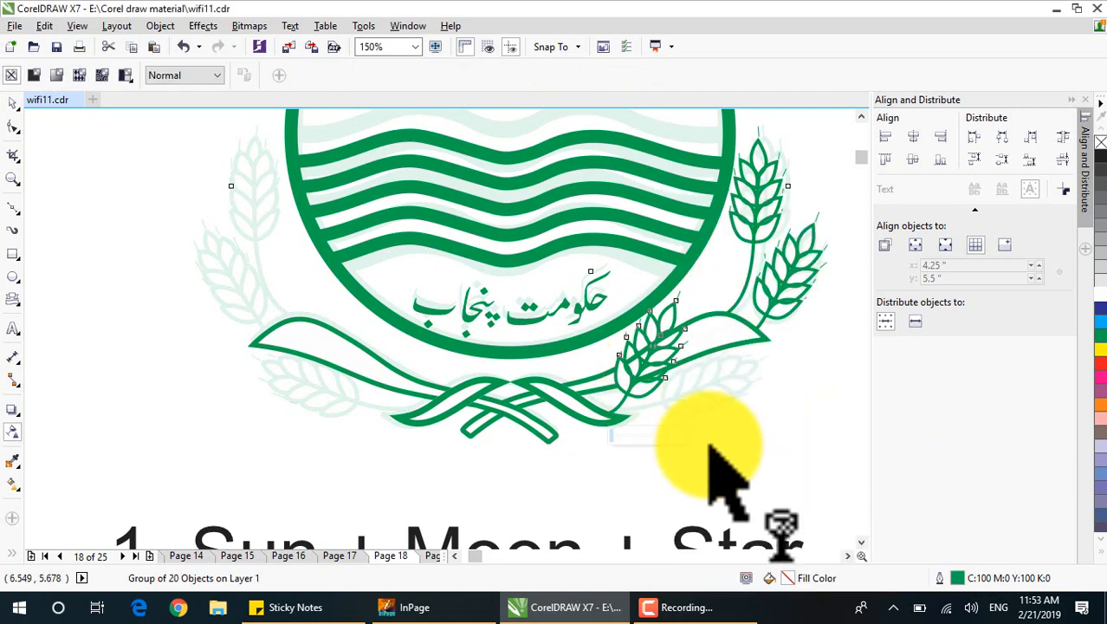
Rotate the copied wheat ear to 307.97°, place it over the faded ear below the right-hand ribbon, and enlarge it to about 106.2%
{"action": "left_click", "coordinate": [669, 383]}
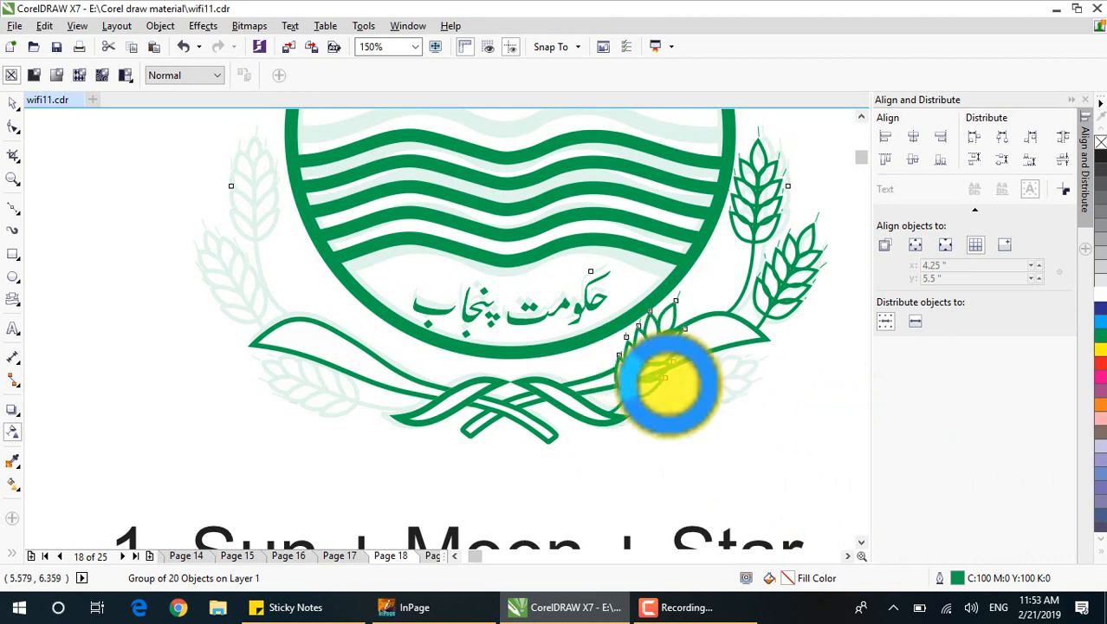
{"action": "left_click", "coordinate": [706, 433]}
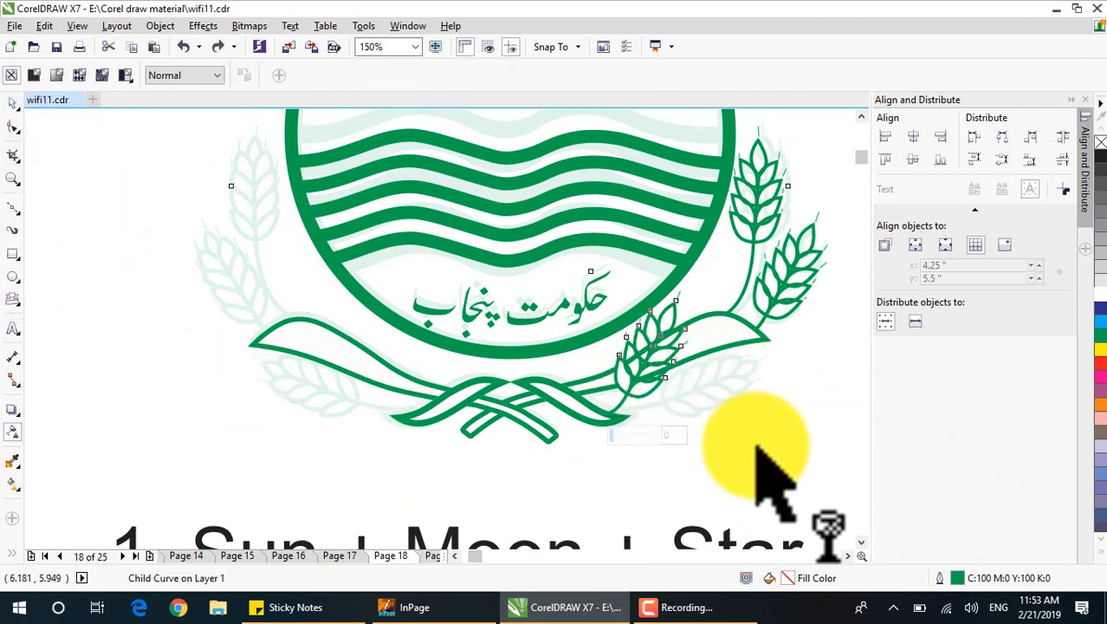
{"action": "key", "text": "Delete"}
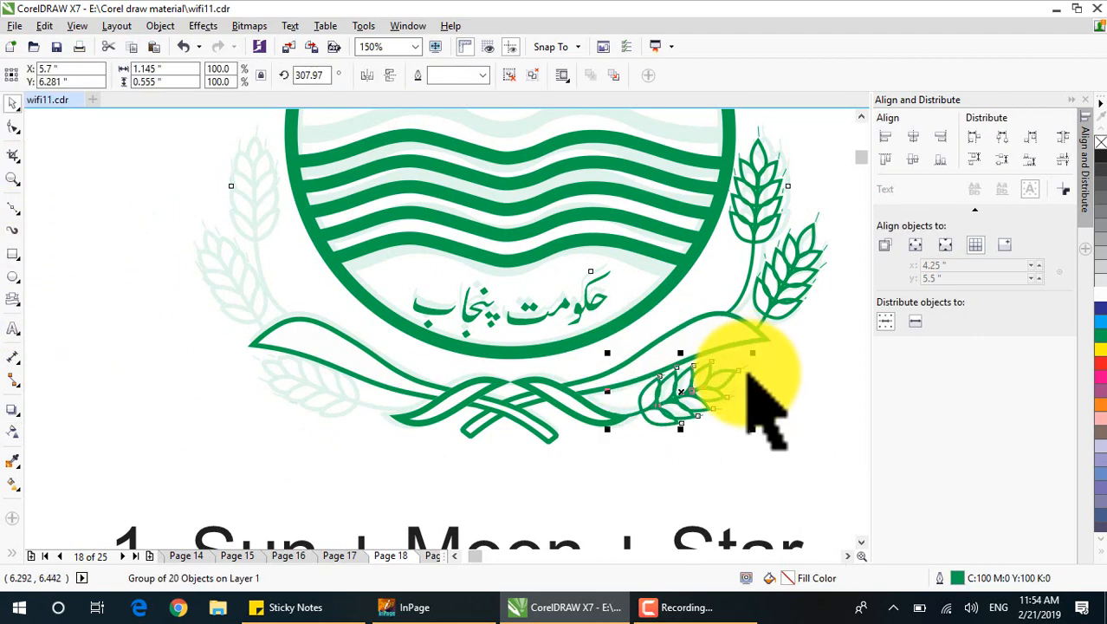
{"action": "mouse_move", "coordinate": [755, 354]}
{"action": "left_mouse_down"}
{"action": "mouse_move", "coordinate": [783, 349]}
{"action": "mouse_move", "coordinate": [776, 360]}
{"action": "left_mouse_up"}
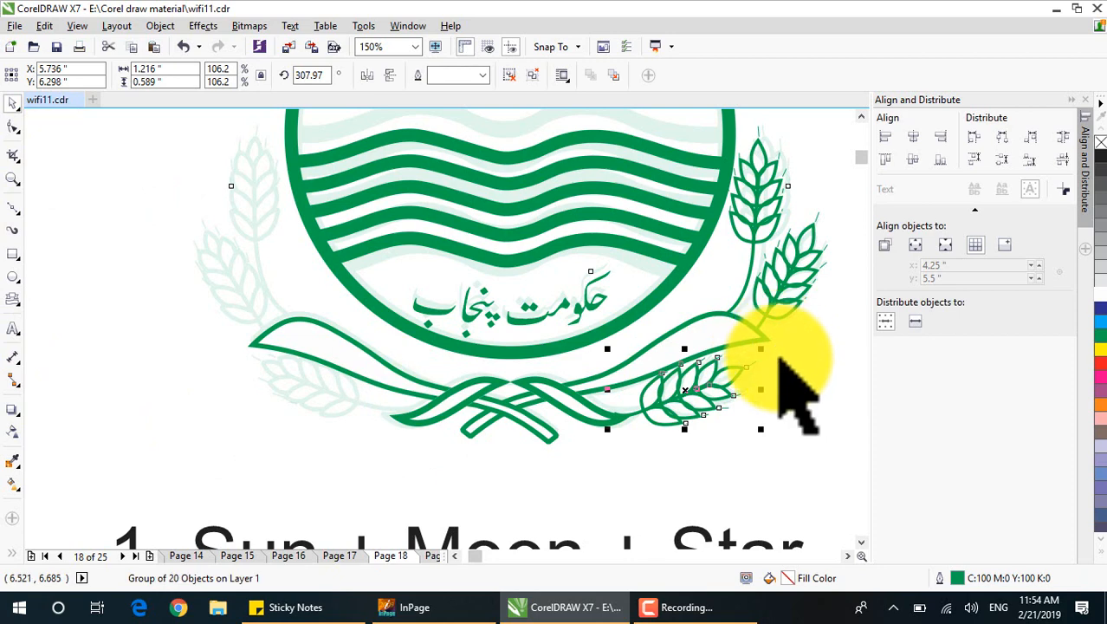
{"action": "left_click", "coordinate": [803, 424]}
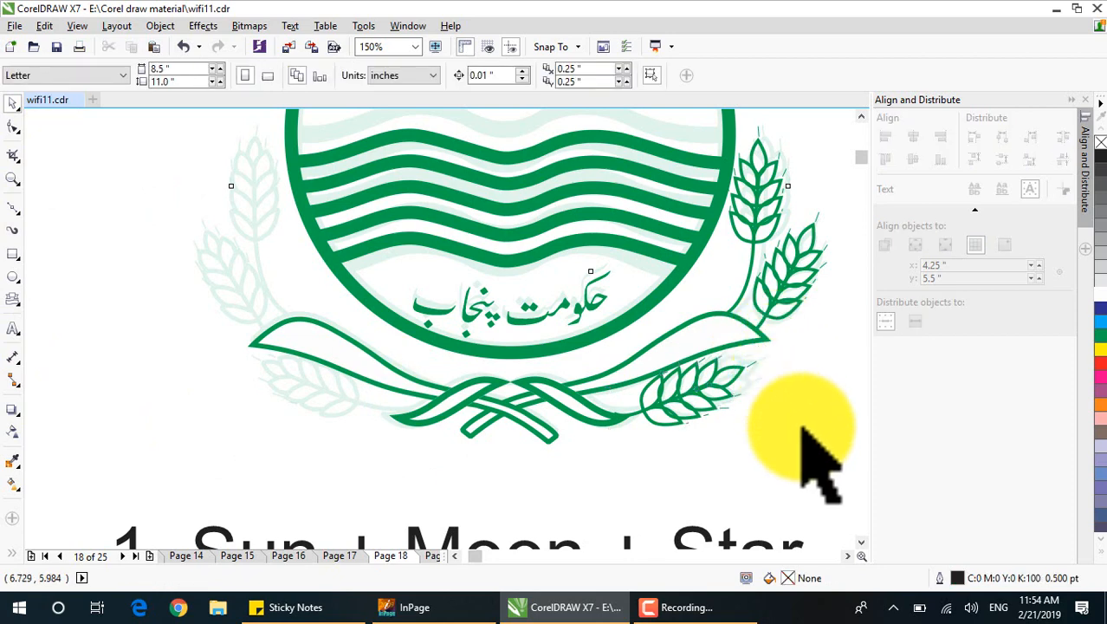
Make a horizontally mirrored copy of the wheat ear below the right-hand ribbon and place it over the faded ear below the left-hand ribbon
{"action": "left_click", "coordinate": [685, 400]}
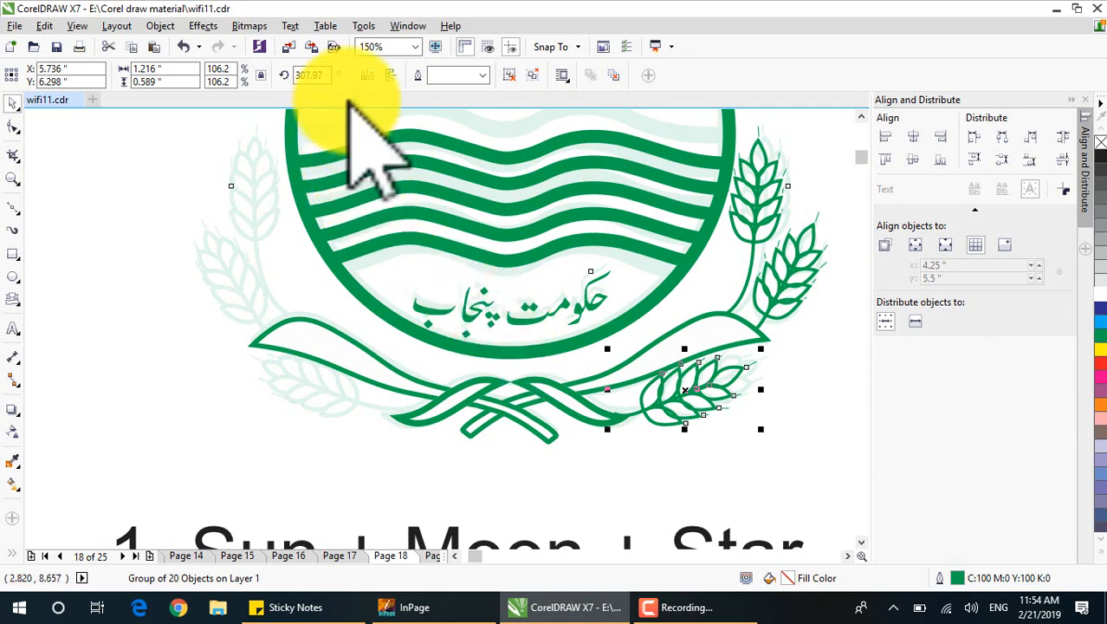
{"action": "left_click", "coordinate": [368, 76]}
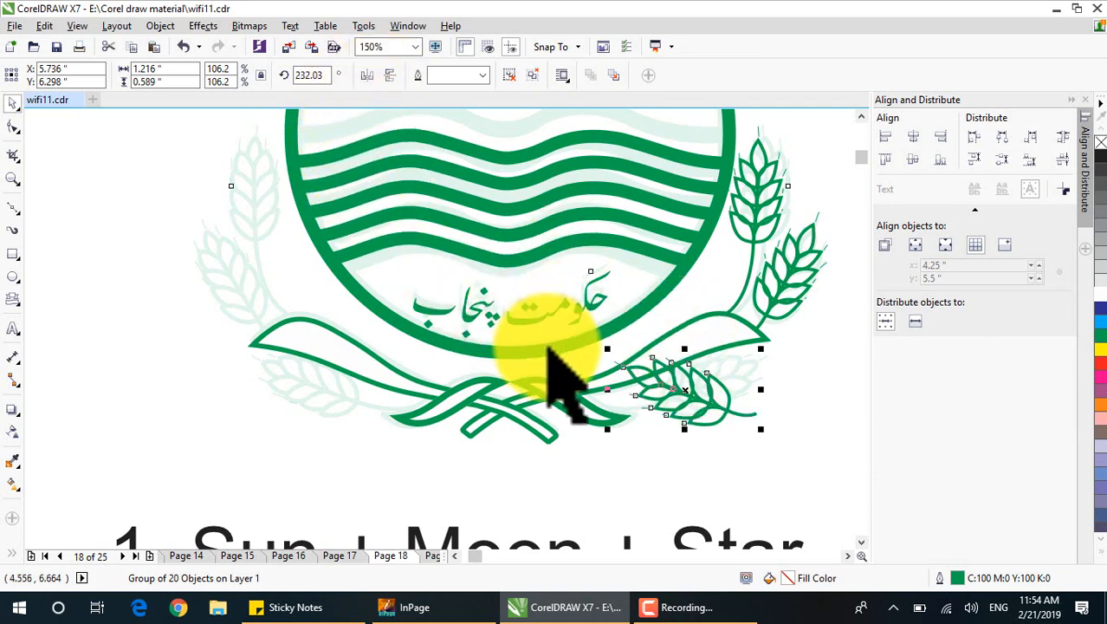
{"action": "key", "text": "ctrl+z"}
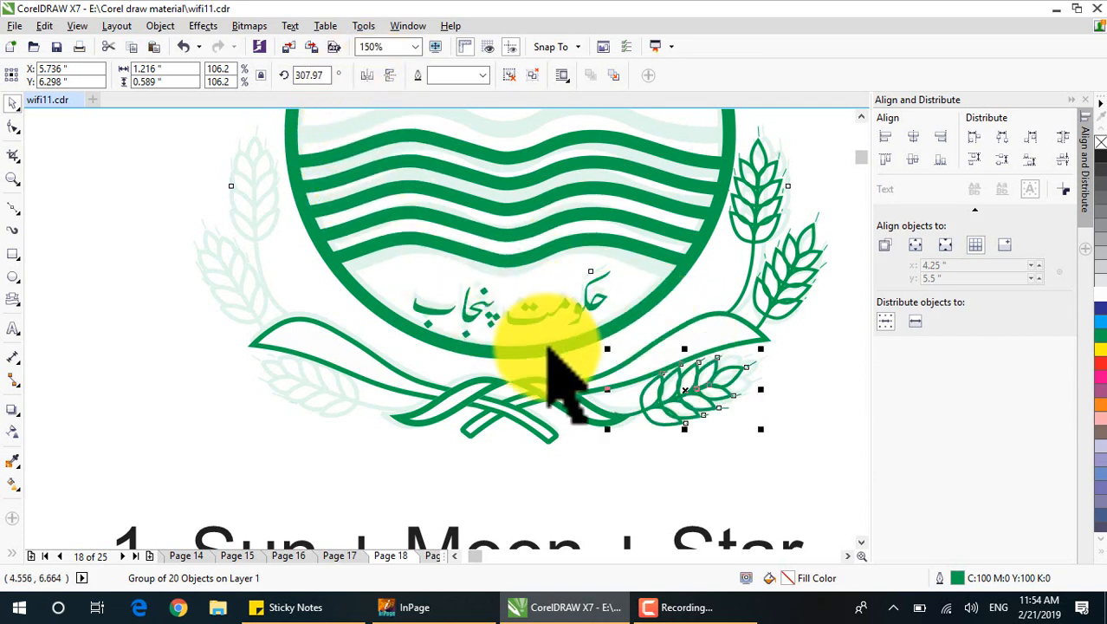
{"action": "left_click", "coordinate": [368, 76]}
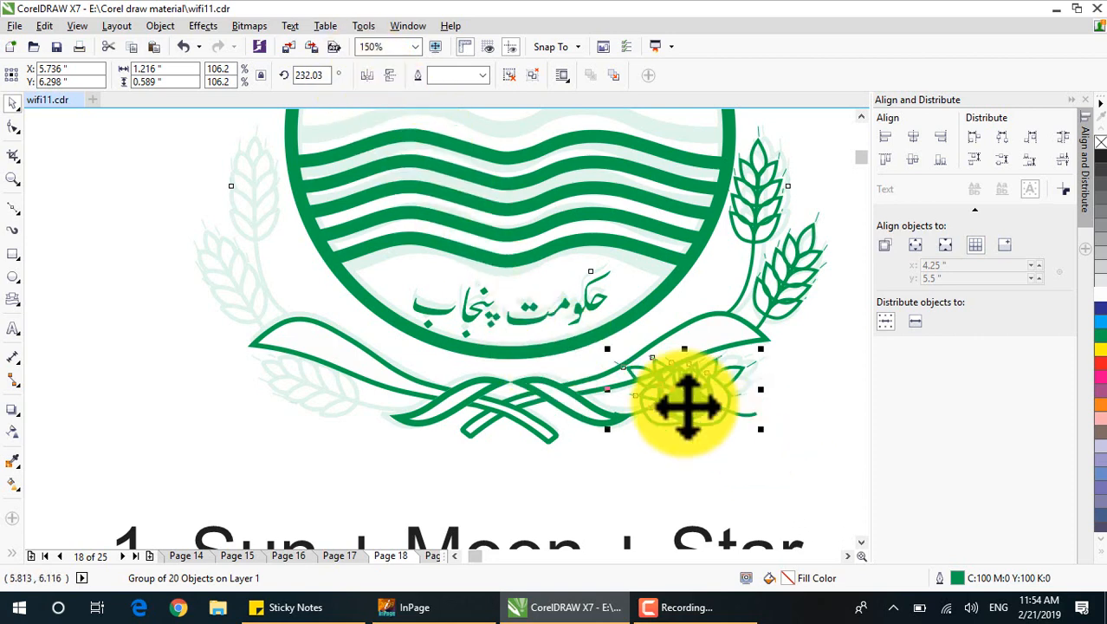
{"action": "left_click_drag", "start_coordinate": [687, 406], "coordinate": [329, 400]}
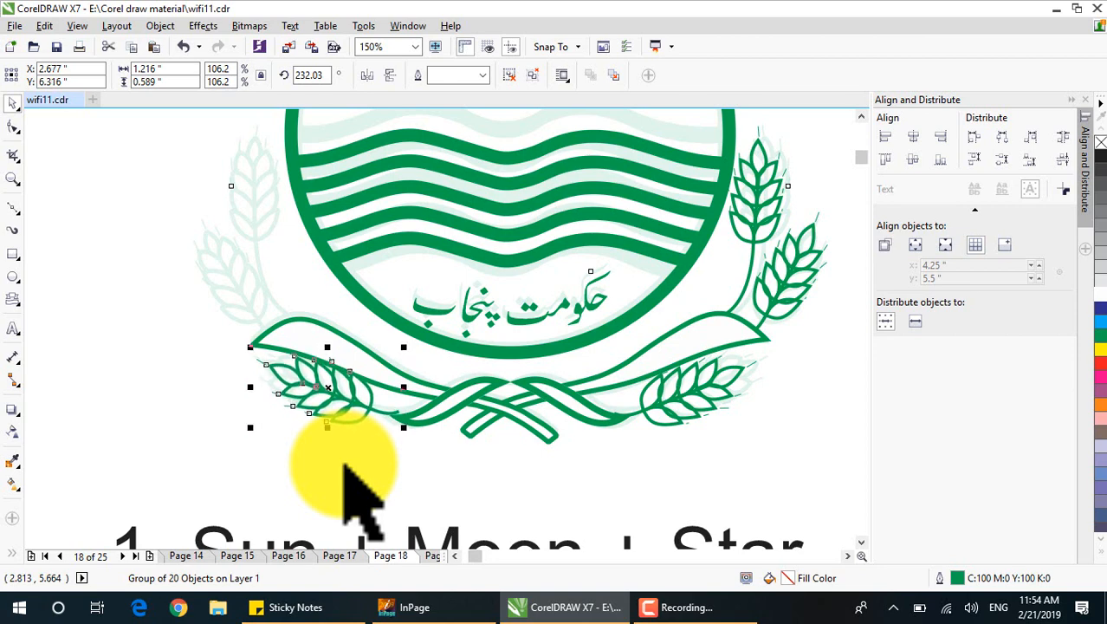
{"action": "scroll", "coordinate": [381, 433], "scroll_direction": "up", "scroll_amount": 5}
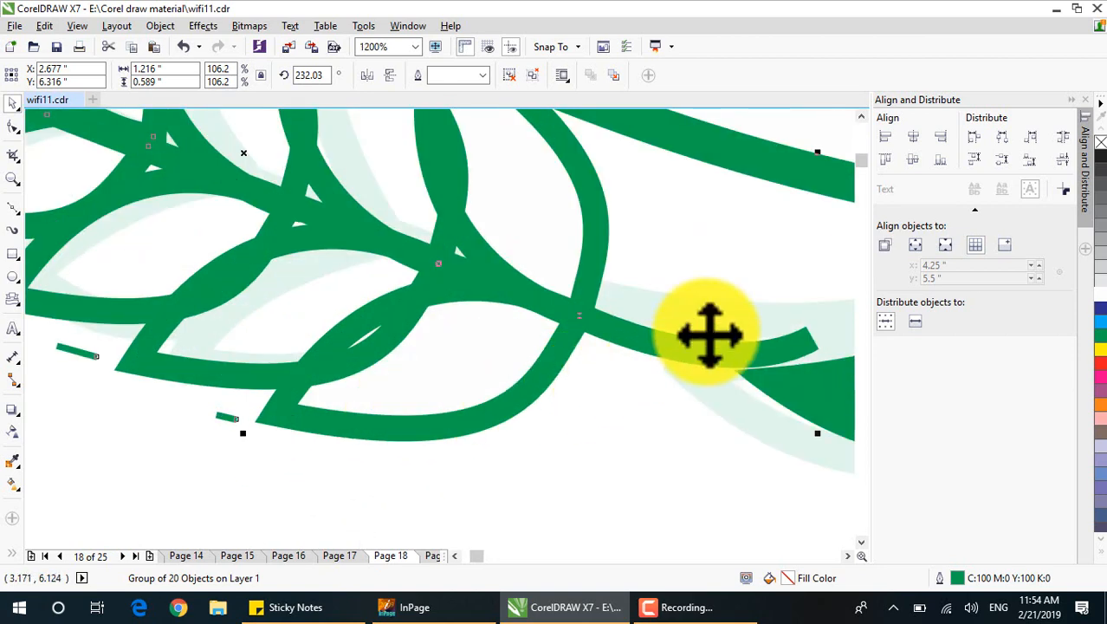
{"action": "scroll", "coordinate": [708, 334], "scroll_direction": "down", "scroll_amount": 3}
{"action": "scroll", "coordinate": [742, 347], "scroll_direction": "up", "scroll_amount": 3}
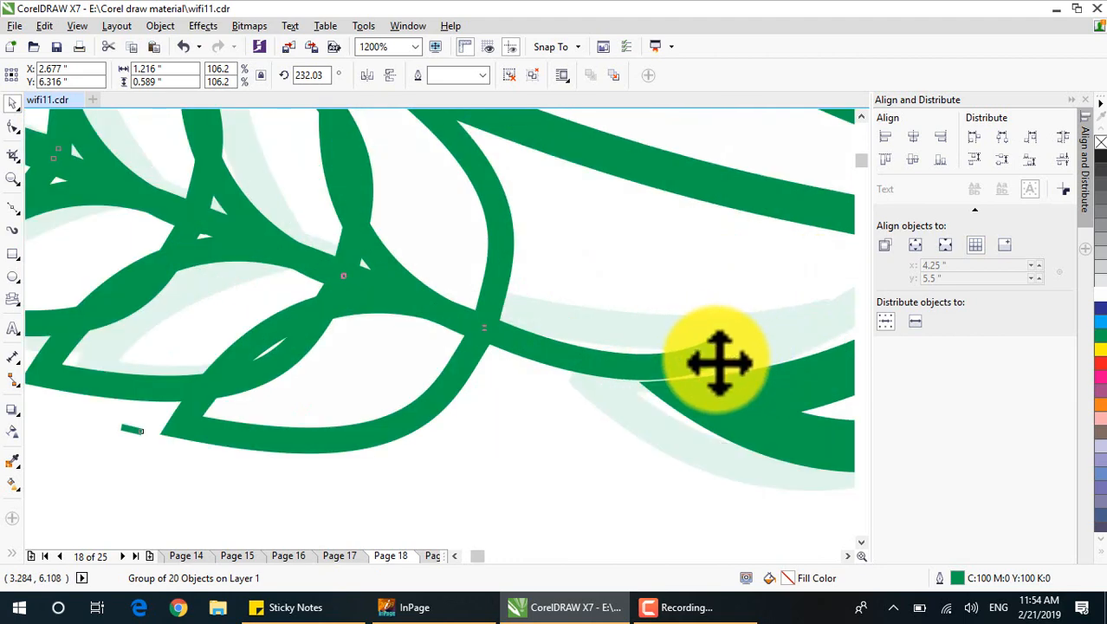
Ungroup the mirrored wheat ear below the left-hand ribbon and clear the selection
{"action": "left_click", "coordinate": [719, 363]}
{"action": "left_click", "coordinate": [562, 461]}
{"action": "left_click", "coordinate": [474, 322]}
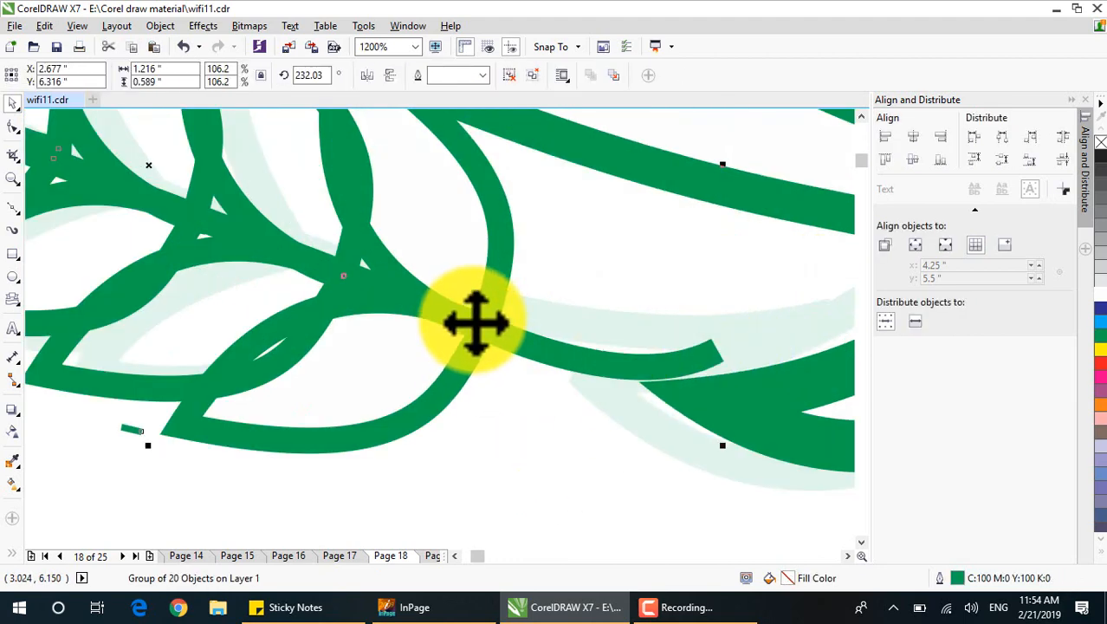
{"action": "right_click", "coordinate": [476, 322]}
{"action": "left_click", "coordinate": [522, 253]}
{"action": "left_click", "coordinate": [535, 497]}
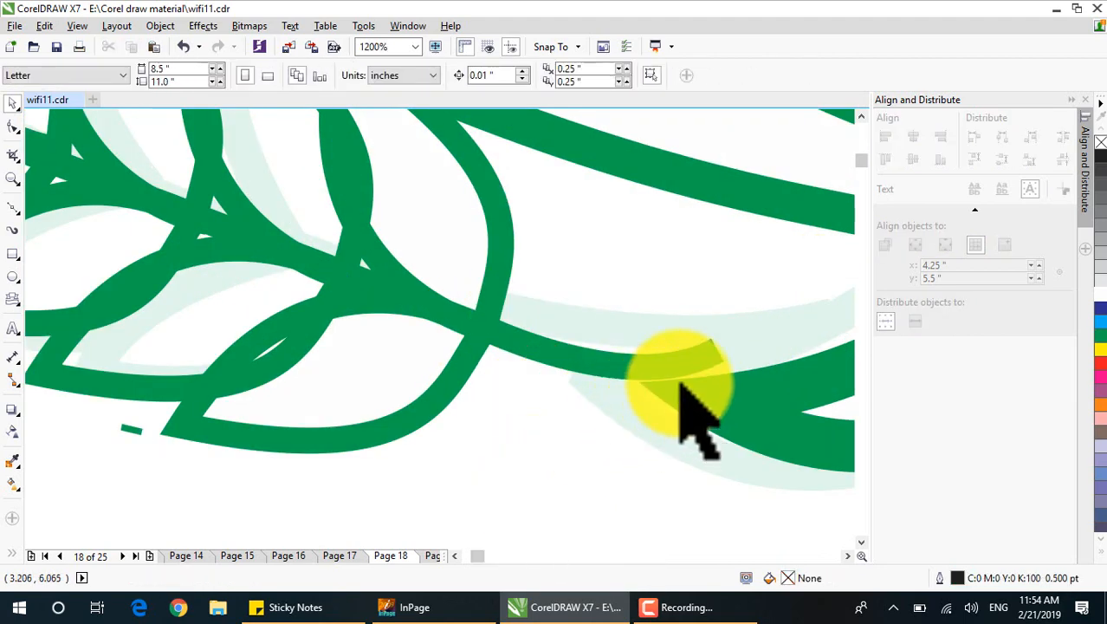
Reshape the ear's 2 pt stem curve by shifting its free end node and curvature slightly towards the ribbon crossing
{"action": "left_click", "coordinate": [688, 359]}
{"action": "left_click", "coordinate": [13, 127]}
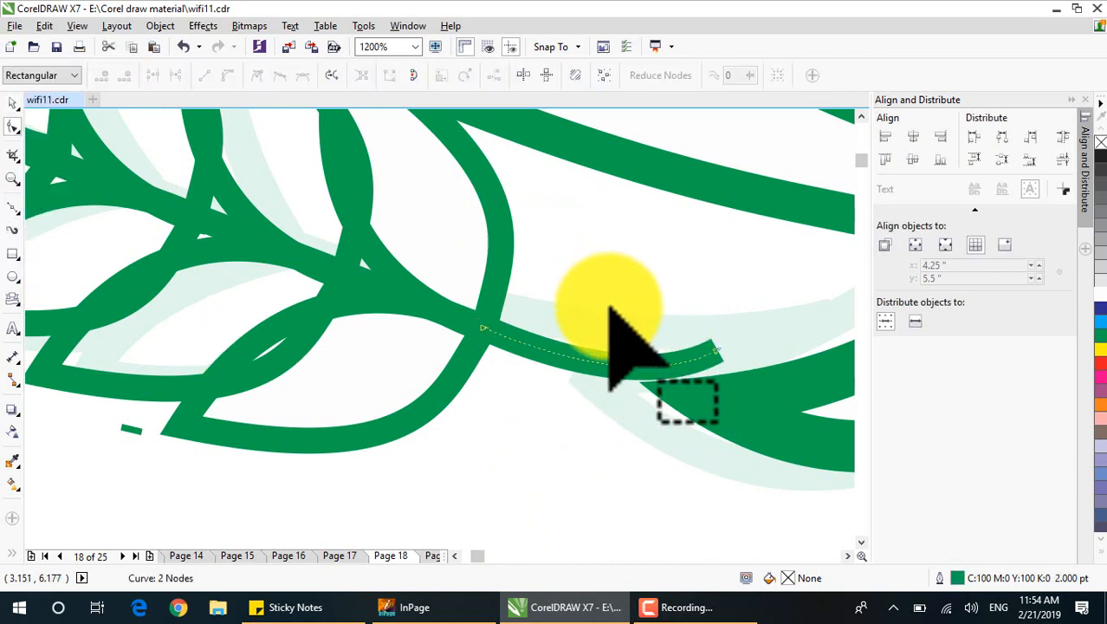
{"action": "left_click_drag", "start_coordinate": [716, 352], "coordinate": [711, 363]}
{"action": "left_click_drag", "start_coordinate": [624, 390], "coordinate": [615, 373]}
{"action": "scroll", "coordinate": [576, 437], "scroll_direction": "down", "scroll_amount": 3}
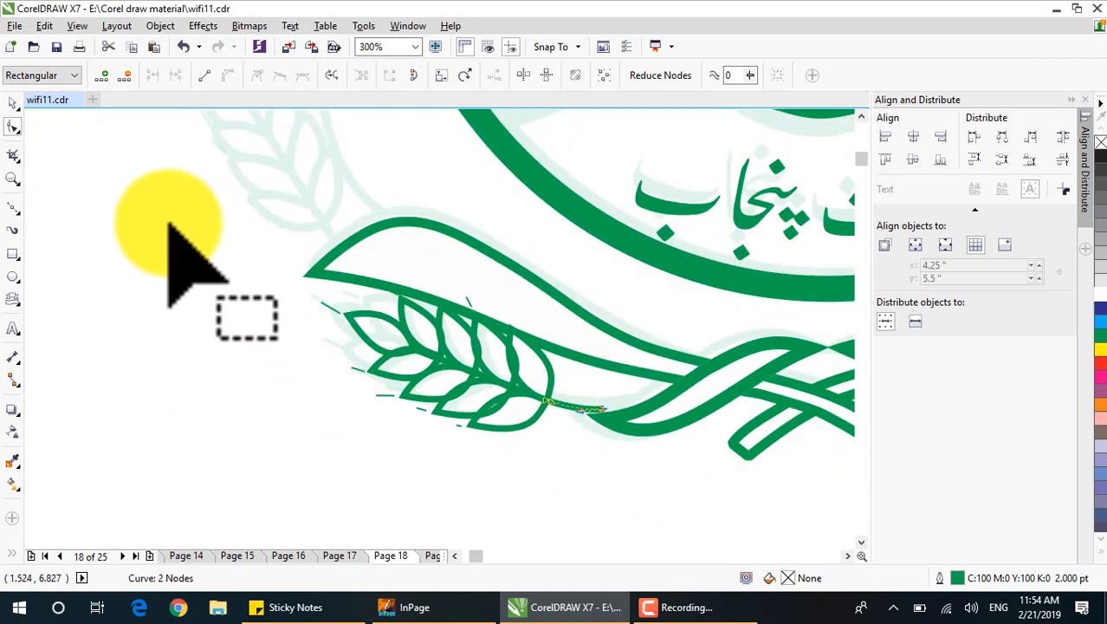
Select all 20 pieces of the wheat ear below the left-hand ribbon and group them
{"action": "key", "text": "space"}
{"action": "left_click_drag", "start_coordinate": [255, 276], "coordinate": [617, 475]}
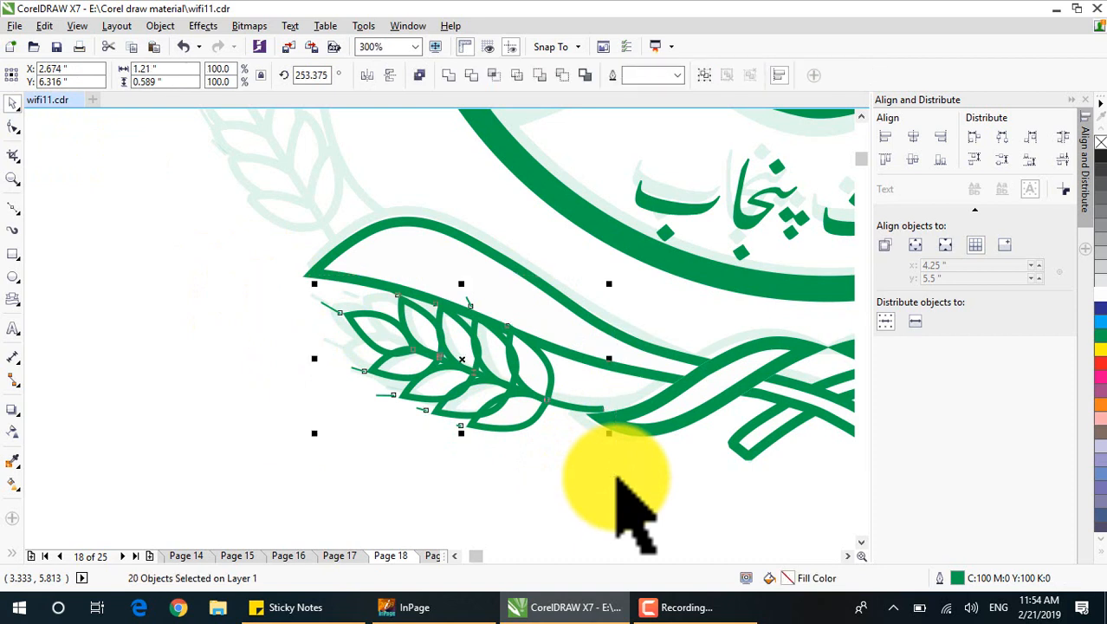
{"action": "key", "text": "ctrl+g"}
{"action": "key", "text": "Down"}
{"action": "key", "text": "Down"}
{"action": "key", "text": "Down"}
{"action": "key", "text": "Down"}
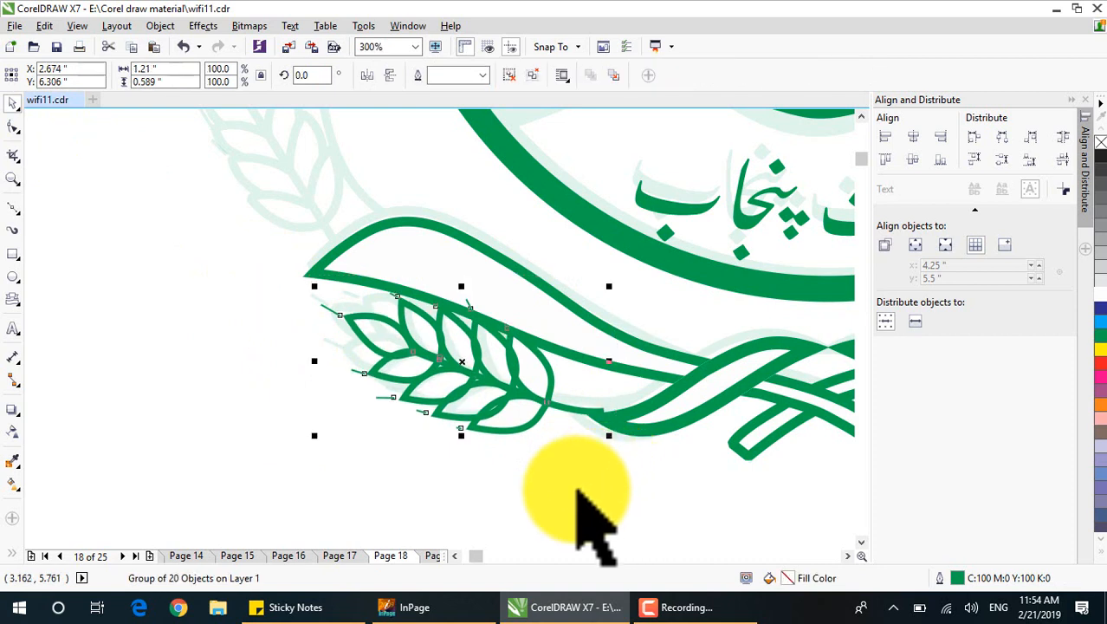
{"action": "key", "text": "Down"}
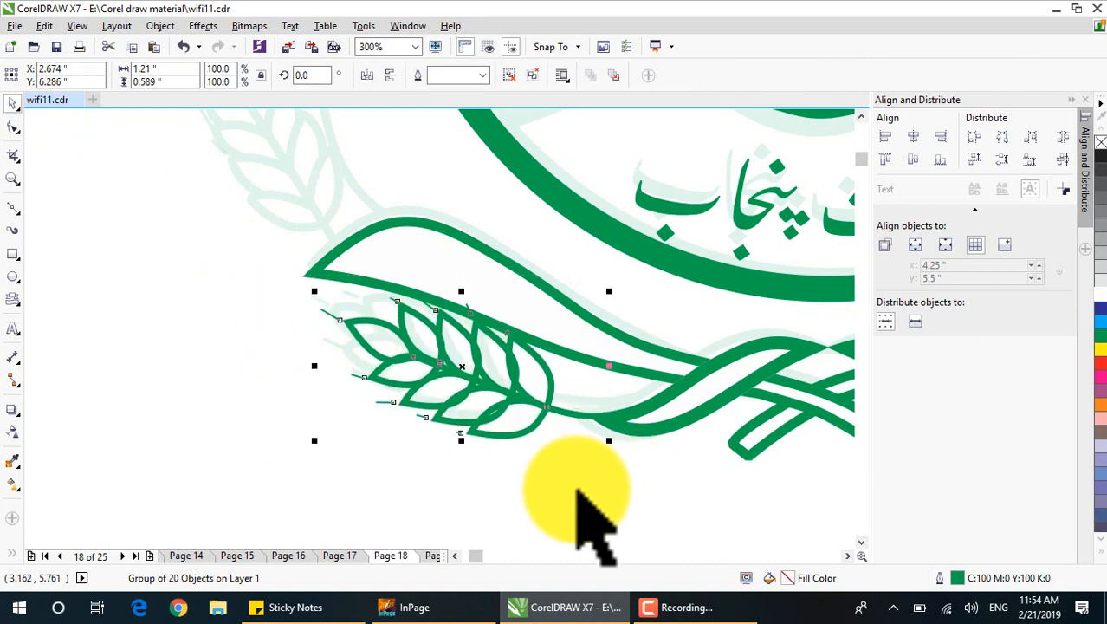
{"action": "key", "text": "Up"}
{"action": "key", "text": "Up"}
{"action": "key", "text": "Up"}
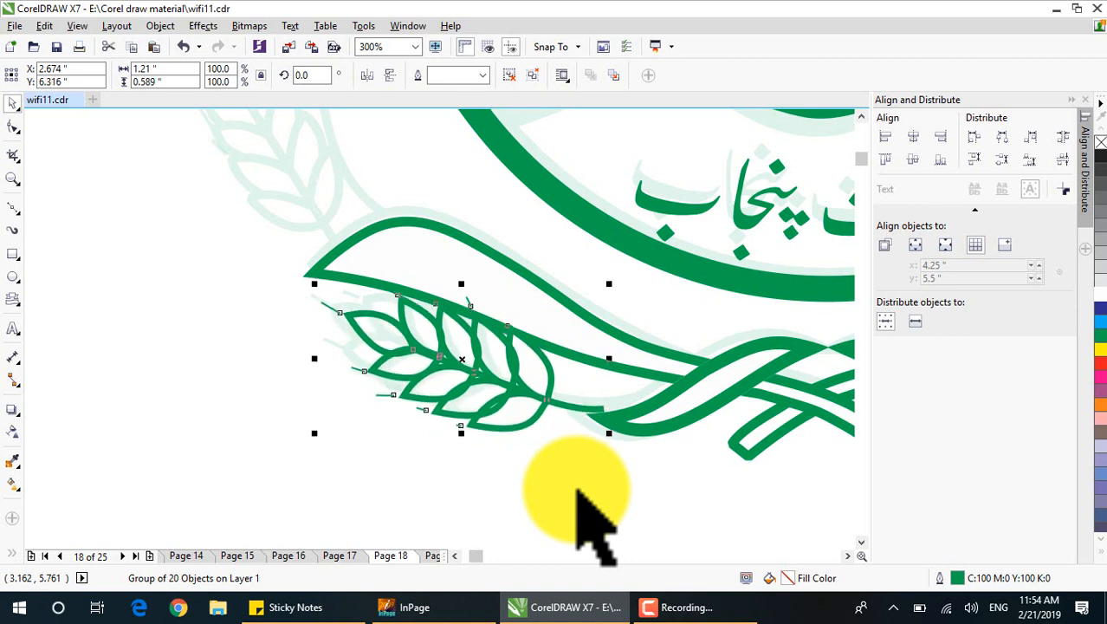
Nudge the grouped ear 0.06 inch right and 0.02 inch down, to X 2.734 and Y 6.296
{"action": "key", "text": "Right"}
{"action": "key", "text": "Right"}
{"action": "key", "text": "Right"}
{"action": "key", "text": "Right"}
{"action": "key", "text": "Right"}
{"action": "key", "text": "Right"}
{"action": "key", "text": "Down"}
{"action": "key", "text": "Down"}
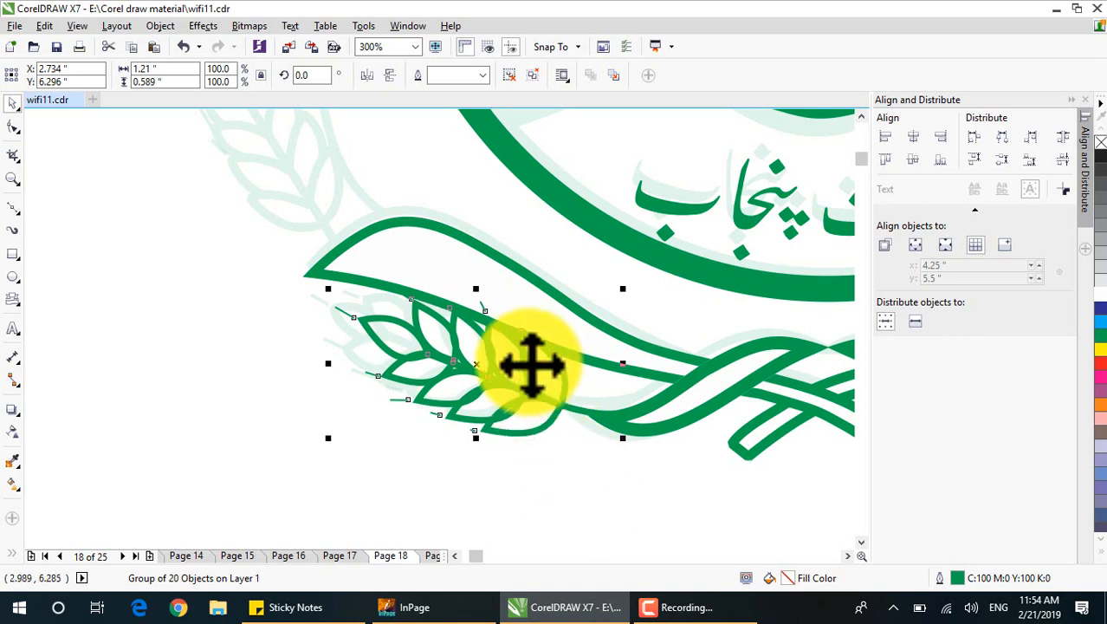
Rotate the grouped ear below the left-hand ribbon slightly counterclockwise so its tip sits lower
{"action": "left_click", "coordinate": [481, 364]}
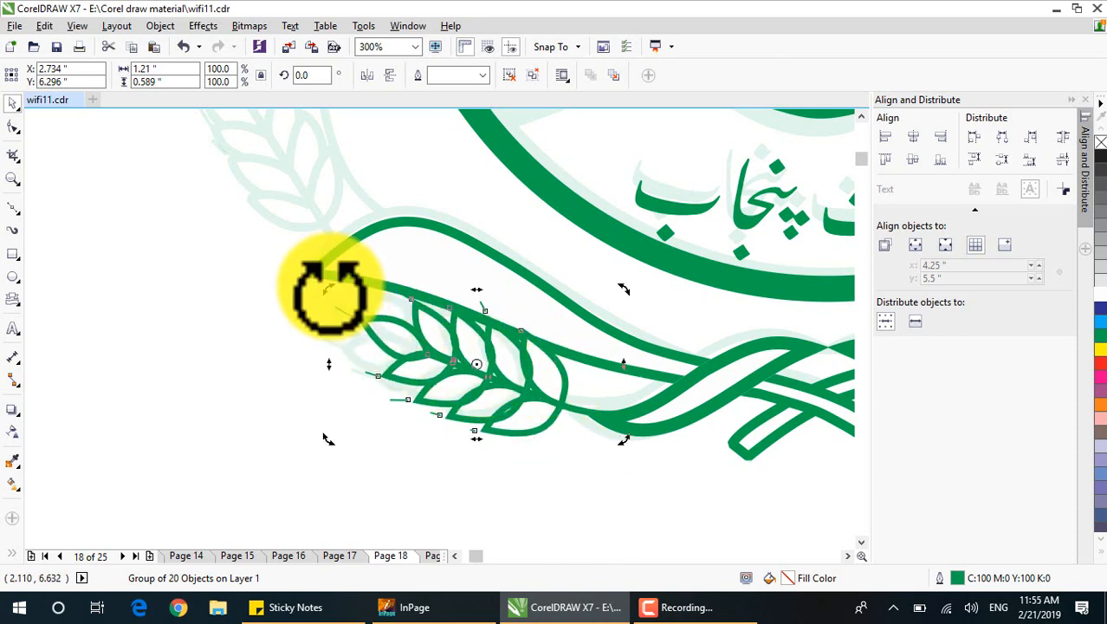
{"action": "left_click_drag", "start_coordinate": [330, 290], "coordinate": [332, 395]}
{"action": "left_click", "coordinate": [332, 395]}
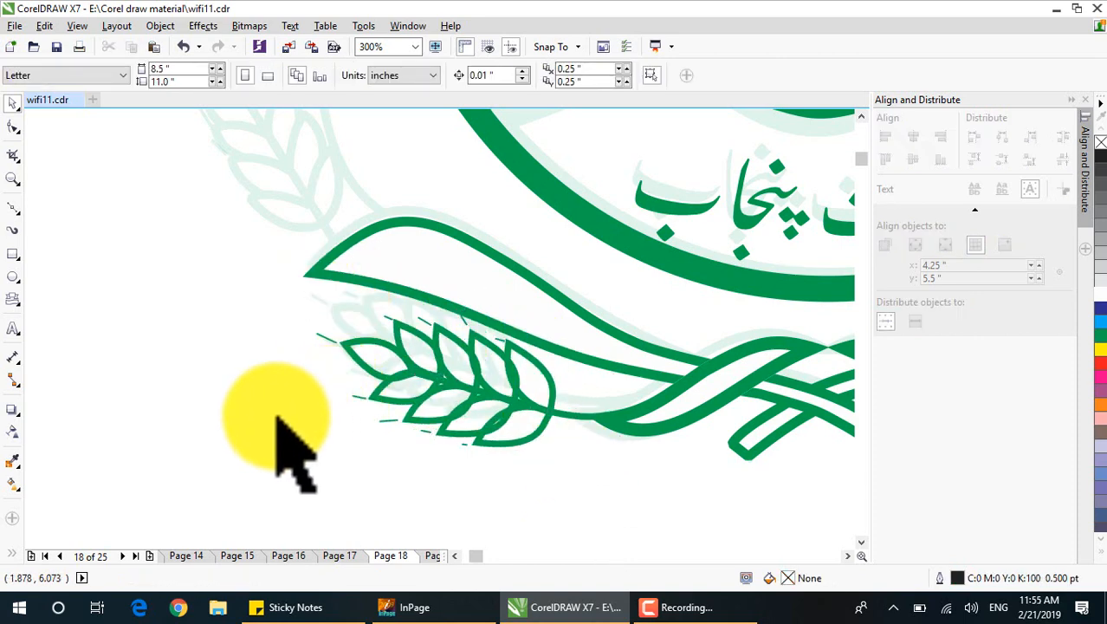
Group the two upright wheat ears beside the circle's right side and place a horizontally mirrored copy over the faded ears on the left
{"action": "scroll", "coordinate": [788, 513], "scroll_direction": "down", "scroll_amount": 2}
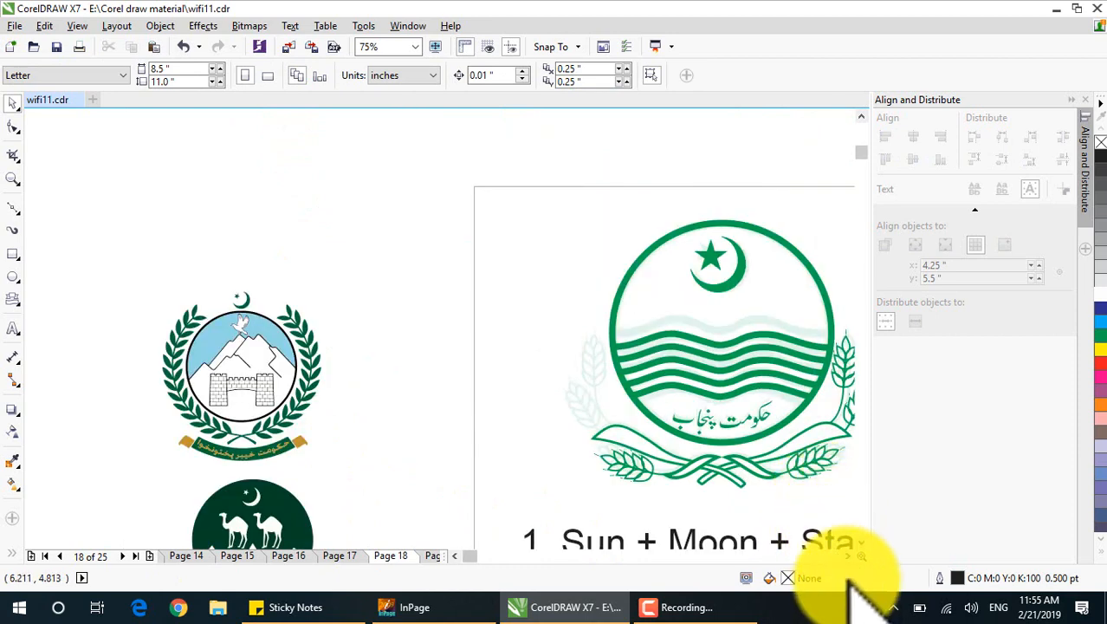
{"action": "scroll", "coordinate": [854, 555], "scroll_direction": "right", "scroll_amount": 2}
{"action": "left_click", "coordinate": [862, 543]}
{"action": "left_click", "coordinate": [861, 543]}
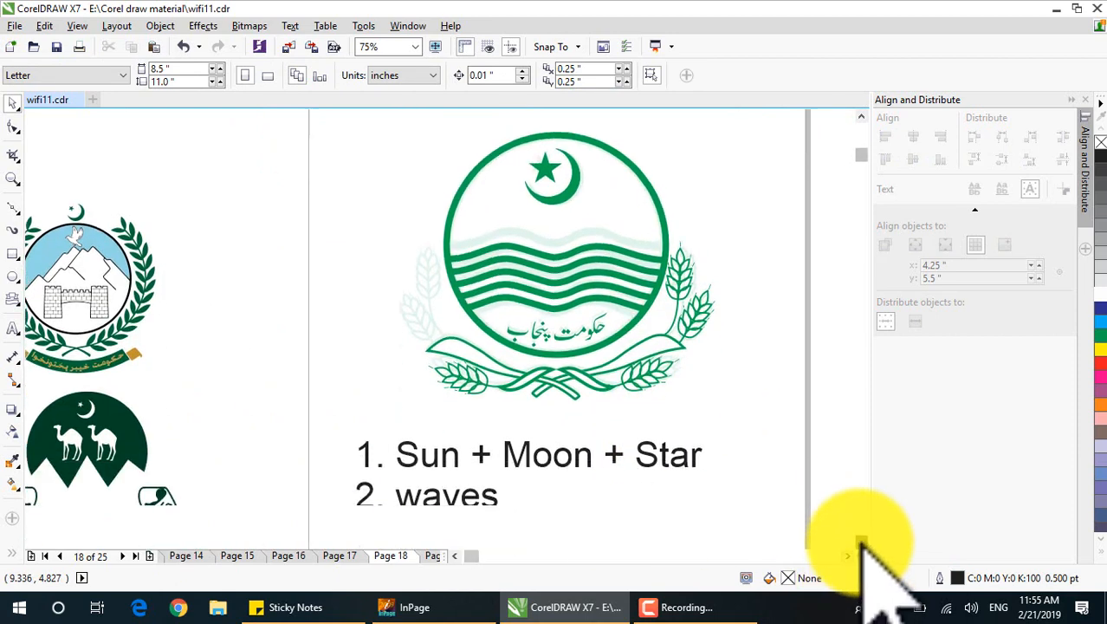
{"action": "scroll", "coordinate": [643, 380], "scroll_direction": "down", "scroll_amount": 1}
{"action": "scroll", "coordinate": [676, 341], "scroll_direction": "up", "scroll_amount": 1}
{"action": "left_click_drag", "start_coordinate": [747, 261], "coordinate": [614, 403]}
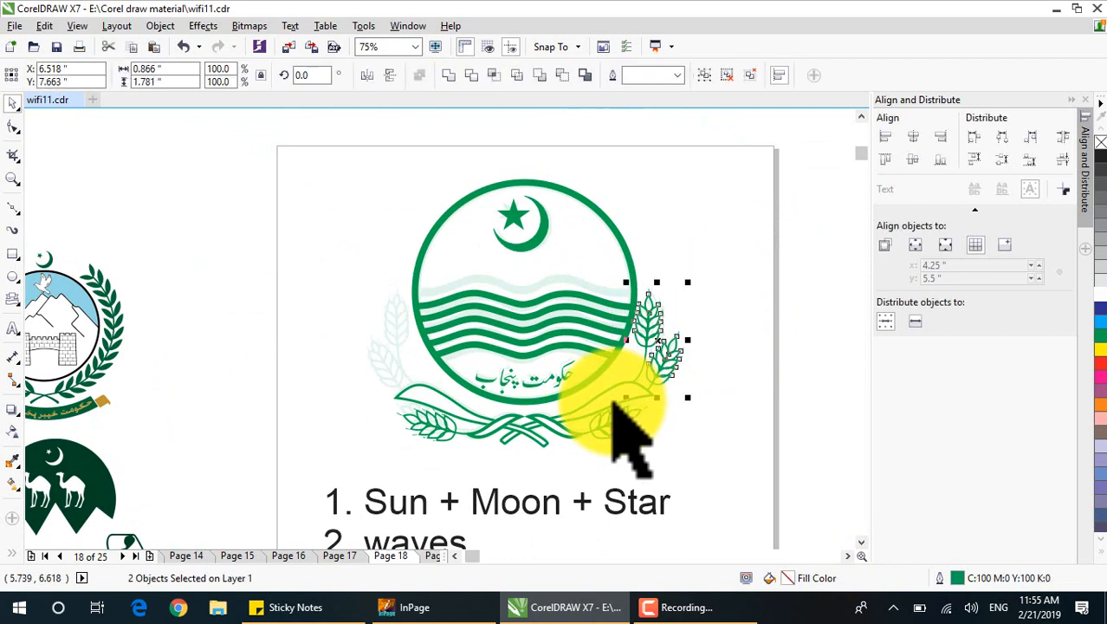
{"action": "key", "text": "ctrl+g"}
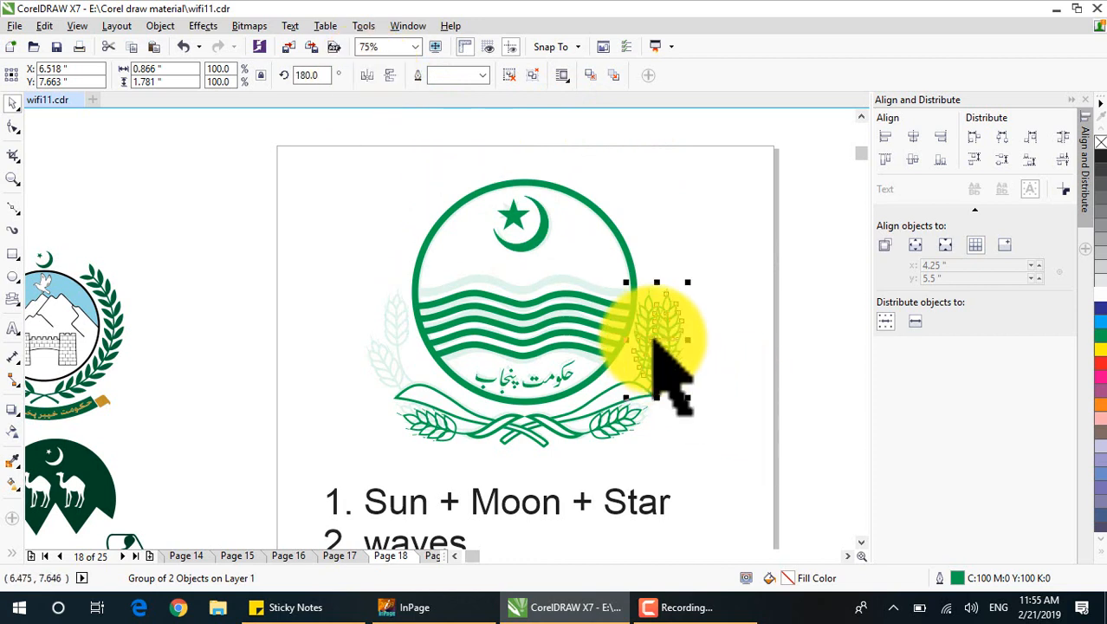
{"action": "left_click_drag", "start_coordinate": [660, 340], "coordinate": [384, 339]}
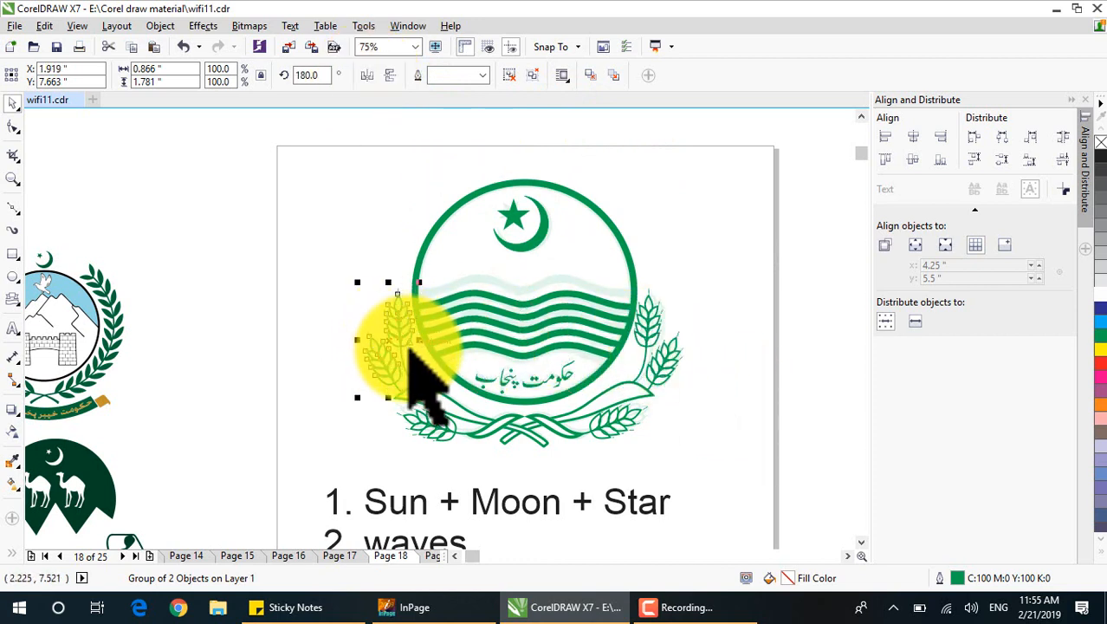
Nudge the mirrored pair of ears to X 1.899 and Y 7.593 so their stems meet the left-hand ribbon
{"action": "scroll", "coordinate": [436, 395], "scroll_direction": "up", "scroll_amount": 2}
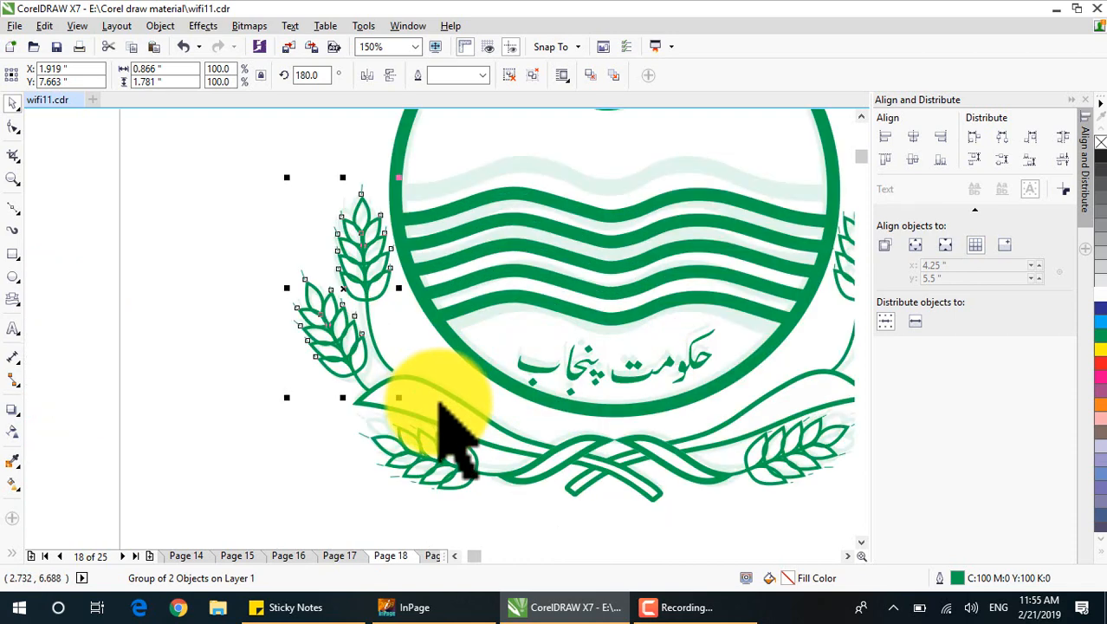
{"action": "key", "text": "Left"}
{"action": "key", "text": "Left"}
{"action": "key", "text": "Left"}
{"action": "key", "text": "Down"}
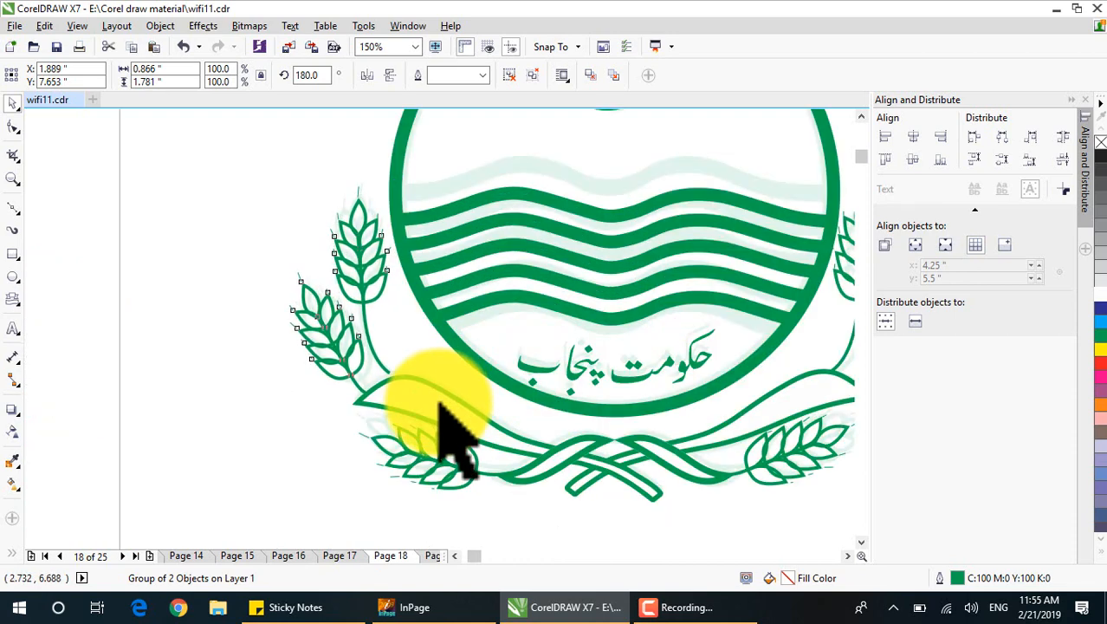
{"action": "key", "text": "Down"}
{"action": "key", "text": "Down"}
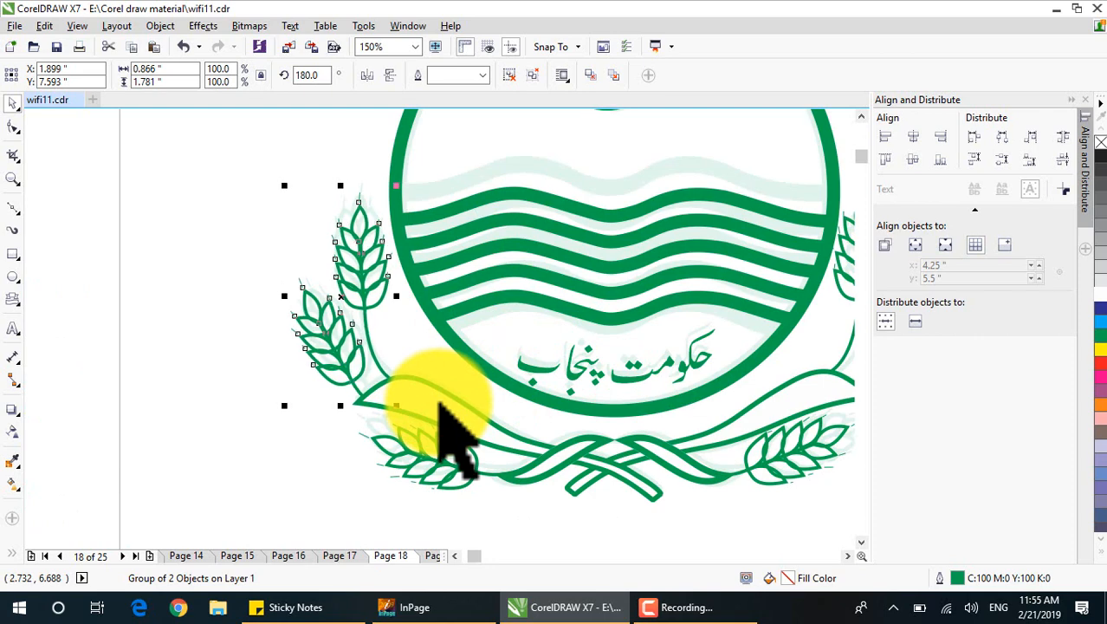
{"action": "left_click", "coordinate": [197, 457]}
Move all redrawn emblem parts off the faded original to the empty area right of the page, centred about X 12.96, Y 9.69
{"action": "scroll", "coordinate": [234, 470], "scroll_direction": "down", "scroll_amount": 2}
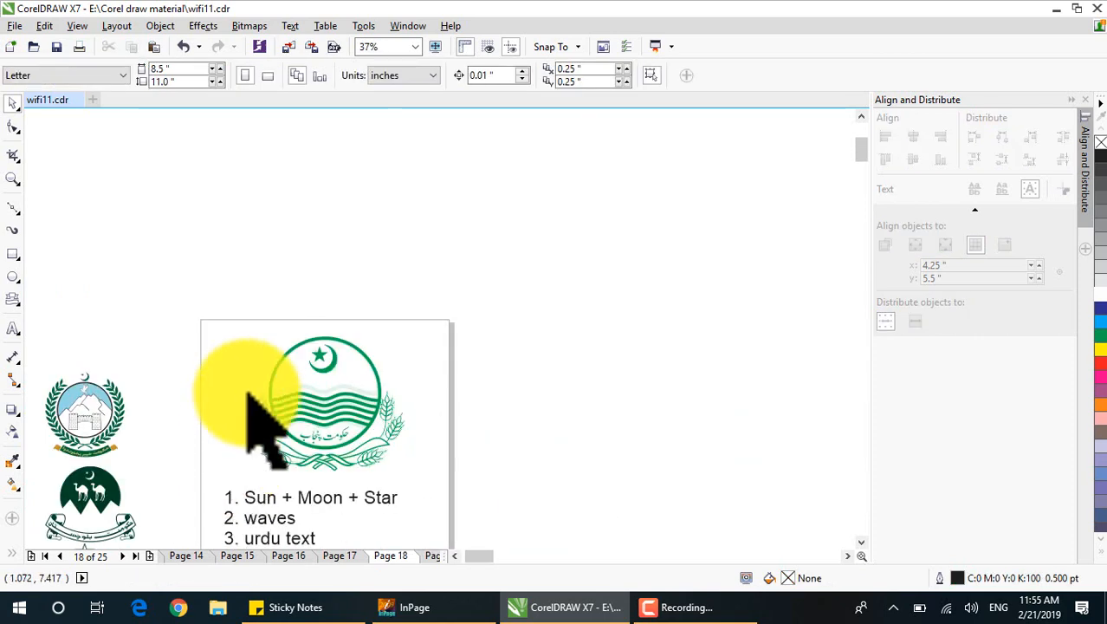
{"action": "left_click_drag", "start_coordinate": [205, 316], "coordinate": [477, 495]}
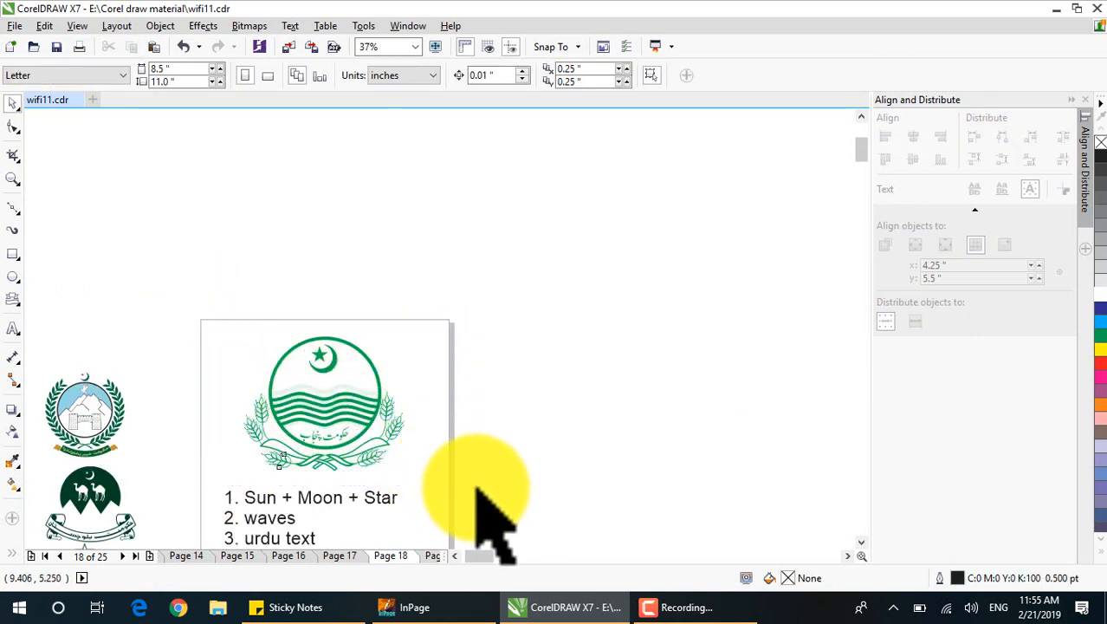
{"action": "left_click_drag", "start_coordinate": [346, 409], "coordinate": [598, 368]}
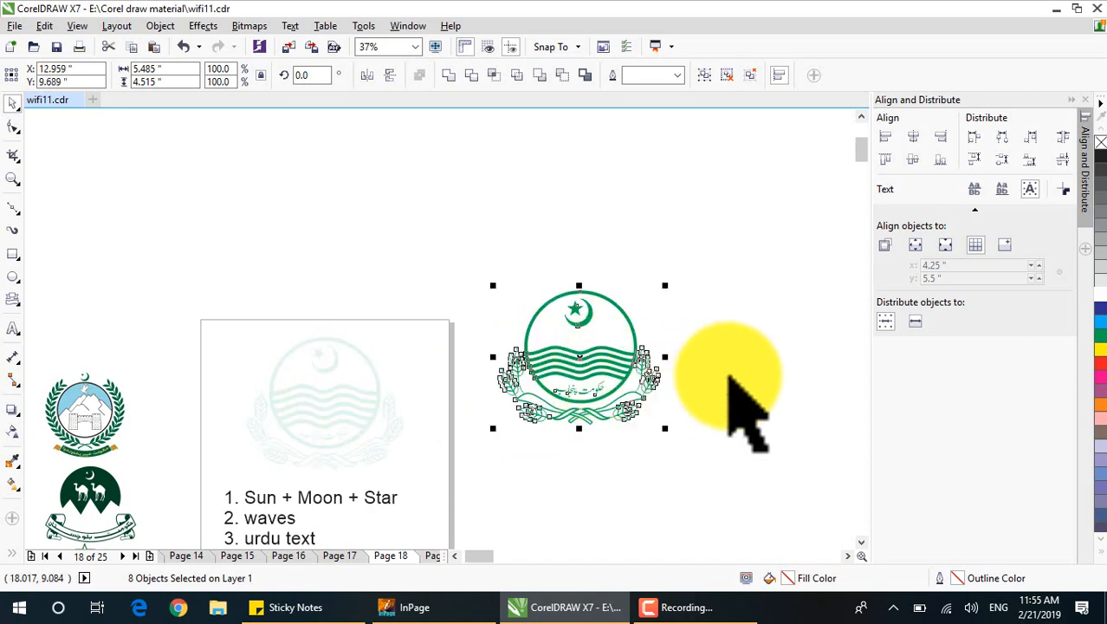
{"action": "left_click", "coordinate": [730, 371]}
{"action": "scroll", "coordinate": [648, 376], "scroll_direction": "up", "scroll_amount": 2}
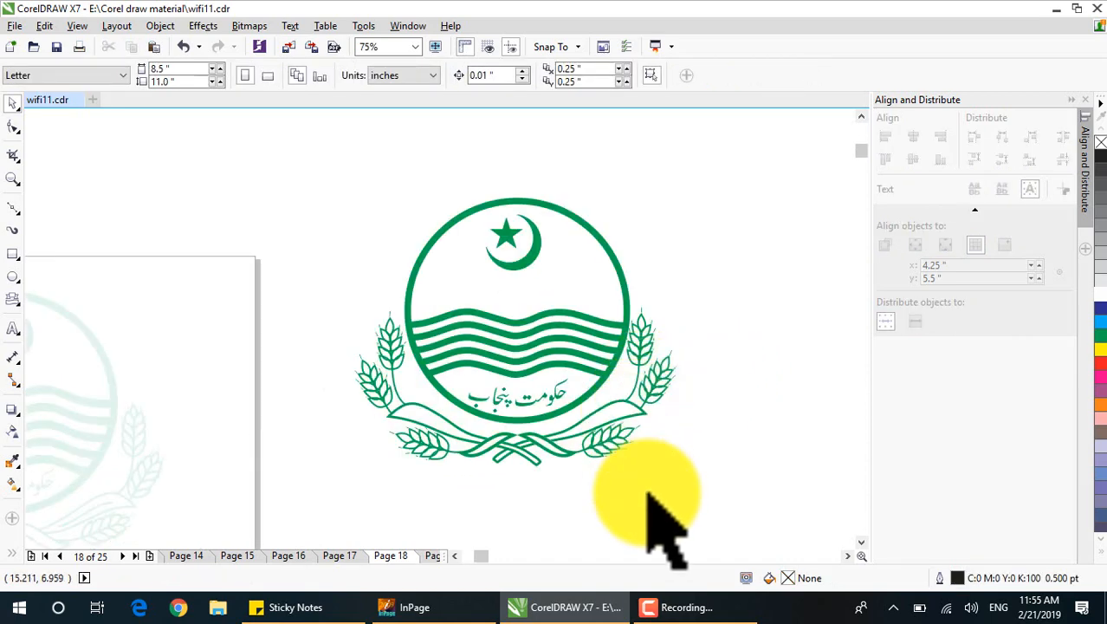
{"action": "scroll", "coordinate": [650, 496], "scroll_direction": "down", "scroll_amount": 2}
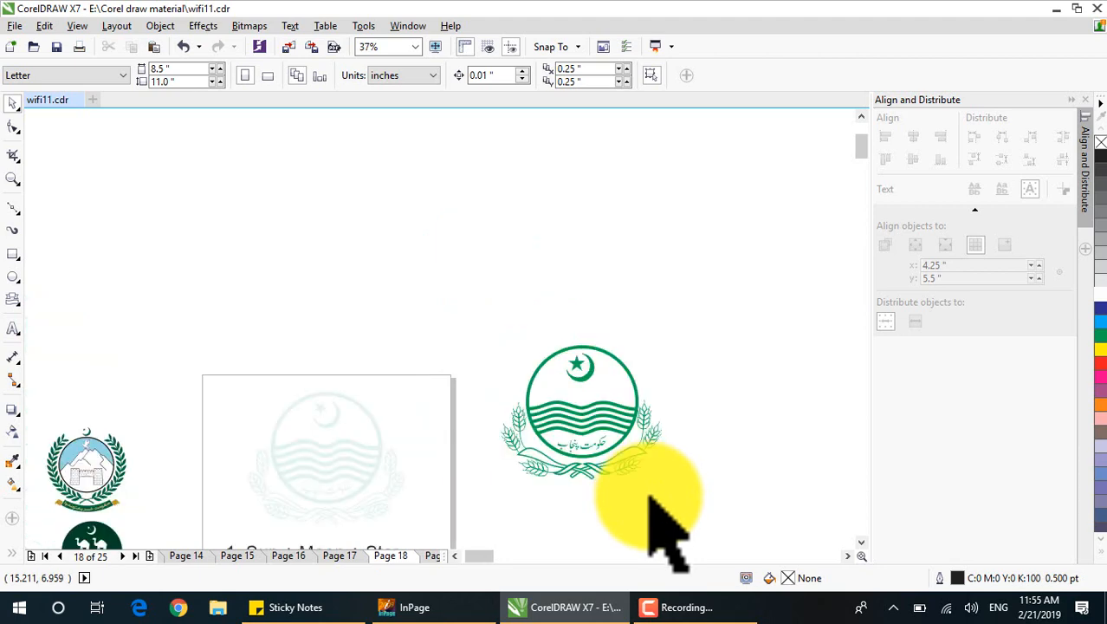
{"action": "scroll", "coordinate": [621, 507], "scroll_direction": "up", "scroll_amount": 2}
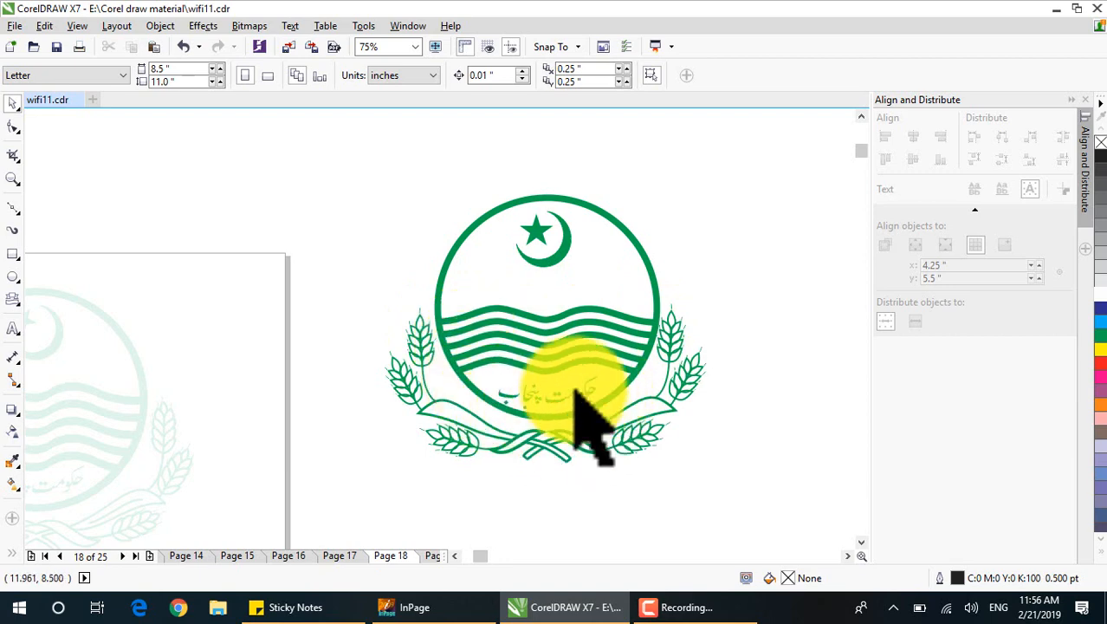
{"action": "scroll", "coordinate": [702, 371], "scroll_direction": "up", "scroll_amount": 2}
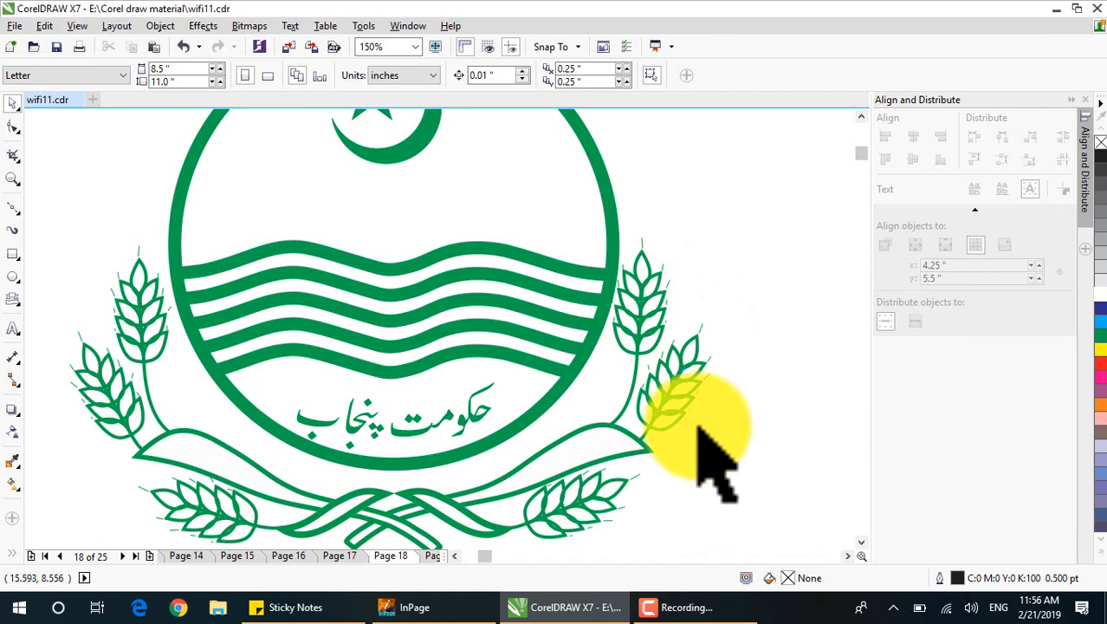
{"action": "scroll", "coordinate": [699, 430], "scroll_direction": "down", "scroll_amount": 2}
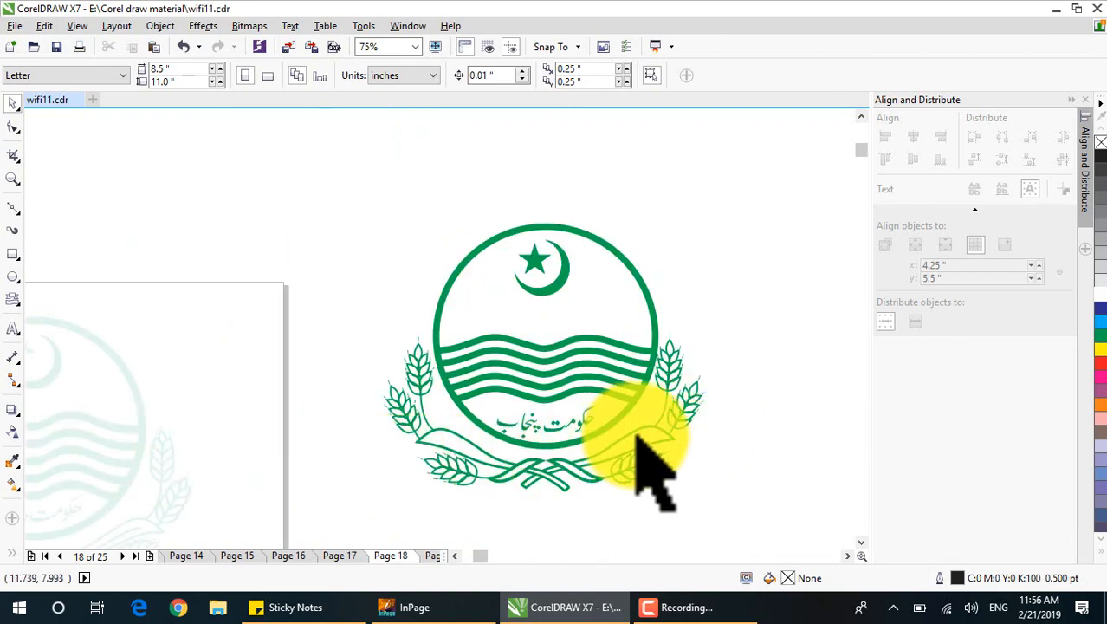